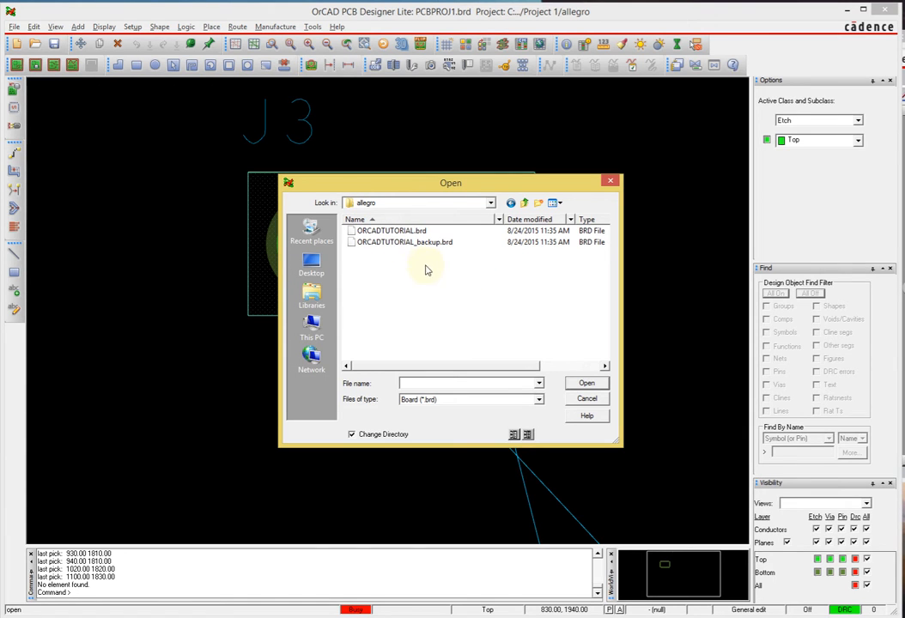
# Open the board file ORCADTUTORIAL.brd and bring up its design parameters
pyautogui.click(371, 231)
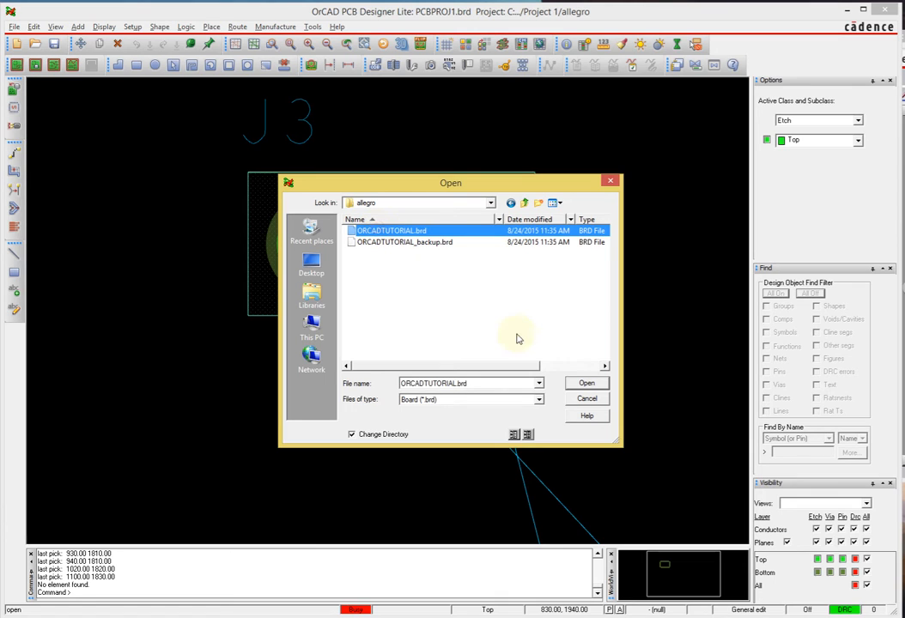
pyautogui.click(586, 383)
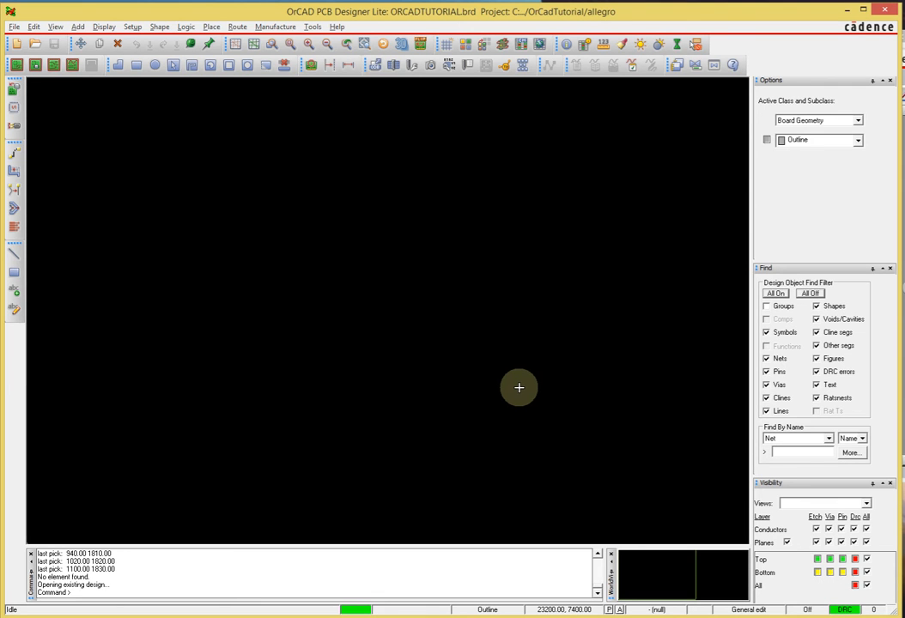
pyautogui.click(133, 27)
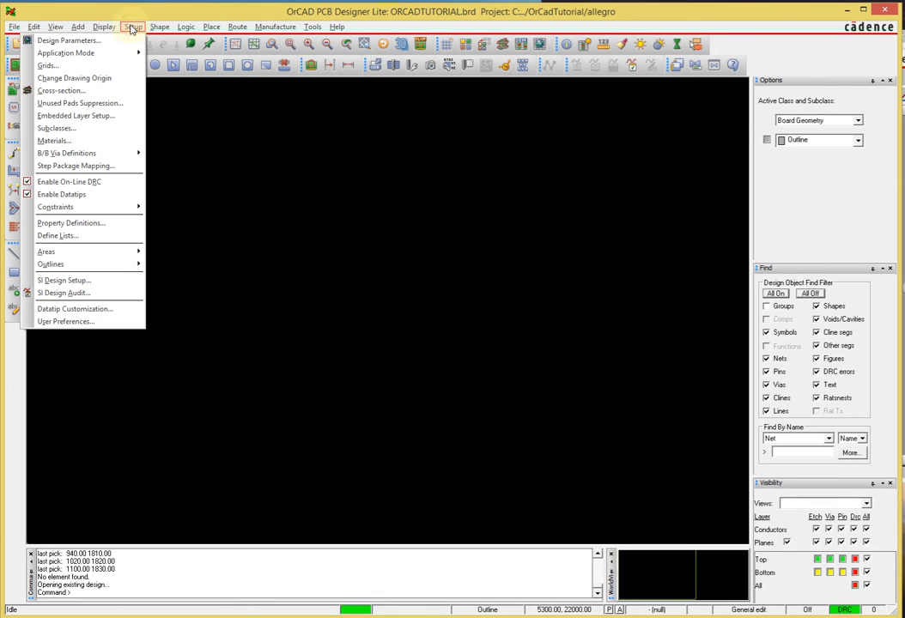
pyautogui.click(132, 41)
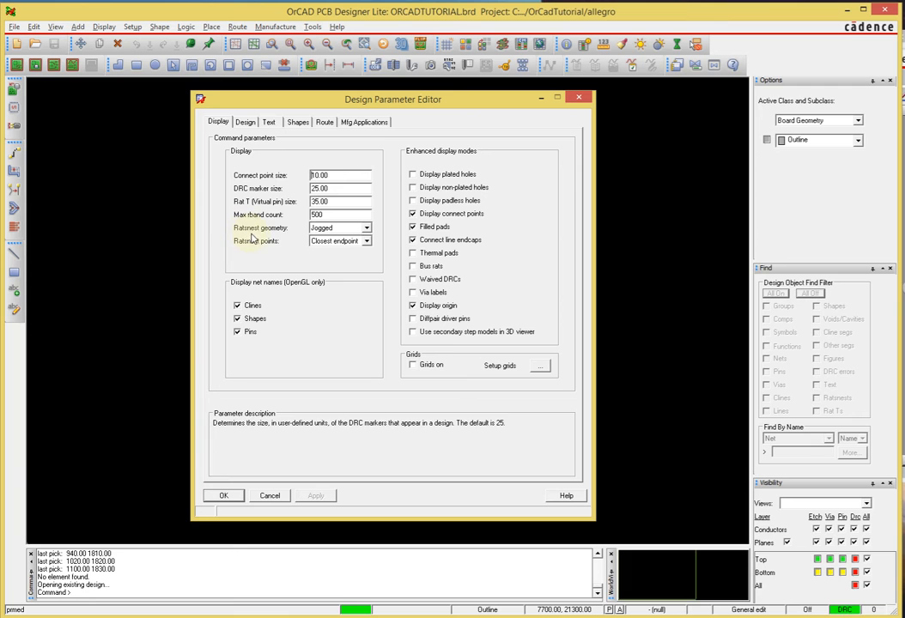
# Set ratsnest geometry to Straight and enable display of plated, non-plated and padless holes, thermal pads and via labels
pyautogui.click(366, 228)
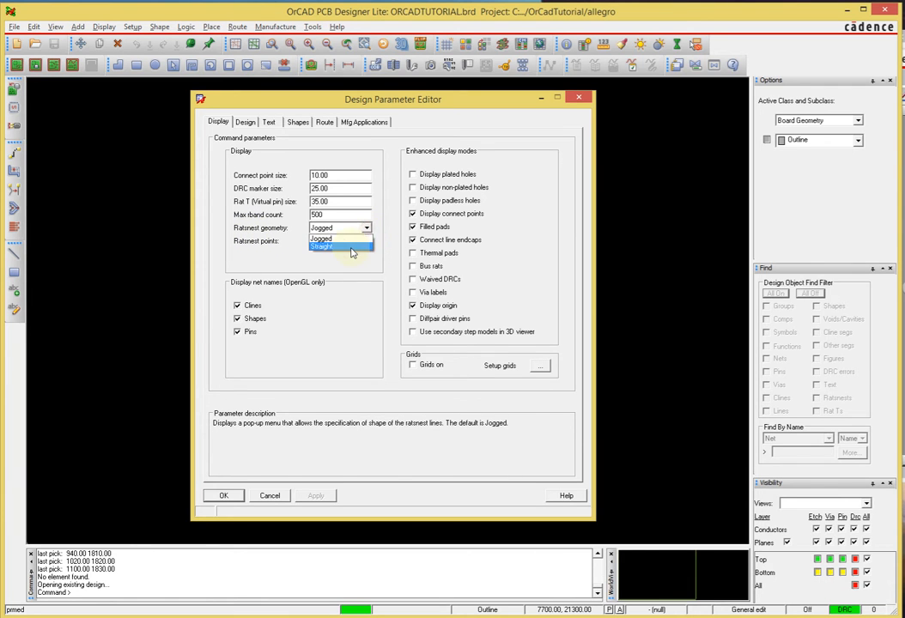
pyautogui.click(344, 247)
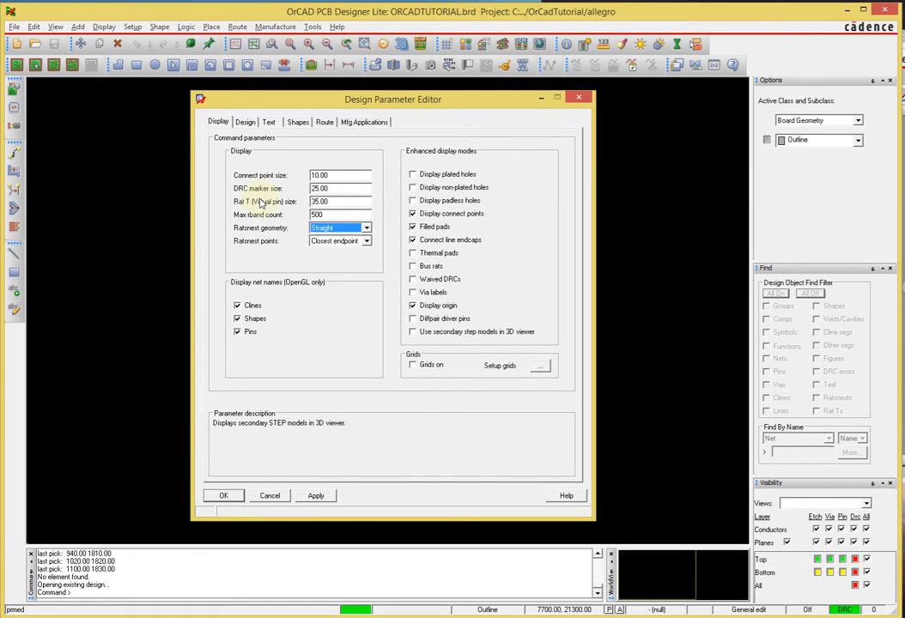
pyautogui.click(413, 174)
pyautogui.click(413, 188)
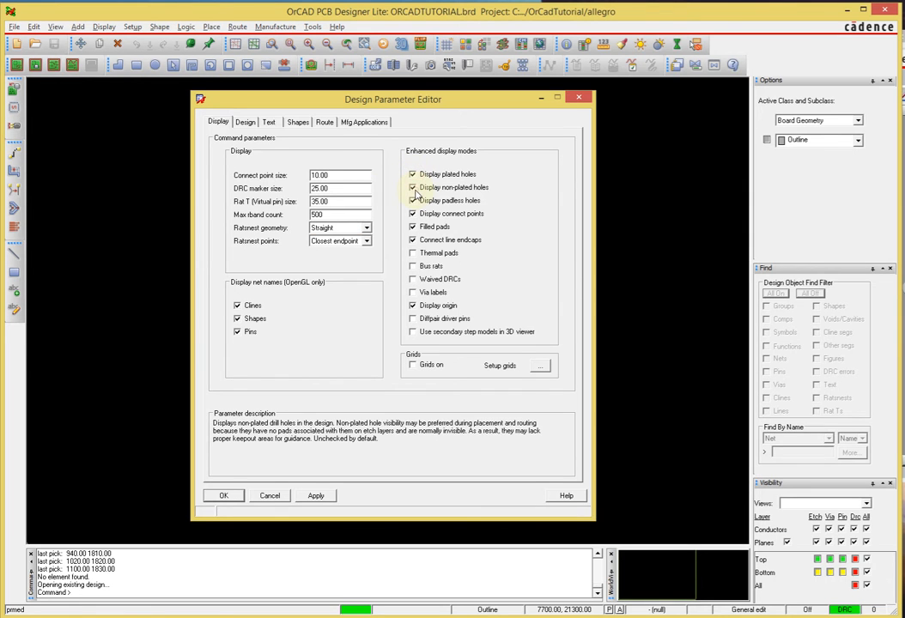
pyautogui.click(413, 200)
pyautogui.click(413, 253)
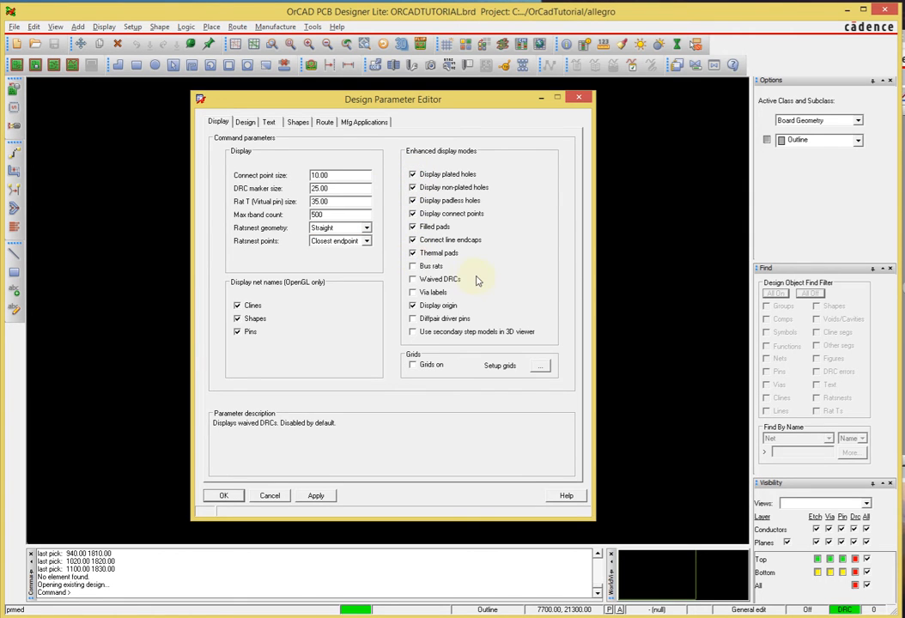
pyautogui.click(413, 293)
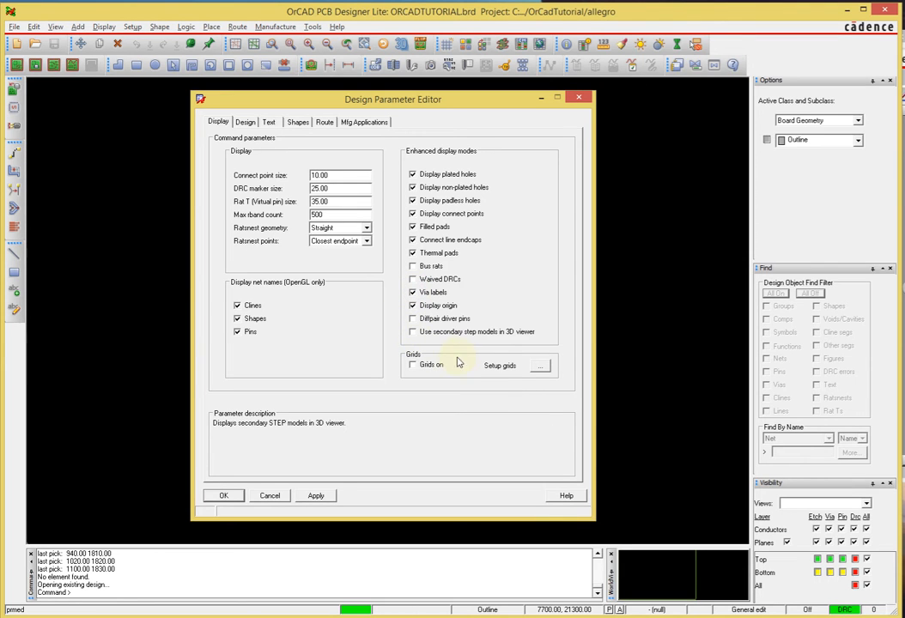
# In the design parameters, choose Mils as the user units and 45 as the line lock direction
pyautogui.click(246, 123)
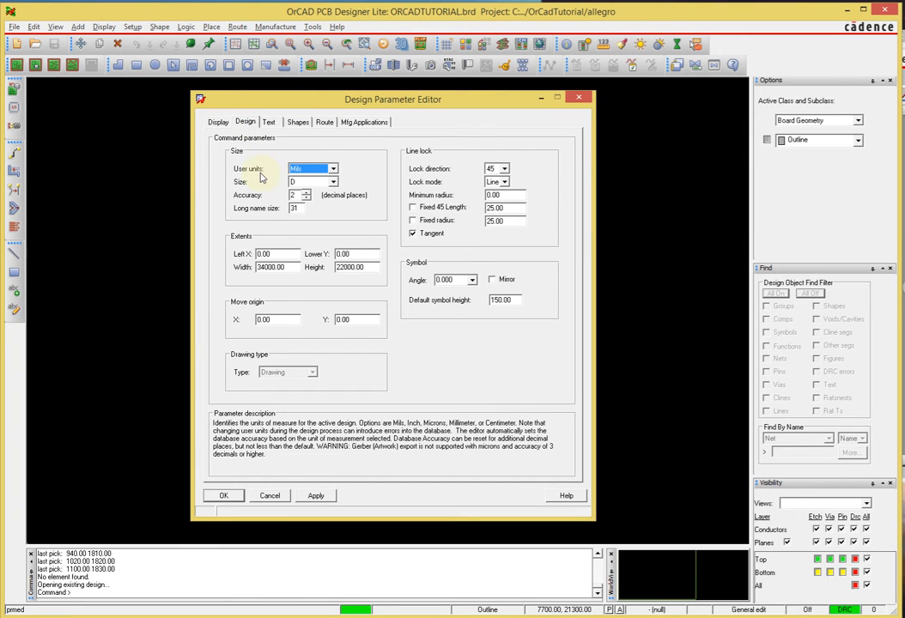
pyautogui.click(333, 170)
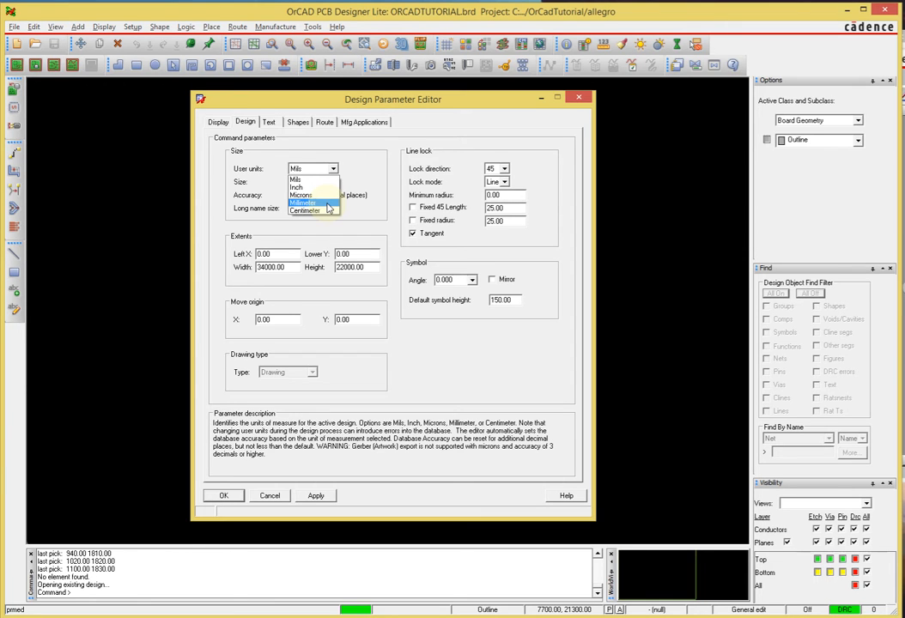
pyautogui.click(302, 179)
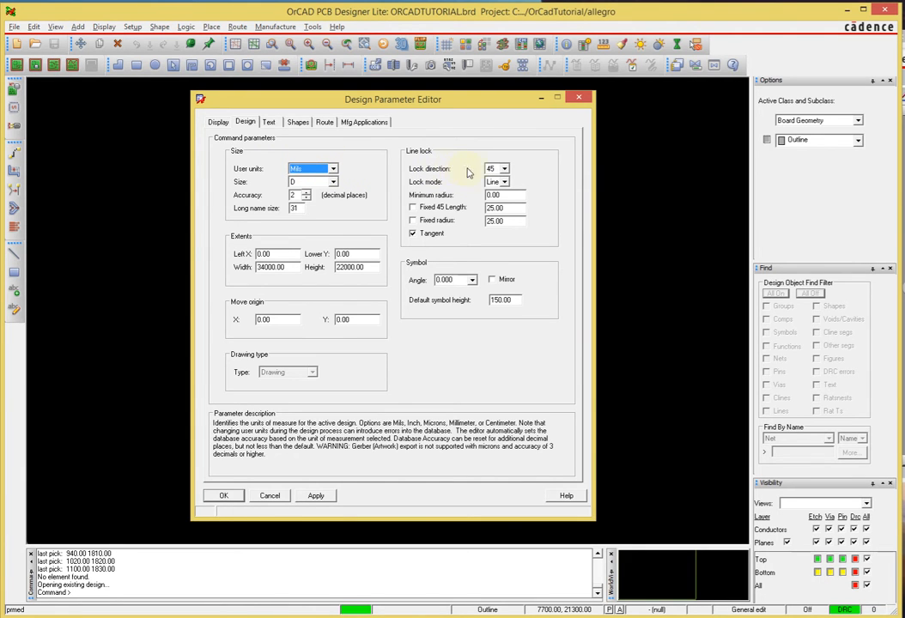
pyautogui.click(504, 169)
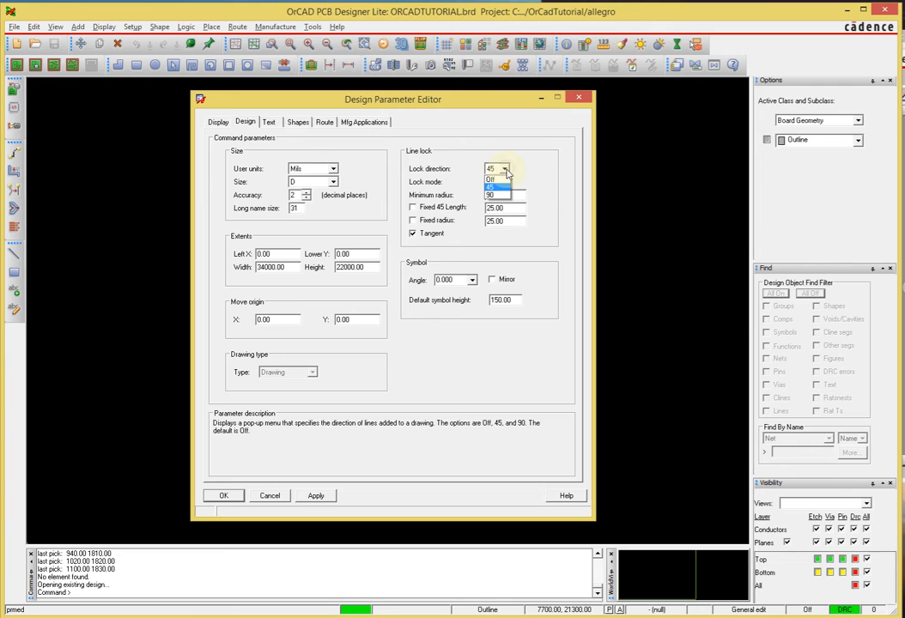
pyautogui.click(506, 170)
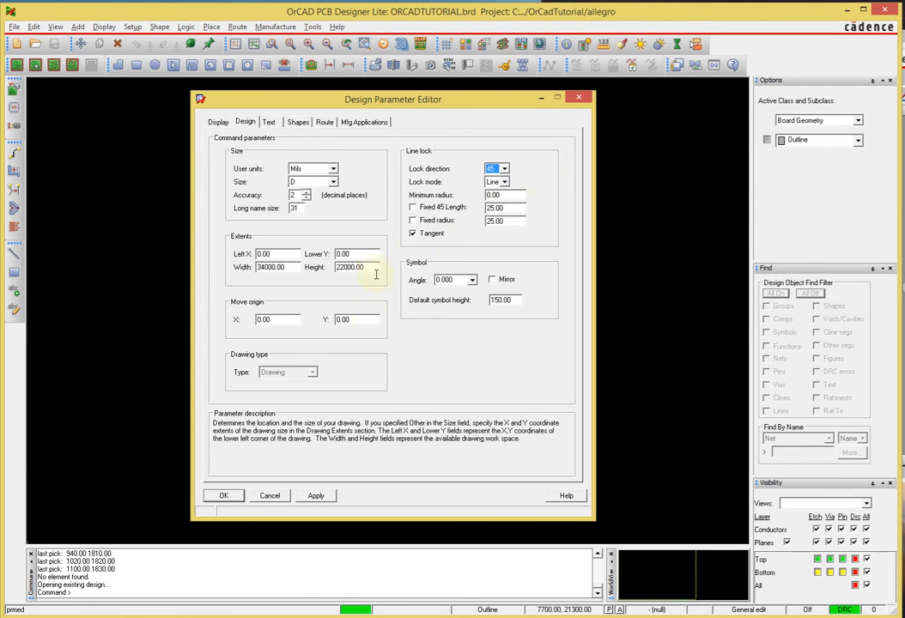
# Accept the global dynamic shape parameters with Gerber RS274X as the artwork format in the void controls
pyautogui.click(270, 122)
pyautogui.click(297, 122)
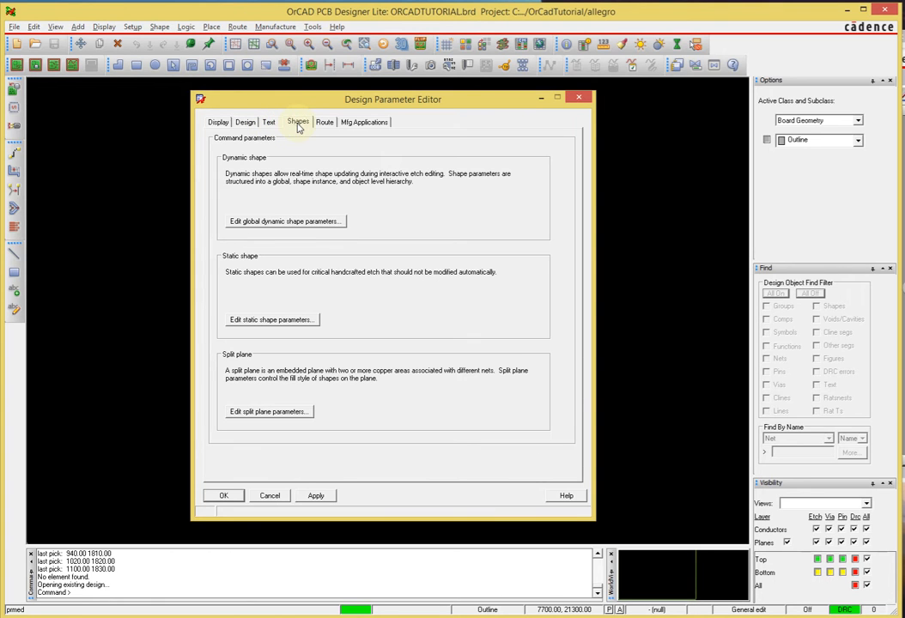
pyautogui.click(314, 221)
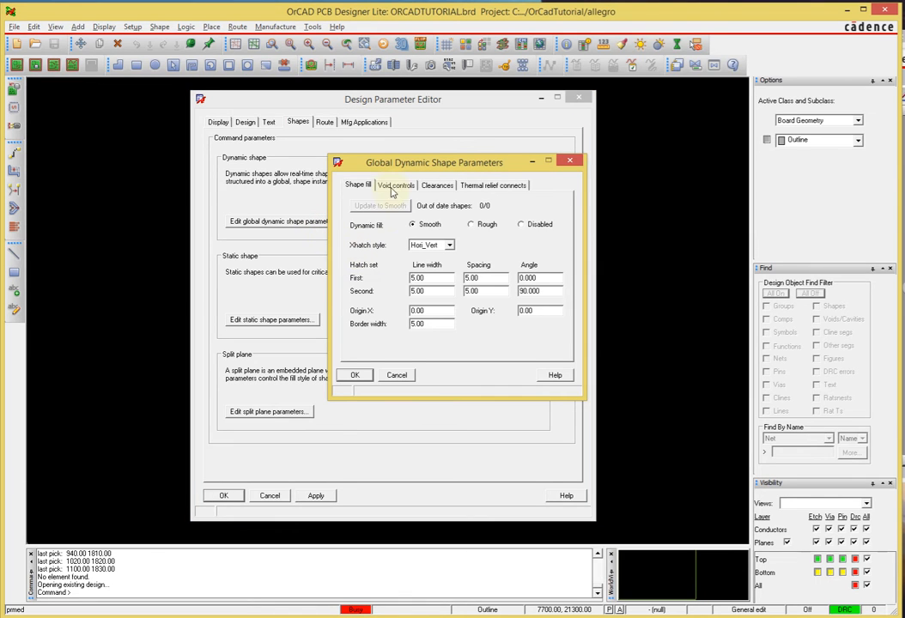
pyautogui.click(408, 187)
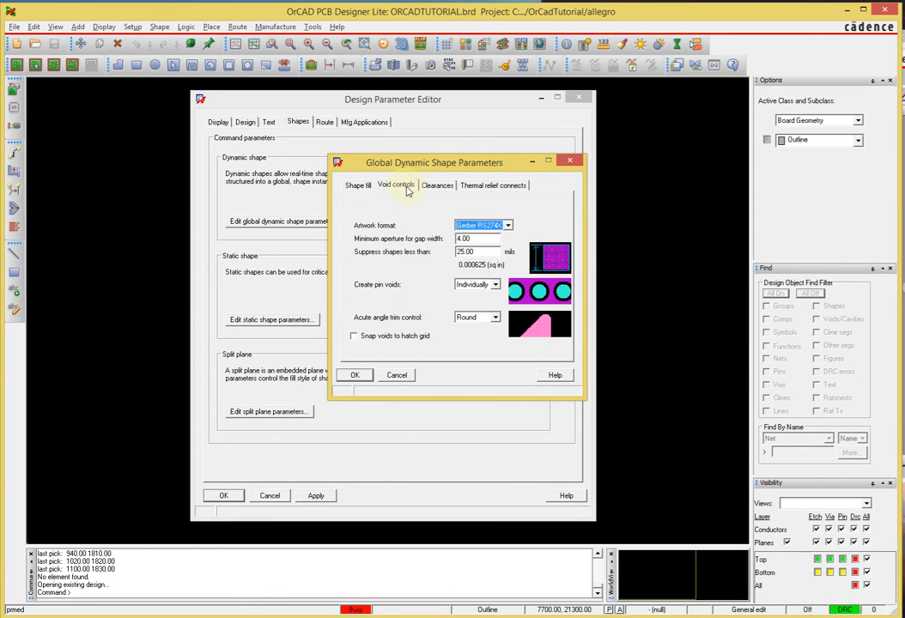
pyautogui.click(508, 225)
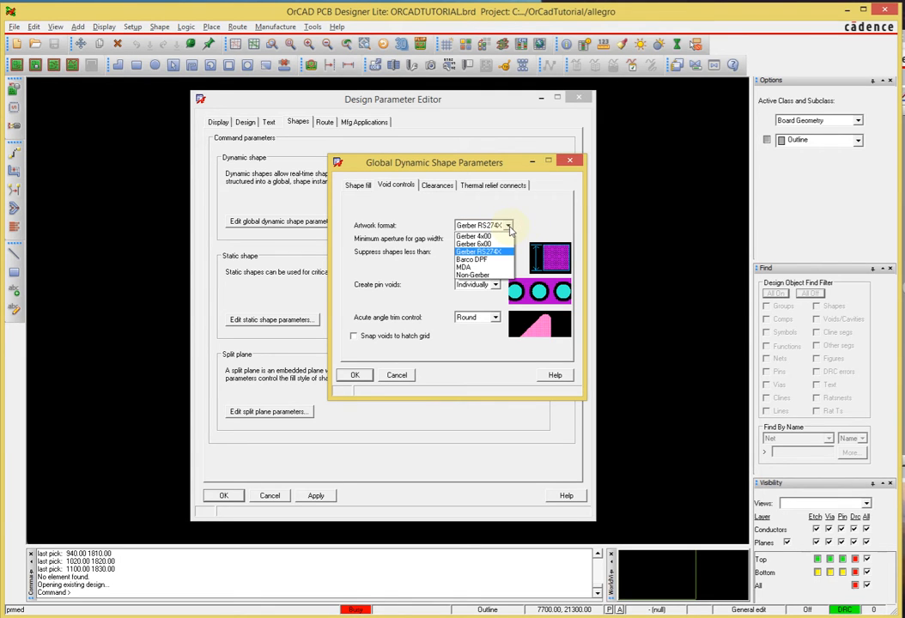
pyautogui.click(530, 217)
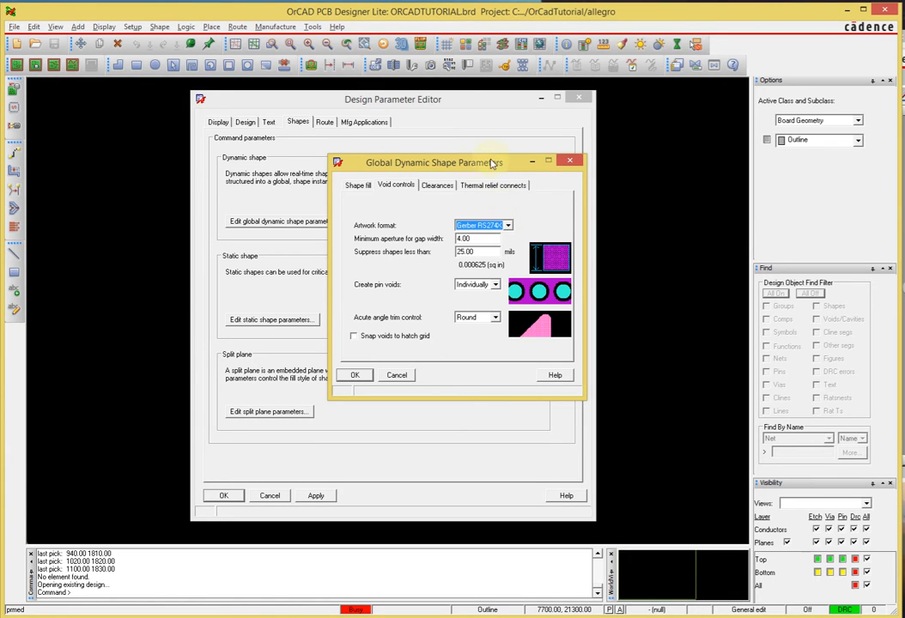
pyautogui.moveTo(477, 164); pyautogui.dragTo(452, 163)
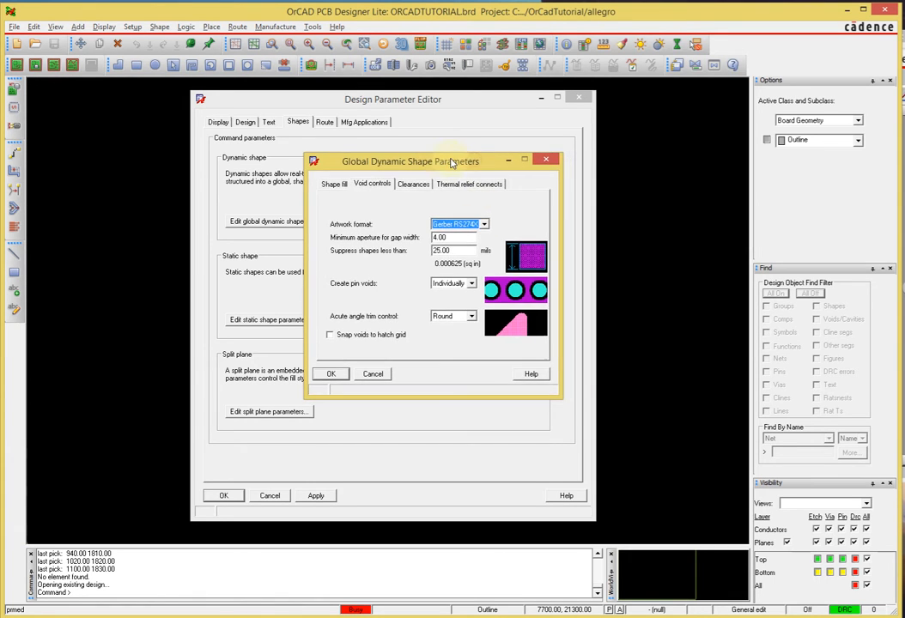
pyautogui.click(332, 375)
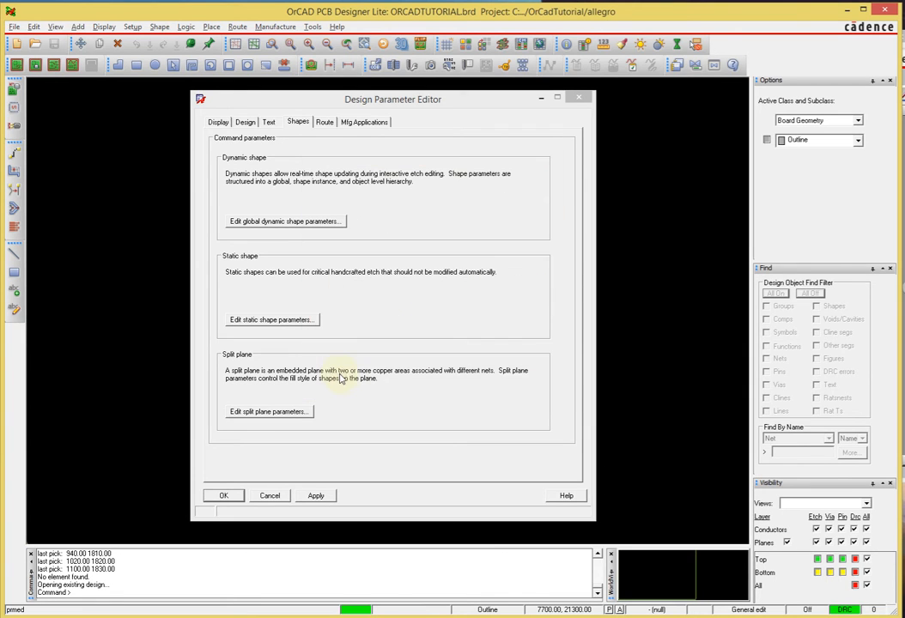
# Examine the grid definition's spacing and offsets for the non-etch, top and bottom layers
pyautogui.click(240, 125)
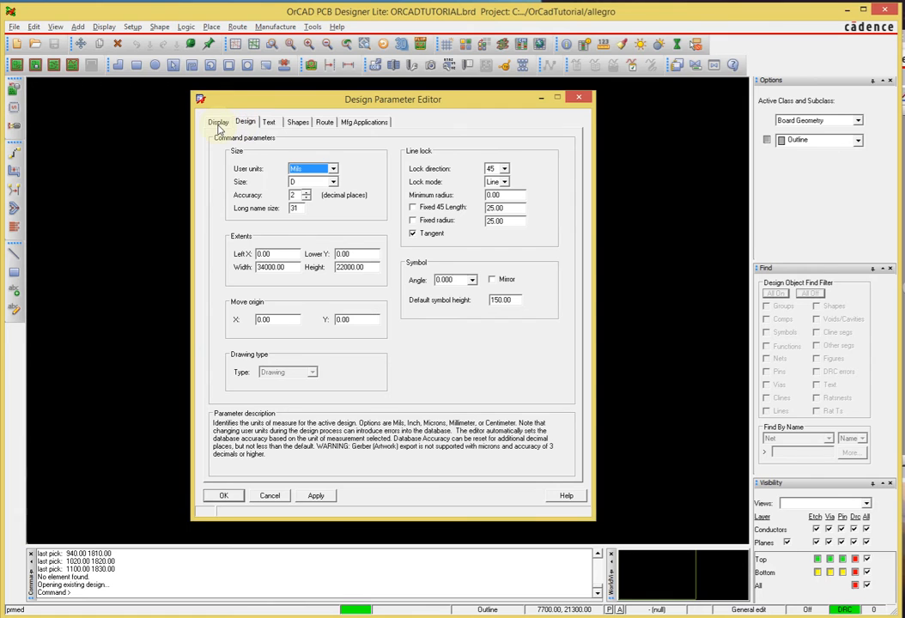
pyautogui.click(219, 124)
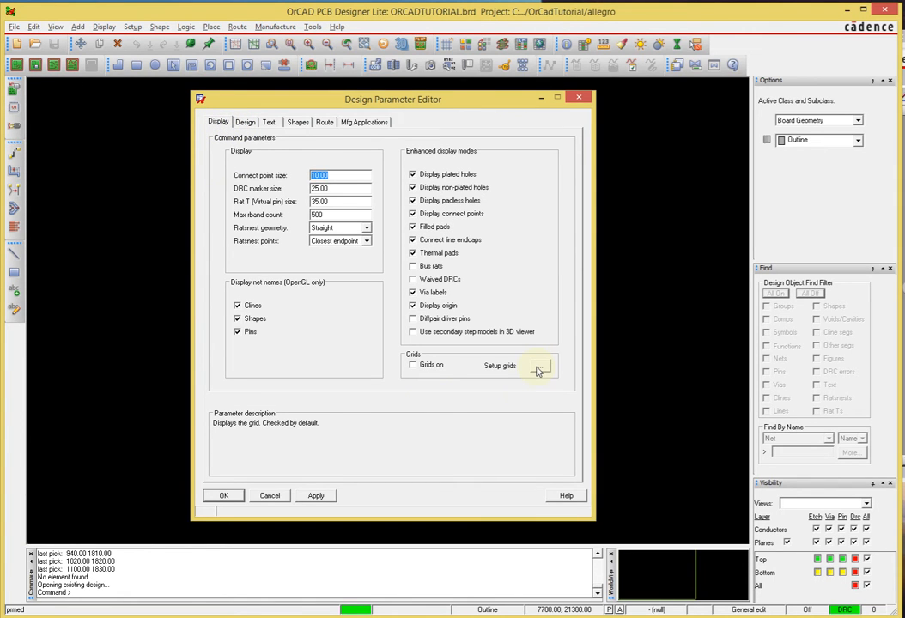
pyautogui.click(133, 27)
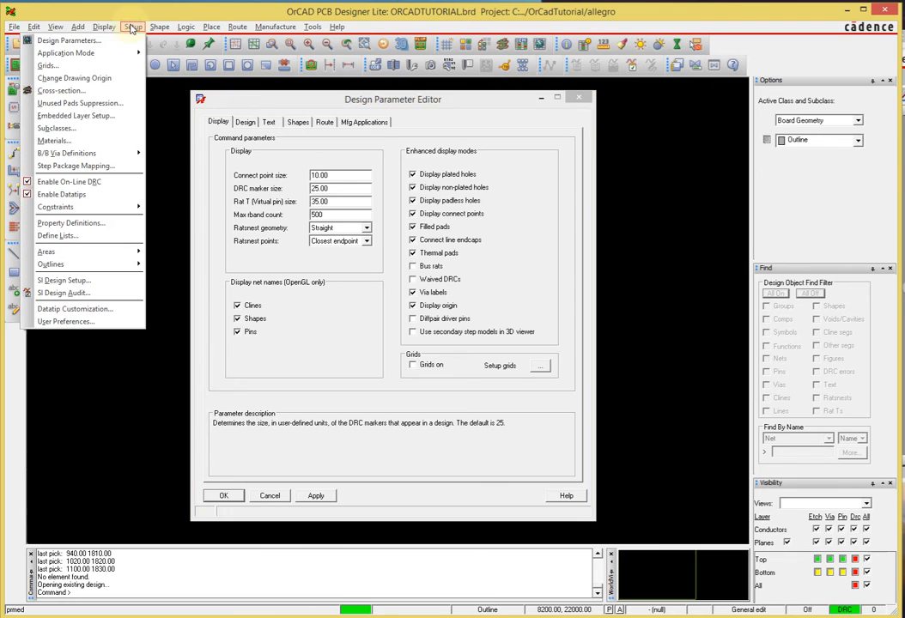
pyautogui.click(107, 69)
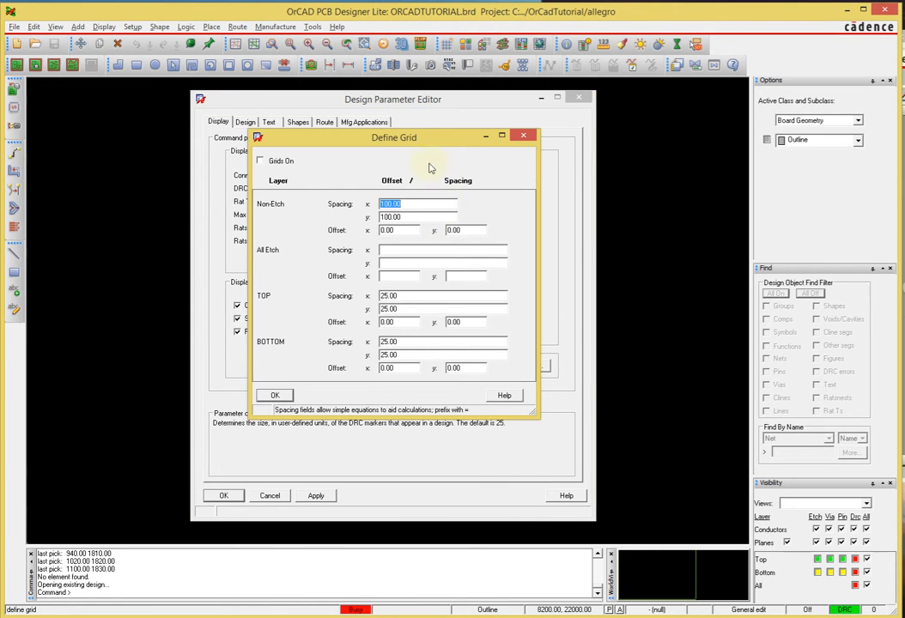
pyautogui.moveTo(424, 140); pyautogui.dragTo(440, 141)
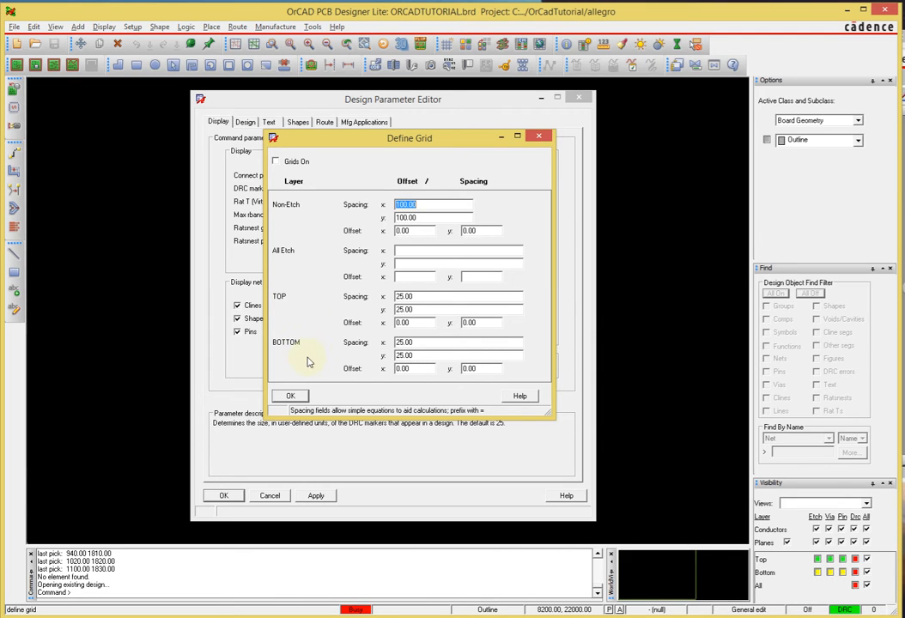
pyautogui.click(406, 296)
pyautogui.click(405, 311)
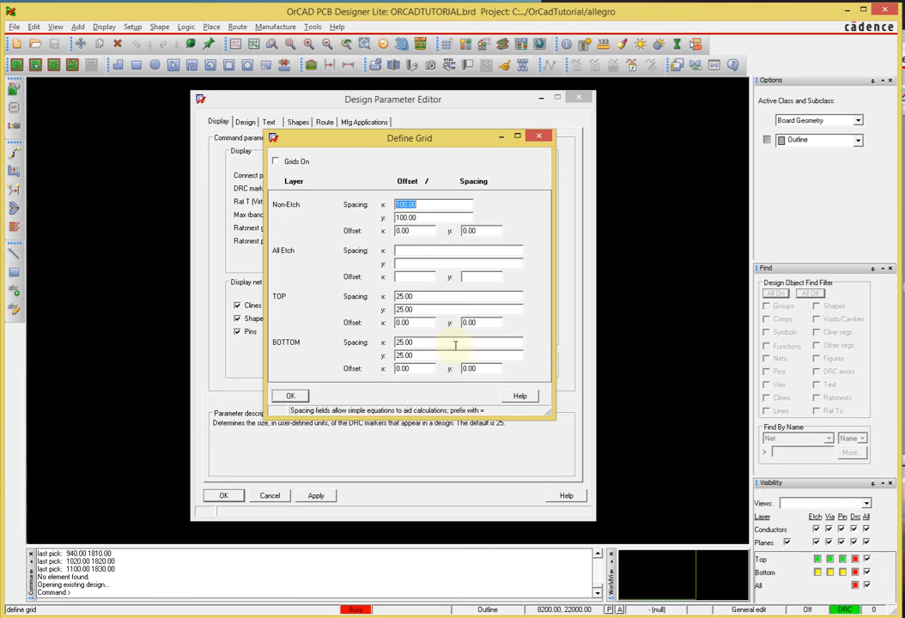
pyautogui.click(292, 396)
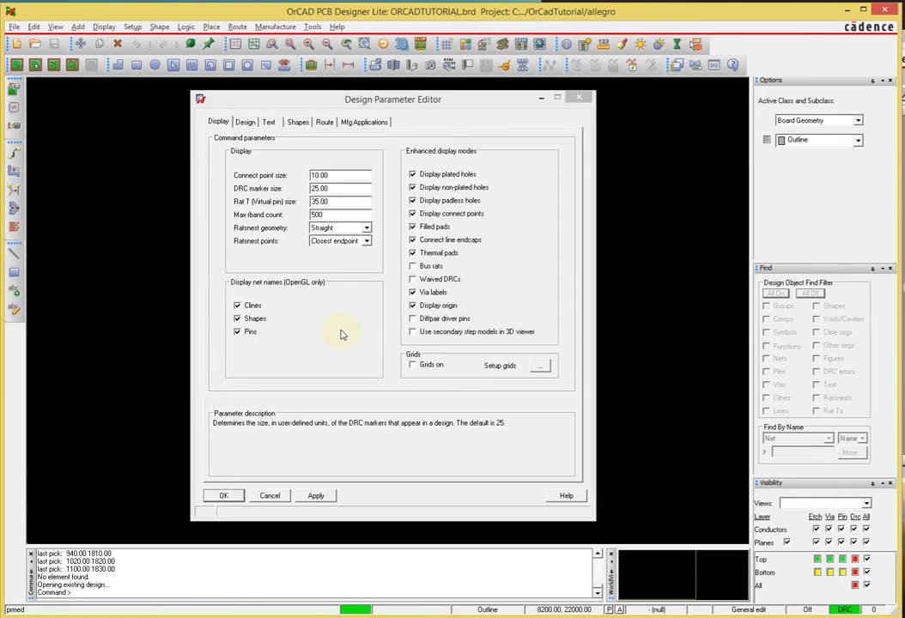
# Apply the changed design parameters and save the board, overwriting the existing ORCADTUTORIAL.brd
pyautogui.click(316, 499)
pyautogui.click(229, 496)
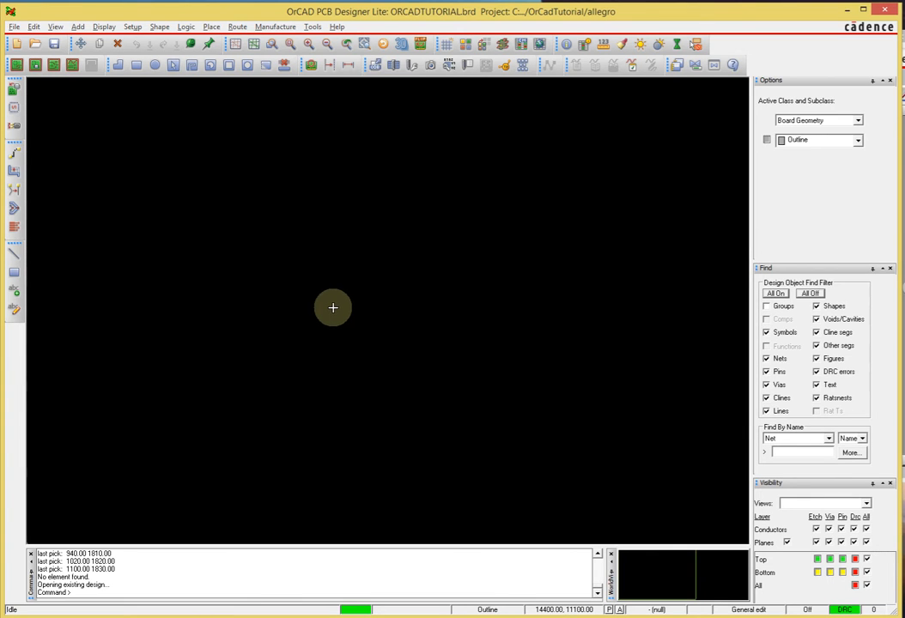
pyautogui.hotkey('ctrl', 's')
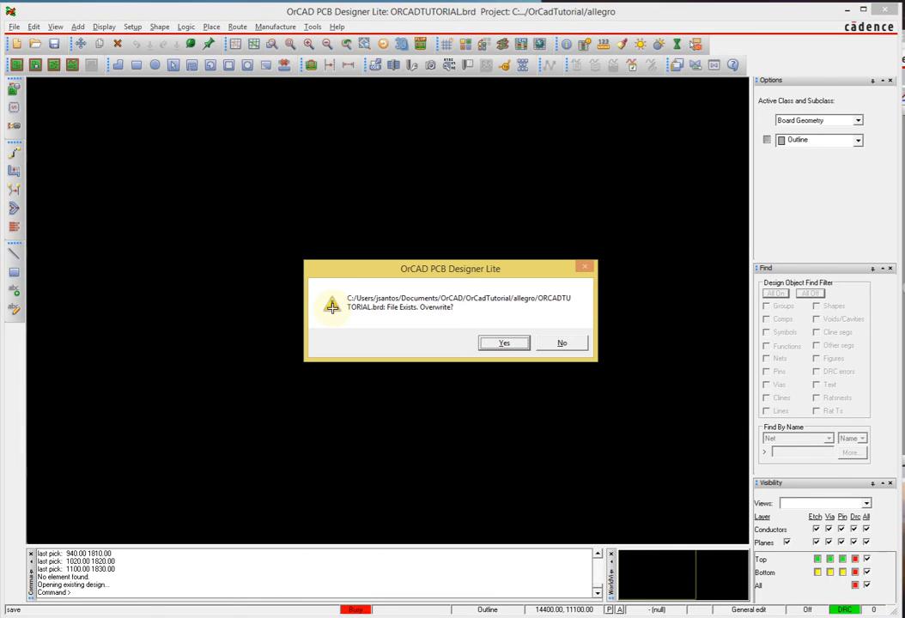
pyautogui.moveTo(509, 269); pyautogui.dragTo(496, 258)
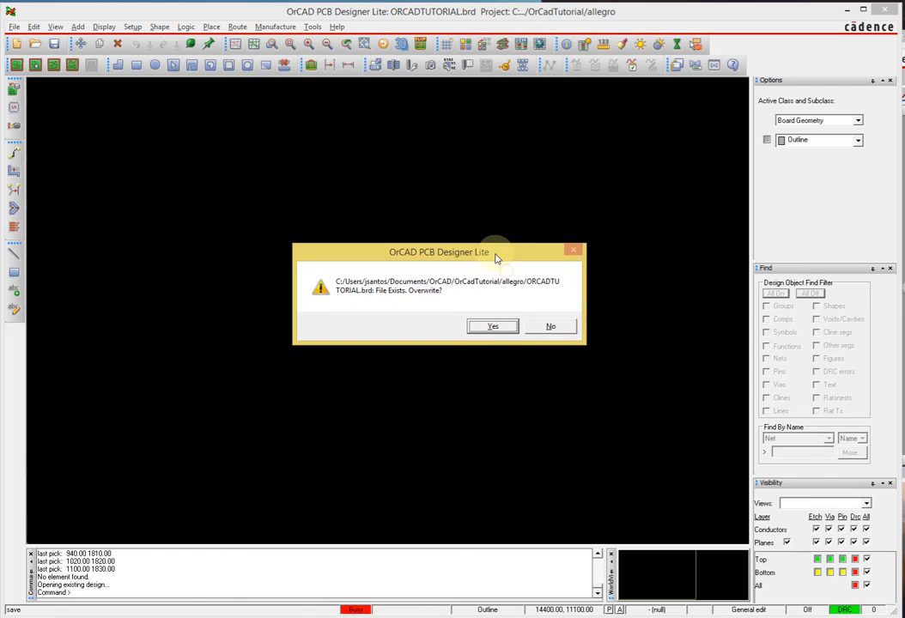
pyautogui.click(489, 327)
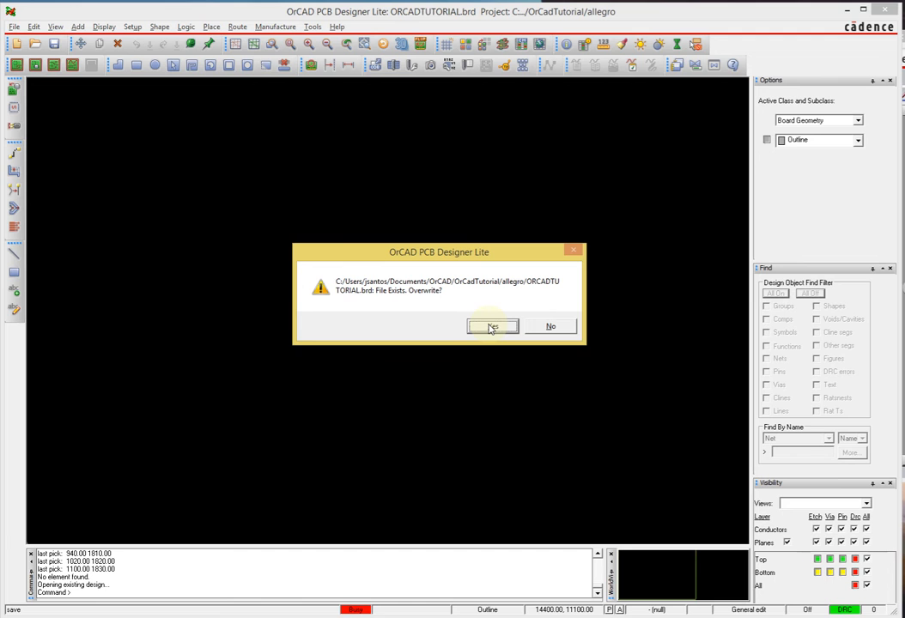
pyautogui.moveTo(511, 252); pyautogui.dragTo(487, 241)
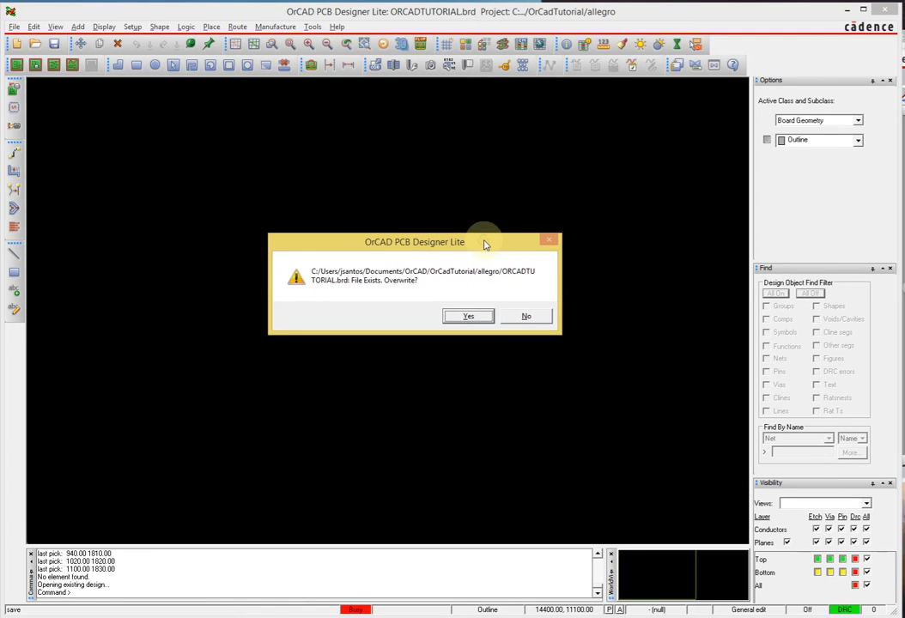
pyautogui.moveTo(487, 240)
pyautogui.mouseDown()
pyautogui.moveTo(498, 245)
pyautogui.moveTo(464, 244)
pyautogui.moveTo(490, 230)
pyautogui.moveTo(476, 224)
pyautogui.mouseUp()
pyautogui.click(469, 298)
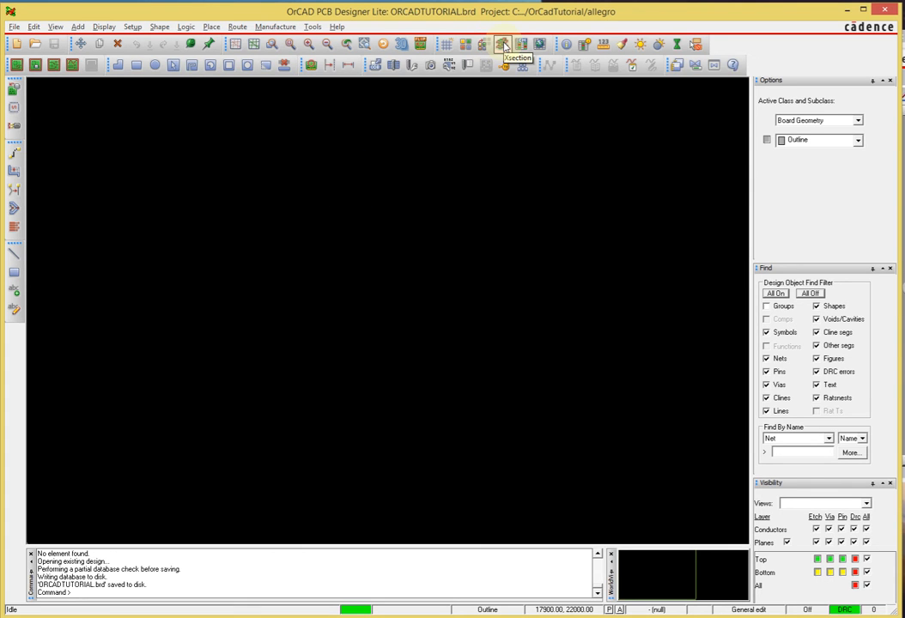
# Examine the layout cross section's layer stack, the options for adding layers, and the dielectric layer's type and material choices, leaving it unmodified
pyautogui.click(505, 43)
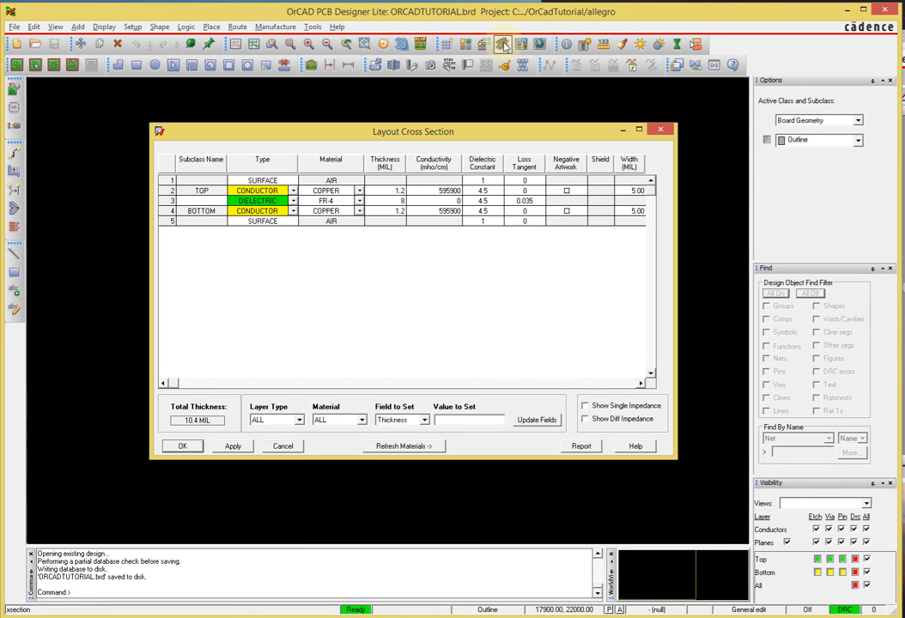
pyautogui.moveTo(479, 137); pyautogui.dragTo(460, 129)
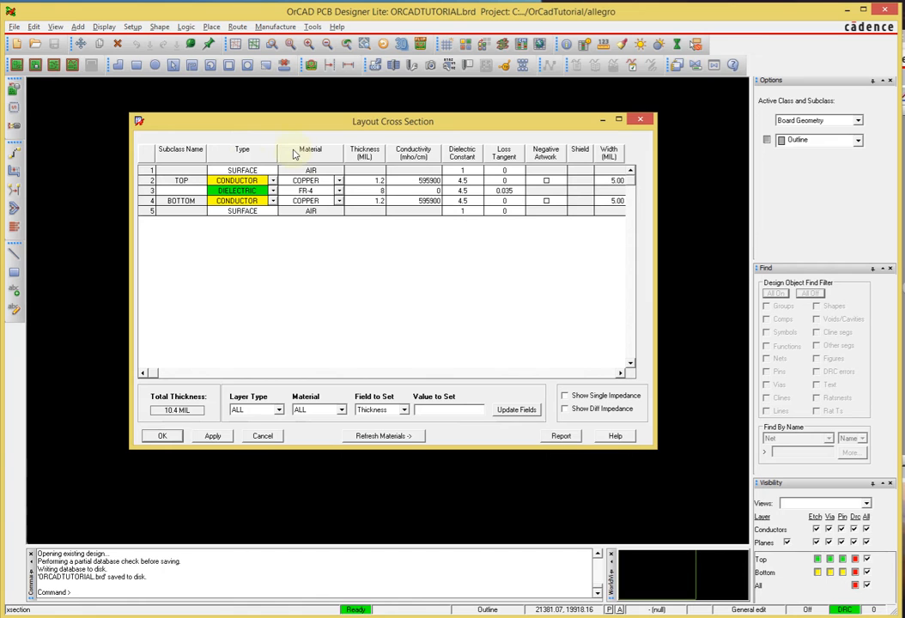
pyautogui.moveTo(372, 124); pyautogui.dragTo(391, 134)
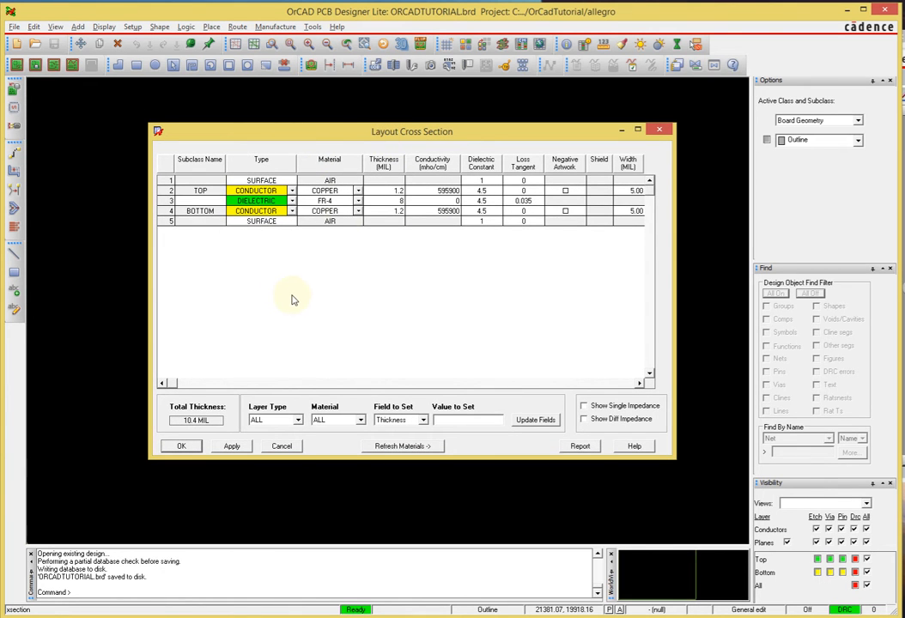
pyautogui.moveTo(324, 135); pyautogui.dragTo(302, 127)
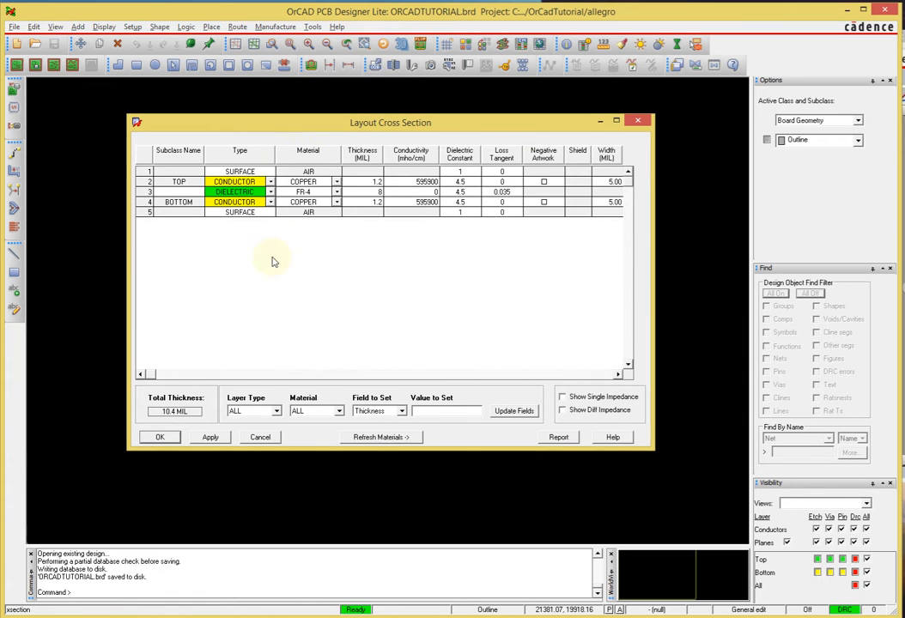
pyautogui.rightClick(183, 192)
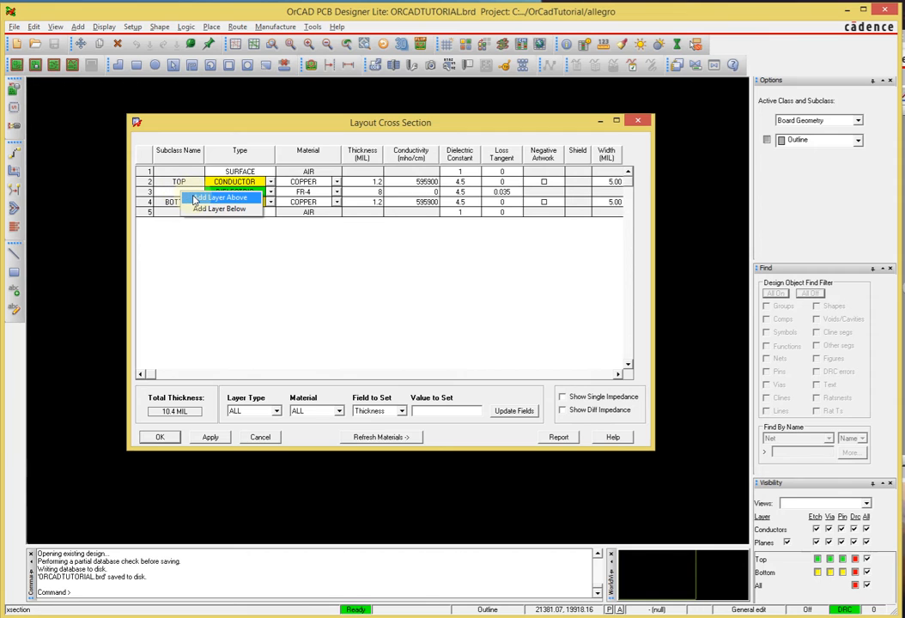
pyautogui.click(204, 242)
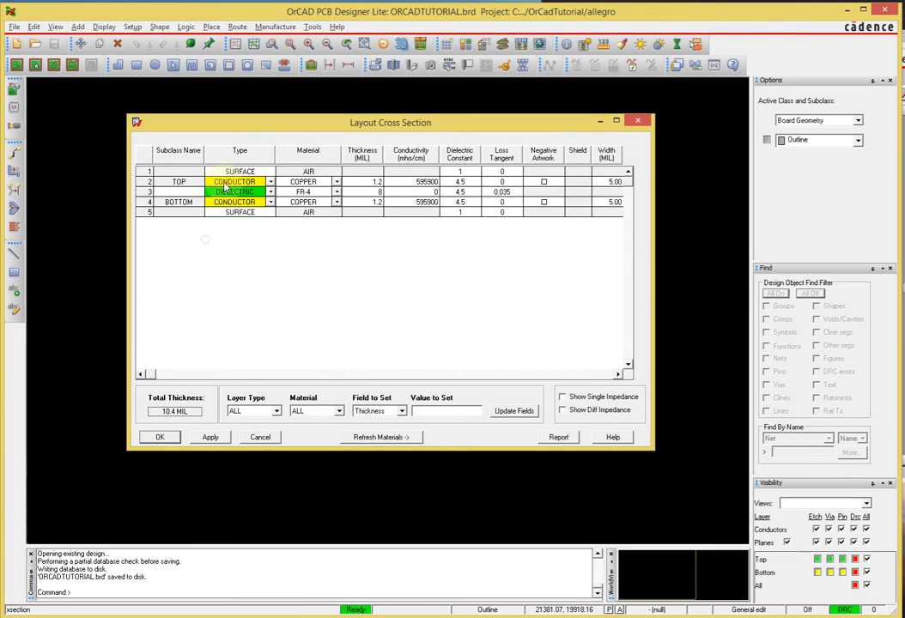
pyautogui.click(270, 192)
pyautogui.click(298, 242)
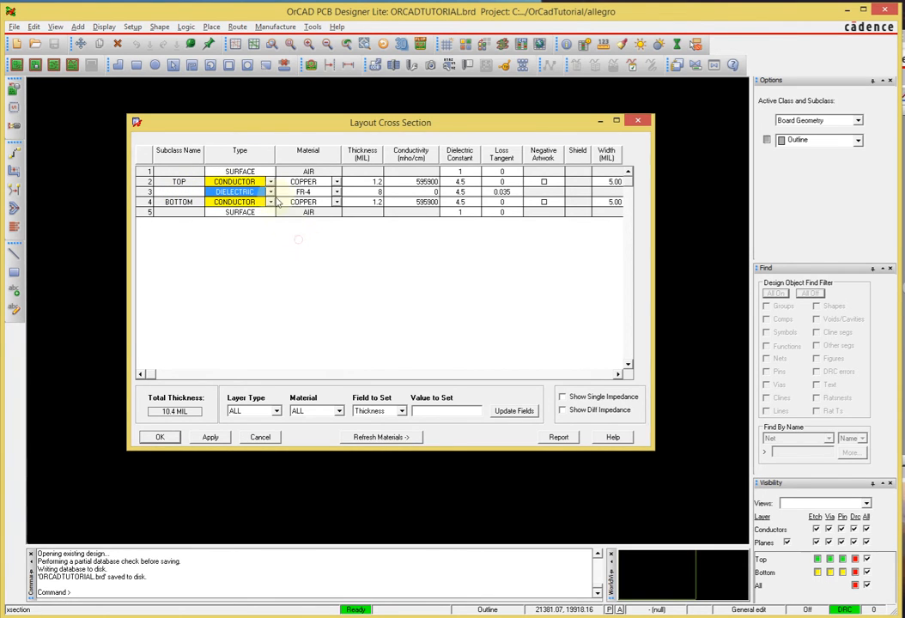
pyautogui.click(337, 193)
pyautogui.click(468, 261)
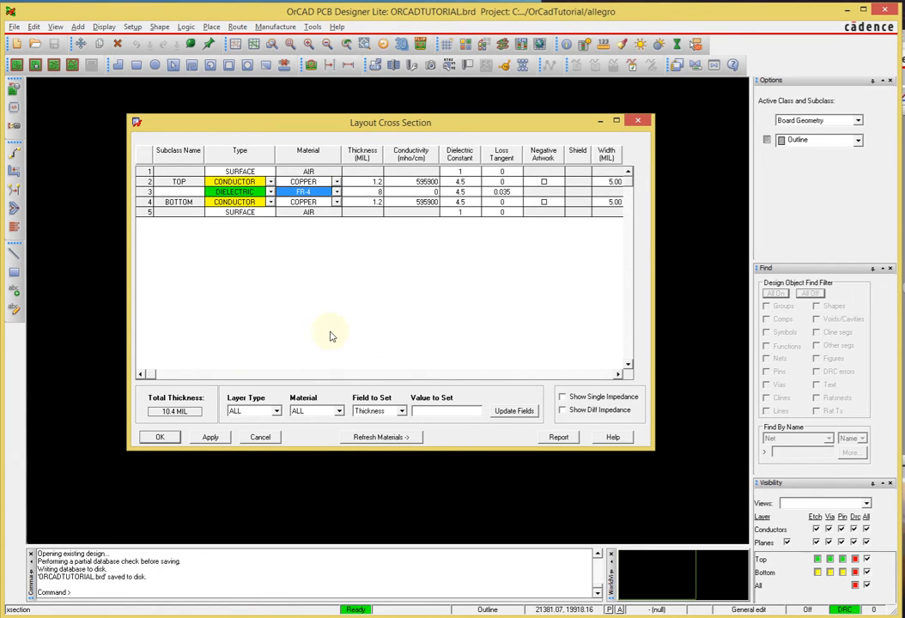
pyautogui.click(260, 438)
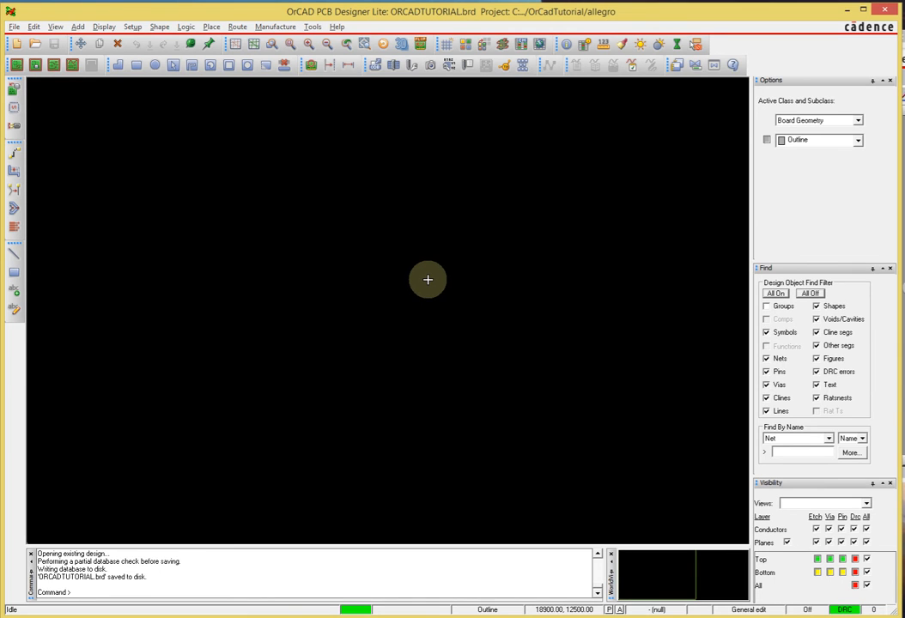
# Display the grid and start manual component placement, returning from the OrCAD Capture schematic to OrCAD PCB Designer
pyautogui.press('F10')
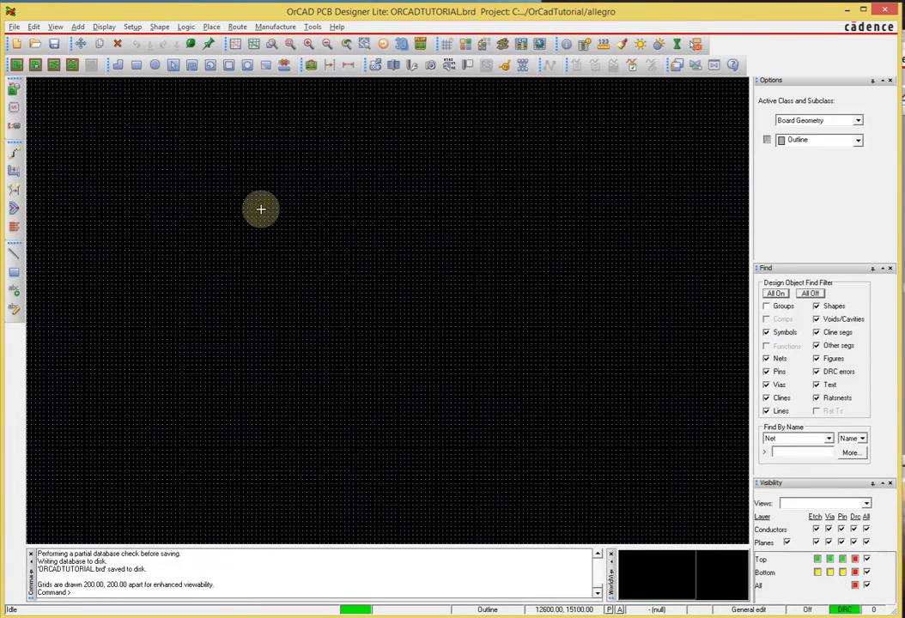
pyautogui.click(14, 89)
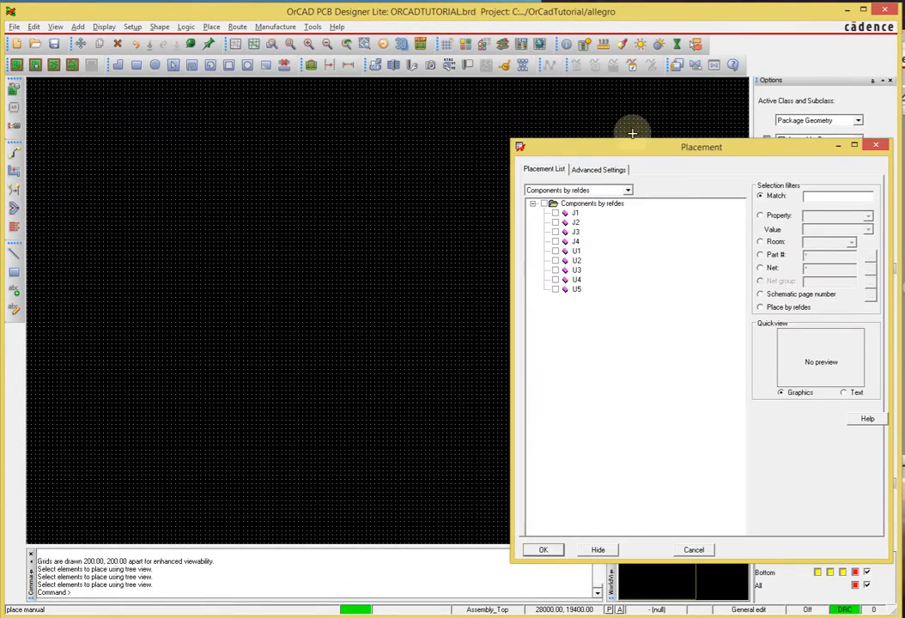
pyautogui.moveTo(672, 152); pyautogui.dragTo(669, 115)
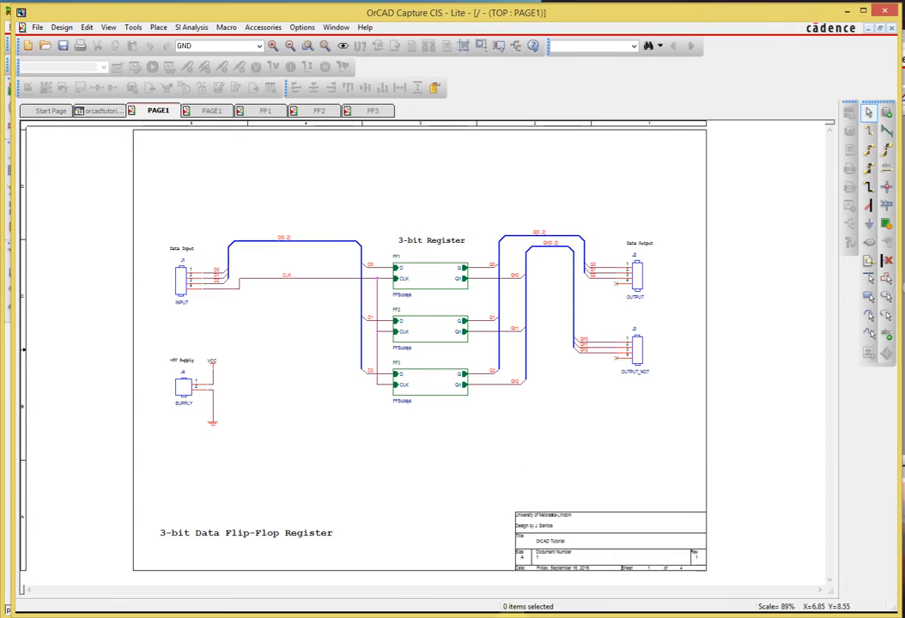
pyautogui.moveTo(654, 616)
pyautogui.click(674, 589)
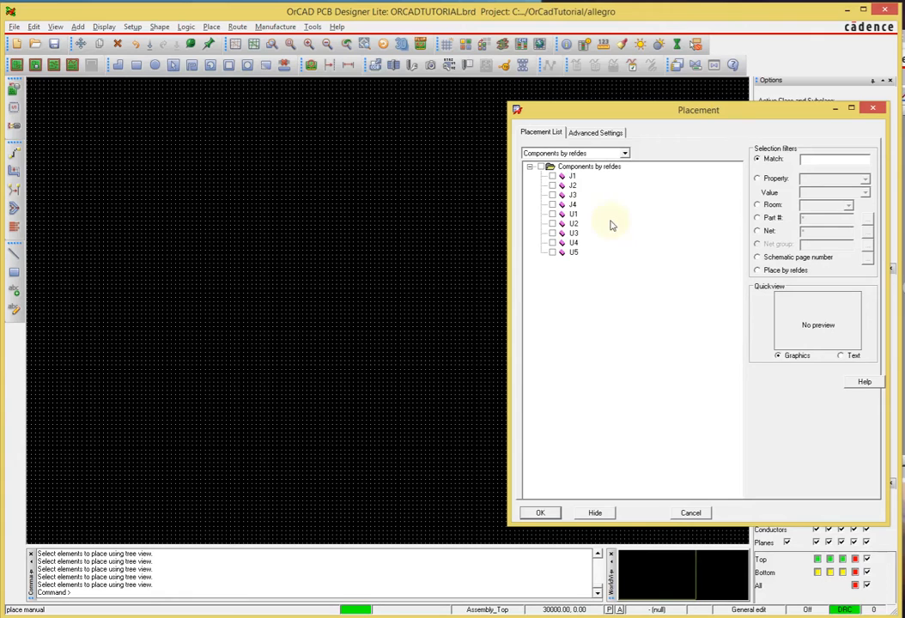
# Place headers J1 at (10200, 16100), J2 at (11600, 16100), J3 at (11600, 15800) and J4 at (10100, 15700)
pyautogui.click(553, 177)
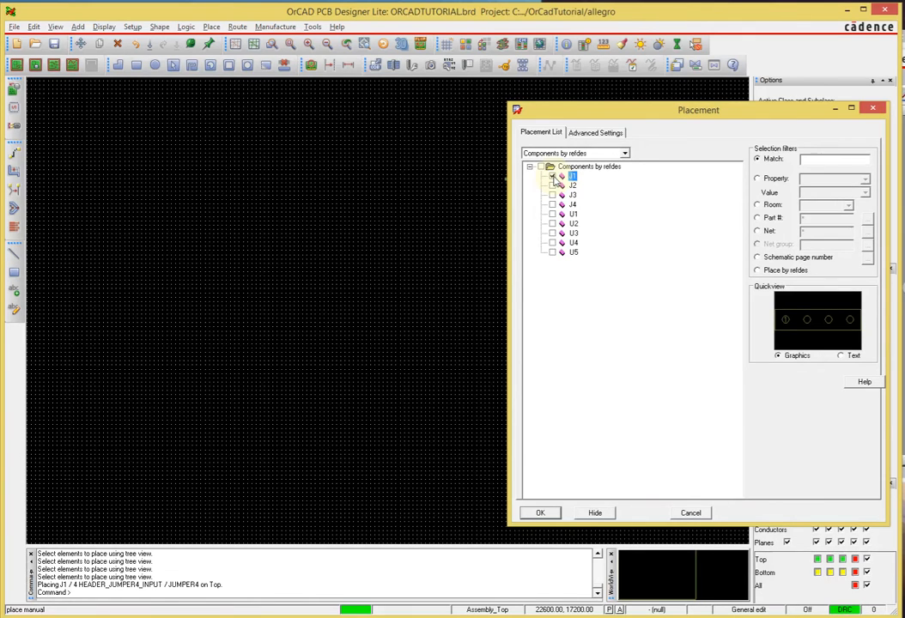
pyautogui.click(242, 203)
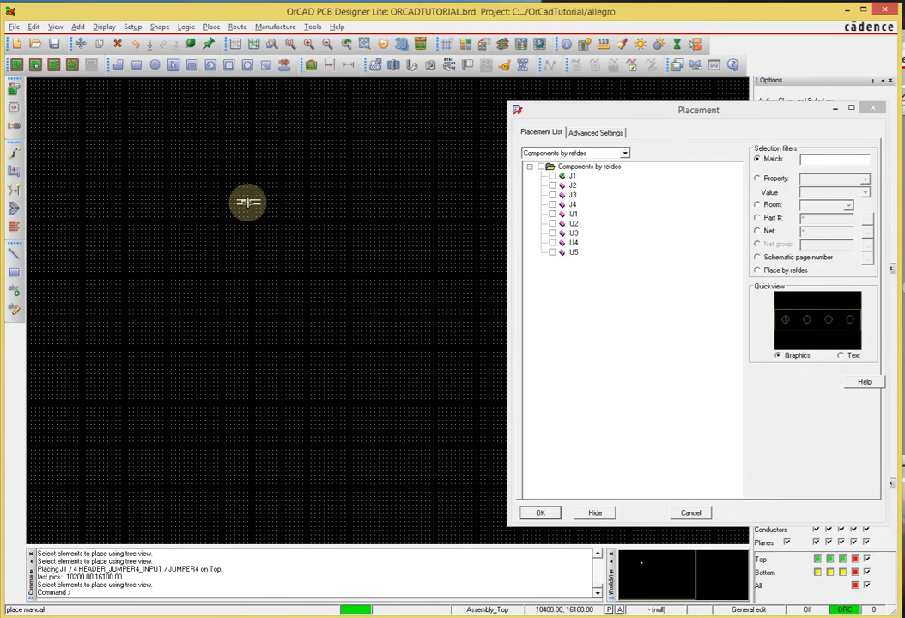
pyautogui.scroll(3, 245, 202)
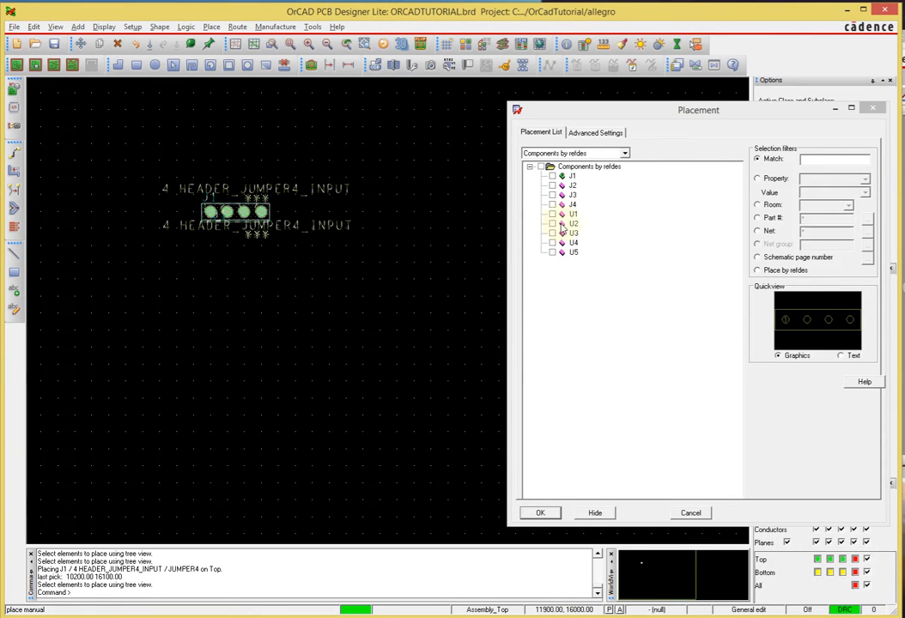
pyautogui.click(553, 185)
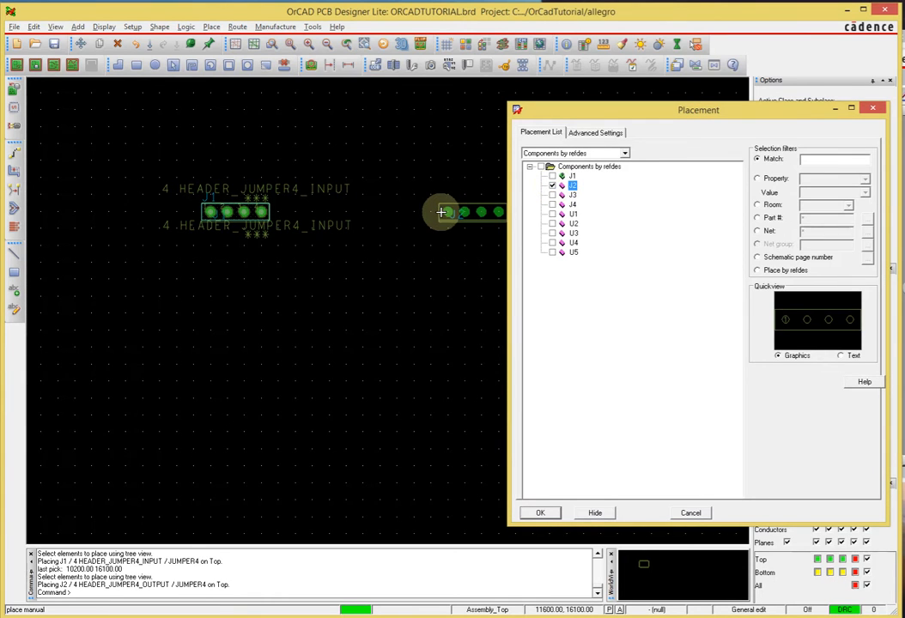
pyautogui.click(440, 211)
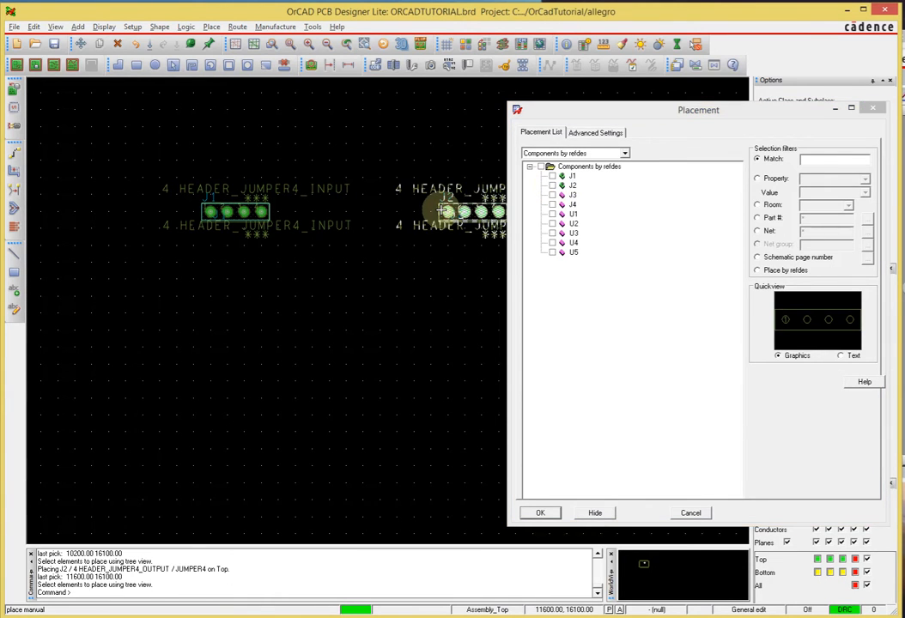
pyautogui.click(552, 195)
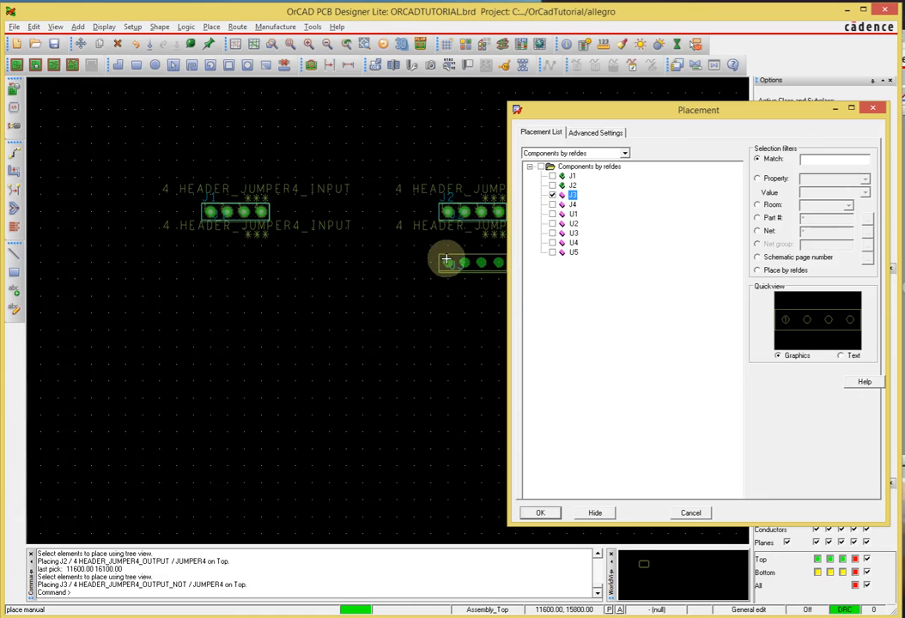
pyautogui.click(446, 260)
pyautogui.click(552, 204)
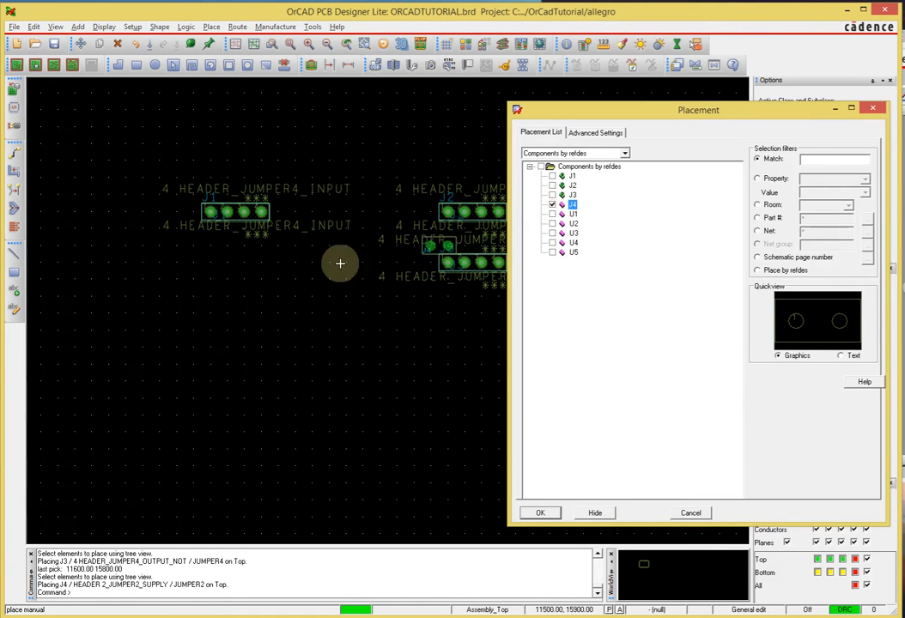
pyautogui.click(192, 279)
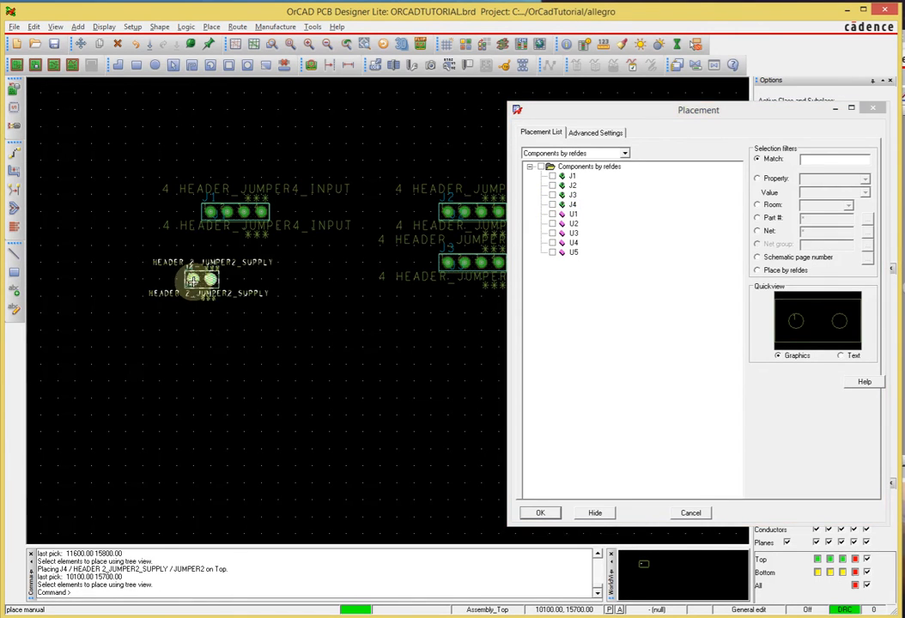
# Place U1 to U4 in a row at y 15200 with x 9800, 10600, 11300 and 11900, place U5 at (10900, 14300), and finish placement
pyautogui.click(552, 214)
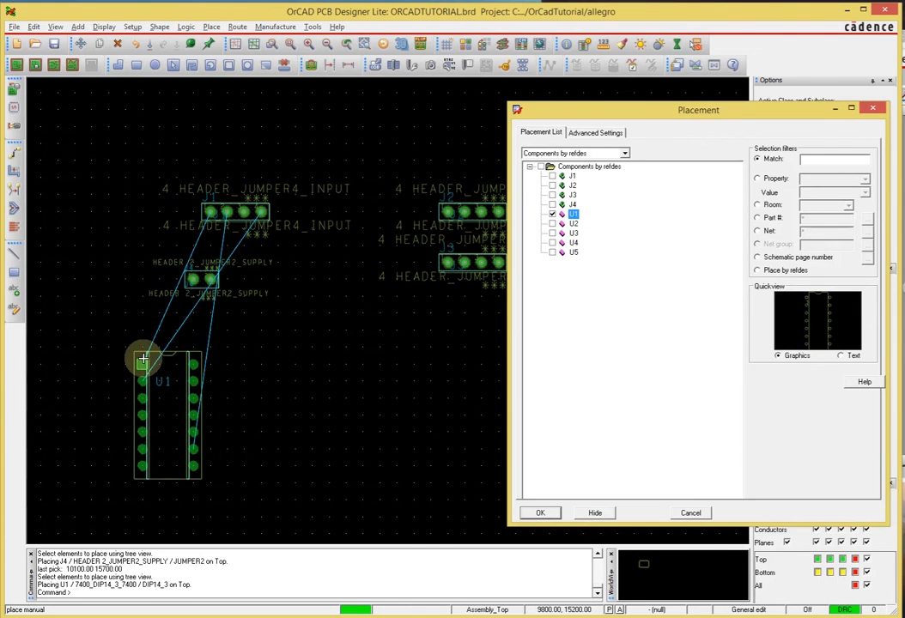
pyautogui.click(143, 359)
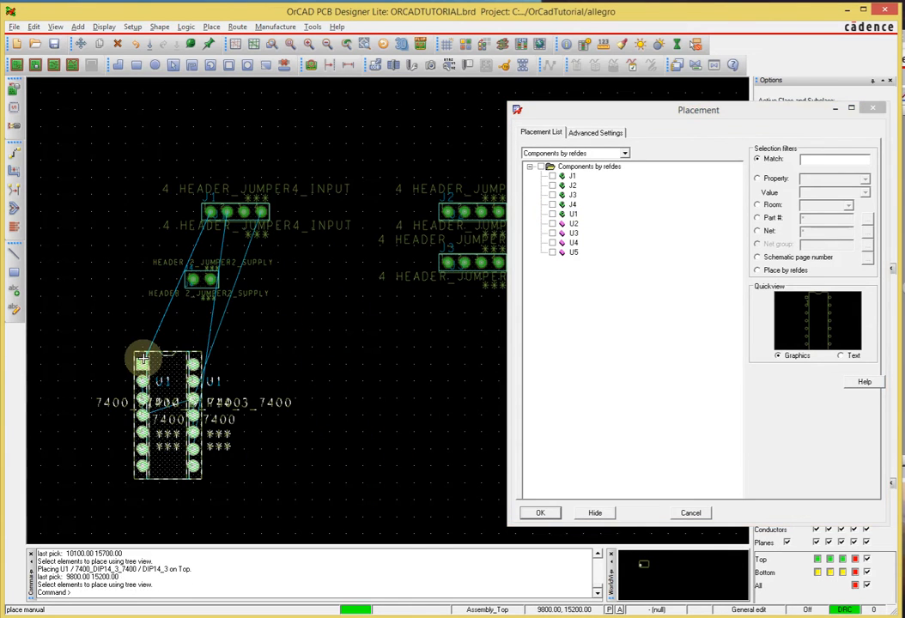
pyautogui.click(552, 224)
pyautogui.click(277, 364)
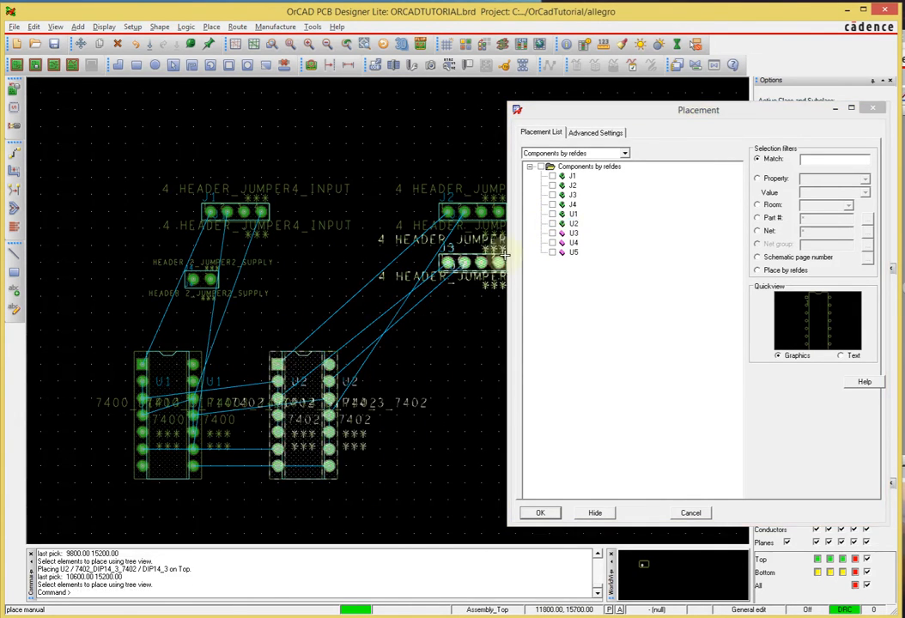
pyautogui.click(552, 232)
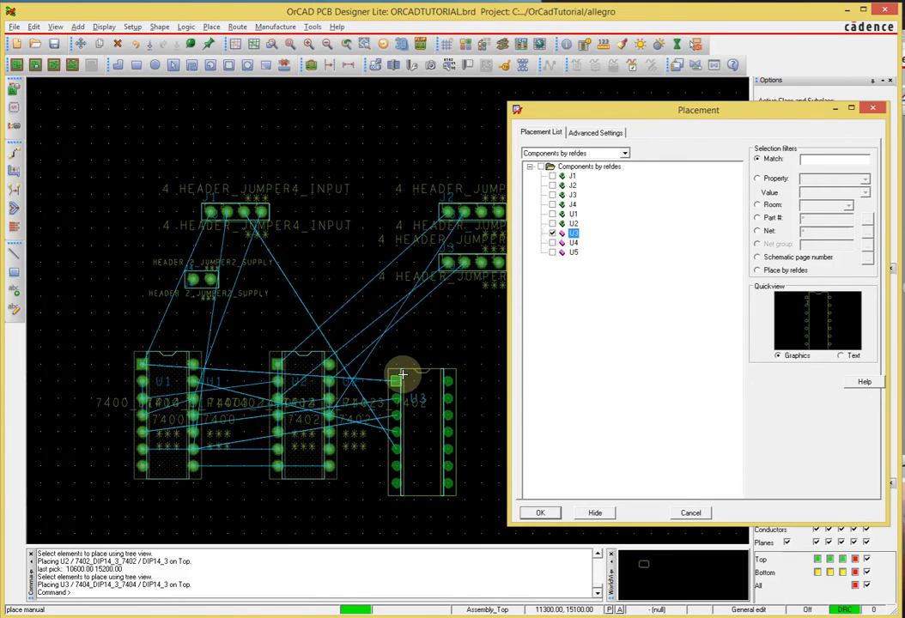
pyautogui.click(402, 362)
pyautogui.click(552, 243)
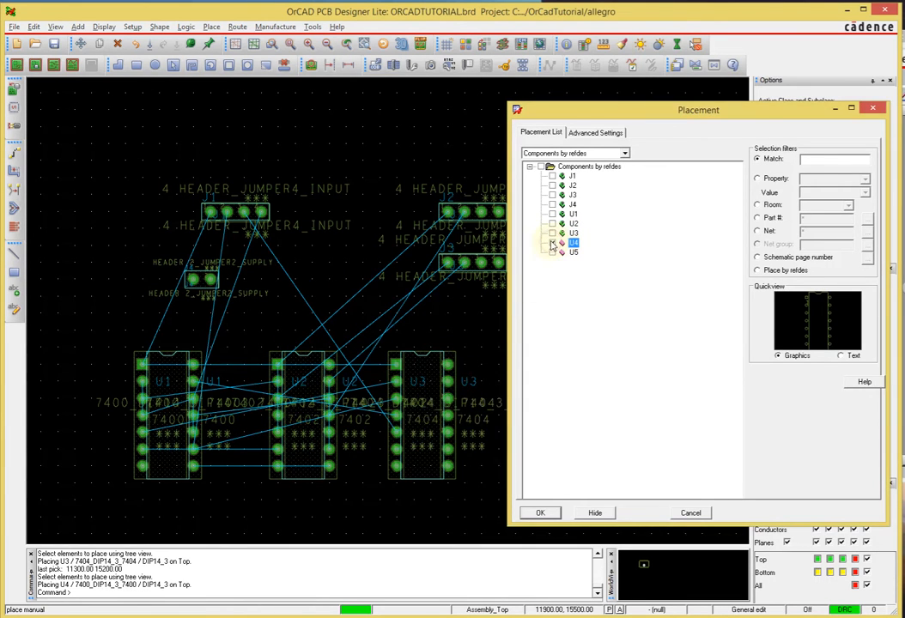
pyautogui.click(499, 364)
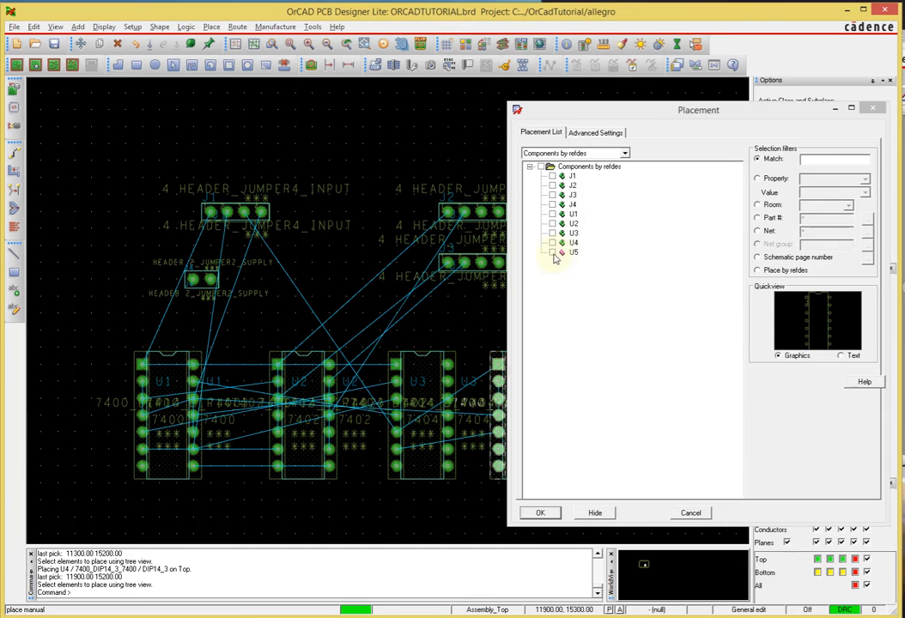
pyautogui.click(553, 253)
pyautogui.click(329, 514)
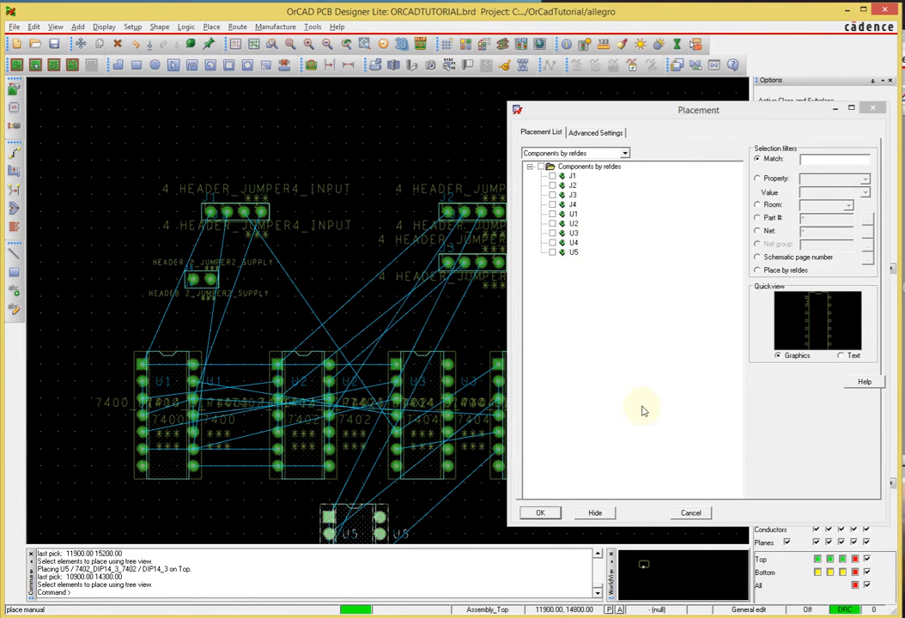
pyautogui.click(541, 514)
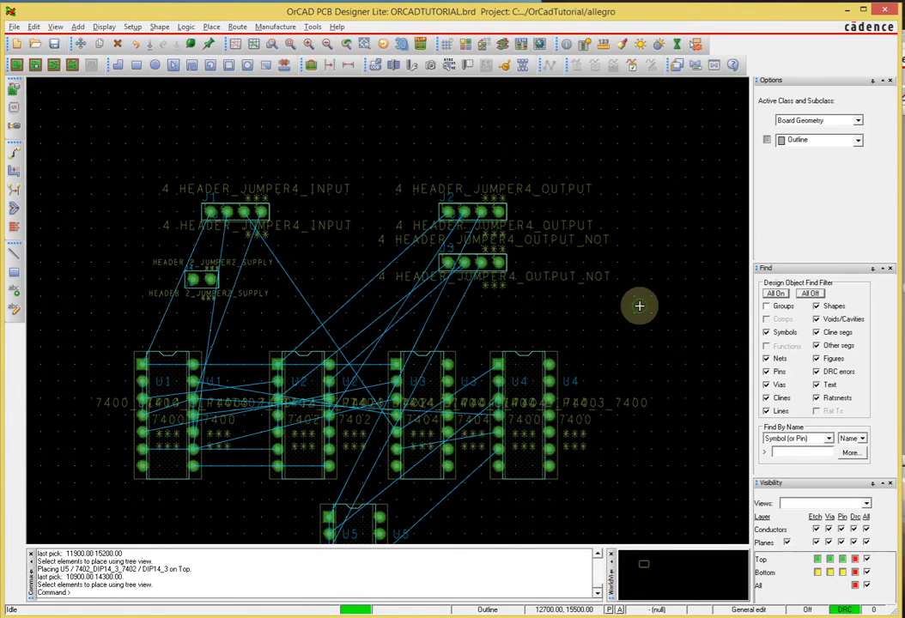
# Limit the visible component text to component values and reference designators on Silkscreen_Top and Silkscreen_Bottom, and apply the visibility settings
pyautogui.moveTo(636, 309)
pyautogui.mouseDown(button='middle')
pyautogui.moveTo(642, 305)
pyautogui.moveTo(635, 315)
pyautogui.moveTo(632, 303)
pyautogui.mouseUp(button='middle')
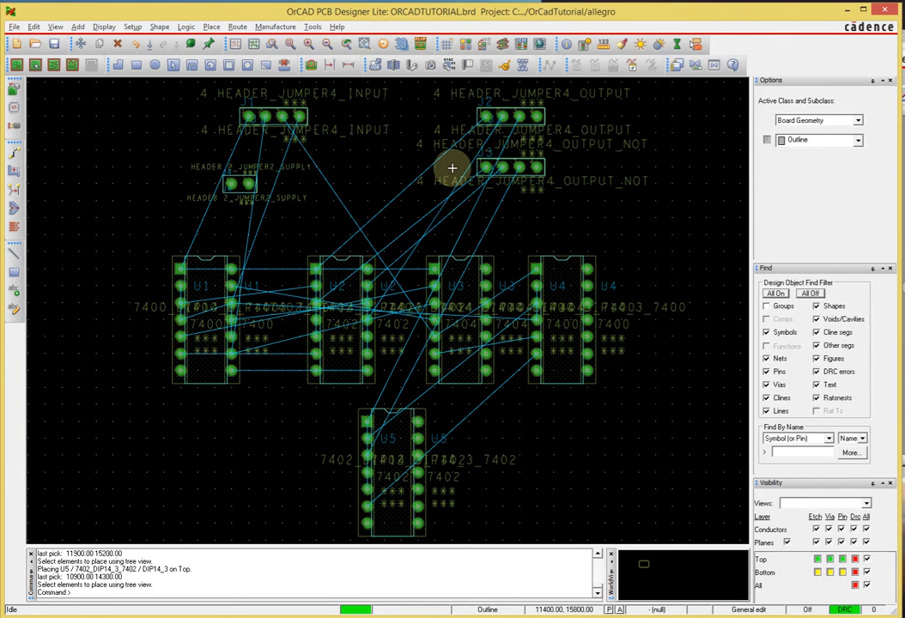
pyautogui.hotkey('ctrl', 'F5')
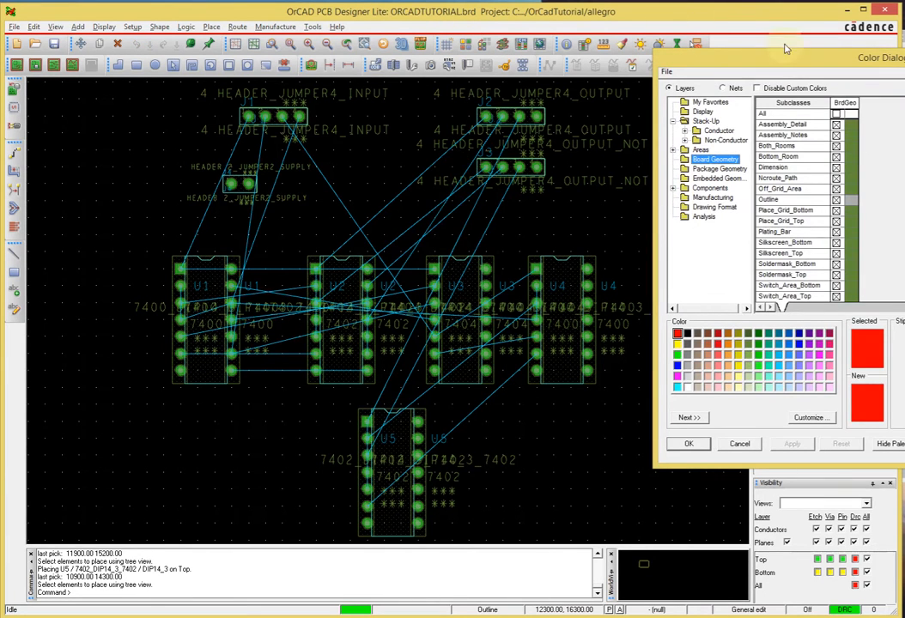
pyautogui.moveTo(786, 48); pyautogui.dragTo(336, 75)
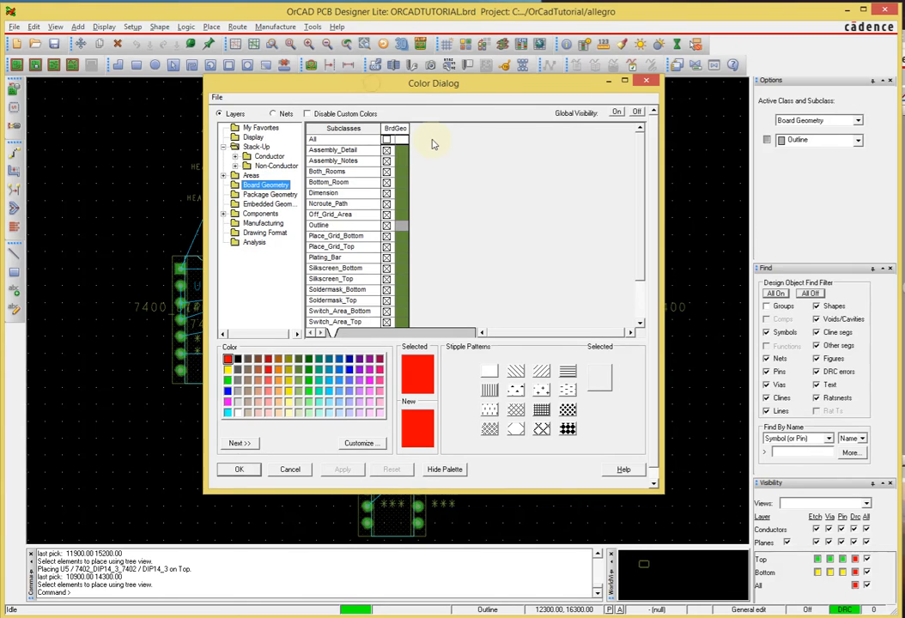
pyautogui.click(259, 214)
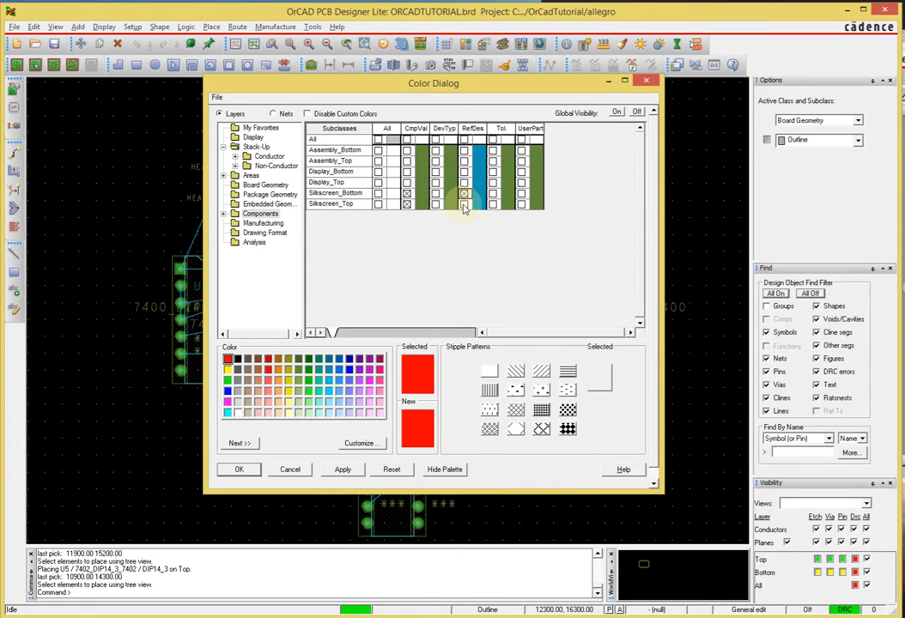
pyautogui.click(343, 471)
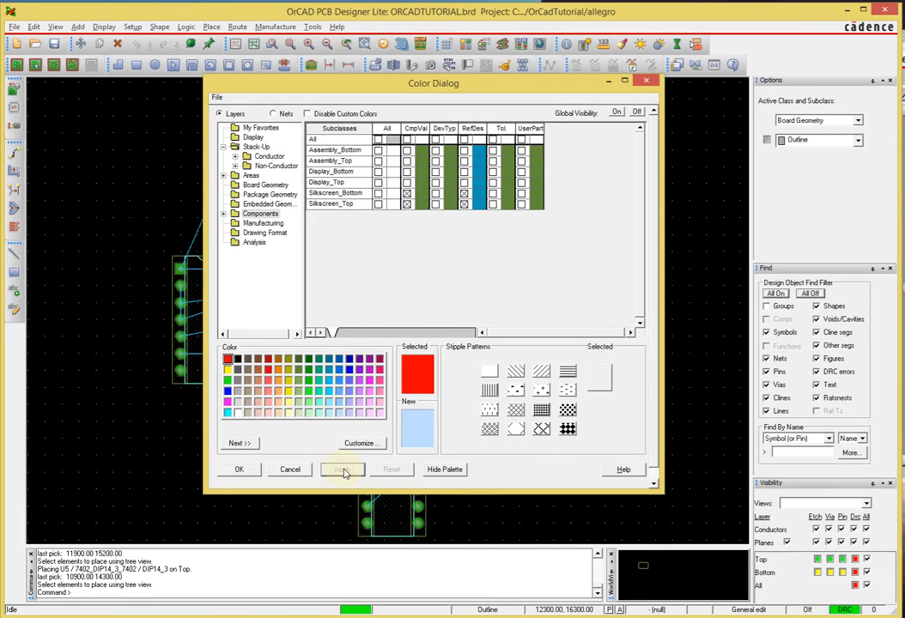
pyautogui.click(242, 470)
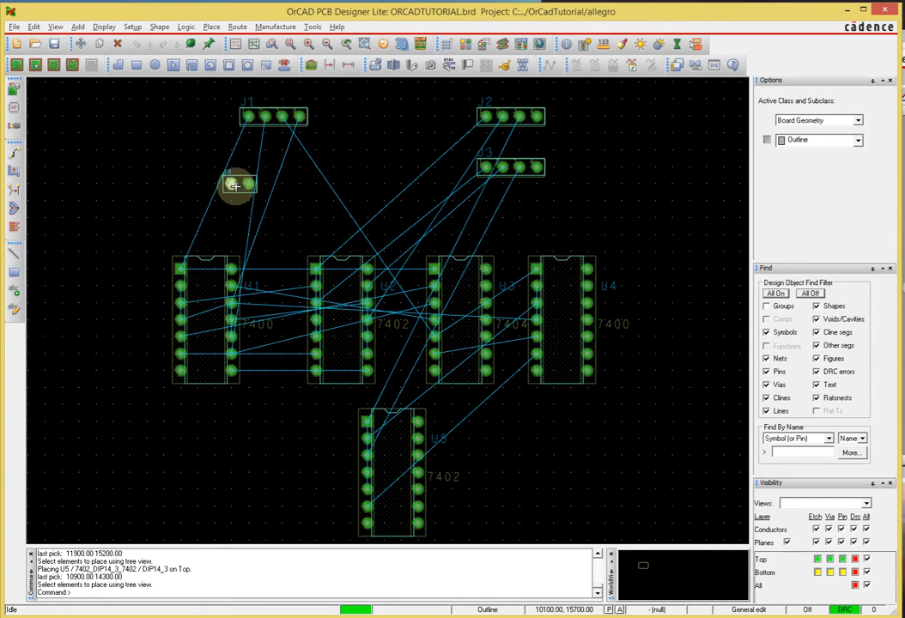
# Inspect the VCC and GND pins of header J4, and open the general net properties in the Constraint Manager
pyautogui.scroll(4, 237, 188)
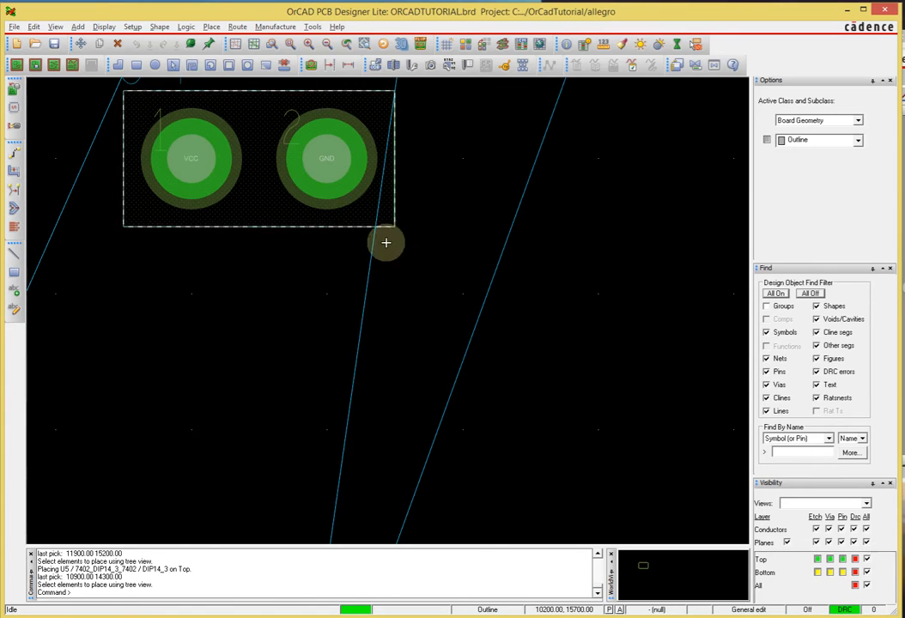
pyautogui.moveTo(361, 204)
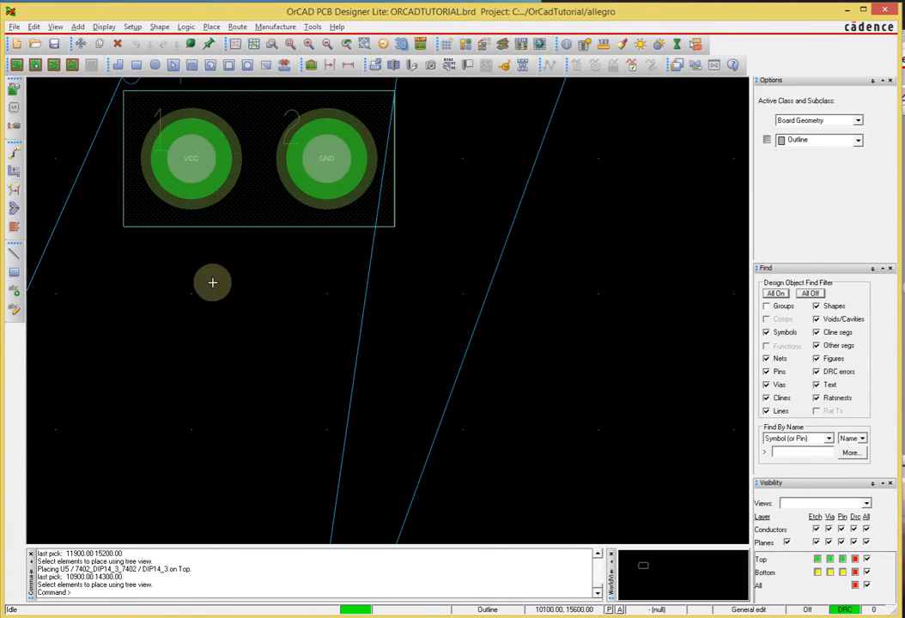
pyautogui.scroll(-2, 396, 260)
pyautogui.scroll(-4, 396, 260)
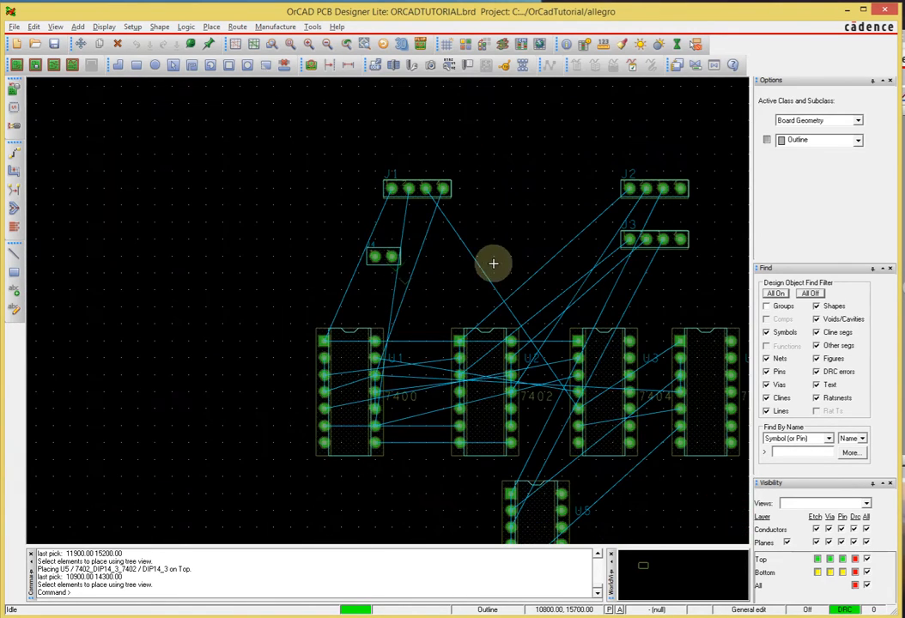
pyautogui.moveTo(540, 253); pyautogui.dragTo(538, 251, button='middle')
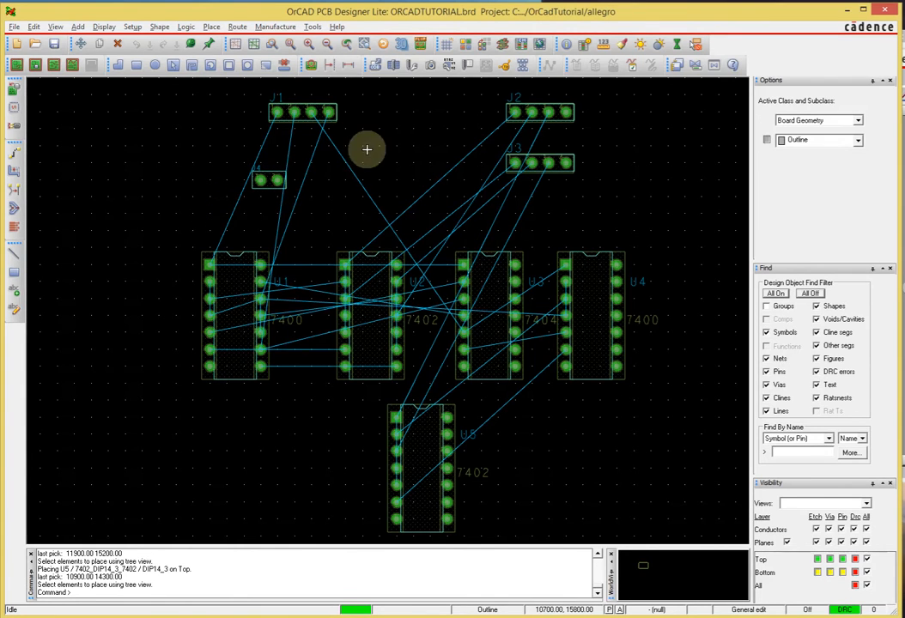
pyautogui.click(520, 46)
pyautogui.moveTo(436, 215); pyautogui.dragTo(357, 87)
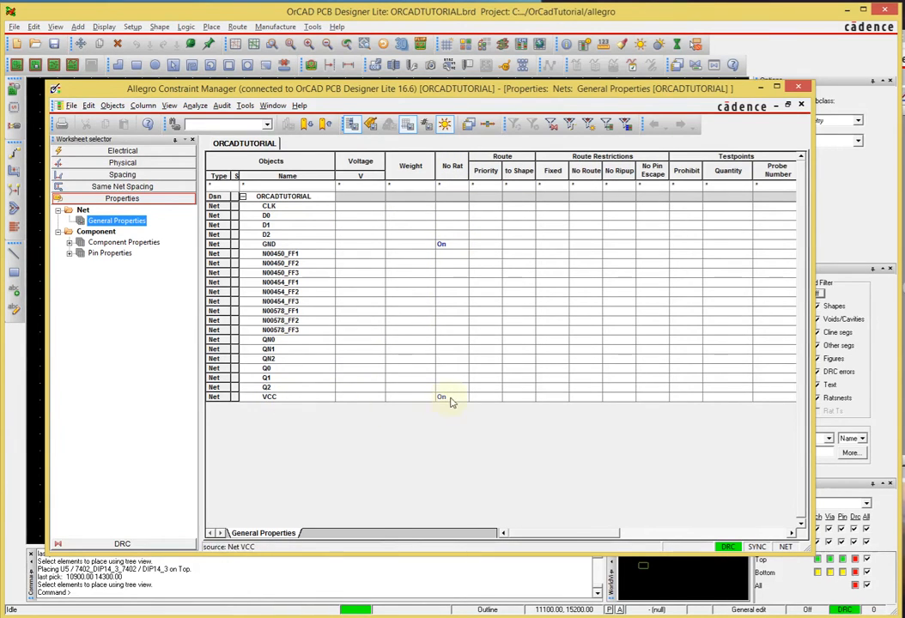
# Clear the No Rat property of the GND and VCC nets and close the Constraint Manager
pyautogui.click(460, 246)
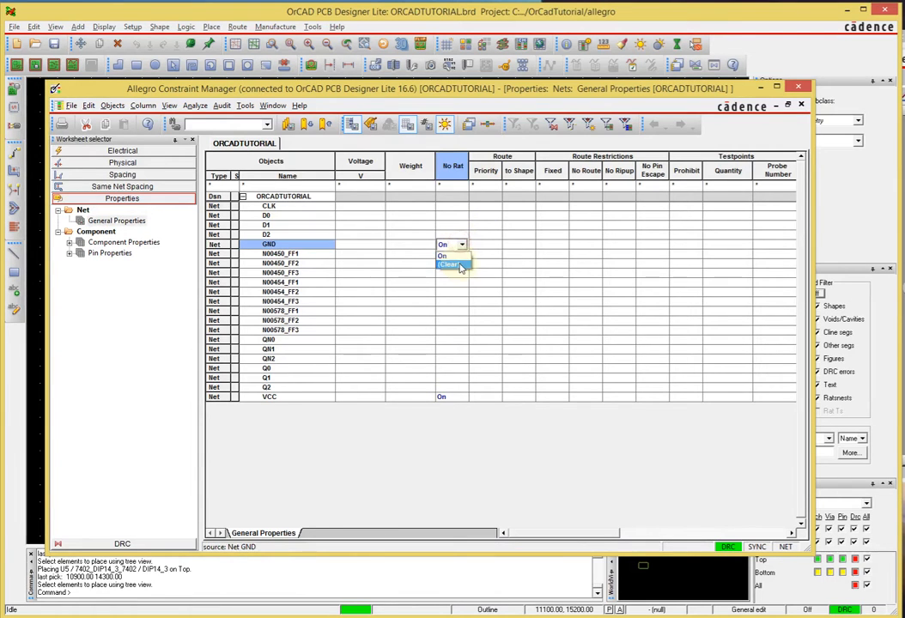
pyautogui.click(451, 265)
pyautogui.click(461, 396)
pyautogui.click(462, 398)
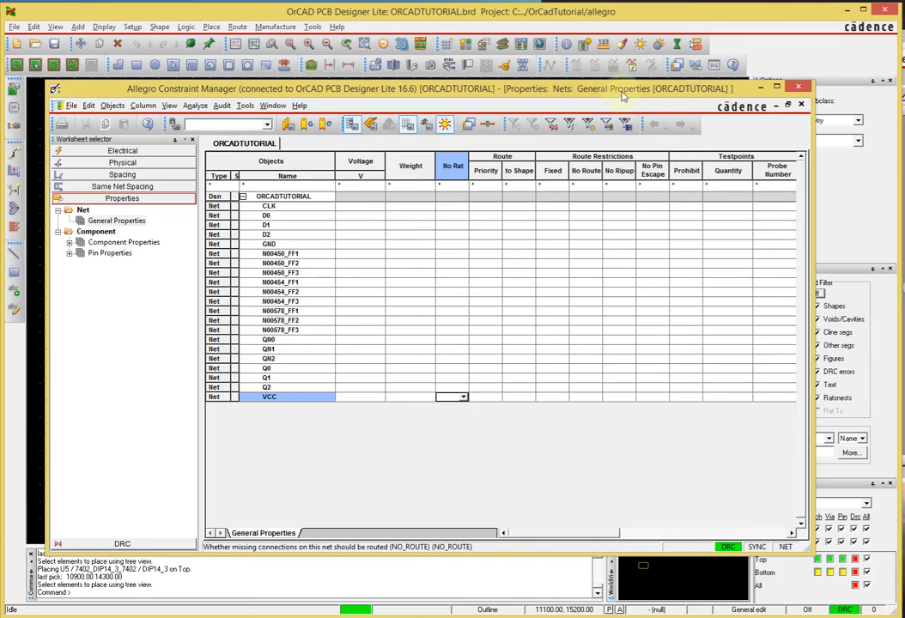
pyautogui.moveTo(622, 89); pyautogui.dragTo(607, 89)
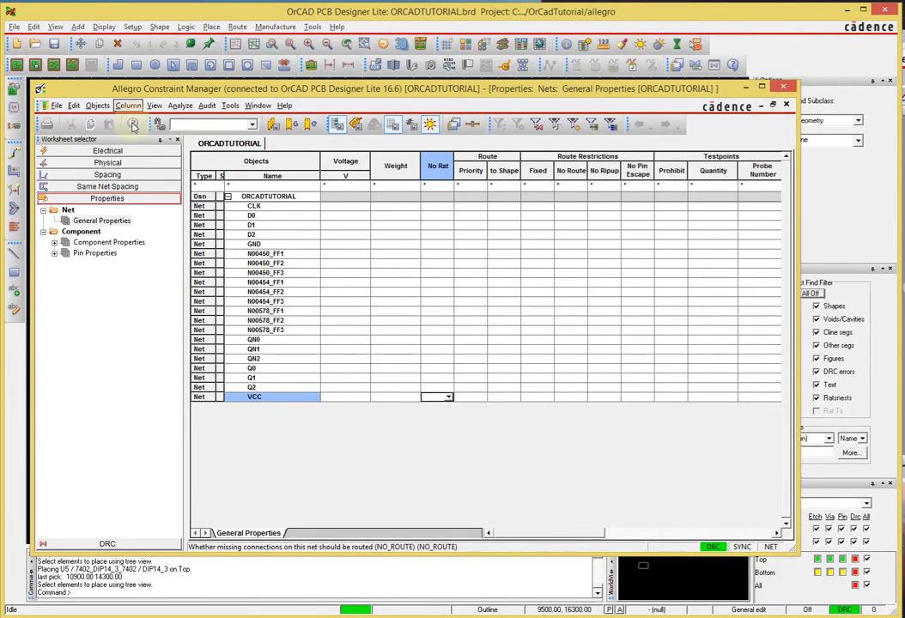
pyautogui.click(786, 88)
# Check the ratsnest lines at J4, and move J1 to (9800, 15500) and U2 to (10400, 15200)
pyautogui.scroll(5, 283, 193)
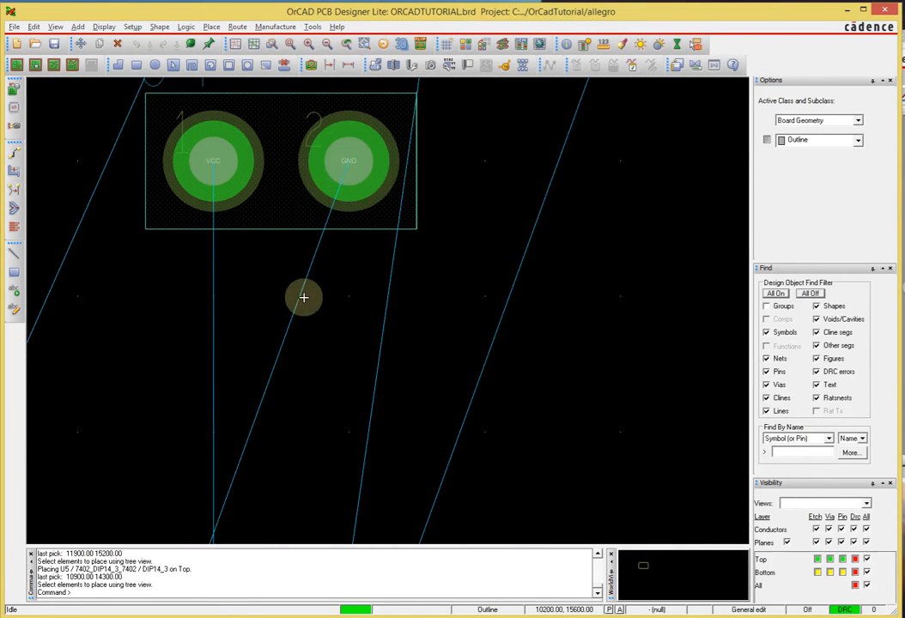
pyautogui.scroll(-5, 440, 323)
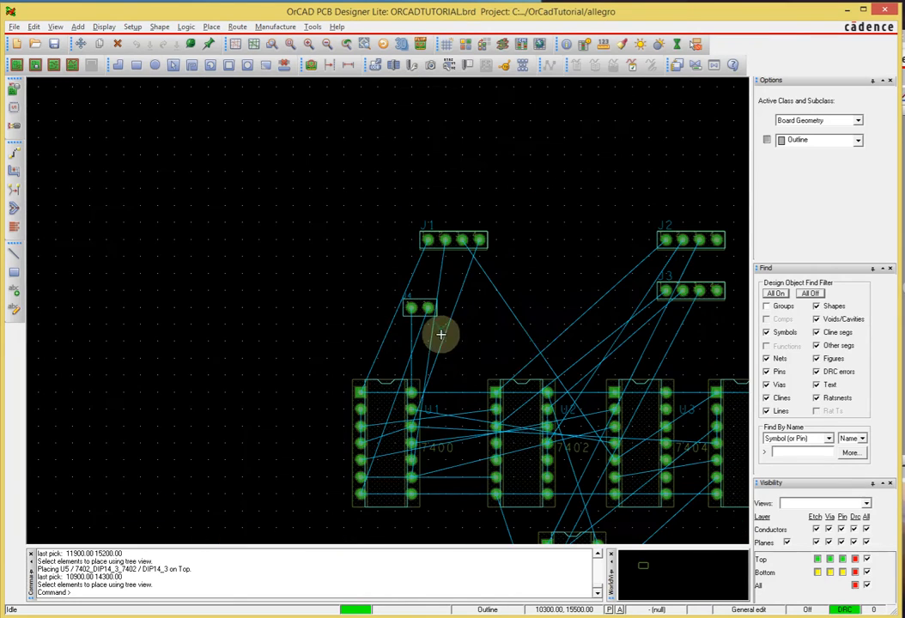
pyautogui.moveTo(546, 327); pyautogui.dragTo(546, 328, button='middle')
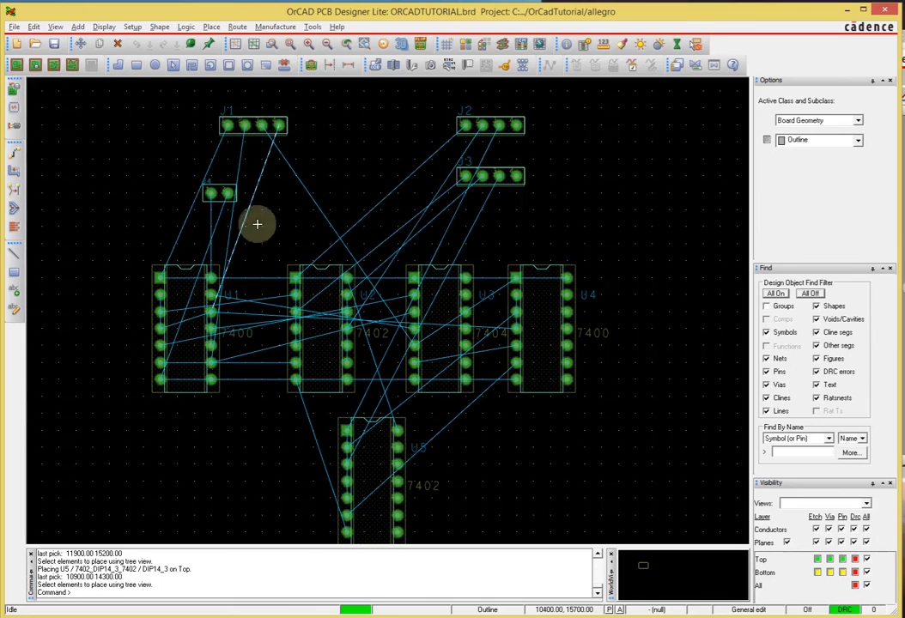
pyautogui.click(80, 45)
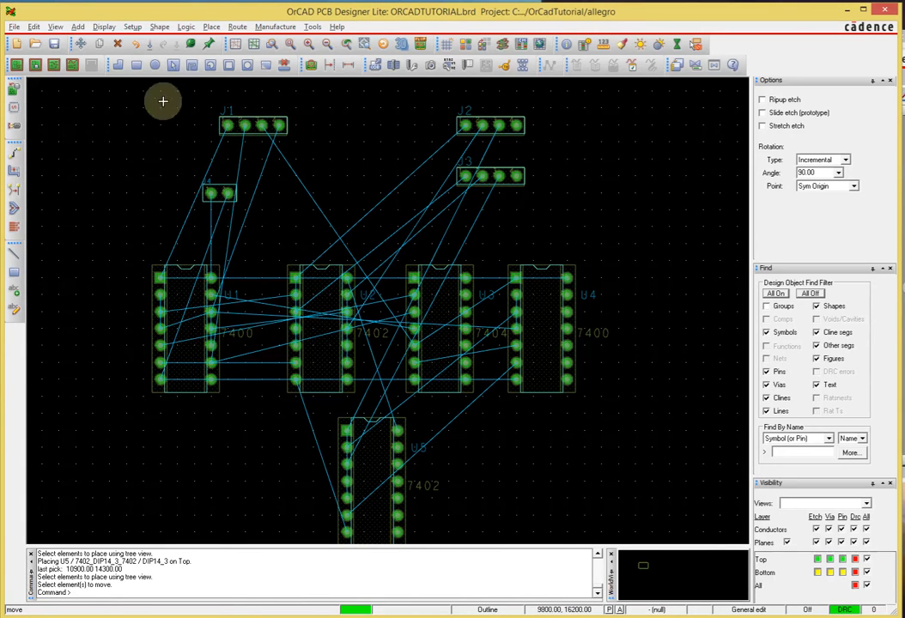
pyautogui.click(226, 126)
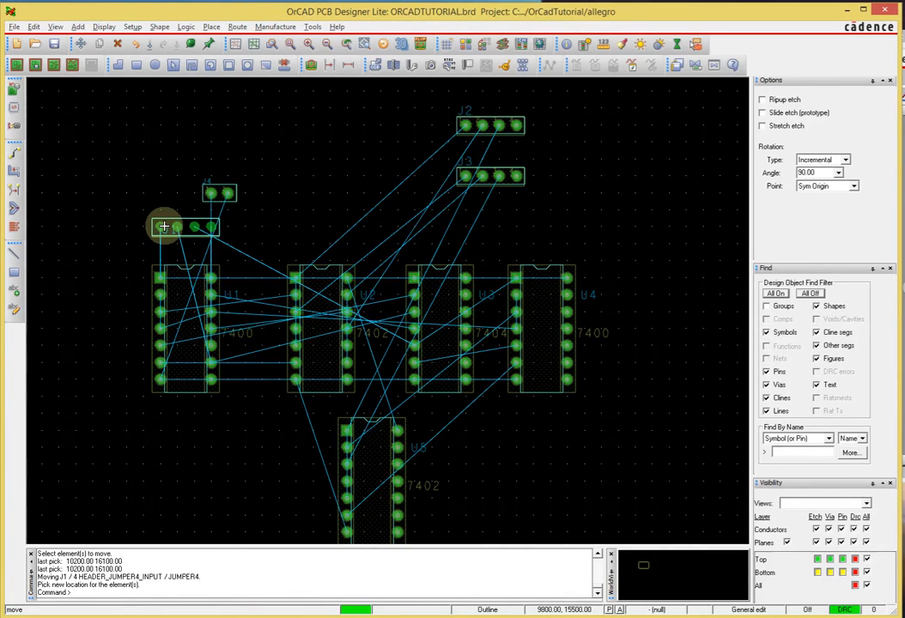
pyautogui.click(163, 226)
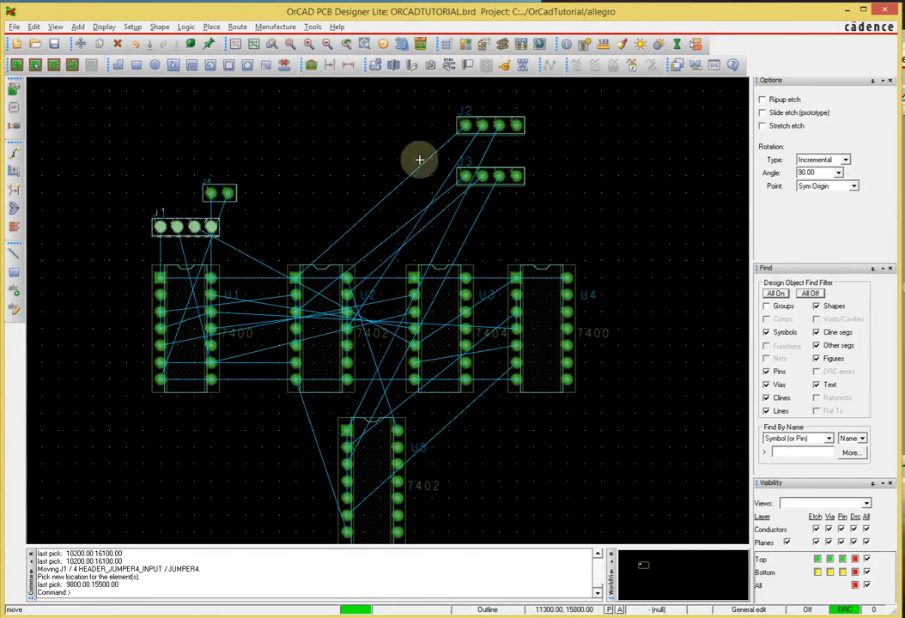
pyautogui.click(347, 279)
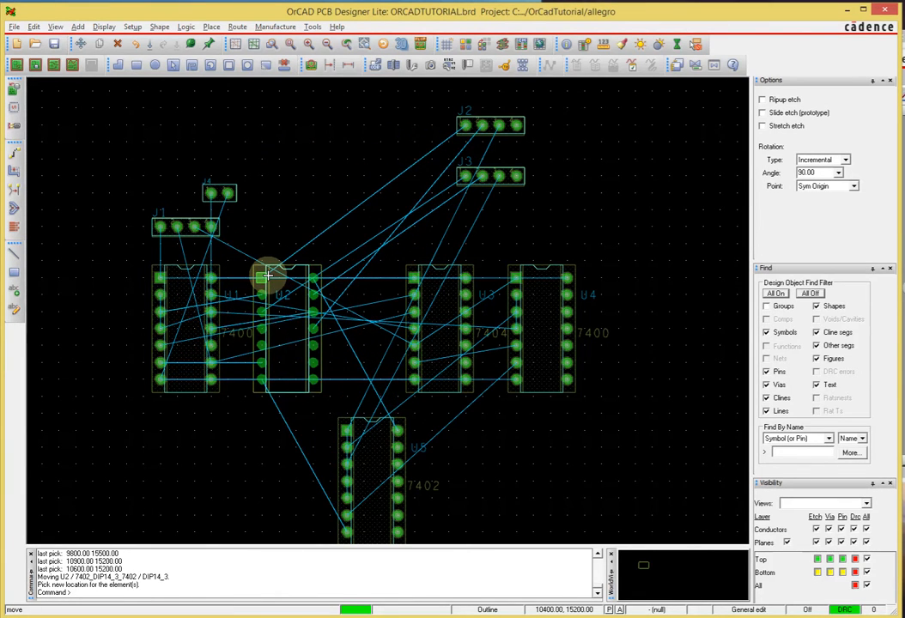
pyautogui.click(267, 276)
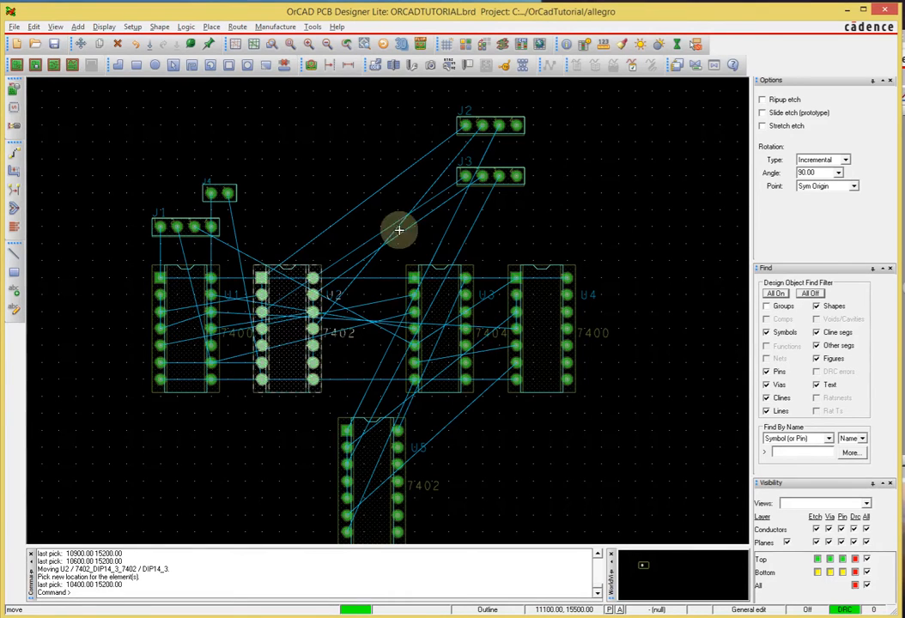
# Move U3 to (9800, 14200), U5 to (10400, 14200) and U4 to (11100, 14700)
pyautogui.click(418, 274)
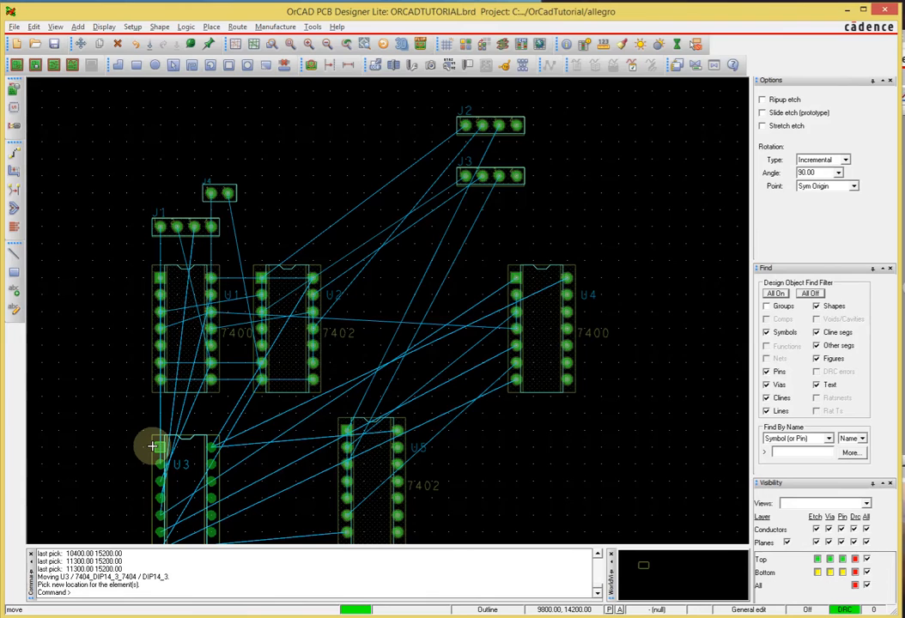
pyautogui.click(152, 446)
pyautogui.click(344, 430)
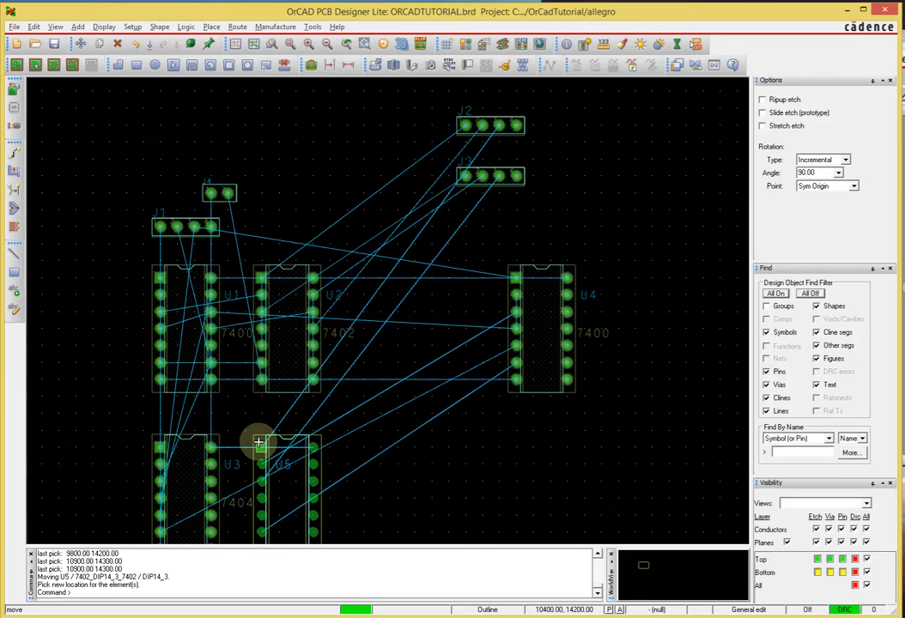
pyautogui.click(258, 444)
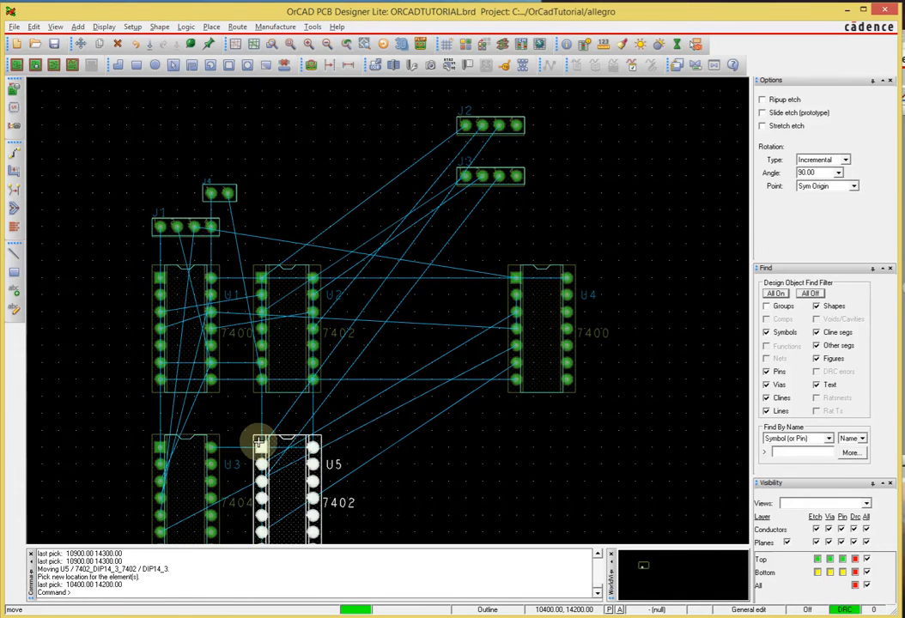
pyautogui.click(514, 272)
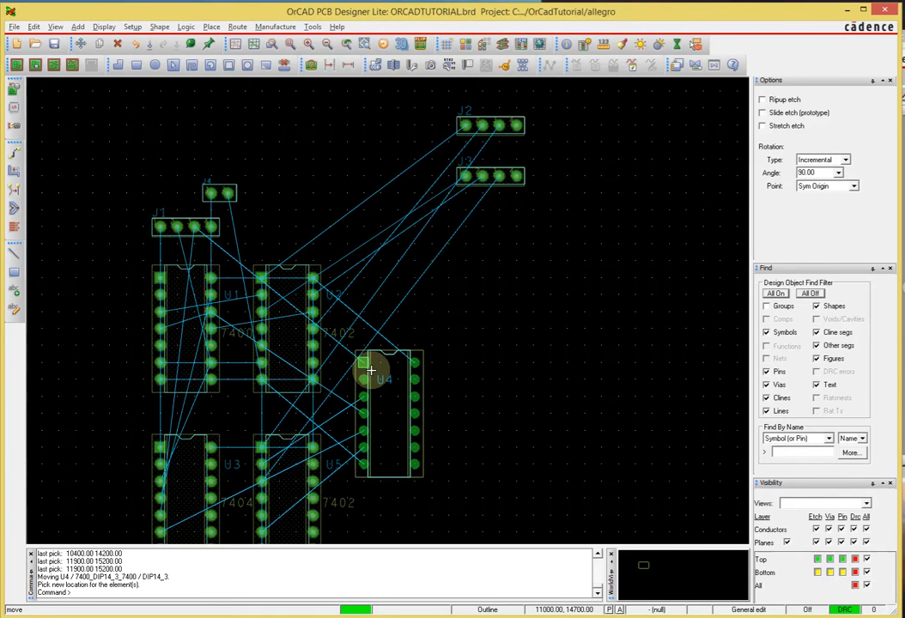
pyautogui.click(376, 371)
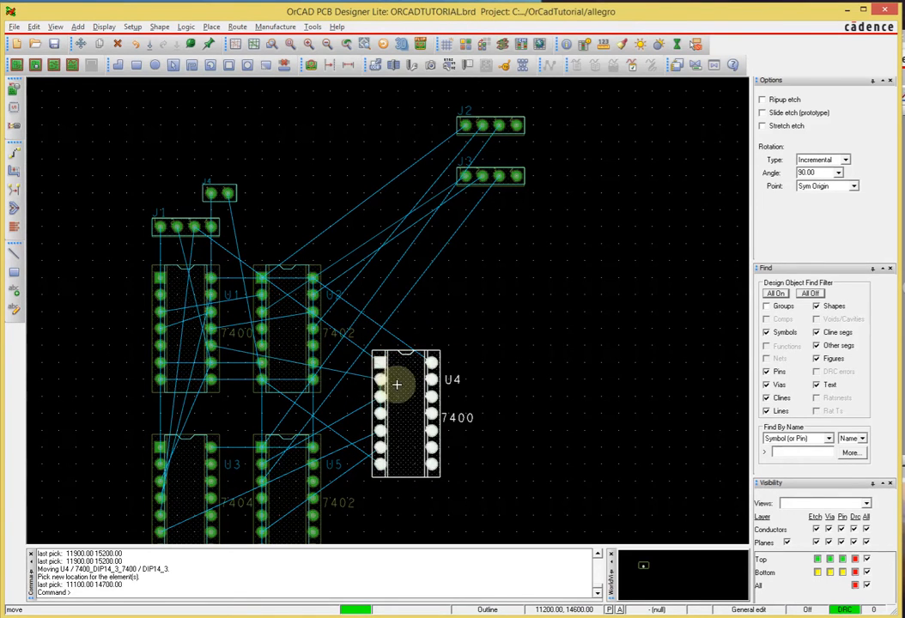
# Move header J2 to (10400, 15500), J3 to (11000, 15500) and J4 to (11200, 15200)
pyautogui.click(468, 126)
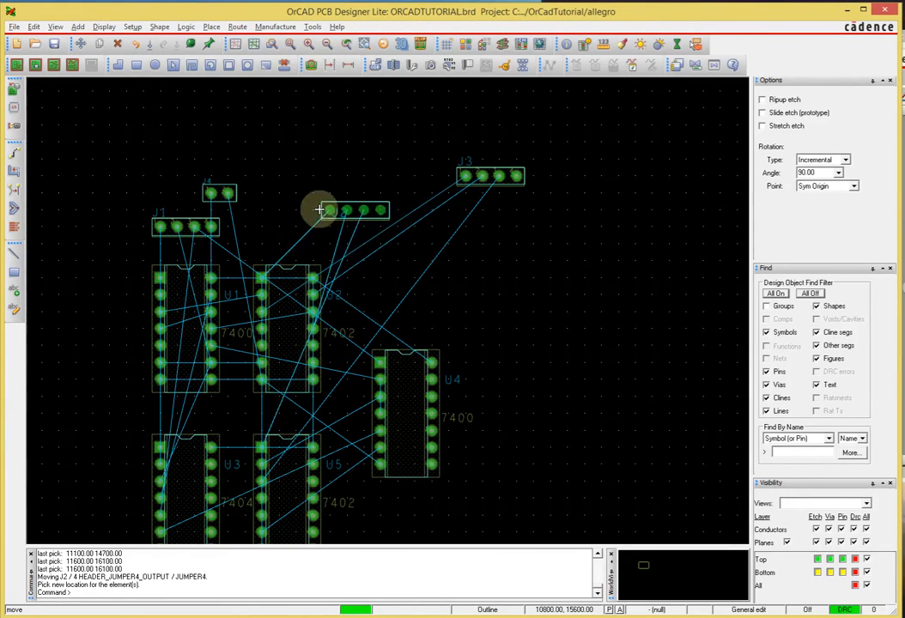
pyautogui.click(266, 226)
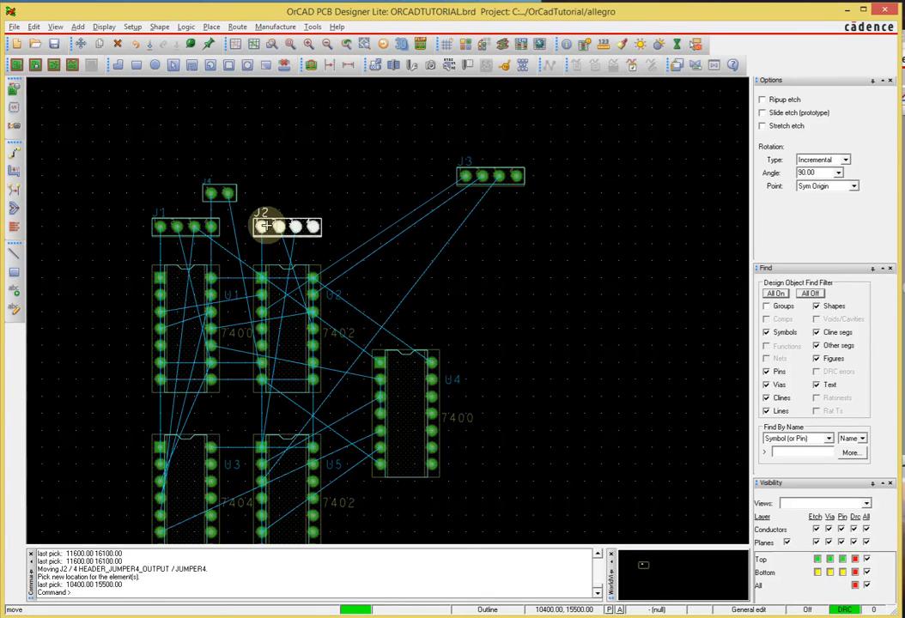
pyautogui.click(465, 176)
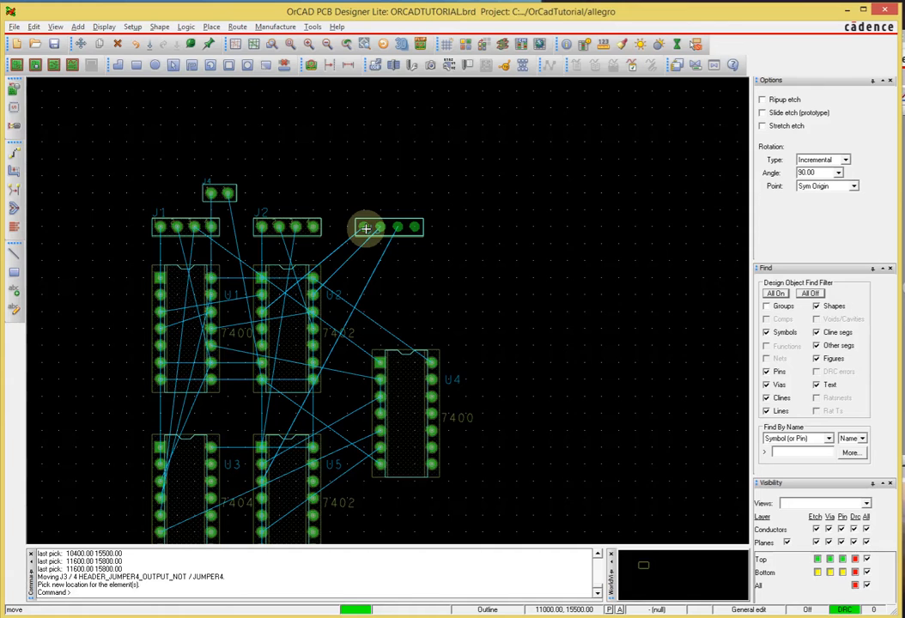
pyautogui.click(366, 229)
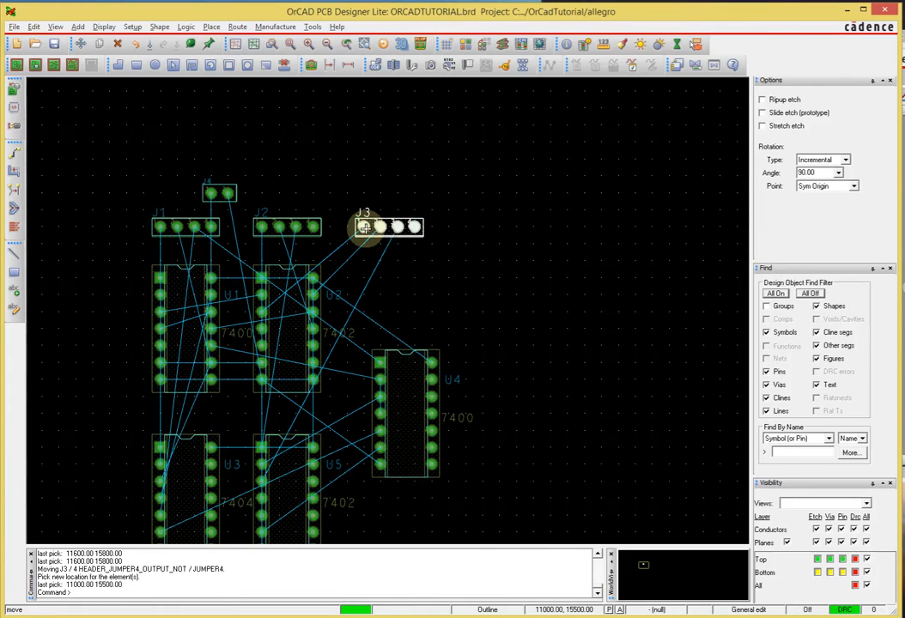
pyautogui.click(229, 194)
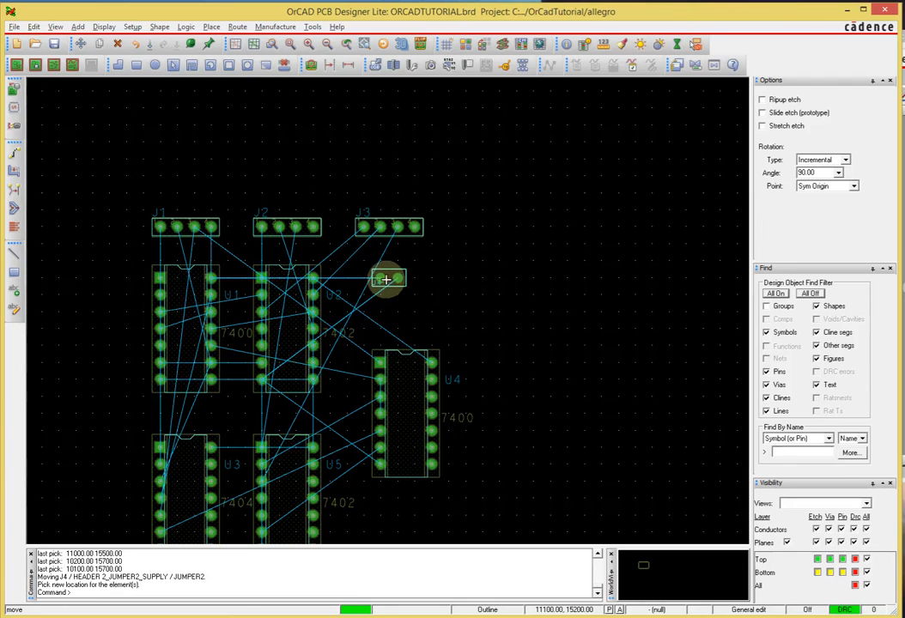
pyautogui.click(393, 279)
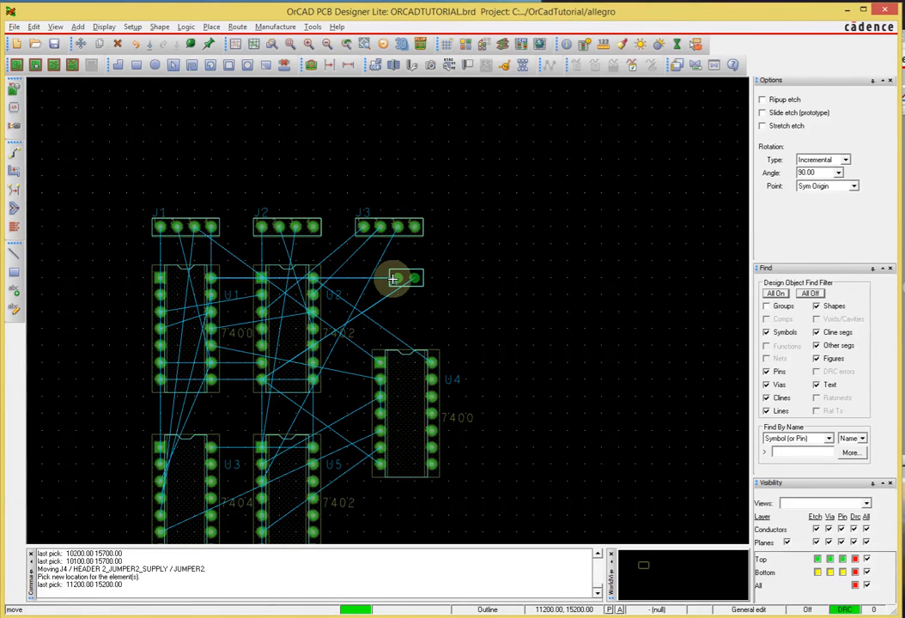
# Examine the rearranged layout, focusing on the pins, outlines and ratsnest connections of U1 and U2
pyautogui.moveTo(503, 312); pyautogui.dragTo(522, 317, button='middle')
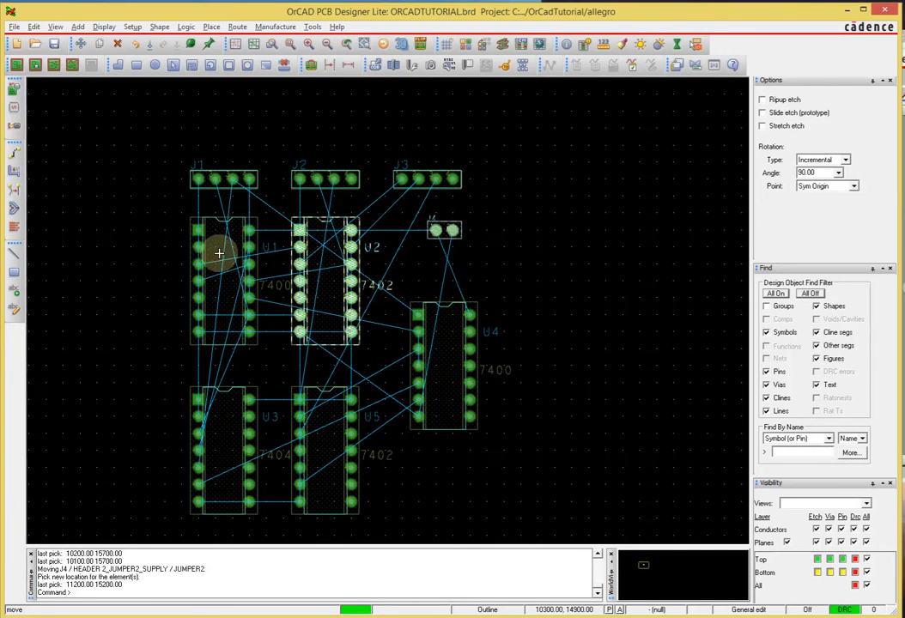
pyautogui.scroll(2, 241, 232)
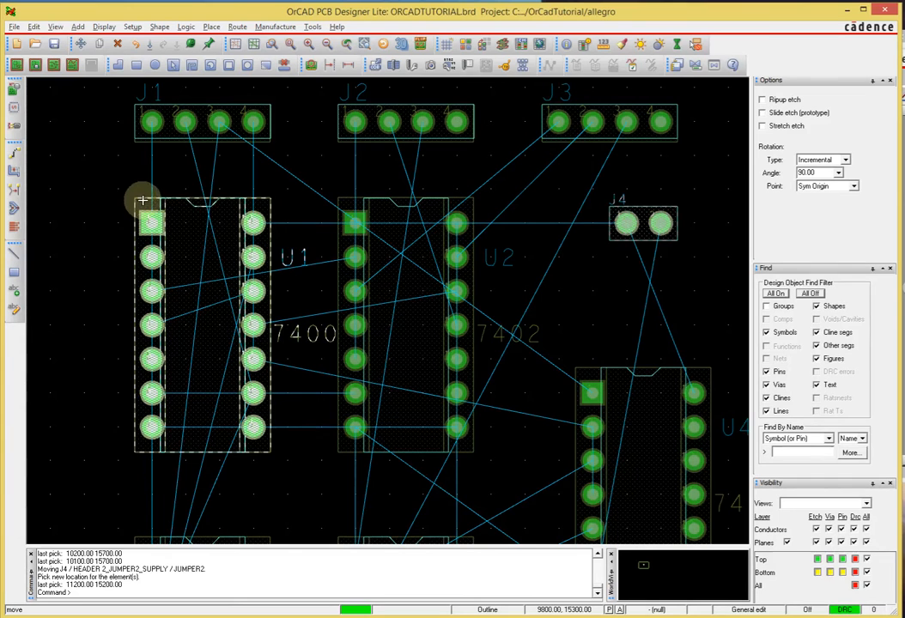
pyautogui.scroll(2, 211, 394)
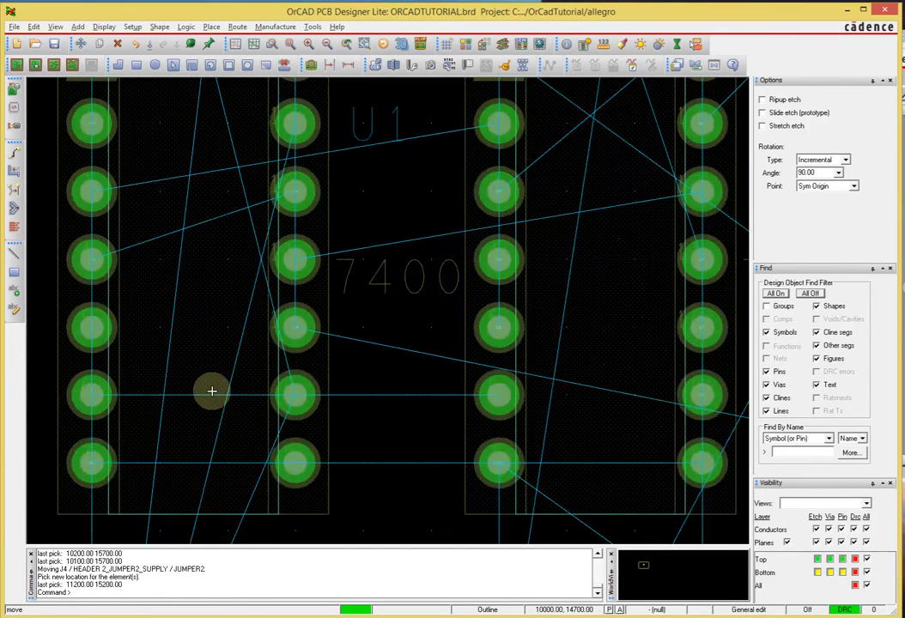
pyautogui.scroll(-2, 212, 389)
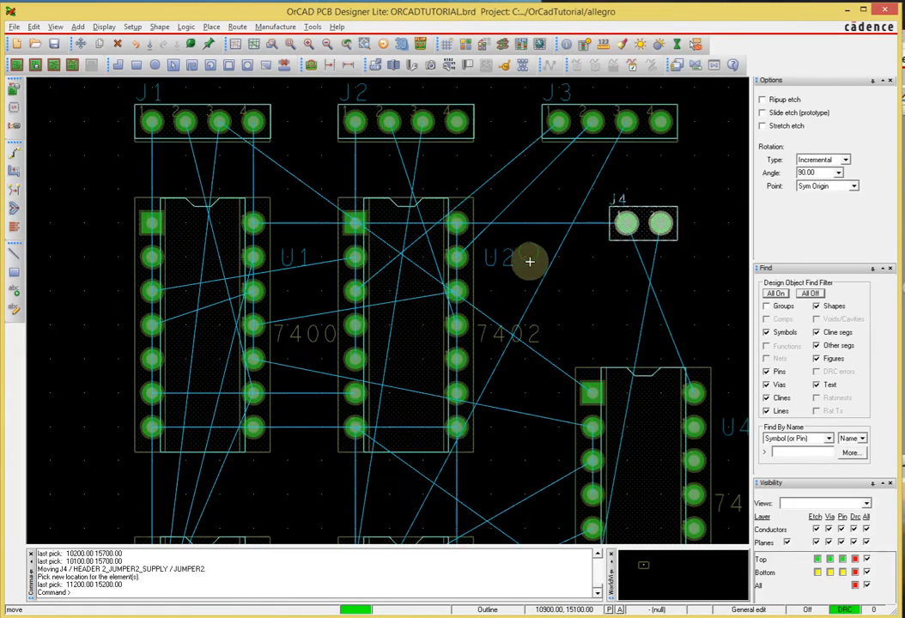
pyautogui.moveTo(530, 262); pyautogui.dragTo(520, 281, button='middle')
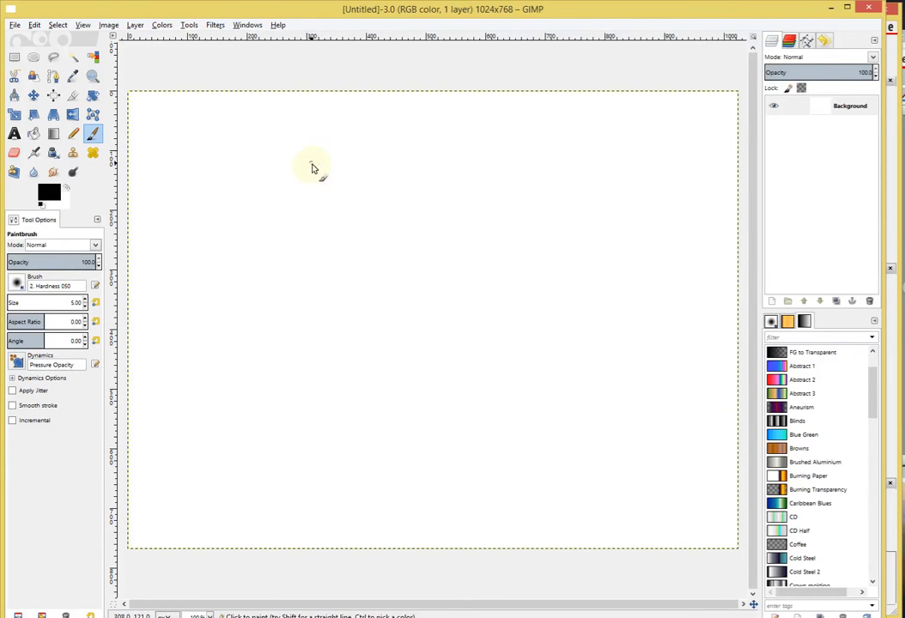
# Switch to GIMP and sketch a relay symbol with pins 1 to 5, its 3D package and a dashed five-pad footprint with the Paintbrush
pyautogui.moveTo(306, 159); pyautogui.dragTo(310, 161)
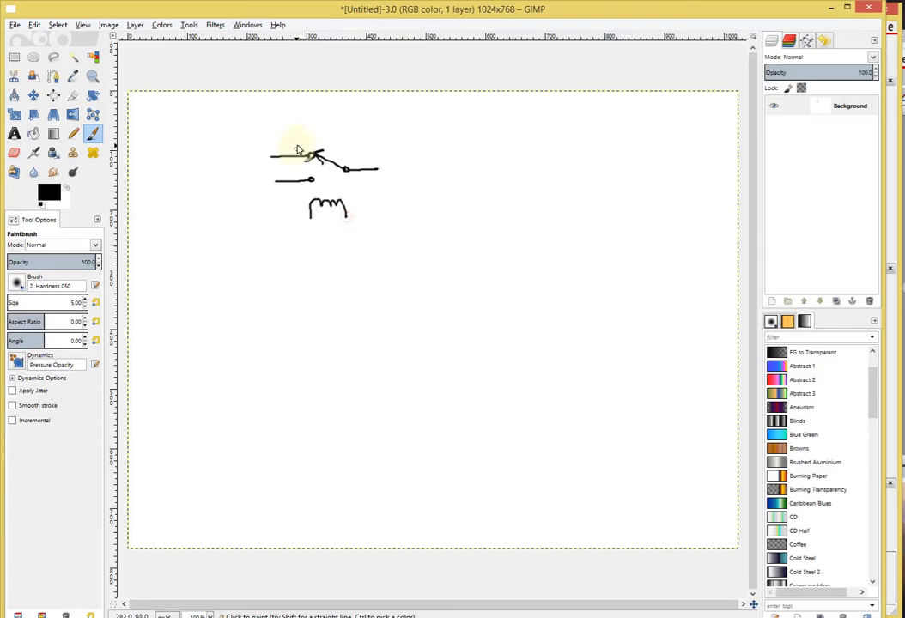
pyautogui.moveTo(289, 144)
pyautogui.mouseDown()
pyautogui.moveTo(323, 145)
pyautogui.moveTo(361, 176)
pyautogui.mouseUp()
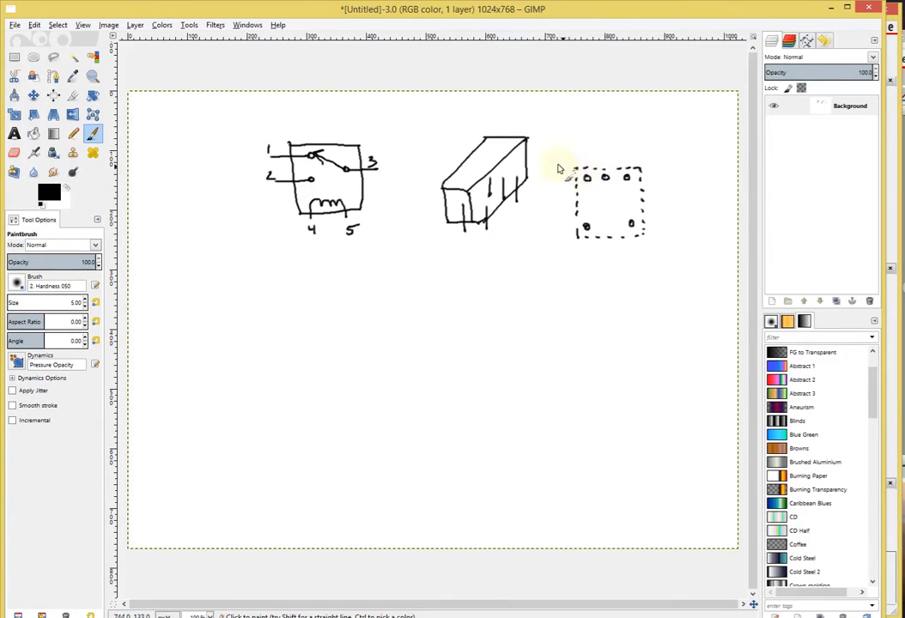
pyautogui.press('r')
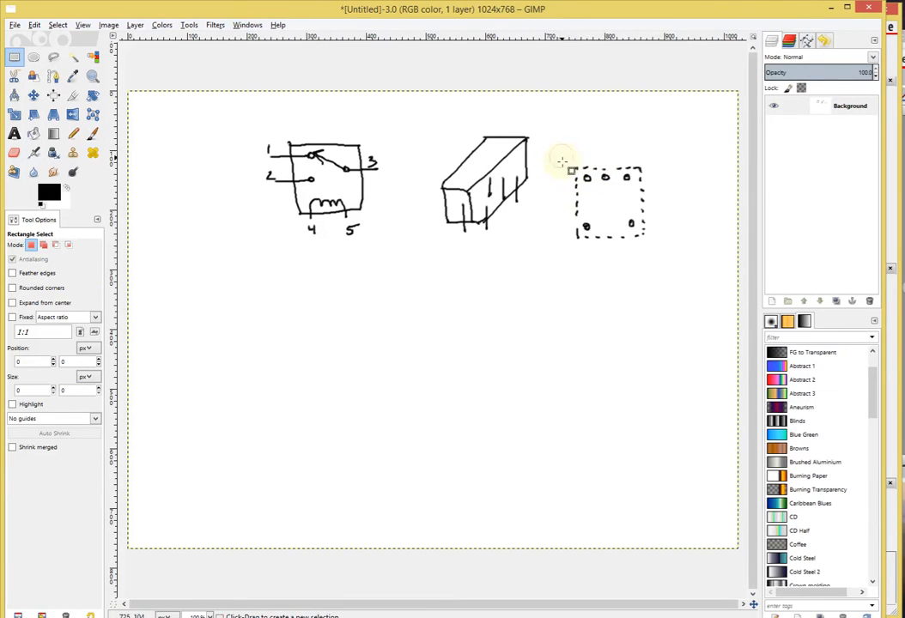
# Duplicate the dashed five-pad footprint, place the copy directly beside the original, and anchor it to the Background layer
pyautogui.moveTo(561, 158); pyautogui.dragTo(650, 247)
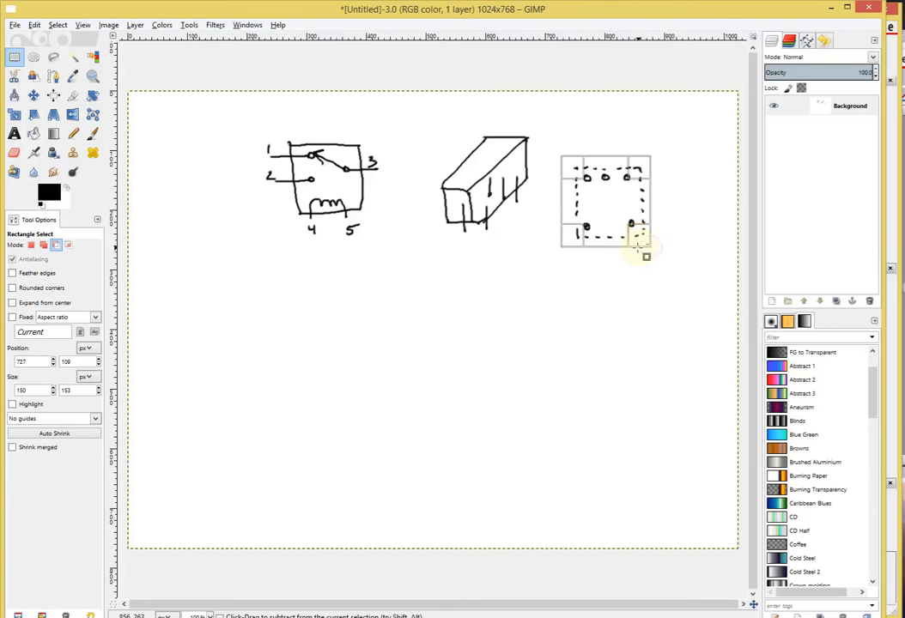
pyautogui.hotkey('ctrl', 'c')
pyautogui.hotkey('ctrl', 'v')
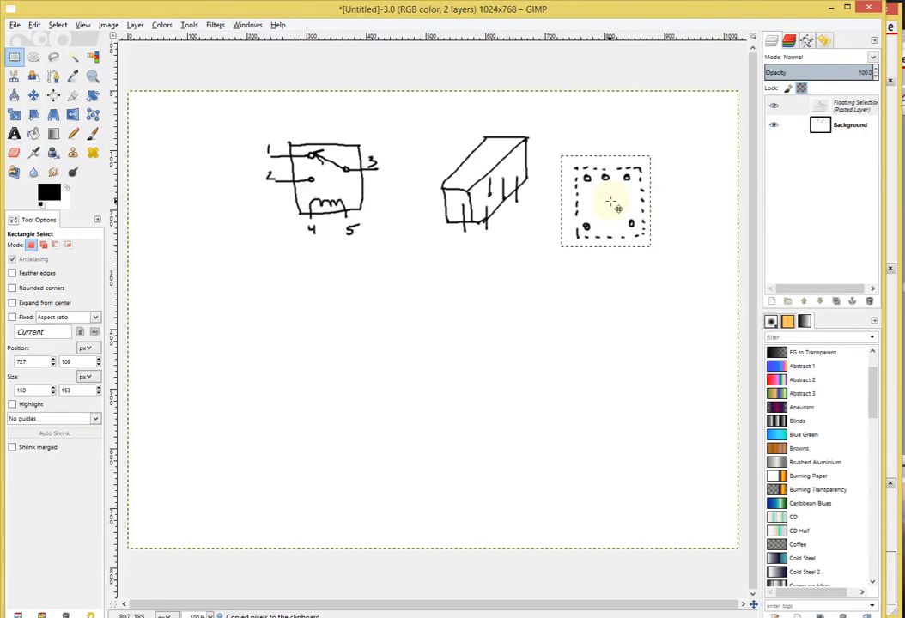
pyautogui.moveTo(612, 202); pyautogui.dragTo(689, 206)
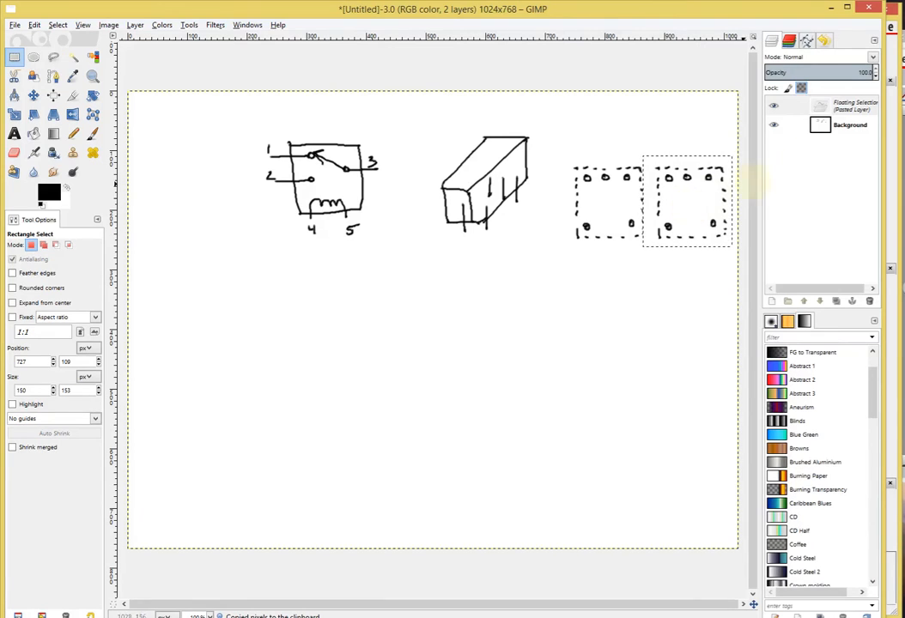
pyautogui.rightClick(857, 106)
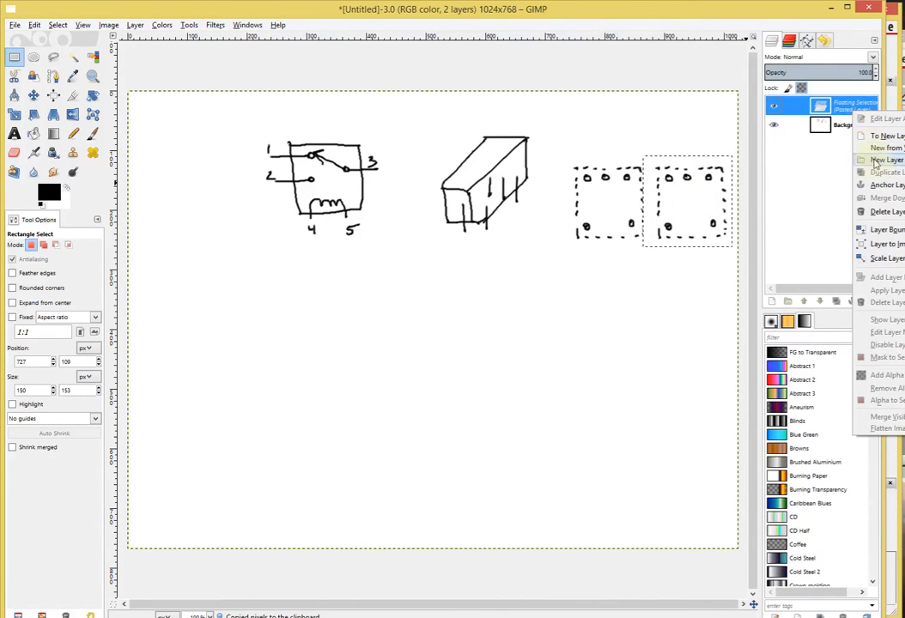
pyautogui.click(883, 185)
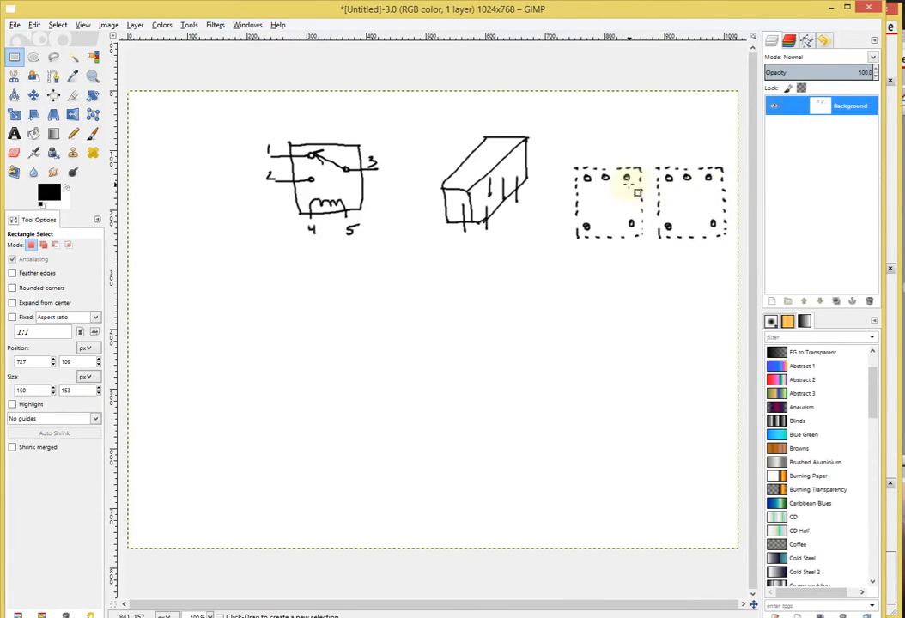
# Try a tall dashed outline around the original footprint with the Paintbrush, add handwritten labels below, and undo those strokes
pyautogui.press('b')
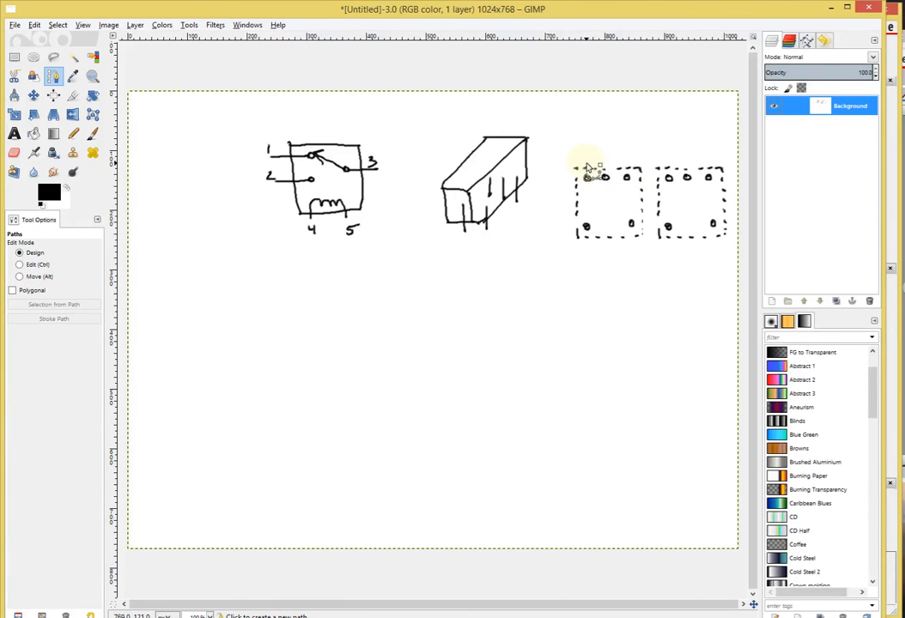
pyautogui.press('p')
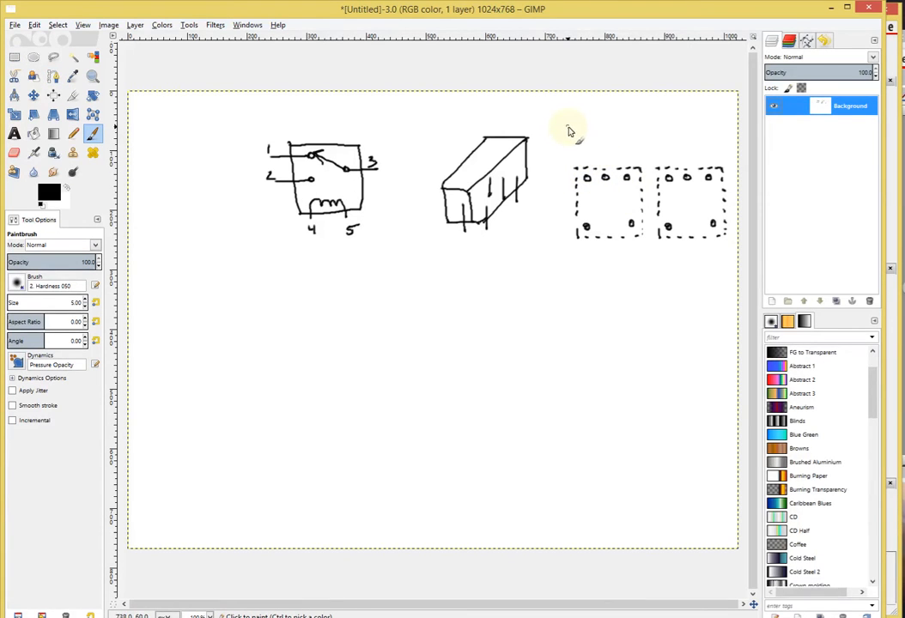
pyautogui.moveTo(571, 132)
pyautogui.mouseDown()
pyautogui.moveTo(628, 125)
pyautogui.moveTo(651, 141)
pyautogui.moveTo(650, 288)
pyautogui.moveTo(579, 285)
pyautogui.moveTo(572, 127)
pyautogui.mouseUp()
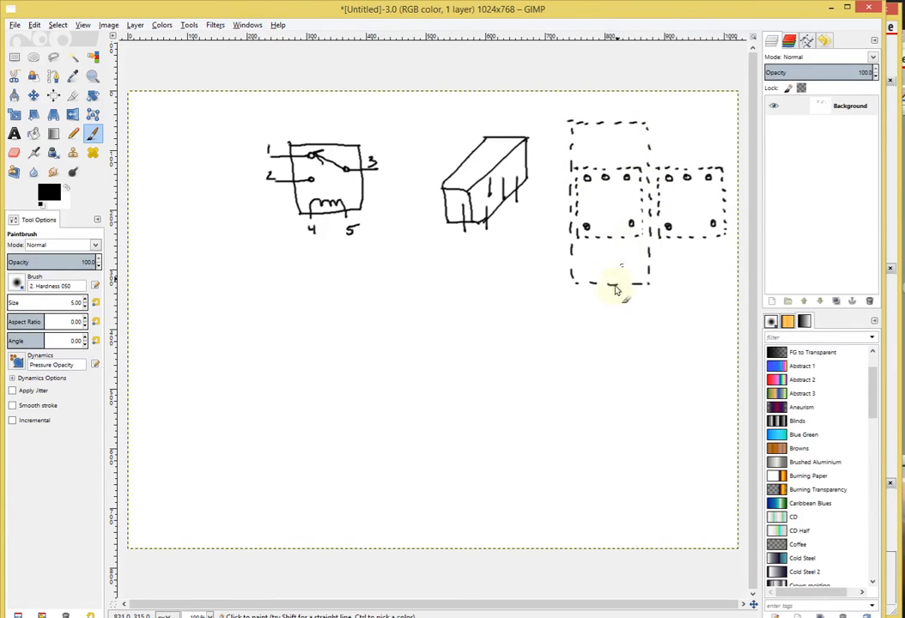
pyautogui.moveTo(617, 299); pyautogui.dragTo(617, 312)
pyautogui.moveTo(677, 298); pyautogui.dragTo(689, 306)
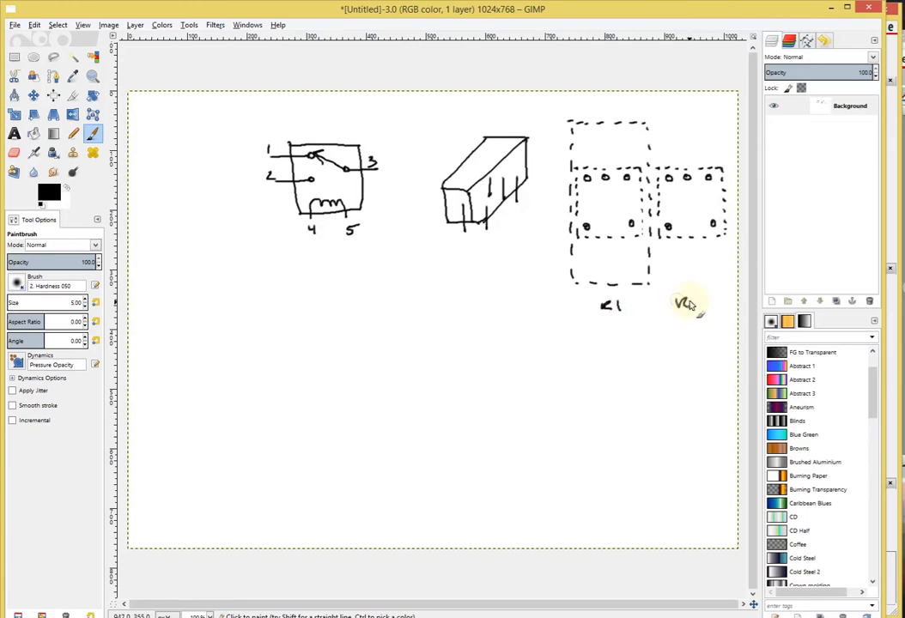
pyautogui.hotkey('ctrl', 'z')
pyautogui.hotkey('ctrl', 'z')
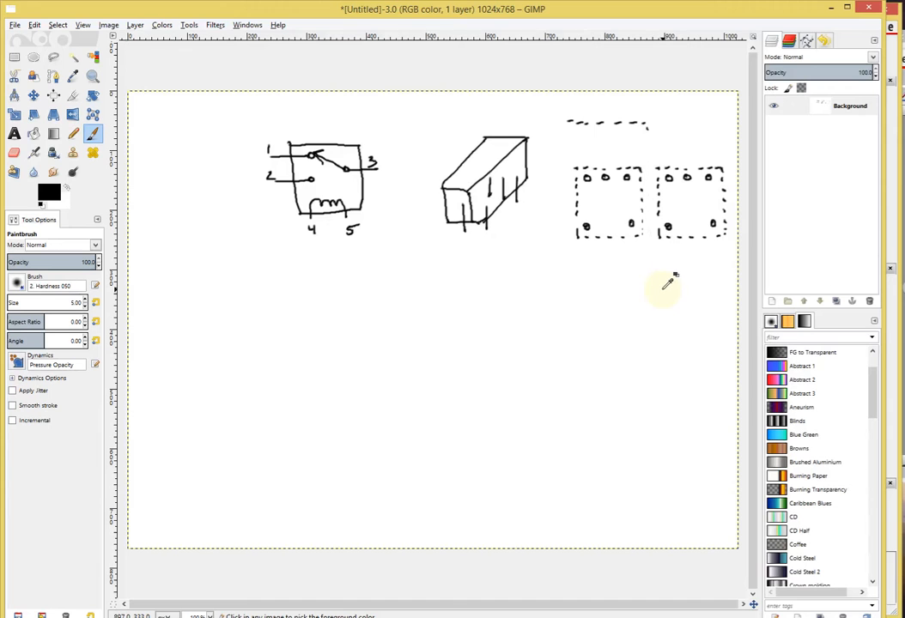
pyautogui.hotkey('ctrl', 'z')
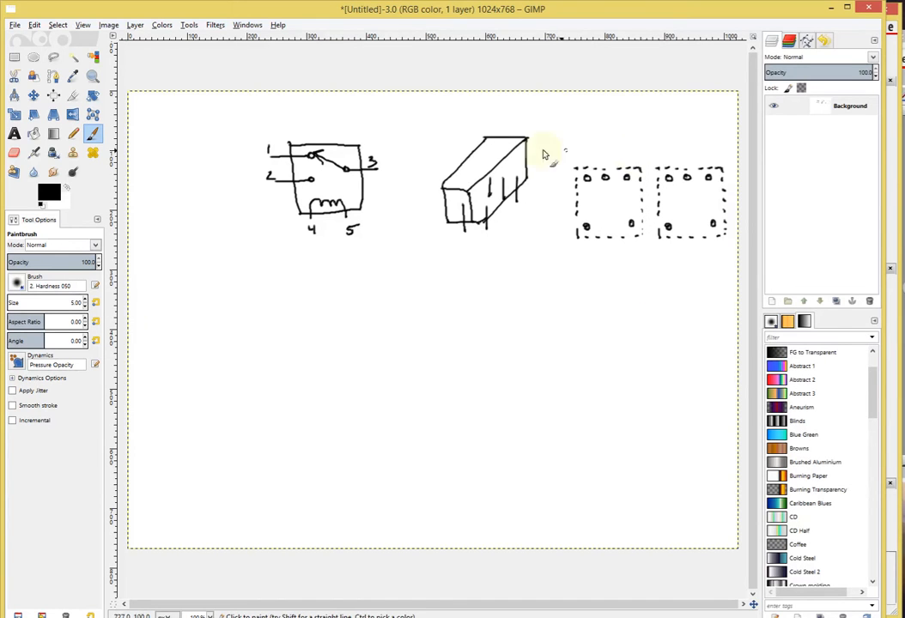
# Sketch a larger 3D box around the package, a dashed outline around the original footprint, and a double-headed arrow between the footprints
pyautogui.moveTo(463, 129)
pyautogui.mouseDown()
pyautogui.moveTo(560, 125)
pyautogui.moveTo(522, 177)
pyautogui.moveTo(420, 201)
pyautogui.moveTo(446, 200)
pyautogui.moveTo(420, 206)
pyautogui.moveTo(421, 253)
pyautogui.moveTo(496, 203)
pyautogui.moveTo(560, 134)
pyautogui.moveTo(566, 176)
pyautogui.moveTo(504, 243)
pyautogui.mouseUp()
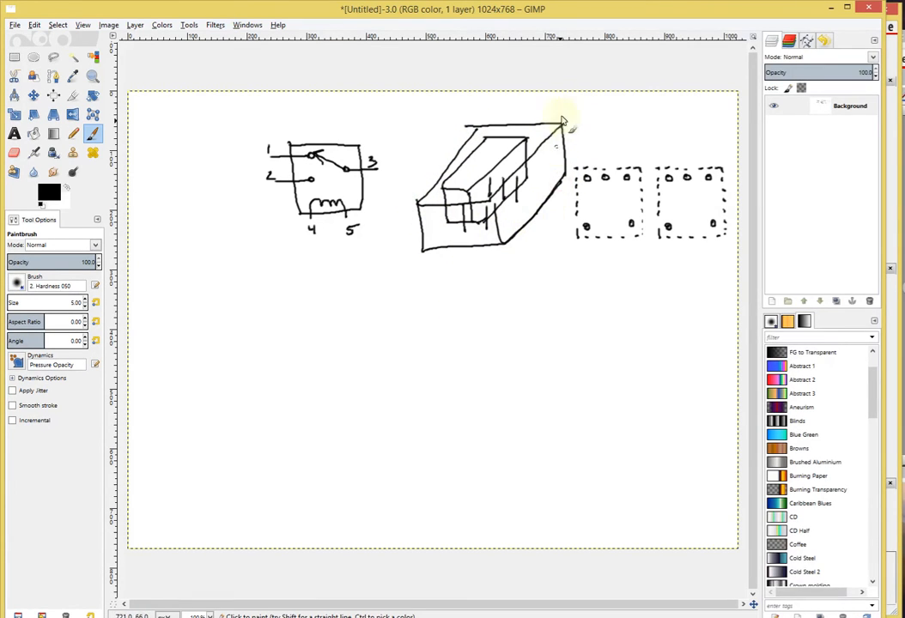
pyautogui.moveTo(563, 122)
pyautogui.mouseDown()
pyautogui.moveTo(546, 121)
pyautogui.moveTo(663, 123)
pyautogui.moveTo(667, 180)
pyautogui.moveTo(655, 272)
pyautogui.moveTo(579, 275)
pyautogui.moveTo(565, 228)
pyautogui.moveTo(556, 131)
pyautogui.mouseUp()
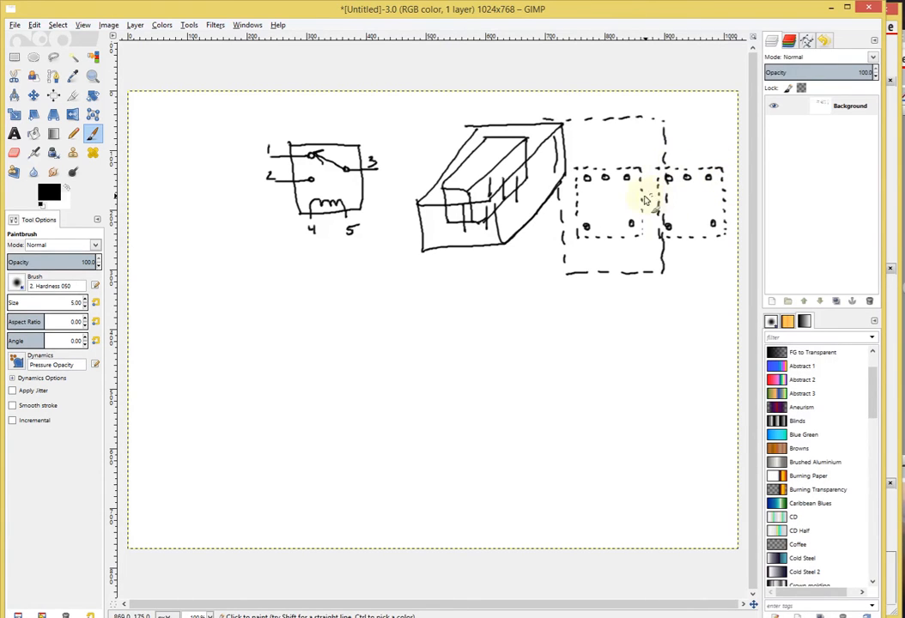
pyautogui.moveTo(650, 202); pyautogui.dragTo(660, 201)
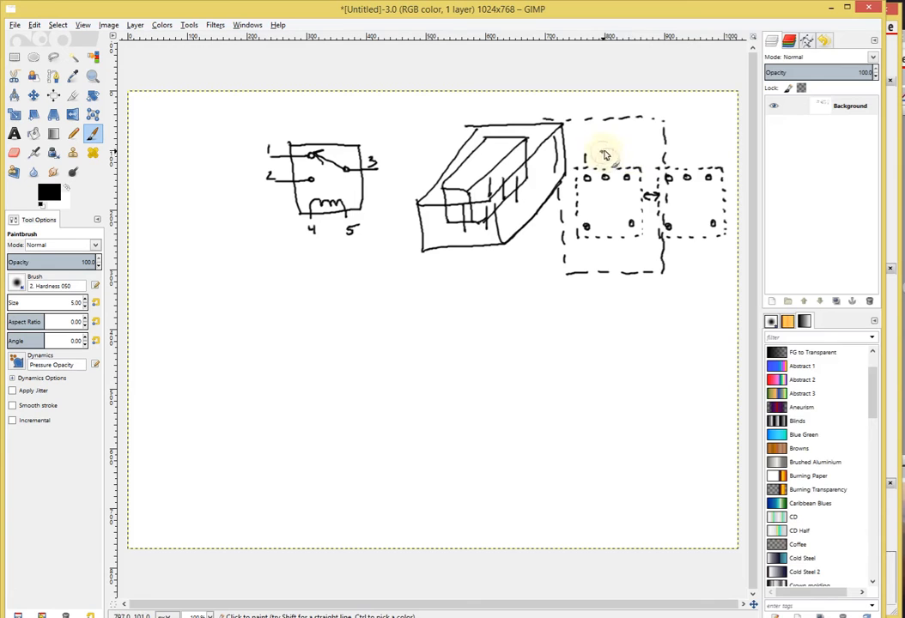
# Number the original footprint's pads 1, 2, 3, 5 and 6, and the copy's pads counterclockwise from 1 to 5
pyautogui.moveTo(605, 155); pyautogui.dragTo(630, 160)
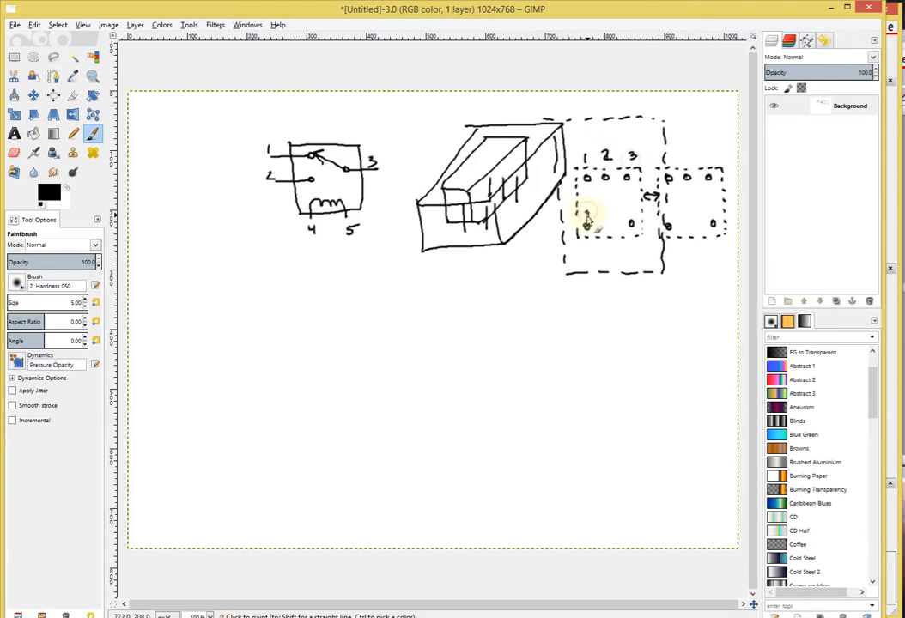
pyautogui.moveTo(592, 209); pyautogui.dragTo(588, 217)
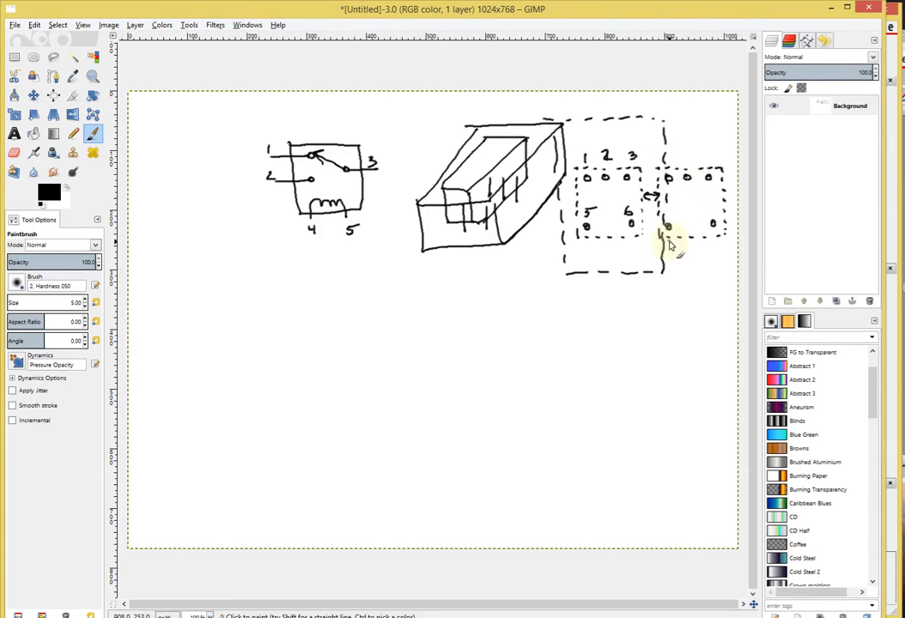
pyautogui.moveTo(712, 243); pyautogui.dragTo(722, 251)
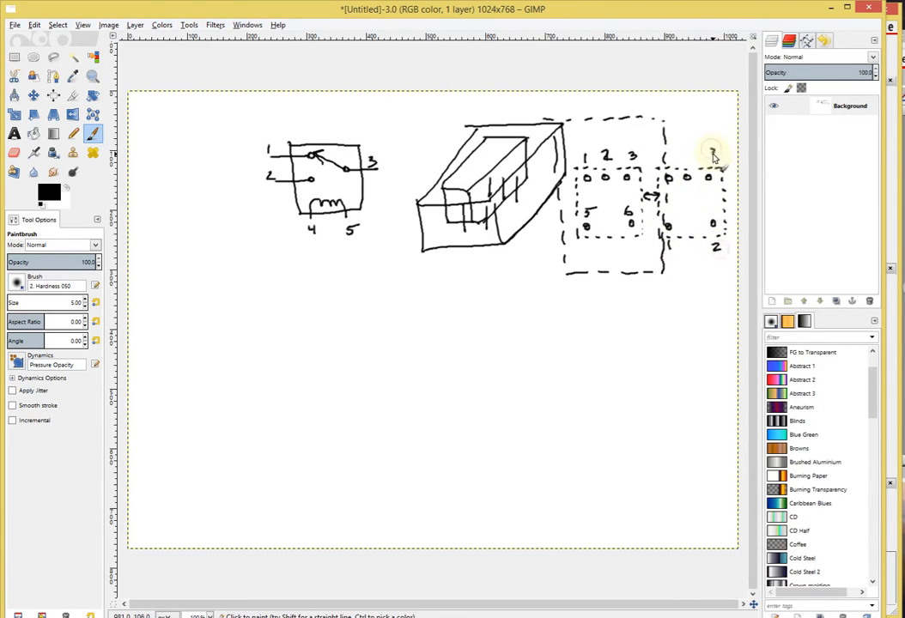
pyautogui.moveTo(714, 155); pyautogui.dragTo(694, 156)
pyautogui.moveTo(694, 150)
pyautogui.mouseDown()
pyautogui.moveTo(690, 161)
pyautogui.moveTo(670, 160)
pyautogui.moveTo(682, 147)
pyautogui.mouseUp()
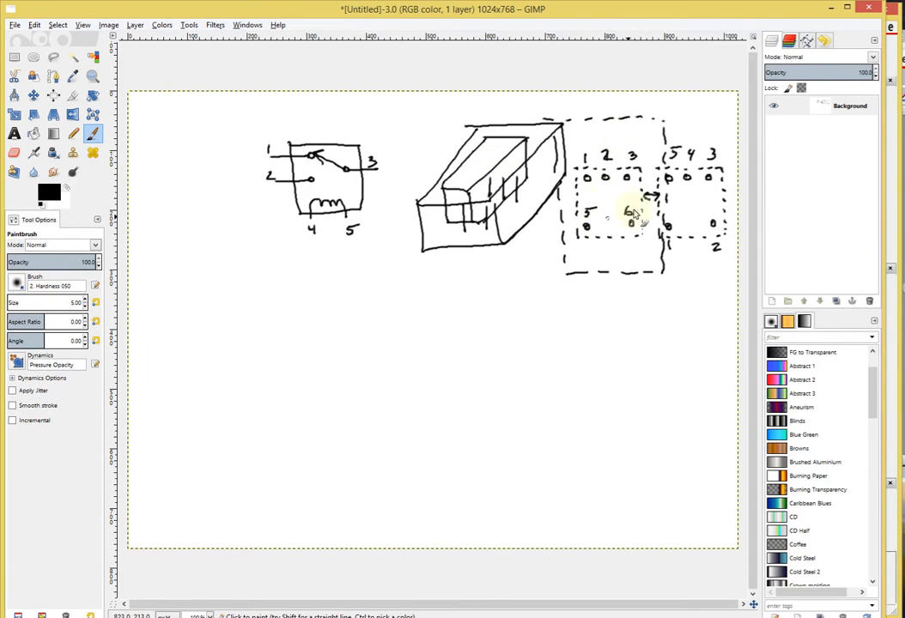
# Switch back to OrCAD PCB Designer and hide all ratsnest lines on the board
pyautogui.click(831, 9)
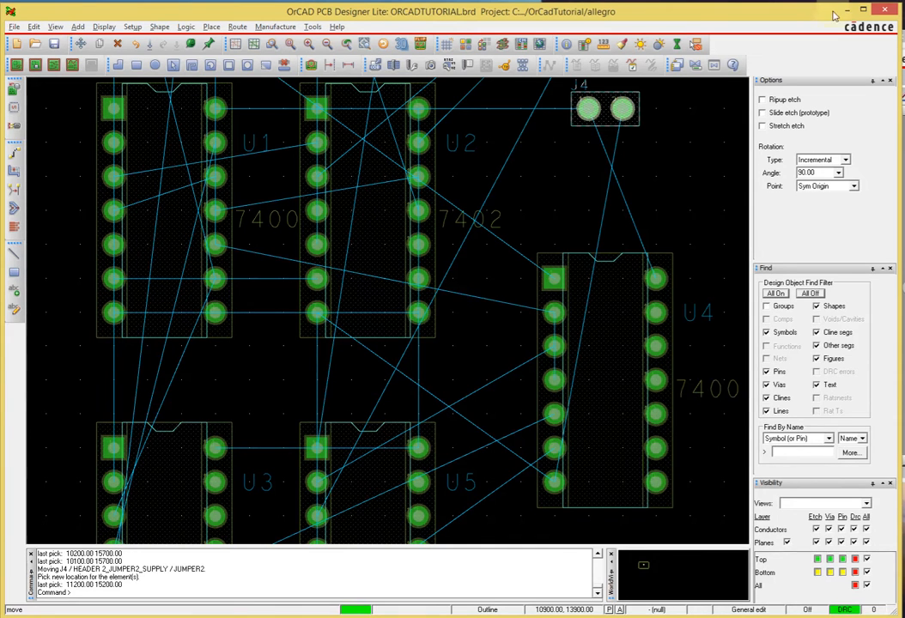
pyautogui.scroll(-2, 562, 188)
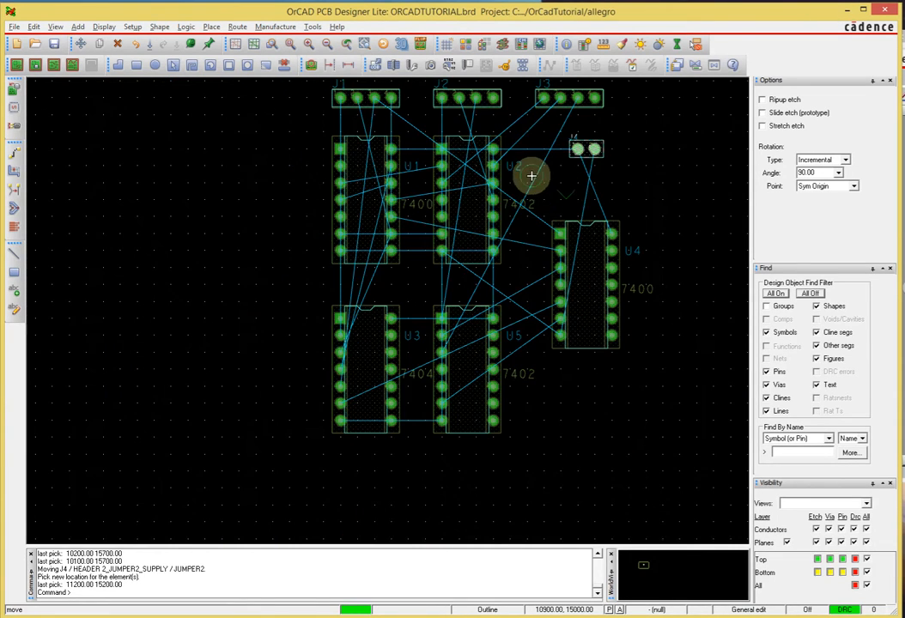
pyautogui.moveTo(531, 176); pyautogui.dragTo(532, 224, button='middle')
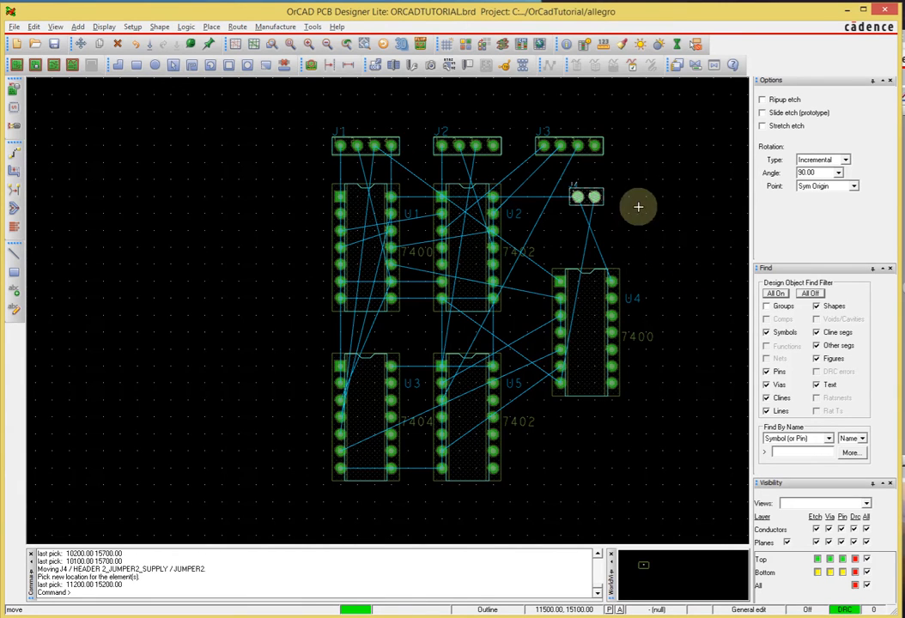
pyautogui.moveTo(659, 250); pyautogui.dragTo(639, 250, button='middle')
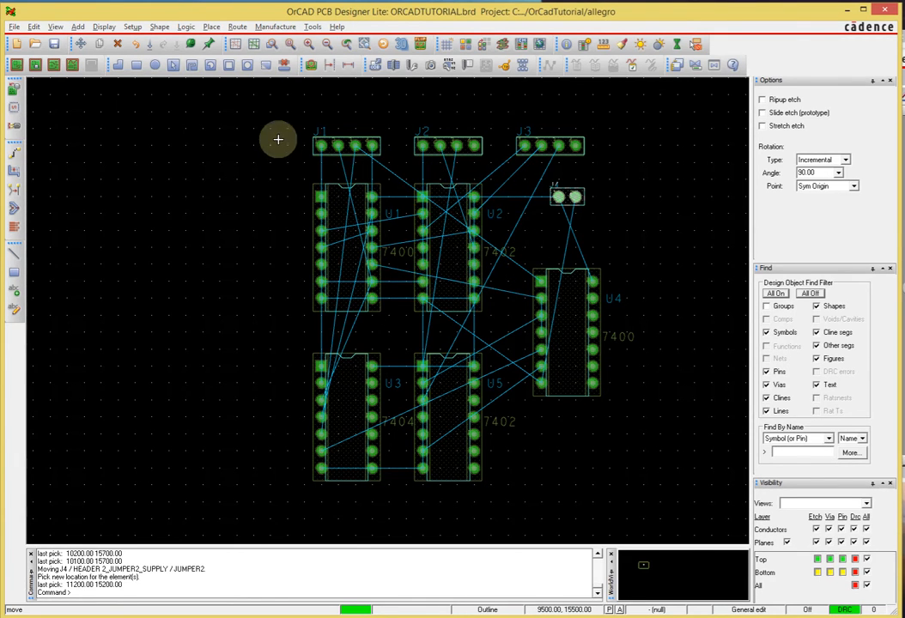
pyautogui.click(237, 46)
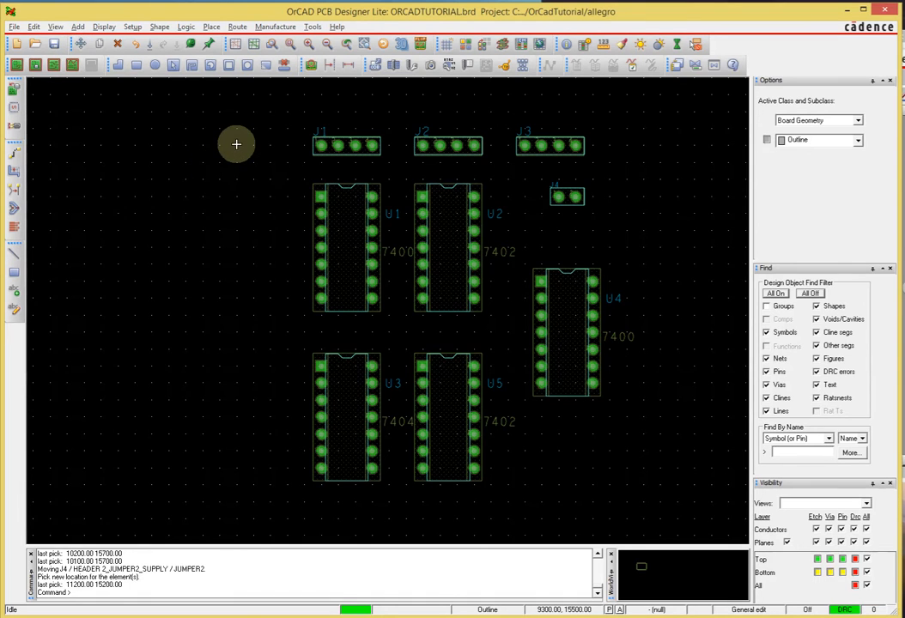
pyautogui.hotkey('shift', 'F6')
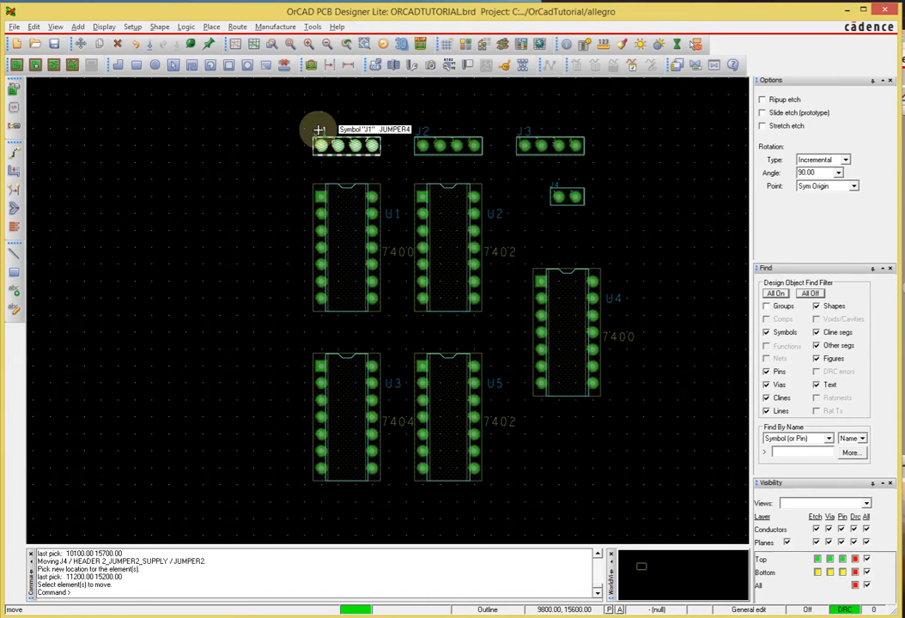
pyautogui.moveTo(319, 130); pyautogui.dragTo(263, 114)
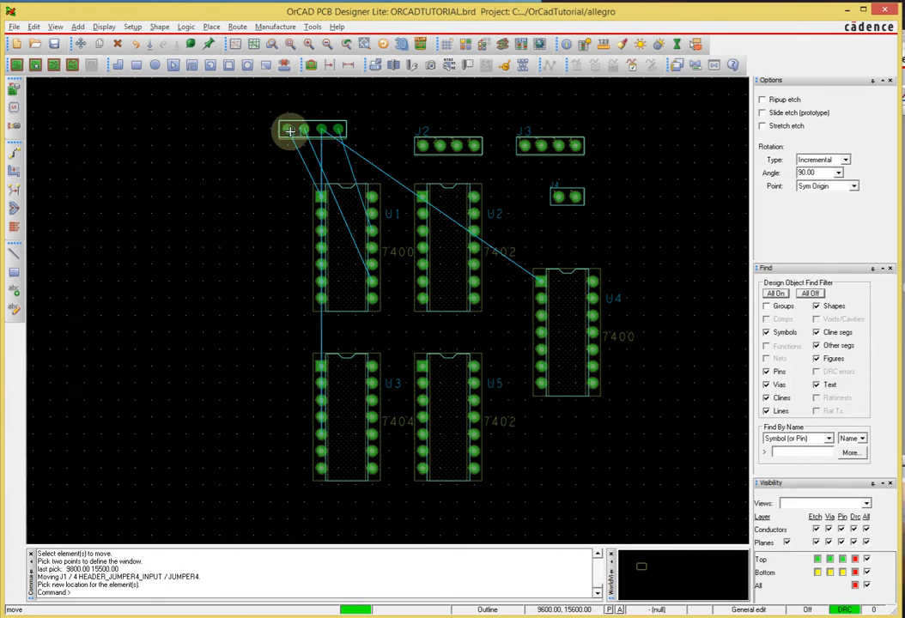
pyautogui.rightClick(297, 138)
pyautogui.click(336, 172)
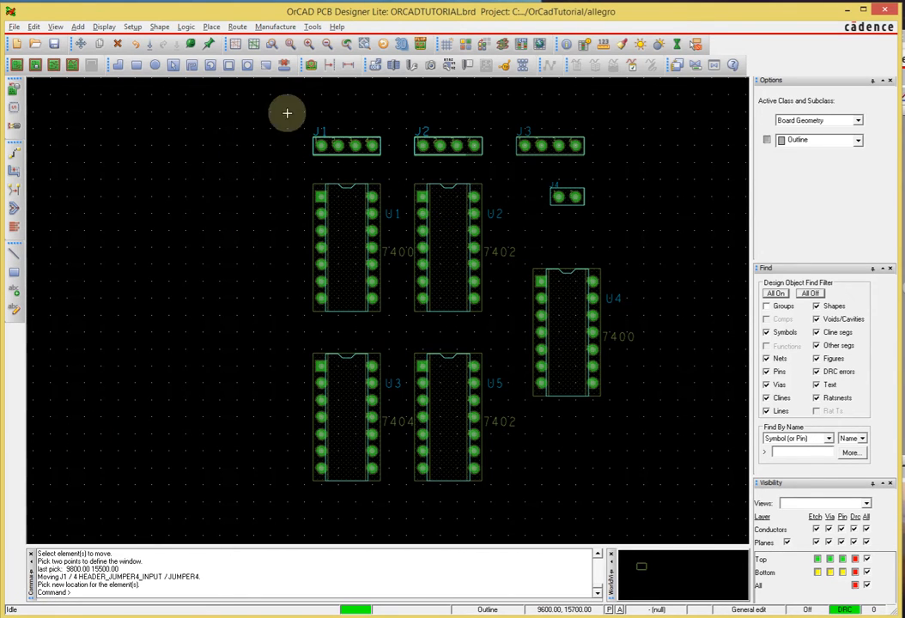
# Try moving the J1 reference label above its header, undo the move, and nudge the label again
pyautogui.moveTo(319, 133)
pyautogui.mouseDown()
pyautogui.moveTo(354, 105)
pyautogui.moveTo(302, 115)
pyautogui.moveTo(348, 101)
pyautogui.moveTo(321, 115)
pyautogui.mouseUp()
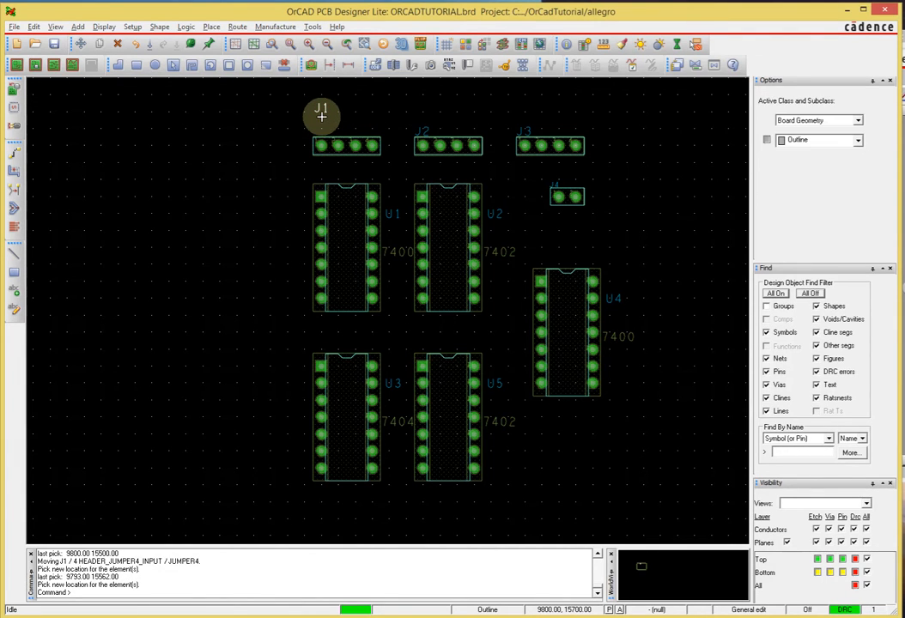
pyautogui.hotkey('ctrl', 'z')
pyautogui.moveTo(323, 129)
pyautogui.mouseDown()
pyautogui.moveTo(341, 108)
pyautogui.moveTo(321, 125)
pyautogui.moveTo(312, 117)
pyautogui.moveTo(323, 127)
pyautogui.mouseUp()
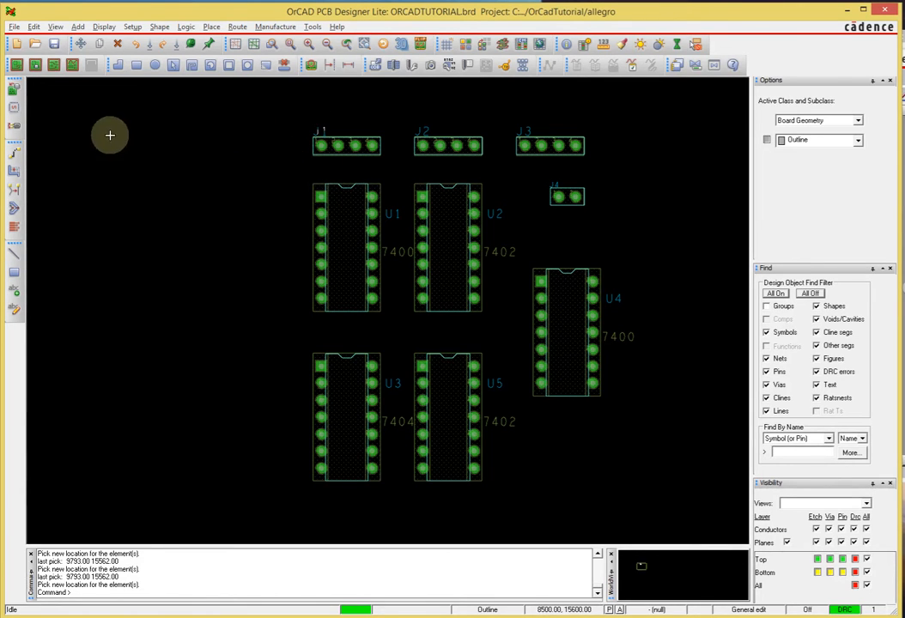
# Set the non-etch grid spacing to 50 in both x and y
pyautogui.click(132, 26)
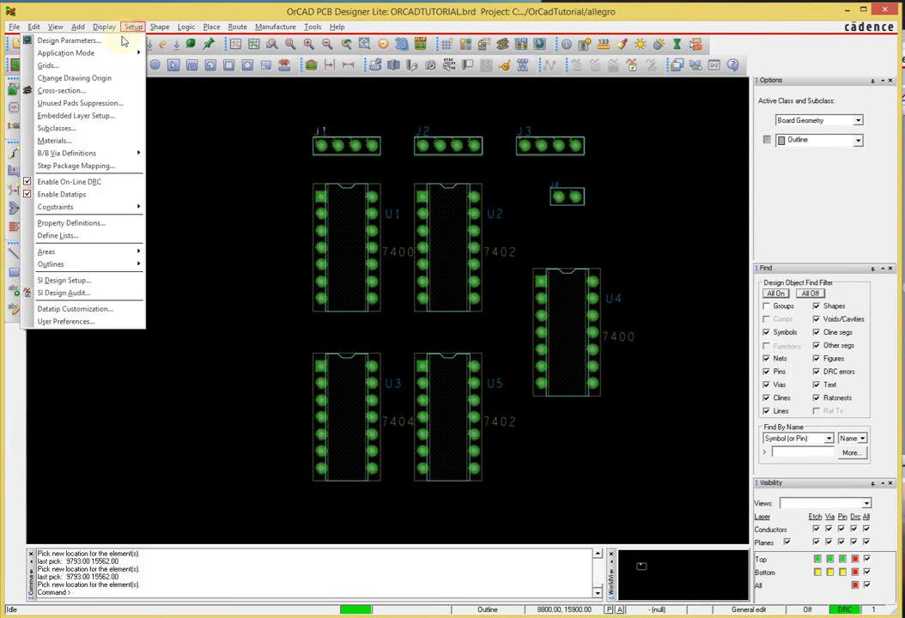
pyautogui.click(115, 65)
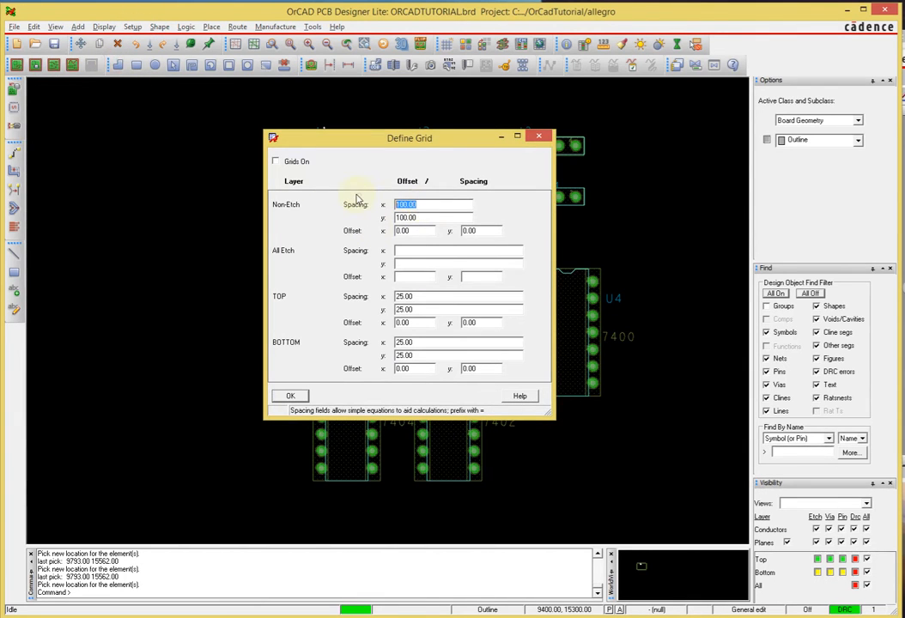
pyautogui.press('Tab')
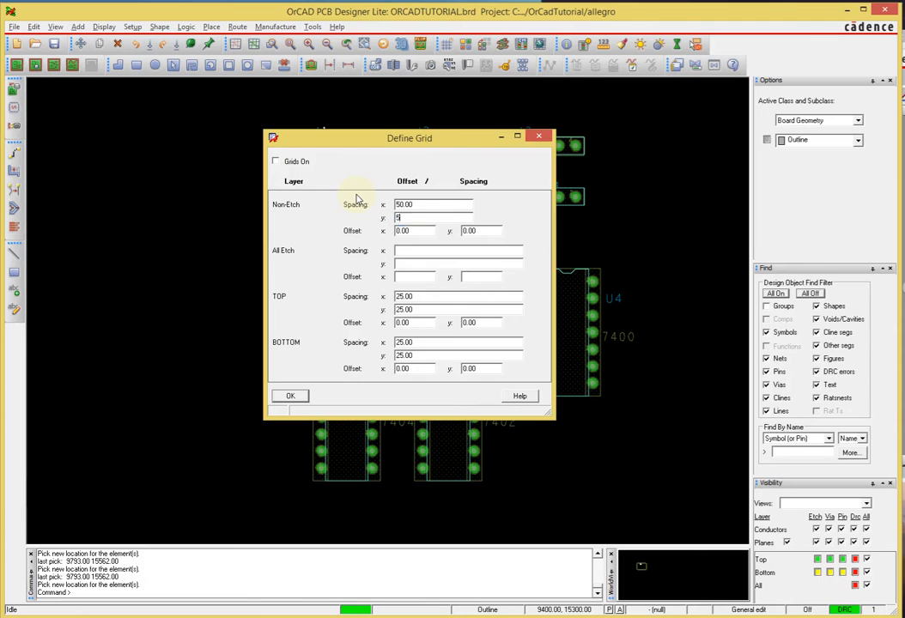
pyautogui.click(290, 397)
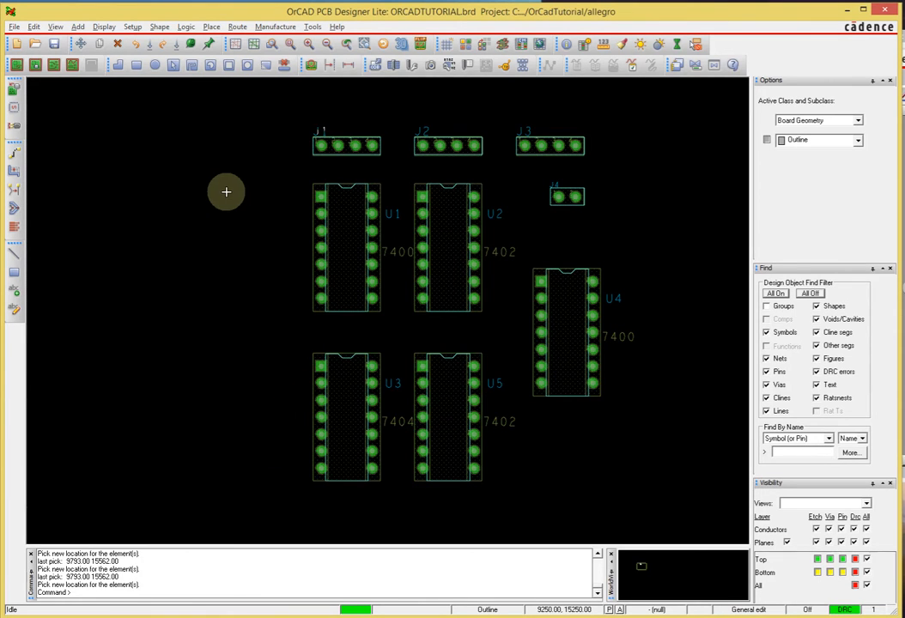
# Move the J1 reference label just above its header, picking (9800, 15600) as the new location
pyautogui.scroll(2, 318, 133)
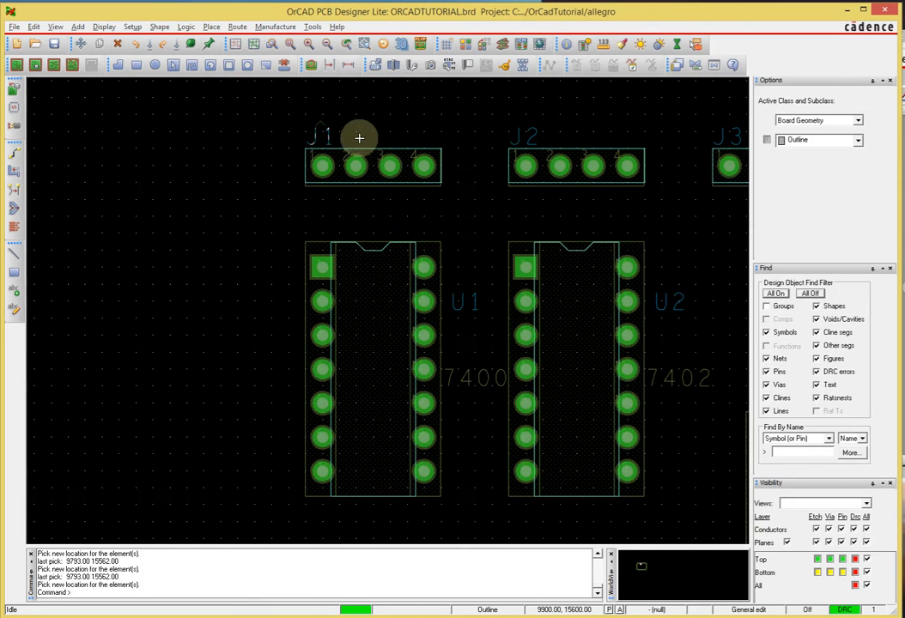
pyautogui.moveTo(325, 134)
pyautogui.mouseDown()
pyautogui.moveTo(310, 122)
pyautogui.moveTo(318, 142)
pyautogui.mouseUp()
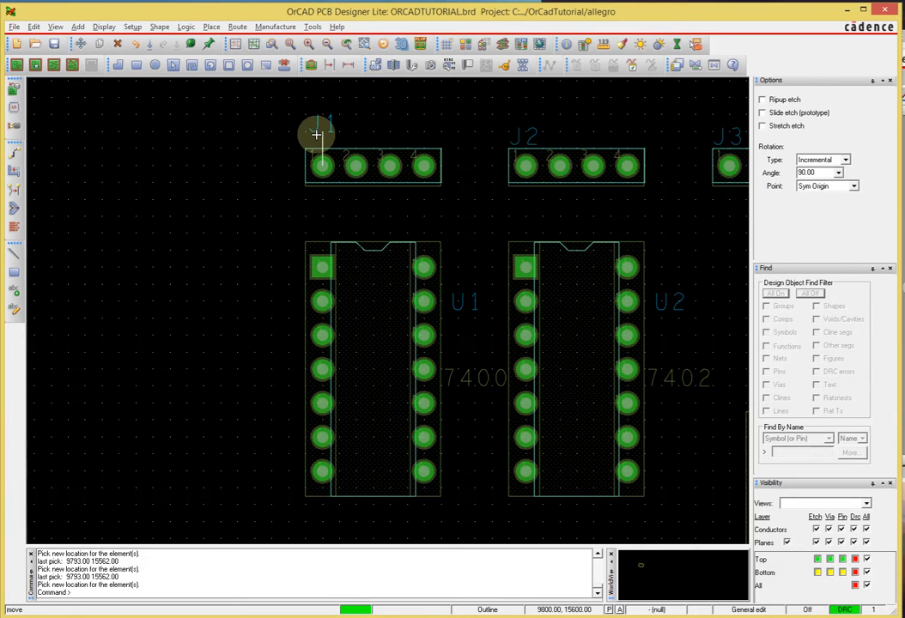
pyautogui.click(317, 135)
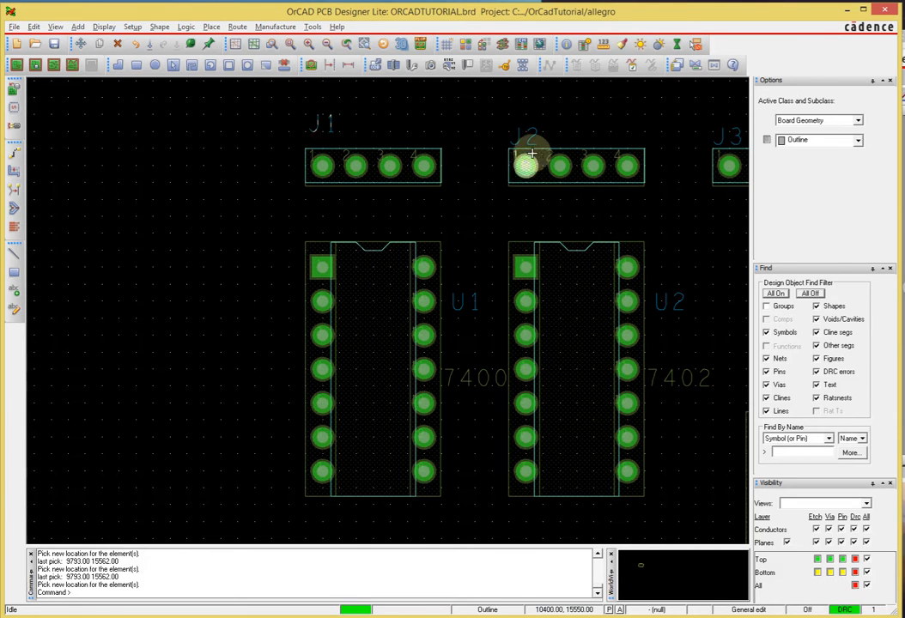
# Set the non-etch grid spacing to 25 in both x and y
pyautogui.click(474, 165)
pyautogui.click(133, 27)
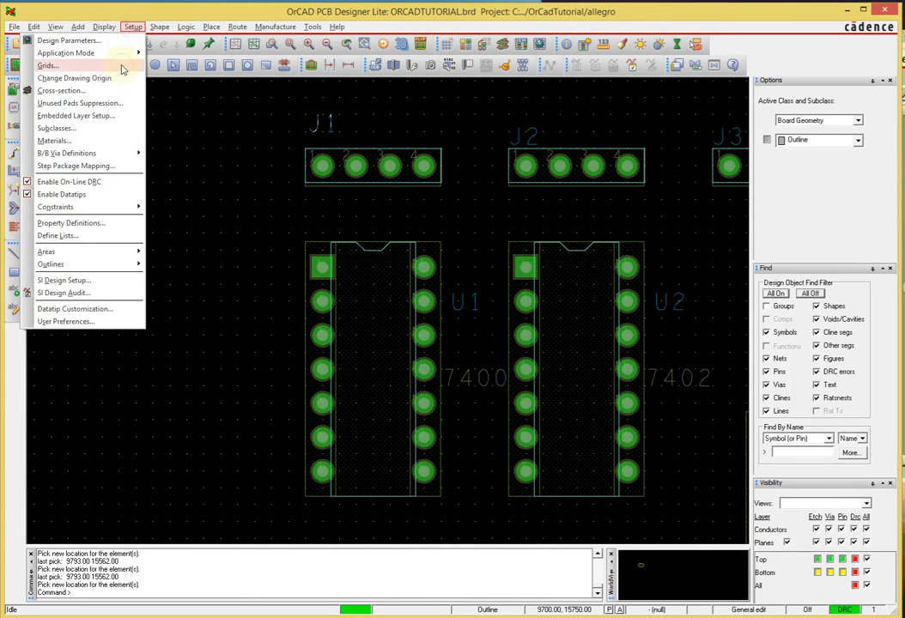
pyautogui.click(50, 64)
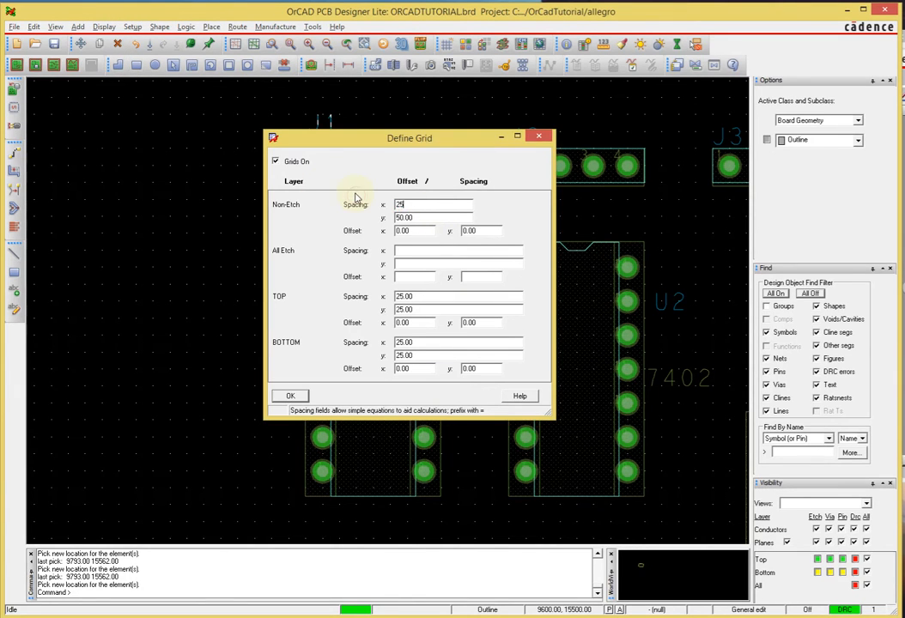
pyautogui.press('Tab')
pyautogui.write('25')
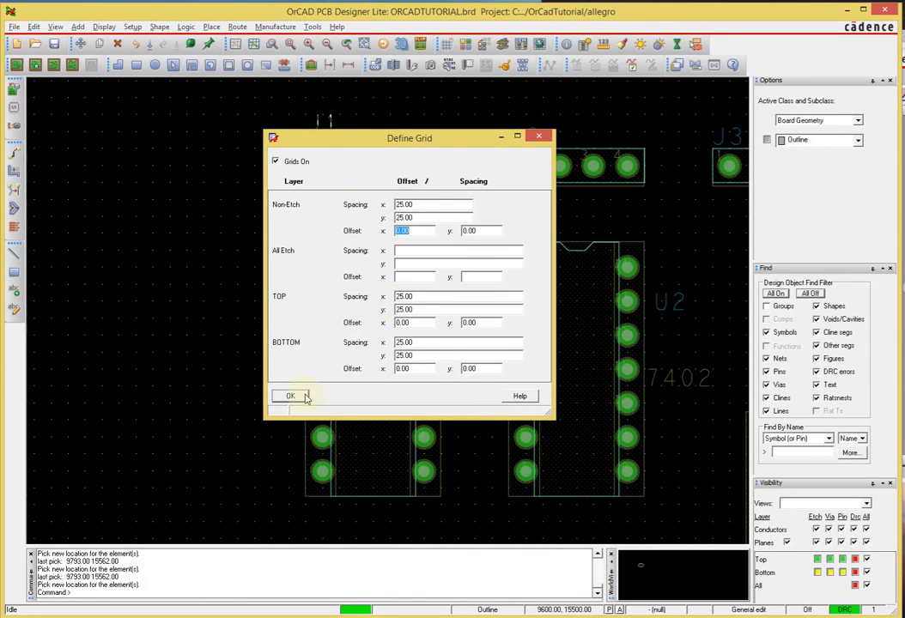
pyautogui.click(291, 396)
# Move the J1 and J2 reference labels so each sits just above the first pin of its header
pyautogui.click(320, 129)
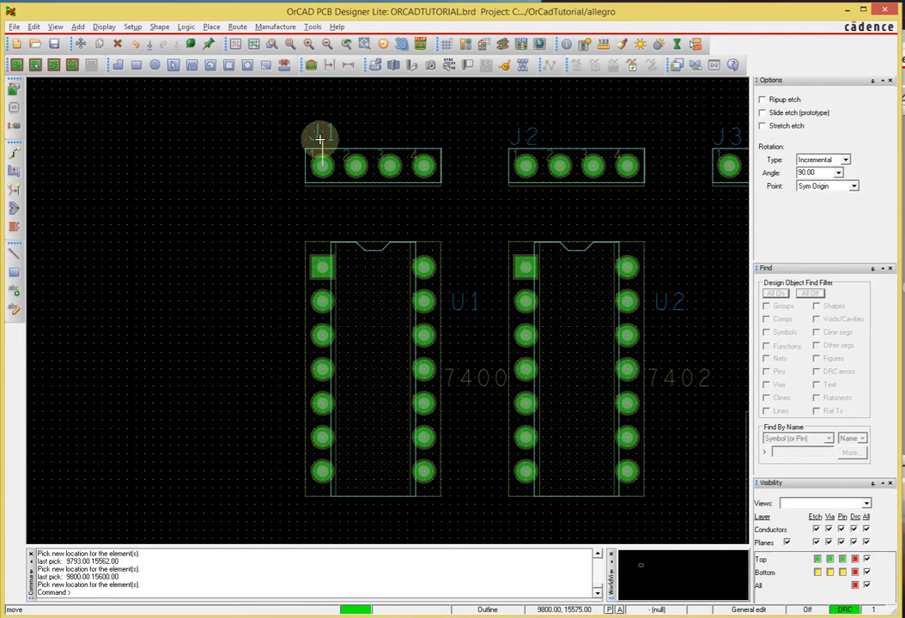
pyautogui.click(319, 138)
pyautogui.click(523, 131)
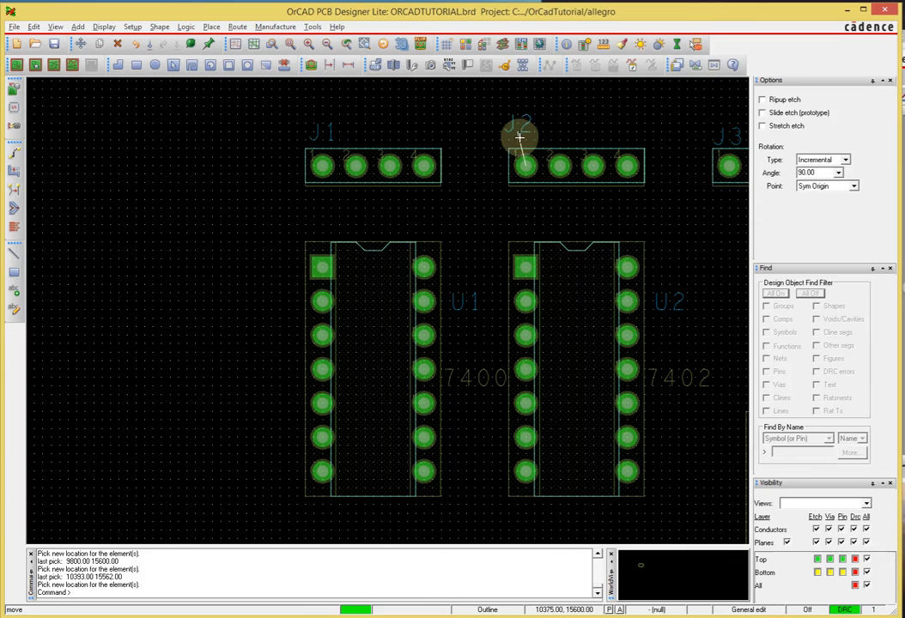
pyautogui.click(521, 139)
# Move the U4 reference label to just above pin 1 of its package
pyautogui.moveTo(623, 212); pyautogui.dragTo(384, 222, button='middle')
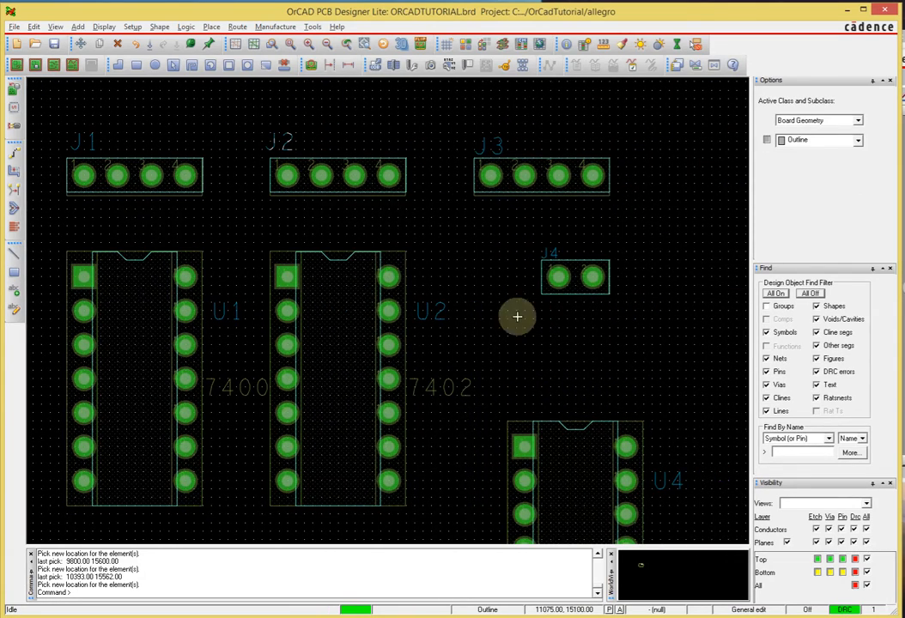
pyautogui.scroll(-1, 519, 383)
pyautogui.scroll(1, 528, 385)
pyautogui.moveTo(585, 398); pyautogui.dragTo(480, 188, button='middle')
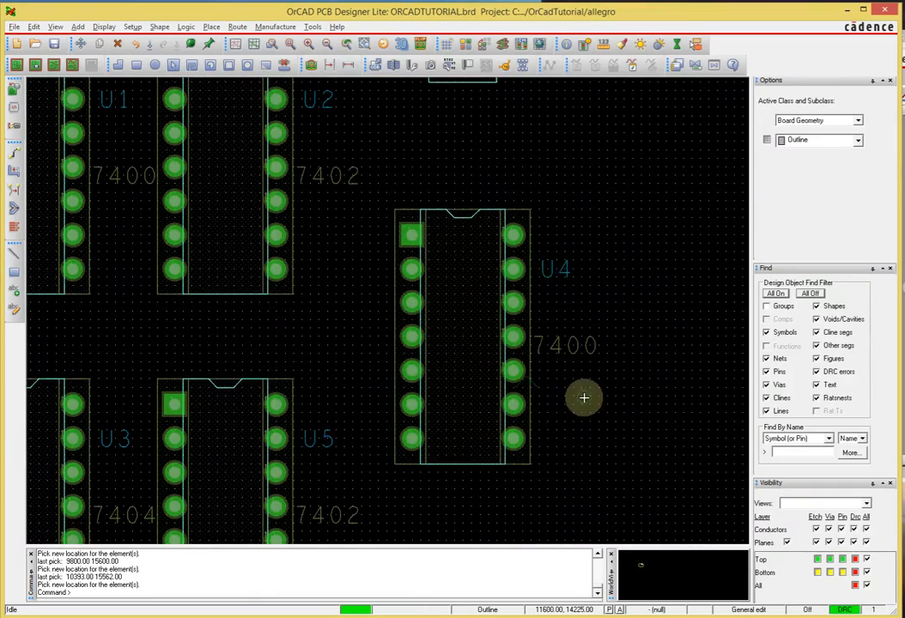
pyautogui.click(569, 260)
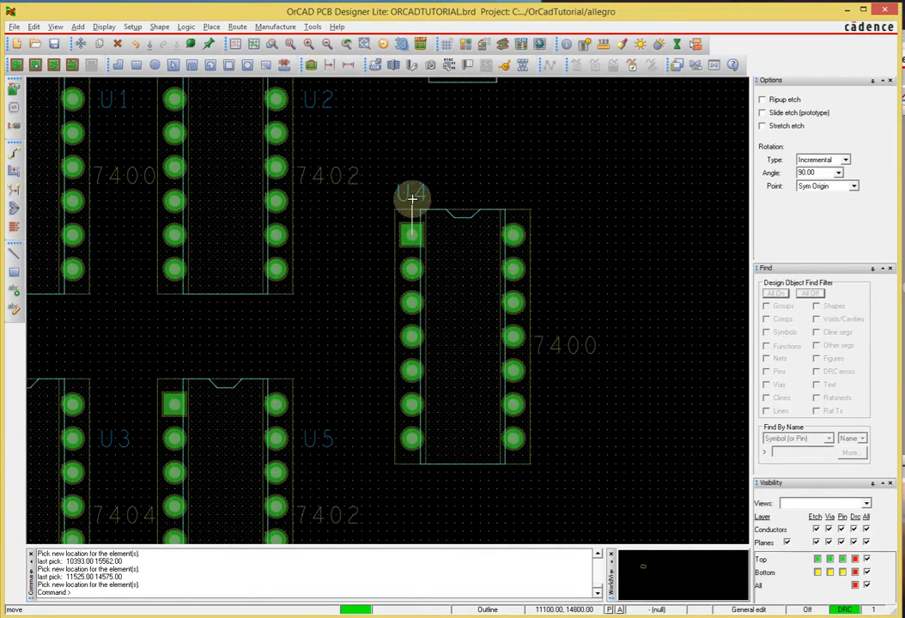
pyautogui.click(414, 199)
# Move the U1 and U2 reference labels to just above pin 1 of their packages
pyautogui.moveTo(372, 150)
pyautogui.mouseDown(button='middle')
pyautogui.moveTo(364, 149)
pyautogui.moveTo(373, 157)
pyautogui.mouseUp(button='middle')
pyautogui.click(411, 281)
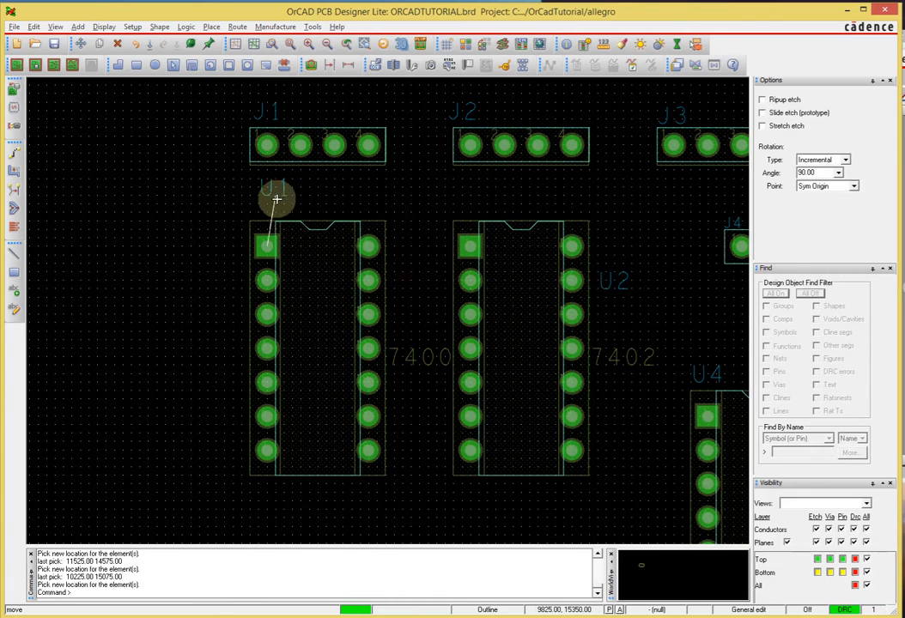
pyautogui.click(267, 212)
pyautogui.click(616, 275)
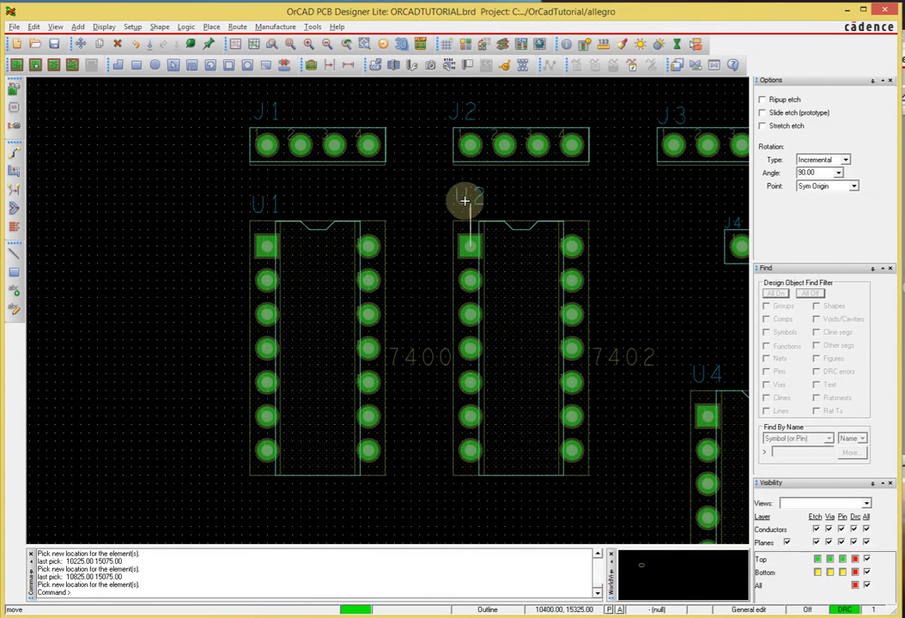
pyautogui.click(470, 212)
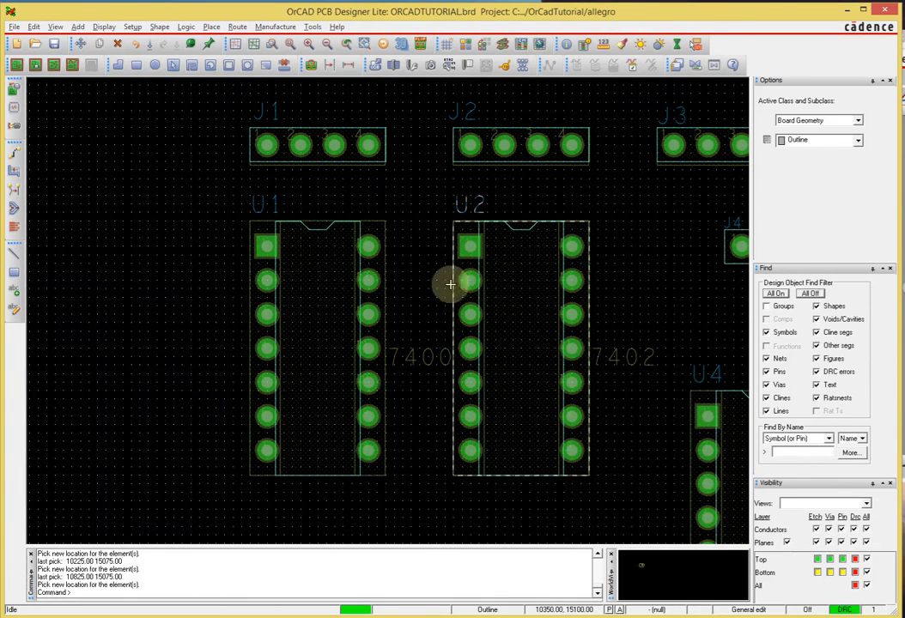
# Move the 7400 value label of U1 and the 7402 value label of U2 to just below their packages
pyautogui.moveTo(419, 357); pyautogui.dragTo(423, 426)
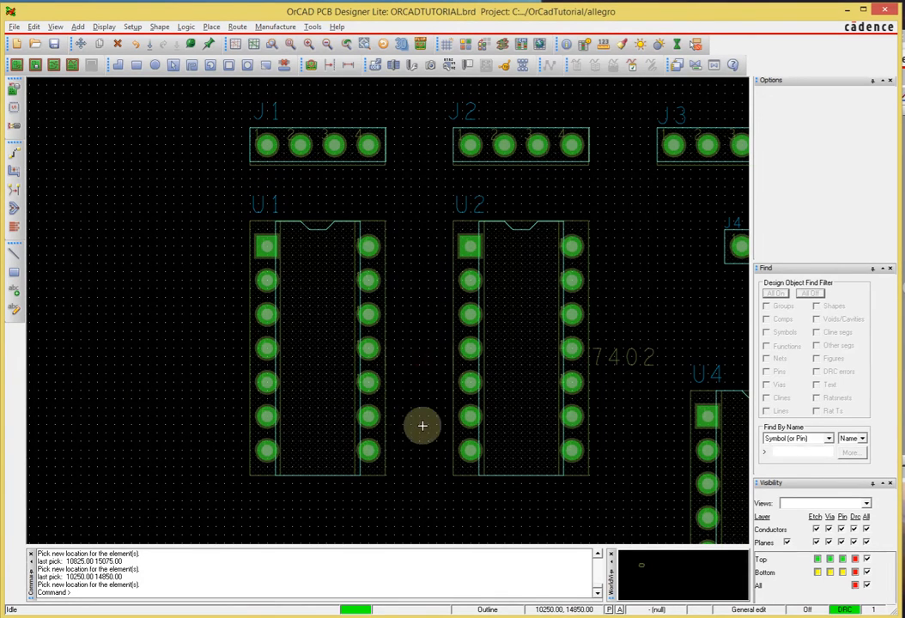
pyautogui.click(311, 496)
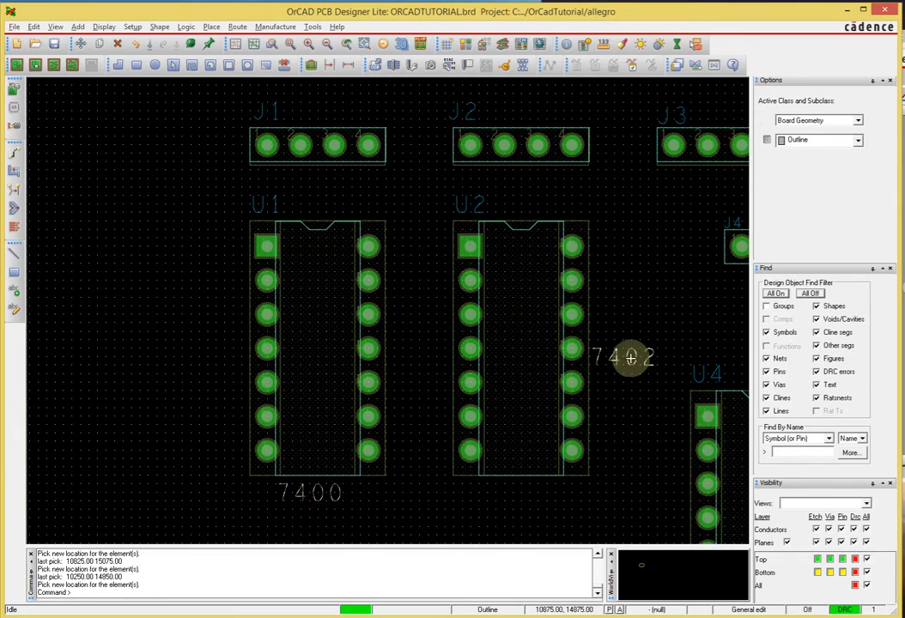
pyautogui.click(633, 358)
pyautogui.moveTo(518, 504); pyautogui.dragTo(520, 498)
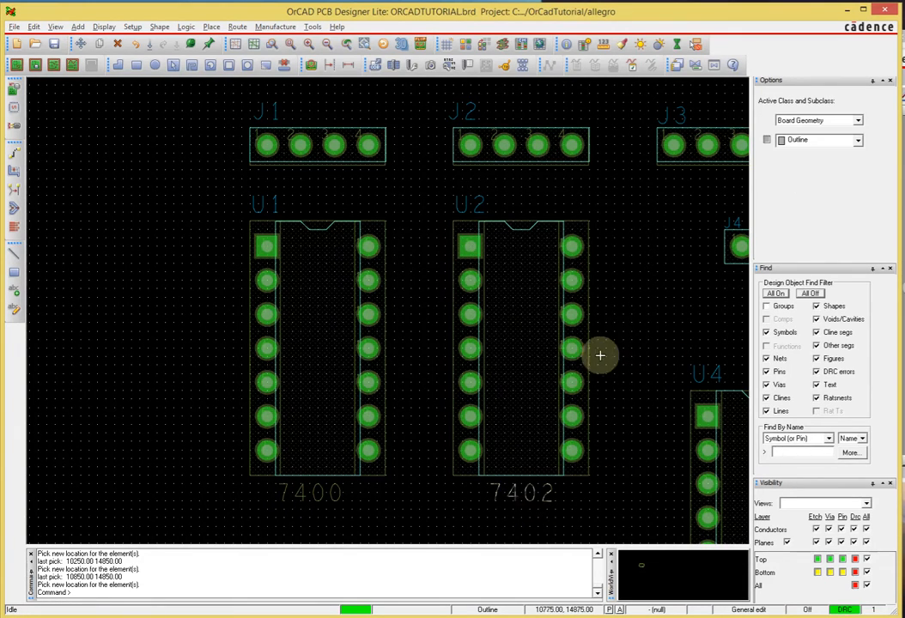
# Move the value labels of U4 (7400), U5 (7402) and U3 (7404) to just below their packages
pyautogui.moveTo(582, 328); pyautogui.dragTo(603, 244, button='middle')
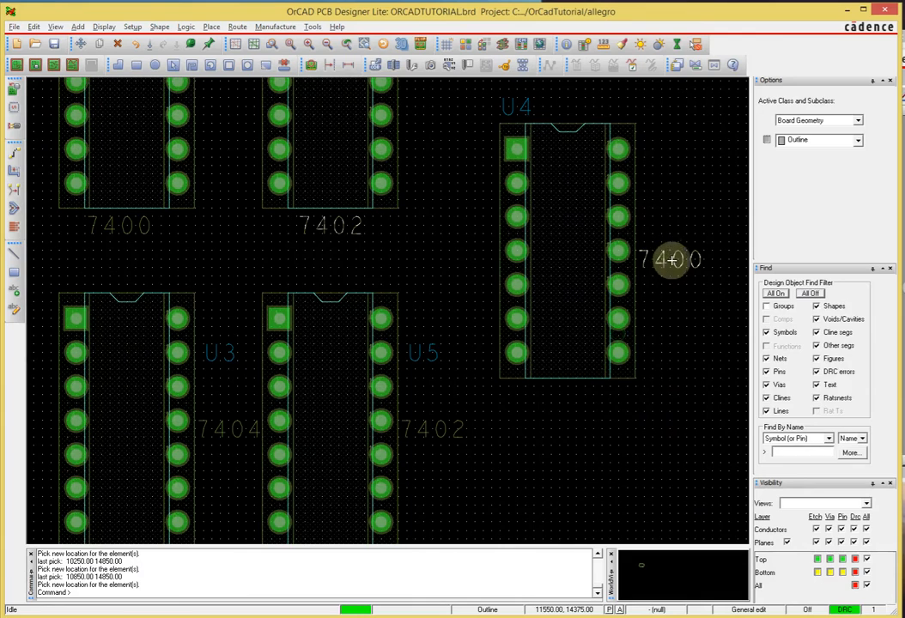
pyautogui.moveTo(672, 262); pyautogui.dragTo(578, 399)
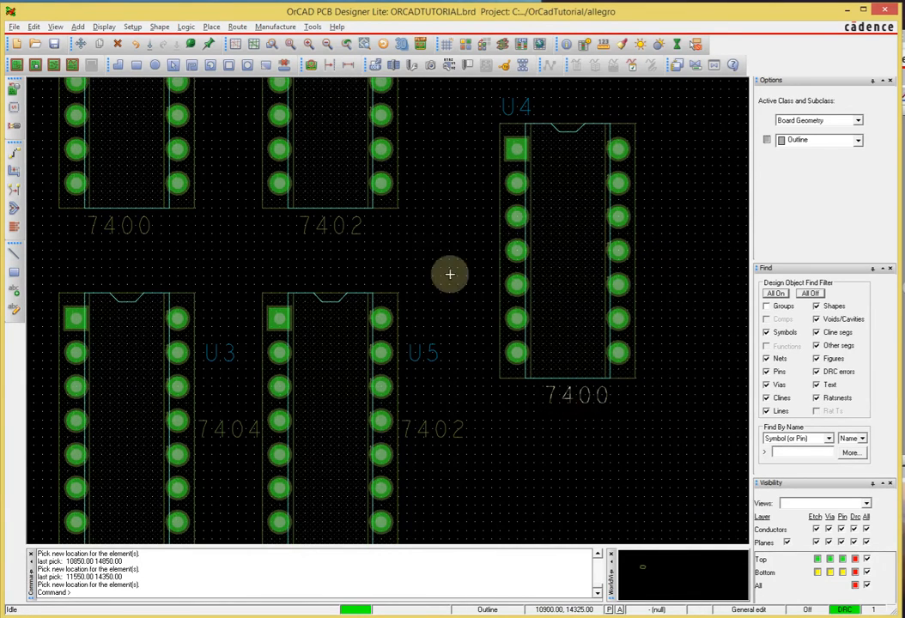
pyautogui.moveTo(433, 431); pyautogui.dragTo(516, 229, button='middle')
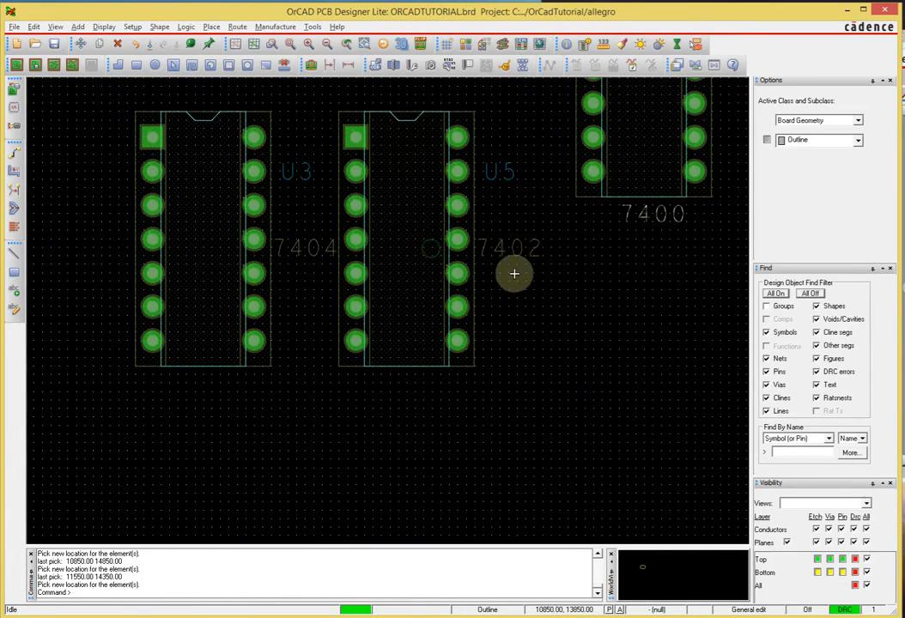
pyautogui.moveTo(507, 254); pyautogui.dragTo(401, 392)
pyautogui.click(402, 392)
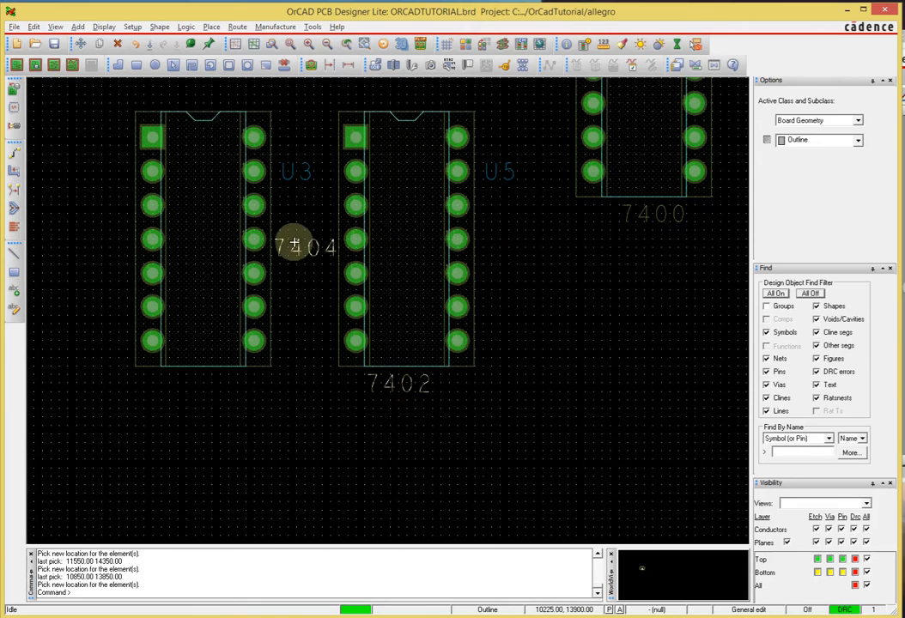
pyautogui.moveTo(295, 245); pyautogui.dragTo(201, 391)
pyautogui.click(201, 391)
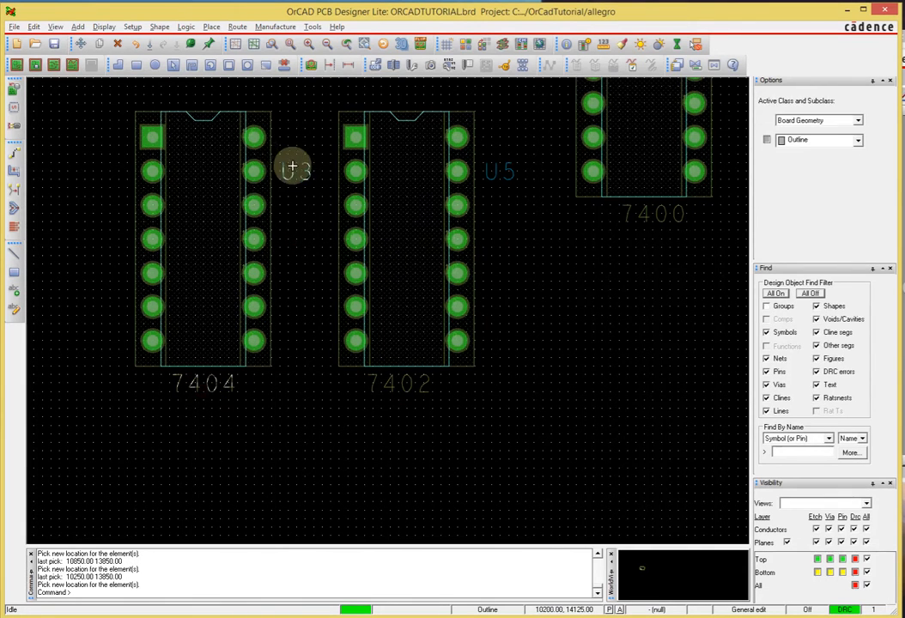
# Move the U3 and U5 reference labels to just above pin 1 of their packages
pyautogui.moveTo(293, 167); pyautogui.dragTo(151, 92)
pyautogui.click(151, 93)
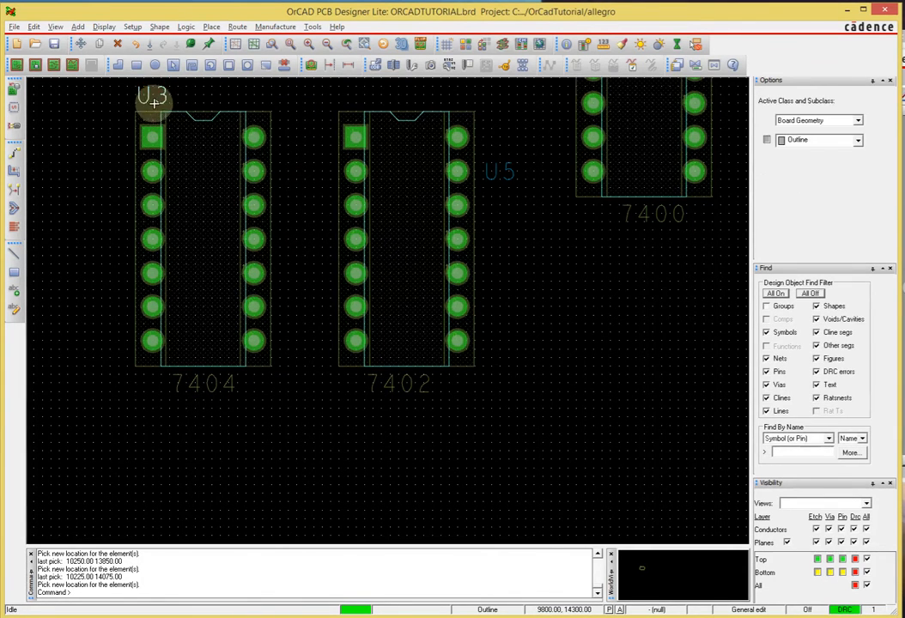
pyautogui.moveTo(501, 168); pyautogui.dragTo(354, 96)
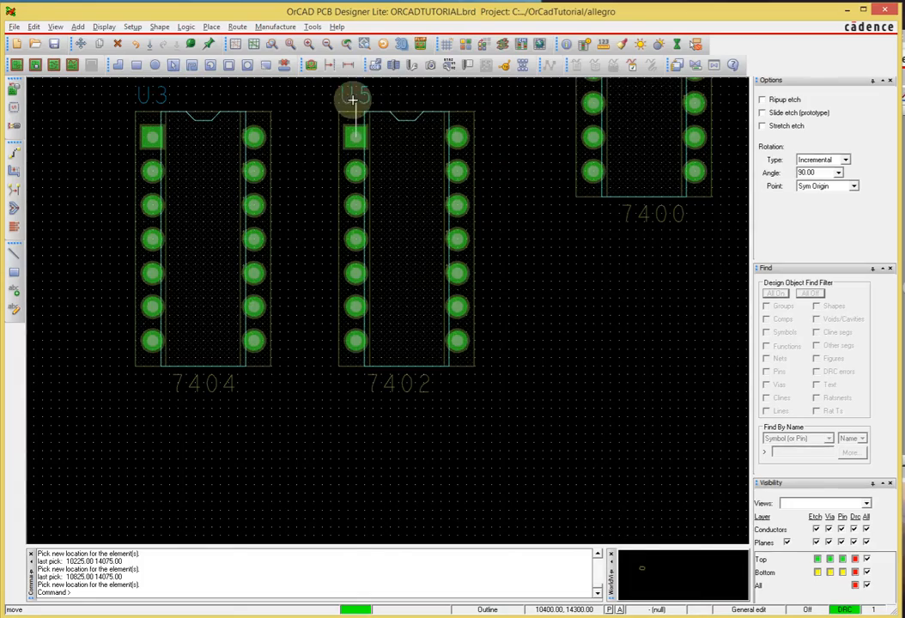
pyautogui.click(352, 100)
# Set the non-etch grid spacing to 100 in both x and y
pyautogui.scroll(-1, 530, 179)
pyautogui.scroll(1, 530, 136)
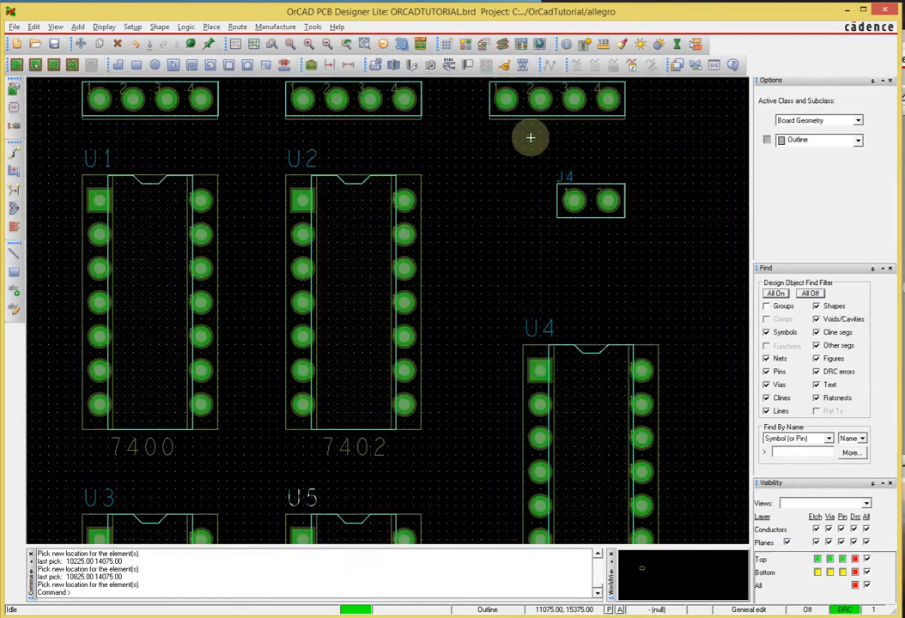
pyautogui.scroll(-2, 529, 138)
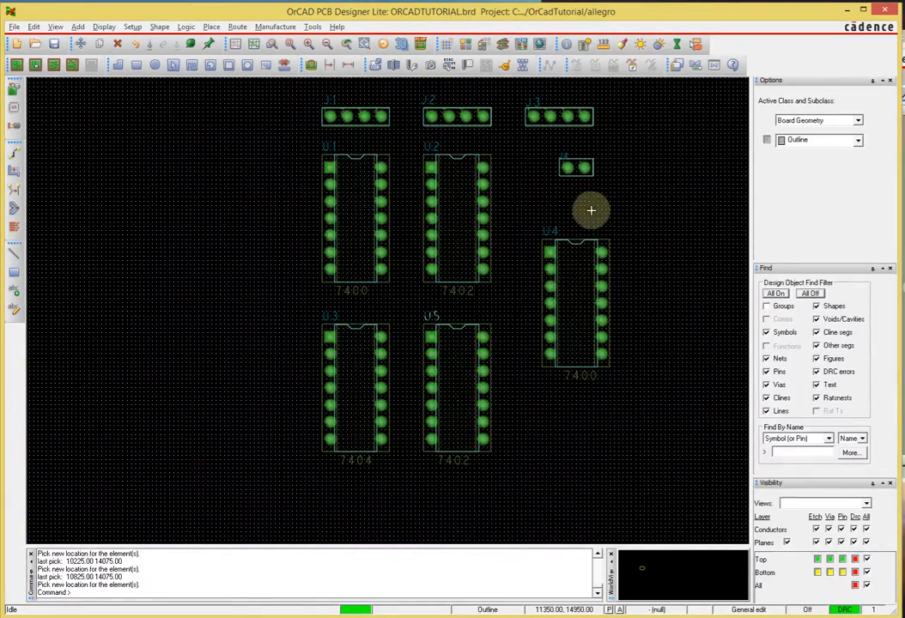
pyautogui.moveTo(506, 234); pyautogui.dragTo(505, 228, button='middle')
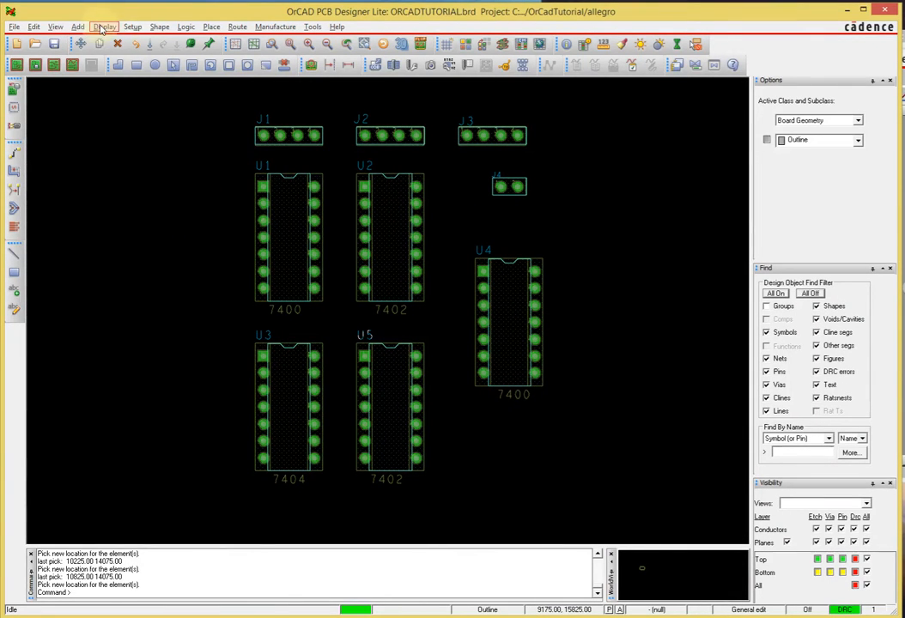
pyautogui.click(134, 27)
pyautogui.click(112, 66)
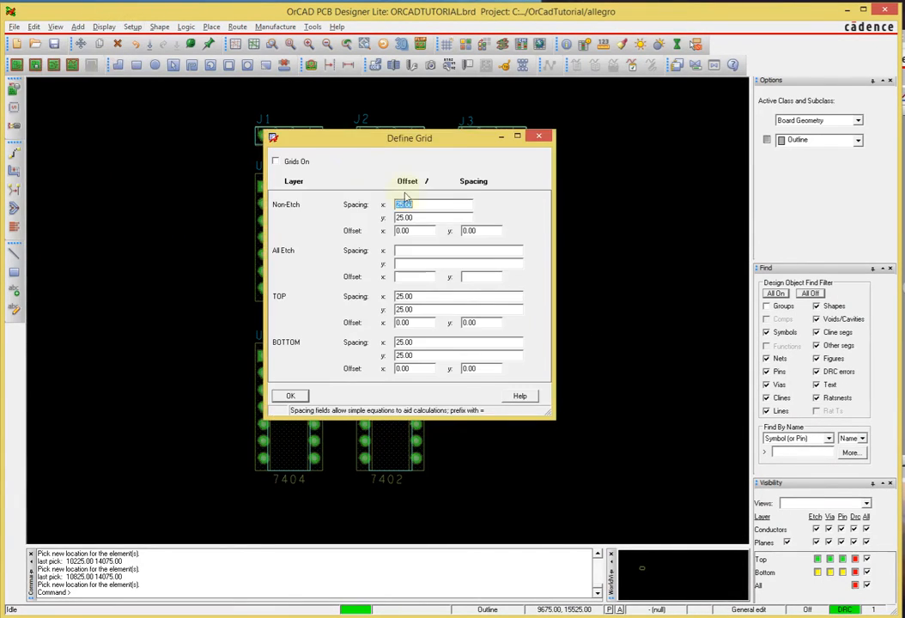
pyautogui.write('100.00')
pyautogui.press('Tab')
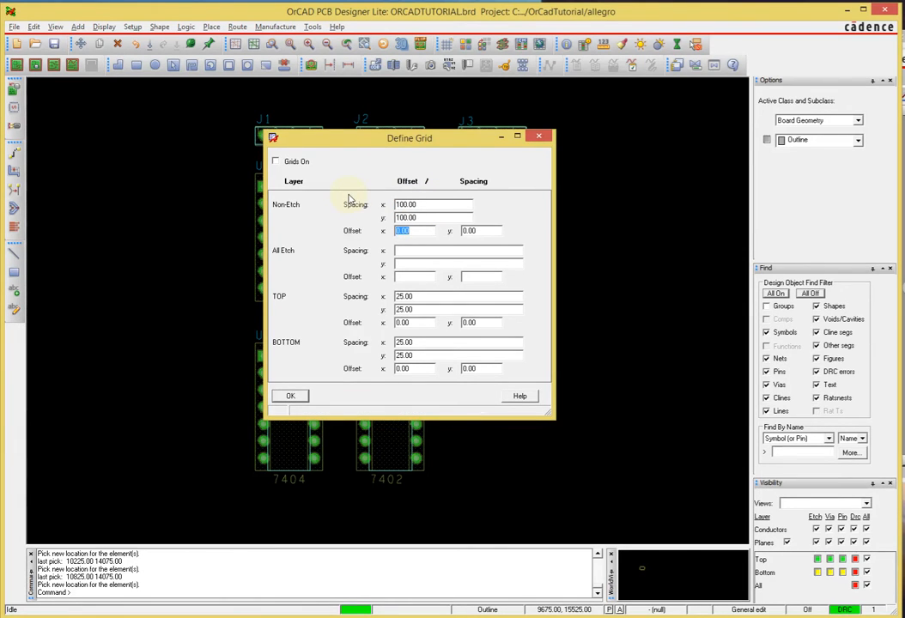
pyautogui.press('Return')
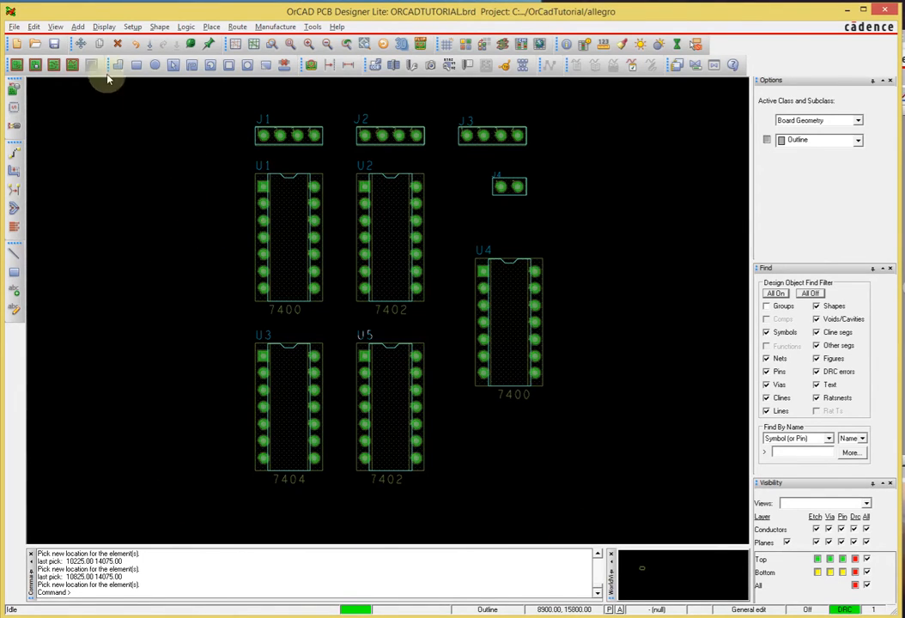
# Draw a rectangular board outline around all parts from (9500, 15700) to (11700, 13300) with a board edge clearance of 100 mil
pyautogui.click(132, 26)
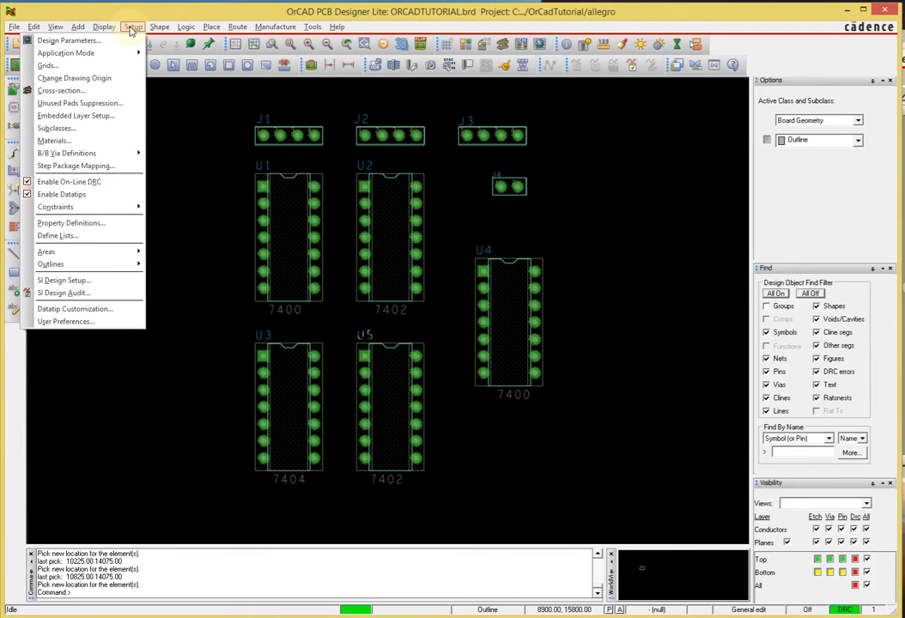
pyautogui.click(119, 207)
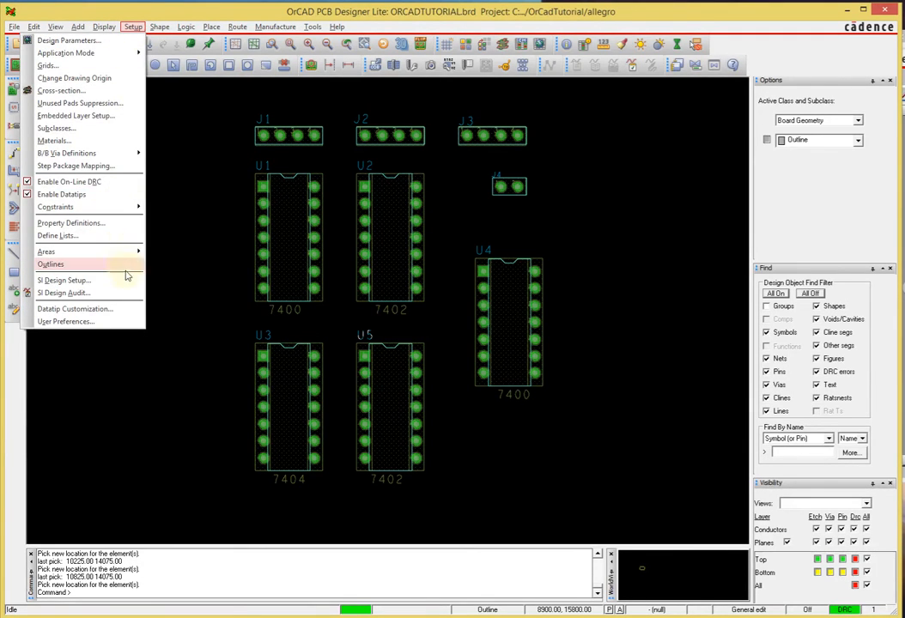
pyautogui.moveTo(124, 268)
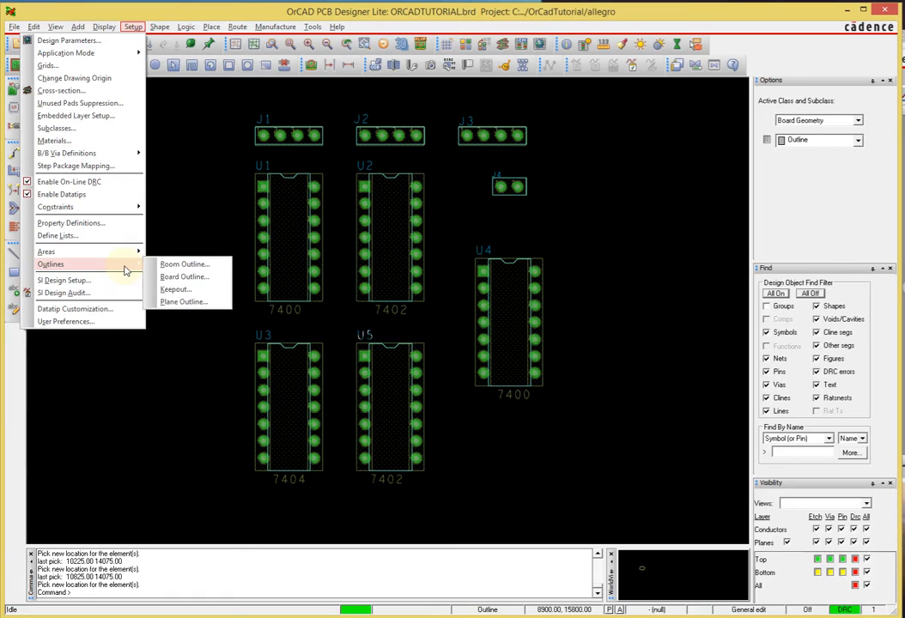
pyautogui.click(225, 278)
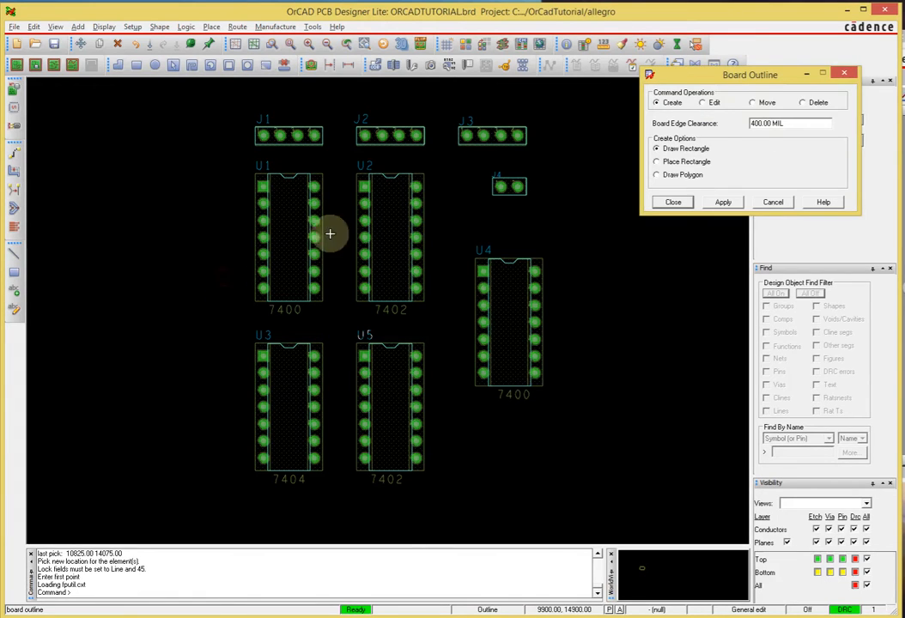
pyautogui.moveTo(710, 24); pyautogui.dragTo(687, 118)
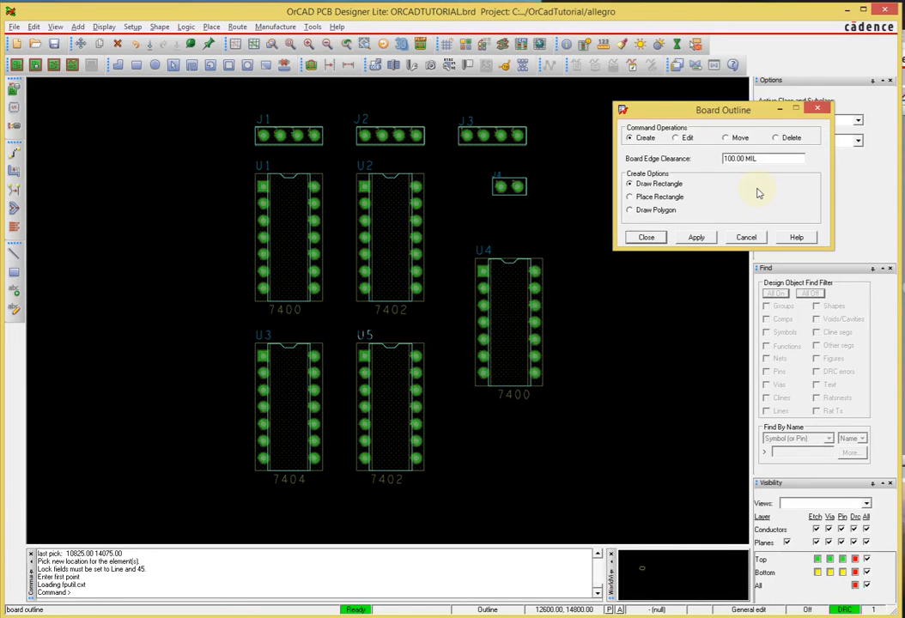
pyautogui.moveTo(670, 110); pyautogui.dragTo(694, 100)
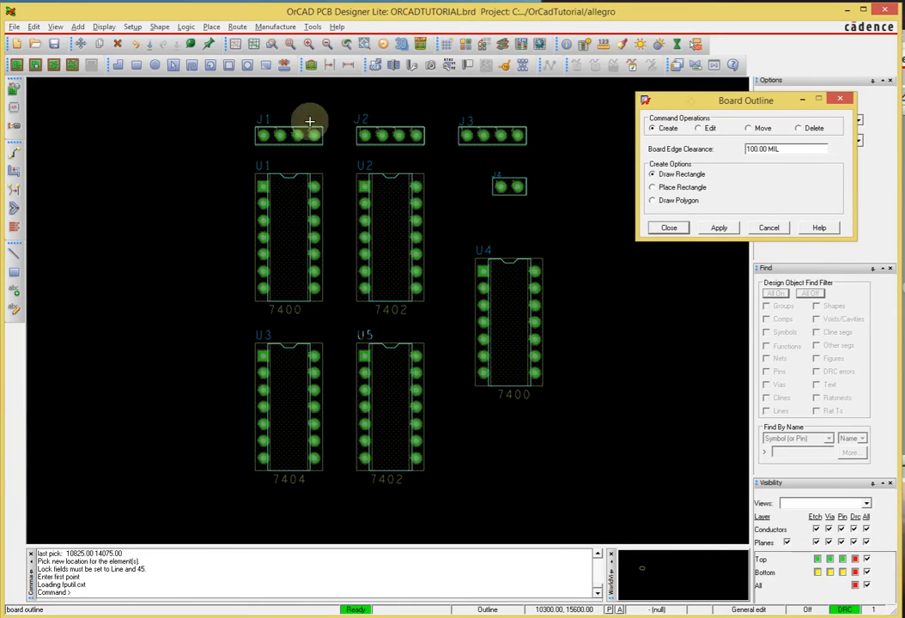
pyautogui.click(213, 103)
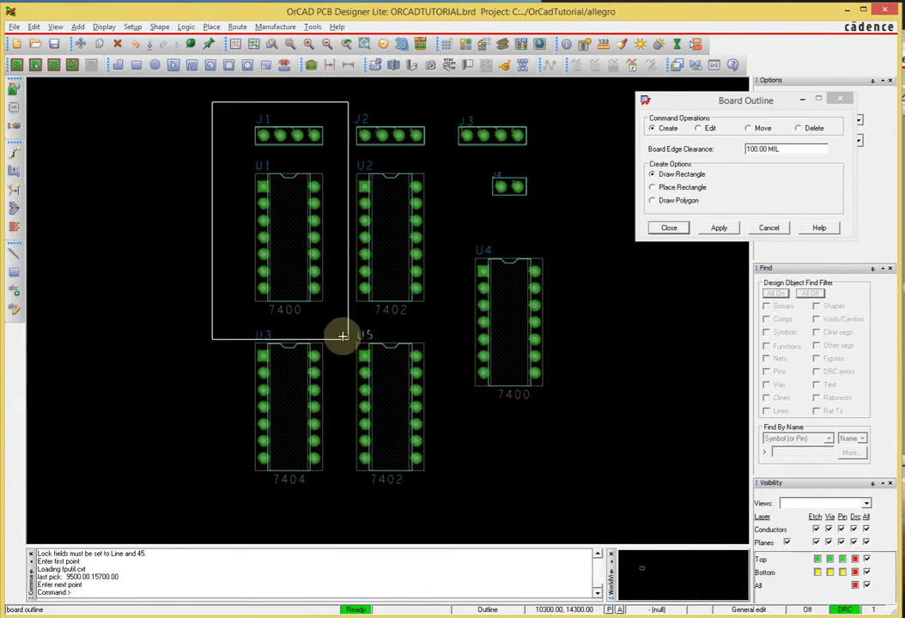
pyautogui.click(584, 507)
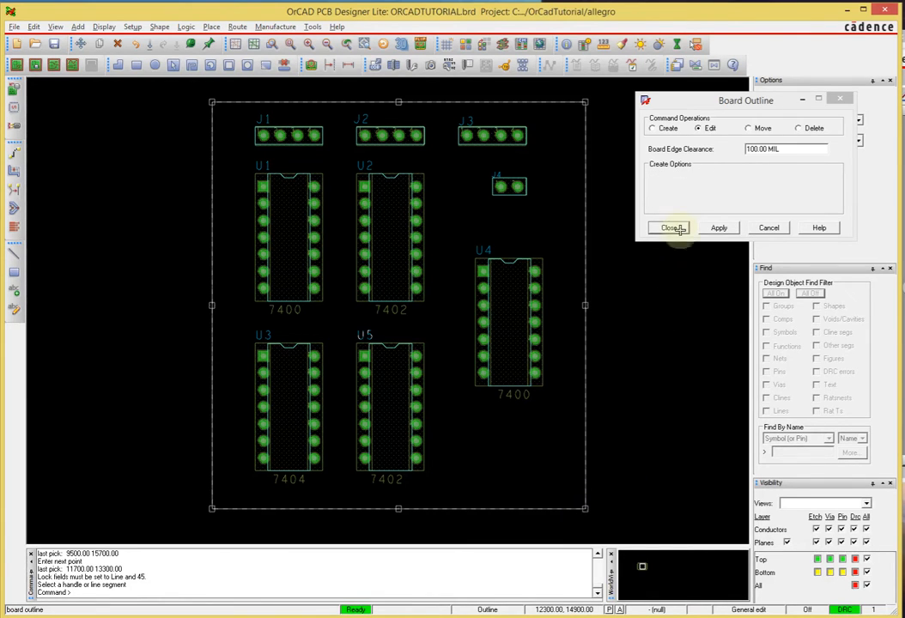
# Edit the board outline by moving its upper edge up to y = 15800, and finish outline editing
pyautogui.click(705, 129)
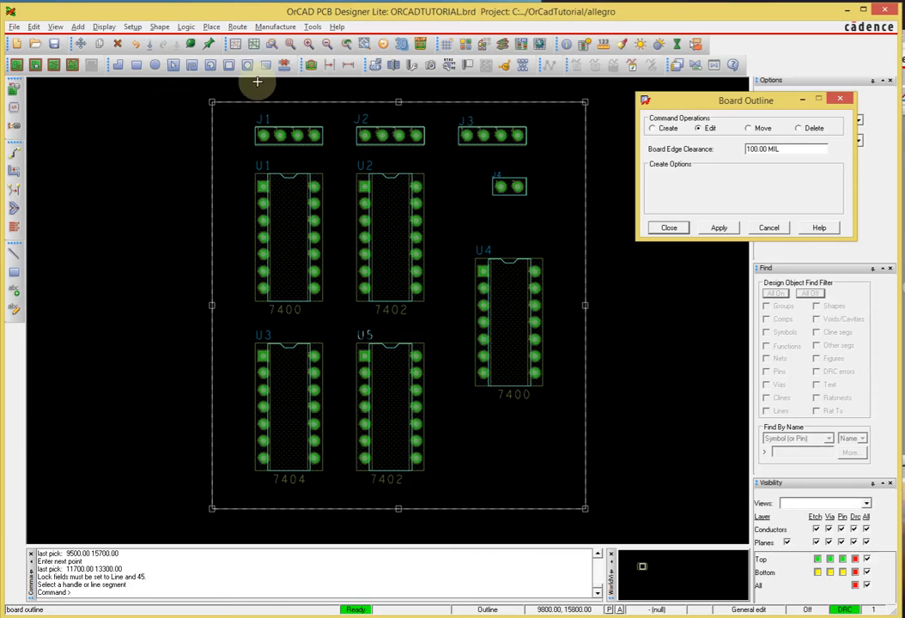
pyautogui.click(399, 102)
pyautogui.click(399, 102)
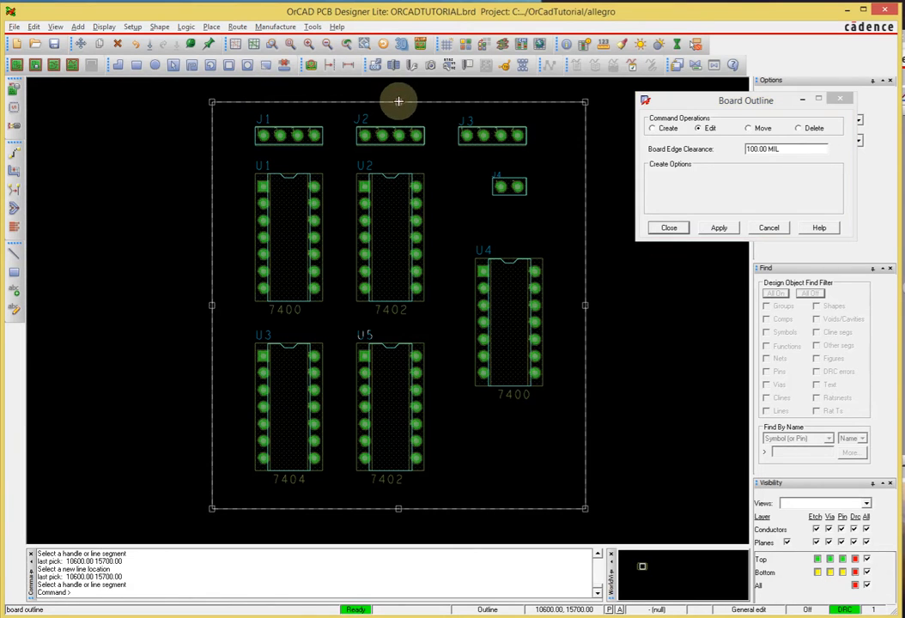
pyautogui.click(398, 102)
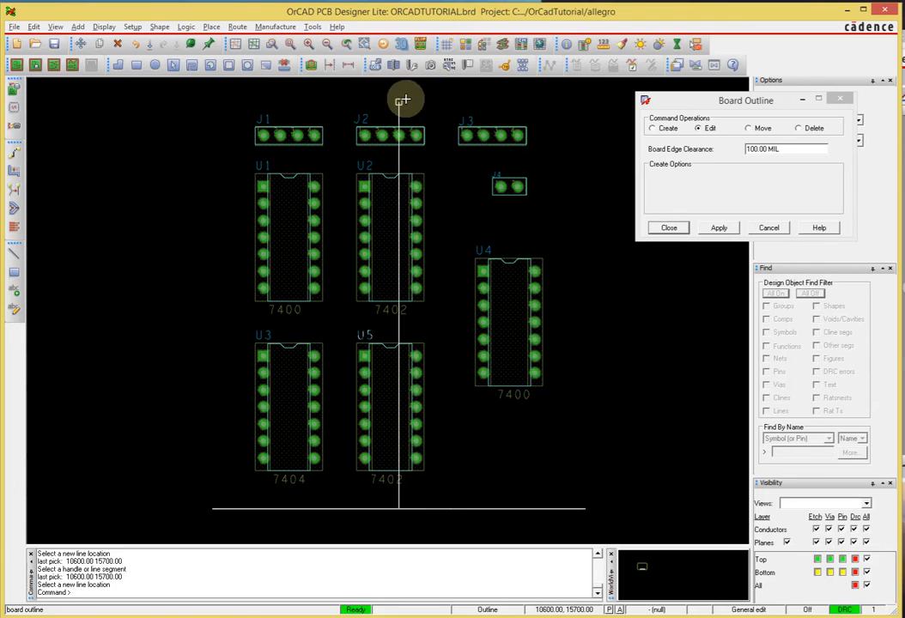
pyautogui.click(399, 87)
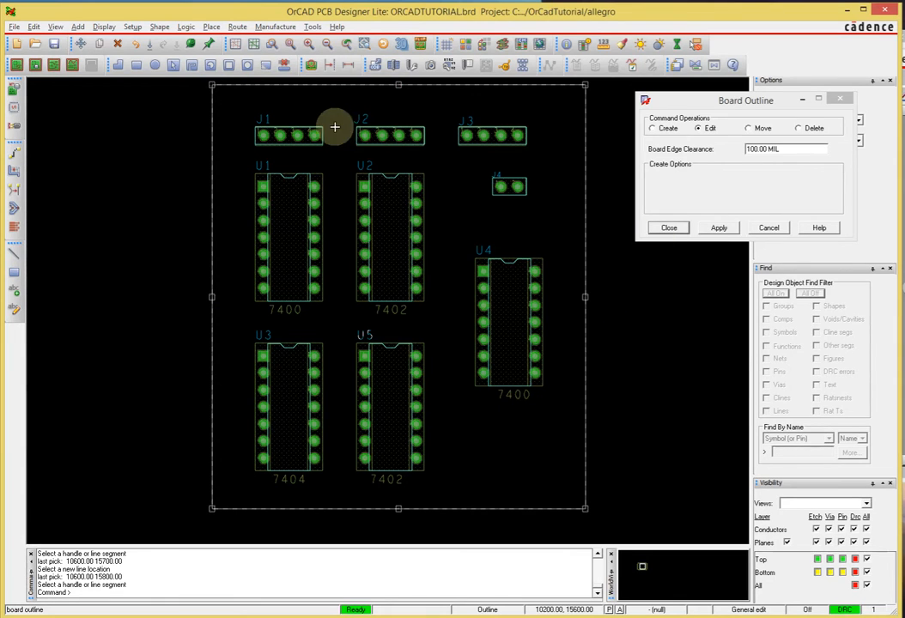
pyautogui.click(670, 229)
pyautogui.click(718, 229)
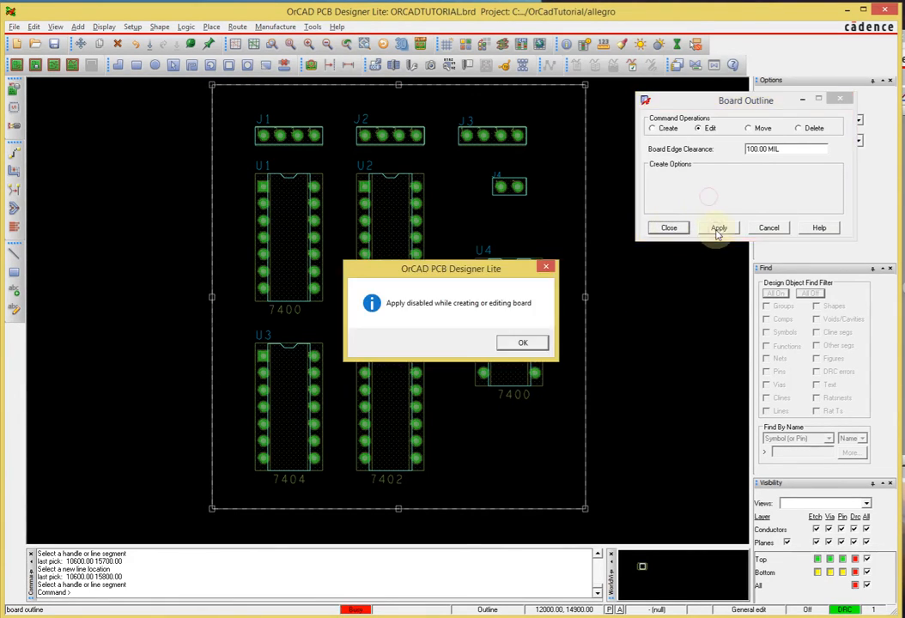
pyautogui.click(523, 343)
pyautogui.click(670, 228)
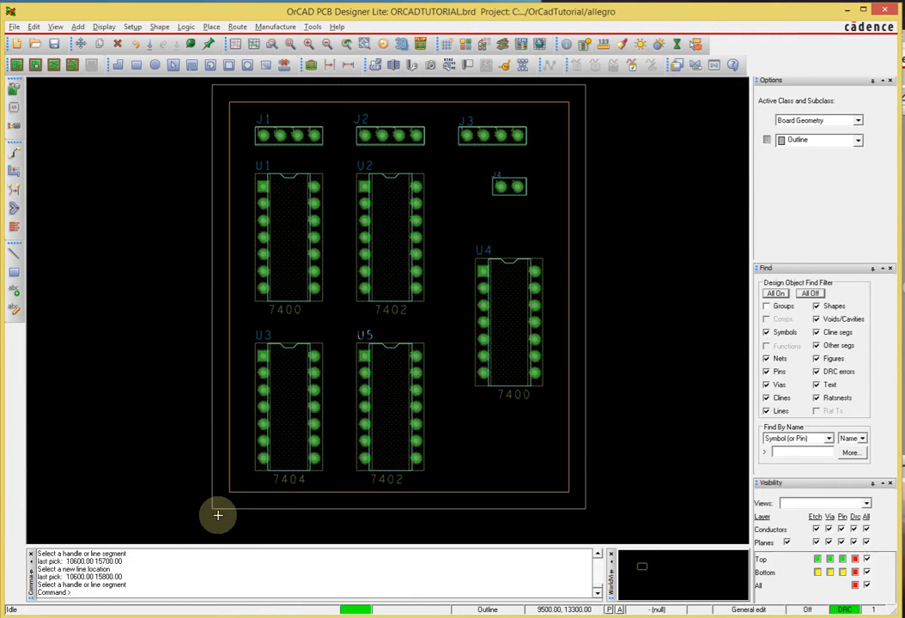
# Change the drawing origin to the lower-left corner of the board outline at (9500, 13300)
pyautogui.scroll(4, 217, 511)
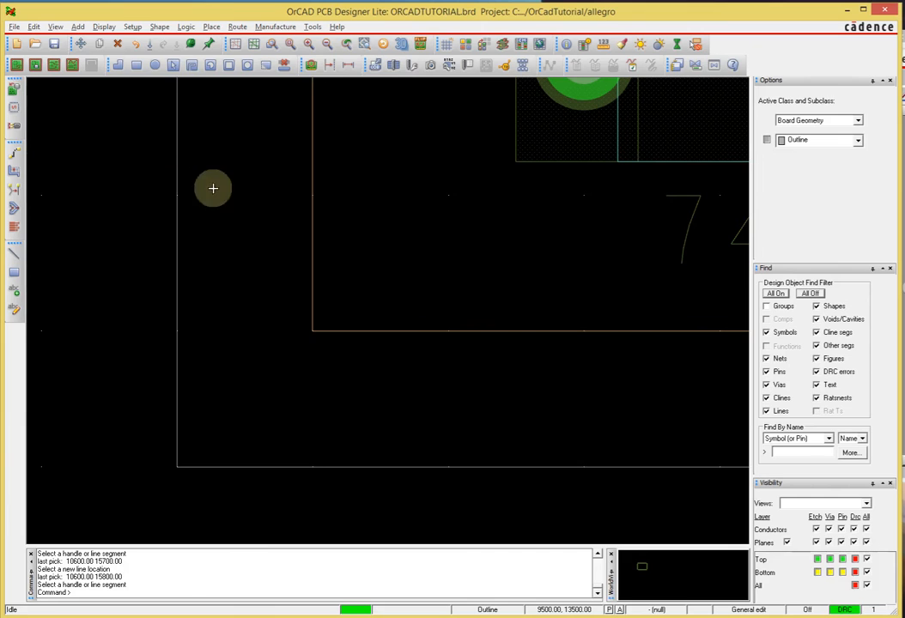
pyautogui.click(133, 28)
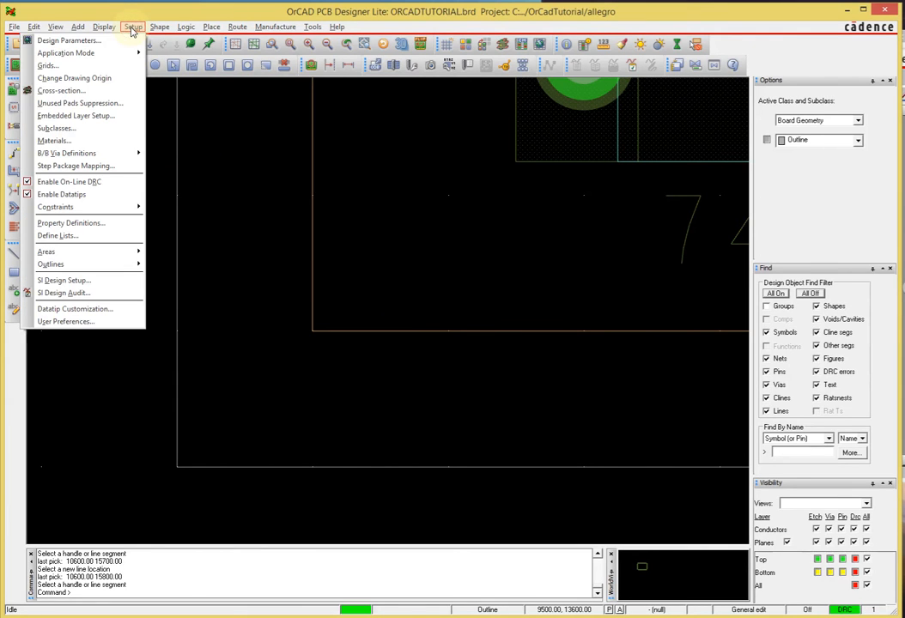
pyautogui.click(121, 79)
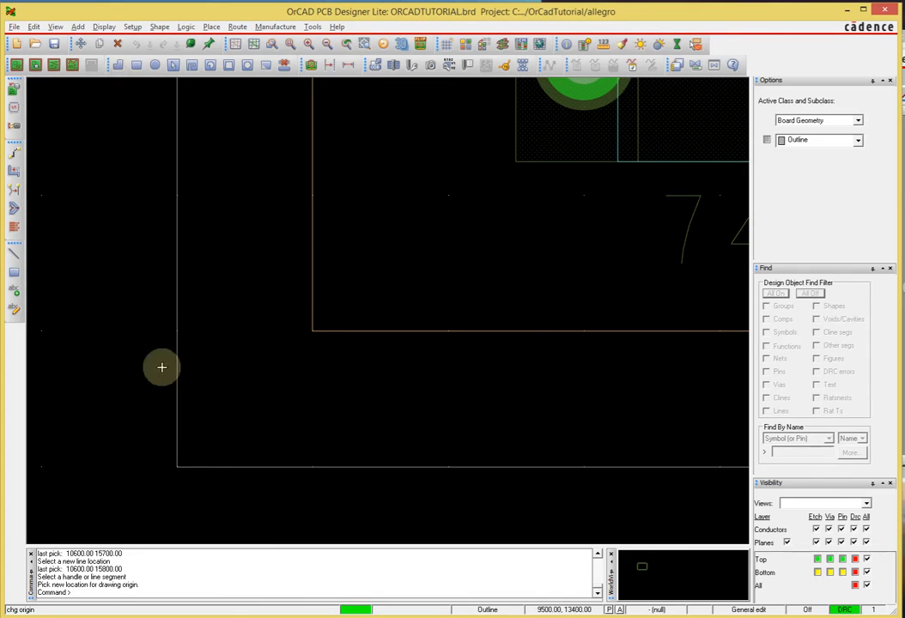
pyautogui.click(176, 466)
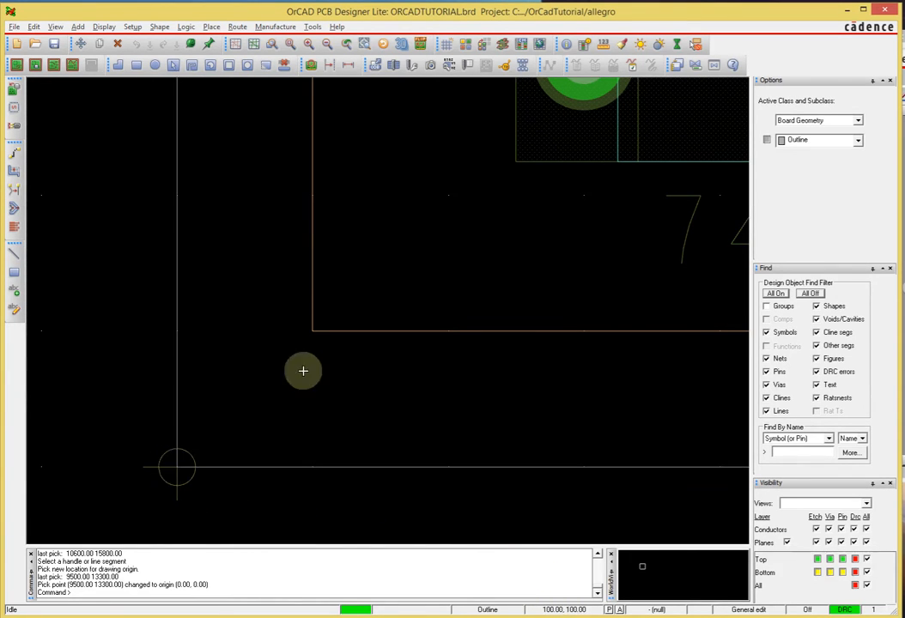
pyautogui.scroll(-2, 377, 351)
pyautogui.scroll(-4, 398, 363)
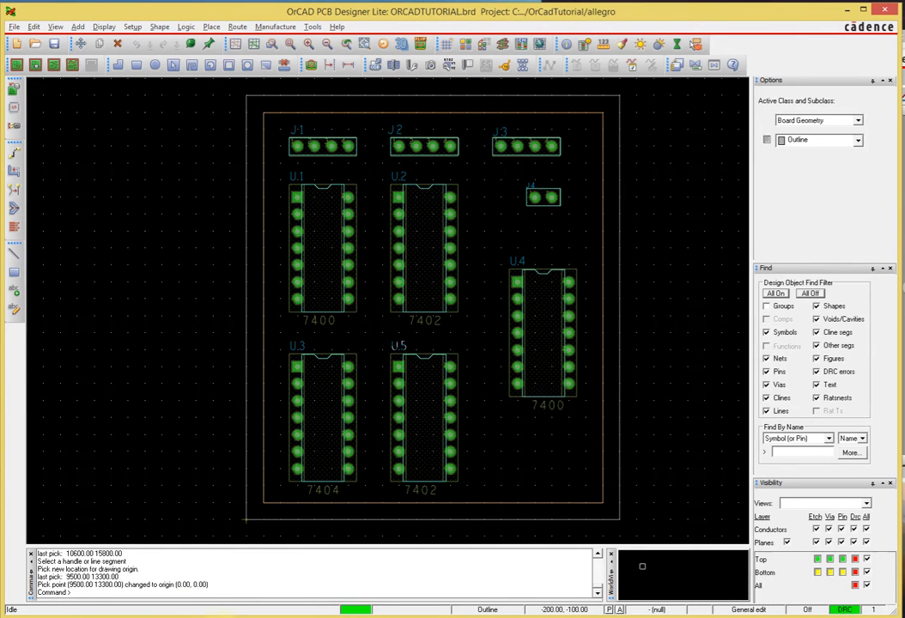
# Switch to the Firefox browser and search the web for "Hex standoffs" in a new tab
pyautogui.hotkey('alt', 'Tab')
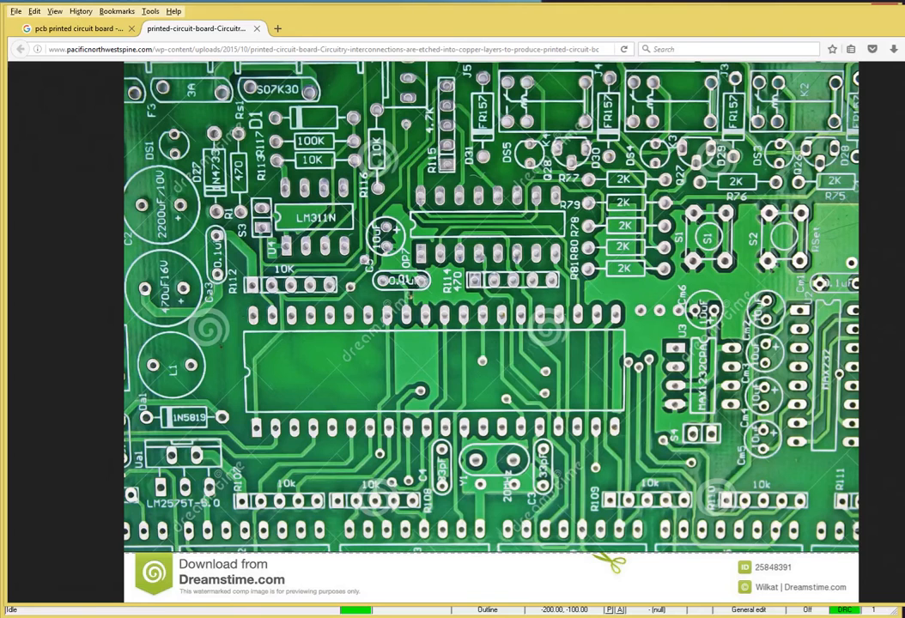
pyautogui.click(277, 30)
pyautogui.click(378, 100)
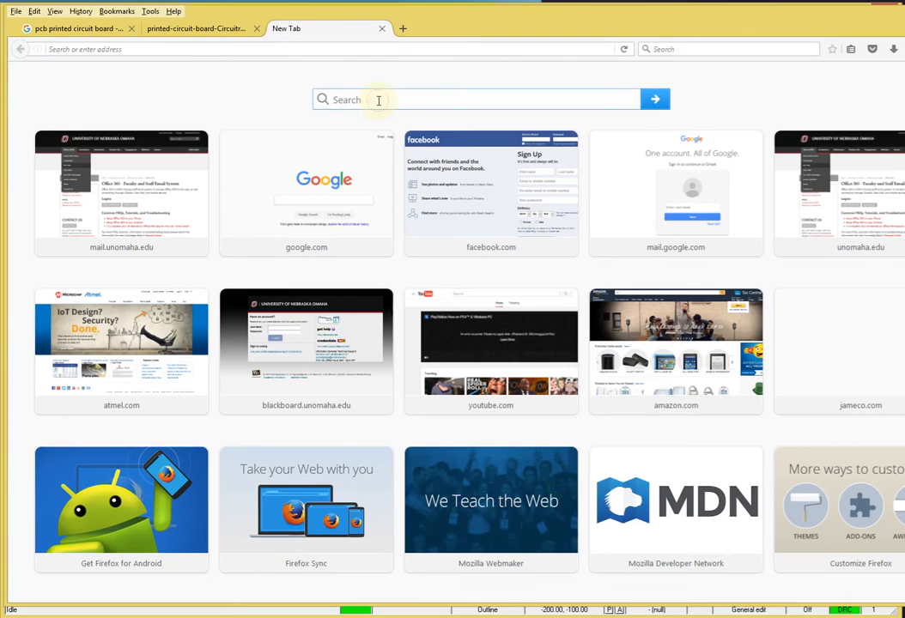
pyautogui.write('Hex standoffs')
pyautogui.press('Return')
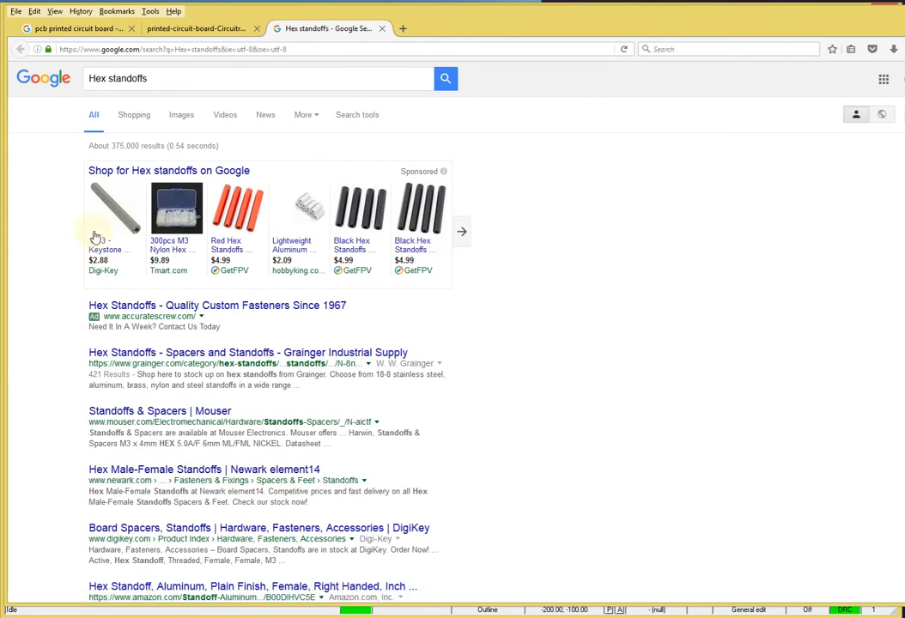
# Refine the search to "PCB Hex standoffs" and show the image results
pyautogui.click(155, 78)
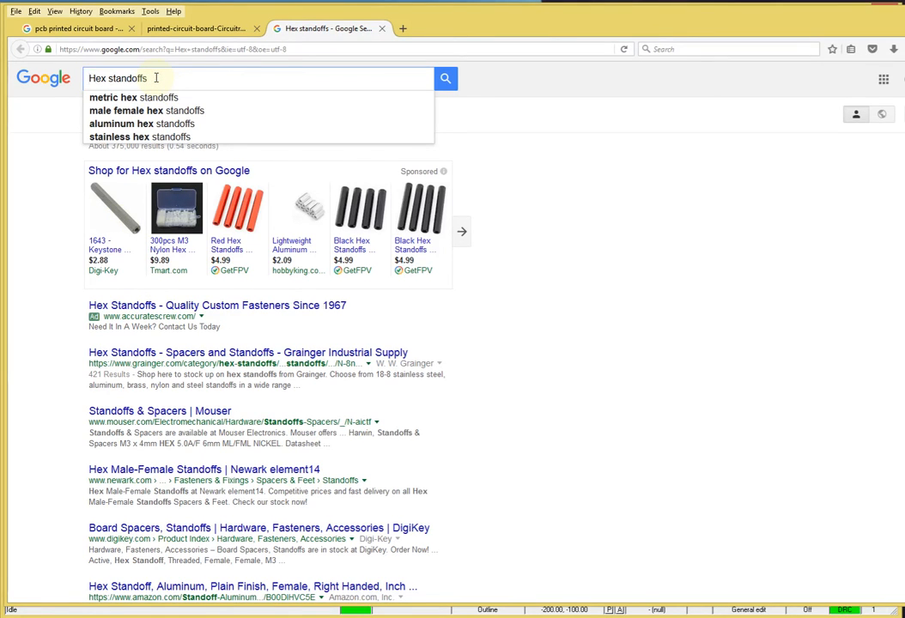
pyautogui.press('Home')
pyautogui.write('P')
pyautogui.write('CV')
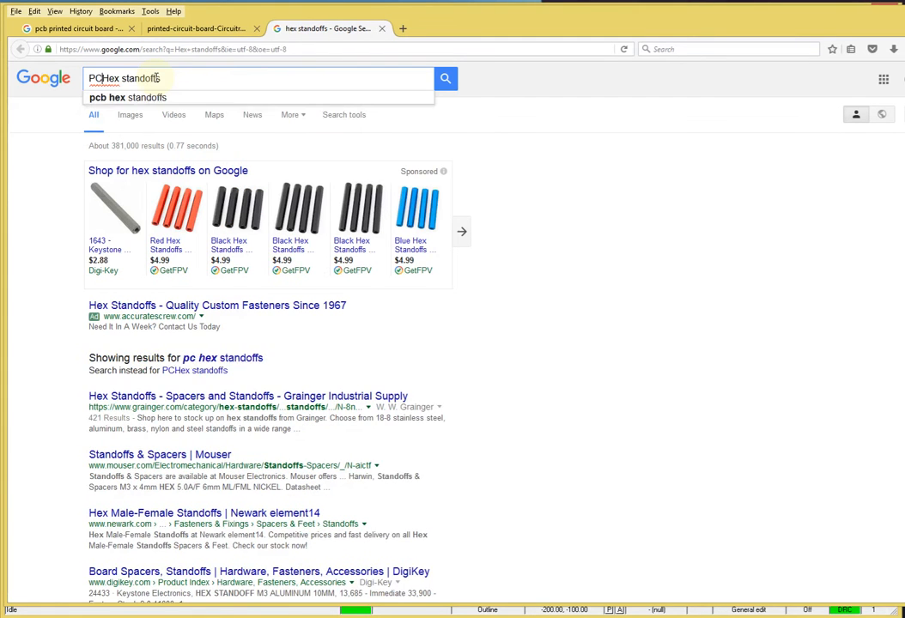
pyautogui.press('BackSpace')
pyautogui.write('B')
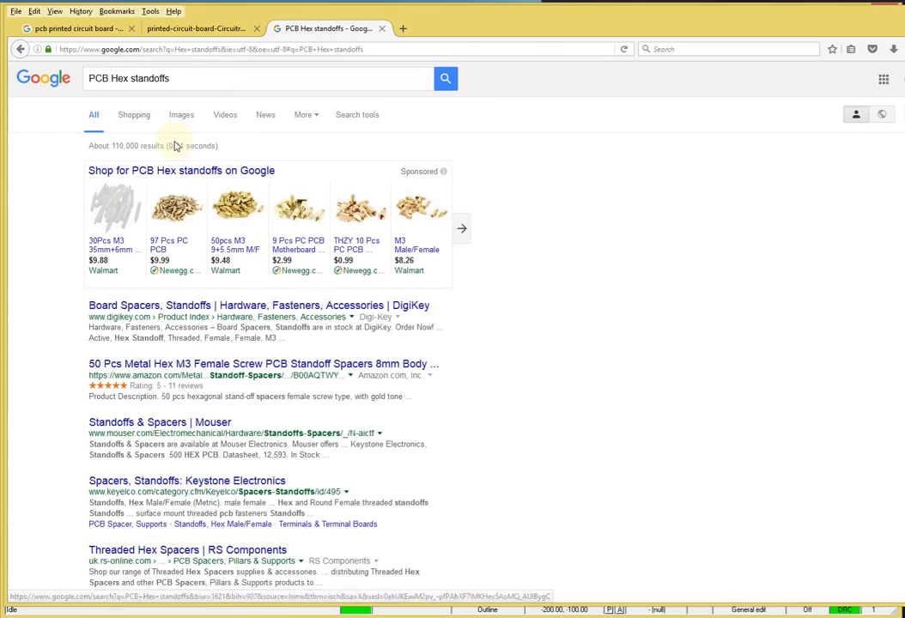
pyautogui.click(181, 125)
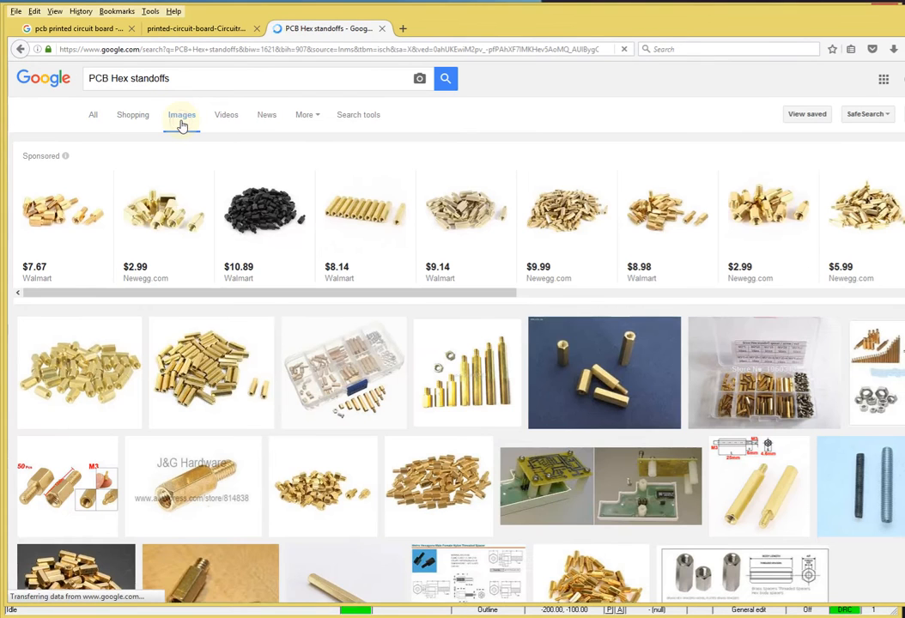
# Examine images of brass hex standoffs and of a board mounted on standoffs, and return to OrCAD PCB Designer with the search tab closed
pyautogui.click(601, 378)
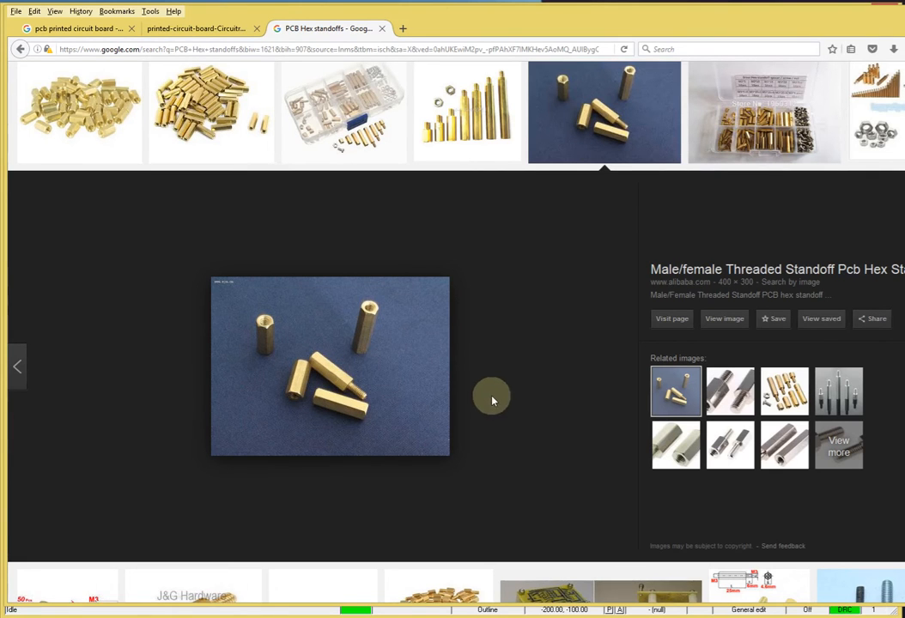
pyautogui.scroll(-6, 530, 413)
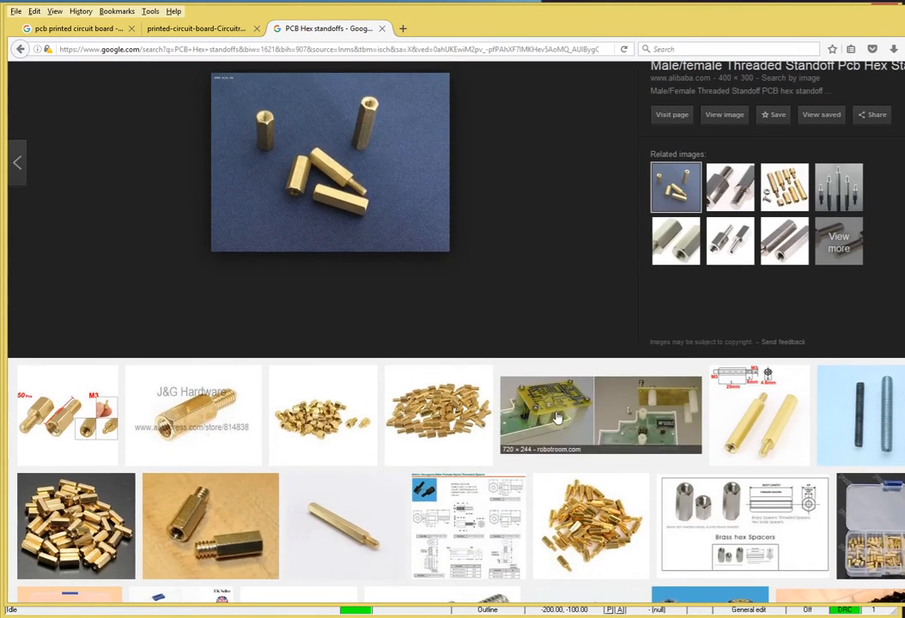
pyautogui.scroll(-5, 551, 425)
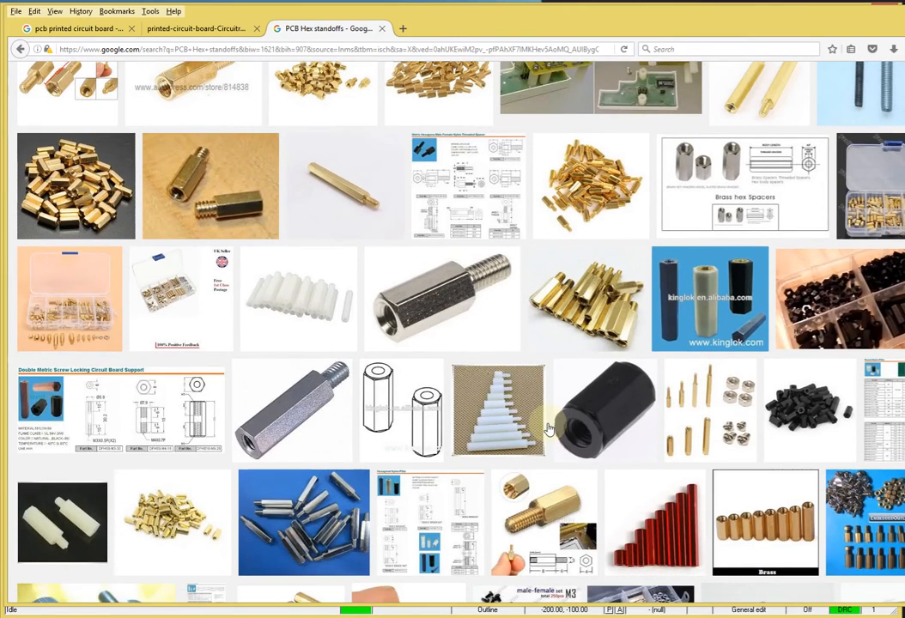
pyautogui.scroll(3, 549, 427)
pyautogui.click(542, 240)
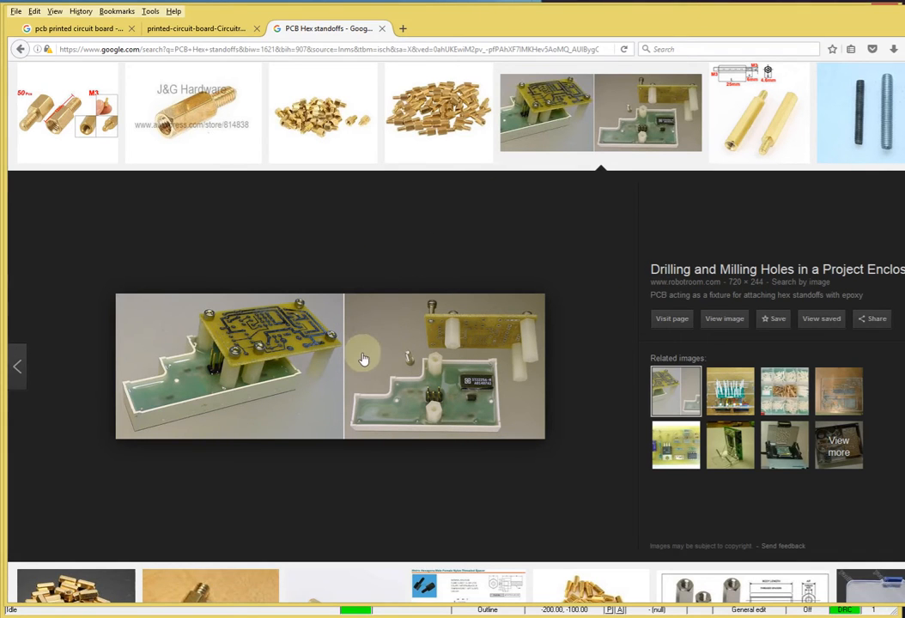
pyautogui.scroll(3, 490, 391)
pyautogui.scroll(5, 490, 391)
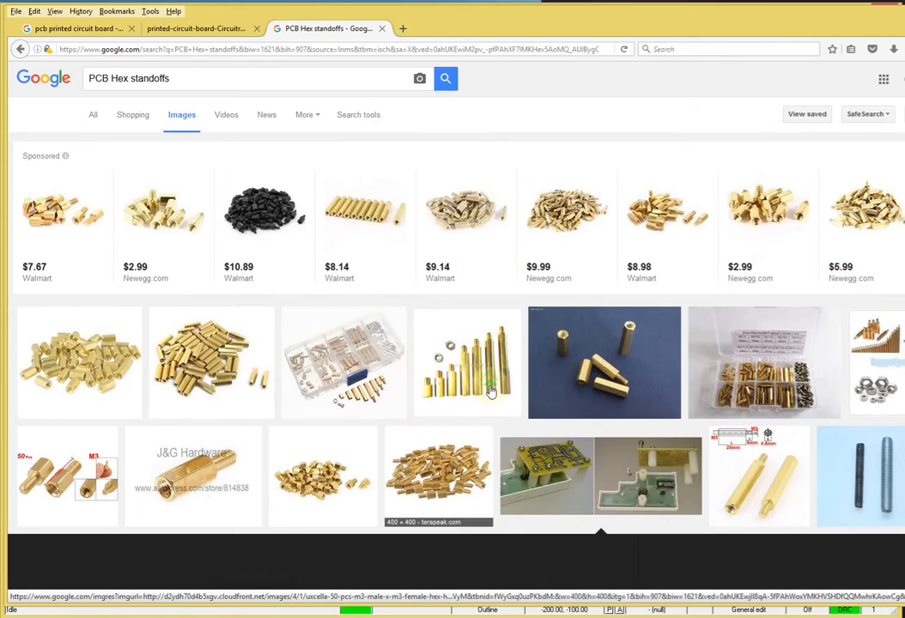
pyautogui.click(383, 30)
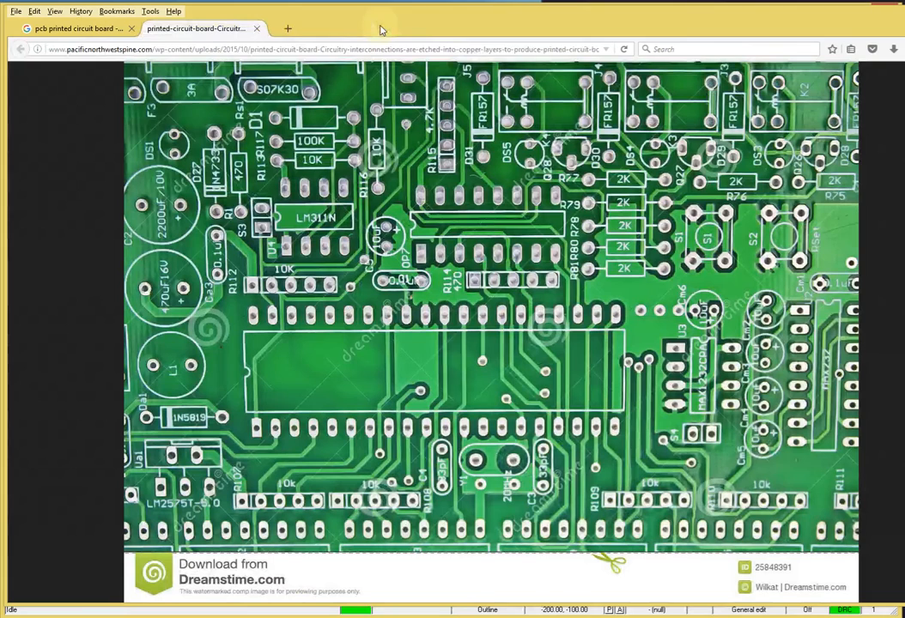
pyautogui.hotkey('alt', 'Tab')
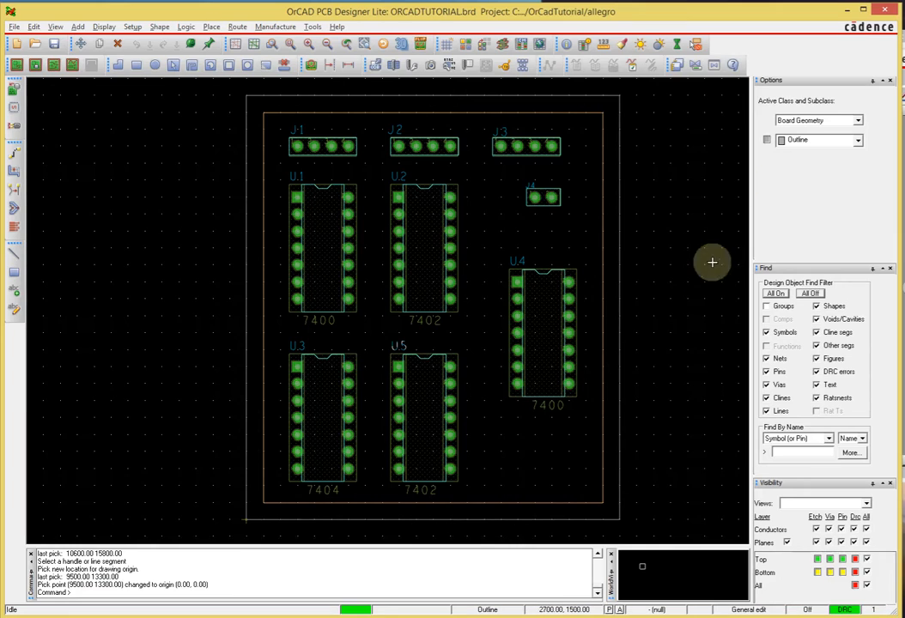
# Clear the selection of the U5 label and start manual placement
pyautogui.click(15, 91)
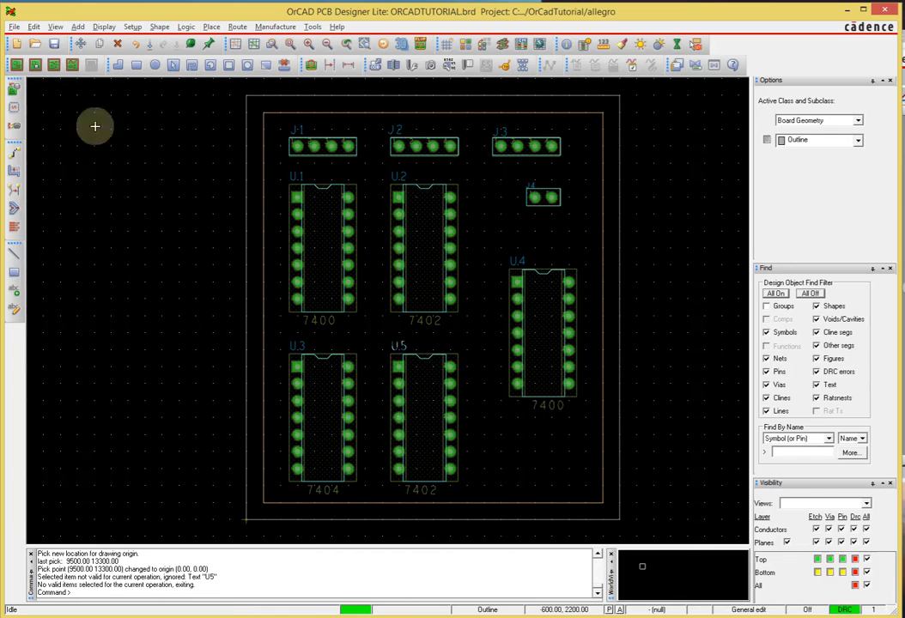
pyautogui.click(16, 91)
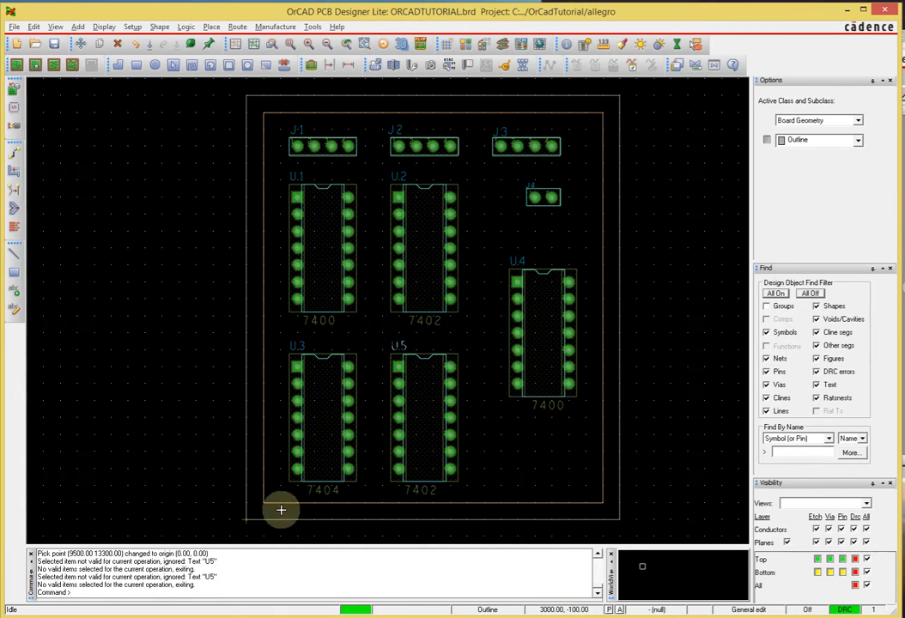
pyautogui.rightClick(125, 249)
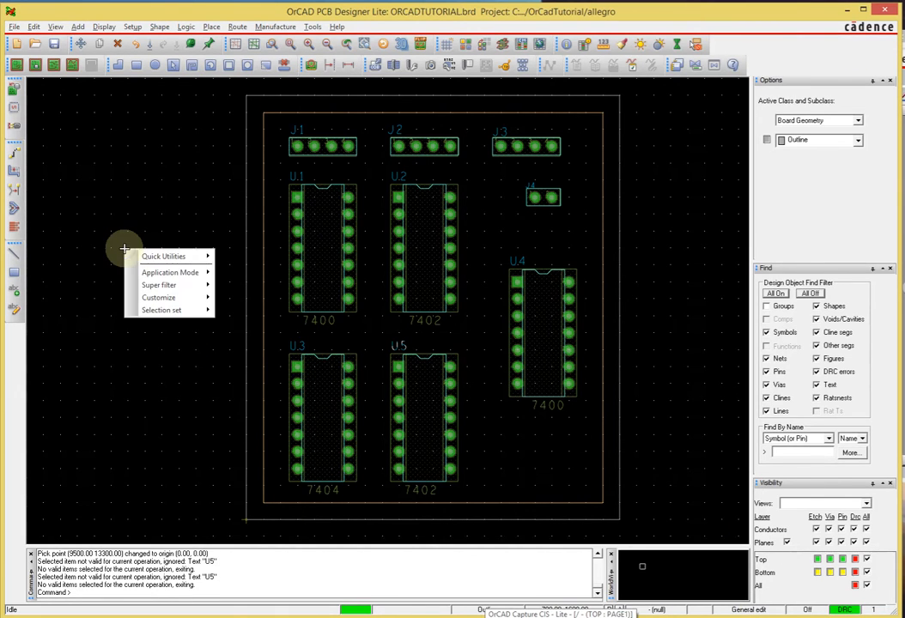
pyautogui.click(105, 196)
pyautogui.click(15, 91)
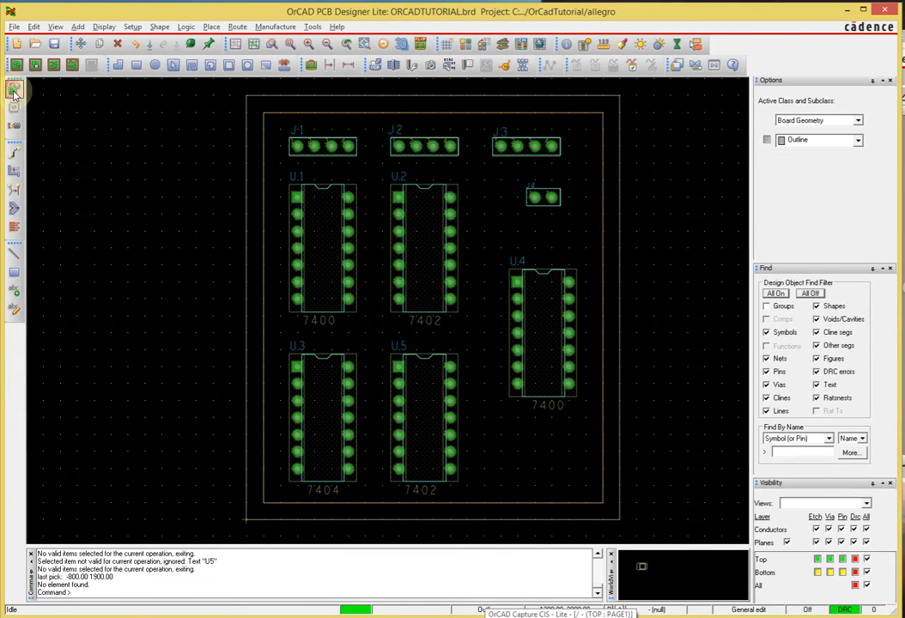
# Include library definitions in the placement list and expand its mechanical symbols
pyautogui.moveTo(592, 120); pyautogui.dragTo(682, 142)
pyautogui.click(679, 175)
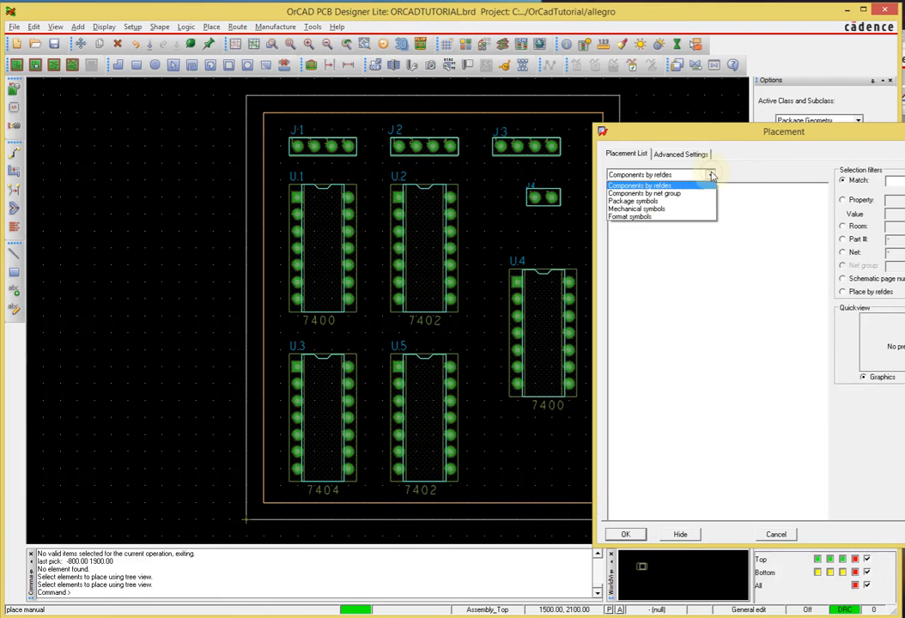
pyautogui.click(656, 210)
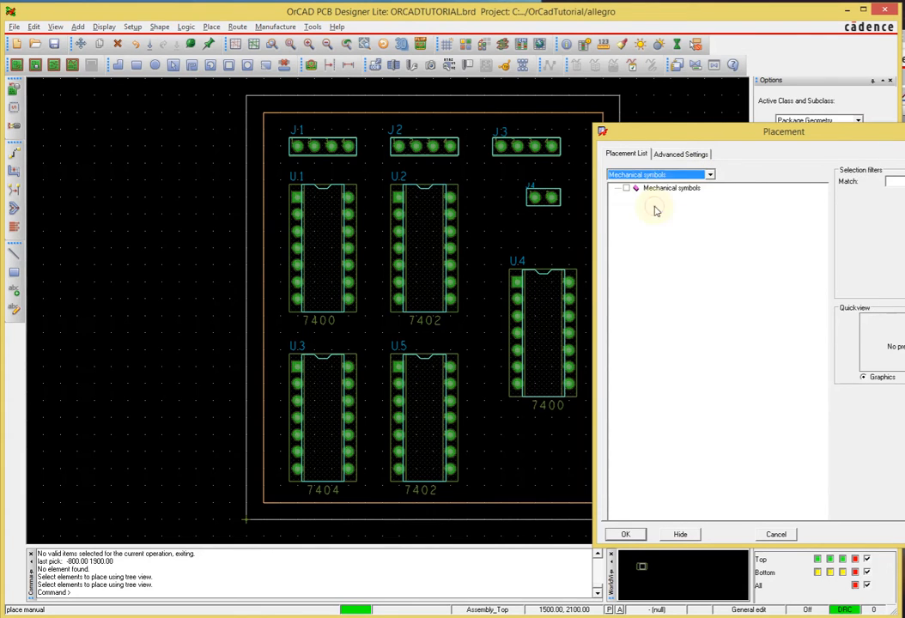
pyautogui.click(680, 156)
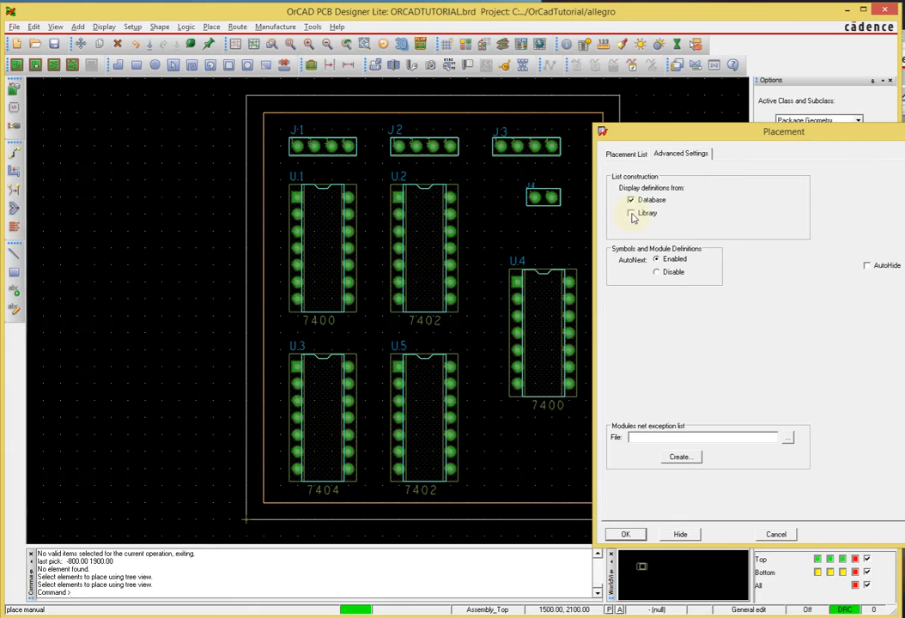
pyautogui.click(628, 154)
pyautogui.click(615, 188)
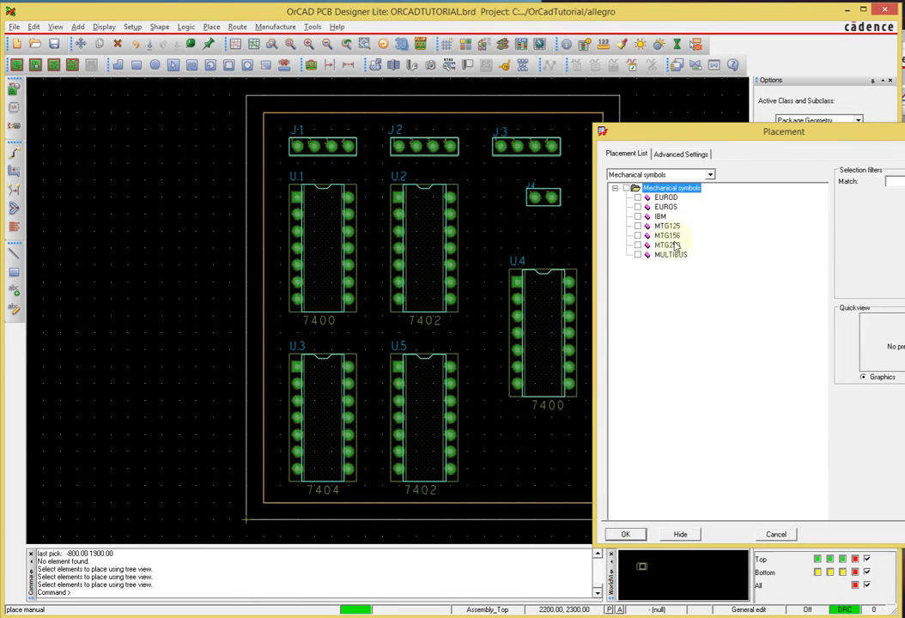
pyautogui.moveTo(676, 135); pyautogui.dragTo(744, 124)
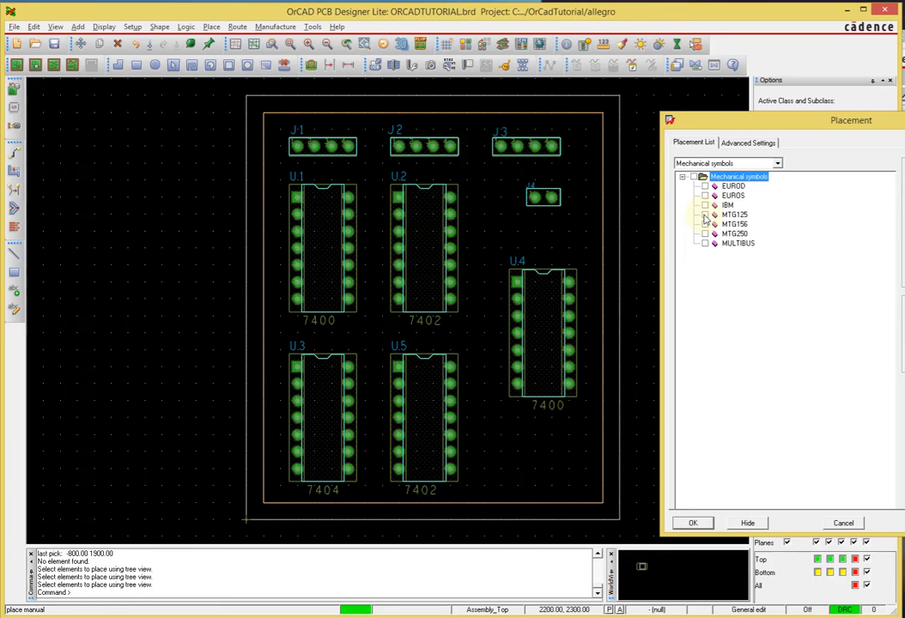
pyautogui.click(705, 215)
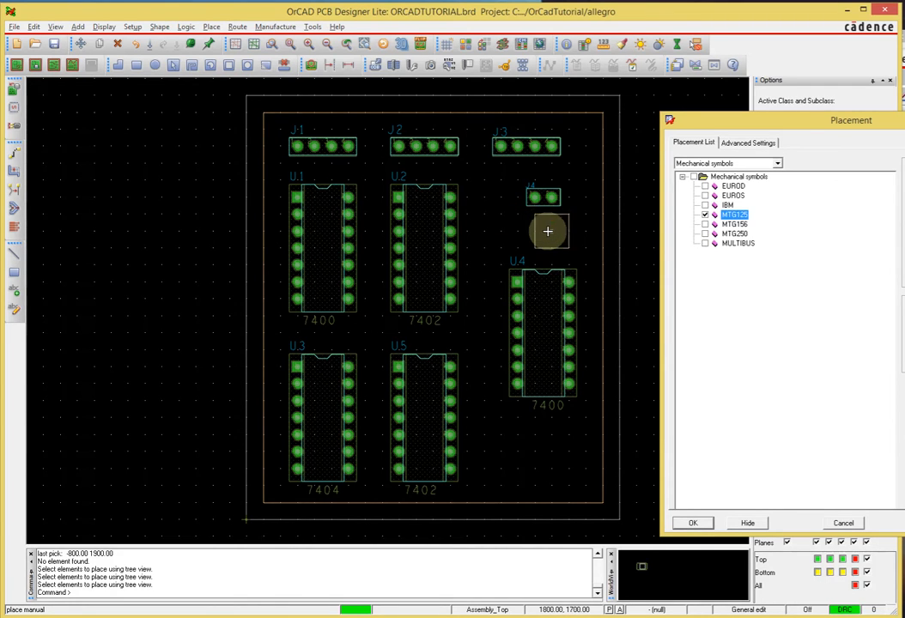
pyautogui.press('Escape')
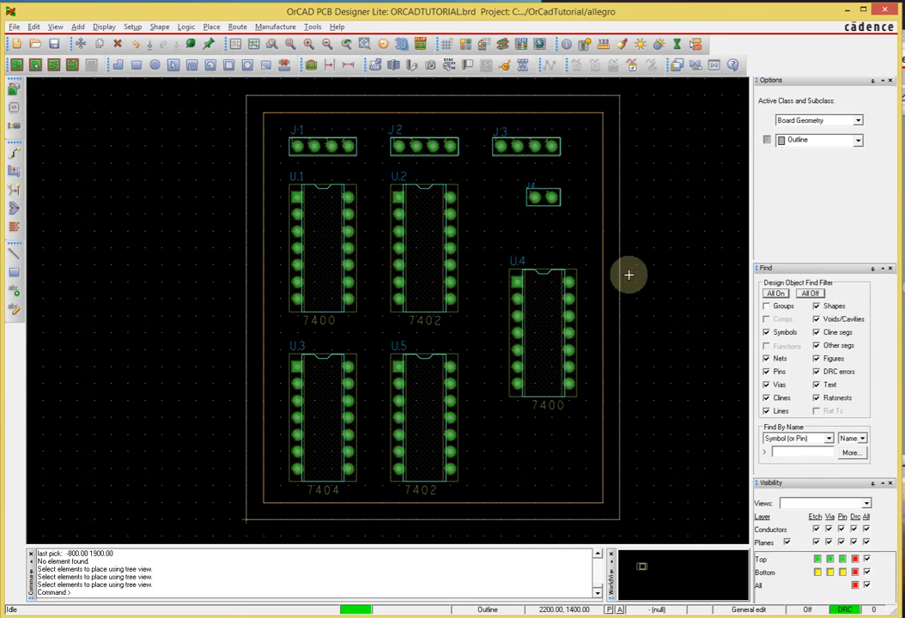
# Try to edit the board outline at its left, upper and right edges, and try to move it to a new location
pyautogui.click(56, 28)
pyautogui.moveTo(133, 28)
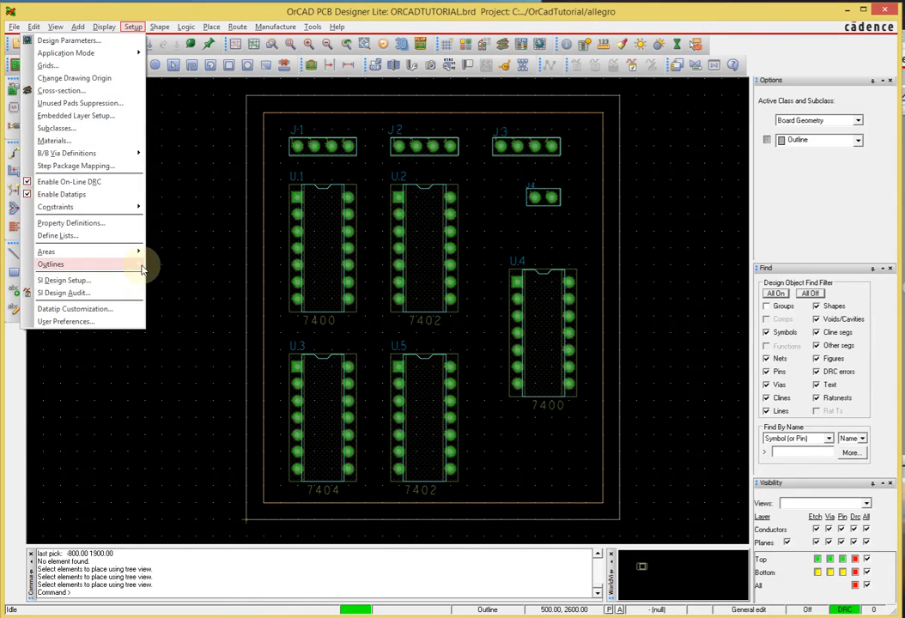
pyautogui.moveTo(143, 270)
pyautogui.click(215, 277)
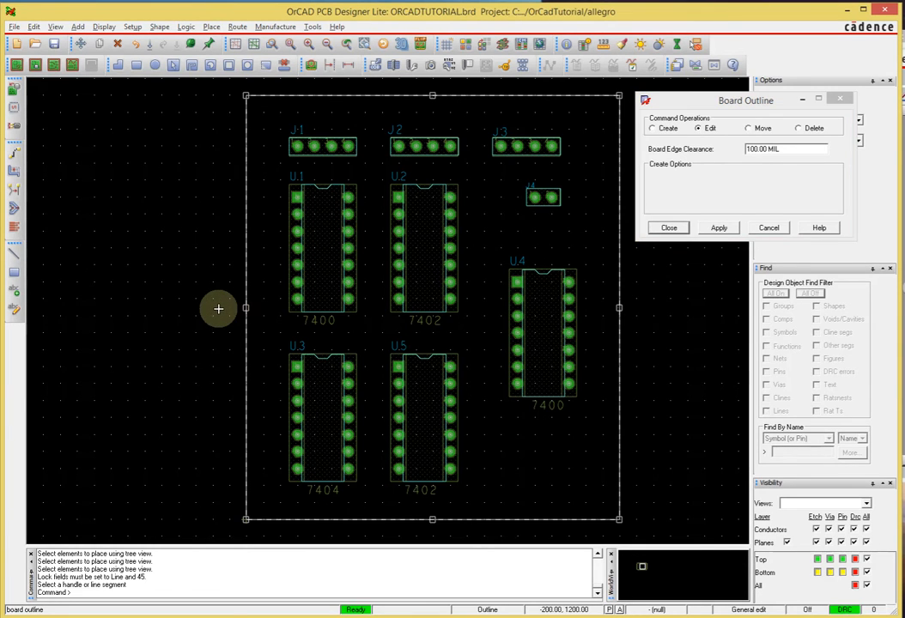
pyautogui.click(220, 307)
pyautogui.click(243, 300)
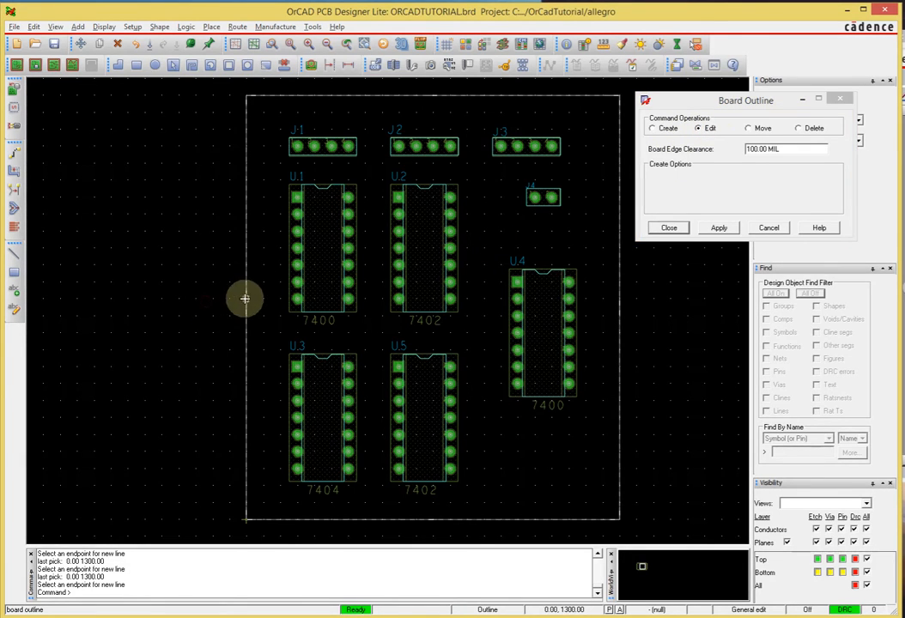
pyautogui.click(438, 95)
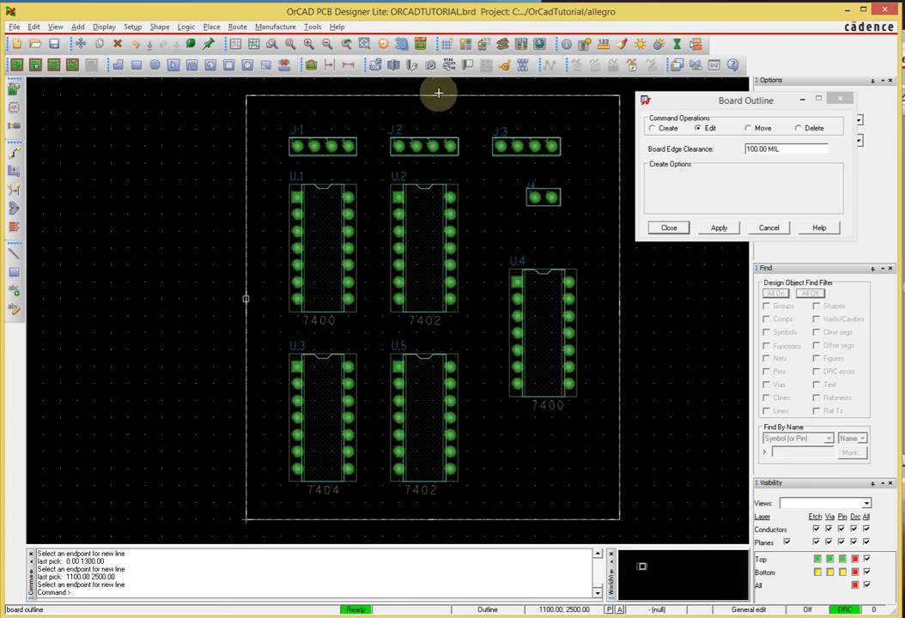
pyautogui.click(623, 296)
pyautogui.click(756, 129)
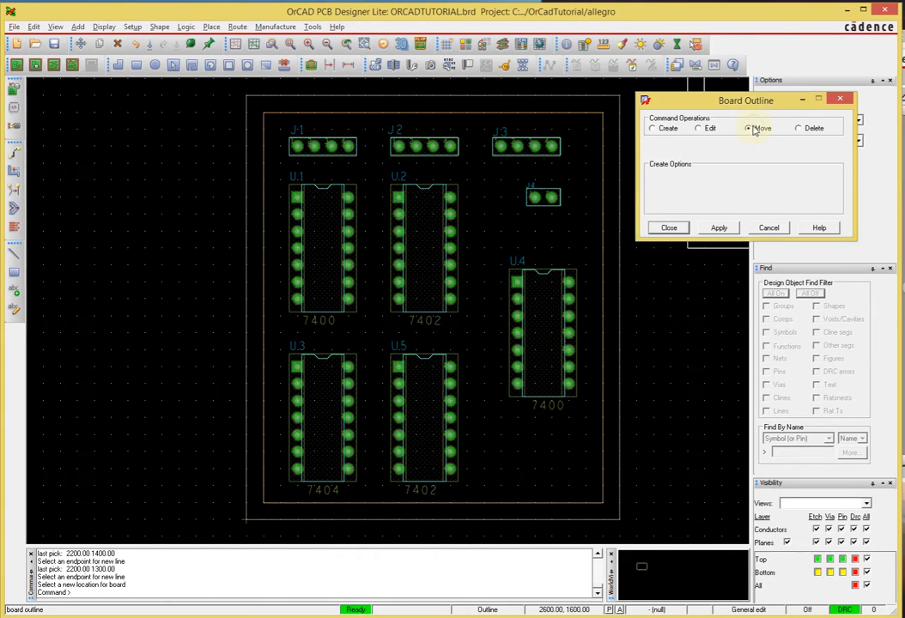
pyautogui.click(226, 496)
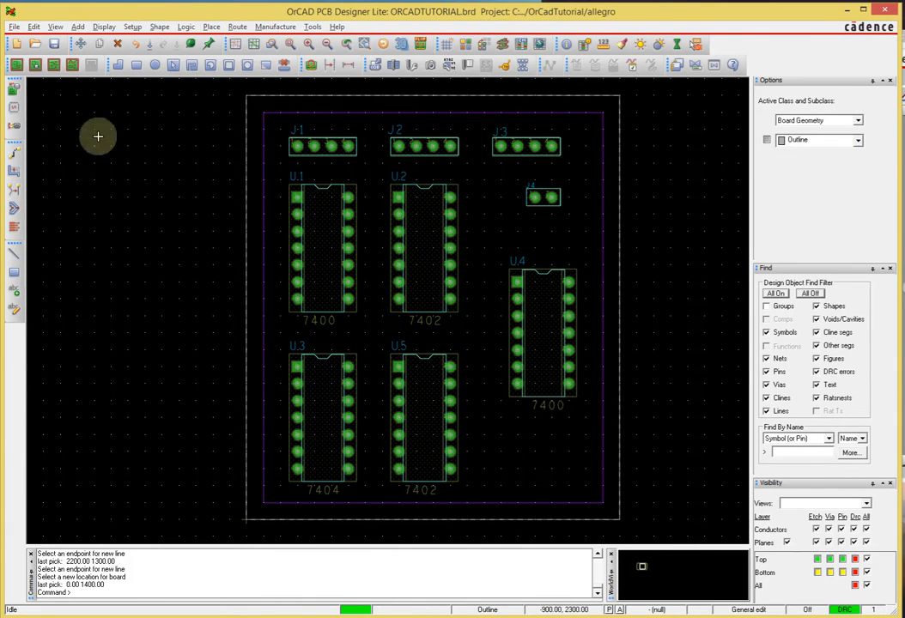
# Try to notch the board outline's left edge between y 1200 and 1400, about 100 mil inward, and cancel the outline editing
pyautogui.click(132, 26)
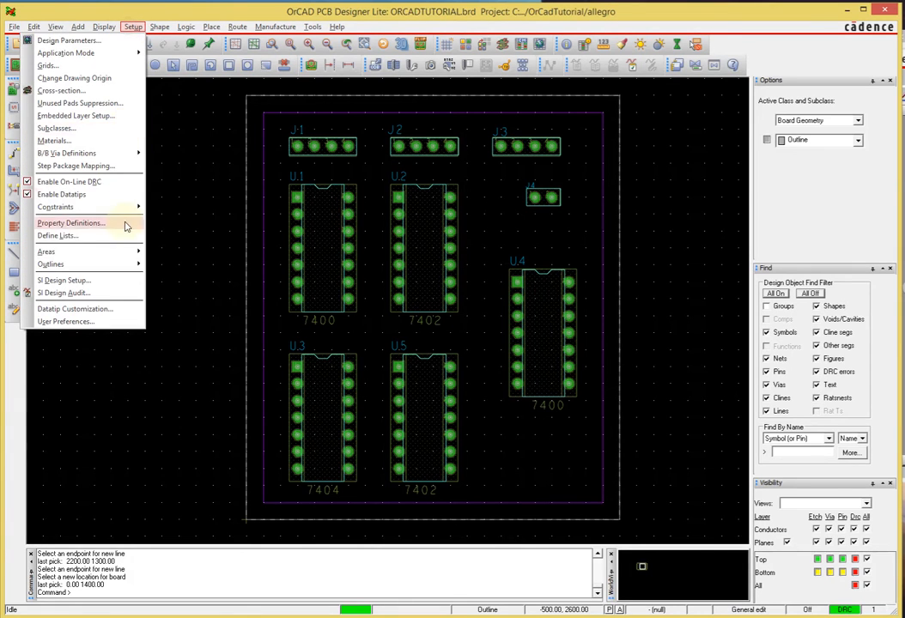
pyautogui.moveTo(129, 264)
pyautogui.click(213, 278)
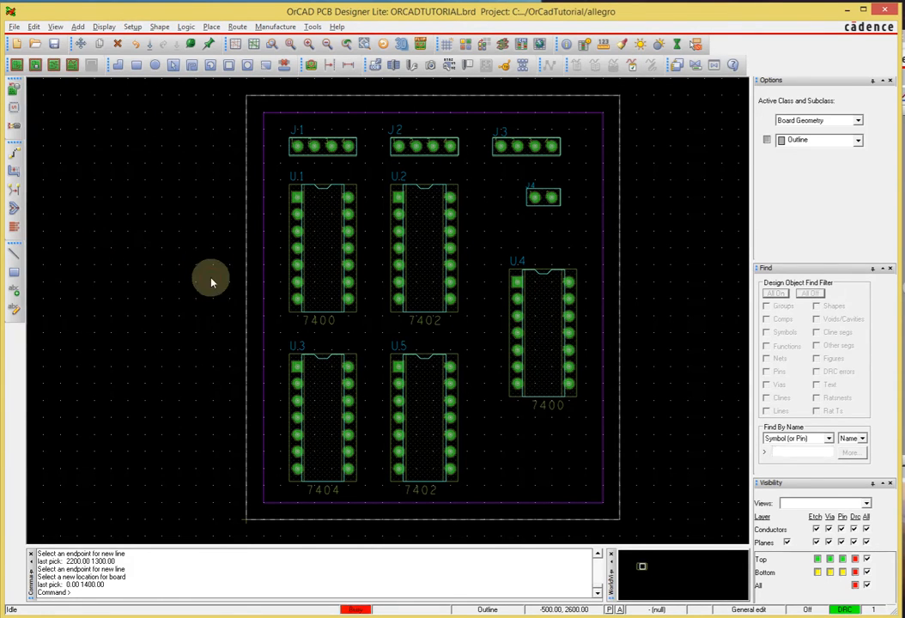
pyautogui.click(245, 309)
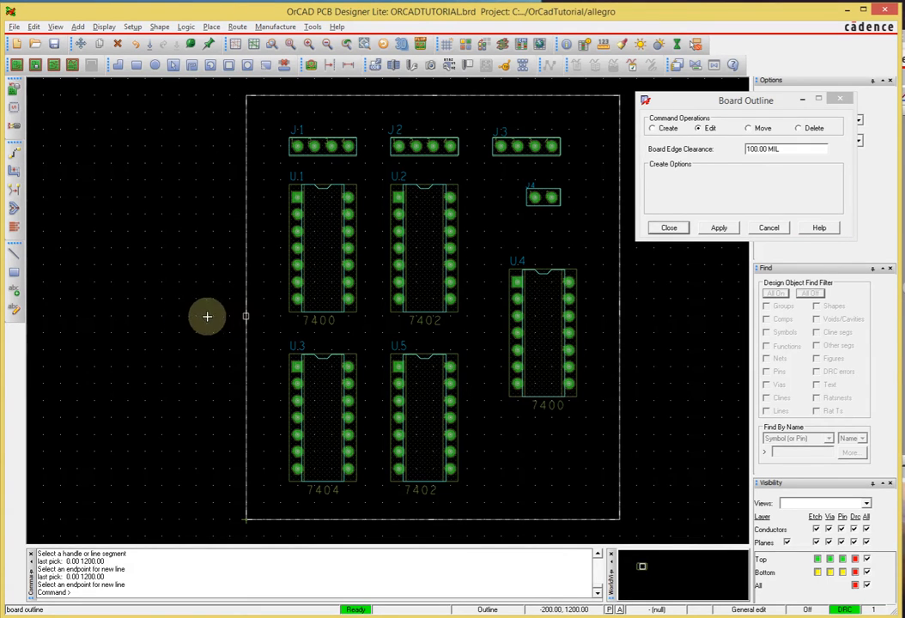
pyautogui.click(247, 284)
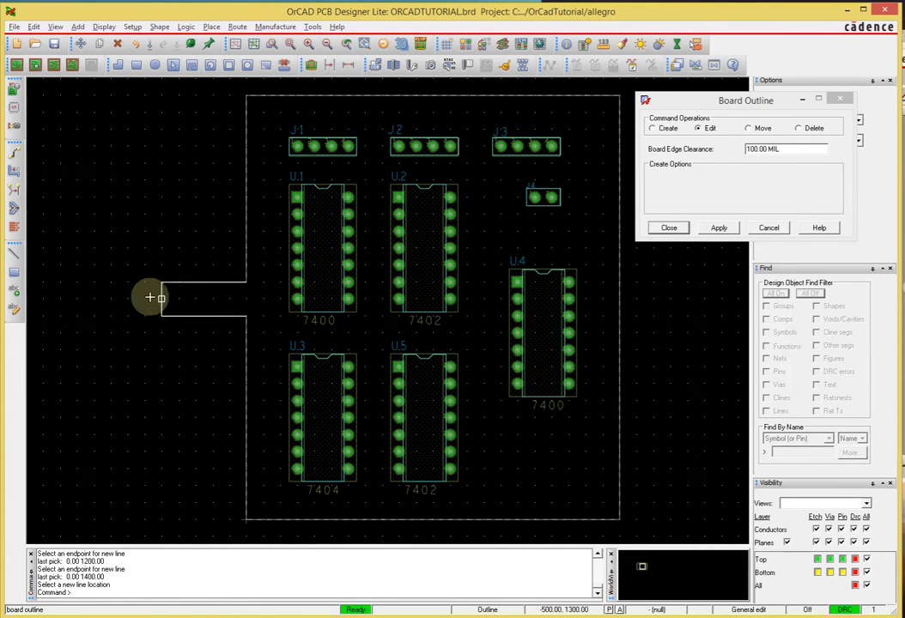
pyautogui.rightClick(228, 300)
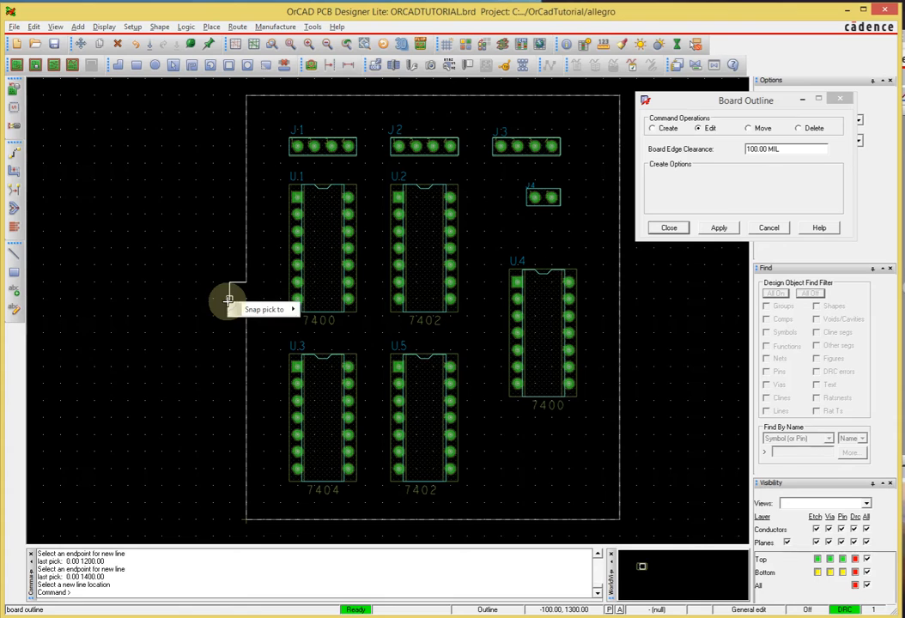
pyautogui.click(189, 264)
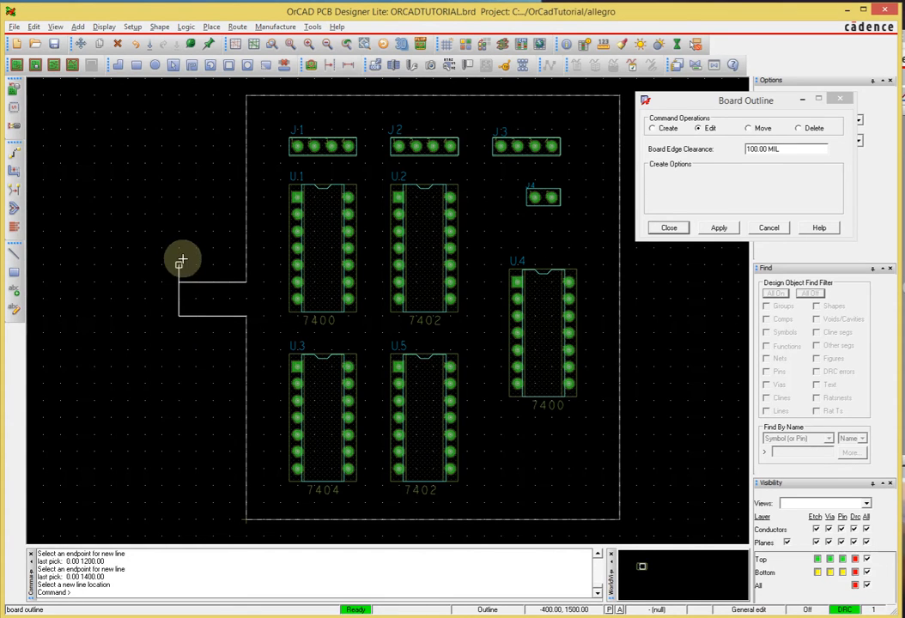
pyautogui.click(263, 316)
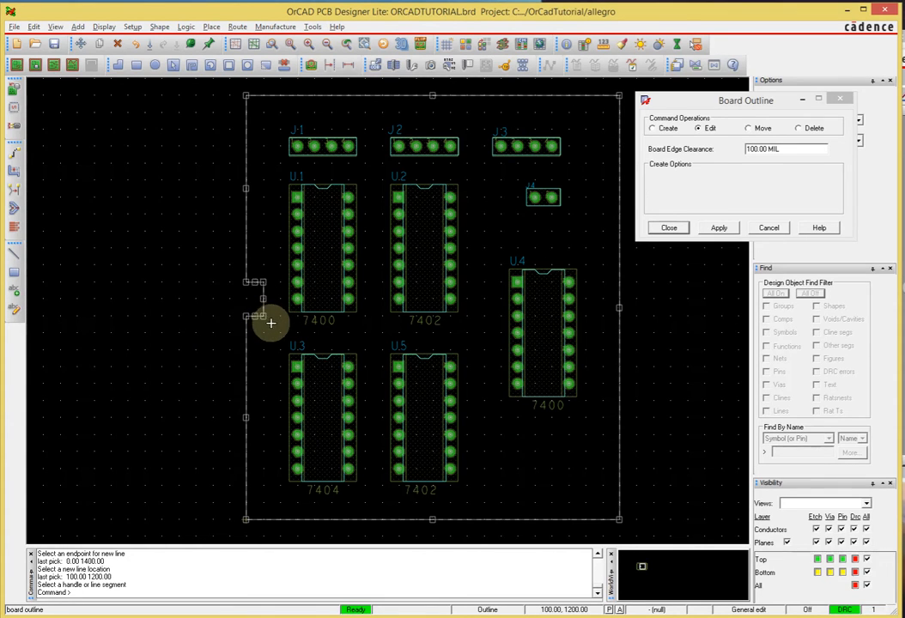
pyautogui.click(768, 228)
# Try to pull the board outline's left edge between y 1200 and 1500 outward to about x -600, and cancel the outline editing
pyautogui.click(104, 26)
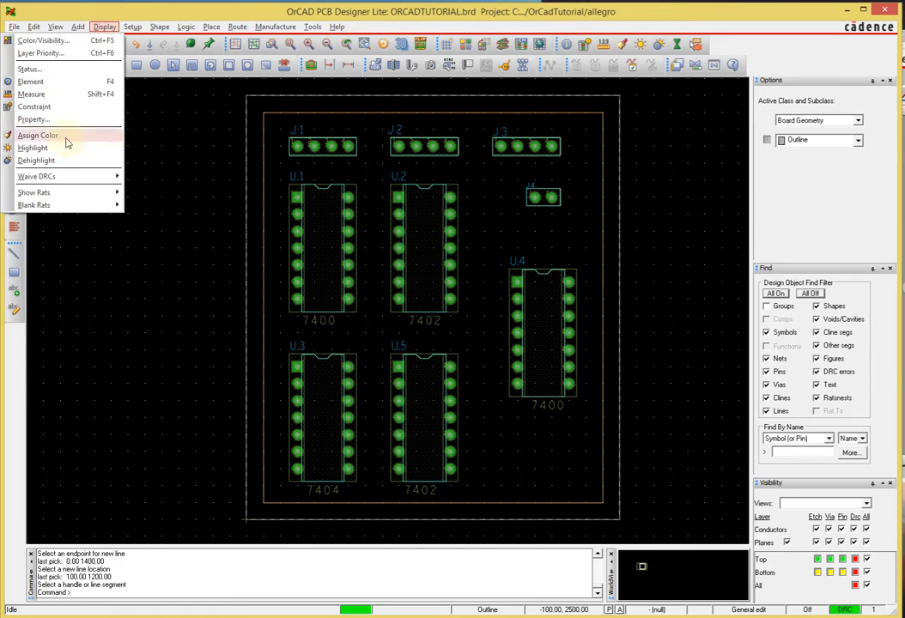
pyautogui.click(133, 26)
pyautogui.click(133, 27)
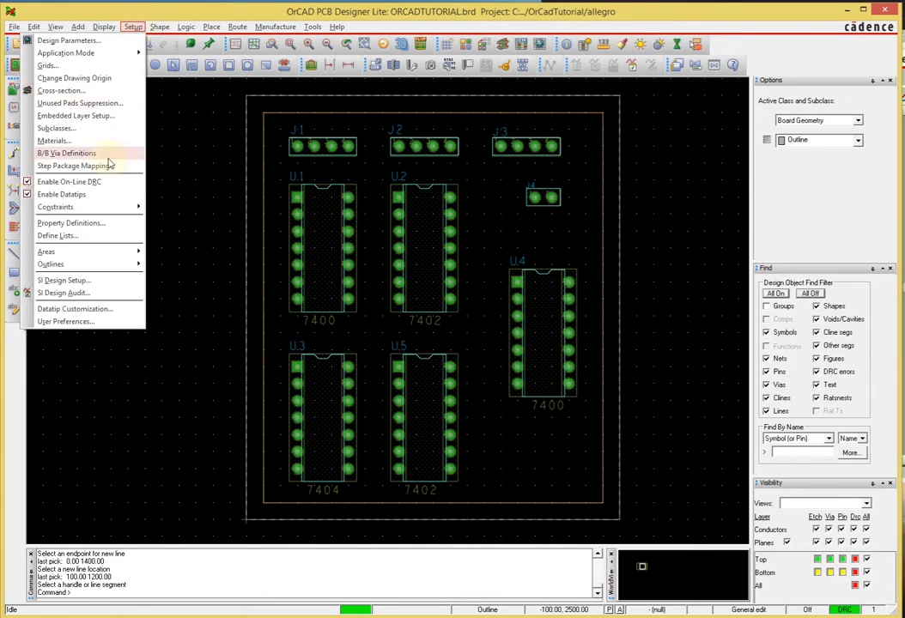
pyautogui.moveTo(111, 263)
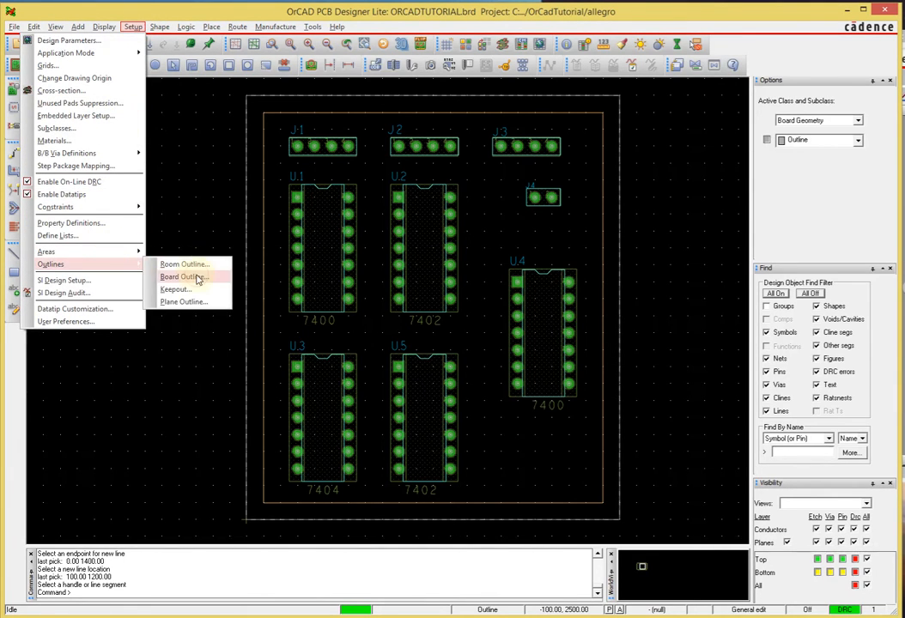
pyautogui.click(183, 277)
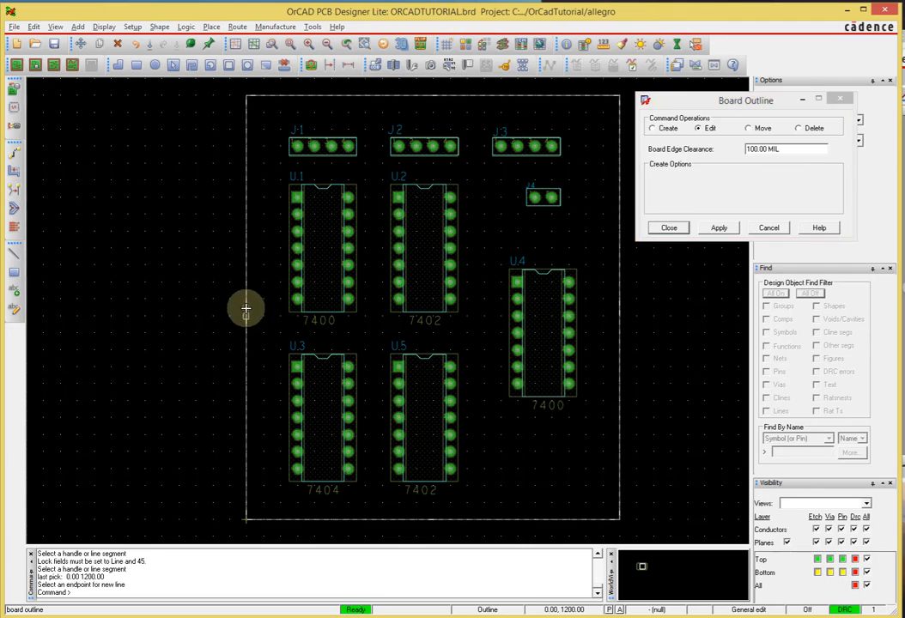
pyautogui.click(245, 264)
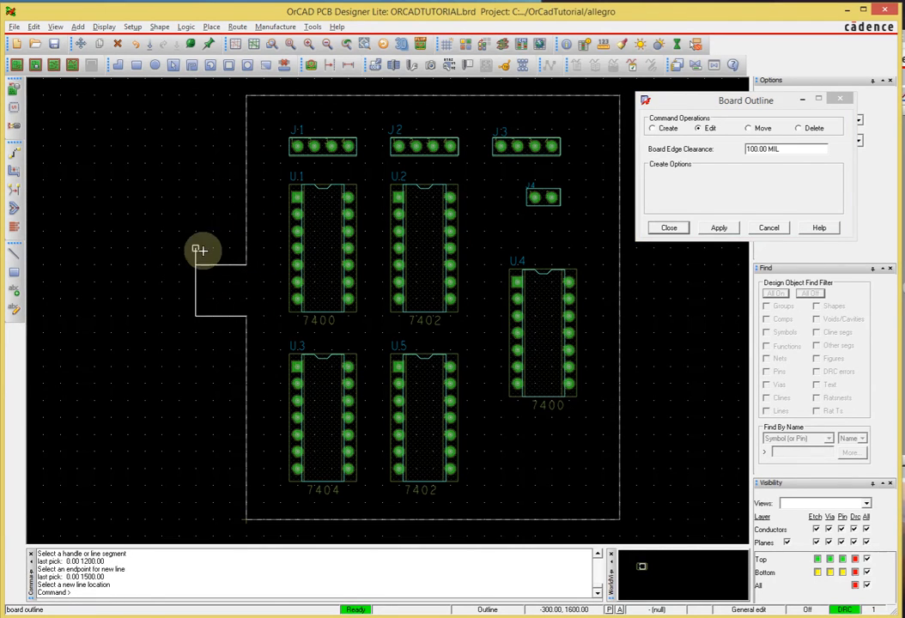
pyautogui.rightClick(180, 265)
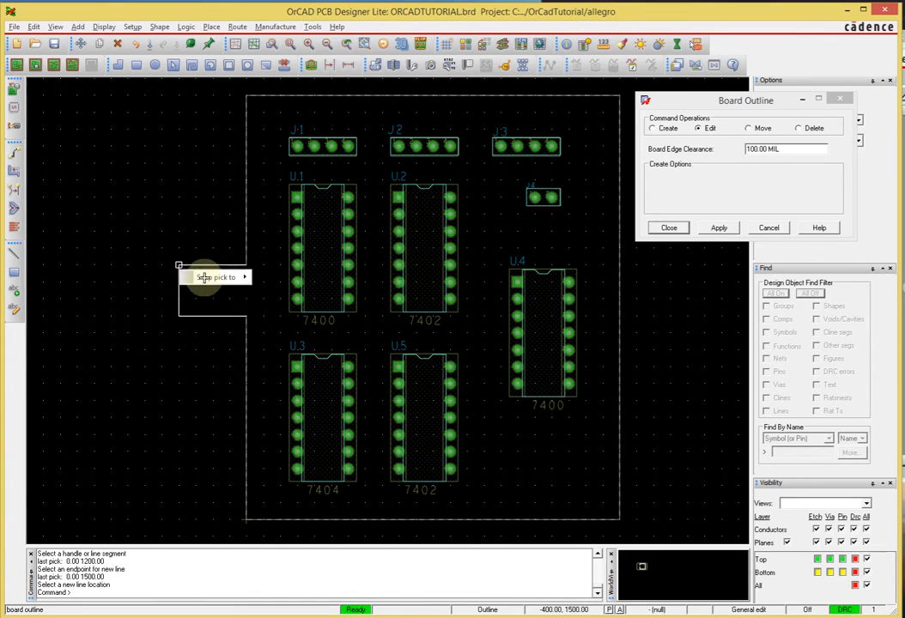
pyautogui.click(144, 219)
pyautogui.click(769, 228)
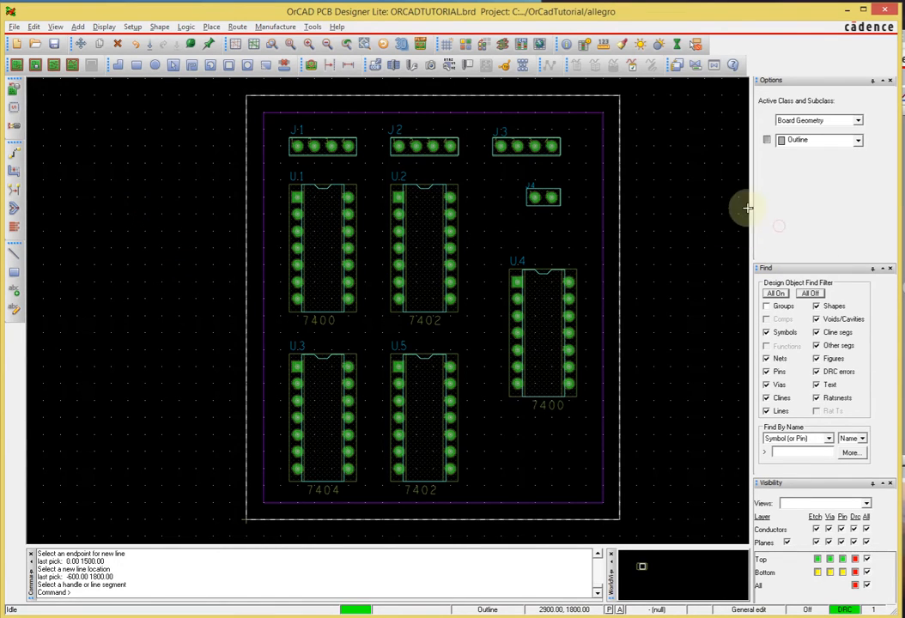
# Delete the existing board outline and the package keepin rectangle inside it
pyautogui.click(344, 95)
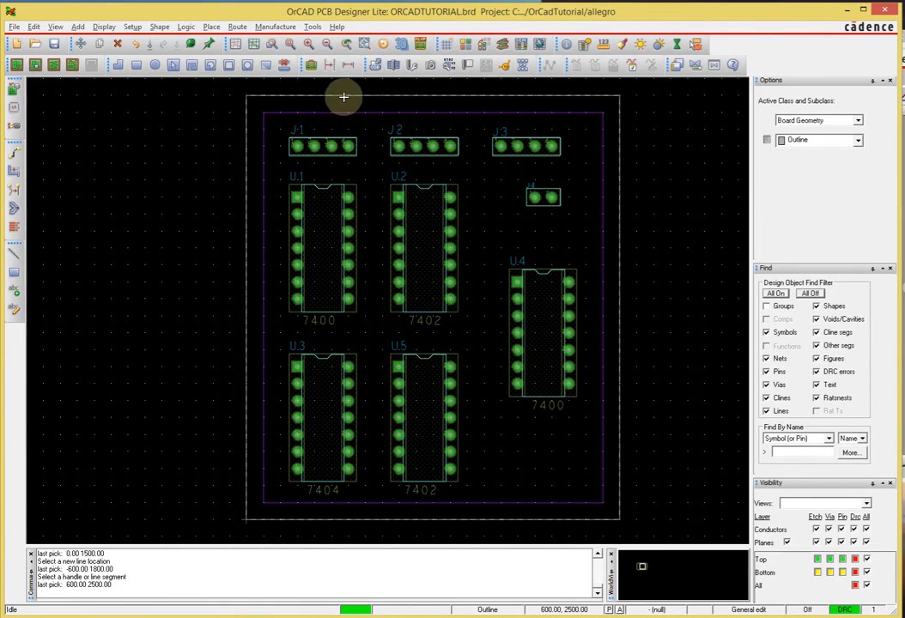
pyautogui.click(246, 141)
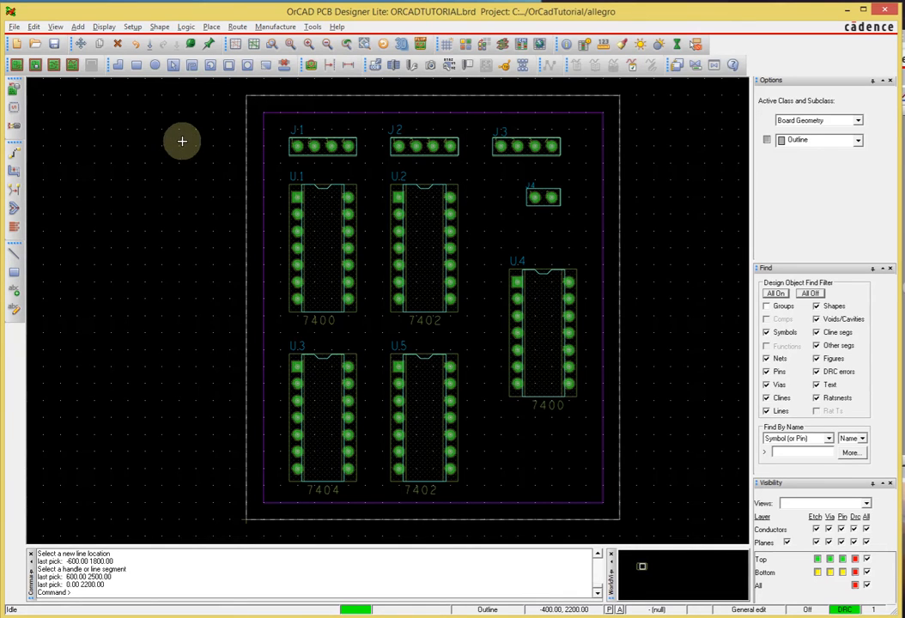
pyautogui.click(263, 200)
pyautogui.click(264, 200)
pyautogui.click(263, 200)
pyautogui.click(264, 200)
pyautogui.click(263, 201)
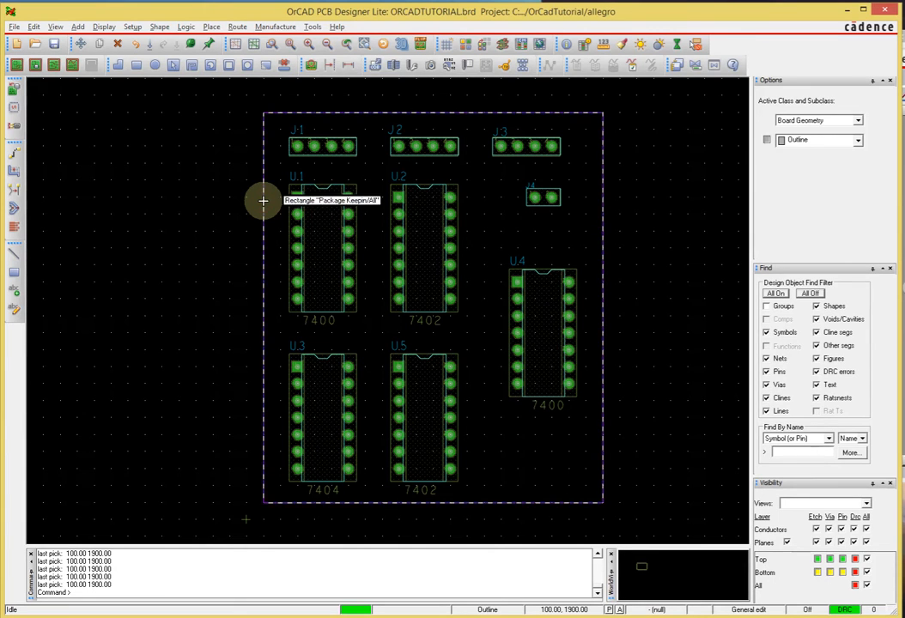
pyautogui.press('Delete')
pyautogui.click(222, 200)
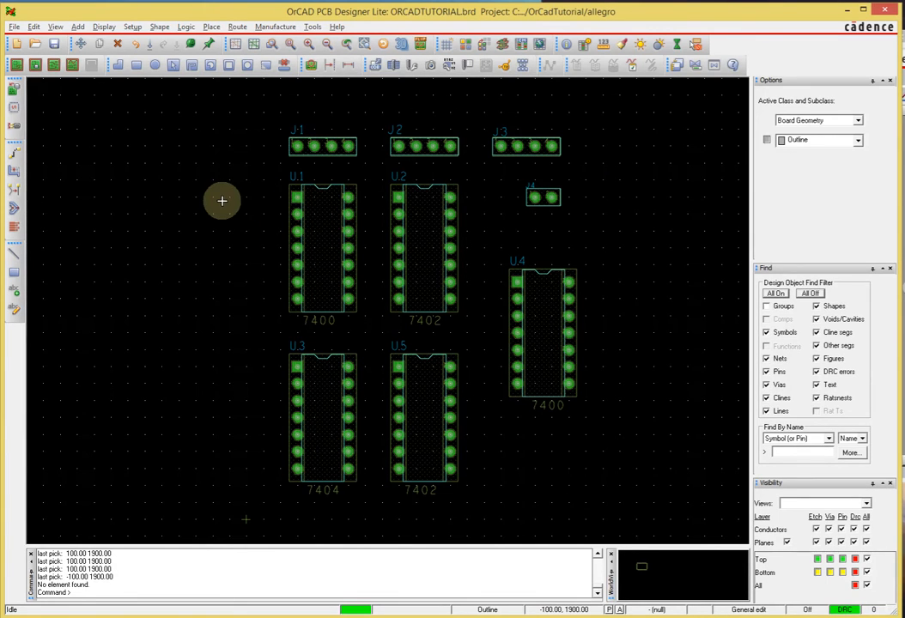
pyautogui.click(201, 199)
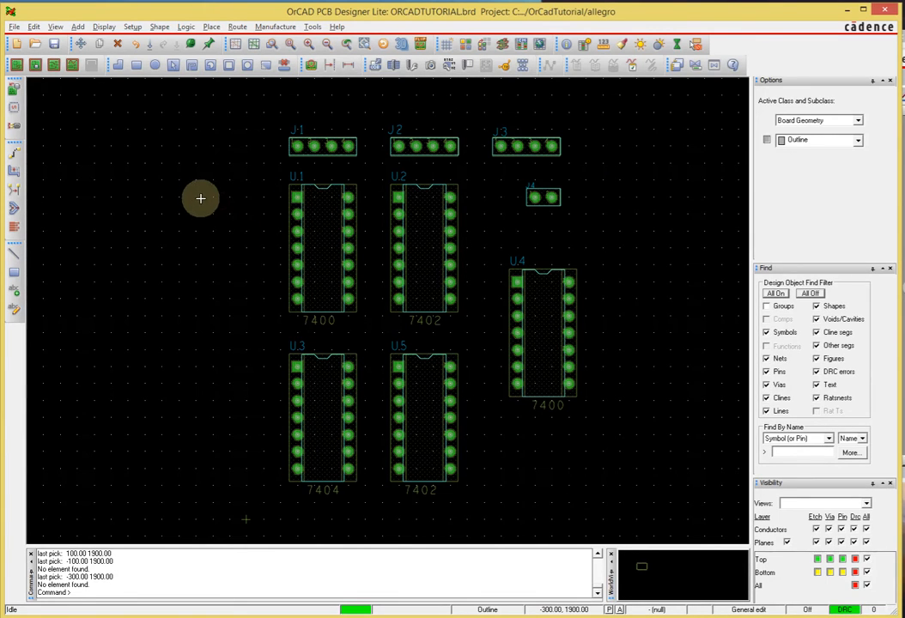
# Try to create a rectangular board outline around all components from (-100, 2500) to (2200, -100) mil, and close the Board Outline dialog
pyautogui.click(104, 27)
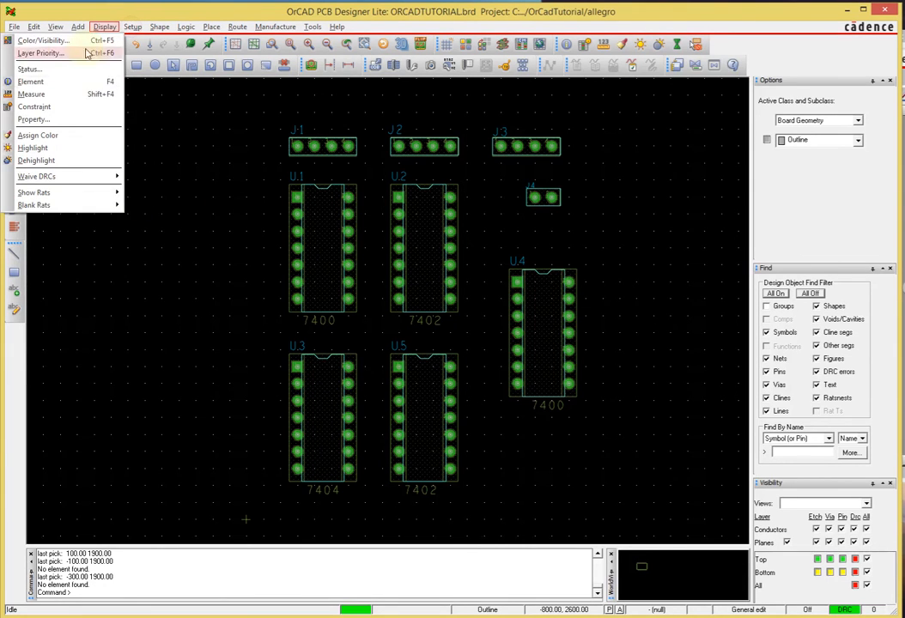
pyautogui.moveTo(133, 27)
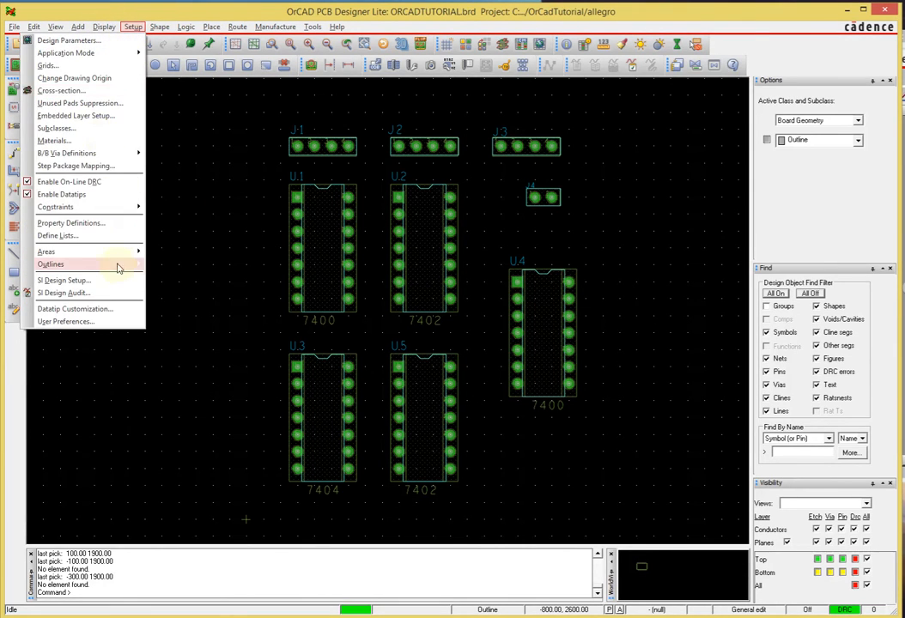
pyautogui.moveTo(120, 265)
pyautogui.click(176, 276)
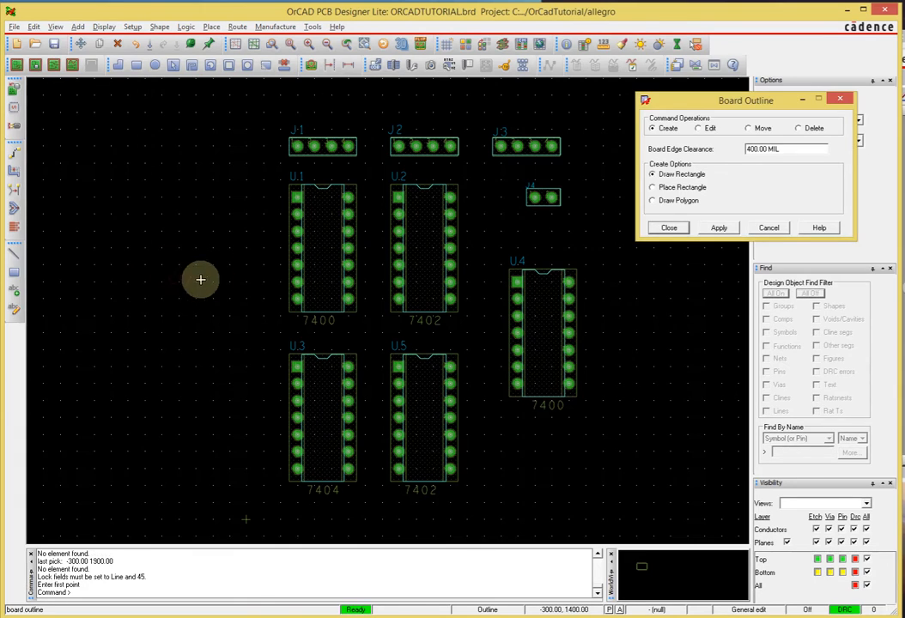
pyautogui.click(229, 95)
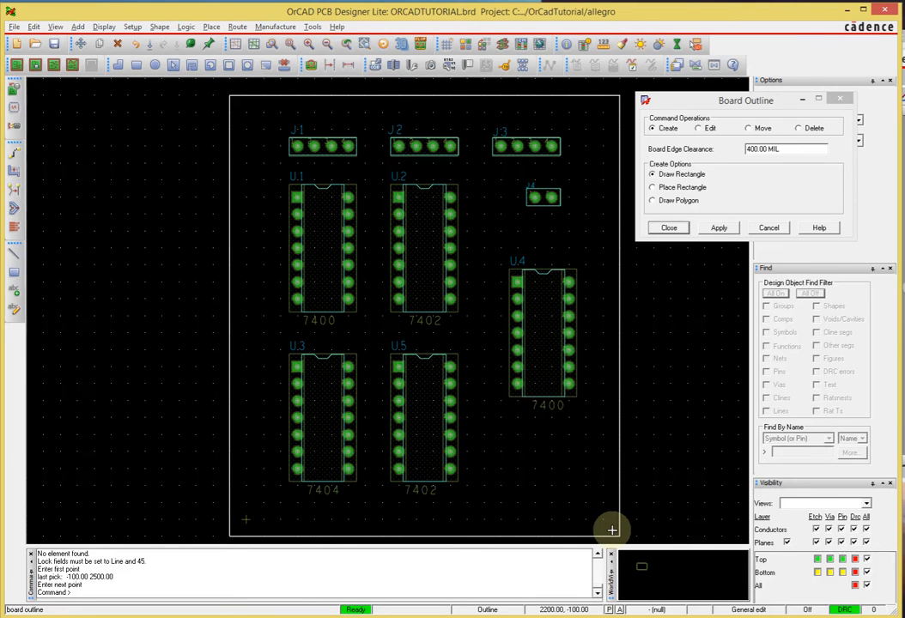
pyautogui.click(612, 530)
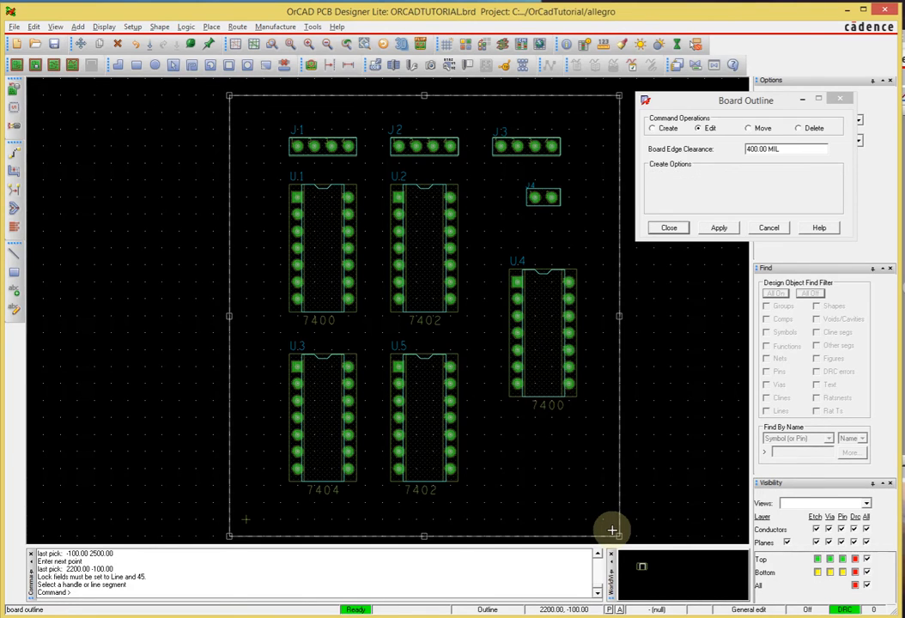
pyautogui.click(722, 228)
pyautogui.click(528, 342)
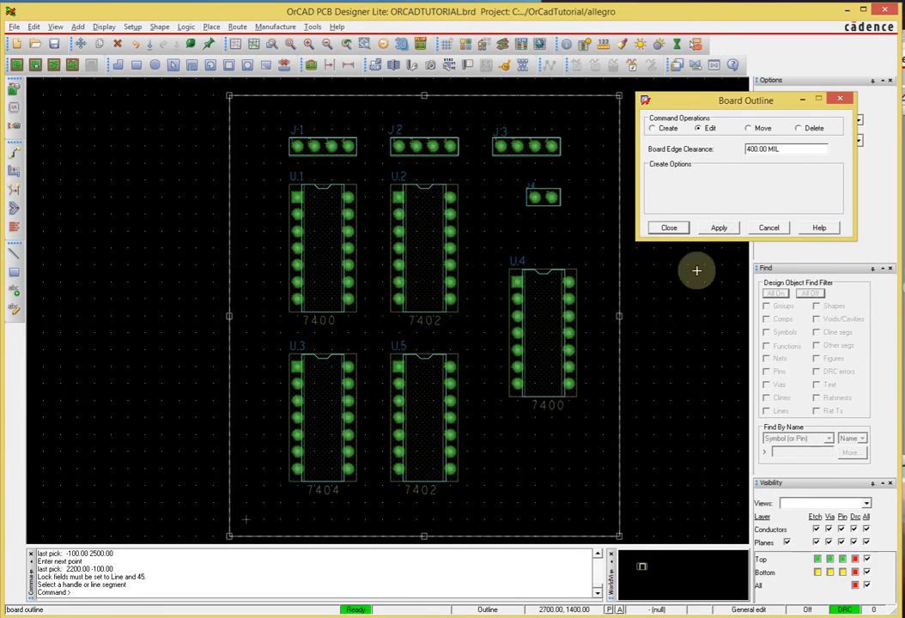
pyautogui.click(673, 229)
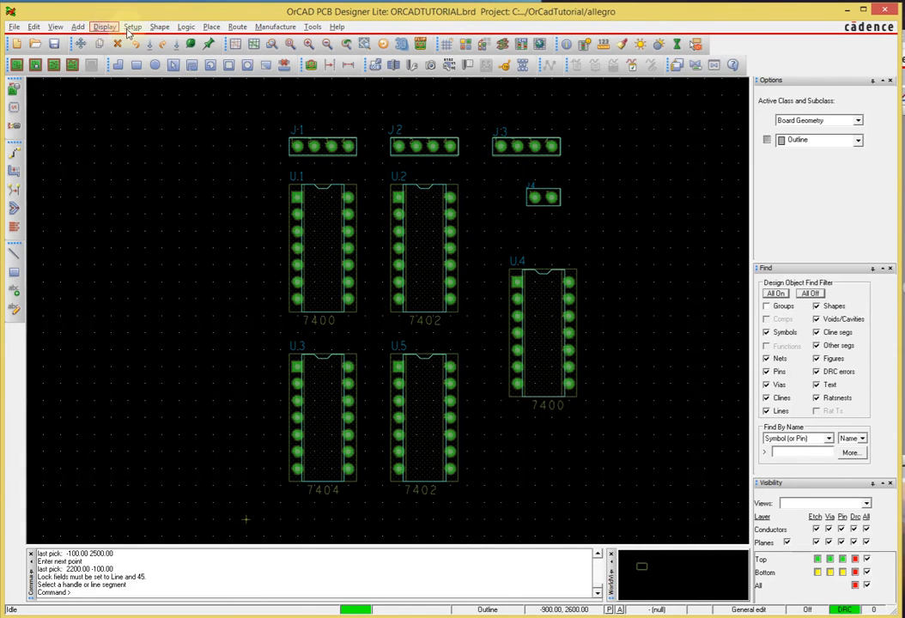
# Create a rectangular board outline around all components from (-100, 2500) to (2300, -100) mil with a 100 mil board edge clearance
pyautogui.click(131, 28)
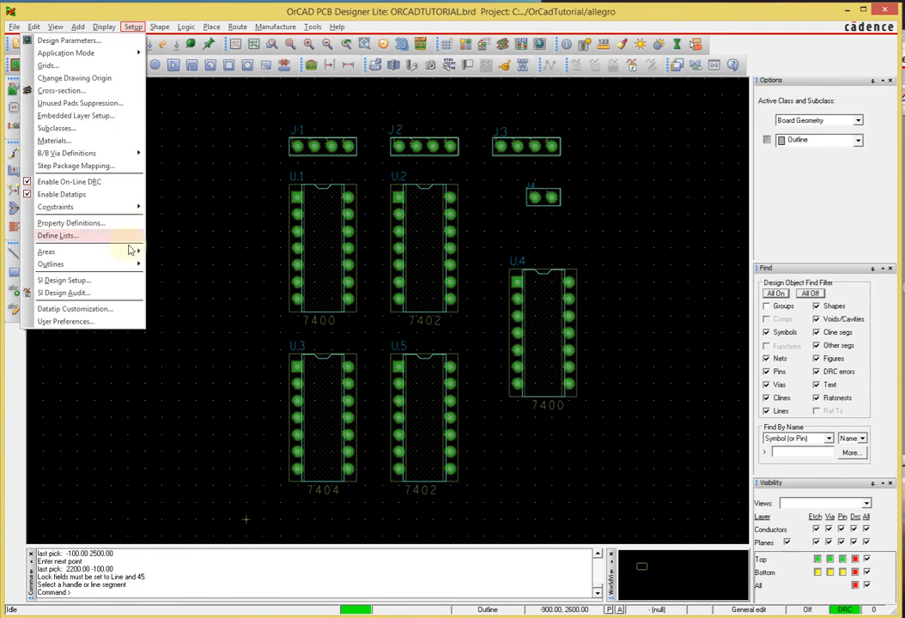
pyautogui.moveTo(122, 264)
pyautogui.click(176, 276)
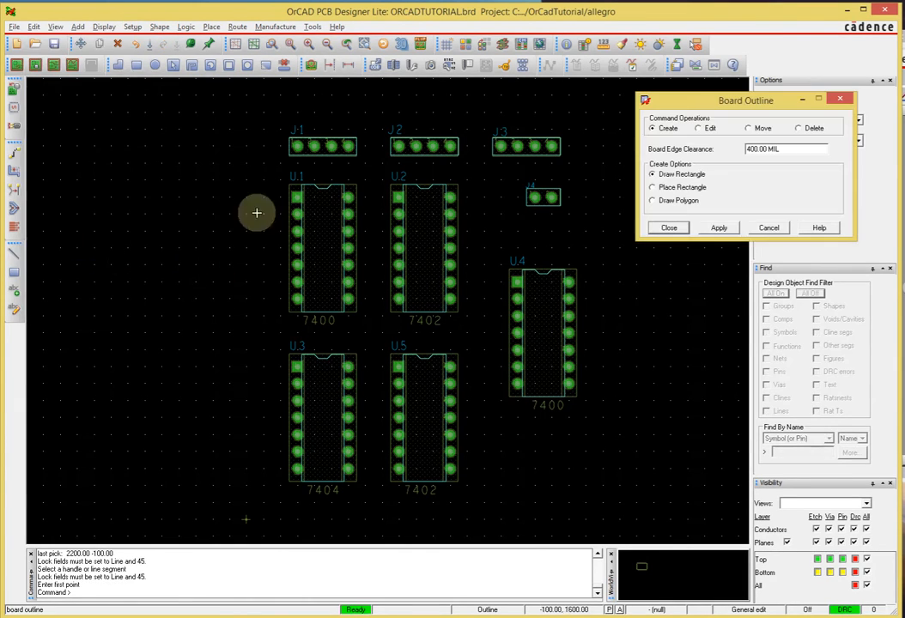
pyautogui.click(231, 94)
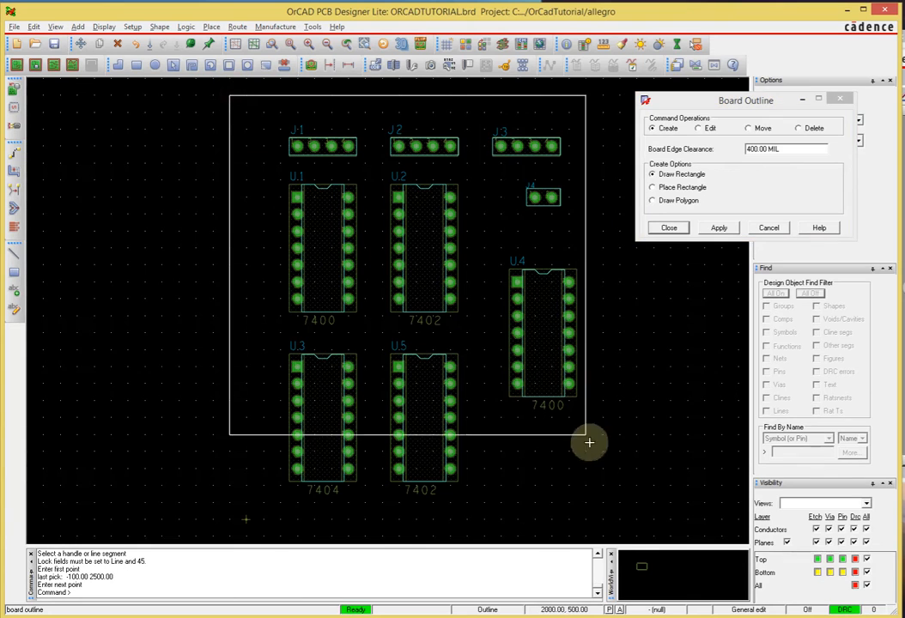
pyautogui.click(631, 532)
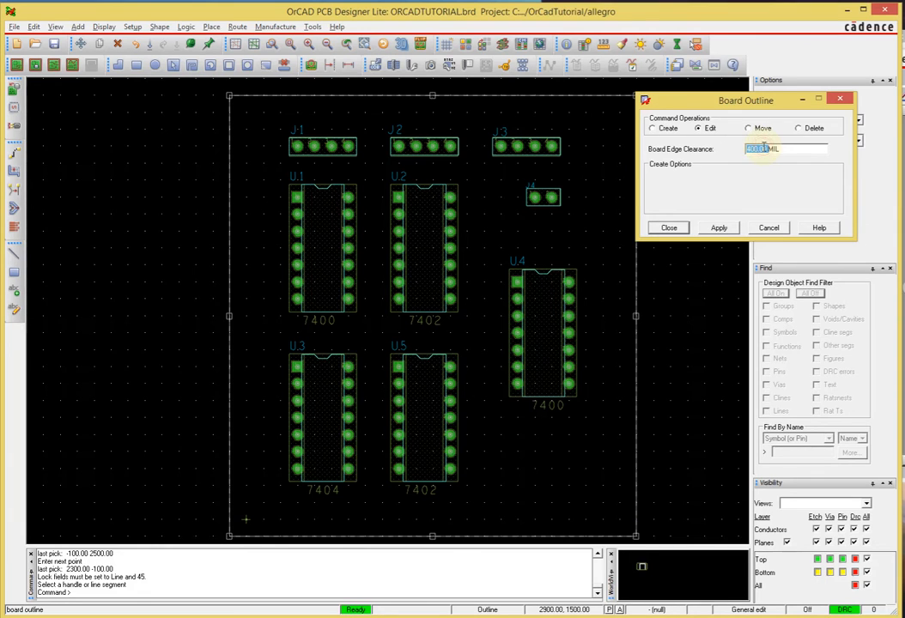
pyautogui.click(670, 227)
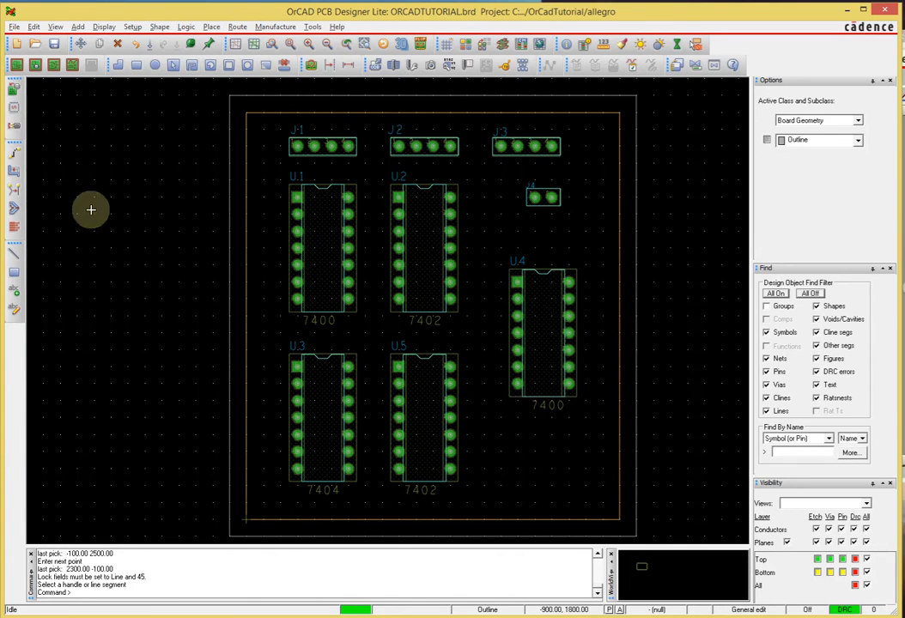
# Include library definitions in the manual placement list and expand the mechanical symbols
pyautogui.click(14, 88)
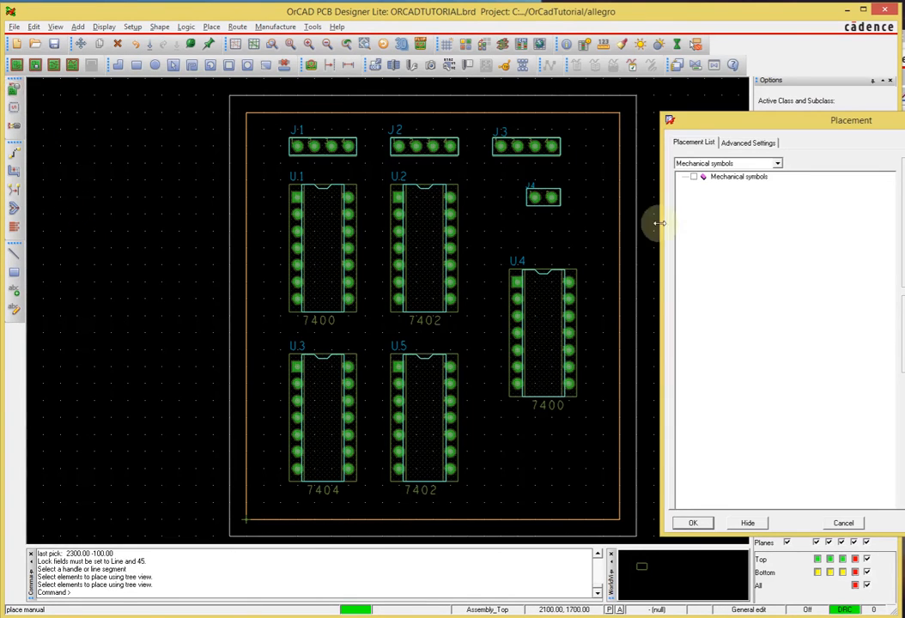
pyautogui.click(769, 145)
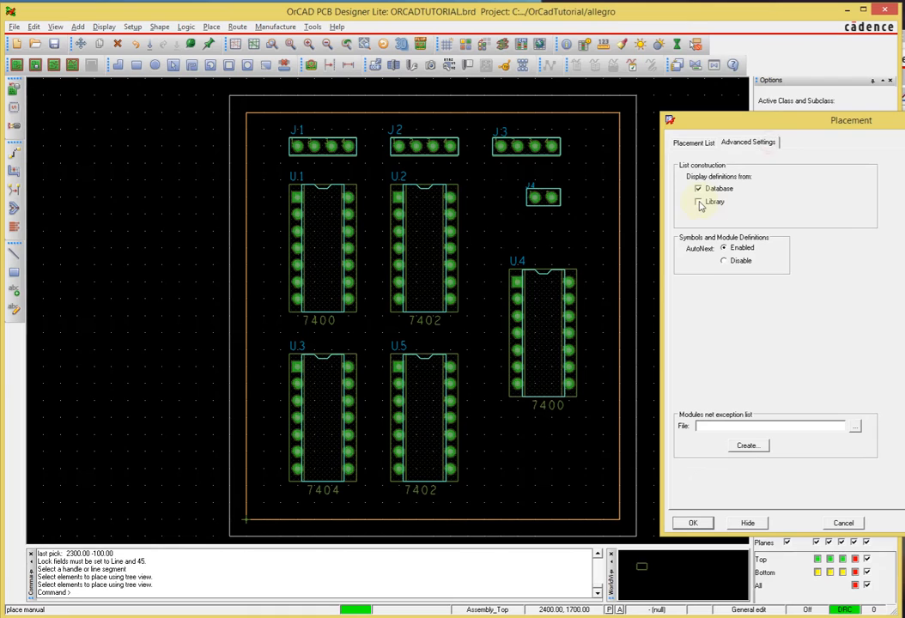
pyautogui.click(695, 142)
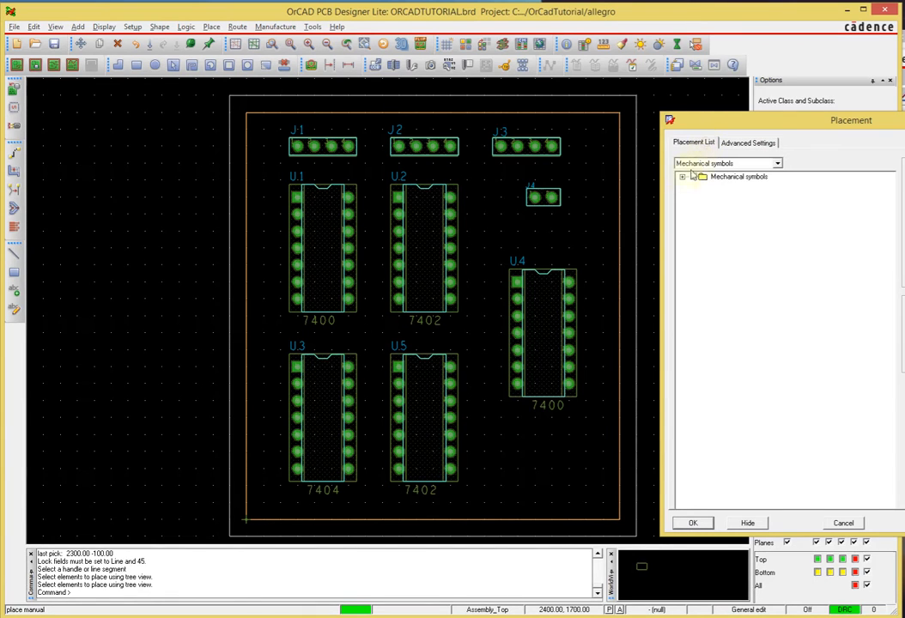
pyautogui.click(683, 177)
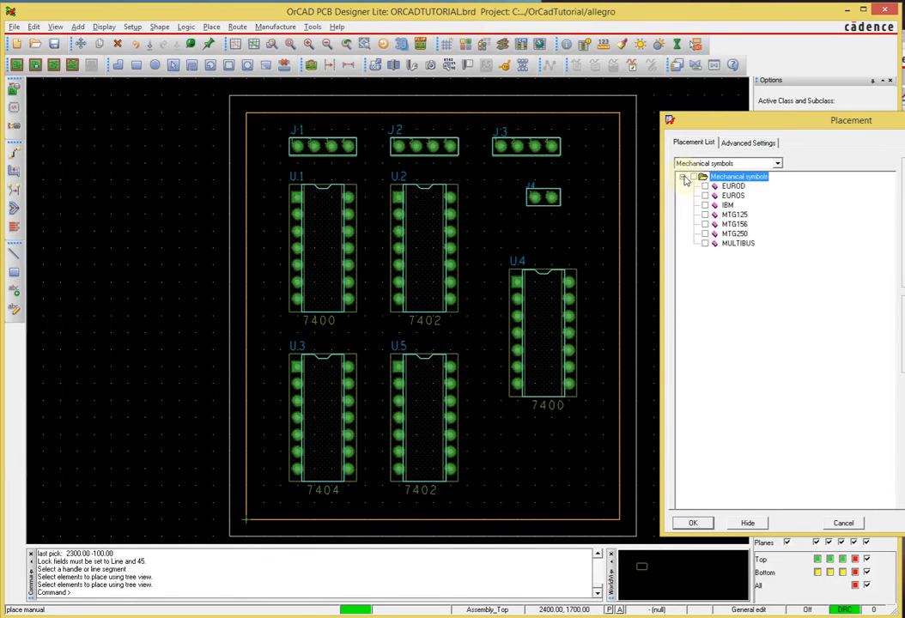
# Place MTG125 mounting holes in the board's four corners at (100, 2300), (2100, 2300), (2100, 100) and (100, 100), and finish placement
pyautogui.click(705, 214)
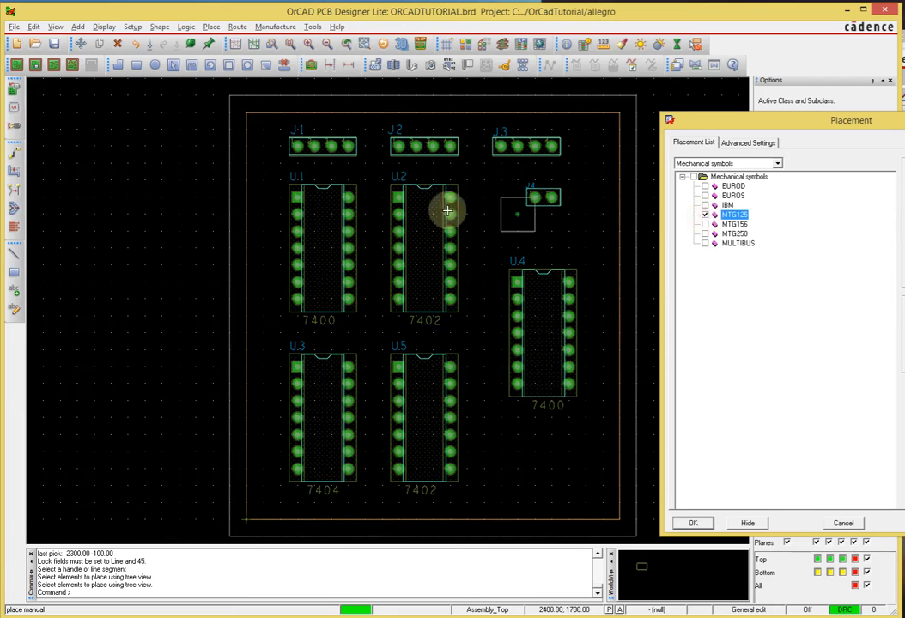
pyautogui.click(263, 132)
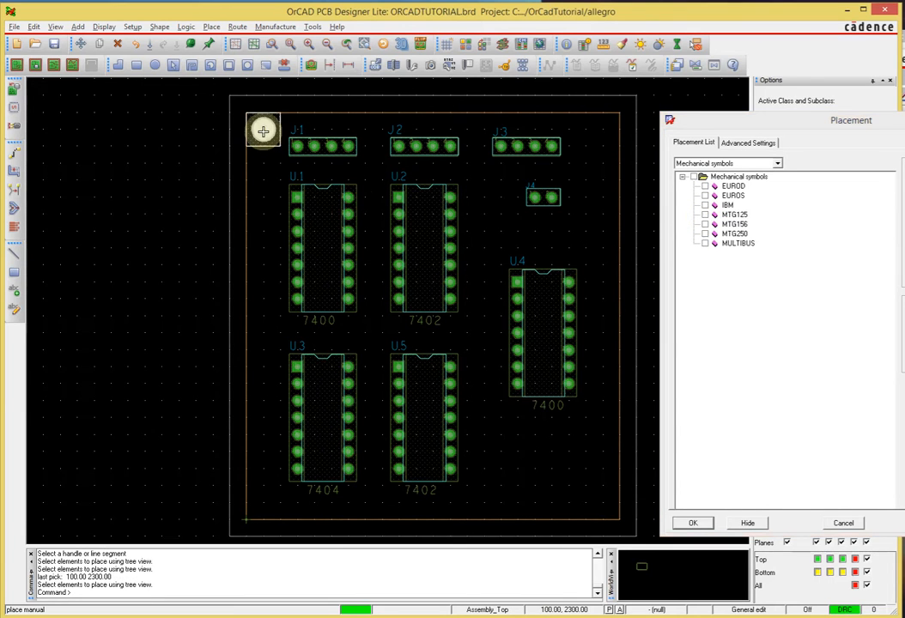
pyautogui.click(705, 215)
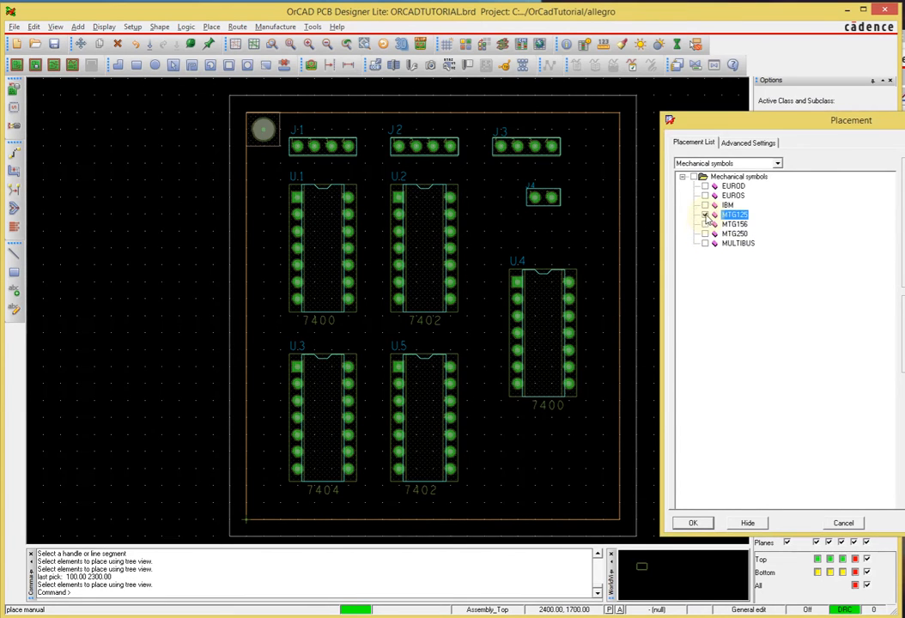
pyautogui.click(602, 130)
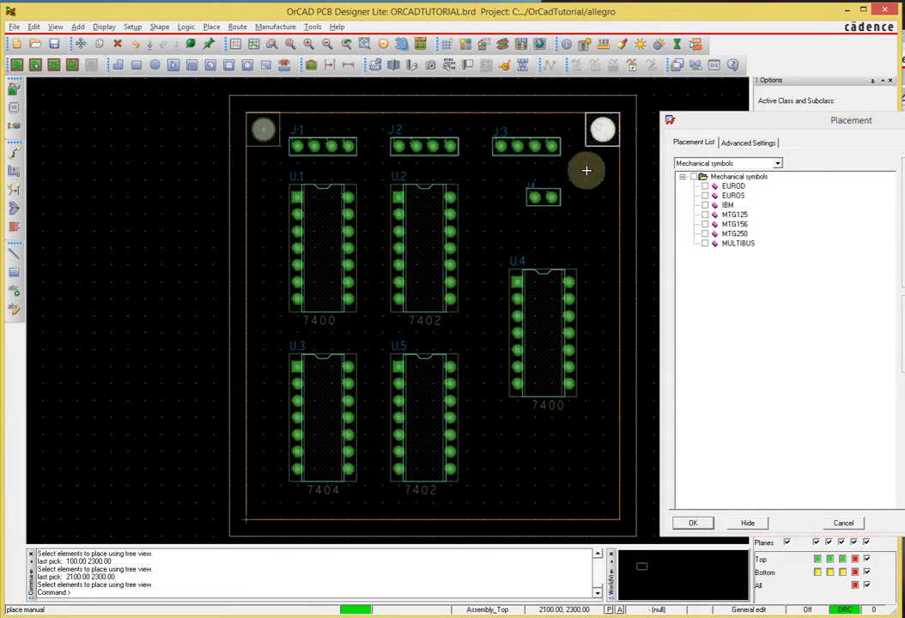
pyautogui.click(705, 214)
pyautogui.click(602, 502)
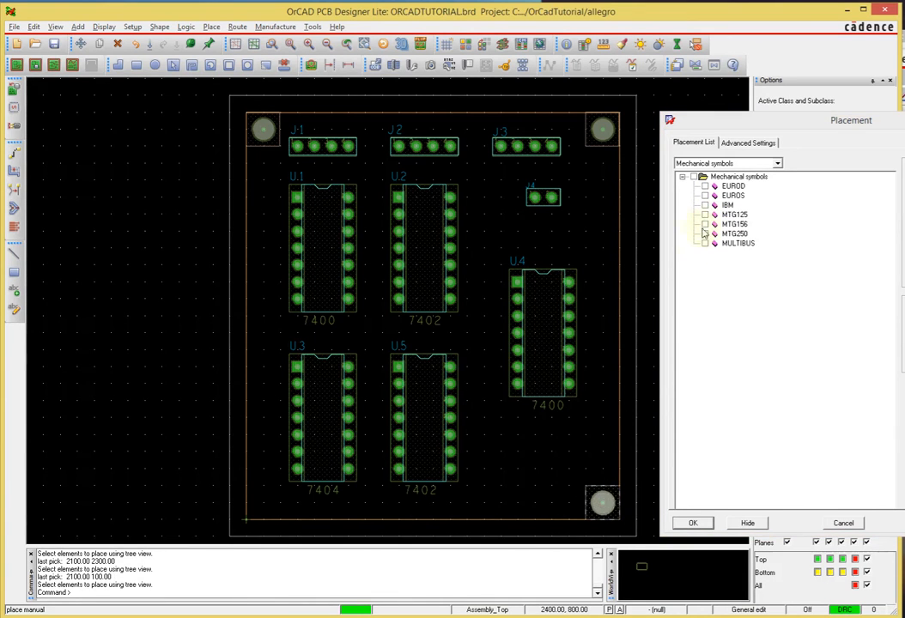
pyautogui.click(706, 214)
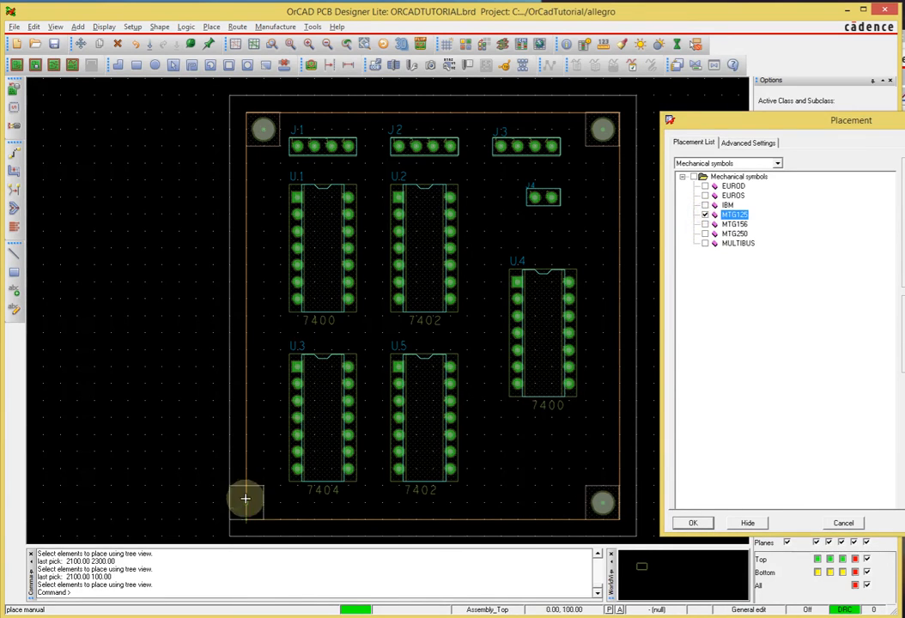
pyautogui.click(264, 502)
pyautogui.click(696, 522)
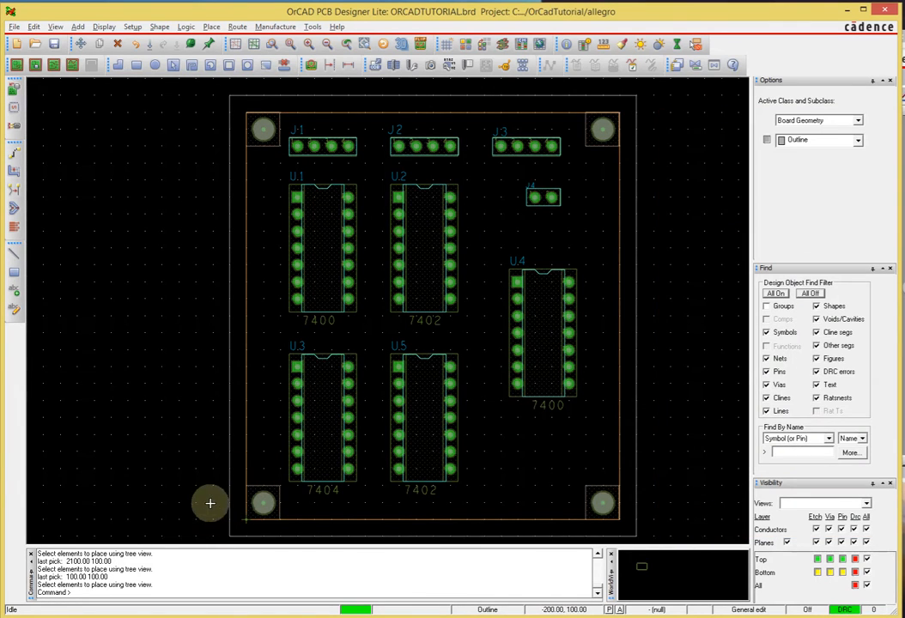
# Move the drawing origin to the board outline's lower-left corner at (-100, -100)
pyautogui.scroll(4, 205, 438)
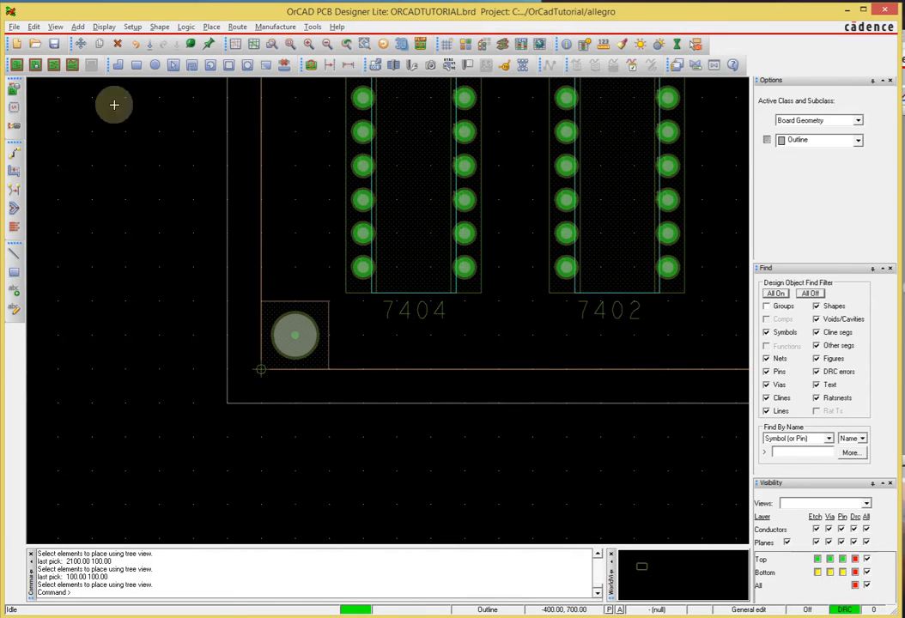
pyautogui.click(130, 28)
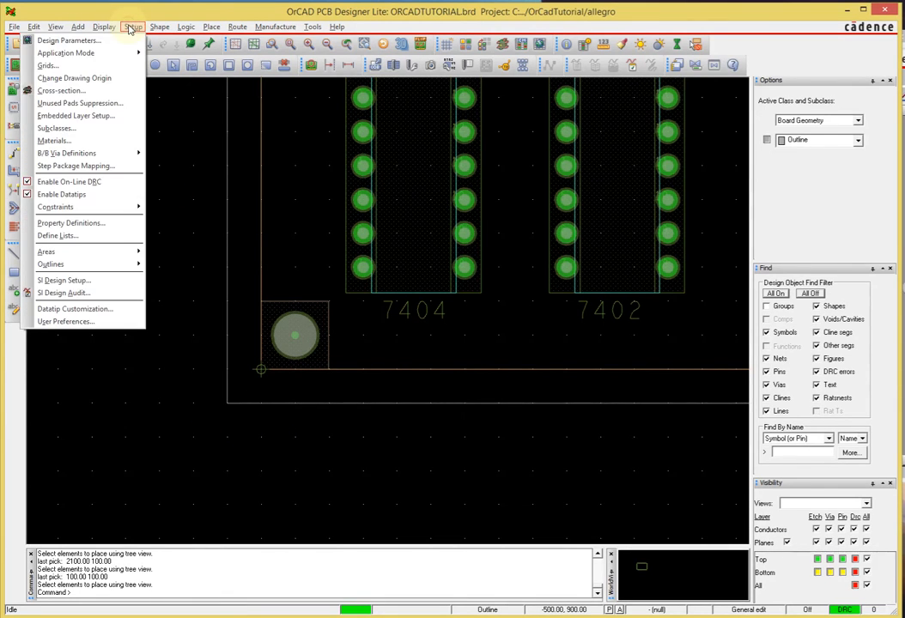
pyautogui.click(122, 80)
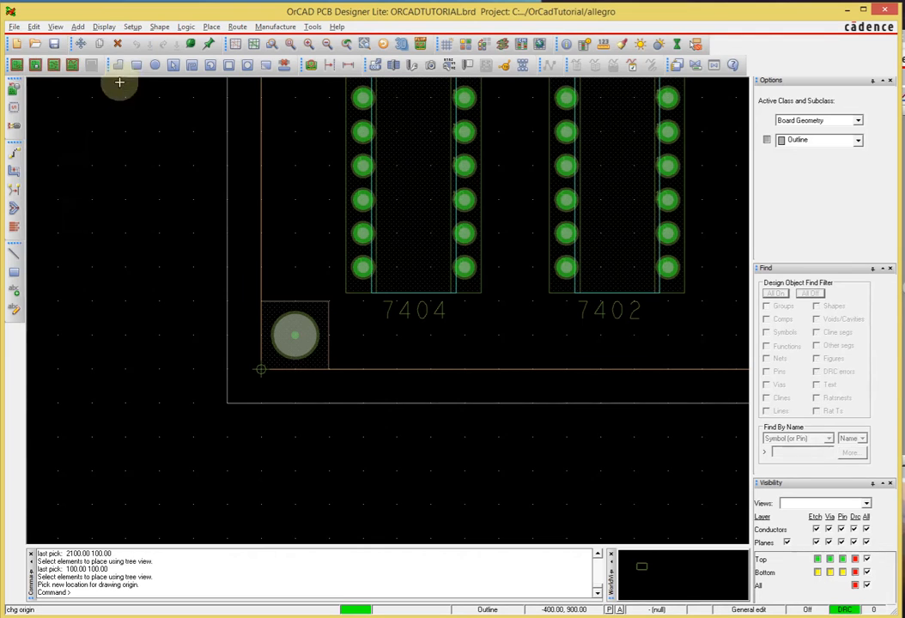
pyautogui.click(226, 402)
# Save the board, overwriting the existing ORCADTUTORIAL.brd file
pyautogui.scroll(-2, 455, 400)
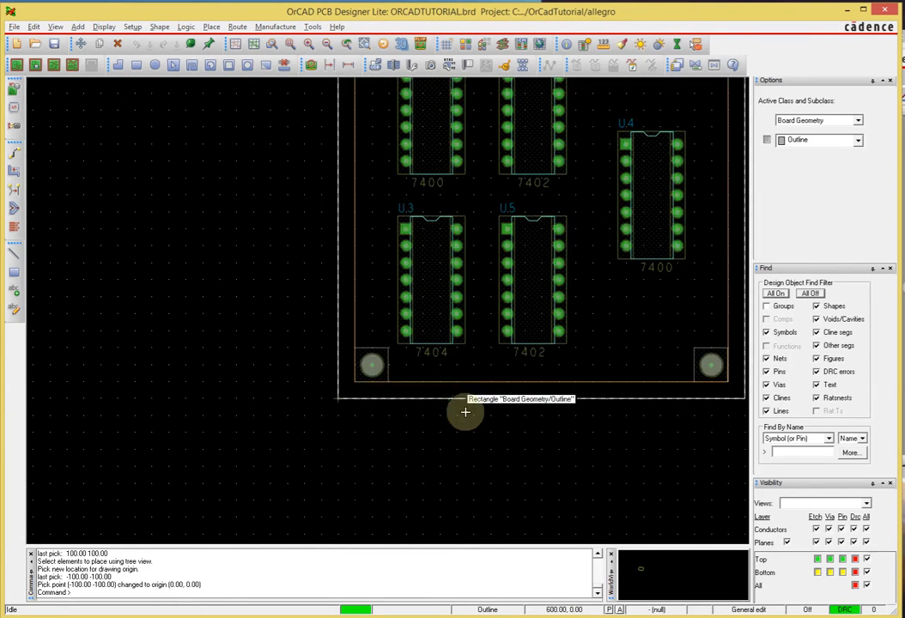
pyautogui.scroll(-2, 505, 398)
pyautogui.scroll(3, 598, 299)
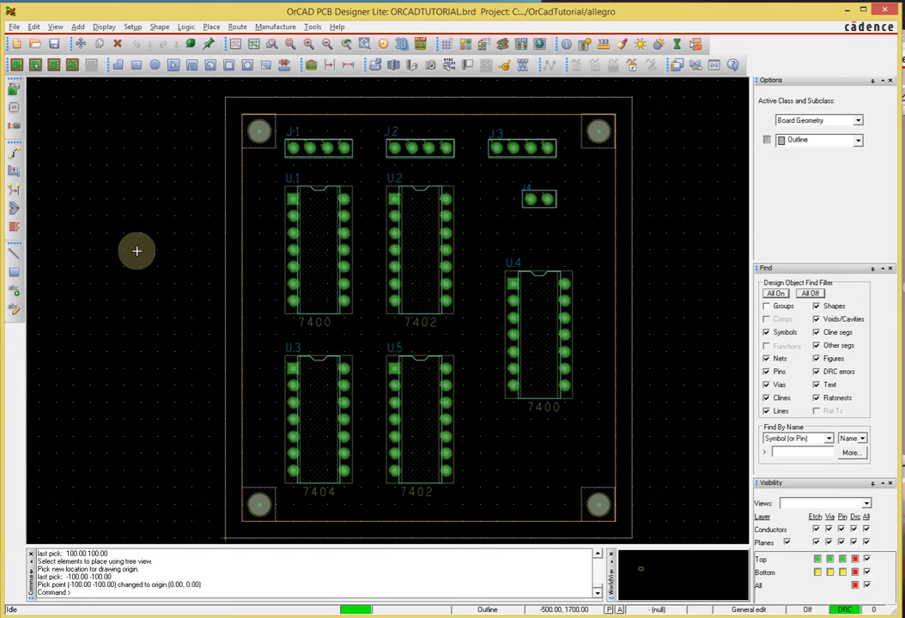
pyautogui.hotkey('ctrl', 's')
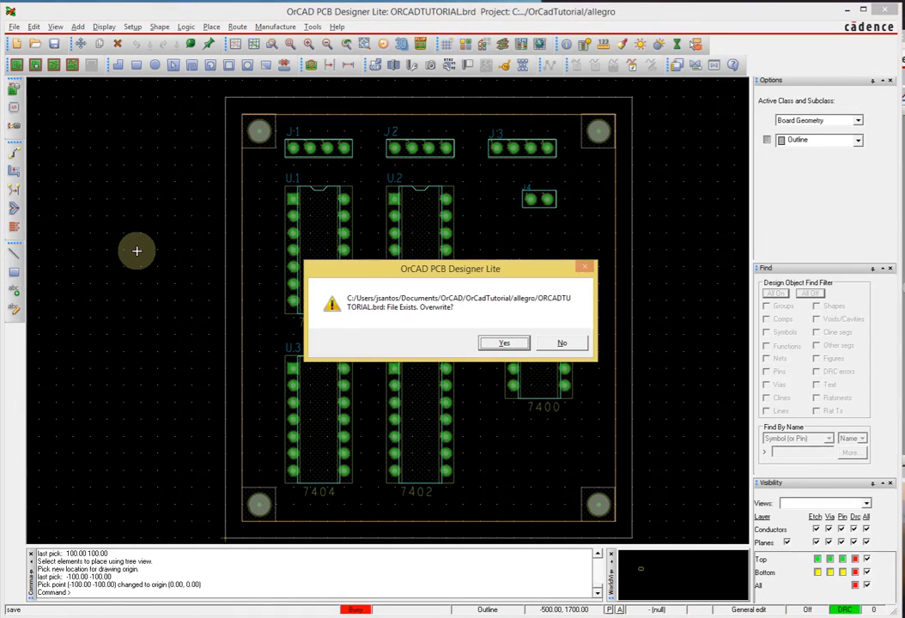
pyautogui.click(504, 344)
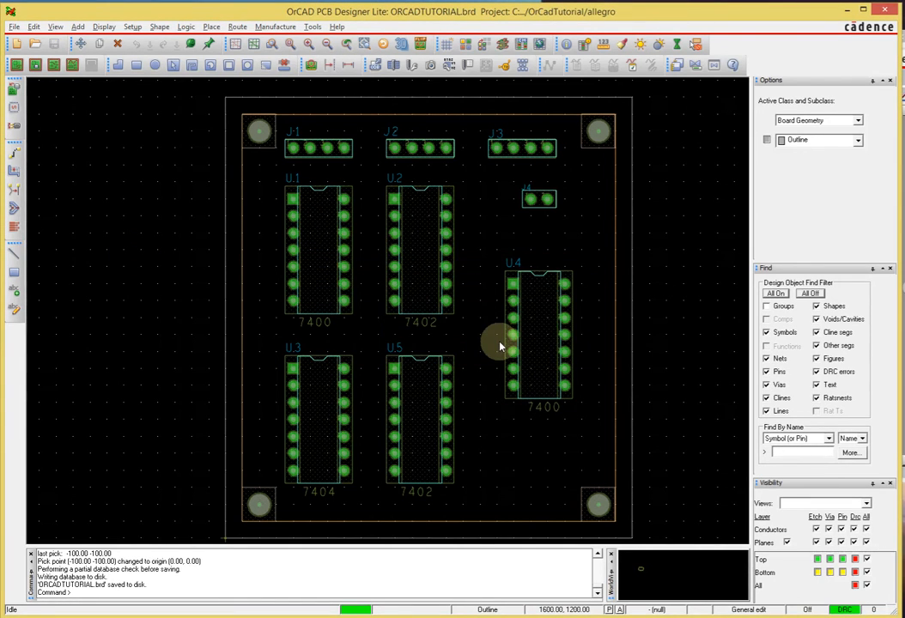
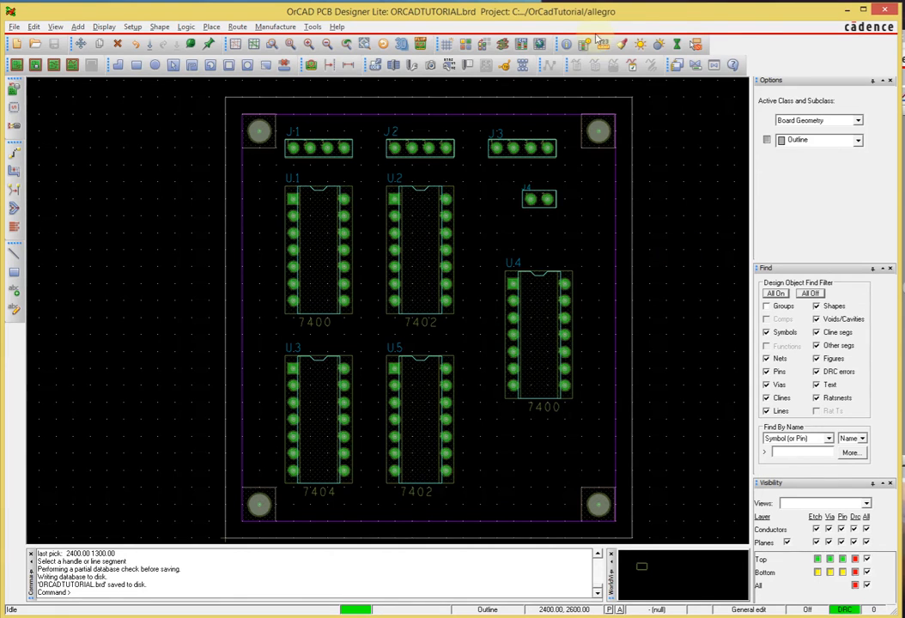
# Open the Constraint Manager for the ORCADTUTORIAL board and reposition its window
pyautogui.click(520, 45)
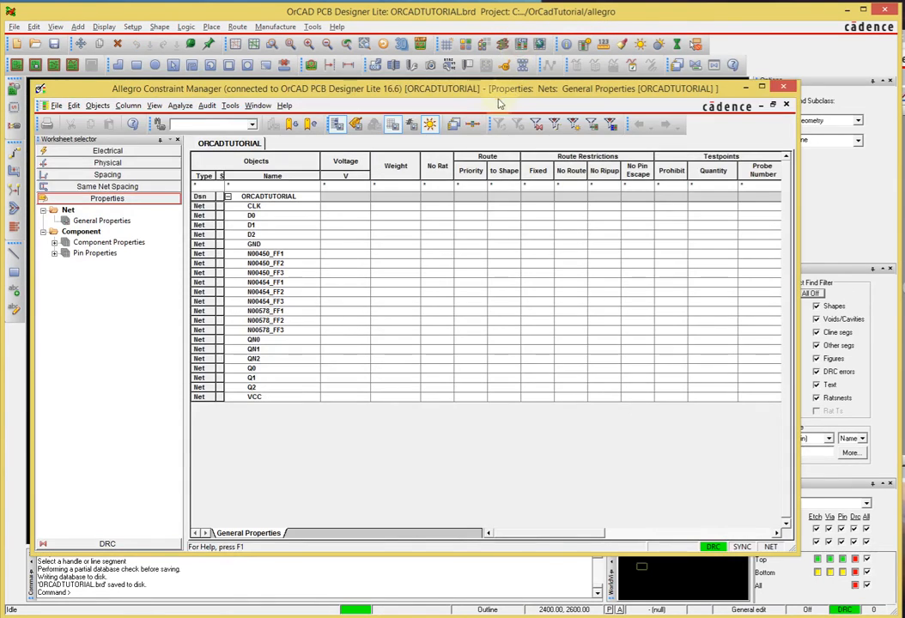
pyautogui.moveTo(502, 94); pyautogui.dragTo(523, 64)
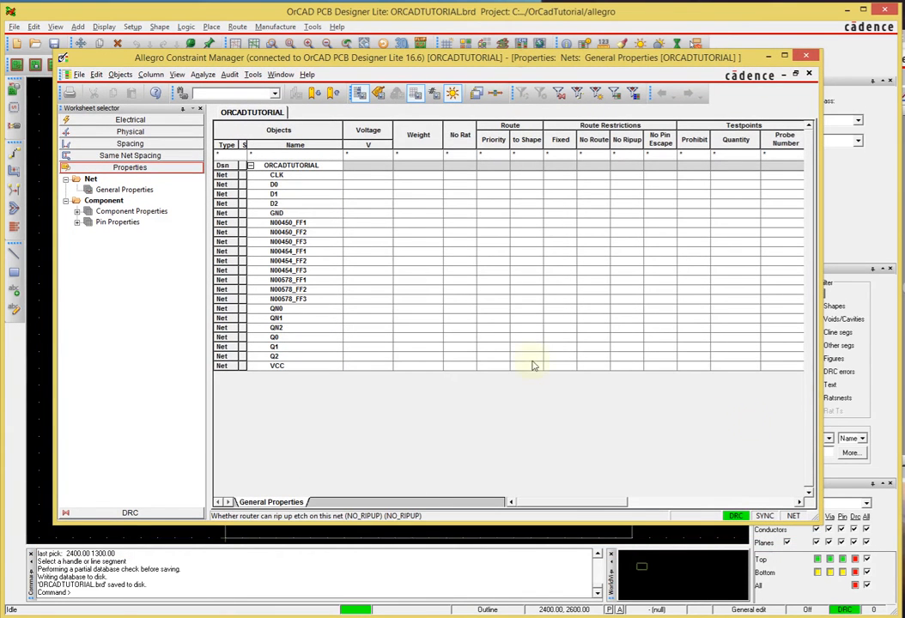
# Set the DEFAULT physical constraint set's minimum line width and minimum neck width to 15 mil
pyautogui.click(127, 133)
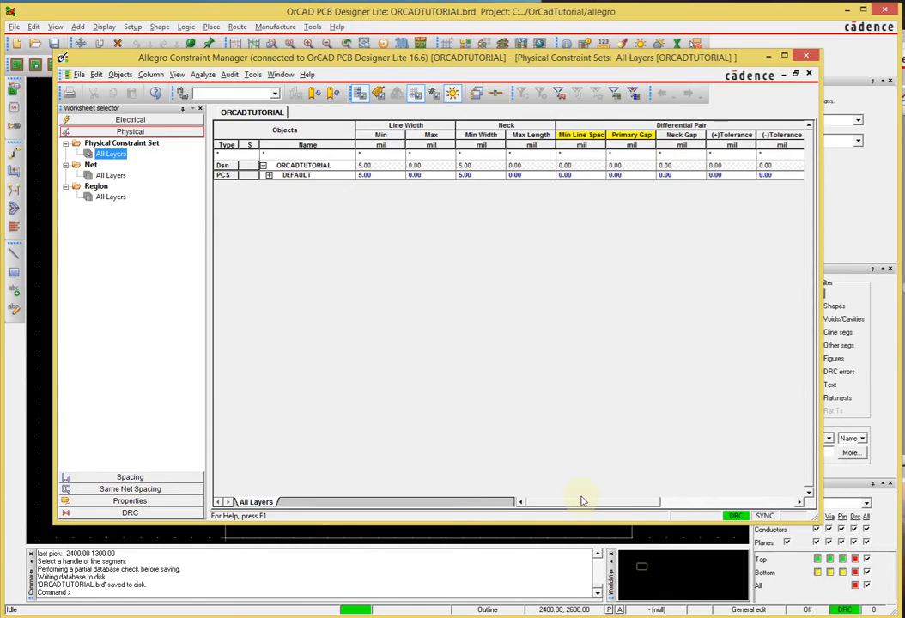
pyautogui.moveTo(686, 508); pyautogui.dragTo(504, 501)
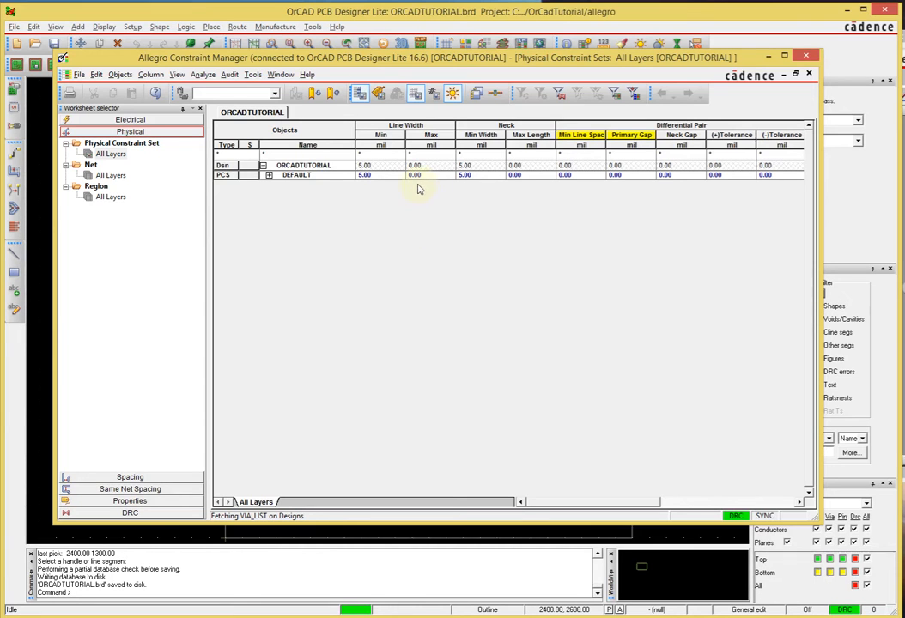
pyautogui.click(384, 176)
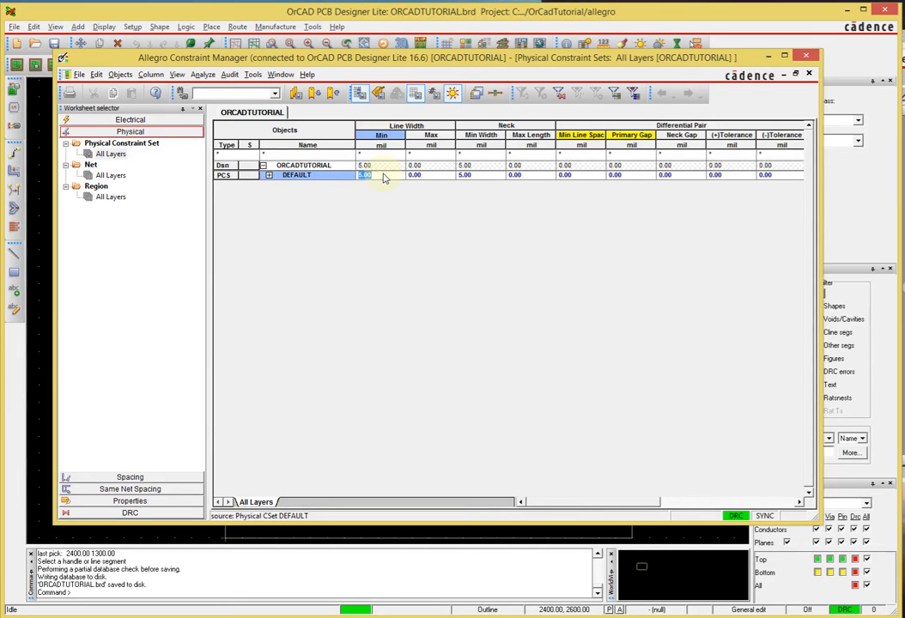
pyautogui.write('15')
pyautogui.press('Tab')
pyautogui.press('Tab')
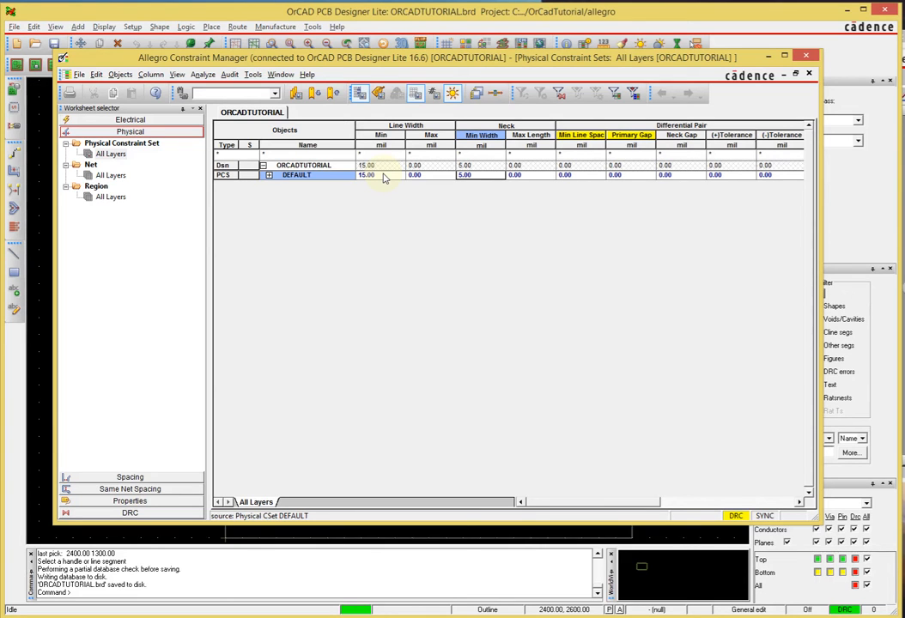
pyautogui.write('15')
pyautogui.press('Tab')
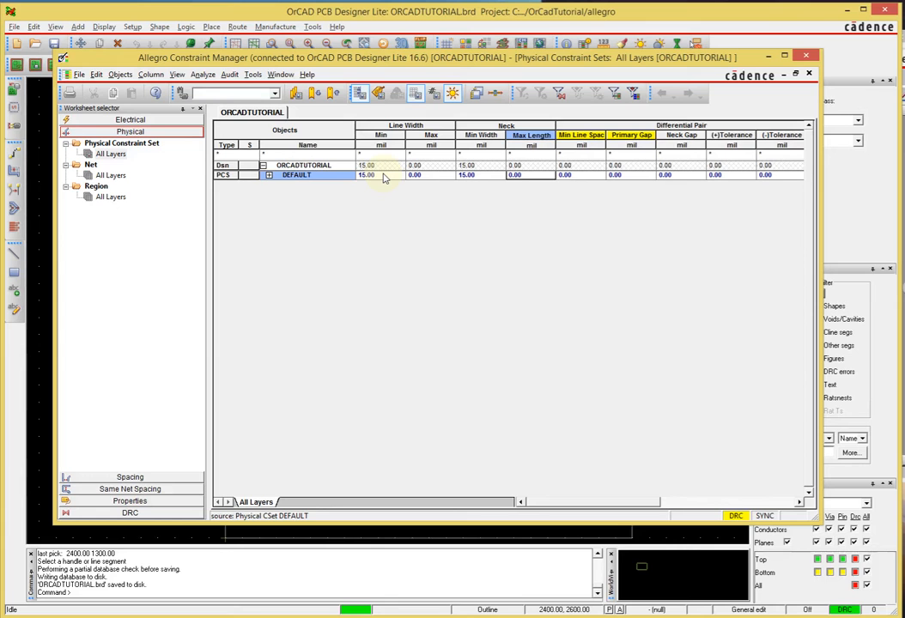
# Set the DEFAULT physical constraint set's minimum BB via stagger to 15 mil
pyautogui.press('Tab')
pyautogui.press('Tab')
pyautogui.press('Tab')
pyautogui.press('Tab')
pyautogui.press('Tab')
pyautogui.press('Tab')
pyautogui.press('Tab')
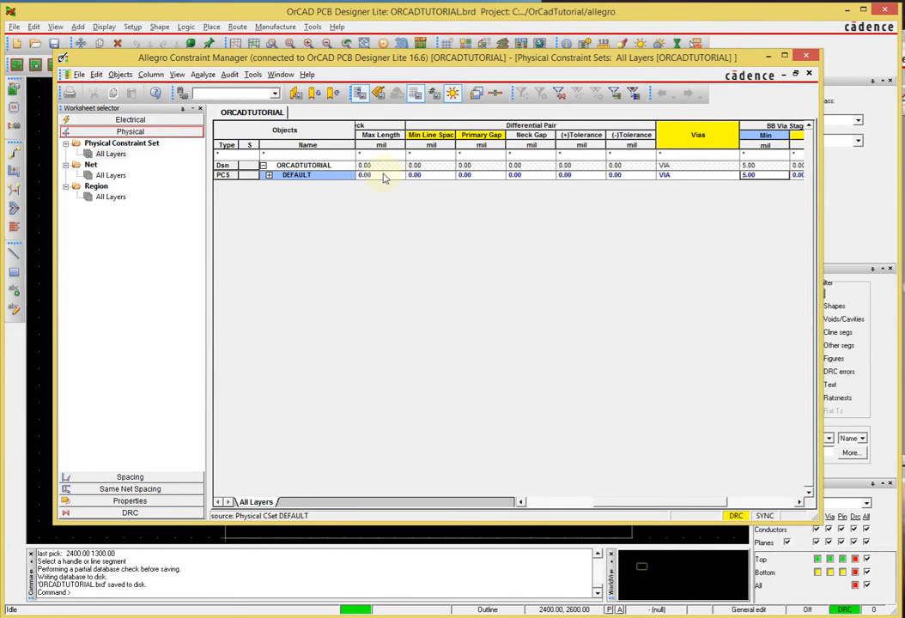
pyautogui.write('15')
pyautogui.press('Tab')
pyautogui.press('Tab')
pyautogui.press('Tab')
pyautogui.press('Tab')
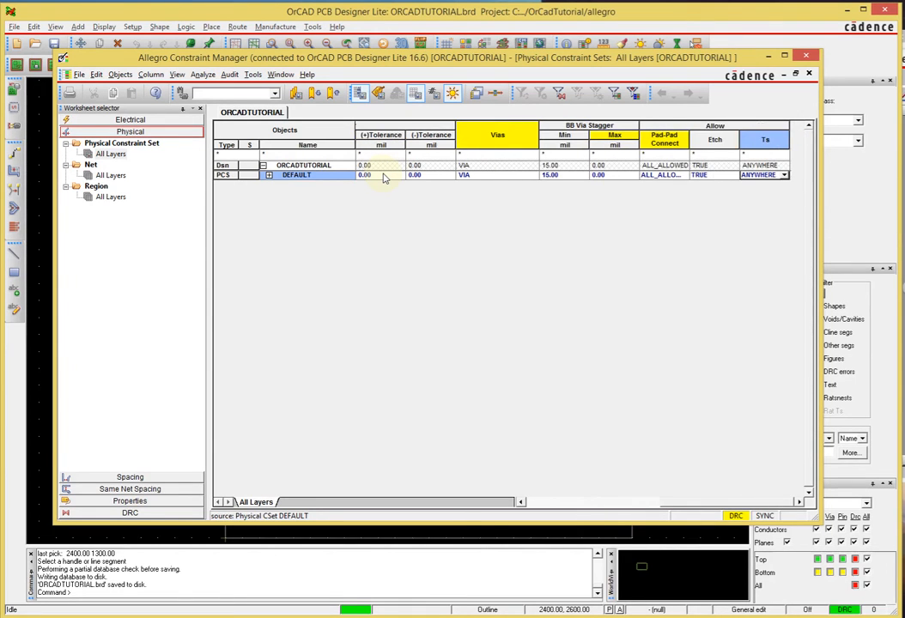
# Review the DEFAULT physical constraint set's row from its Allow options back to its minimum line width
pyautogui.hotkey('shift', 'Tab')
pyautogui.hotkey('shift', 'Tab')
pyautogui.hotkey('shift', 'Tab')
pyautogui.hotkey('shift', 'Tab')
pyautogui.hotkey('shift', 'Tab')
pyautogui.hotkey('shift', 'Tab')
pyautogui.hotkey('shift', 'Tab')
pyautogui.hotkey('shift', 'Tab')
pyautogui.hotkey('shift', 'Tab')
pyautogui.hotkey('shift', 'Tab')
pyautogui.hotkey('shift', 'Tab')
pyautogui.hotkey('shift', 'Tab')
pyautogui.hotkey('shift', 'Tab')
pyautogui.hotkey('shift', 'Tab')
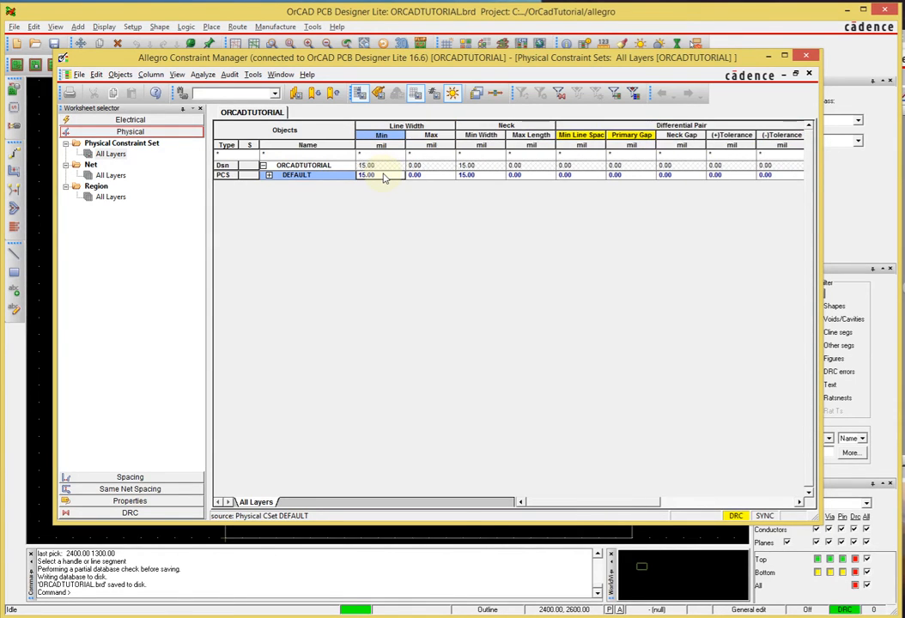
# Set the GND net's minimum line width to 30 mil in the physical constraints for nets
pyautogui.click(104, 176)
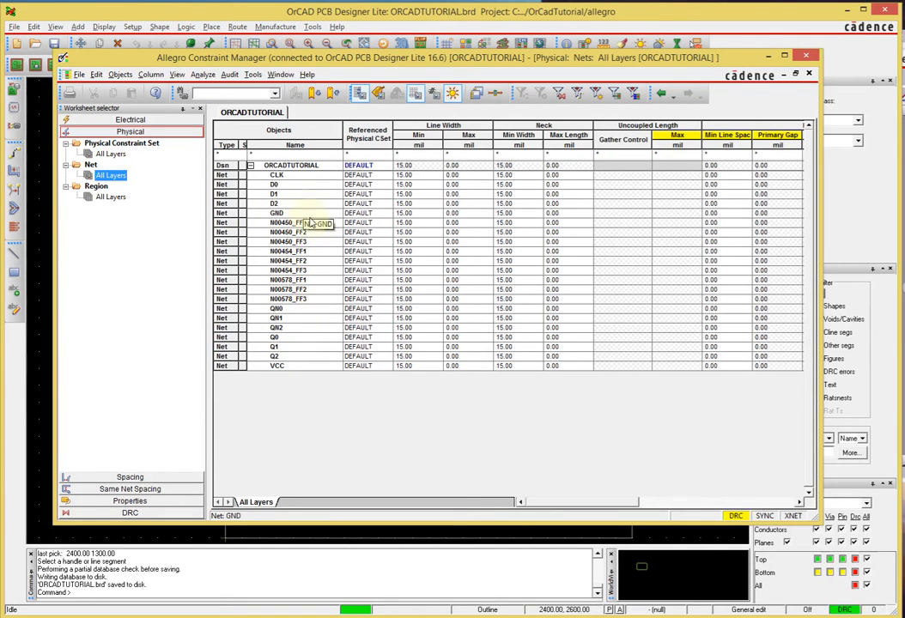
pyautogui.click(408, 213)
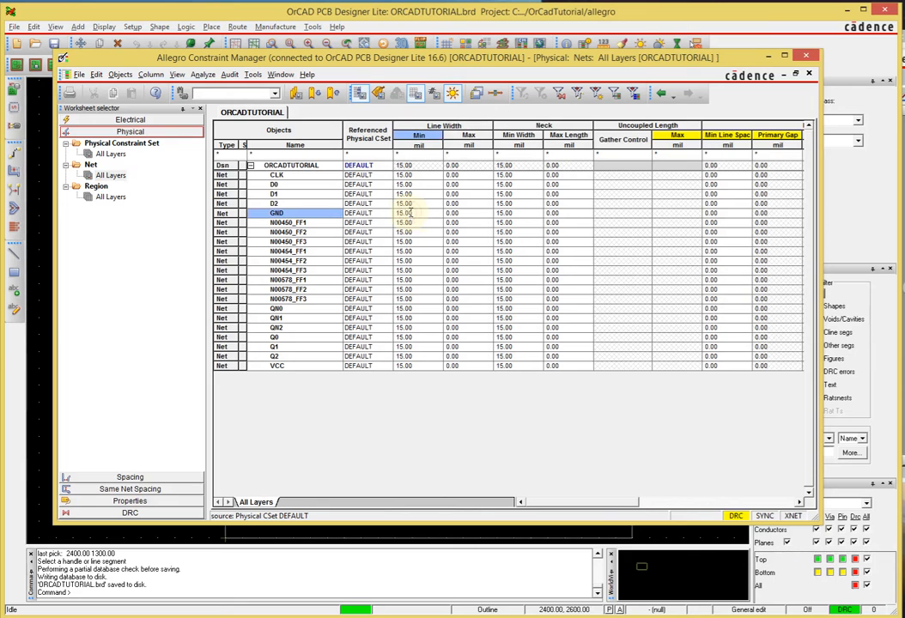
pyautogui.click(411, 213)
pyautogui.write('30')
pyautogui.press('Return')
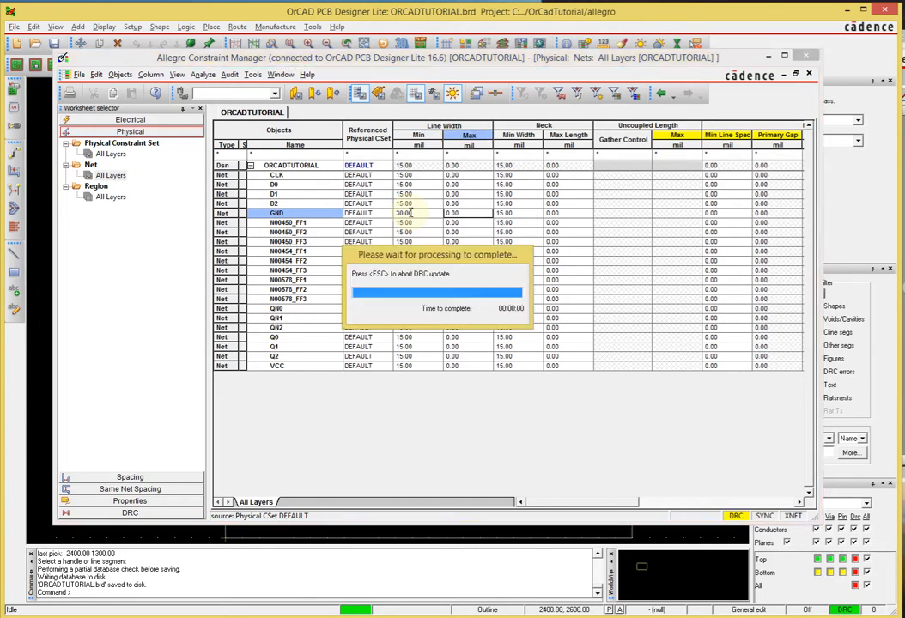
# Set the VCC net's minimum line width and minimum neck width to 30 mil
pyautogui.click(417, 367)
pyautogui.click(419, 369)
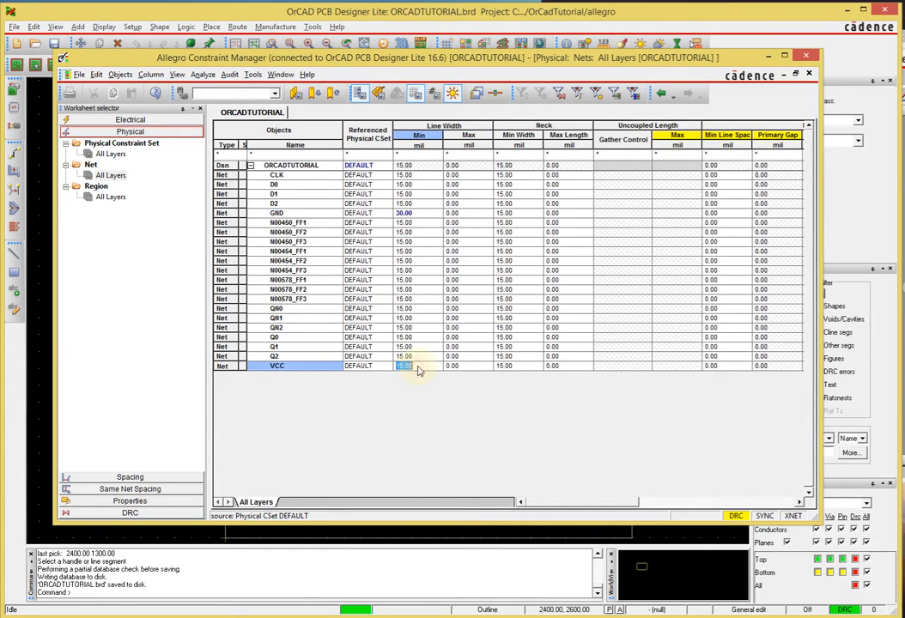
pyautogui.write('30')
pyautogui.press('Tab')
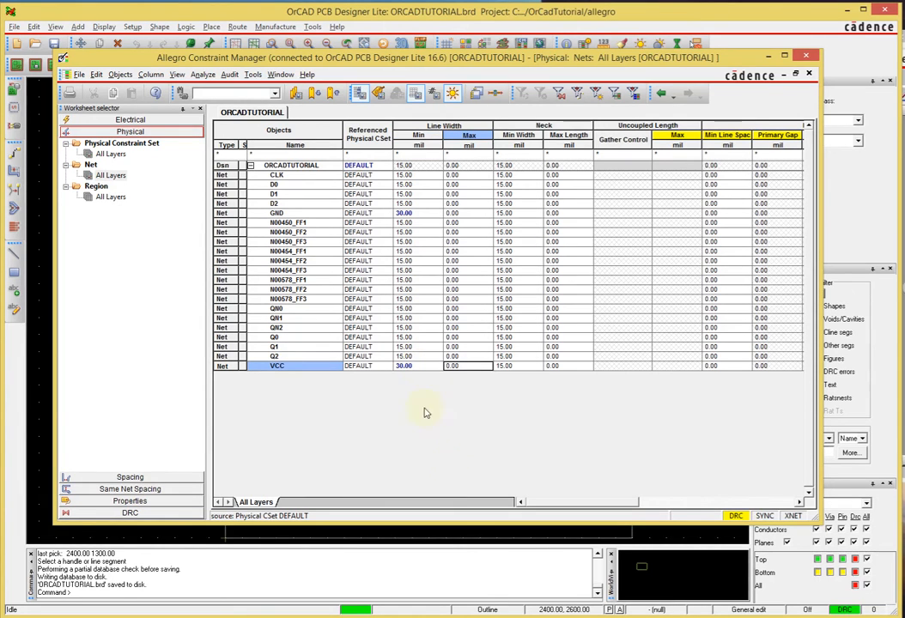
pyautogui.press('Tab')
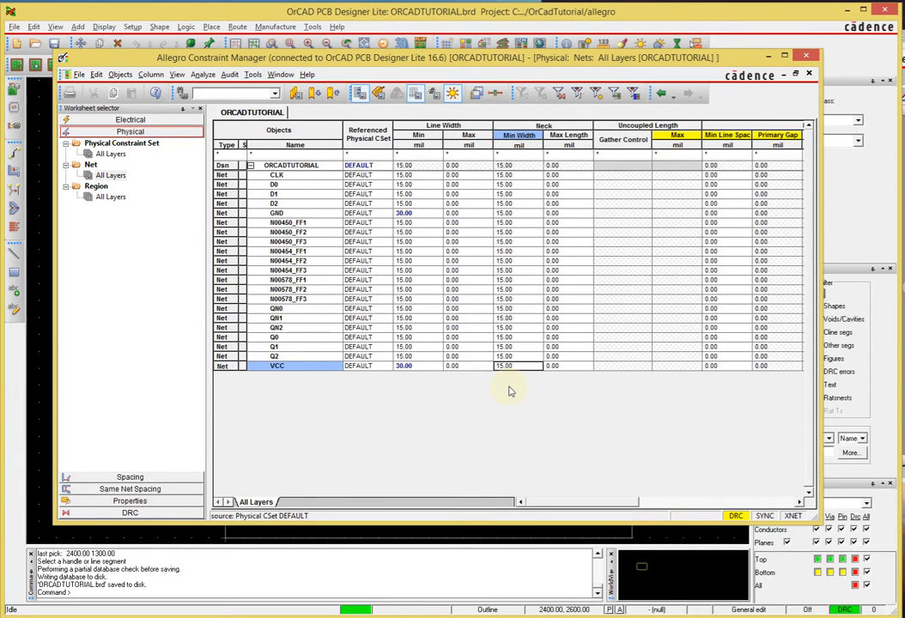
pyautogui.write('30')
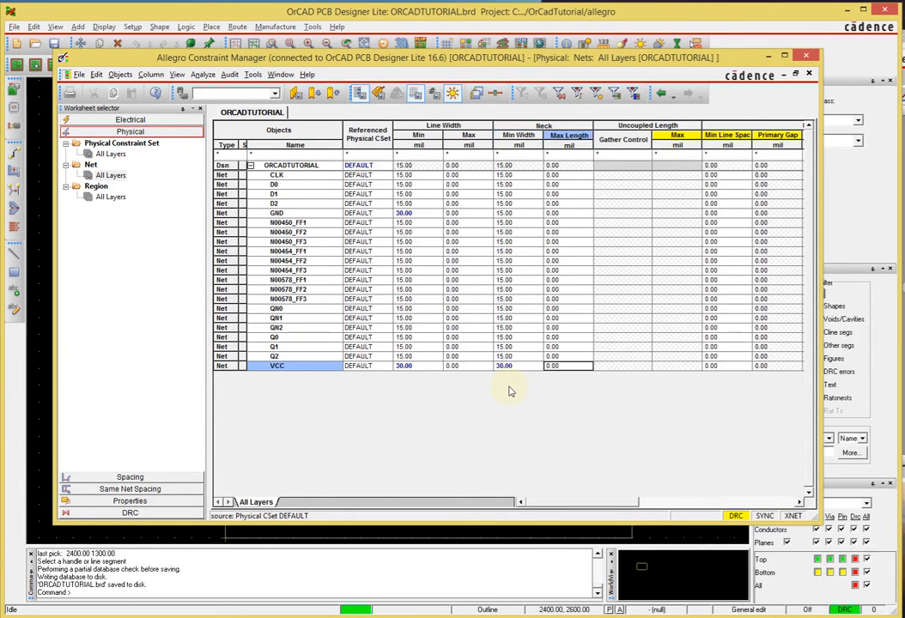
# Set the GND net's minimum neck width to 30 mil
pyautogui.click(509, 212)
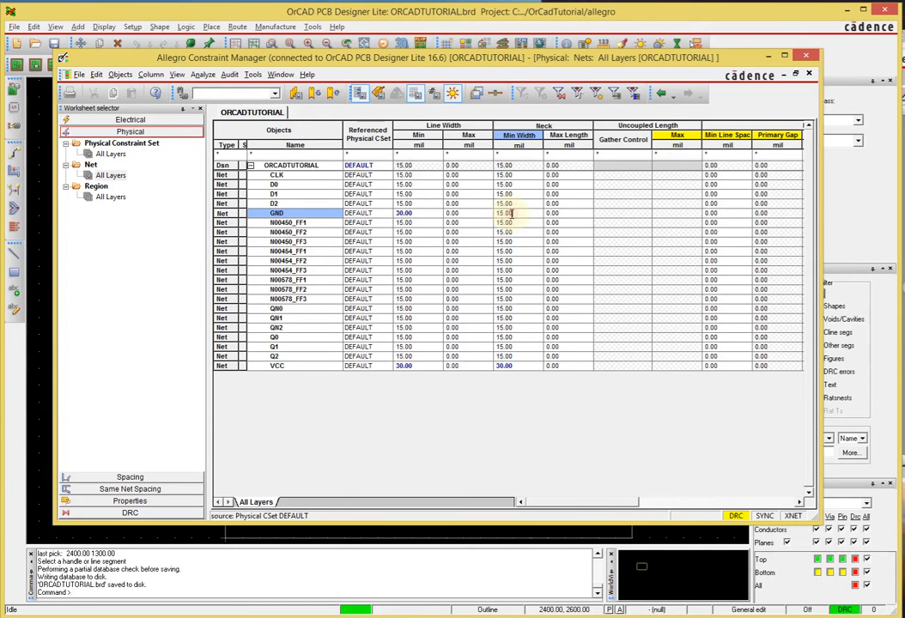
pyautogui.write('30')
pyautogui.press('Tab')
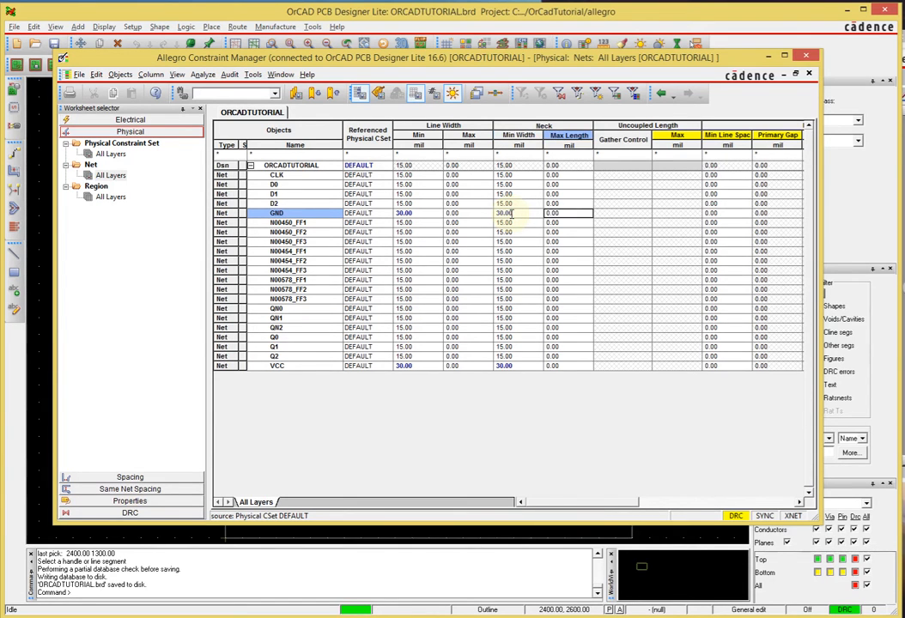
# Set the GND net's minimum BB via stagger to 30 mil
pyautogui.press('Tab')
pyautogui.press('Tab')
pyautogui.press('Tab')
pyautogui.press('Tab')
pyautogui.press('Tab')
pyautogui.press('Tab')
pyautogui.press('Tab')
pyautogui.press('Tab')
pyautogui.press('Tab')
pyautogui.press('Tab')
pyautogui.press('Tab')
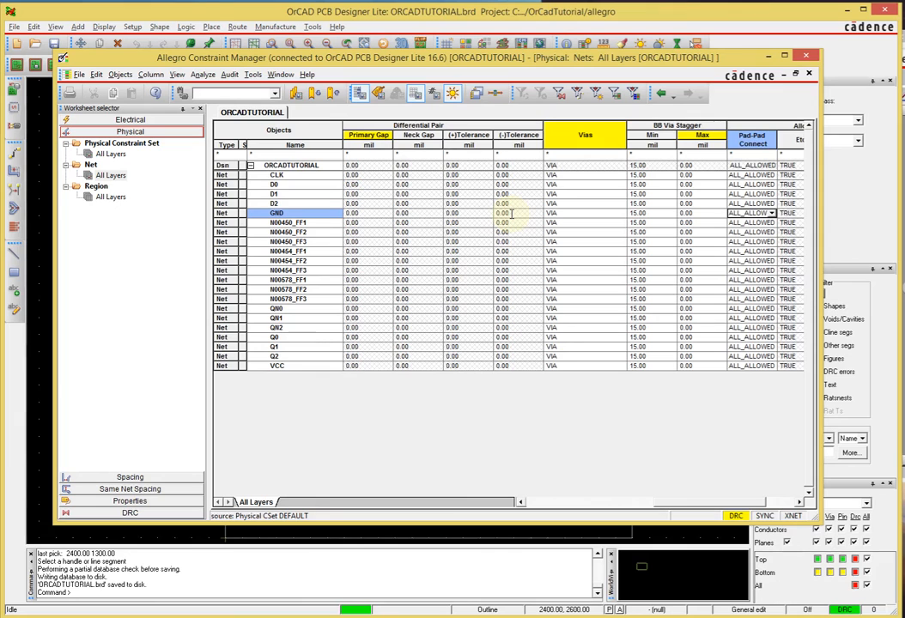
pyautogui.press('Left')
pyautogui.press('Left')
pyautogui.write('30')
pyautogui.press('Tab')
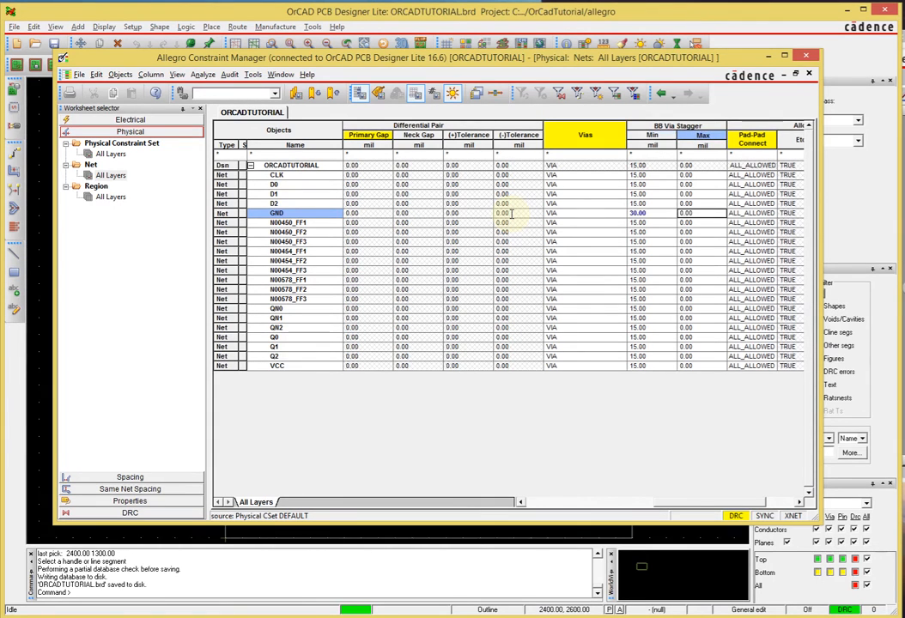
# Set the VCC net's minimum BB via stagger to 30 mil
pyautogui.press('Left')
pyautogui.press('Down')
pyautogui.press('Down')
pyautogui.press('Down')
pyautogui.press('Down')
pyautogui.press('Down')
pyautogui.press('Down')
pyautogui.press('Down')
pyautogui.press('Down')
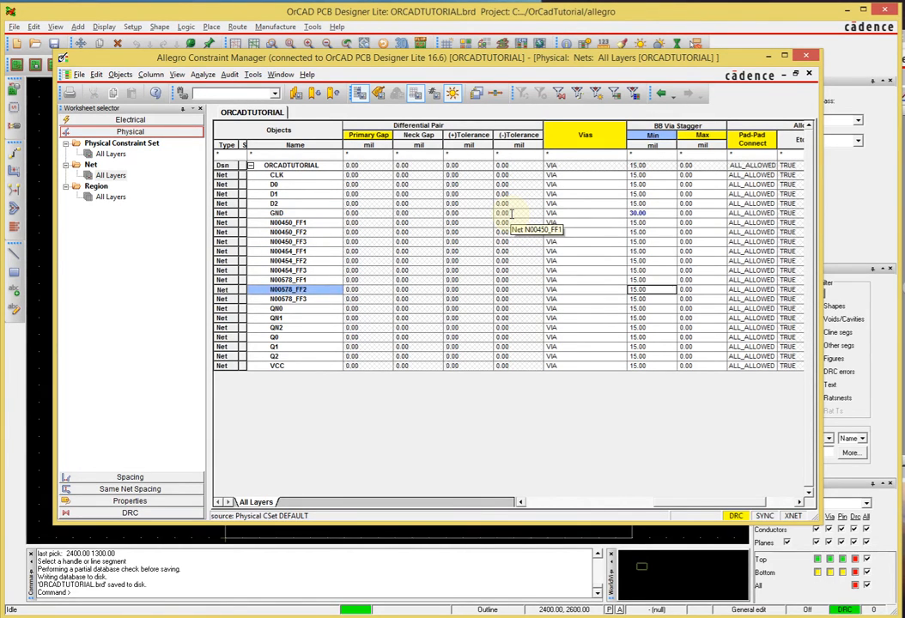
pyautogui.press('Down')
pyautogui.press('Down')
pyautogui.press('Down')
pyautogui.press('Down')
pyautogui.press('Down')
pyautogui.press('Down')
pyautogui.press('Down')
pyautogui.press('Down')
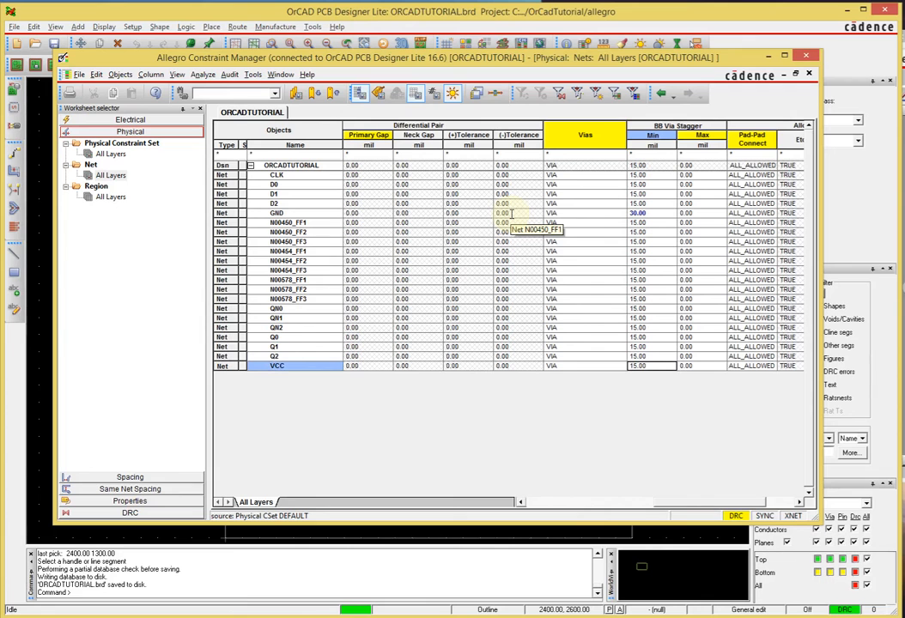
pyautogui.write('30')
pyautogui.press('Tab')
pyautogui.press('Tab')
pyautogui.press('Tab')
pyautogui.press('Tab')
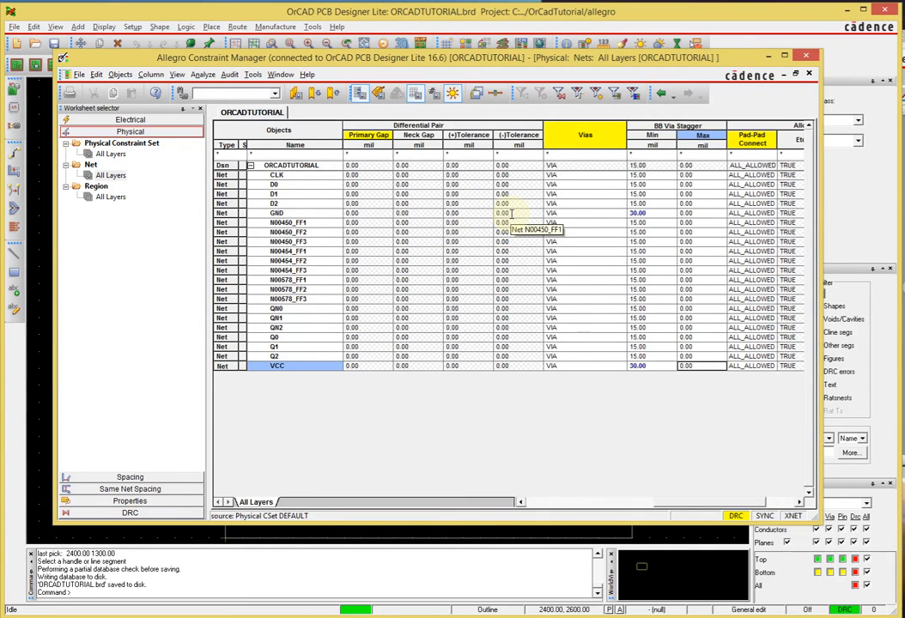
pyautogui.hotkey('shift', 'Tab')
pyautogui.hotkey('shift', 'Tab')
pyautogui.hotkey('shift', 'Tab')
pyautogui.hotkey('shift', 'Tab')
pyautogui.hotkey('shift', 'Tab')
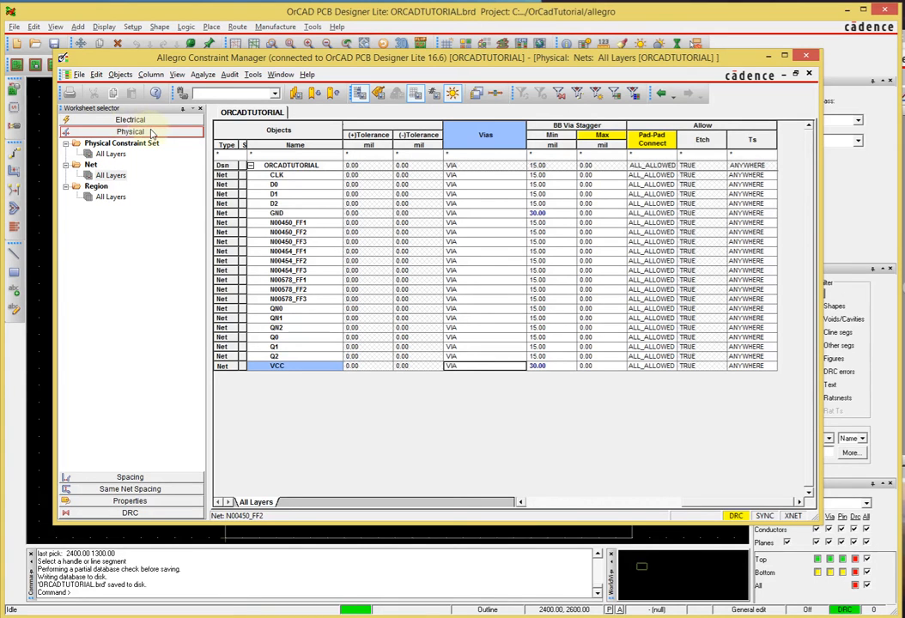
# Examine the line spacing rules of the nets and the line and pin spacings of the spacing constraint set
pyautogui.click(131, 478)
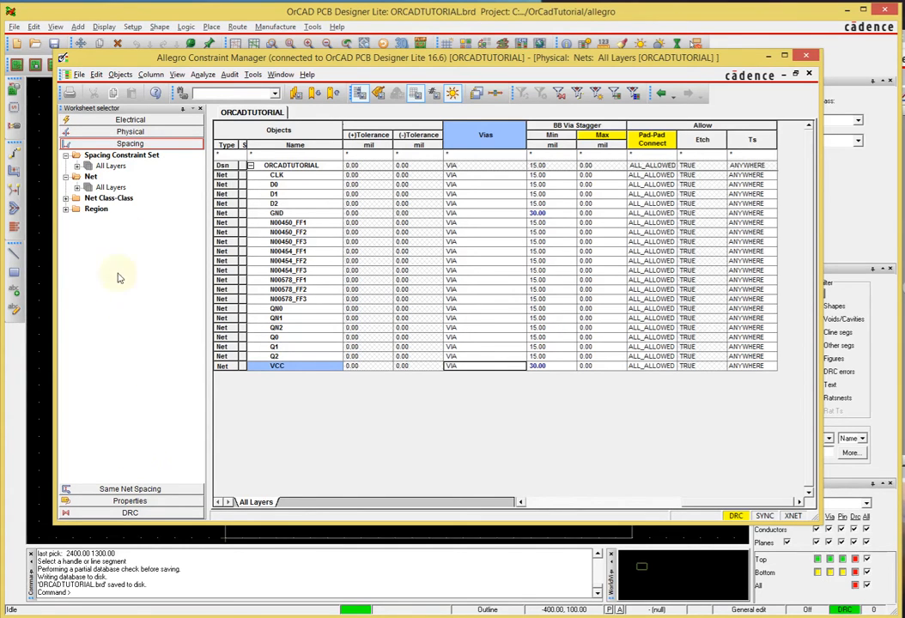
pyautogui.click(112, 190)
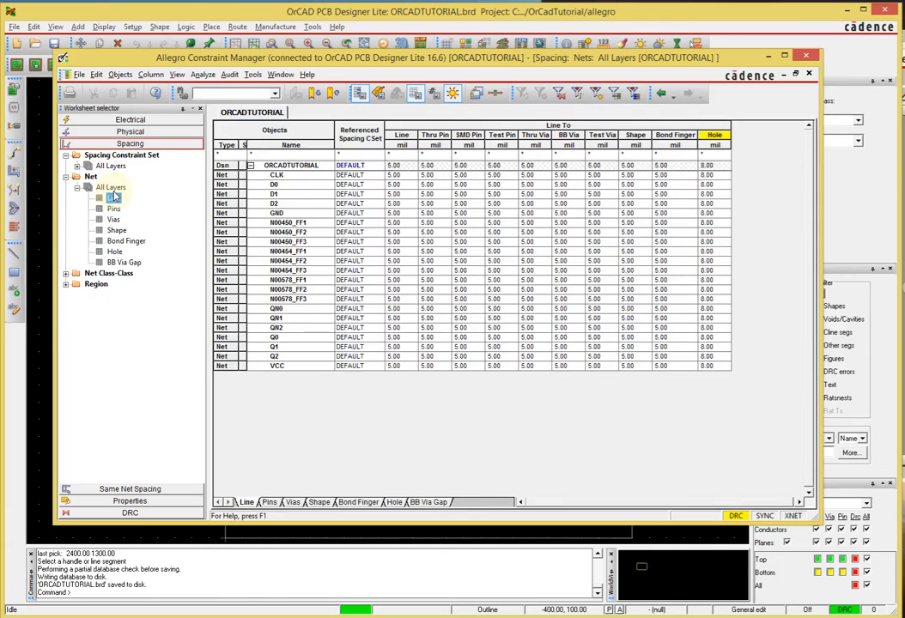
pyautogui.click(120, 188)
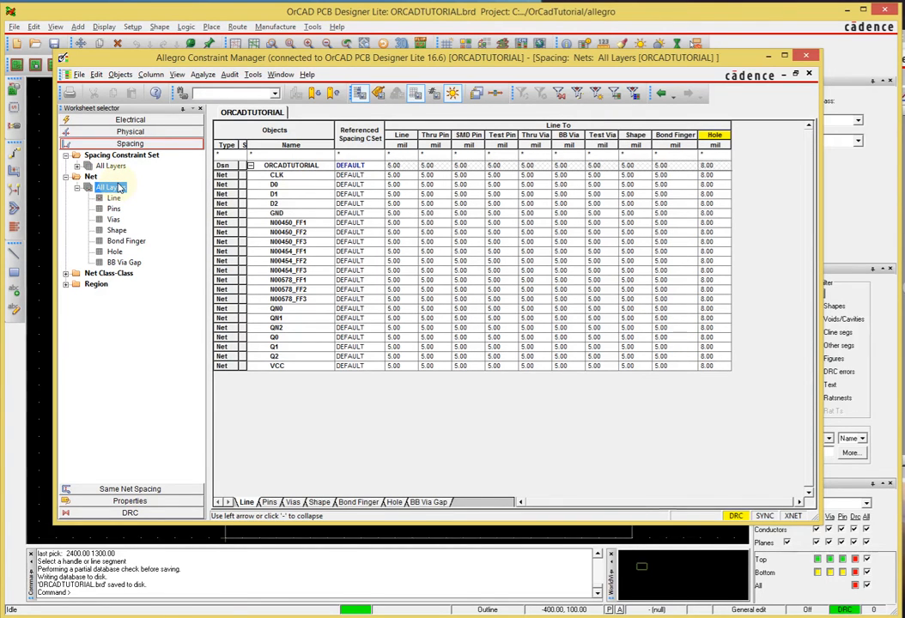
pyautogui.click(110, 168)
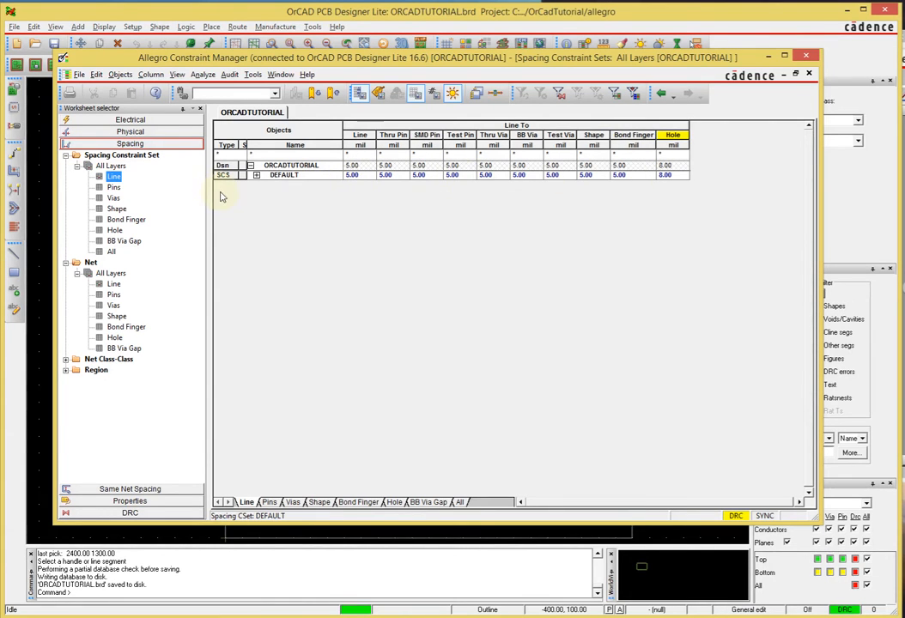
pyautogui.click(114, 187)
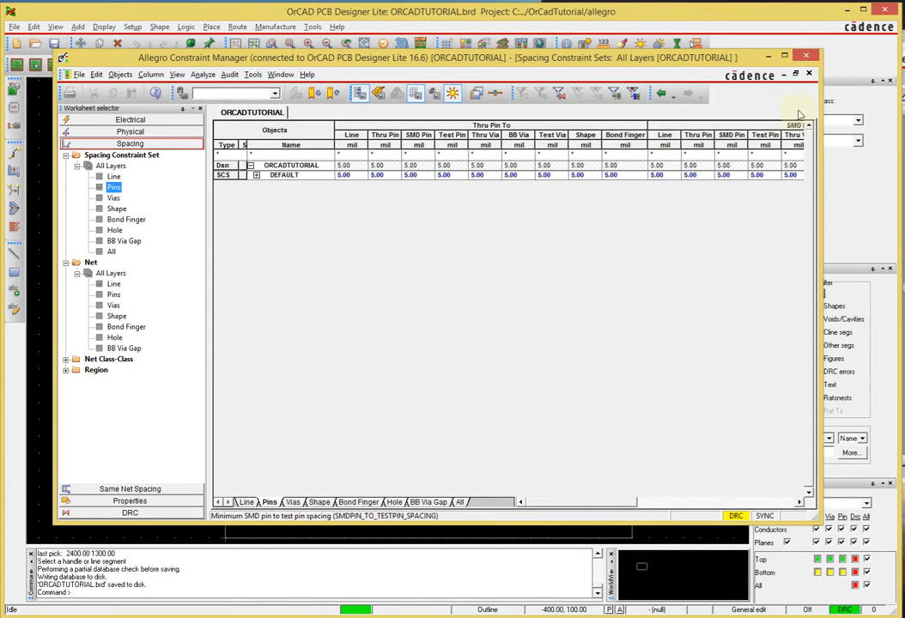
pyautogui.click(648, 501)
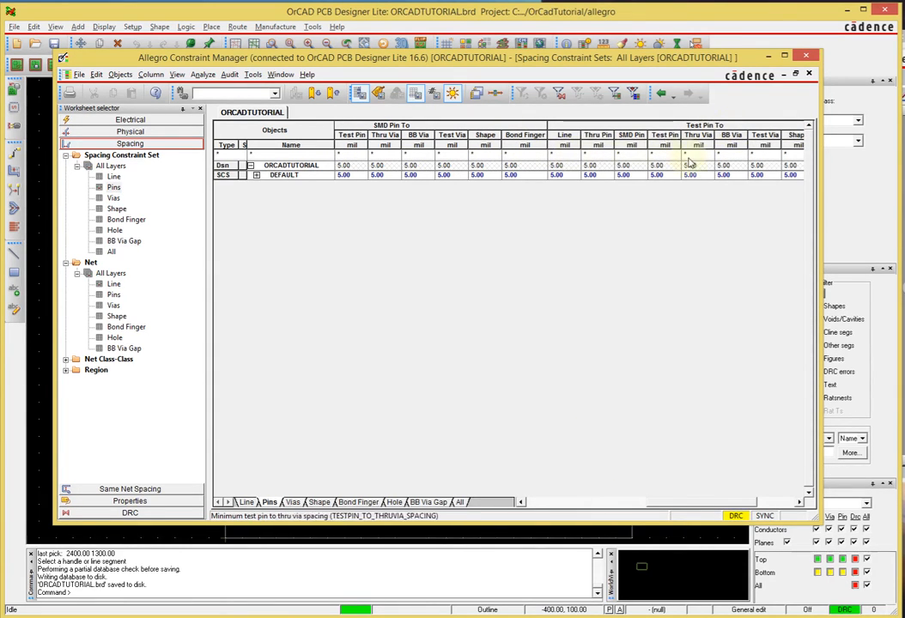
pyautogui.moveTo(682, 503); pyautogui.dragTo(427, 500)
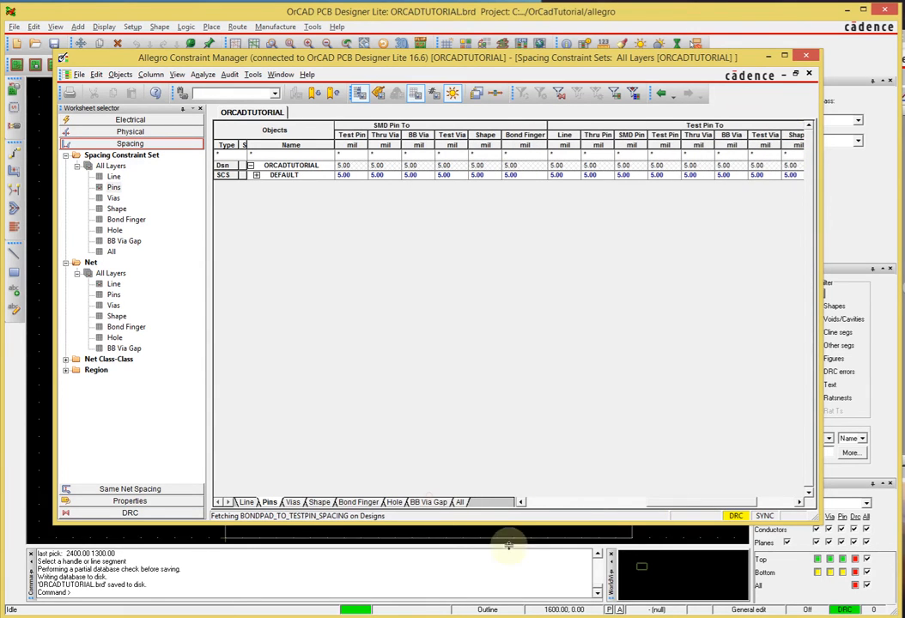
# In the spacing constraint sets' overview of all rules, set every Line To spacing of DEFAULT, from Line through Bond Finger, to 7 mil
pyautogui.click(111, 252)
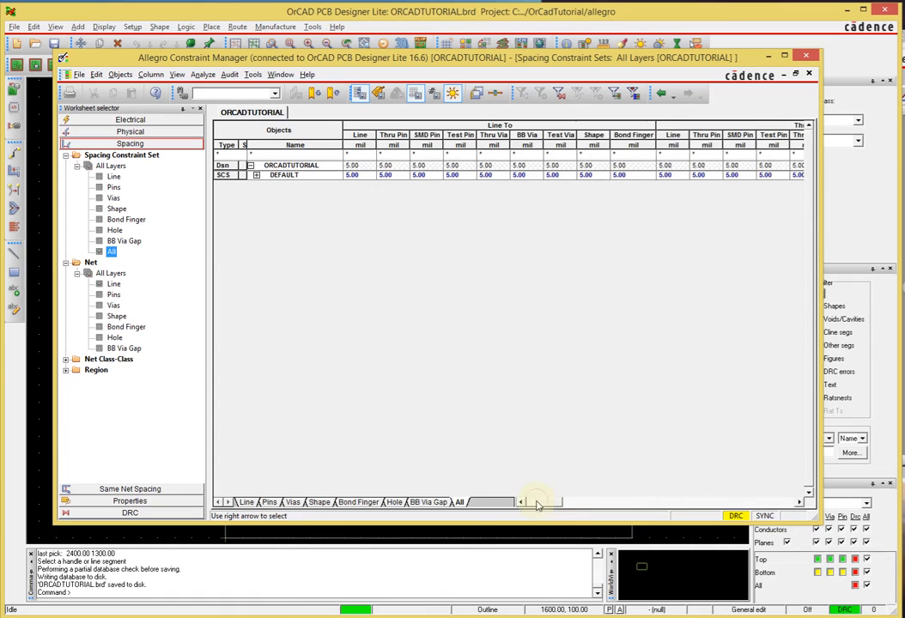
pyautogui.moveTo(545, 502); pyautogui.dragTo(582, 505)
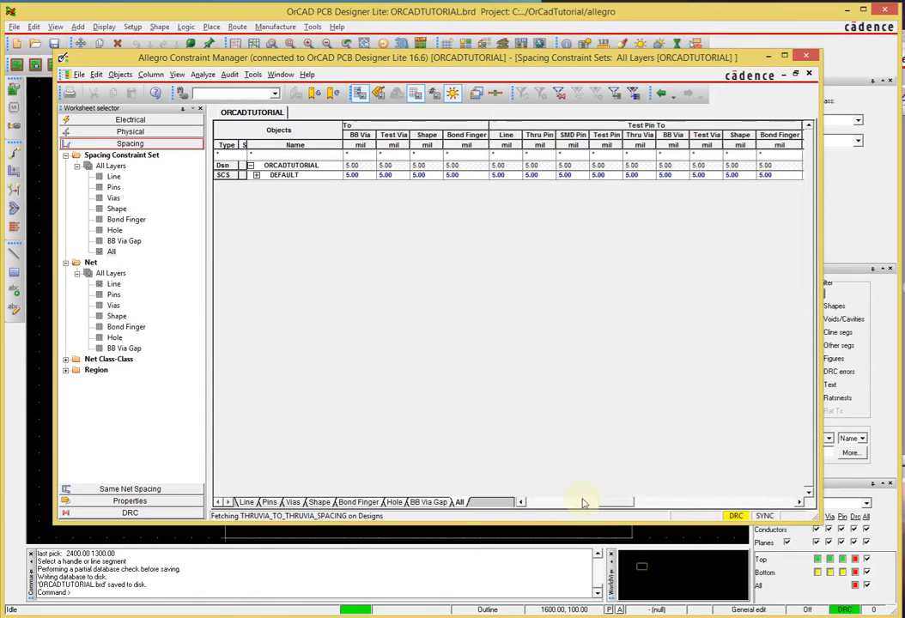
pyautogui.click(109, 253)
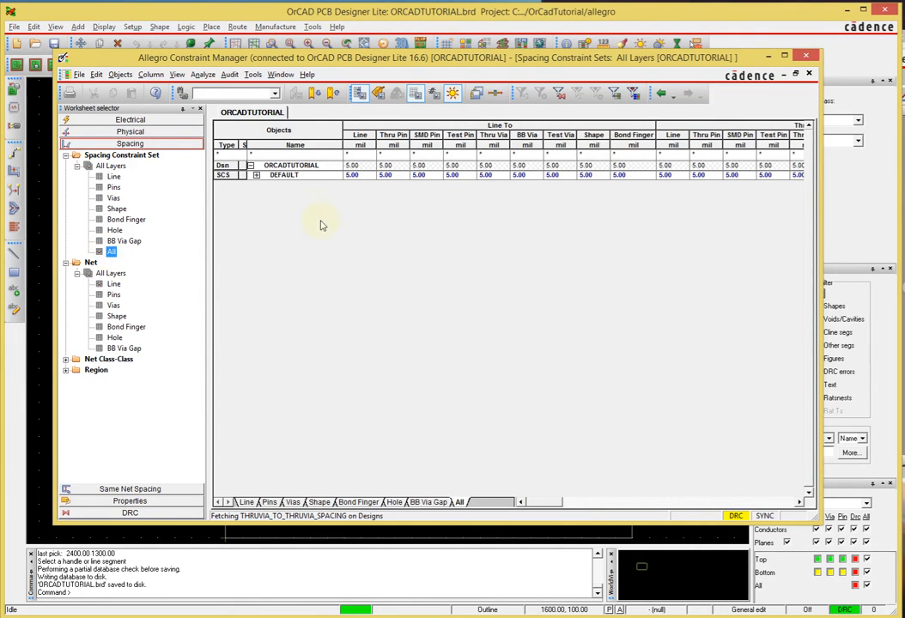
pyautogui.moveTo(554, 503); pyautogui.dragTo(469, 469)
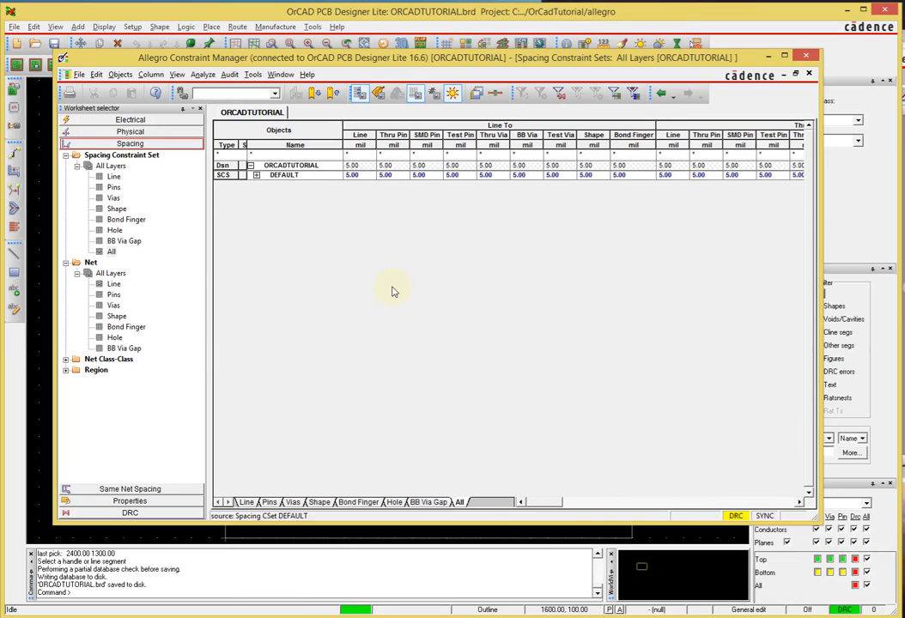
pyautogui.doubleClick(356, 175)
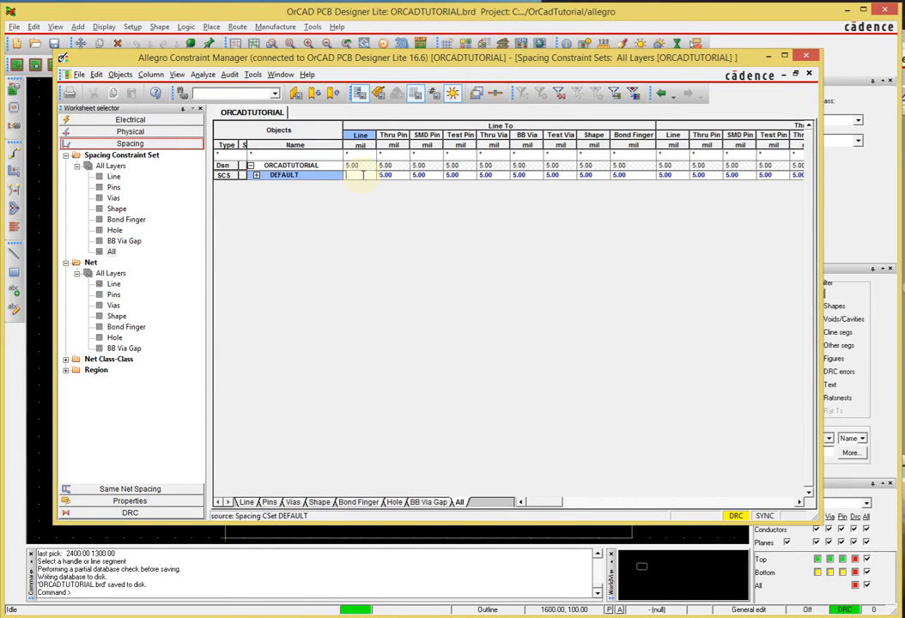
pyautogui.write('7')
pyautogui.press('Tab')
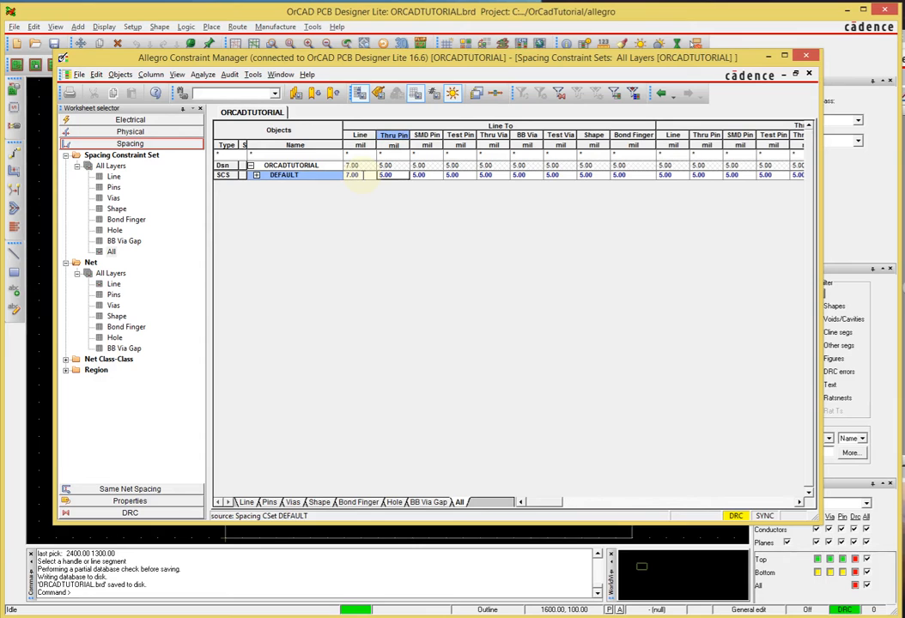
pyautogui.write('7')
pyautogui.press('Tab')
pyautogui.write('7')
pyautogui.press('Tab')
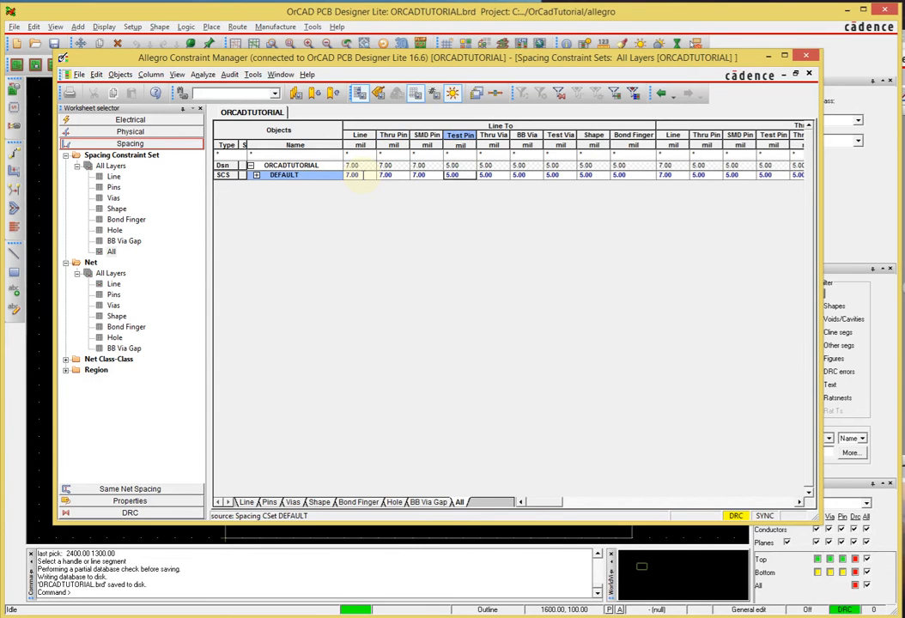
pyautogui.write('7')
pyautogui.press('Tab')
pyautogui.write('7')
pyautogui.press('Tab')
pyautogui.write('7')
pyautogui.press('Tab')
pyautogui.write('7')
pyautogui.press('Tab')
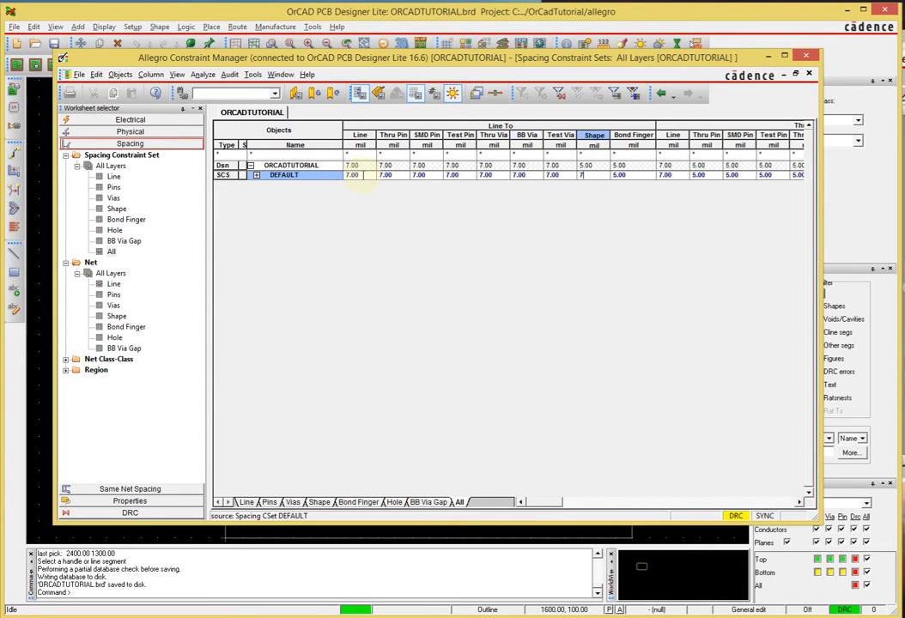
pyautogui.write('7\t7')
pyautogui.press('Tab')
# Set the DEFAULT constraint set's Thru Pin To spacings, from Thru Pin through Bond Finger, to 7 mil
pyautogui.press('Tab')
pyautogui.write('7')
pyautogui.press('Tab')
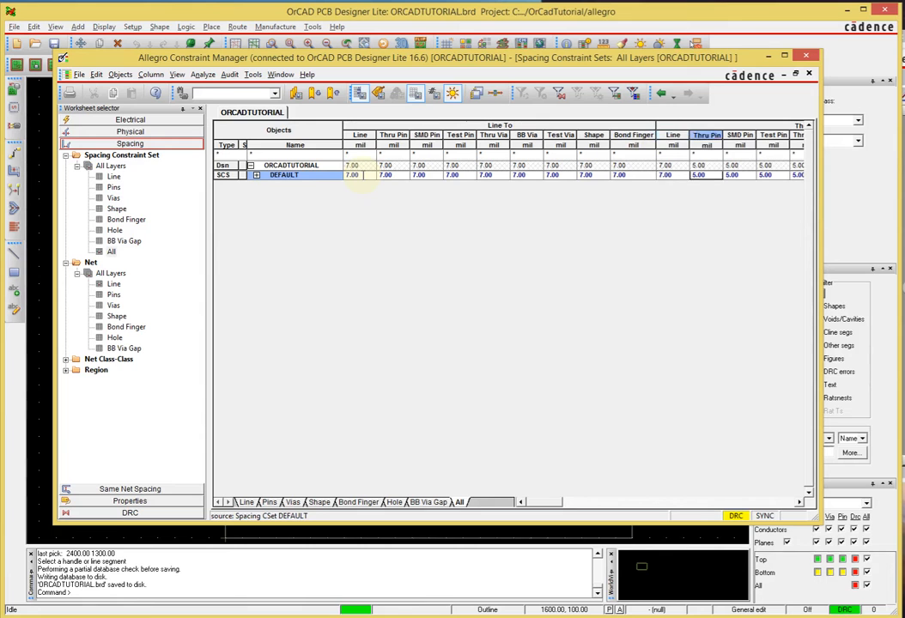
pyautogui.write('7')
pyautogui.press('Tab')
pyautogui.write('7')
pyautogui.press('Tab')
pyautogui.write('7')
pyautogui.press('Tab')
pyautogui.write('7')
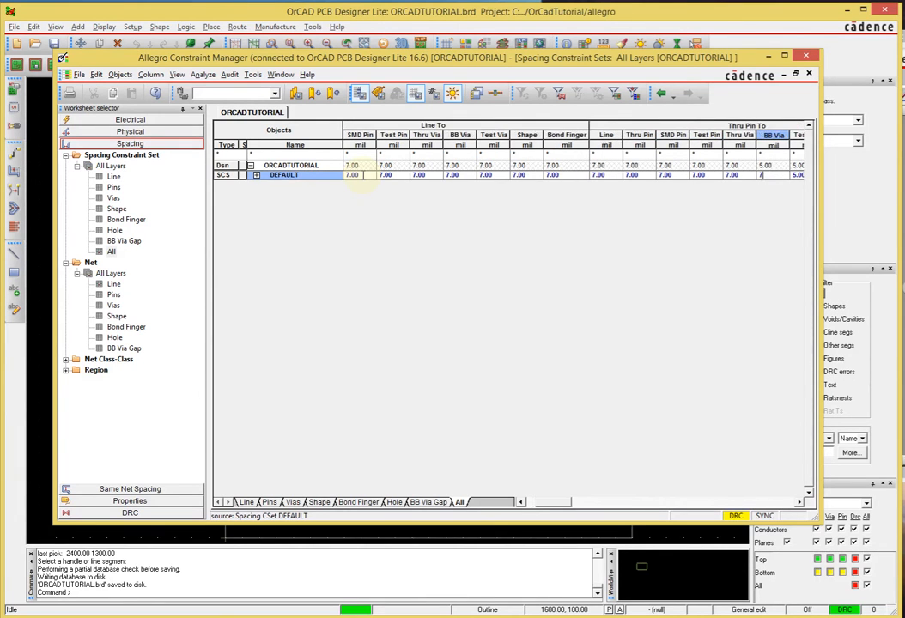
pyautogui.press('Tab')
pyautogui.write('7')
pyautogui.press('Tab')
pyautogui.write('7')
pyautogui.press('Tab')
pyautogui.write('7')
pyautogui.press('Tab')
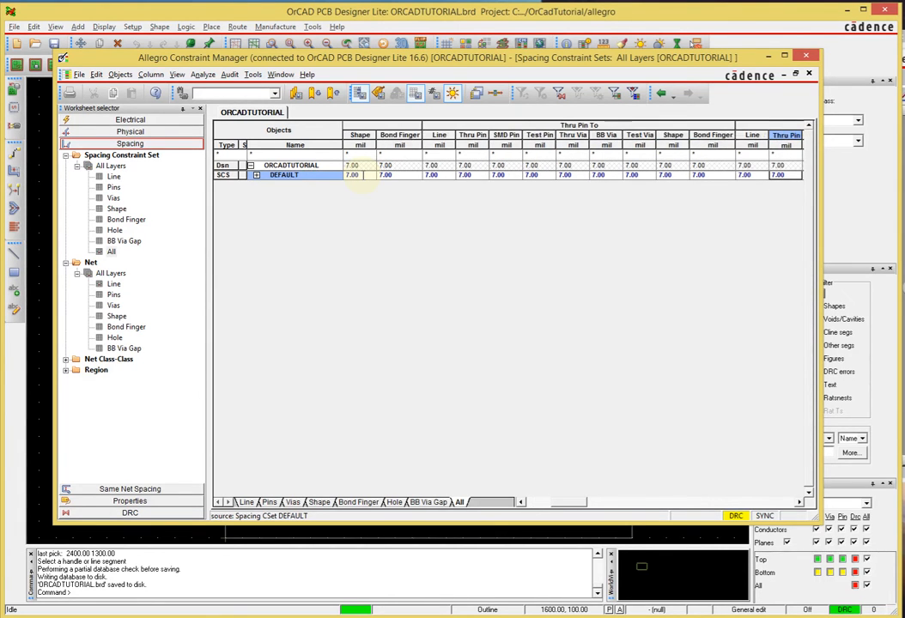
# Set the DEFAULT constraint set's SMD Pin To spacings, from SMD Pin through Bond Finger, to 7 mil
pyautogui.write('7')
pyautogui.press('Tab')
pyautogui.write('7\t7\t7\t')
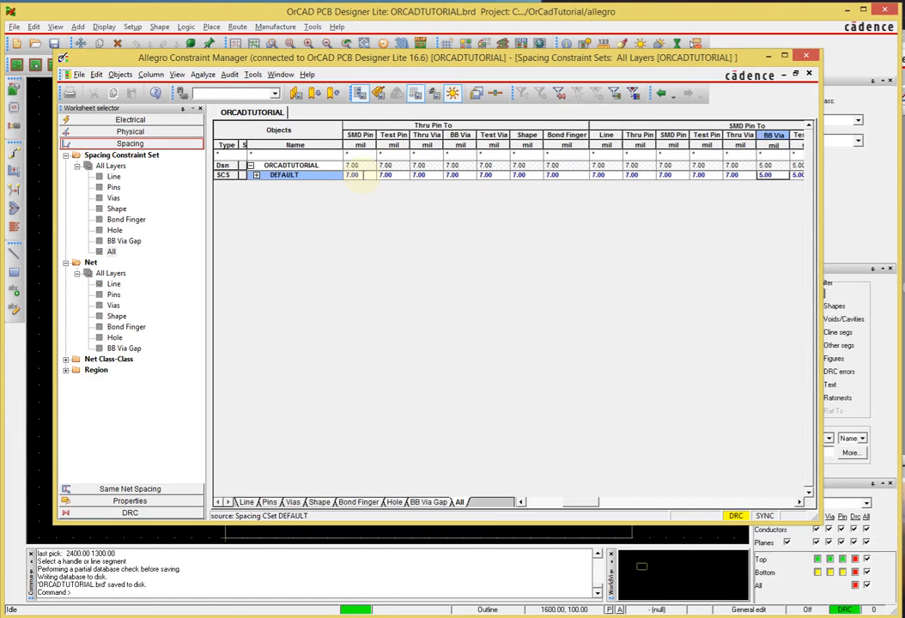
pyautogui.write('7')
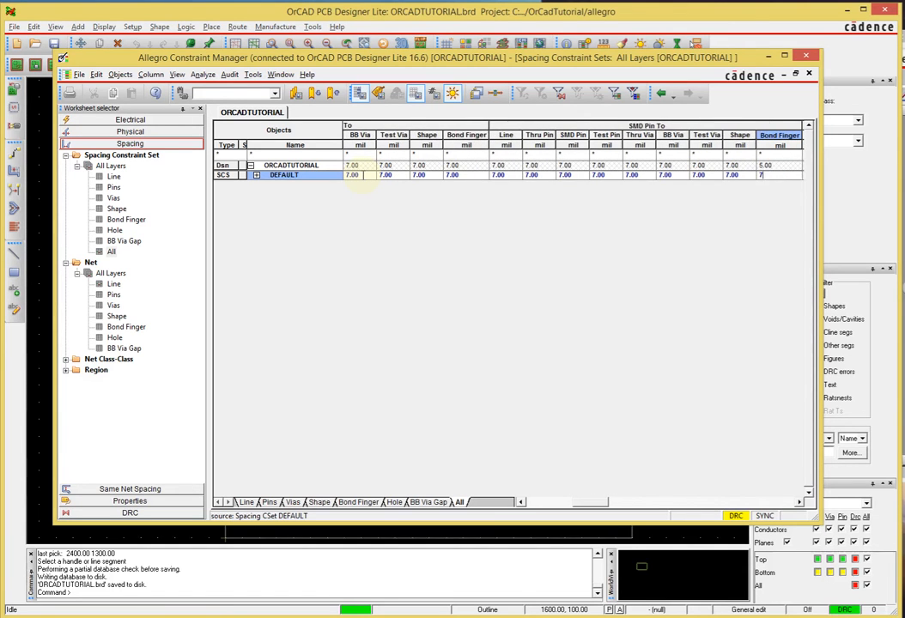
# Set the DEFAULT constraint set's Test Pin To spacings, from Test Pin through Bond Finger, to 7 mil
pyautogui.write('\t7\t7\t7\t7\t7\t7')
pyautogui.press('Tab')
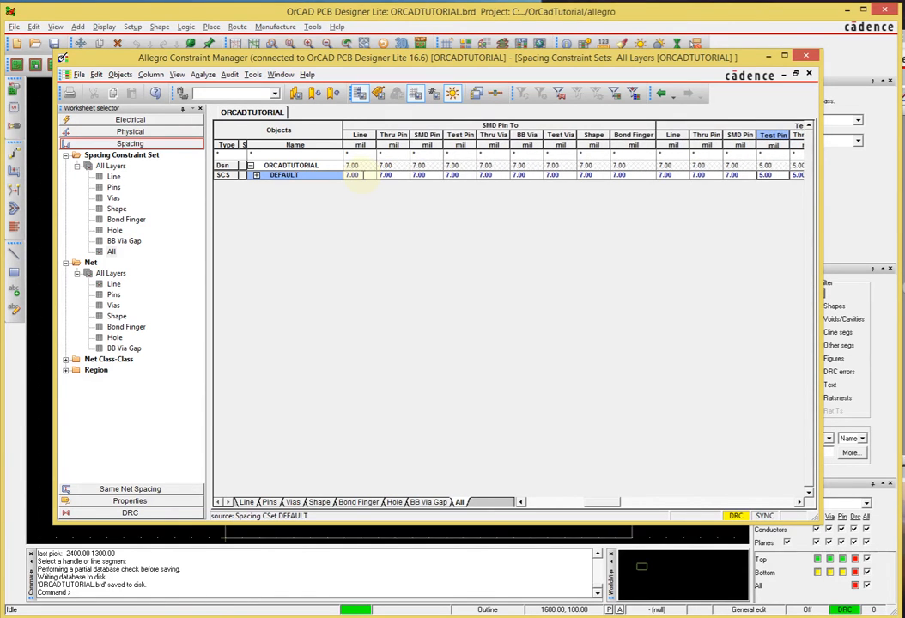
pyautogui.write('7\t7\t7\t')
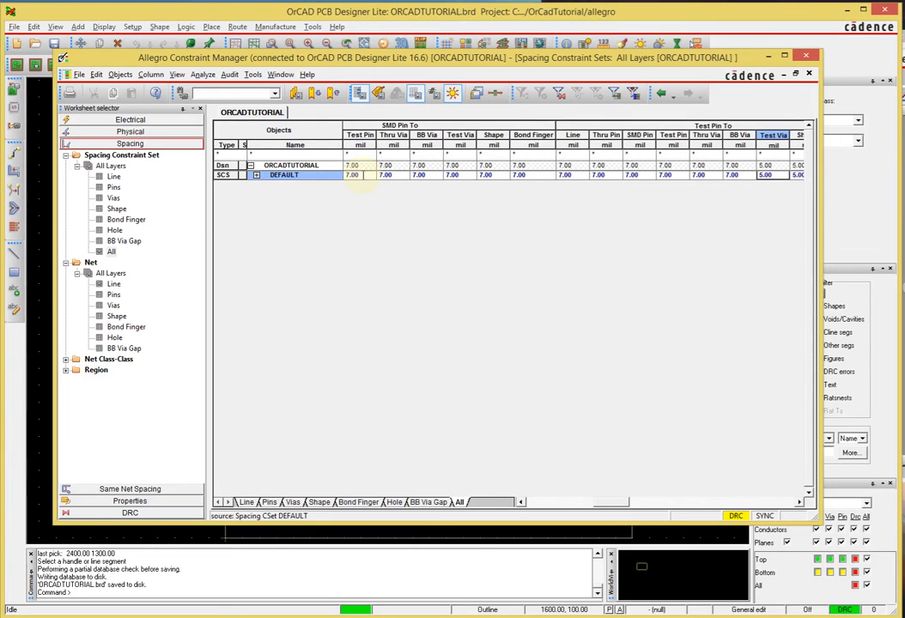
pyautogui.write('7')
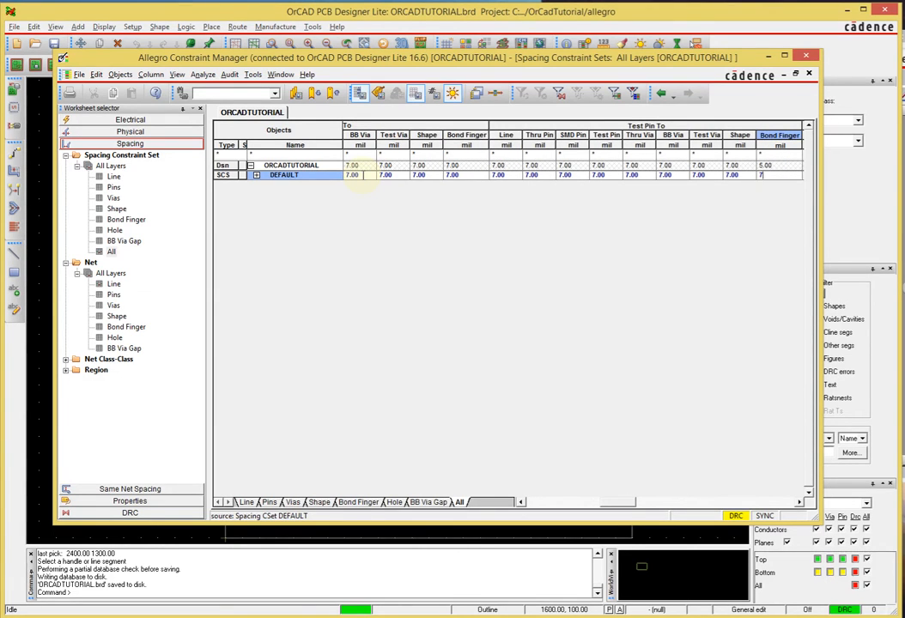
pyautogui.write('\t7\t7')
# Set the DEFAULT constraint set's Thru Via To spacings for Thru Via, BB Via, Test Via, Shape and Bond Finger to 7 mil
pyautogui.press('Tab')
pyautogui.press('Tab')
pyautogui.press('Tab')
pyautogui.press('Tab')
pyautogui.press('Tab')
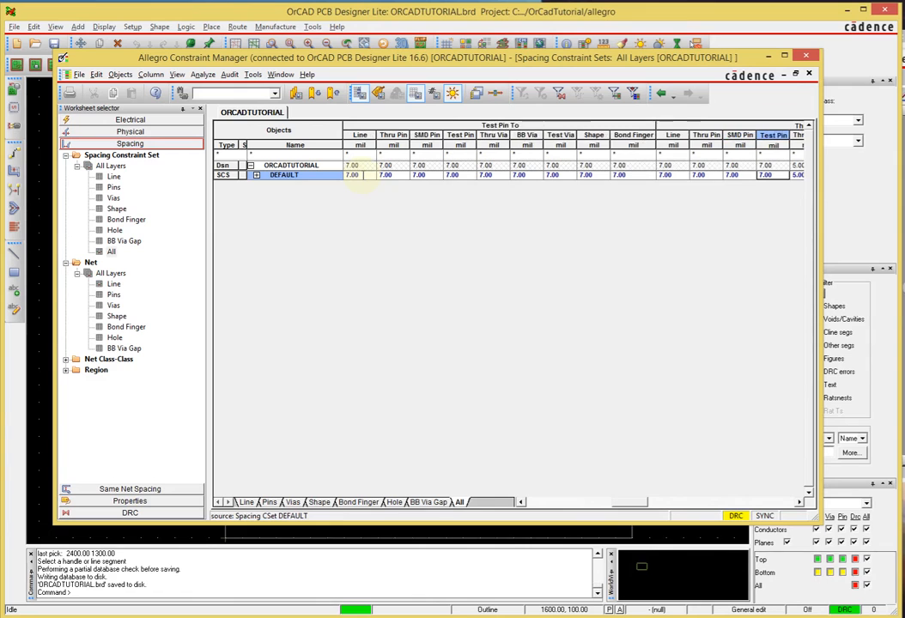
pyautogui.hotkey('shift', 'Tab')
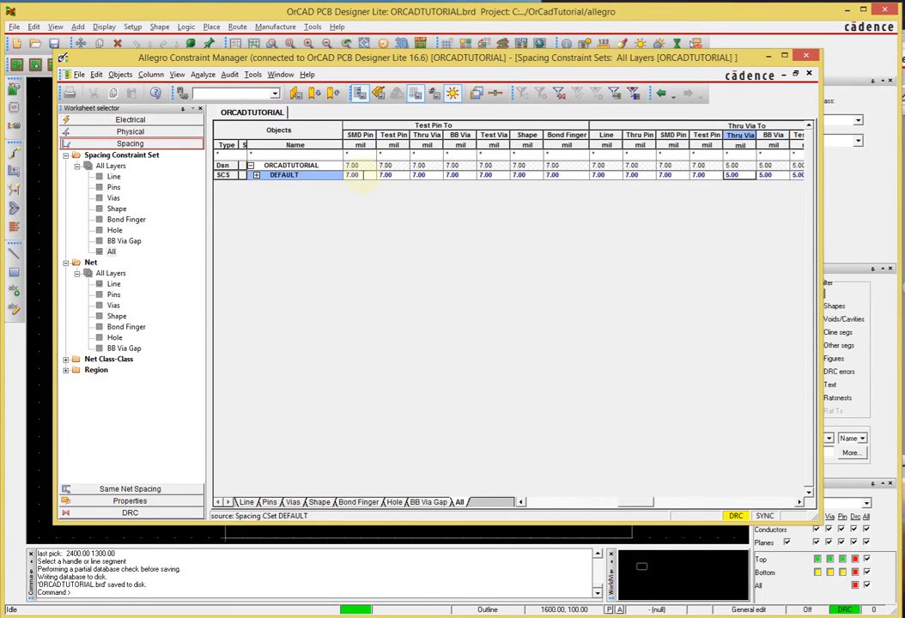
pyautogui.write('7\t7\t7\t7\t')
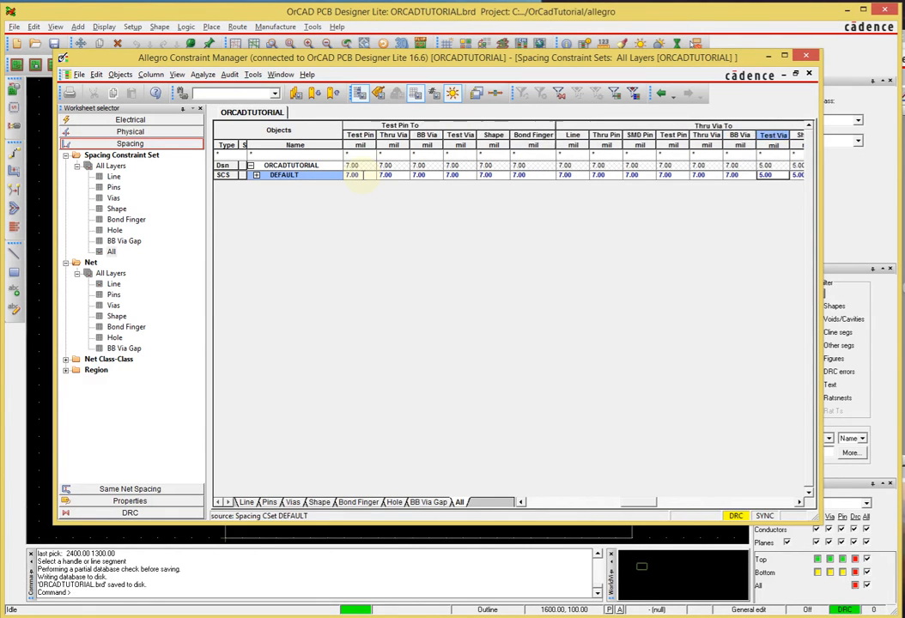
pyautogui.write('7')
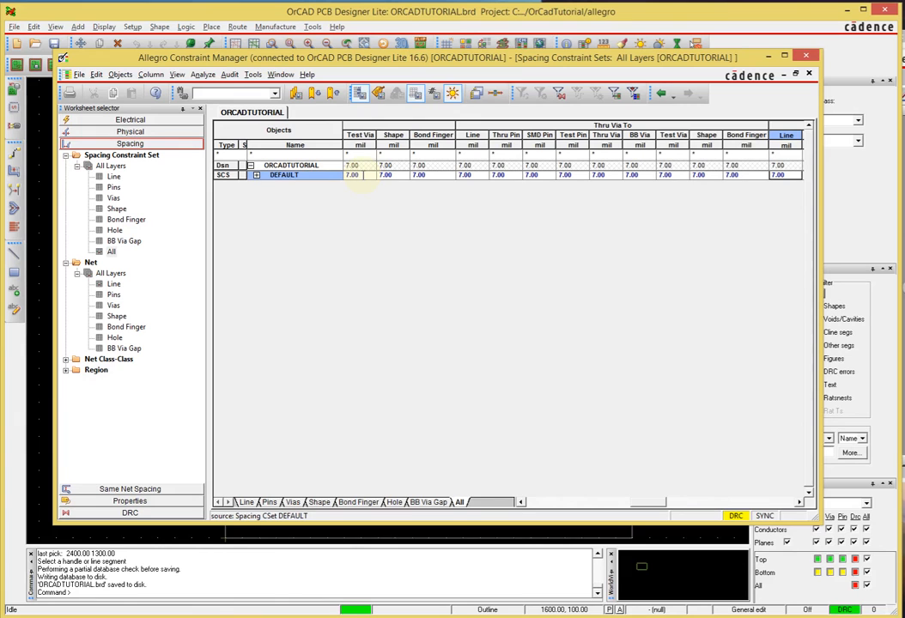
# Set the DEFAULT constraint set's BB Via To spacings for BB Via, Test Via, Shape and Bond Finger to 7 mil
pyautogui.press('Tab')
pyautogui.press('Tab')
pyautogui.press('Tab')
pyautogui.press('Tab')
pyautogui.press('Tab')
pyautogui.press('Tab')
pyautogui.press('Tab')
pyautogui.press('Tab')
pyautogui.press('Tab')
pyautogui.press('Tab')
pyautogui.press('Tab')
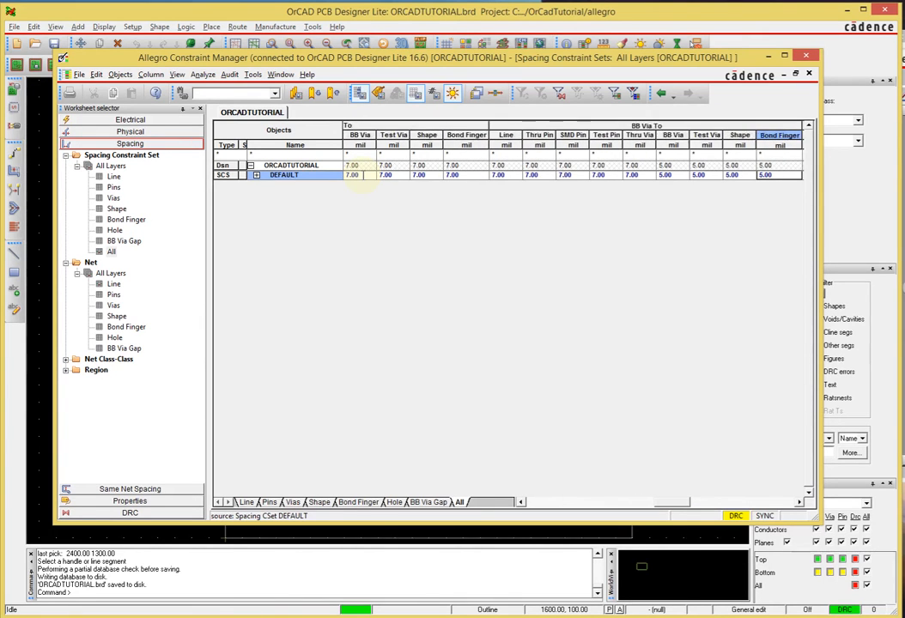
pyautogui.hotkey('shift', 'Tab')
pyautogui.hotkey('shift', 'Tab')
pyautogui.hotkey('shift', 'Tab')
pyautogui.hotkey('shift', 'Tab')
pyautogui.hotkey('shift', 'Tab')
pyautogui.hotkey('shift', 'Tab')
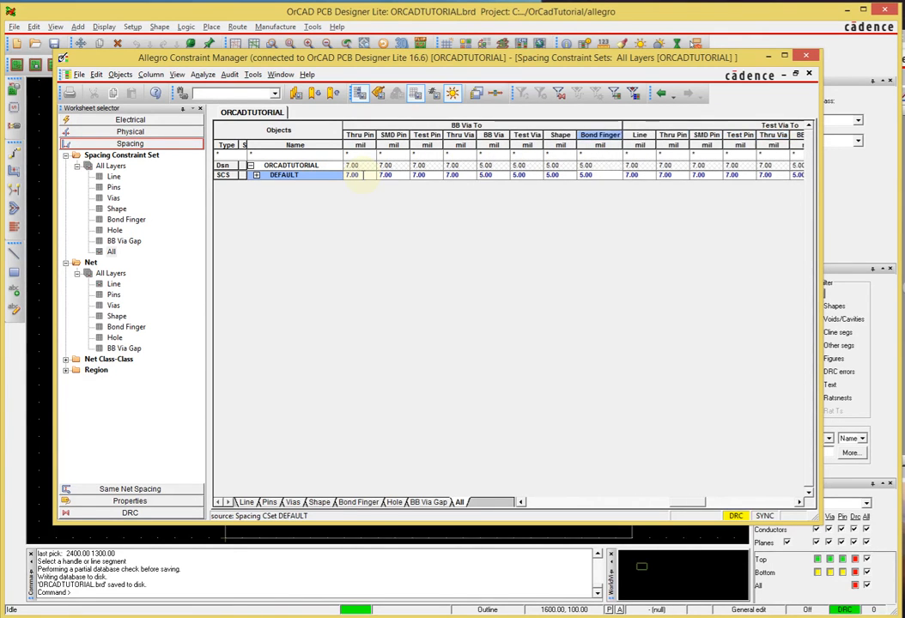
pyautogui.write('7')
pyautogui.press('Tab')
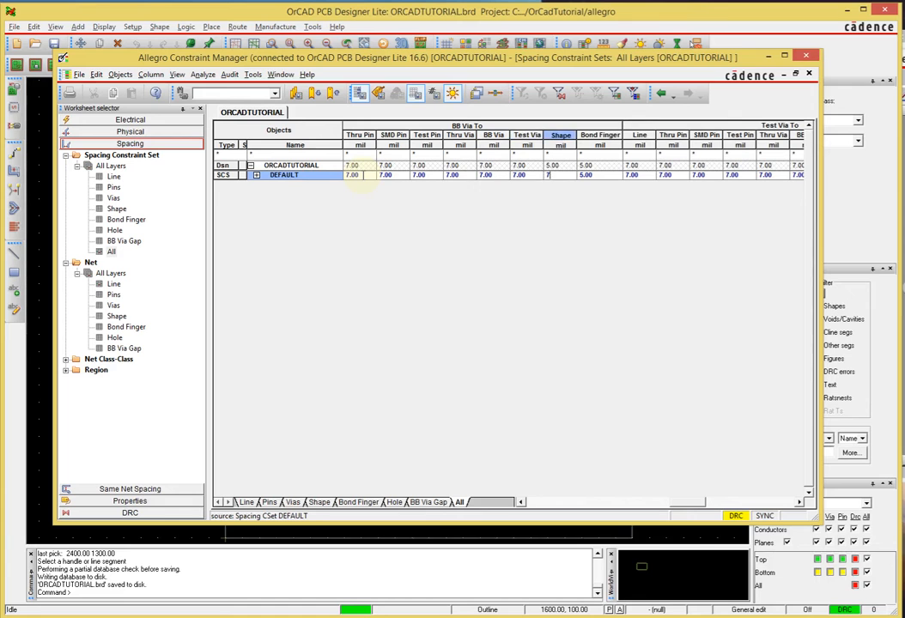
pyautogui.write('7')
pyautogui.press('Tab')
pyautogui.write('7')
pyautogui.press('Tab')
pyautogui.write('7')
pyautogui.press('Tab')
# Set the DEFAULT constraint set's Test Via To spacings for Test Via, Shape and Bond Finger to 7 mil
pyautogui.press('Tab')
pyautogui.press('Tab')
pyautogui.press('Tab')
pyautogui.press('Tab')
pyautogui.press('Tab')
pyautogui.press('Tab')
pyautogui.press('Tab')
pyautogui.press('Tab')
pyautogui.press('Tab')
pyautogui.press('Tab')
pyautogui.press('Tab')
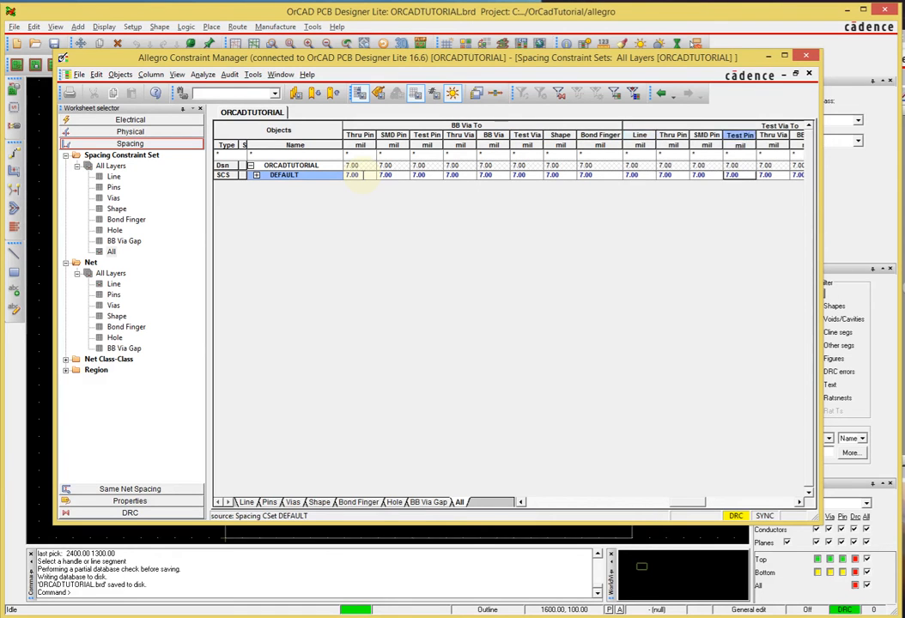
pyautogui.hotkey('shift', 'Tab')
pyautogui.hotkey('shift', 'Tab')
pyautogui.hotkey('shift', 'Tab')
pyautogui.hotkey('shift', 'Tab')
pyautogui.hotkey('shift', 'Tab')
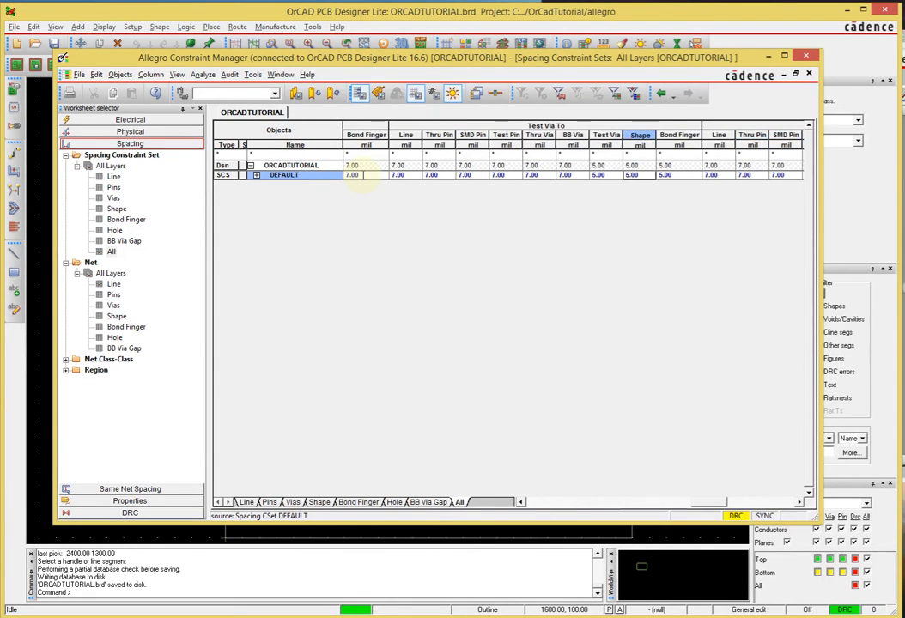
pyautogui.write('7')
pyautogui.press('Tab')
pyautogui.write('7')
pyautogui.press('Tab')
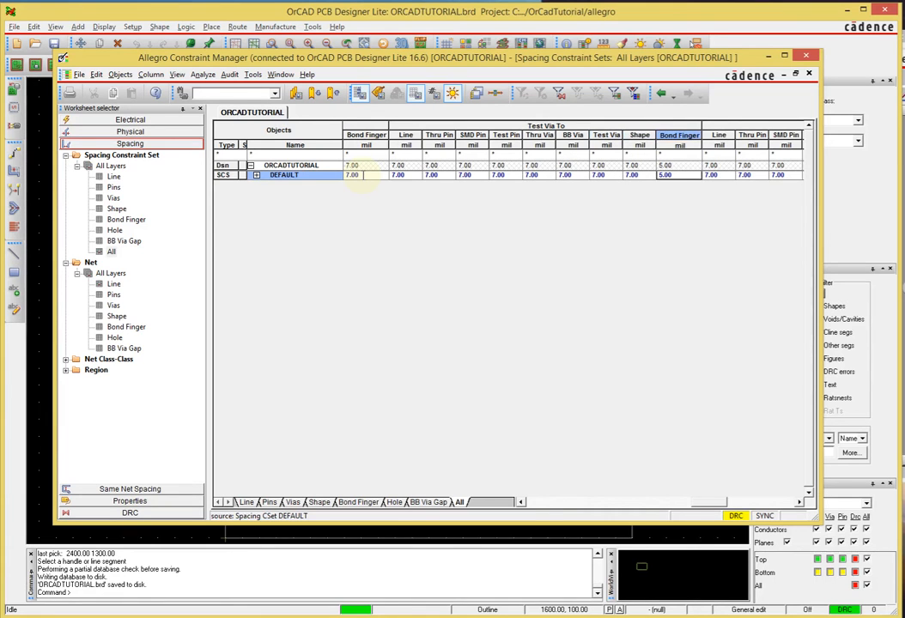
pyautogui.write('7')
pyautogui.press('Tab')
# Set the DEFAULT constraint set's Shape To spacings for Shape and Bond Finger to 7 mil
pyautogui.press('Tab')
pyautogui.press('Tab')
pyautogui.press('Tab')
pyautogui.press('Tab')
pyautogui.press('Tab')
pyautogui.press('Tab')
pyautogui.press('Tab')
pyautogui.press('Tab')
pyautogui.press('Tab')
pyautogui.press('Tab')
pyautogui.press('Tab')
pyautogui.press('Tab')
pyautogui.press('Tab')
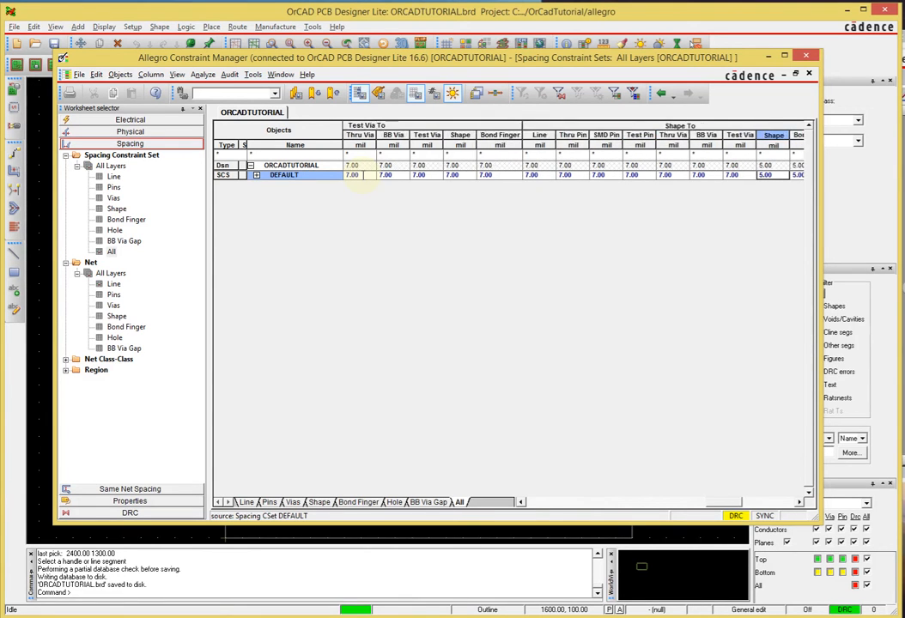
pyautogui.hotkey('shift', 'Tab')
pyautogui.hotkey('shift', 'Tab')
pyautogui.hotkey('shift', 'Tab')
pyautogui.hotkey('shift', 'Tab')
pyautogui.hotkey('shift', 'Tab')
pyautogui.hotkey('shift', 'Tab')
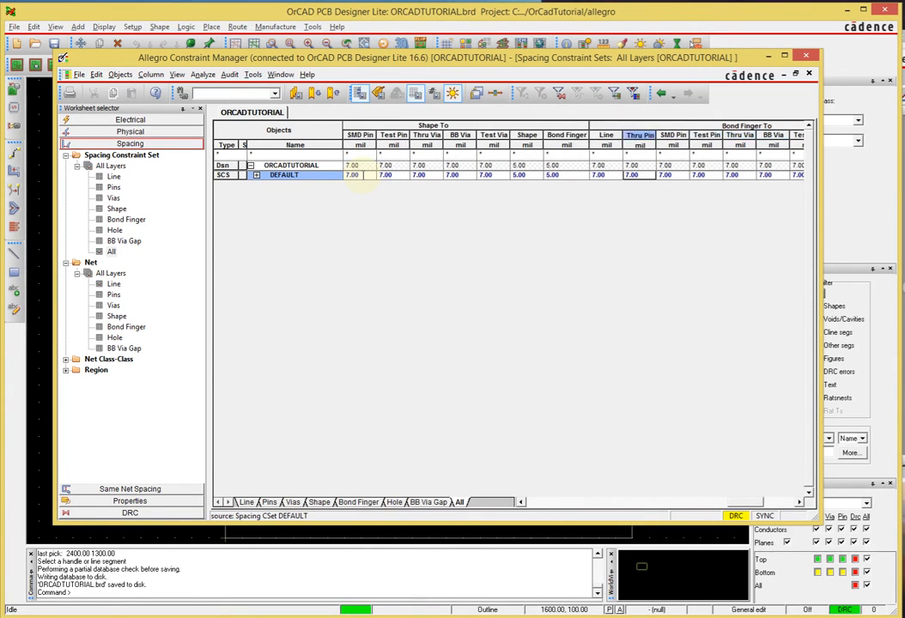
pyautogui.write('7')
pyautogui.press('Tab')
pyautogui.write('7')
pyautogui.press('Tab')
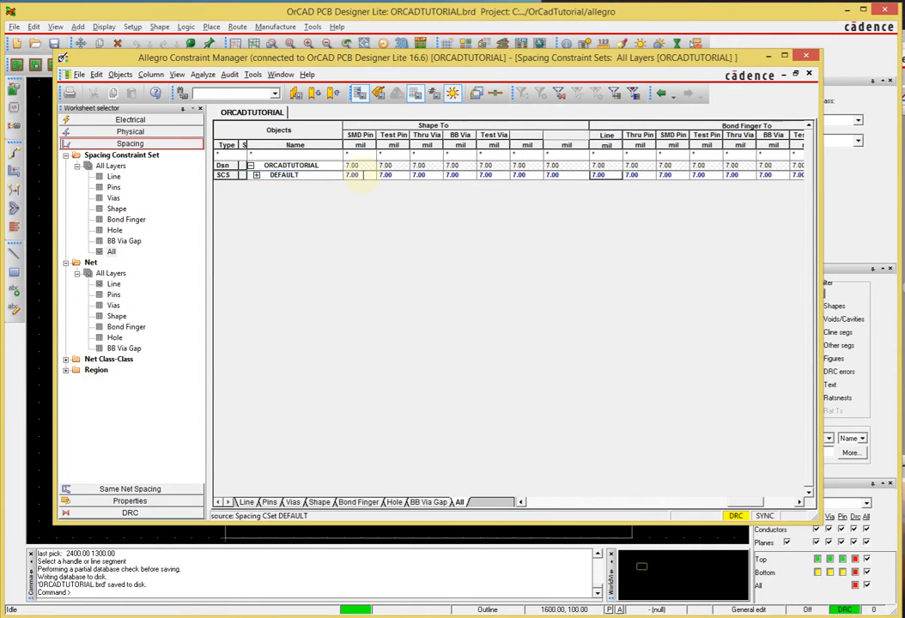
# Set the DEFAULT constraint set's Bond Finger To Bond Finger spacing to 7 mil and select its minimum BB via gap
pyautogui.press('Tab')
pyautogui.press('Tab')
pyautogui.press('Tab')
pyautogui.press('Tab')
pyautogui.press('Tab')
pyautogui.press('Tab')
pyautogui.press('Tab')
pyautogui.press('Tab')
pyautogui.press('Tab')
pyautogui.press('Tab')
pyautogui.press('Tab')
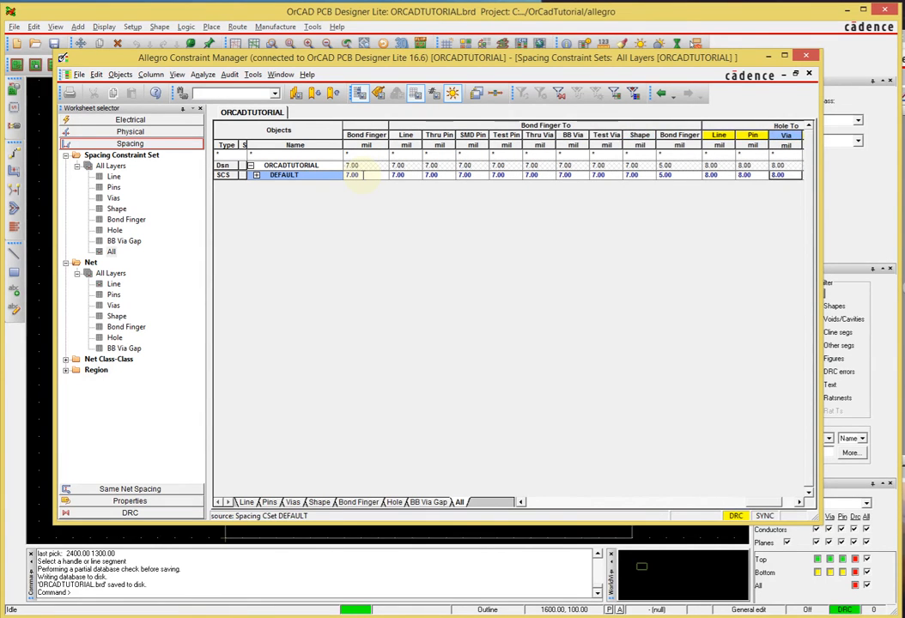
pyautogui.hotkey('shift', 'Tab')
pyautogui.hotkey('shift', 'Tab')
pyautogui.hotkey('shift', 'Tab')
pyautogui.press('Tab')
pyautogui.press('Tab')
pyautogui.press('Tab')
pyautogui.press('Tab')
pyautogui.press('Tab')
pyautogui.press('Tab')
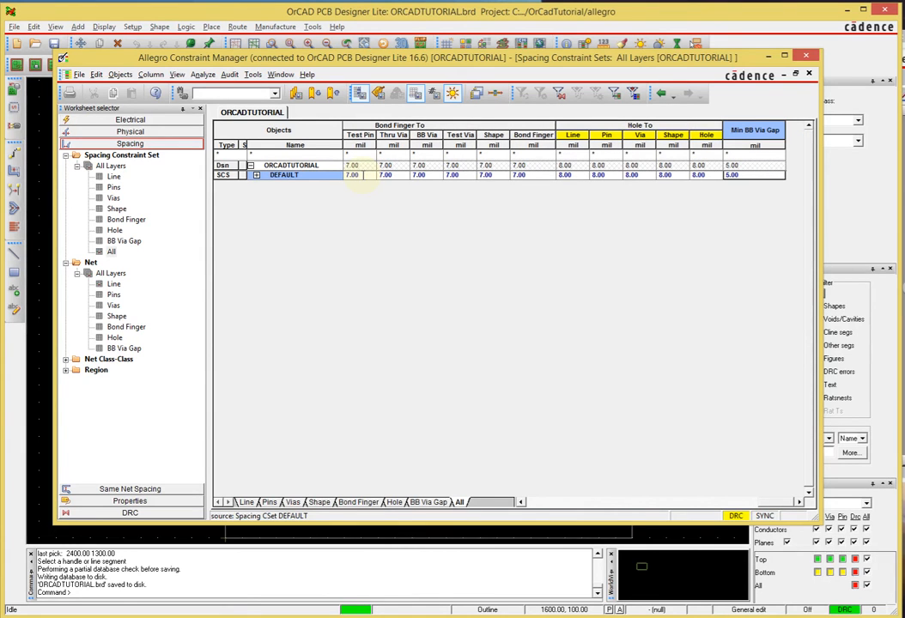
# Set the DEFAULT spacing constraint set's minimum BB via gap to 7 mil and go back through its Hole To spacings
pyautogui.hotkey('shift', 'Tab')
pyautogui.hotkey('shift', 'Tab')
pyautogui.hotkey('shift', 'Tab')
pyautogui.hotkey('shift', 'Tab')
pyautogui.hotkey('shift', 'Tab')
pyautogui.hotkey('shift', 'Tab')
pyautogui.hotkey('shift', 'Tab')
pyautogui.hotkey('shift', 'Tab')
pyautogui.hotkey('shift', 'Tab')
pyautogui.hotkey('shift', 'Tab')
pyautogui.hotkey('shift', 'Tab')
pyautogui.hotkey('shift', 'Tab')
pyautogui.hotkey('shift', 'Tab')
pyautogui.hotkey('shift', 'Tab')
pyautogui.hotkey('shift', 'Tab')
pyautogui.hotkey('shift', 'Tab')
pyautogui.hotkey('shift', 'Tab')
pyautogui.hotkey('shift', 'Tab')
pyautogui.hotkey('shift', 'Tab')
pyautogui.hotkey('shift', 'Tab')
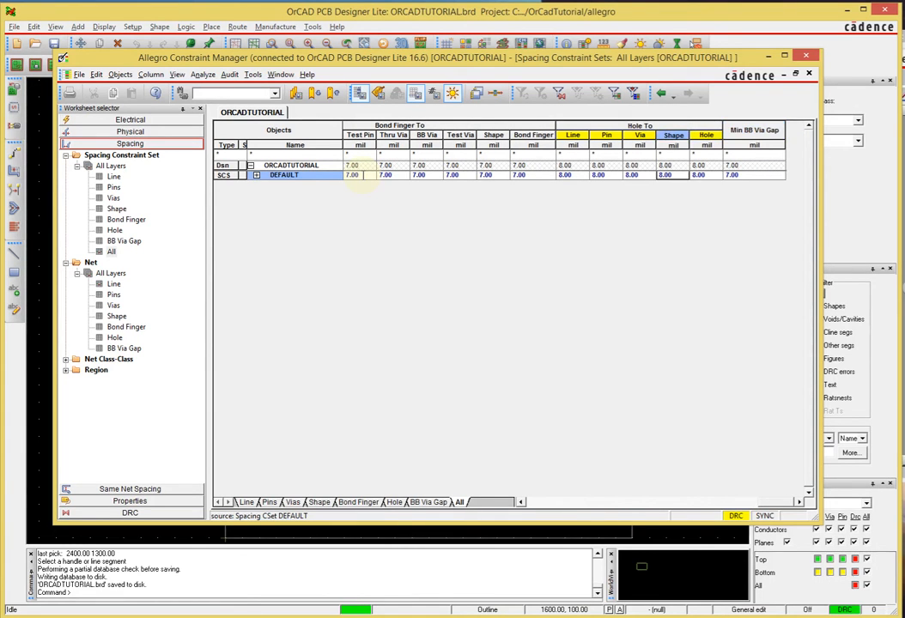
# Check the DEFAULT constraint set's remaining spacings, going back to the Line To Line value
pyautogui.hotkey('shift', 'Tab')
pyautogui.hotkey('shift', 'Tab')
pyautogui.hotkey('shift', 'Tab')
pyautogui.hotkey('shift', 'Tab')
pyautogui.hotkey('shift', 'Tab')
pyautogui.hotkey('shift', 'Tab')
pyautogui.hotkey('shift', 'Tab')
pyautogui.hotkey('shift', 'Tab')
pyautogui.hotkey('shift', 'Tab')
pyautogui.hotkey('shift', 'Tab')
pyautogui.hotkey('shift', 'Tab')
pyautogui.hotkey('shift', 'Tab')
pyautogui.hotkey('shift', 'Tab')
pyautogui.hotkey('shift', 'Tab')
pyautogui.hotkey('shift', 'Tab')
pyautogui.hotkey('shift', 'Tab')
pyautogui.hotkey('shift', 'Tab')
pyautogui.hotkey('shift', 'Tab')
pyautogui.hotkey('shift', 'Tab')
pyautogui.hotkey('shift', 'Tab')
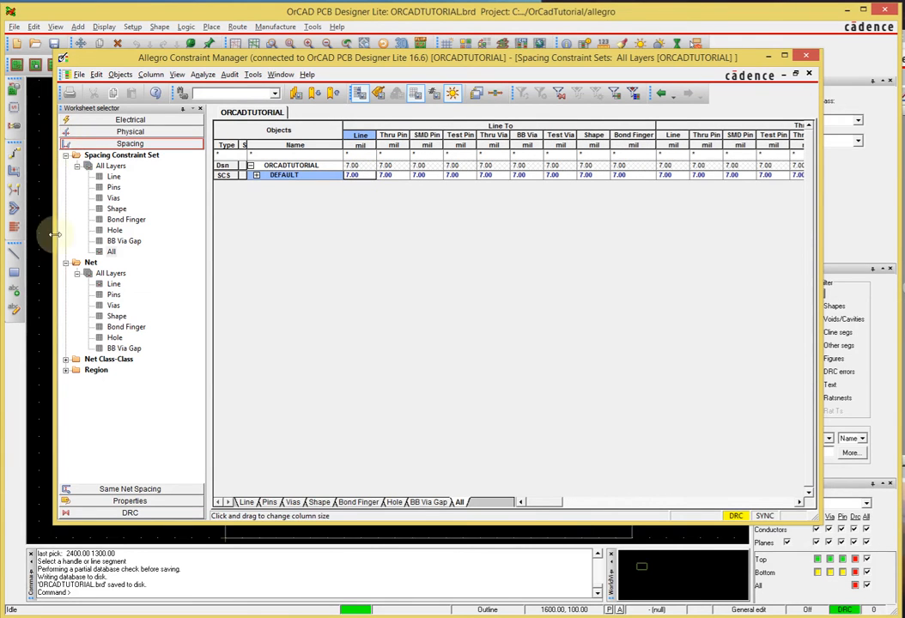
# Open the all-layers Same Net Spacing Constraint Set worksheet with all spacings and select DEFAULT's Line To Line value
pyautogui.click(151, 491)
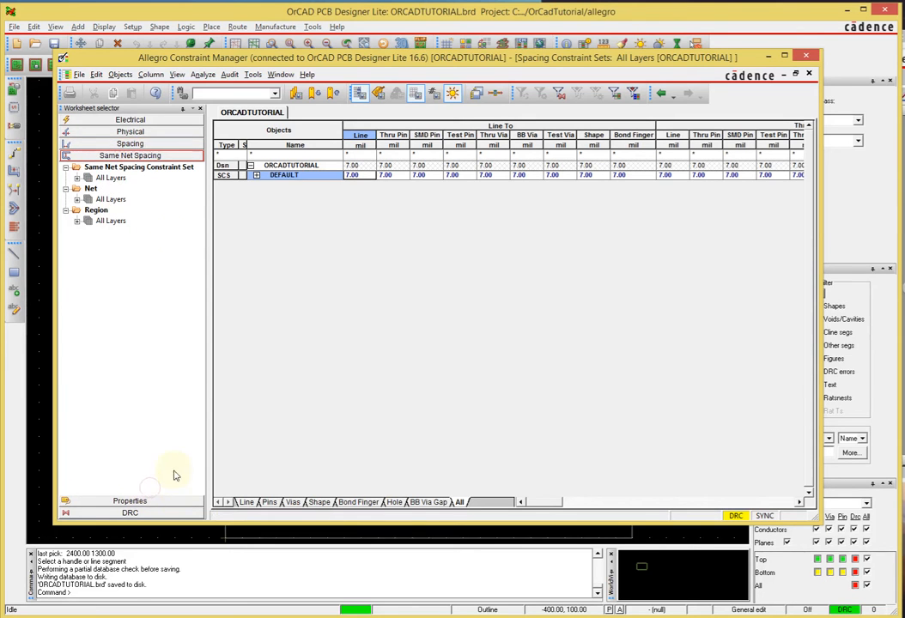
pyautogui.click(77, 178)
pyautogui.click(114, 188)
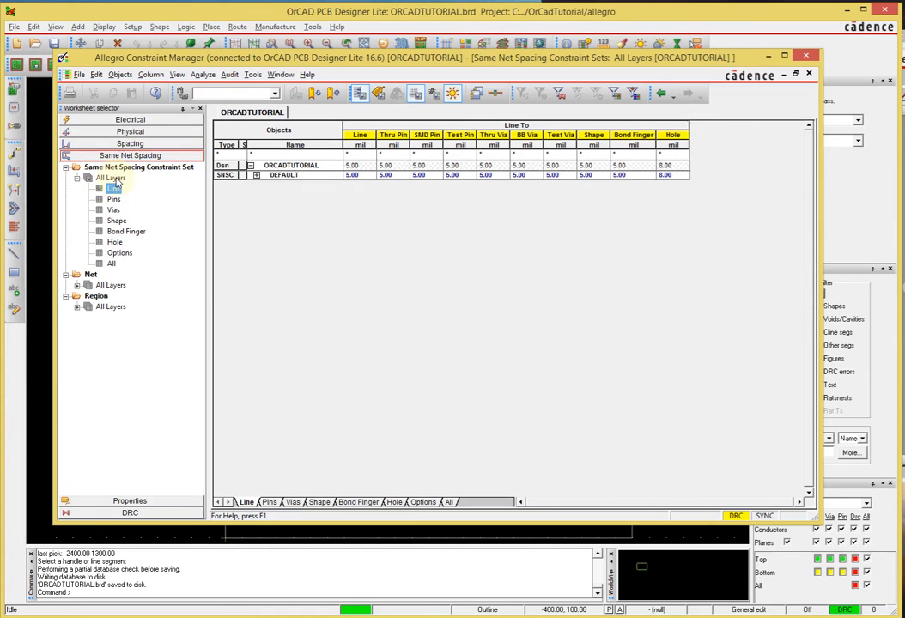
pyautogui.click(112, 264)
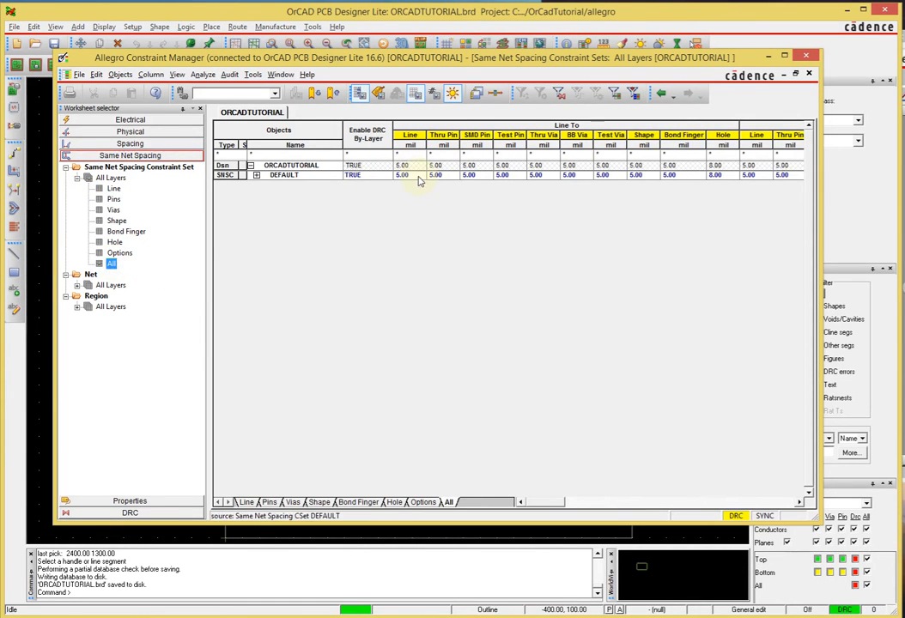
pyautogui.click(420, 181)
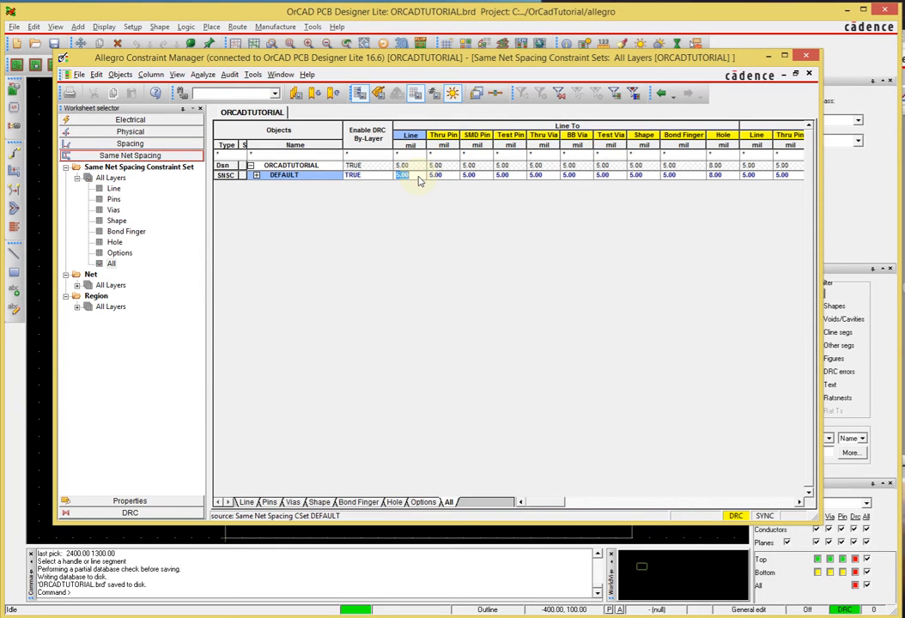
# Set DEFAULT's same net Line To spacings for Line, Thru Pin, SMD Pin, Test Pin and Thru Via to 7 mil
pyautogui.press('7')
pyautogui.press('Tab')
pyautogui.press('7')
pyautogui.press('Tab')
pyautogui.press('7')
pyautogui.press('Tab')
pyautogui.press('7')
pyautogui.press('Tab')
pyautogui.press('7')
pyautogui.press('Tab')
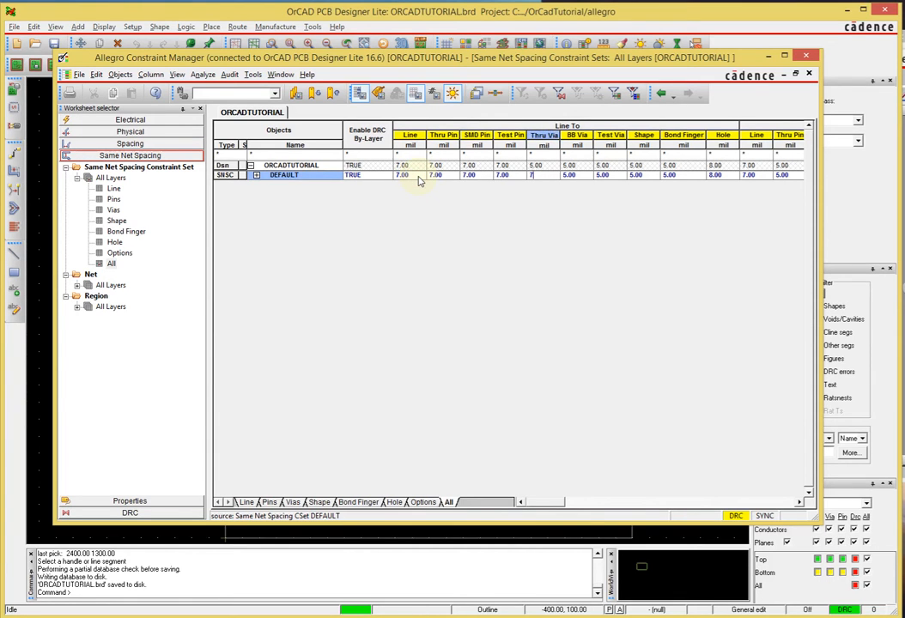
# Set DEFAULT's same net Line To spacings for BB Via, Test Via, Shape, Bond Finger and Hole to 7 mil
pyautogui.press('7')
pyautogui.press('Tab')
pyautogui.press('7')
pyautogui.press('Tab')
pyautogui.press('7')
pyautogui.press('Tab')
pyautogui.press('7')
pyautogui.press('Tab')
pyautogui.press('7')
pyautogui.press('Tab')
pyautogui.press('Tab')
pyautogui.press('Tab')
pyautogui.press('Tab')
pyautogui.press('Tab')
pyautogui.press('Tab')
pyautogui.press('Tab')
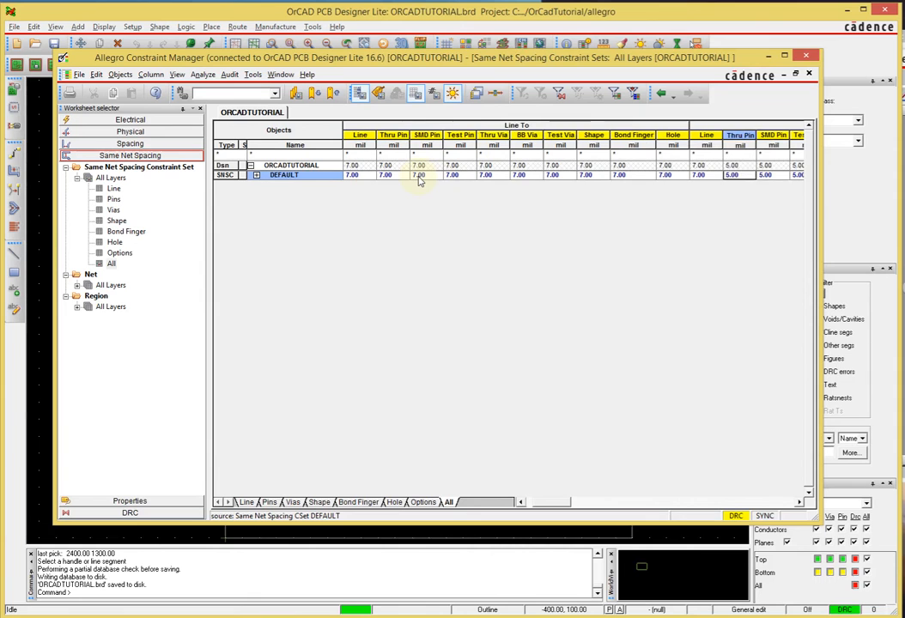
# Set DEFAULT's same net Thru Pin To spacings from Thru Pin through Bond Finger to 7 mil
pyautogui.press('7')
pyautogui.press('Tab')
pyautogui.press('7')
pyautogui.press('Tab')
pyautogui.press('7')
pyautogui.press('Tab')
pyautogui.press('7')
pyautogui.press('Tab')
pyautogui.press('7')
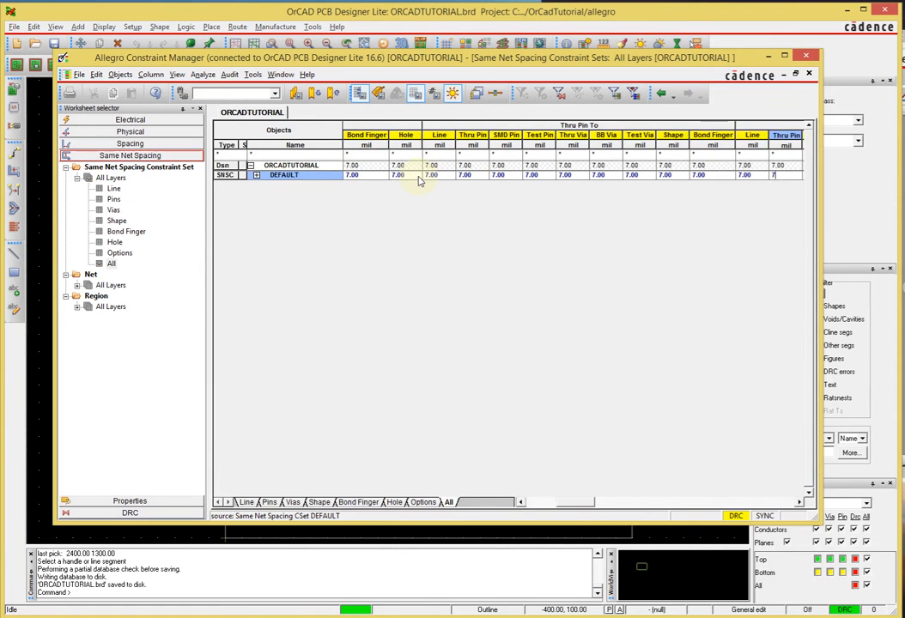
# Set DEFAULT's same net SMD Pin To spacings from SMD Pin through Bond Finger to 7 mil
pyautogui.press('Tab')
pyautogui.press('7')
pyautogui.press('Tab')
pyautogui.press('7')
pyautogui.press('Tab')
pyautogui.press('7')
pyautogui.press('Tab')
pyautogui.press('7')
pyautogui.press('Tab')
pyautogui.press('7')
pyautogui.press('Tab')
pyautogui.press('7')
pyautogui.press('Tab')
pyautogui.press('7')
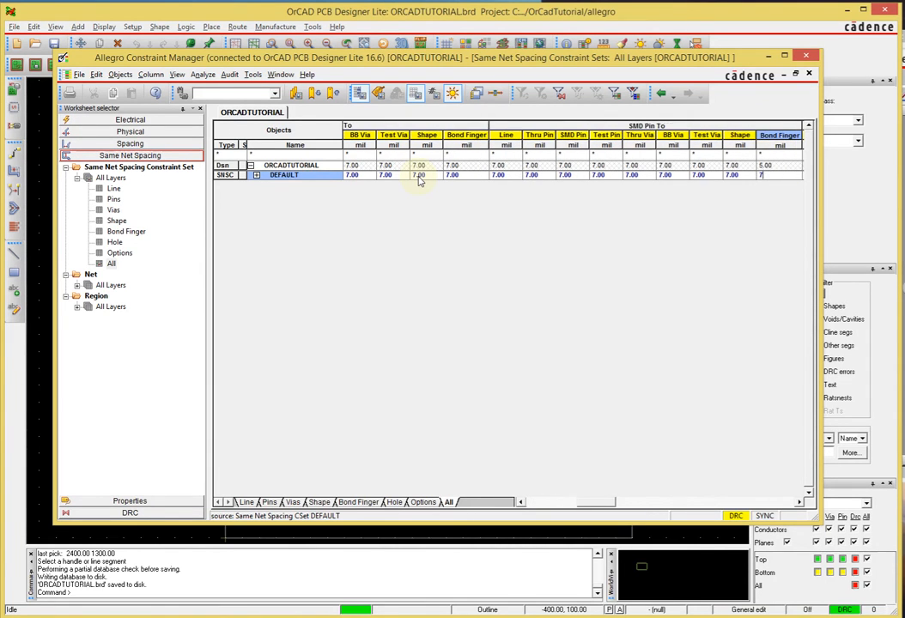
pyautogui.press('Tab')
# Look through DEFAULT's remaining same net spacings, from Test Pin To up to Hole To Hole
pyautogui.press('Tab')
pyautogui.press('Tab')
pyautogui.press('Tab')
pyautogui.press('Tab')
pyautogui.press('Tab')
pyautogui.press('Tab')
pyautogui.press('Tab')
pyautogui.press('Tab')
pyautogui.press('Tab')
pyautogui.press('Tab')
pyautogui.press('Tab')
pyautogui.press('Tab')
pyautogui.press('Tab')
pyautogui.press('Tab')
pyautogui.press('Tab')
pyautogui.press('Tab')
pyautogui.press('Tab')
pyautogui.press('Tab')
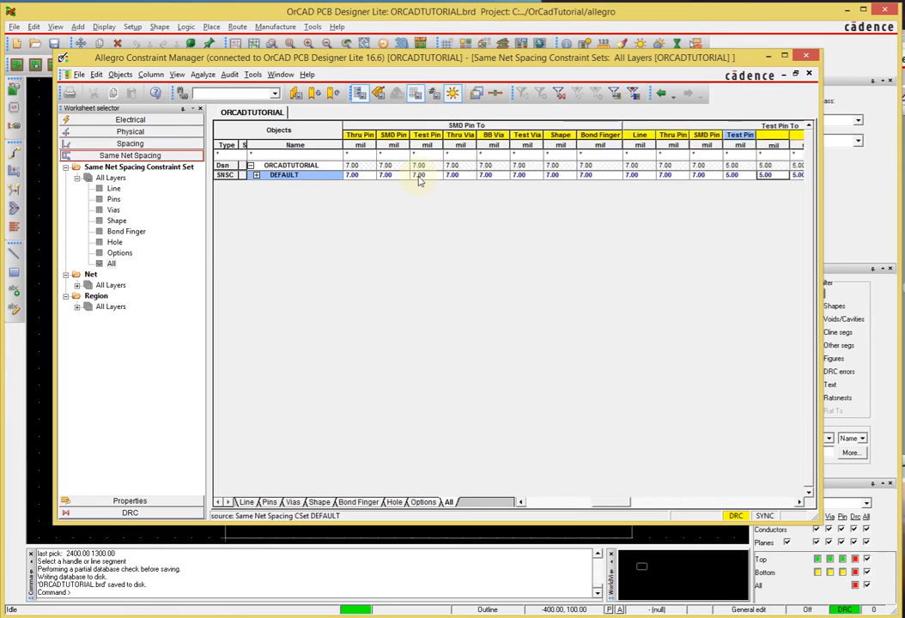
pyautogui.press('Tab')
pyautogui.press('Tab')
pyautogui.press('Tab')
pyautogui.press('Tab')
pyautogui.press('Tab')
pyautogui.press('Tab')
pyautogui.press('Tab')
pyautogui.press('Tab')
pyautogui.press('Tab')
pyautogui.press('Tab')
pyautogui.press('Tab')
pyautogui.press('Tab')
pyautogui.press('Tab')
pyautogui.press('Tab')
pyautogui.press('Tab')
pyautogui.press('Tab')
pyautogui.press('Tab')
pyautogui.press('Tab')
pyautogui.press('Tab')
pyautogui.press('Tab')
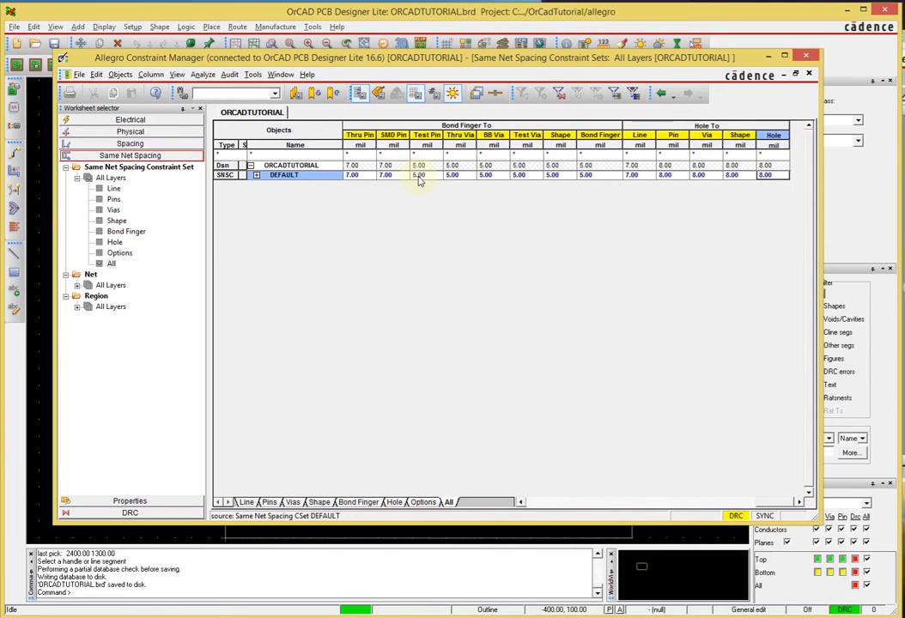
# Set DEFAULT's same net Test Pin To spacings from Test Pin through Bond Finger to 7 mil
pyautogui.press('Left')
pyautogui.press('Left')
pyautogui.press('Left')
pyautogui.press('Left')
pyautogui.press('Left')
pyautogui.press('Left')
pyautogui.press('Left')
pyautogui.press('Left')
pyautogui.press('Left')
pyautogui.press('Left')
pyautogui.press('Left')
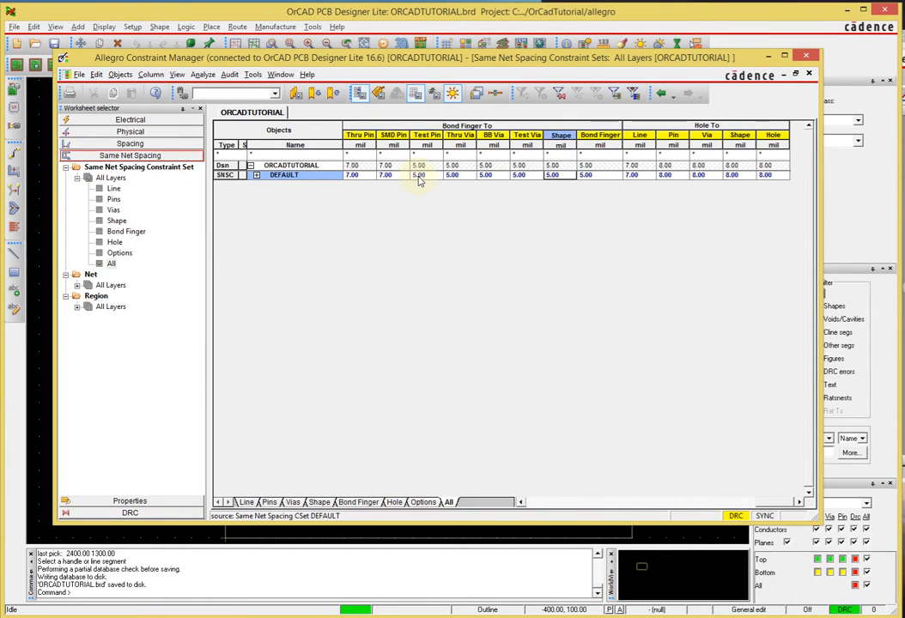
pyautogui.press('Left')
pyautogui.press('Left')
pyautogui.press('Left')
pyautogui.press('Left')
pyautogui.press('Left')
pyautogui.press('Left')
pyautogui.press('Left')
pyautogui.press('Left')
pyautogui.press('Left')
pyautogui.press('Left')
pyautogui.press('Left')
pyautogui.press('Left')
pyautogui.press('Left')
pyautogui.press('Left')
pyautogui.press('Left')
pyautogui.press('Left')
pyautogui.press('Left')
pyautogui.press('Left')
pyautogui.press('Left')
pyautogui.press('Left')
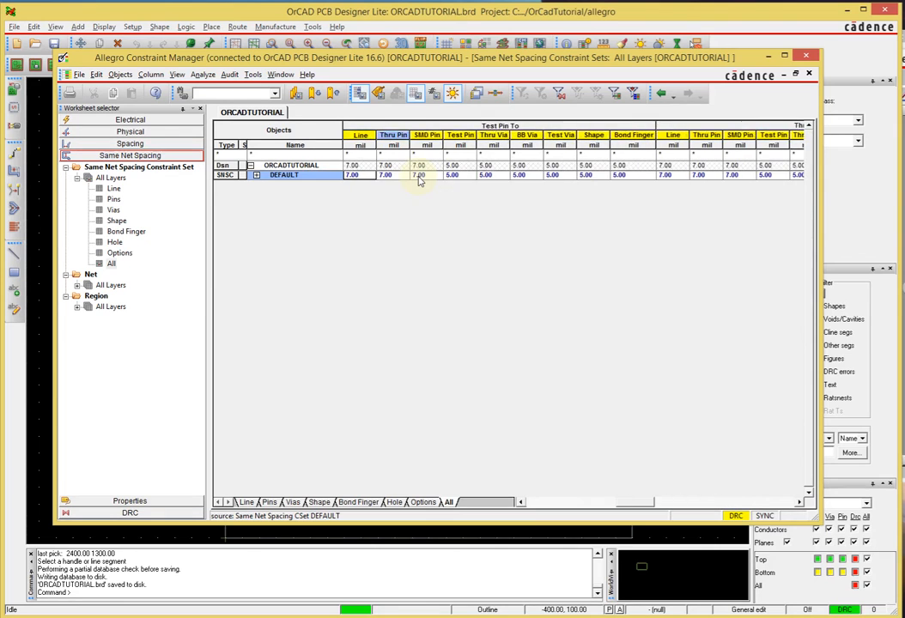
pyautogui.press('Right')
pyautogui.press('Right')
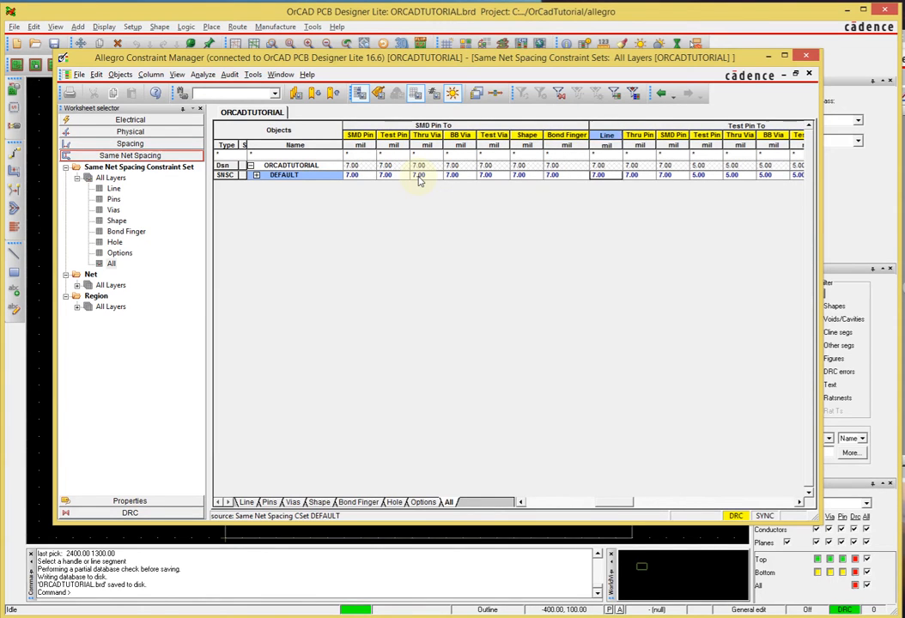
pyautogui.press('Right')
pyautogui.write('7')
pyautogui.press('Right')
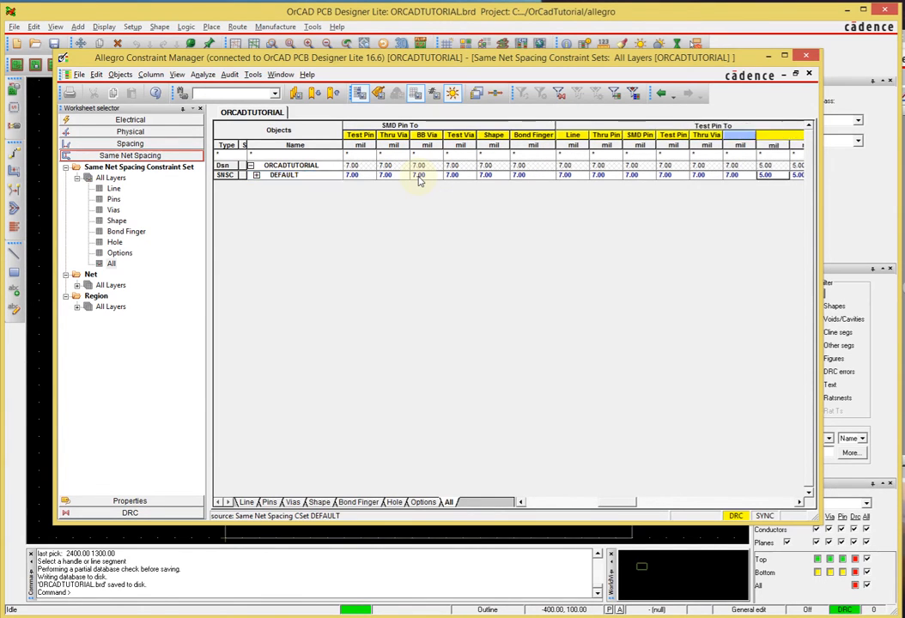
pyautogui.write('7')
pyautogui.press('Right')
pyautogui.write('7')
pyautogui.press('Right')
# Set DEFAULT's same net Thru Via To spacings from Thru Via through Bond Finger to 7 mil
pyautogui.write('7')
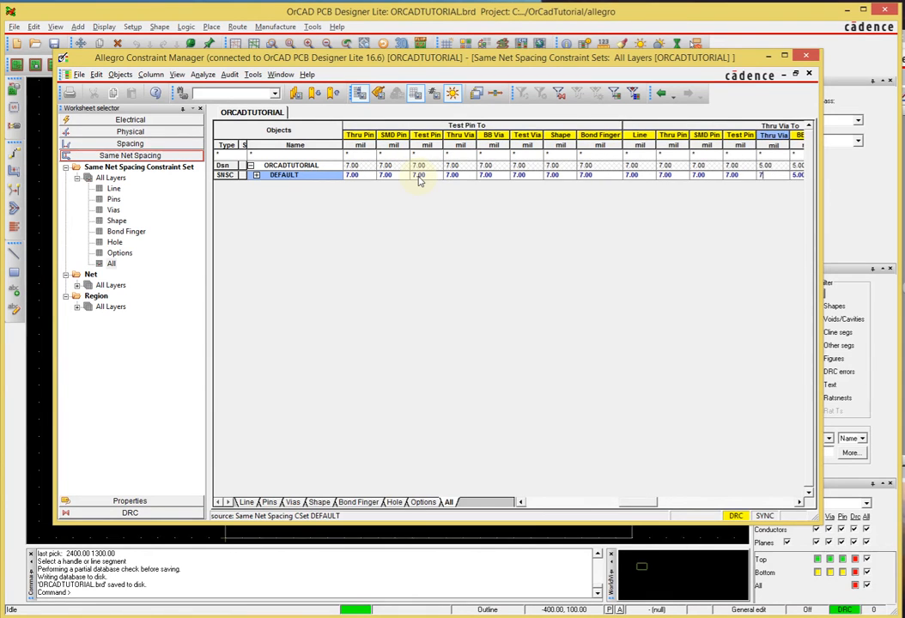
pyautogui.write('7')
pyautogui.press('Right')
pyautogui.write('7')
pyautogui.press('Right')
pyautogui.write('7')
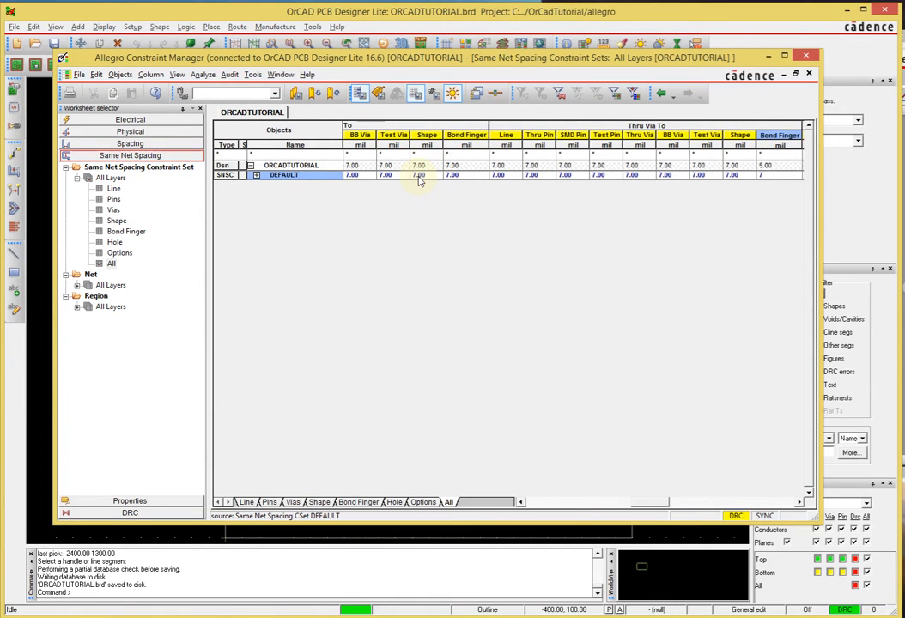
pyautogui.press('Right')
# Set DEFAULT's same net BB Via To spacings from BB Via through Bond Finger to 7 mil
pyautogui.press('Right')
pyautogui.press('Right')
pyautogui.press('Right')
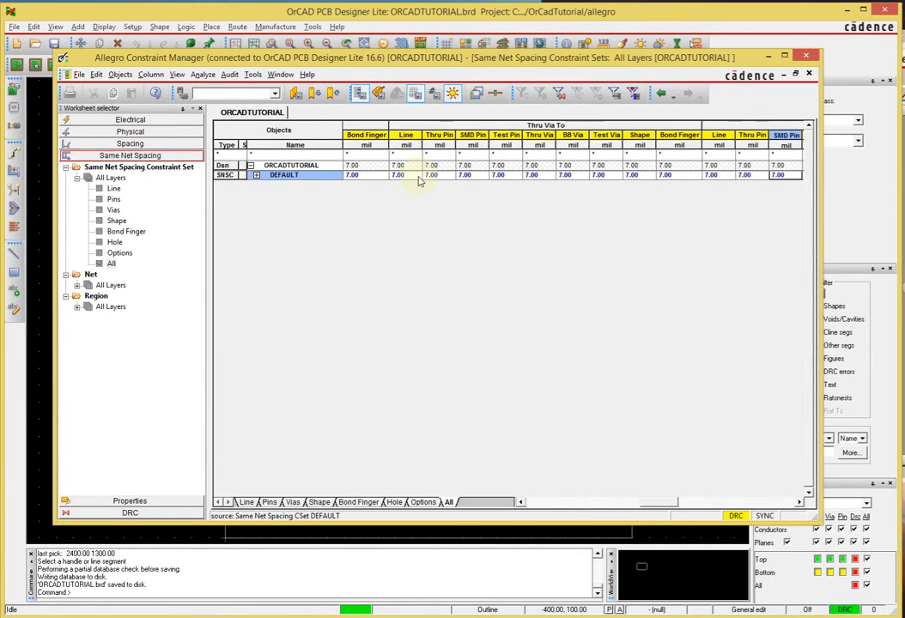
pyautogui.press('Right')
pyautogui.press('Right')
pyautogui.press('Right')
pyautogui.press('Right')
pyautogui.press('Right')
pyautogui.press('Right')
pyautogui.press('Right')
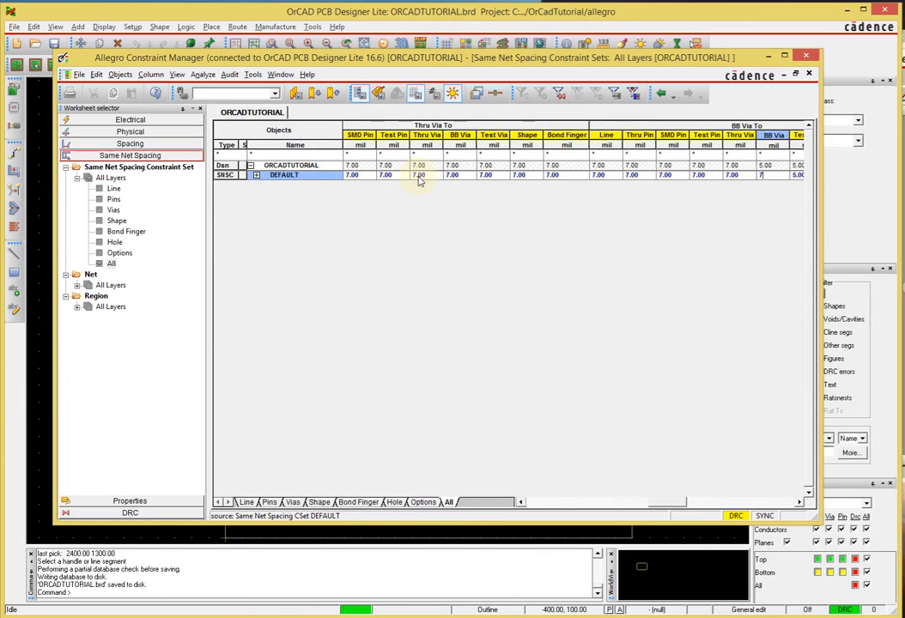
pyautogui.press('Right')
pyautogui.press('Right')
# Set DEFAULT's same net Test Via To spacings for Test Via, Shape and Bond Finger to 7 mil
pyautogui.press('Right')
pyautogui.press('Right')
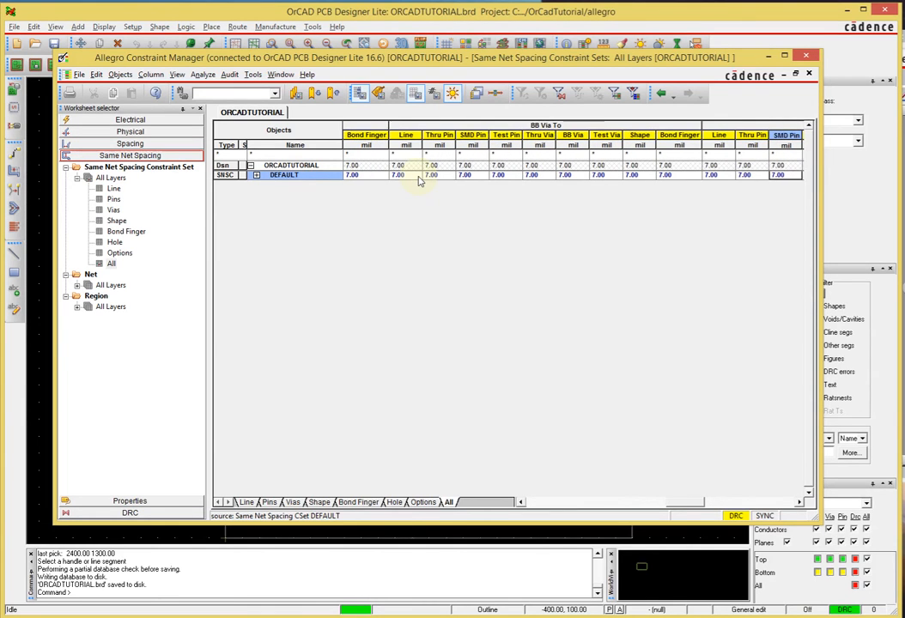
pyautogui.press('Right')
pyautogui.press('Right')
pyautogui.press('Right')
pyautogui.press('Right')
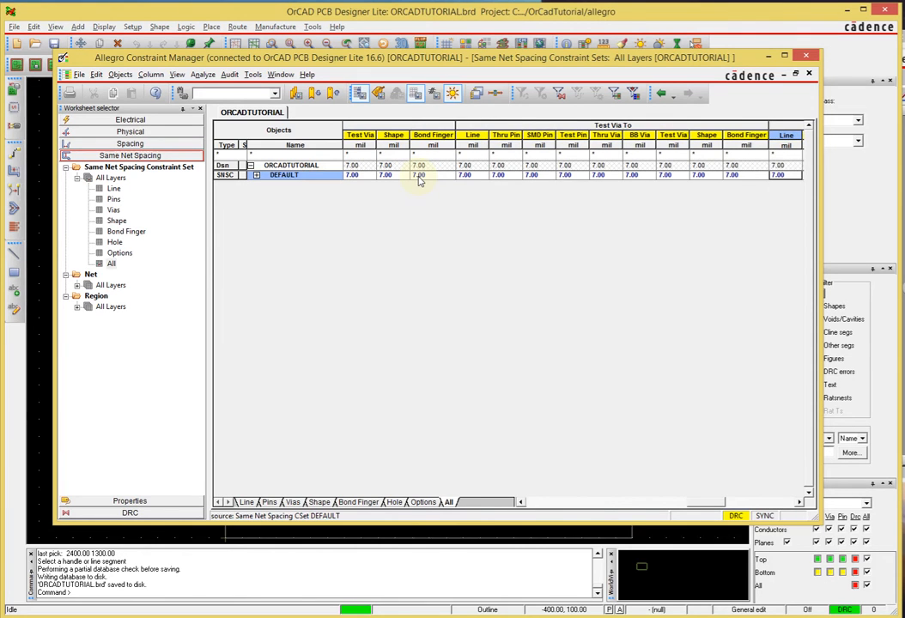
# Set DEFAULT's same net Shape To Shape and Shape To Bond Finger spacings to 7 mil
pyautogui.press('Right')
pyautogui.press('Right')
pyautogui.press('Right')
pyautogui.press('Right')
pyautogui.press('Right')
pyautogui.press('Right')
pyautogui.press('Right')
pyautogui.press('Right')
pyautogui.press('Right')
pyautogui.press('Right')
pyautogui.press('Right')
pyautogui.press('Right')
pyautogui.press('Right')
pyautogui.press('Right')
pyautogui.press('Right')
pyautogui.press('Right')
pyautogui.press('Right')
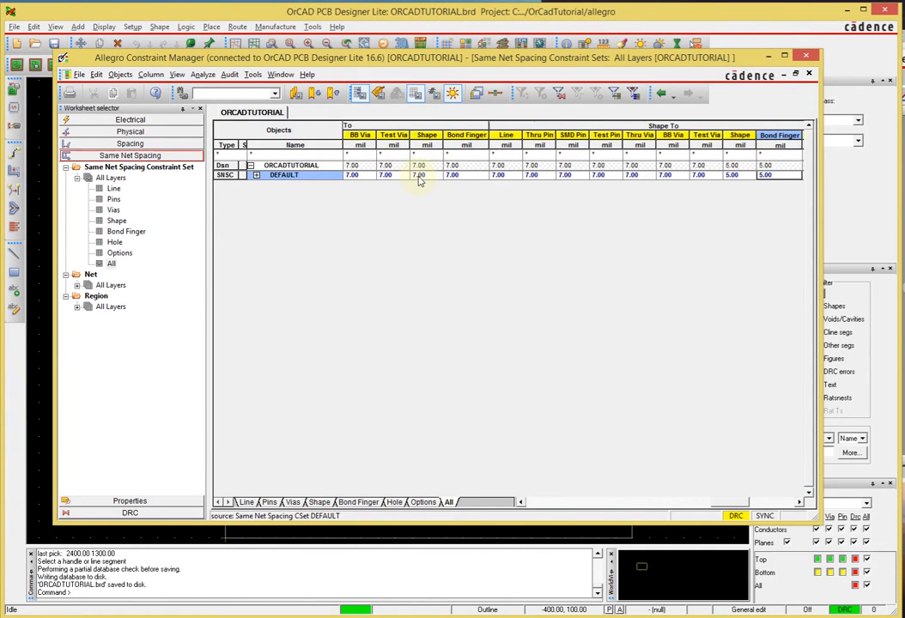
pyautogui.press('Right')
pyautogui.press('Right')
pyautogui.press('Left')
pyautogui.press('Left')
pyautogui.press('Left')
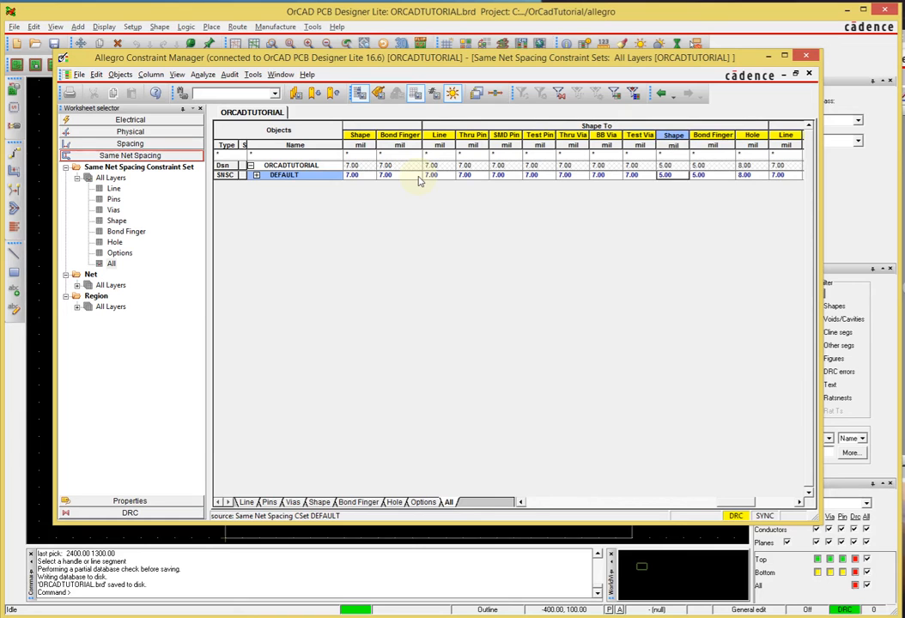
pyautogui.write('7')
pyautogui.press('Right')
pyautogui.write('7')
pyautogui.press('Right')
# Set DEFAULT's same net Bond Finger To Bond Finger spacing to 7 mil
pyautogui.press('Right')
pyautogui.press('Right')
pyautogui.press('Right')
pyautogui.press('Right')
pyautogui.press('Right')
pyautogui.press('Right')
pyautogui.press('Right')
pyautogui.press('Right')
pyautogui.press('Right')
pyautogui.press('Right')
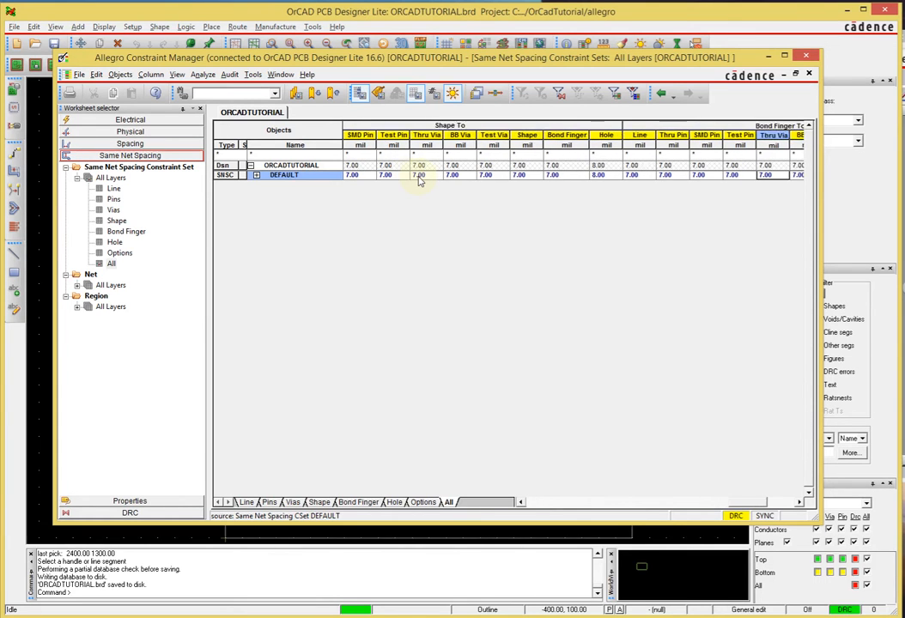
pyautogui.press('Left')
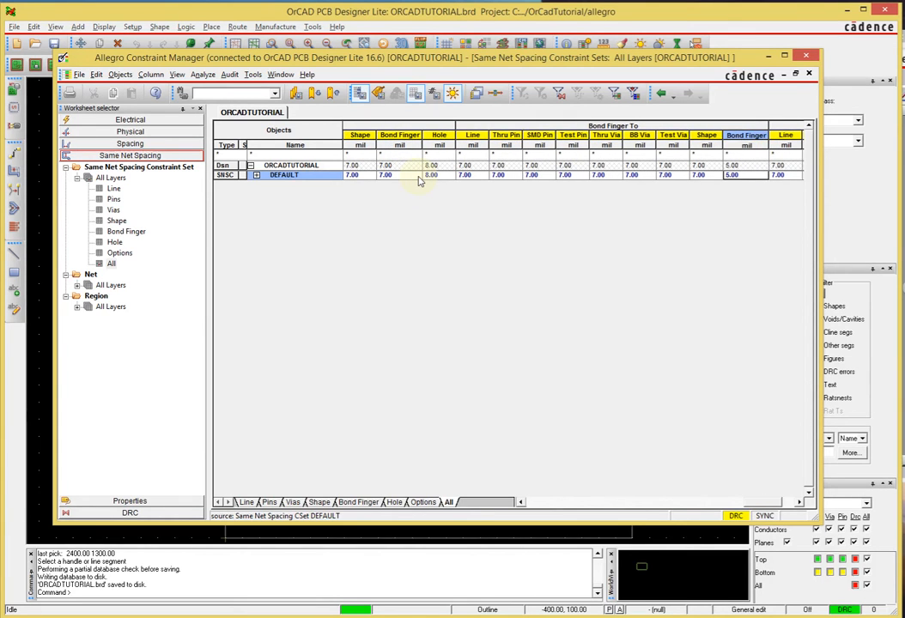
pyautogui.write('7')
pyautogui.press('Right')
pyautogui.press('Right')
pyautogui.press('Right')
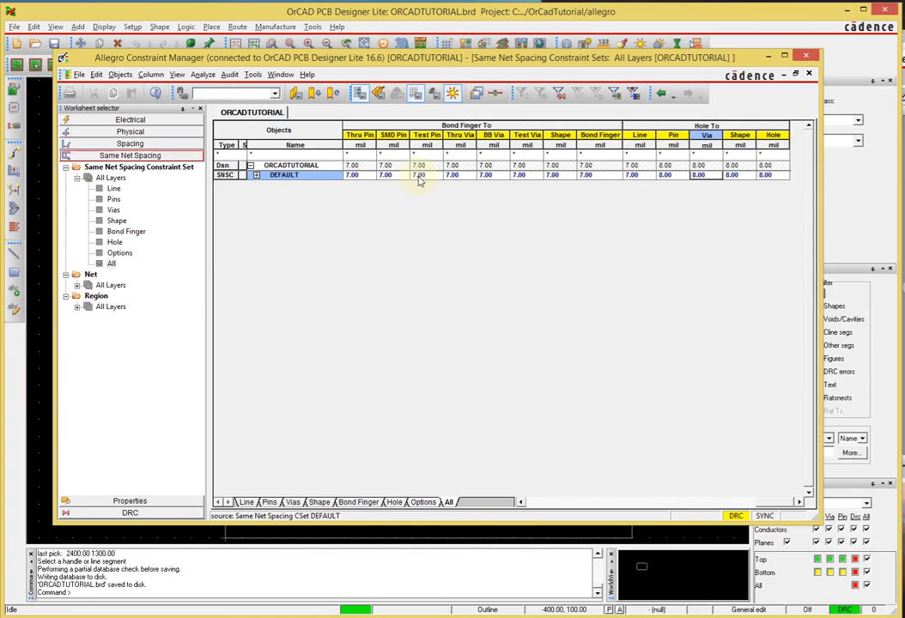
# Review DEFAULT's same net spacings from Hole To back to the Line To group
pyautogui.press('Left')
pyautogui.press('Left')
pyautogui.press('Left')
pyautogui.press('Left')
pyautogui.press('Left')
pyautogui.press('Left')
pyautogui.press('Left')
pyautogui.press('Left')
pyautogui.press('Left')
pyautogui.press('Left')
pyautogui.press('Left')
pyautogui.press('Left')
pyautogui.press('Left')
pyautogui.press('Left')
pyautogui.press('Left')
pyautogui.press('Left')
pyautogui.press('Left')
pyautogui.press('Left')
pyautogui.press('Left')
pyautogui.press('Left')
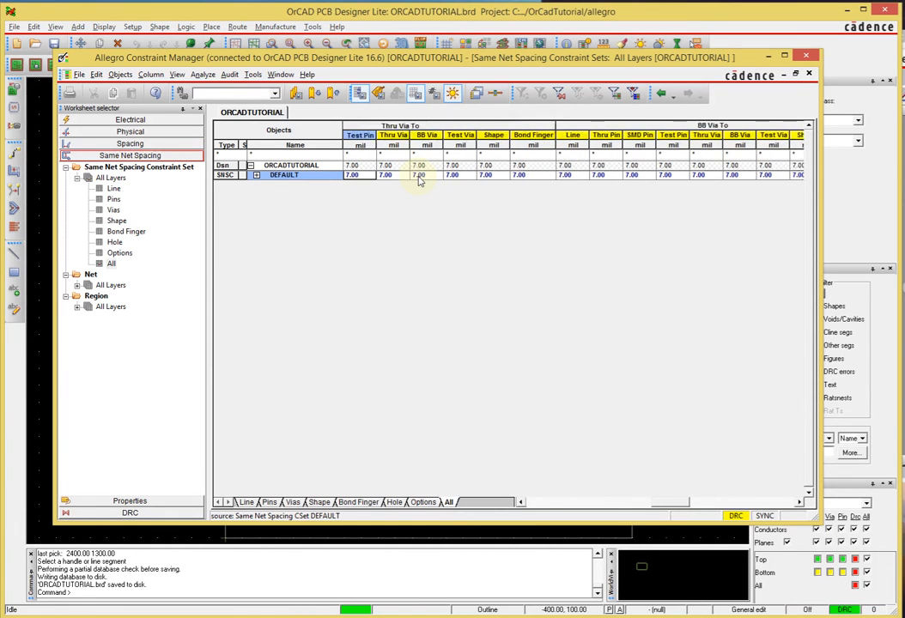
pyautogui.press('Left')
pyautogui.press('Left')
pyautogui.press('Left')
pyautogui.press('Left')
pyautogui.press('Left')
pyautogui.press('Left')
pyautogui.press('Left')
pyautogui.press('Left')
pyautogui.press('Left')
pyautogui.press('Left')
pyautogui.press('Left')
pyautogui.press('Left')
pyautogui.press('Left')
pyautogui.press('Left')
pyautogui.press('Left')
pyautogui.press('Left')
pyautogui.press('Left')
pyautogui.press('Left')
pyautogui.press('Left')
pyautogui.press('Left')
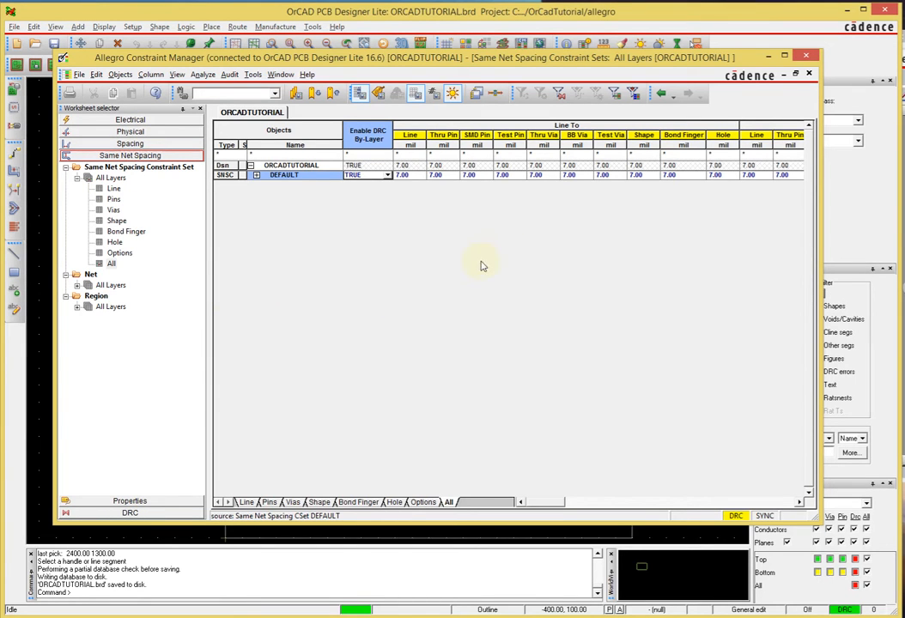
# Close the Constraint Manager and save the board, overwriting the existing ORCADTUTORIAL.brd file
pyautogui.click(810, 54)
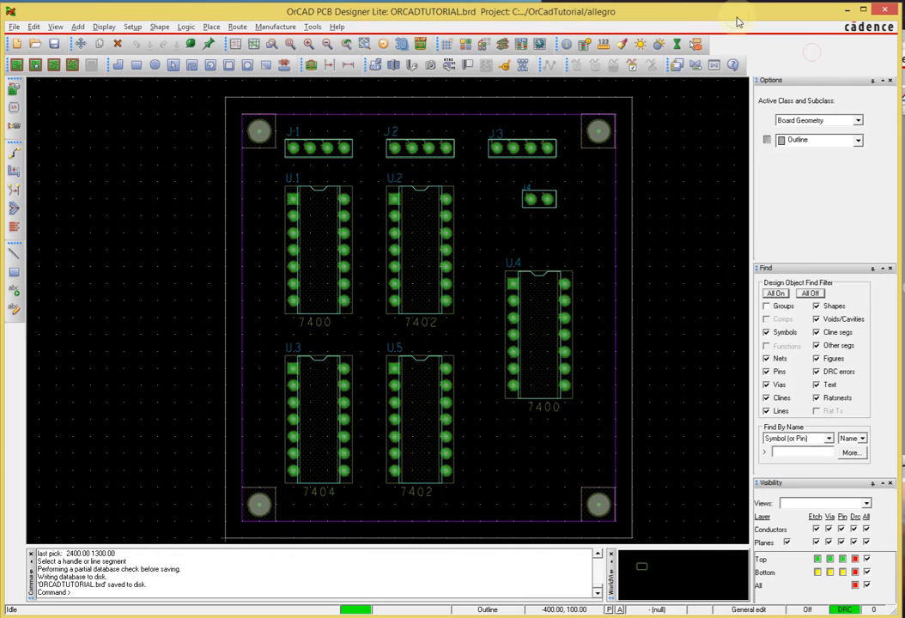
pyautogui.hotkey('ctrl', 's')
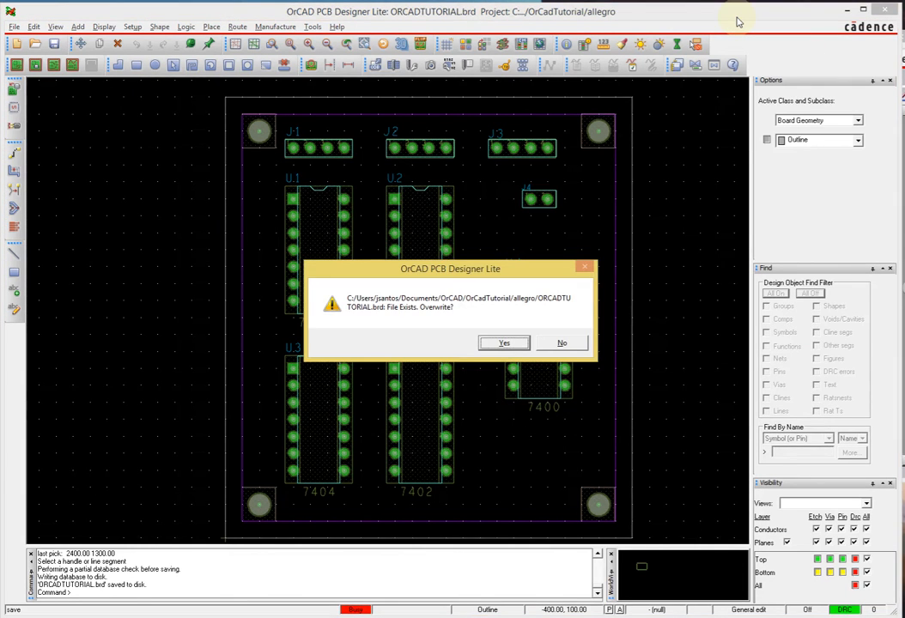
pyautogui.press('Return')
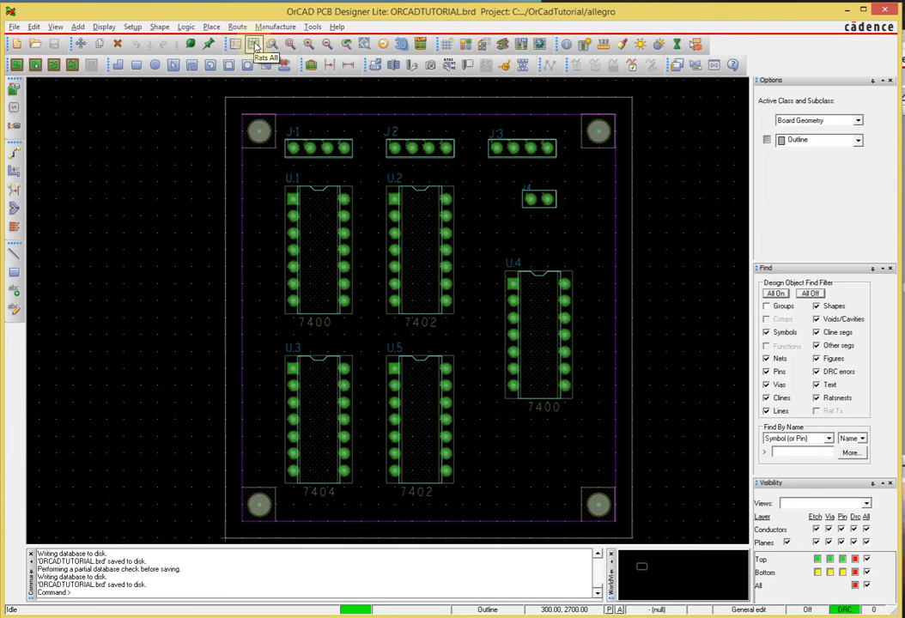
# Show all ratsnest lines on the board to view the unrouted connections, and hide them again
pyautogui.click(254, 45)
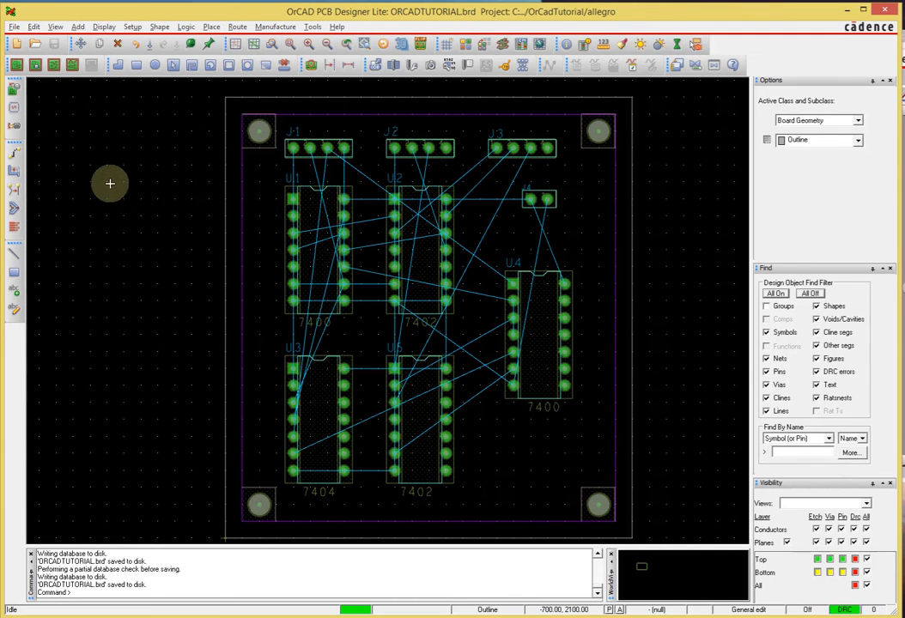
pyautogui.click(14, 154)
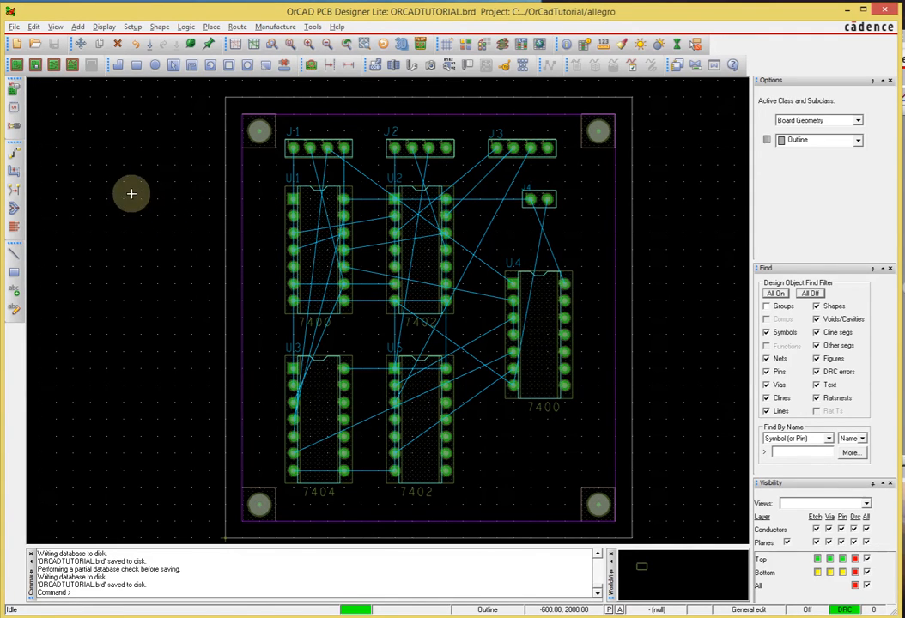
pyautogui.click(235, 44)
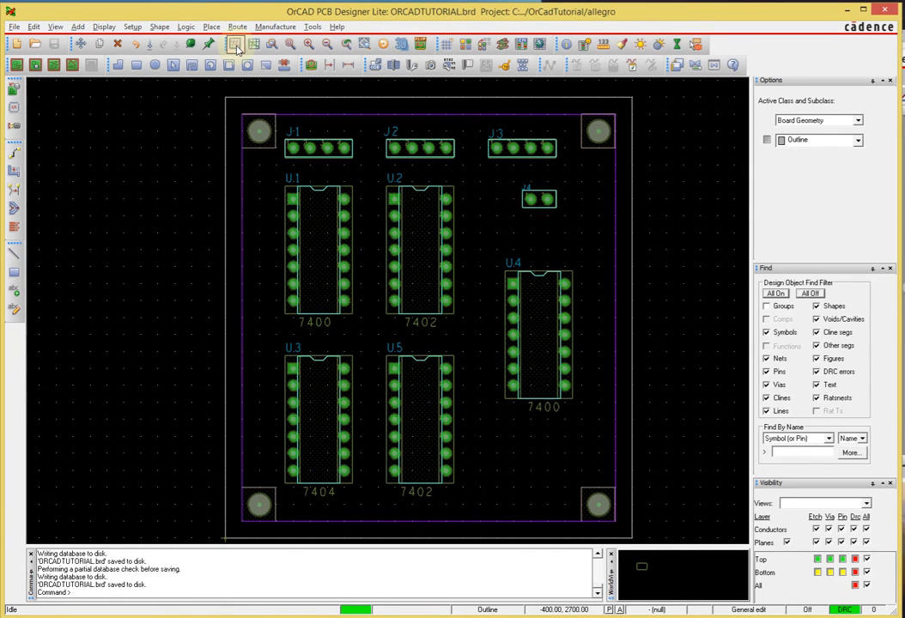
# Show the ratsnest of only the VCC net by picking J4's first pin, and finish the command
pyautogui.click(57, 28)
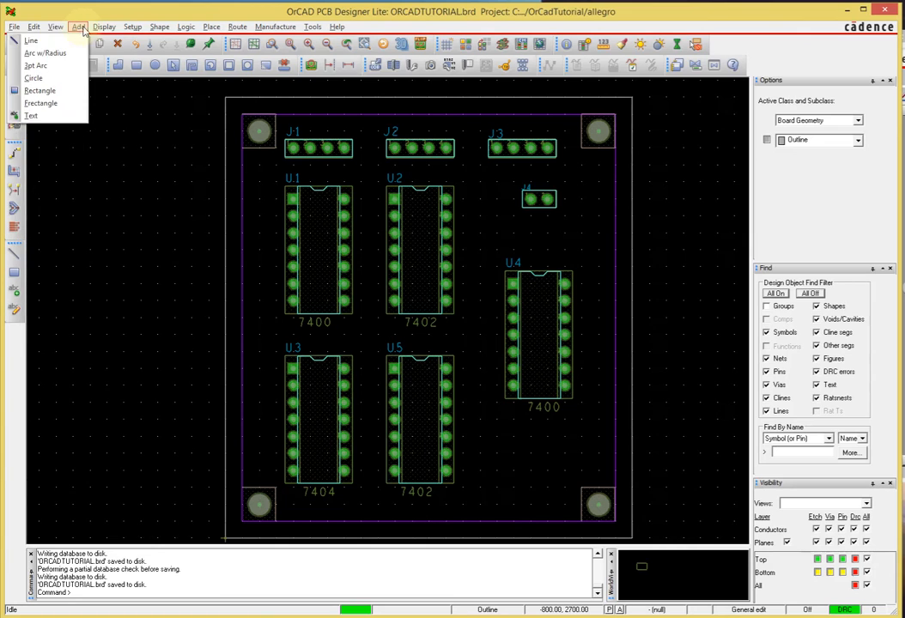
pyautogui.moveTo(104, 28)
pyautogui.moveTo(84, 199)
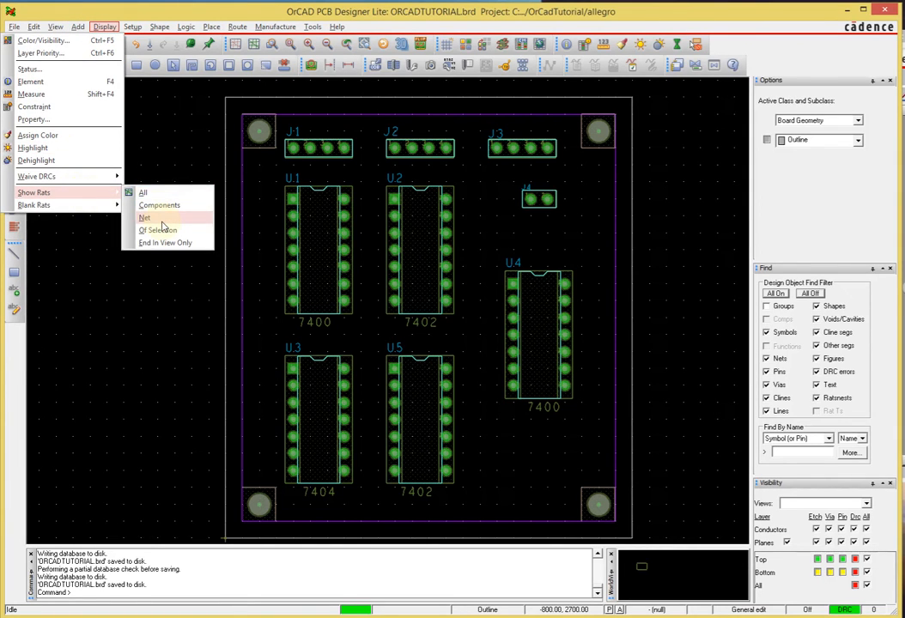
pyautogui.click(162, 223)
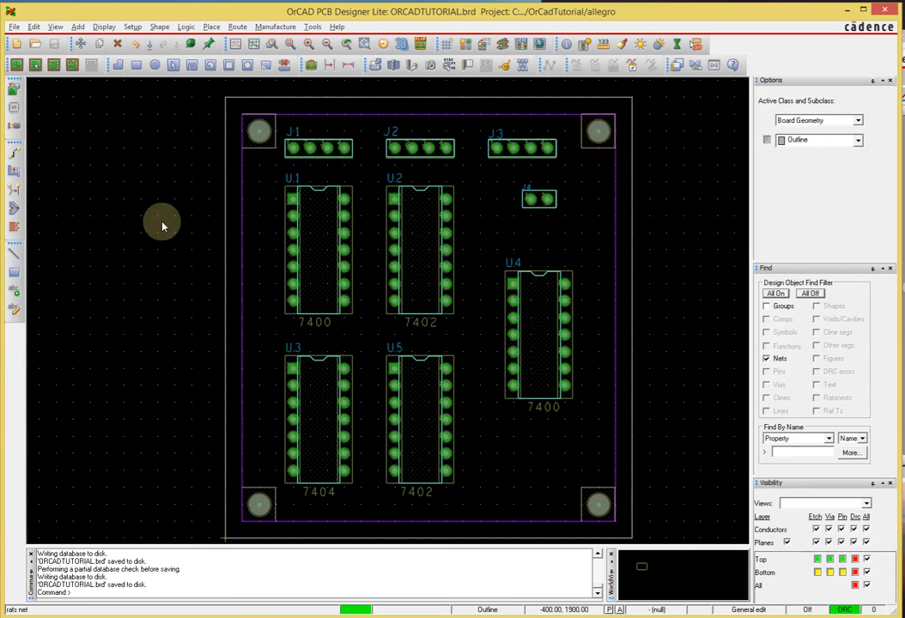
pyautogui.click(530, 199)
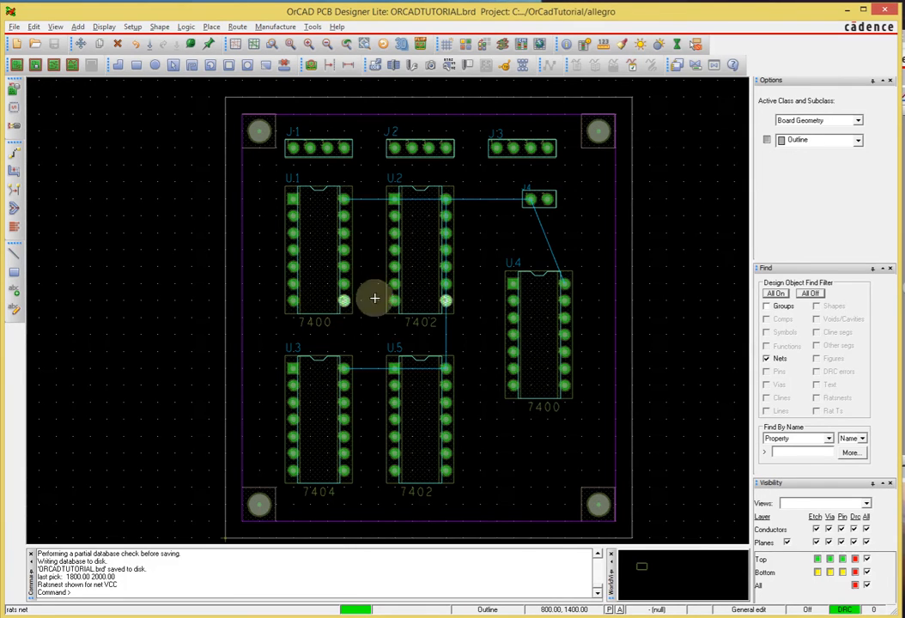
pyautogui.moveTo(472, 200)
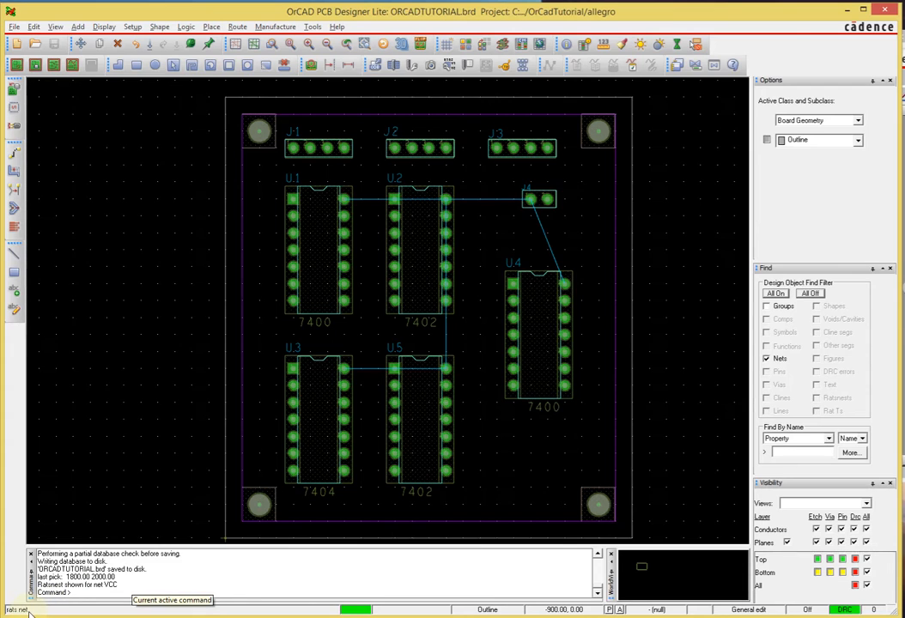
pyautogui.rightClick(178, 285)
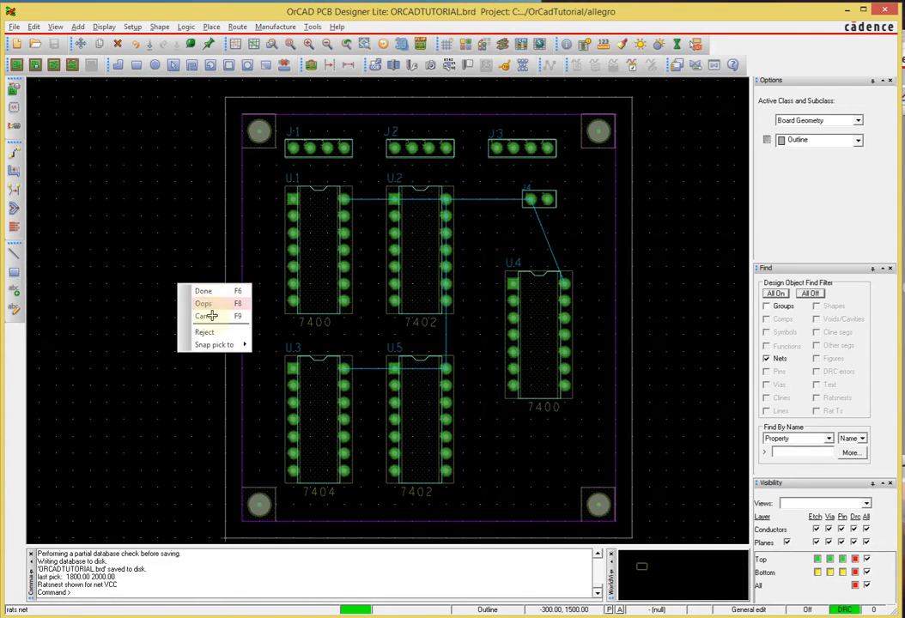
pyautogui.click(207, 291)
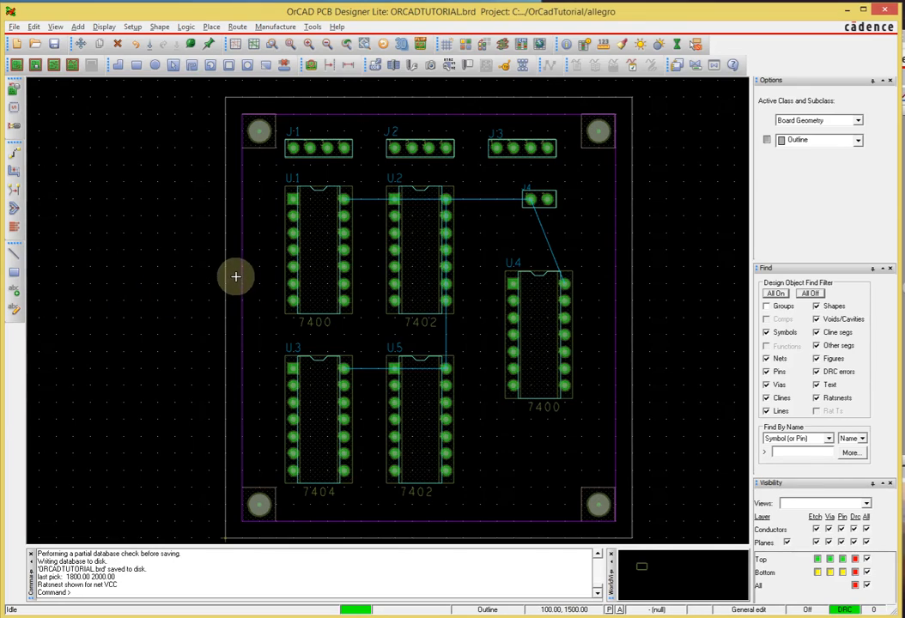
# Start the Add Connect command and review the available active routing layers, keeping Top active
pyautogui.press('F3')
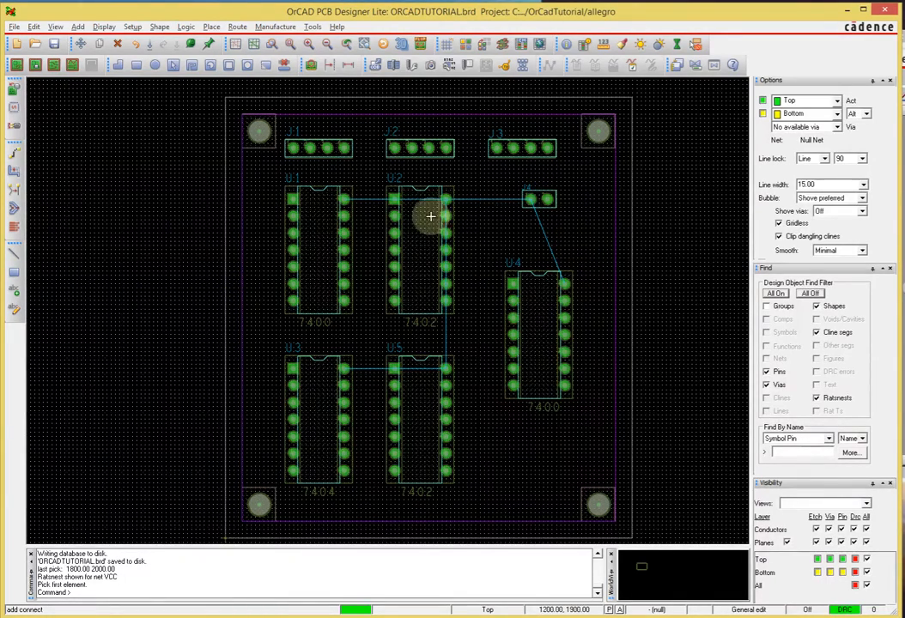
pyautogui.scroll(2, 549, 235)
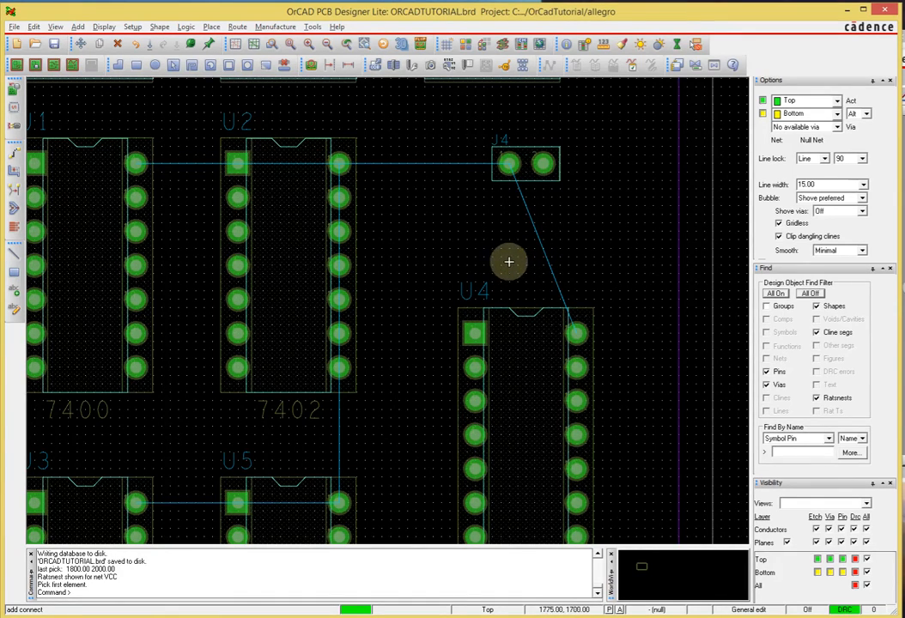
pyautogui.scroll(-2, 531, 230)
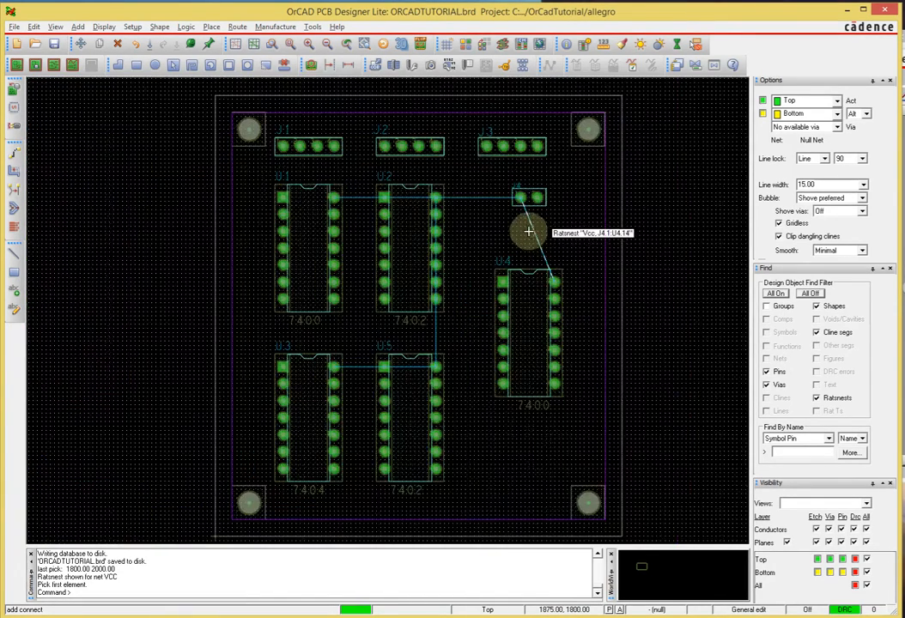
pyautogui.scroll(2, 495, 207)
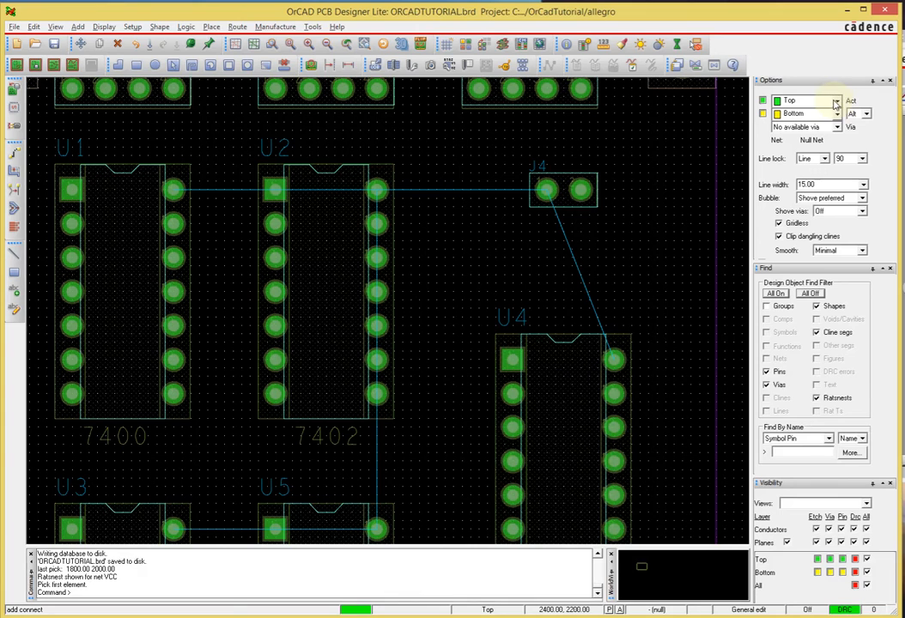
pyautogui.click(838, 104)
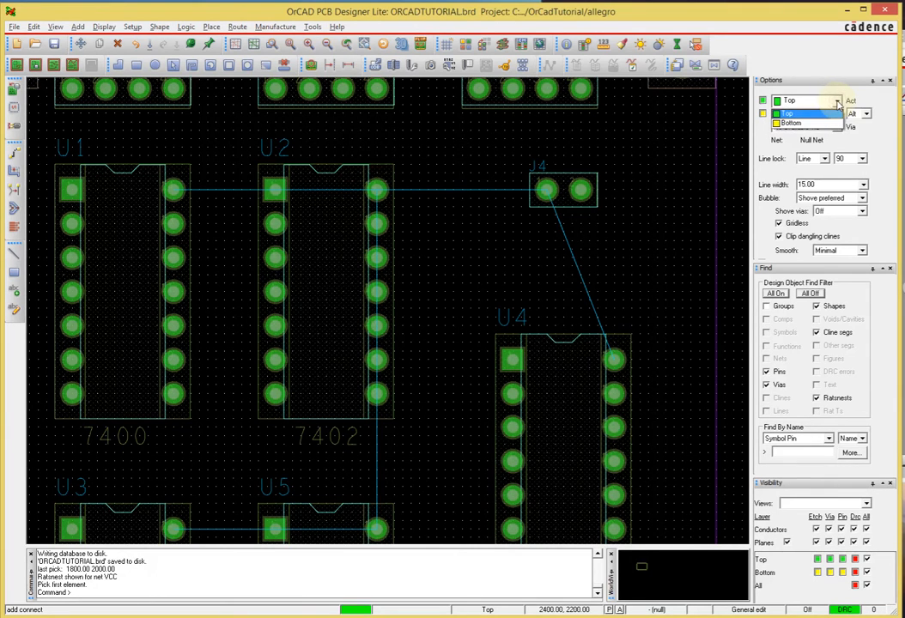
pyautogui.click(838, 102)
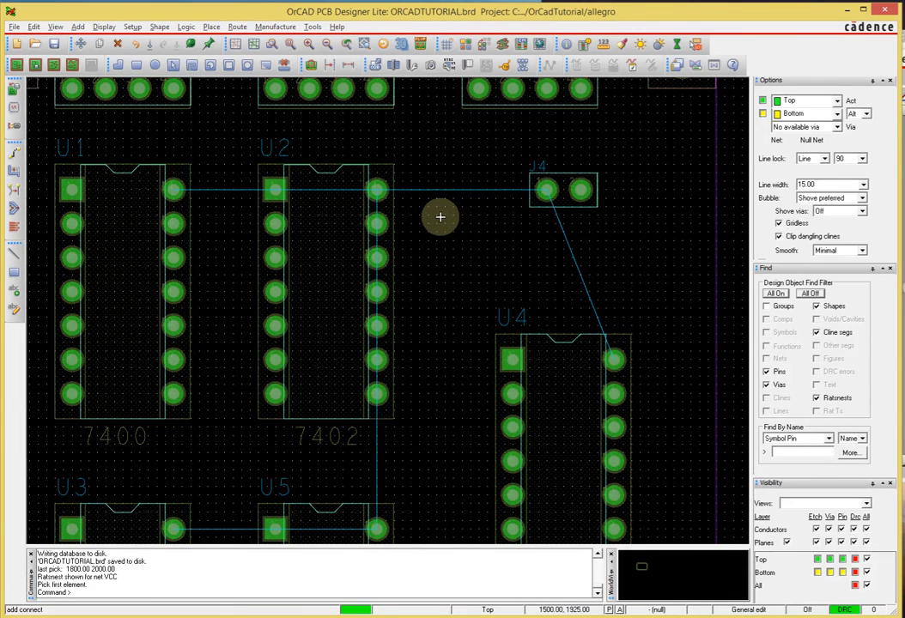
# Swap the active and alternate routing layers between Top and Bottom, and swap them back
pyautogui.rightClick(439, 217)
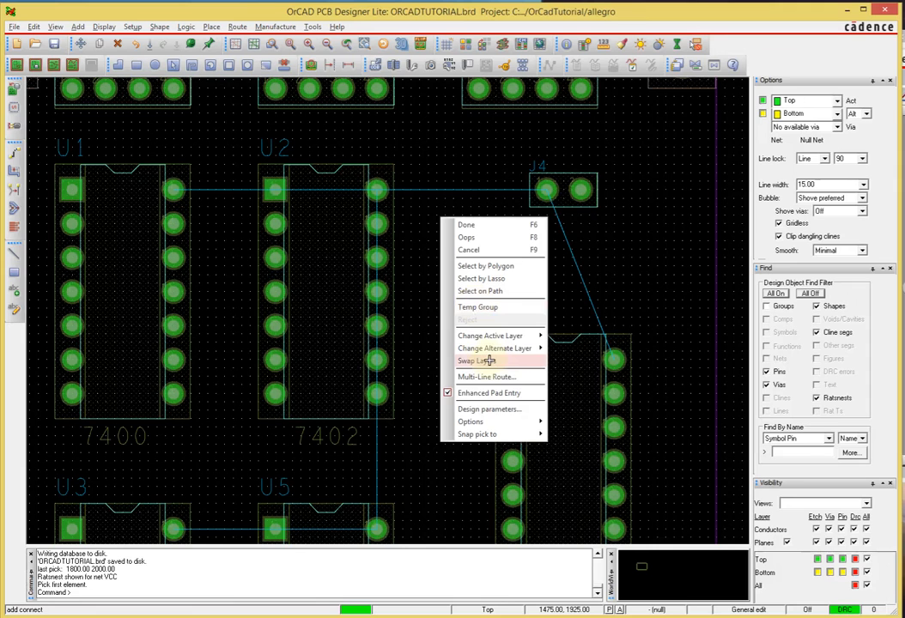
pyautogui.click(488, 361)
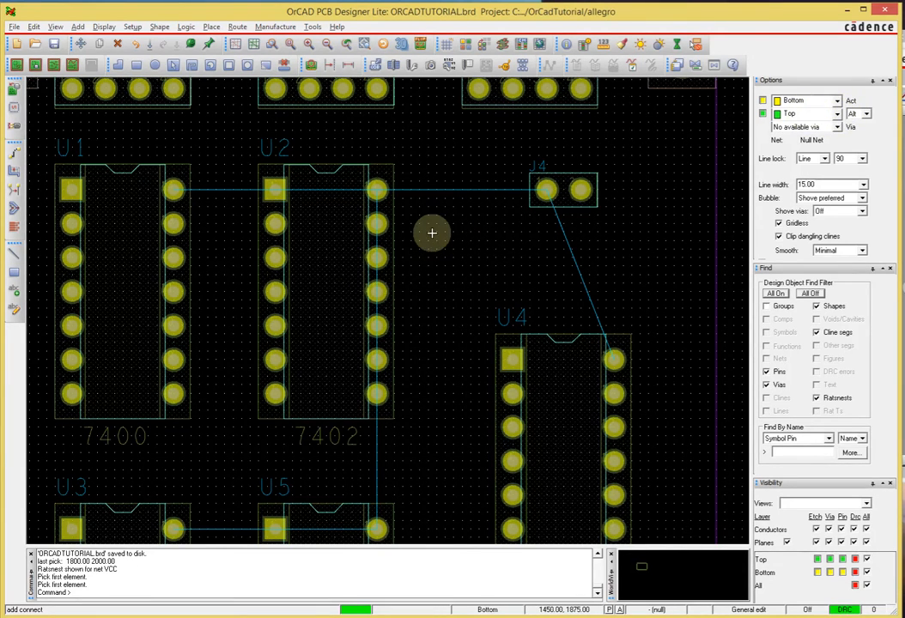
pyautogui.rightClick(432, 232)
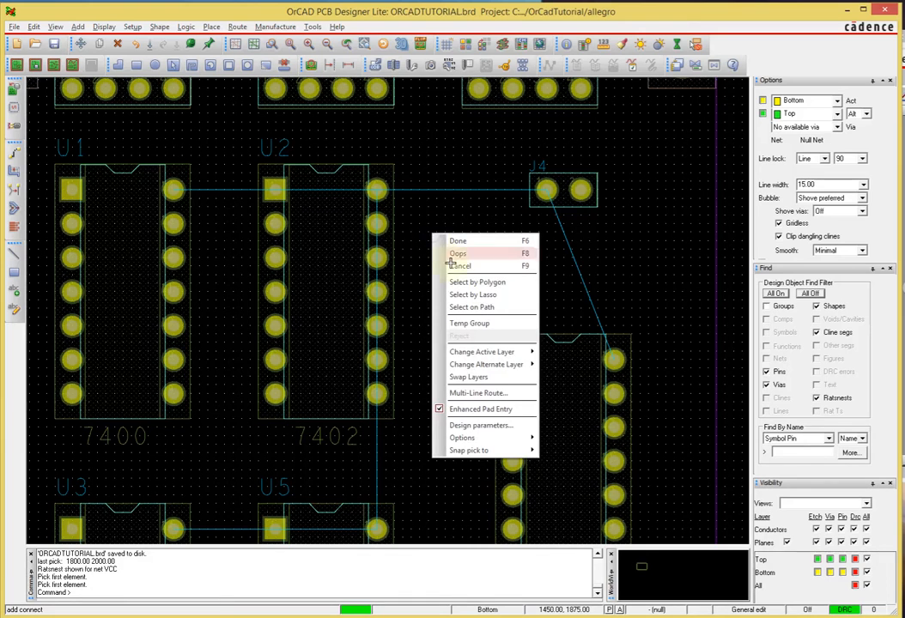
pyautogui.click(482, 379)
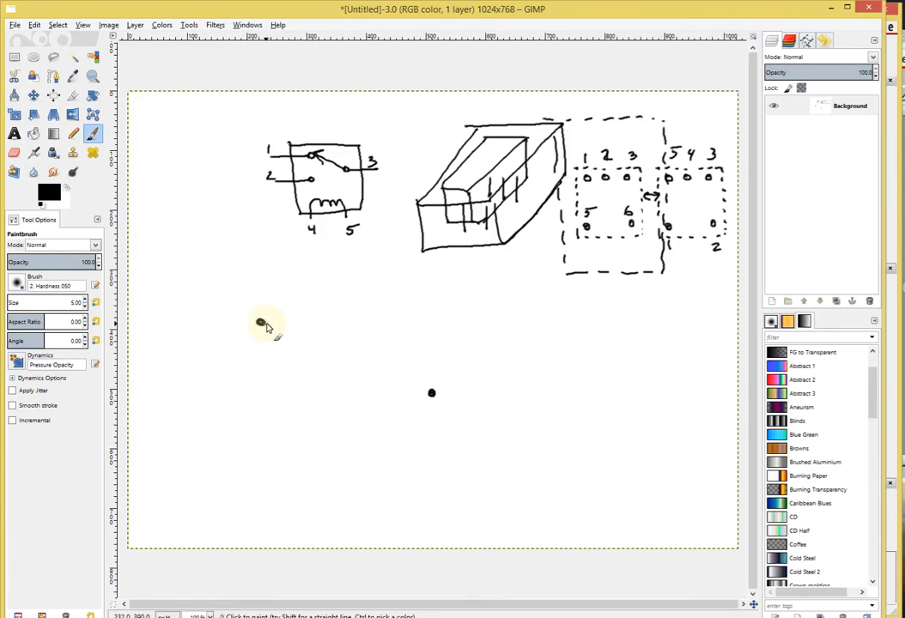
# Switch to GIMP and paint a black jogged trace from the first pad to a via directly above the second pad
pyautogui.moveTo(265, 327); pyautogui.dragTo(314, 330)
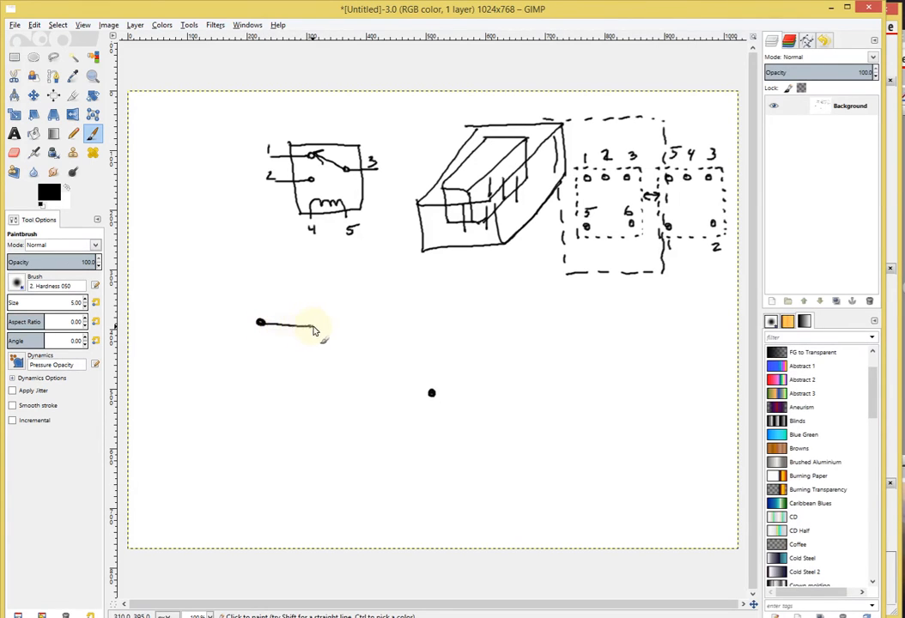
pyautogui.hotkey('ctrl', 'z')
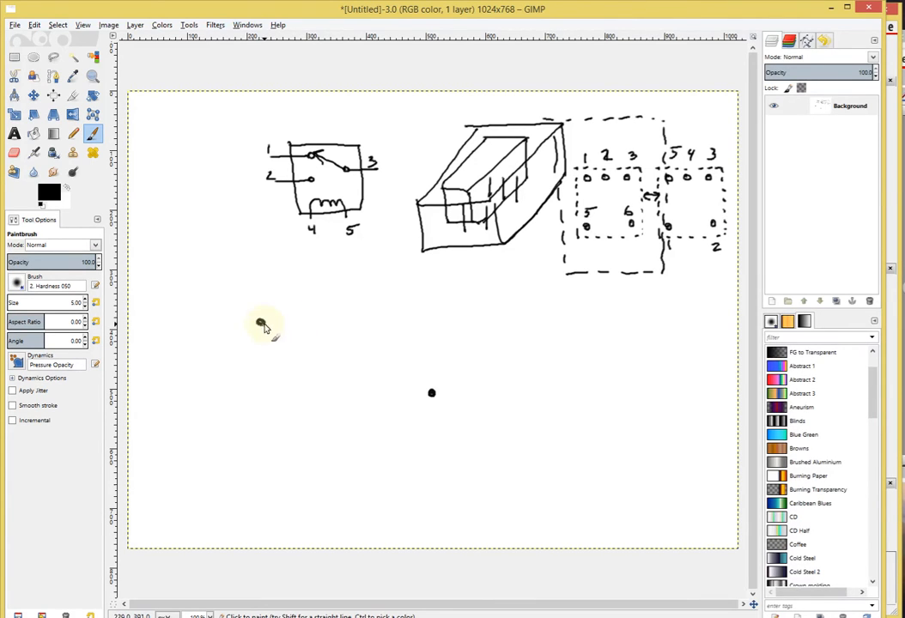
pyautogui.moveTo(265, 326); pyautogui.dragTo(410, 338)
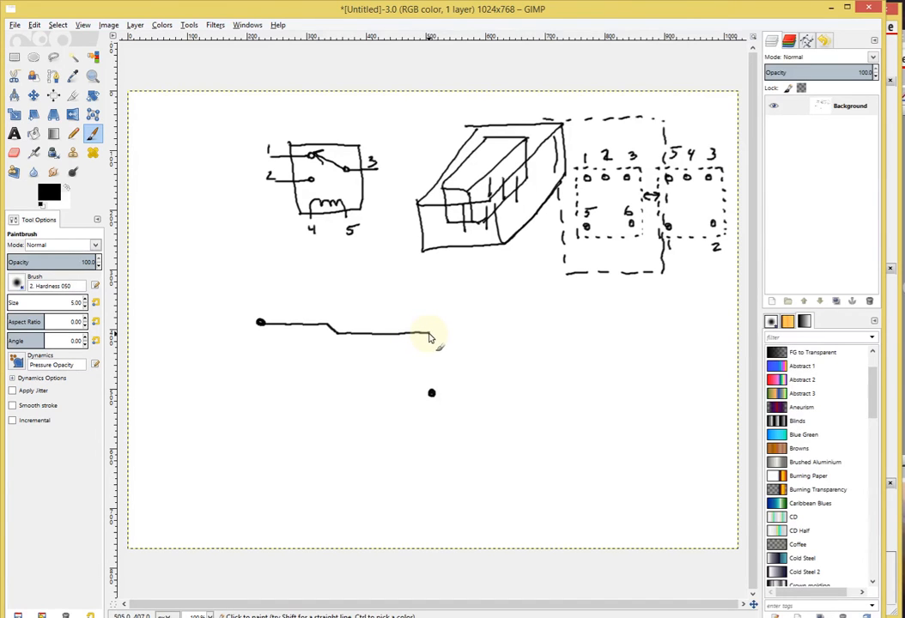
pyautogui.moveTo(433, 337); pyautogui.dragTo(435, 338)
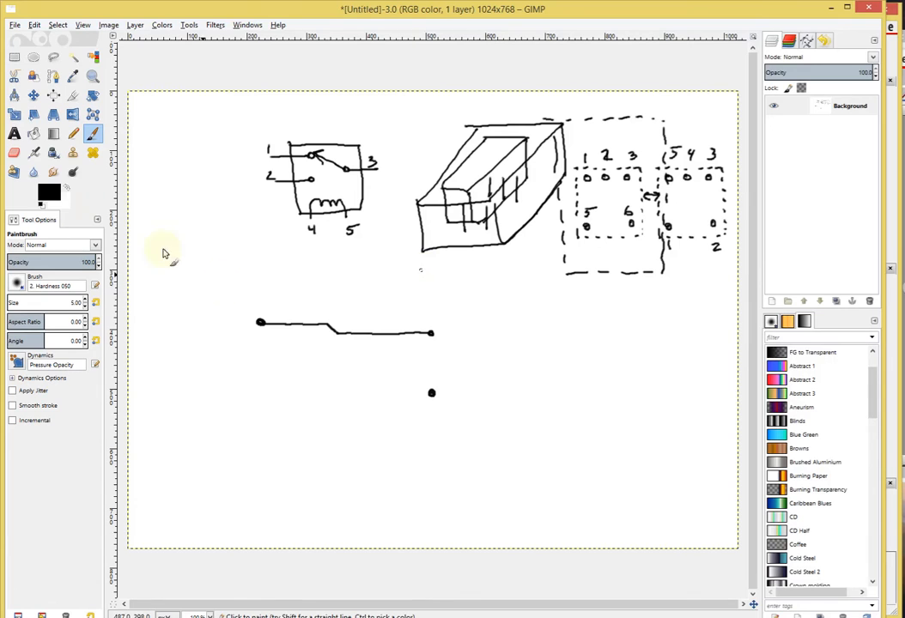
# Add blue as the second painting colour and paint a vertical trace from the via down to the second pad
pyautogui.click(67, 204)
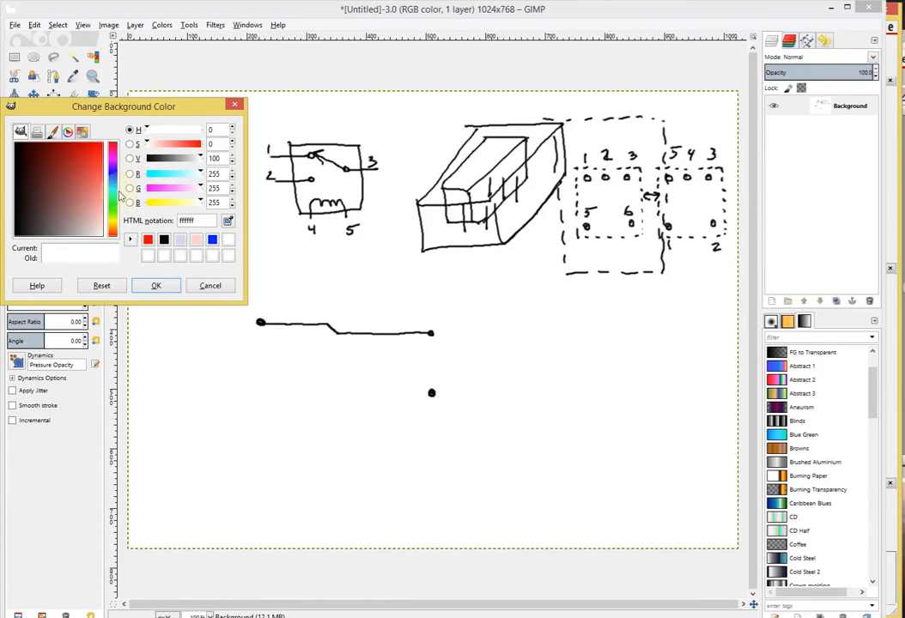
pyautogui.click(212, 241)
pyautogui.click(156, 286)
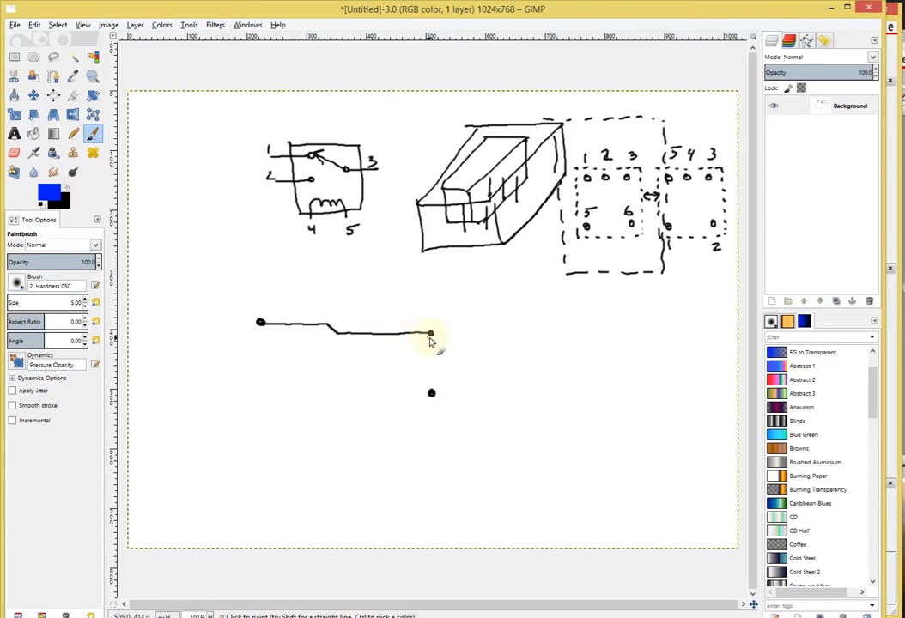
pyautogui.moveTo(431, 344); pyautogui.dragTo(431, 392)
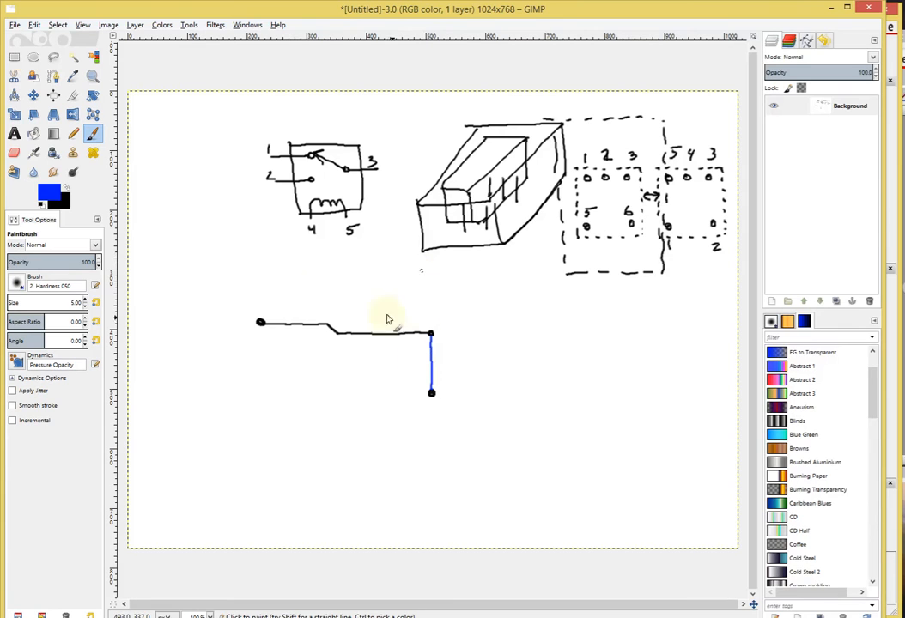
# Paint two more black pads and a second jogged trace running parallel above the first one to its own via
pyautogui.press('x')
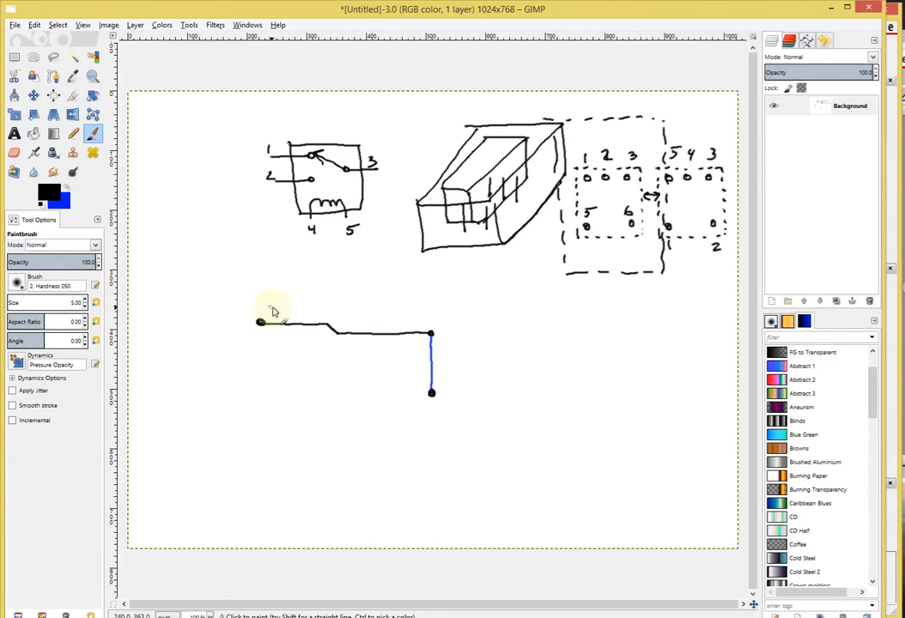
pyautogui.click(280, 306)
pyautogui.click(447, 384)
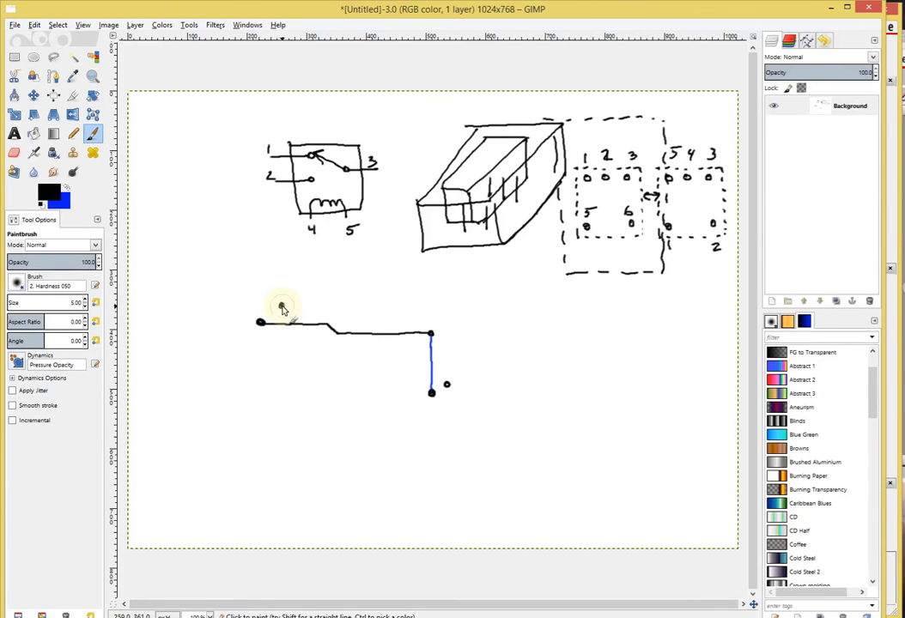
pyautogui.moveTo(282, 307)
pyautogui.mouseDown()
pyautogui.moveTo(355, 328)
pyautogui.moveTo(406, 329)
pyautogui.mouseUp()
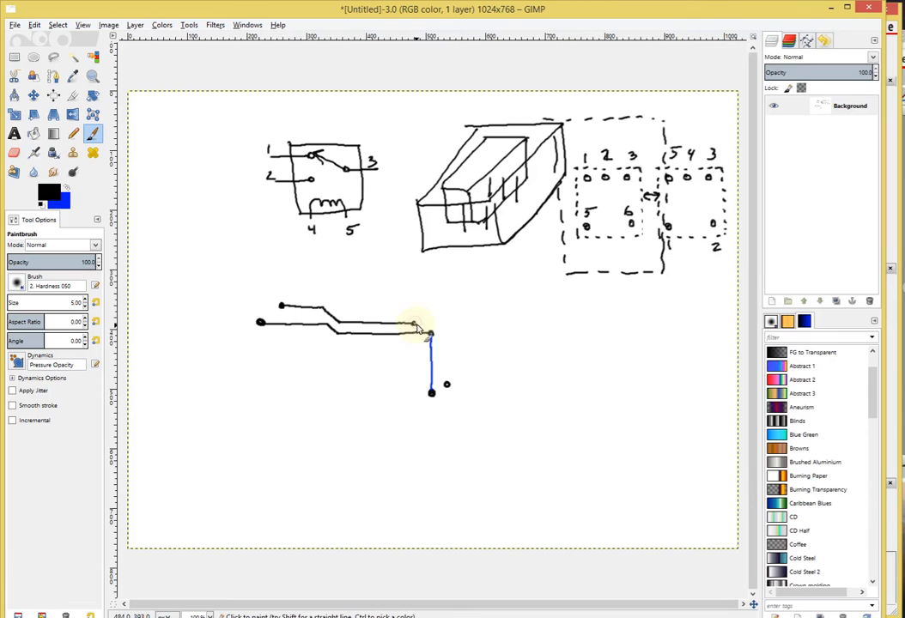
# Paint a blue vertical trace down from the second via and link its lower end to the nearby pad in black
pyautogui.click(67, 191)
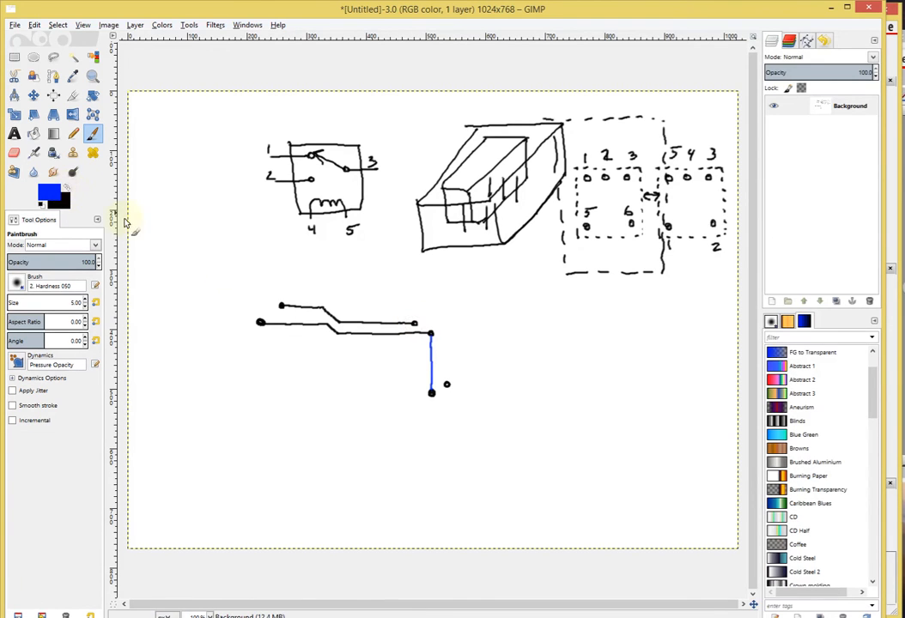
pyautogui.moveTo(415, 326); pyautogui.dragTo(416, 382)
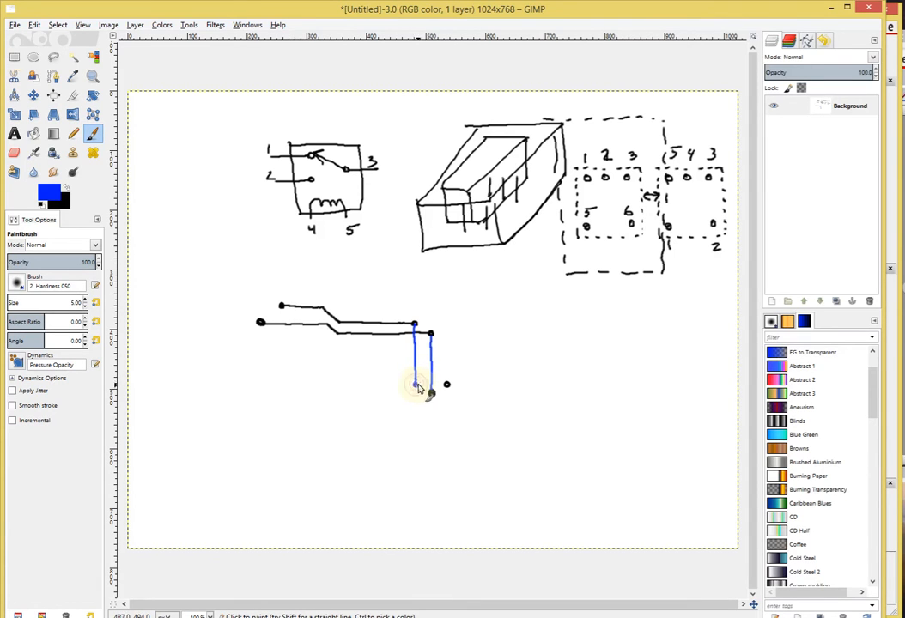
pyautogui.click(67, 189)
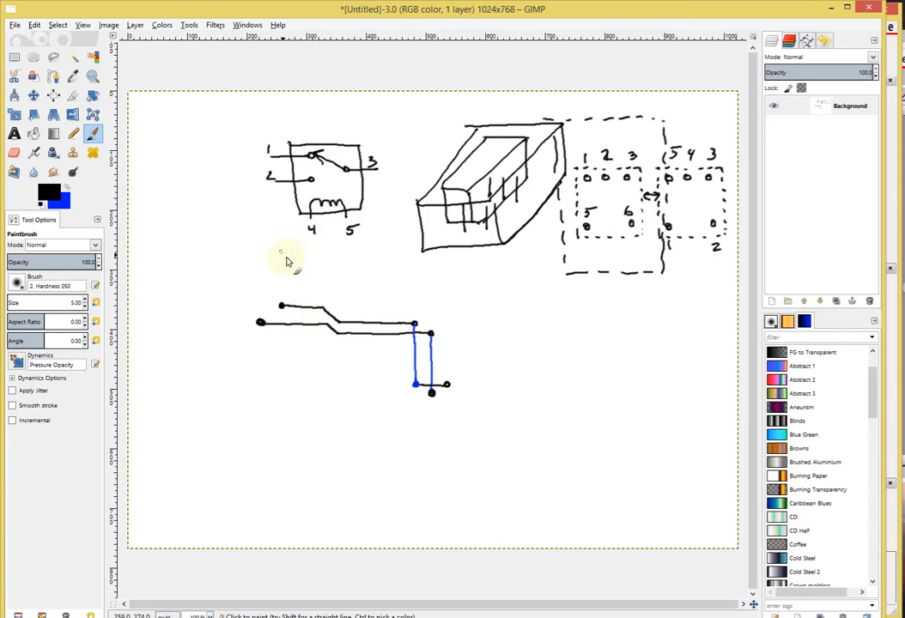
# Paint three more black horizontal traces below the first two and cross them with several blue vertical traces
pyautogui.moveTo(262, 335)
pyautogui.mouseDown()
pyautogui.moveTo(314, 338)
pyautogui.moveTo(330, 353)
pyautogui.moveTo(472, 355)
pyautogui.mouseUp()
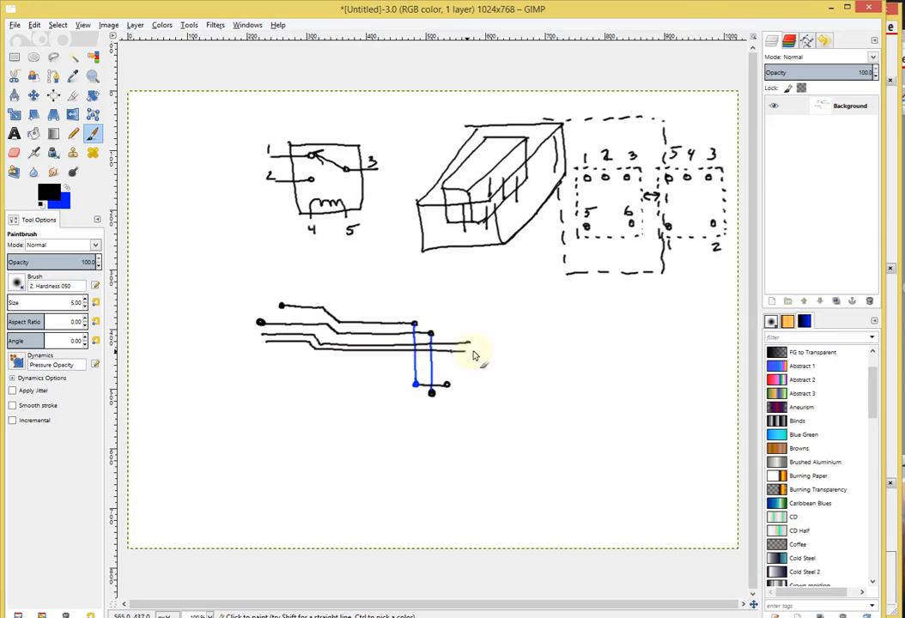
pyautogui.moveTo(276, 351); pyautogui.dragTo(489, 354)
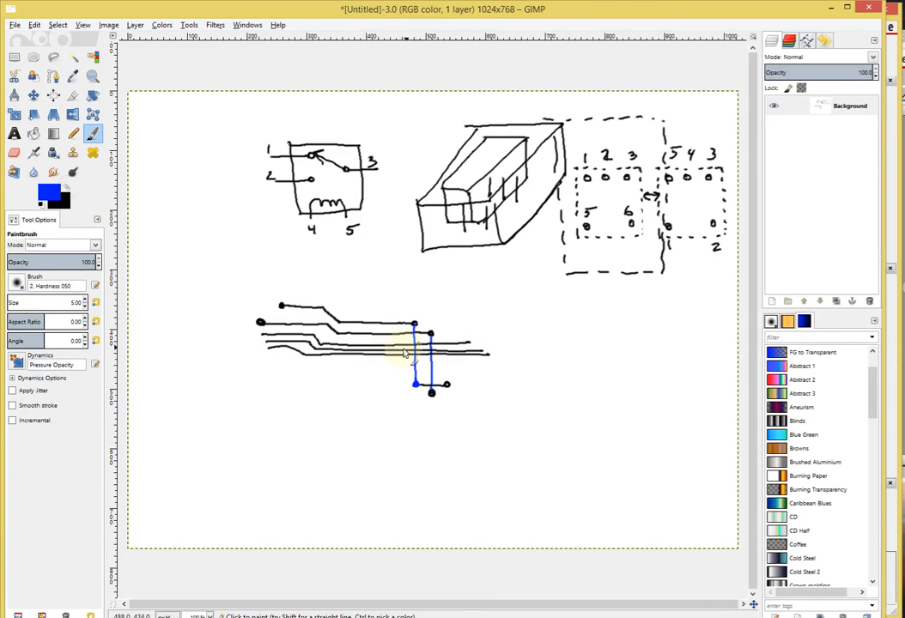
pyautogui.moveTo(398, 320)
pyautogui.mouseDown()
pyautogui.moveTo(399, 393)
pyautogui.moveTo(383, 395)
pyautogui.mouseUp()
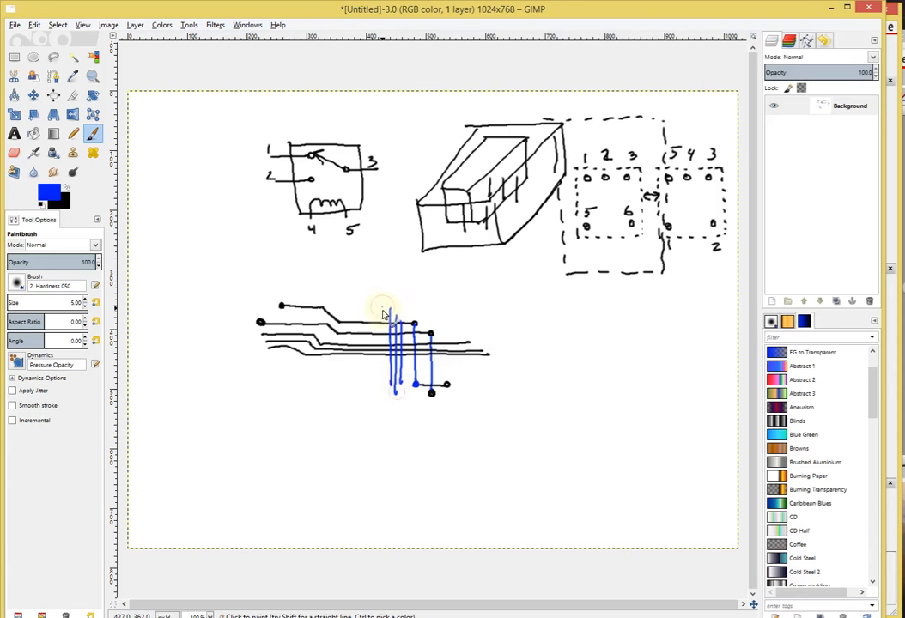
pyautogui.moveTo(376, 305); pyautogui.dragTo(376, 397)
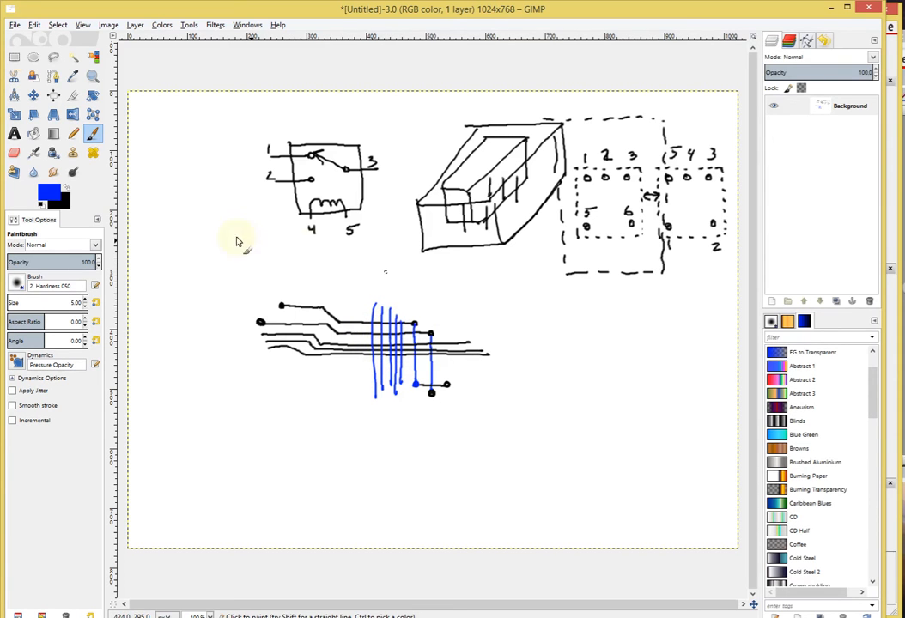
# Paint a single-layer example of black traces winding around each other between pads, and outline the two-layer sketch with a rectangle
pyautogui.press('x')
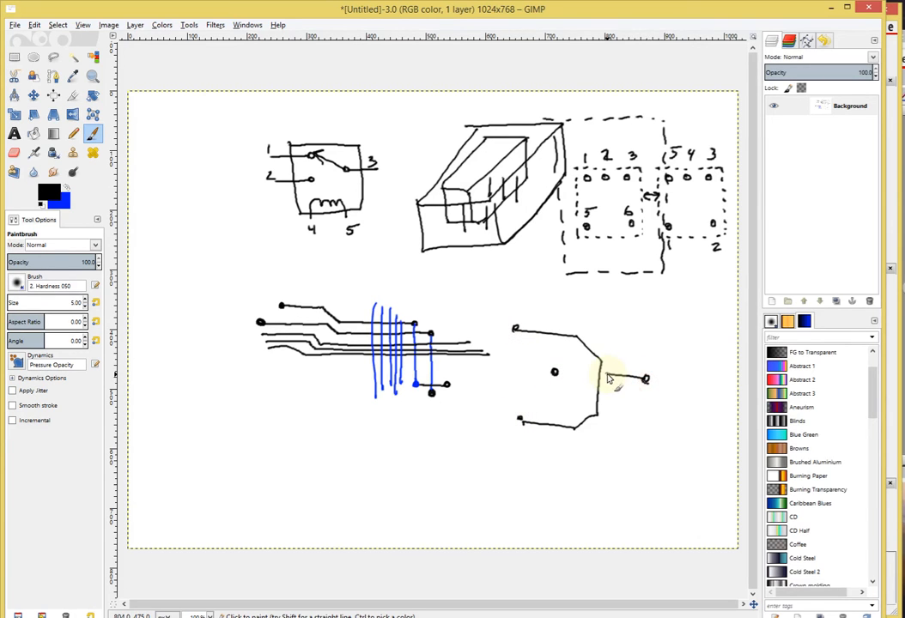
pyautogui.moveTo(582, 331); pyautogui.dragTo(499, 318)
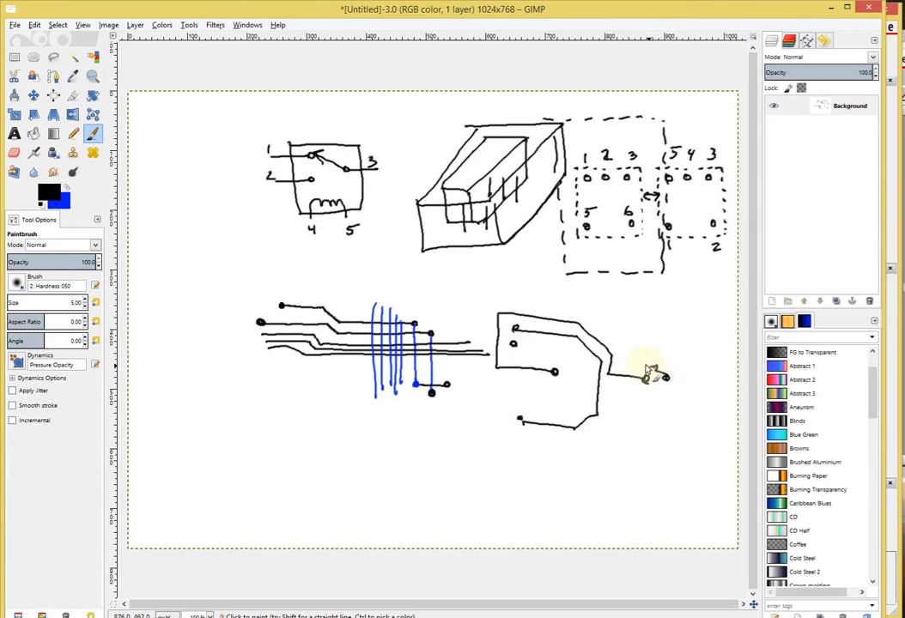
pyautogui.moveTo(625, 331)
pyautogui.mouseDown()
pyautogui.moveTo(508, 298)
pyautogui.moveTo(486, 374)
pyautogui.mouseUp()
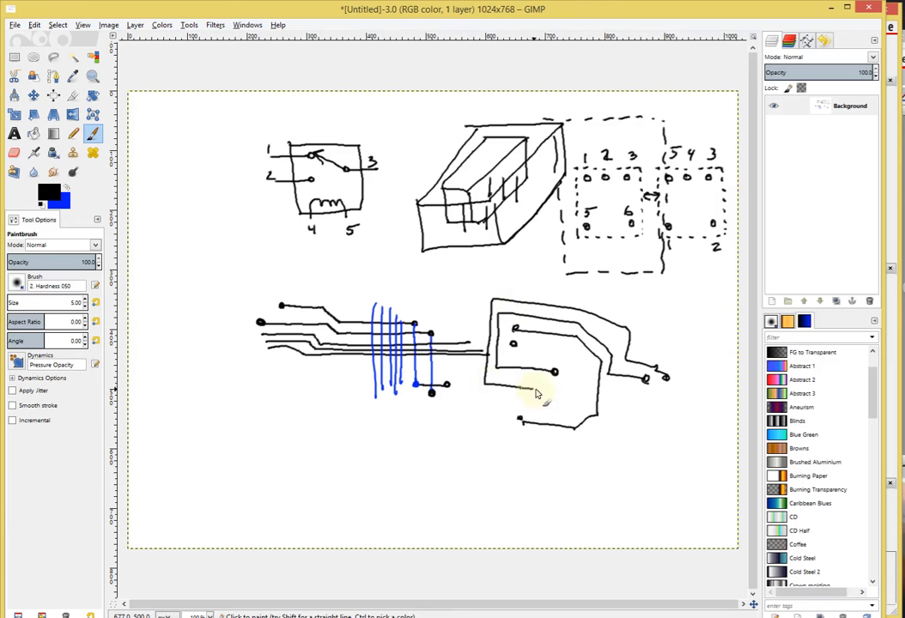
pyautogui.moveTo(537, 394)
pyautogui.mouseDown()
pyautogui.moveTo(572, 348)
pyautogui.moveTo(527, 342)
pyautogui.mouseUp()
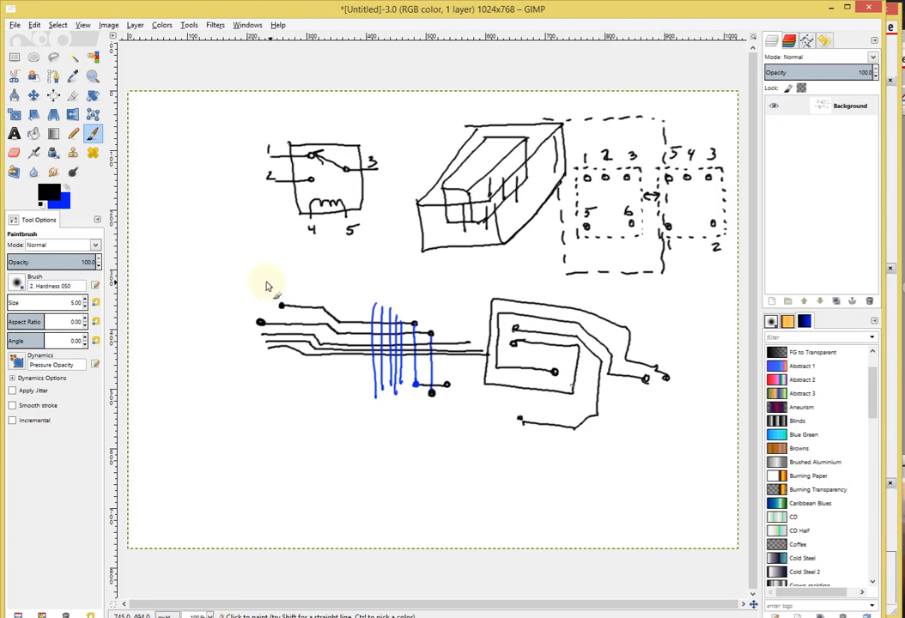
pyautogui.moveTo(257, 281)
pyautogui.mouseDown()
pyautogui.moveTo(471, 302)
pyautogui.moveTo(400, 419)
pyautogui.moveTo(259, 320)
pyautogui.moveTo(258, 283)
pyautogui.mouseUp()
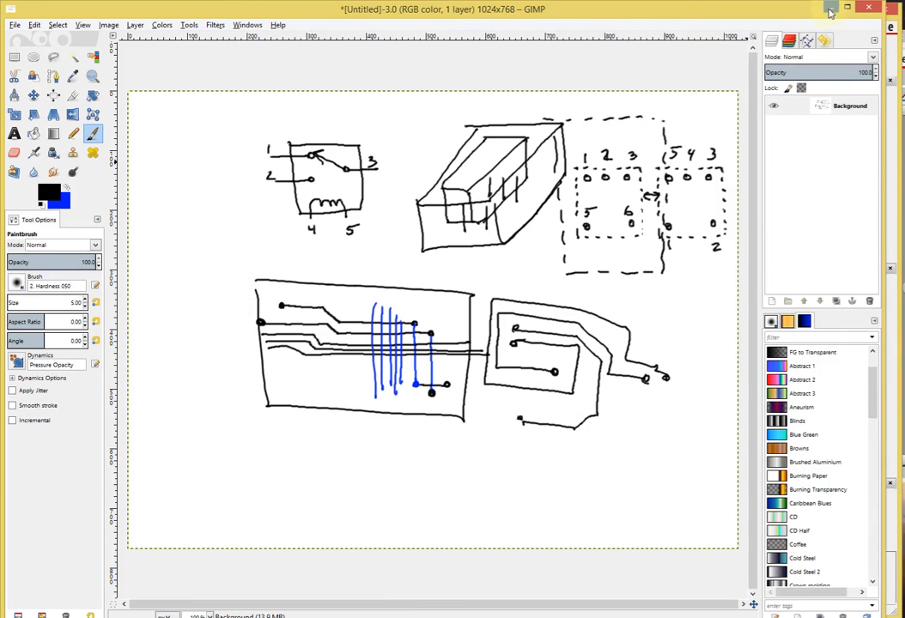
# Switch back to OrCAD PCB Designer and swap the routing layers so that Bottom is active for the VCC connections
pyautogui.click(831, 9)
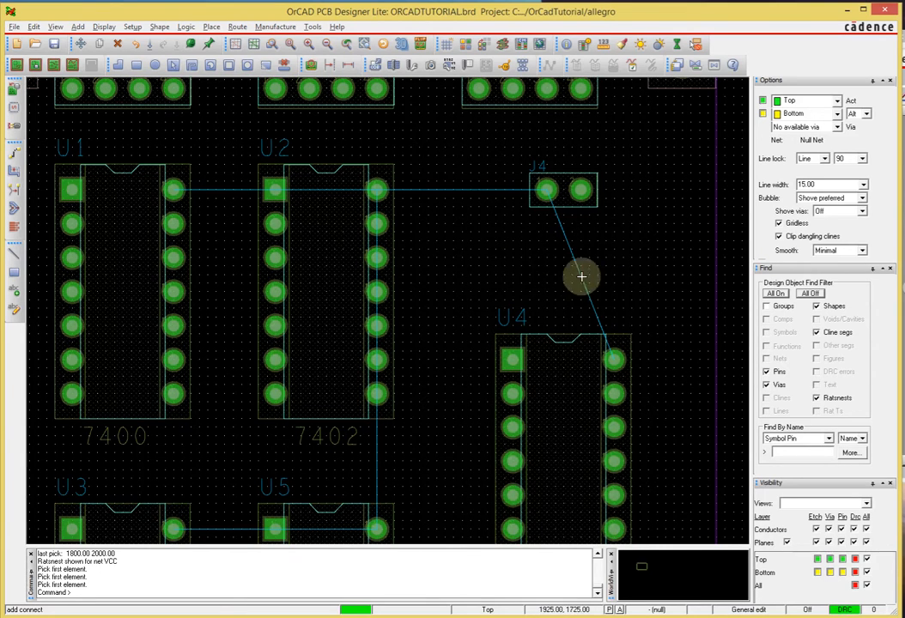
pyautogui.scroll(1, 548, 264)
pyautogui.scroll(-1, 548, 263)
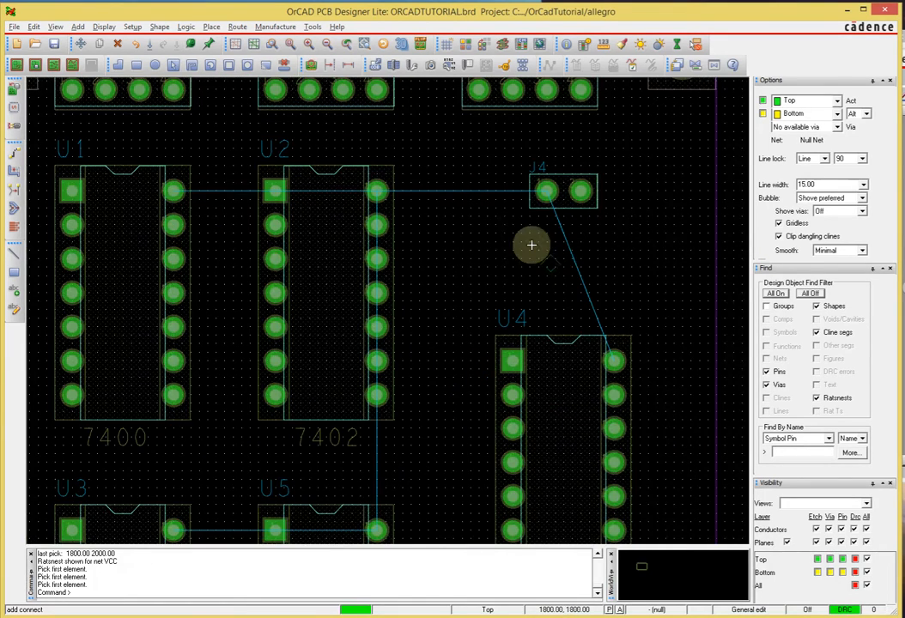
pyautogui.moveTo(508, 230); pyautogui.dragTo(507, 271, button='middle')
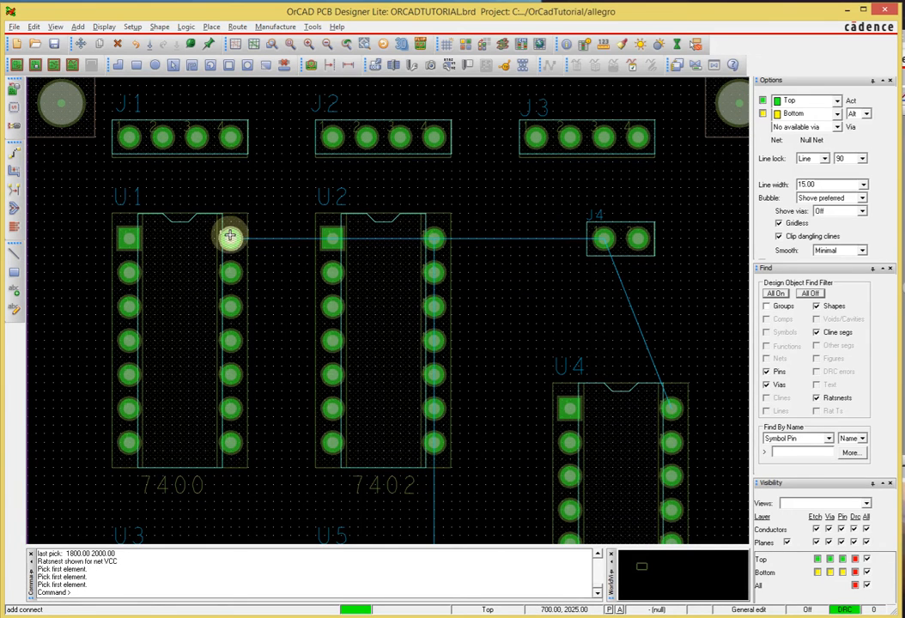
pyautogui.click(437, 241)
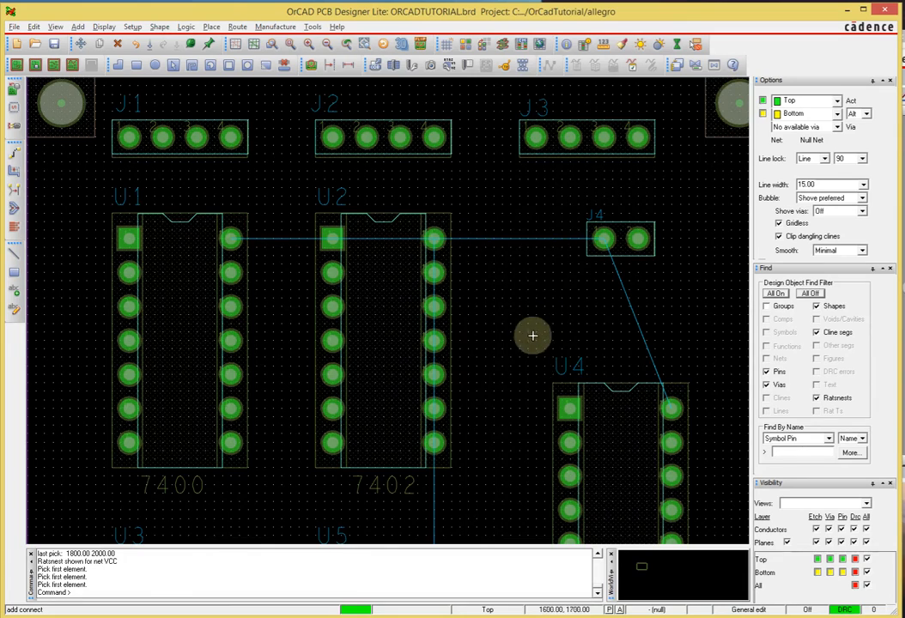
pyautogui.scroll(-3, 525, 340)
pyautogui.scroll(3, 532, 343)
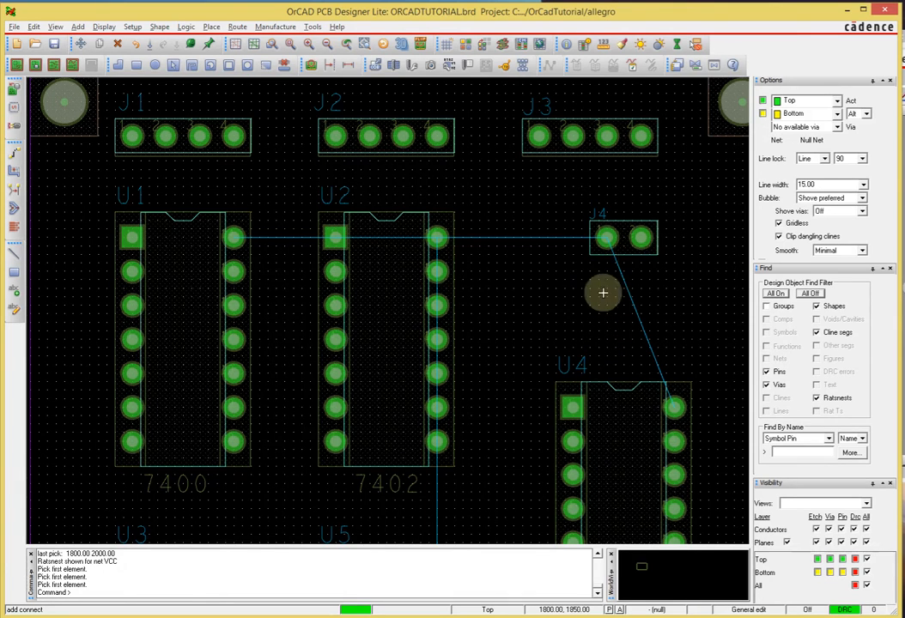
pyautogui.rightClick(520, 270)
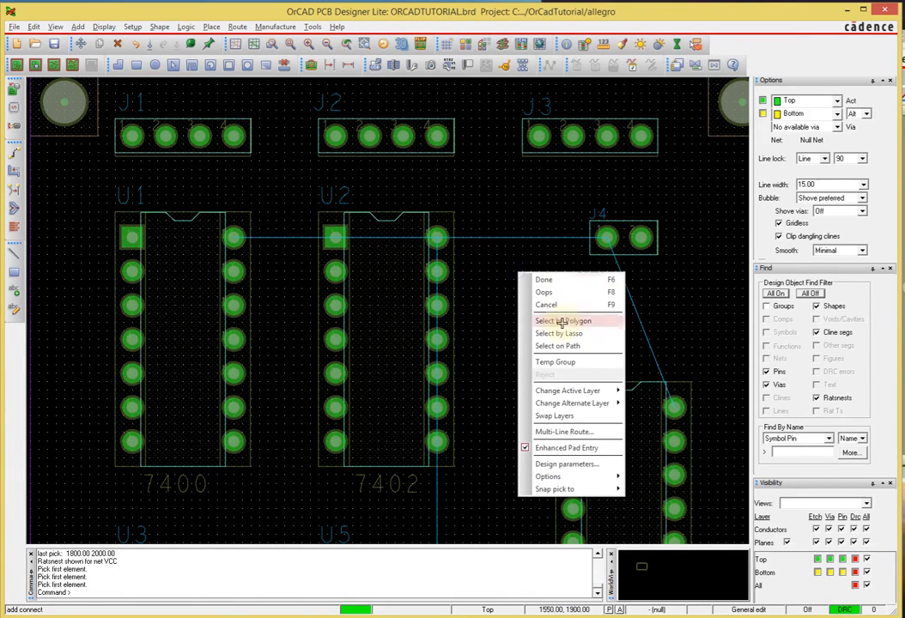
pyautogui.click(553, 416)
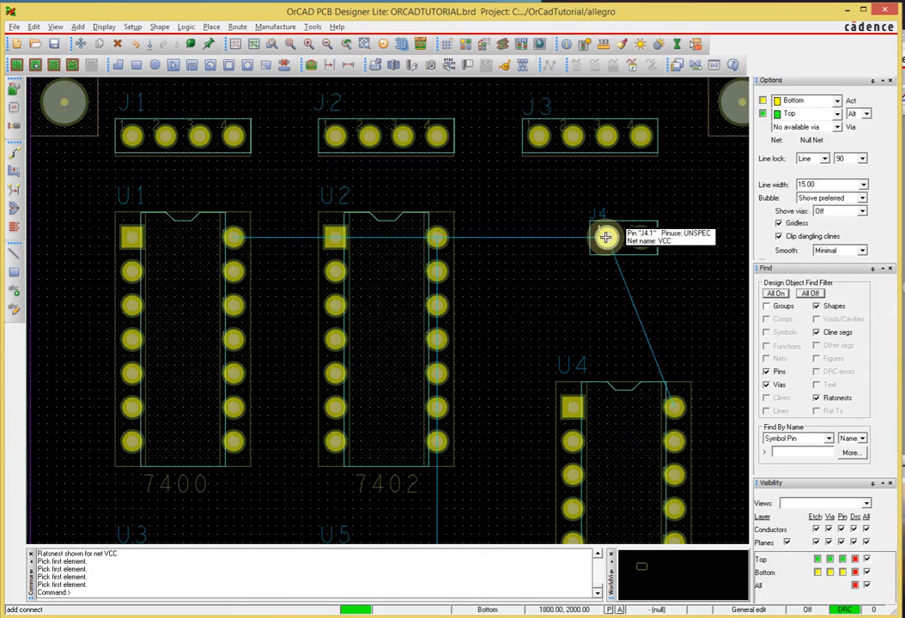
pyautogui.click(605, 237)
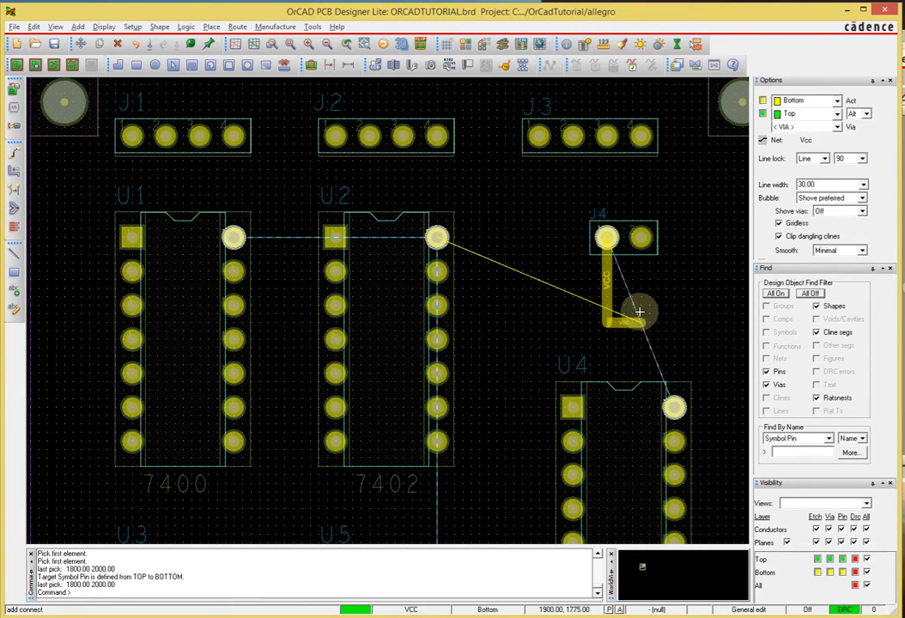
pyautogui.rightClick(636, 303)
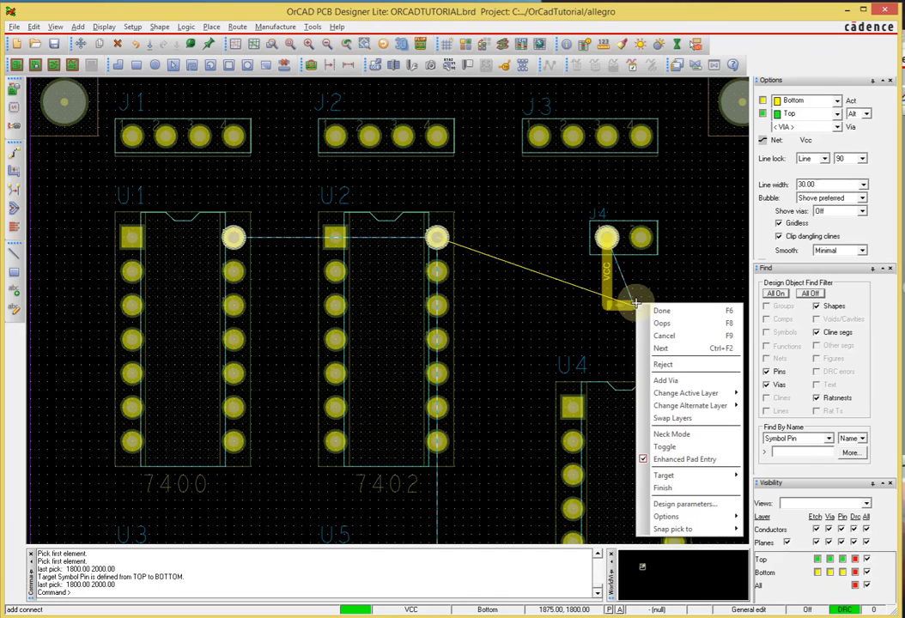
pyautogui.click(662, 323)
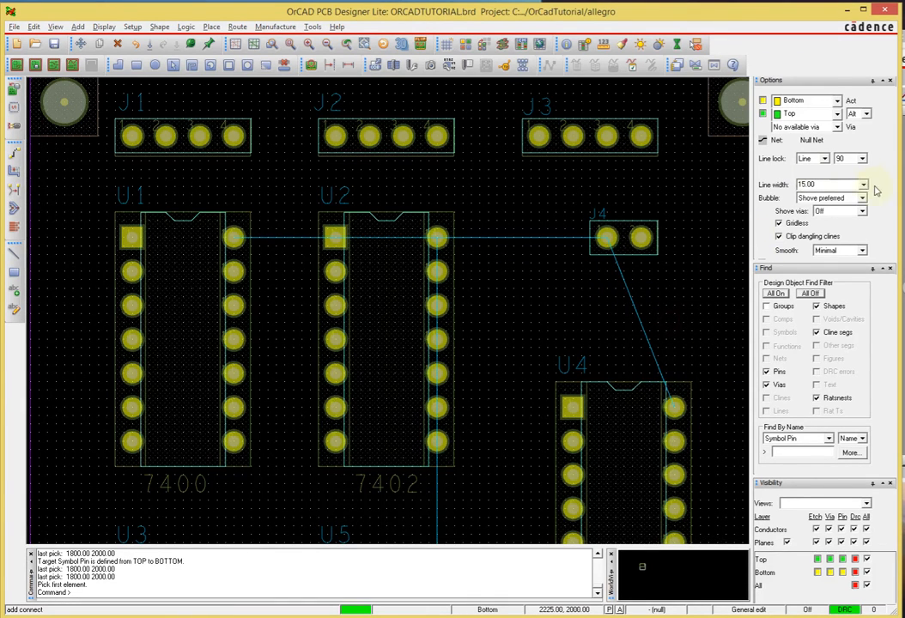
# Set the line lock angle to 45 and route VCC on the Bottom layer from J4 pin 1 to U4's upper-right pin
pyautogui.click(862, 159)
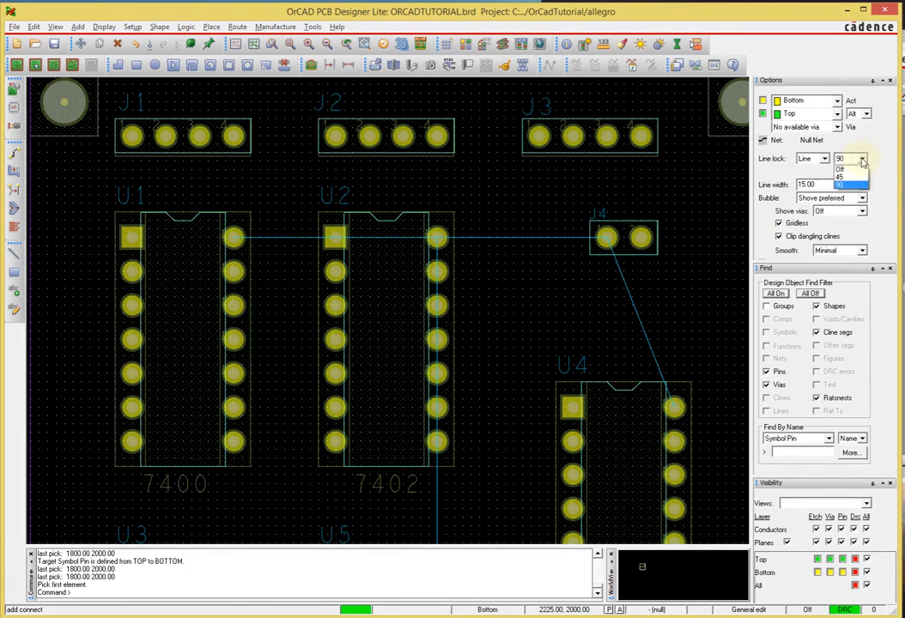
pyautogui.click(846, 171)
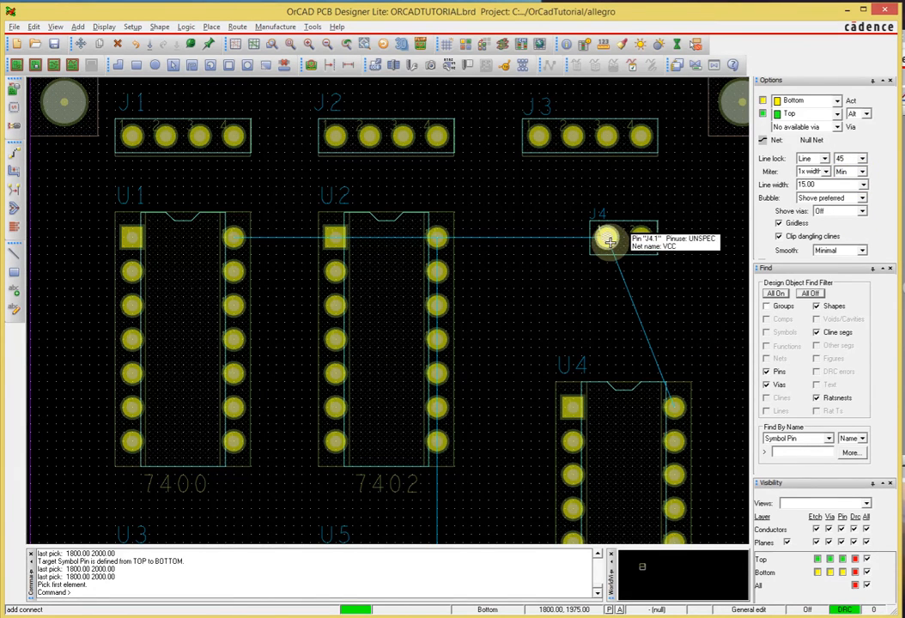
pyautogui.click(607, 240)
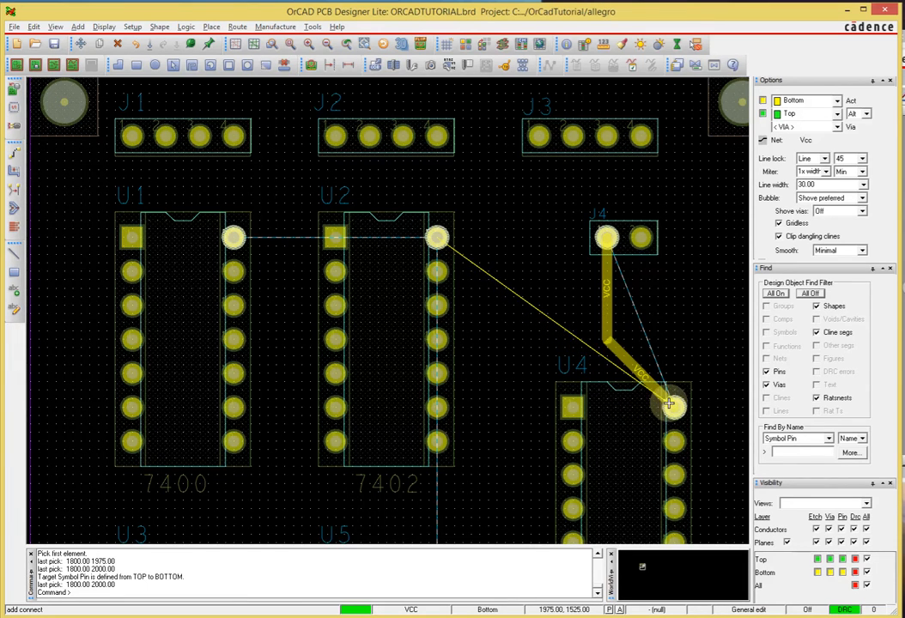
pyautogui.click(669, 404)
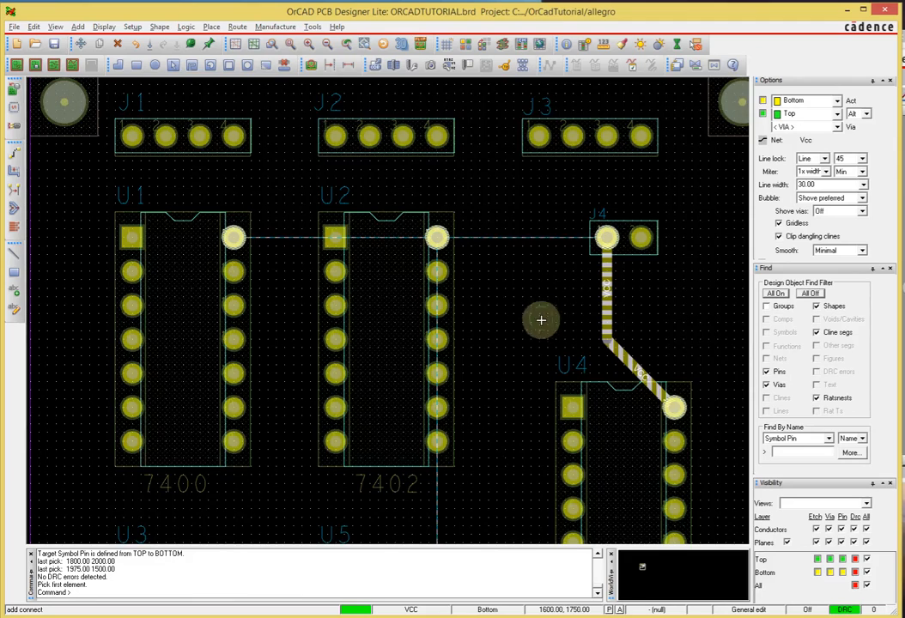
# Route VCC on the Top layer from J4 pin 1 above U2 to U1's upper-right pin, and tie U2's upper-right pin straight up into it
pyautogui.scroll(-3, 542, 318)
pyautogui.scroll(1, 541, 319)
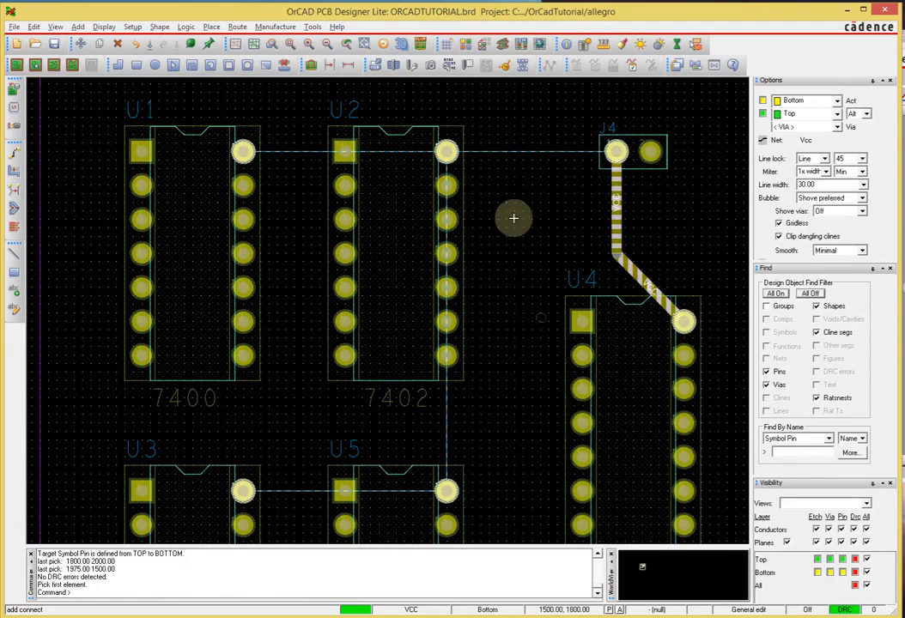
pyautogui.rightClick(525, 209)
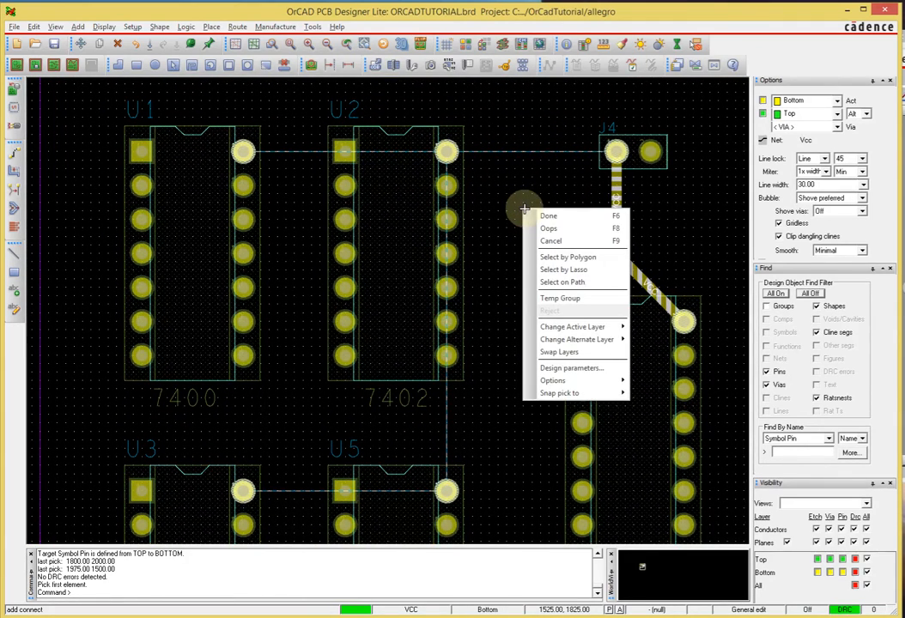
pyautogui.click(583, 354)
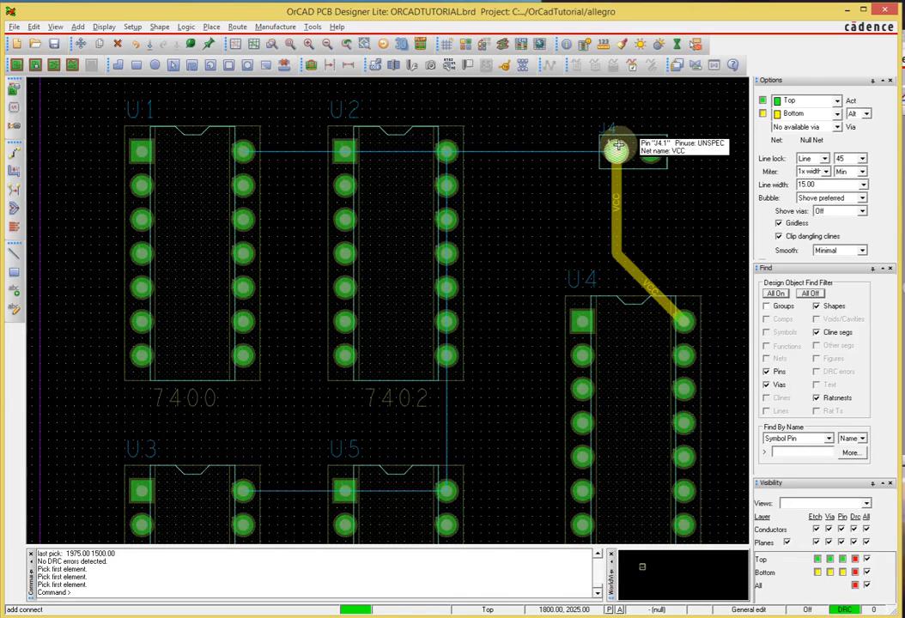
pyautogui.click(618, 147)
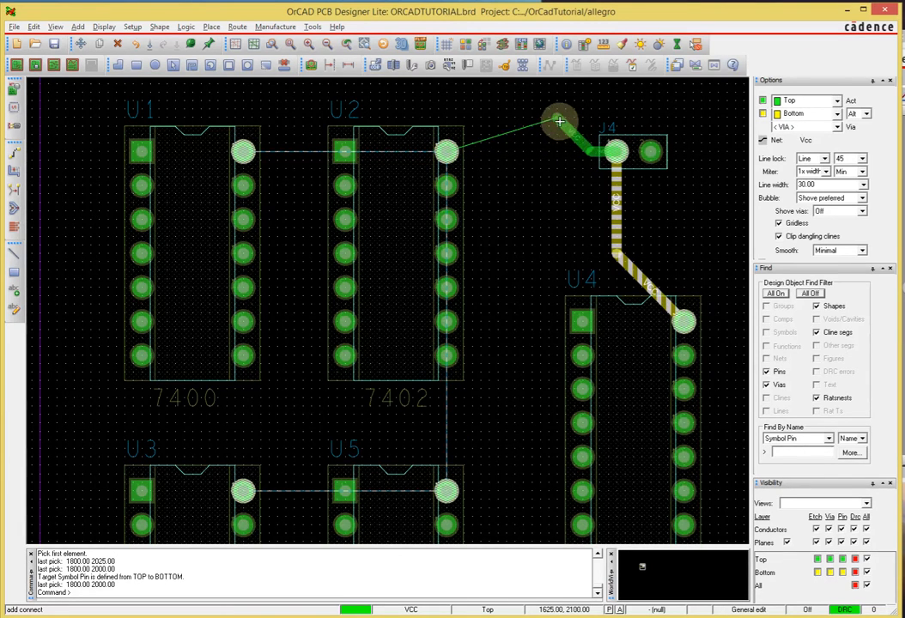
pyautogui.click(509, 119)
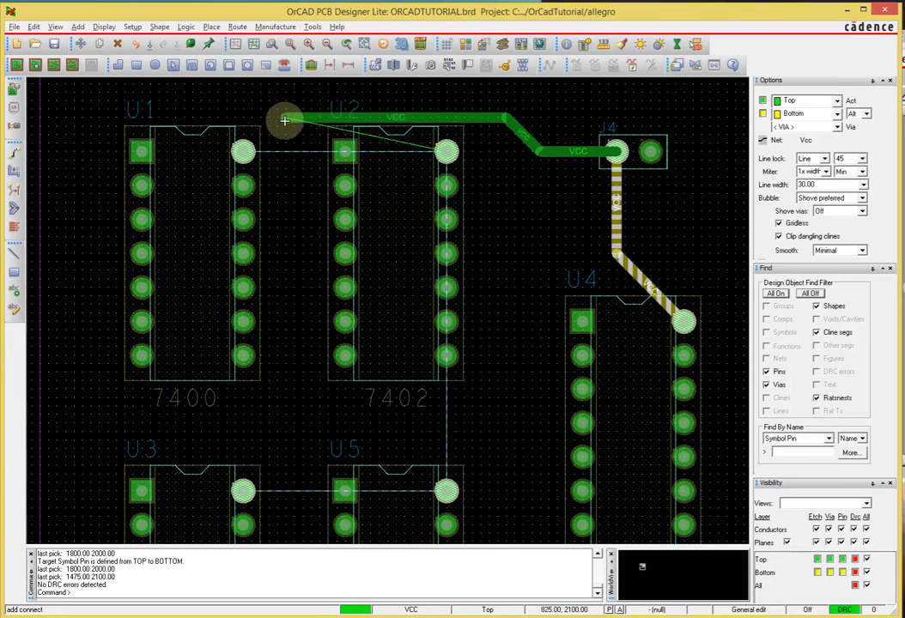
pyautogui.click(244, 148)
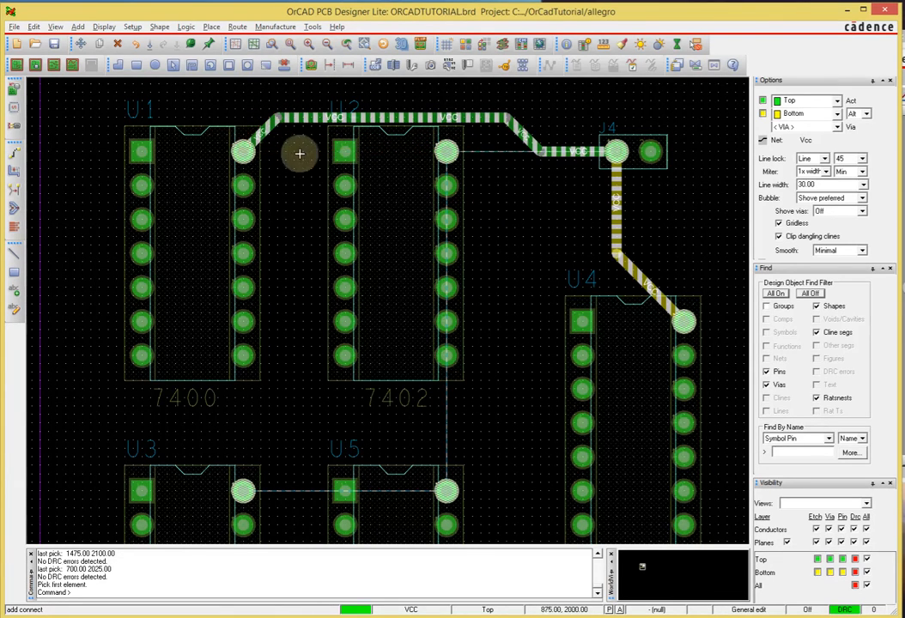
pyautogui.click(445, 138)
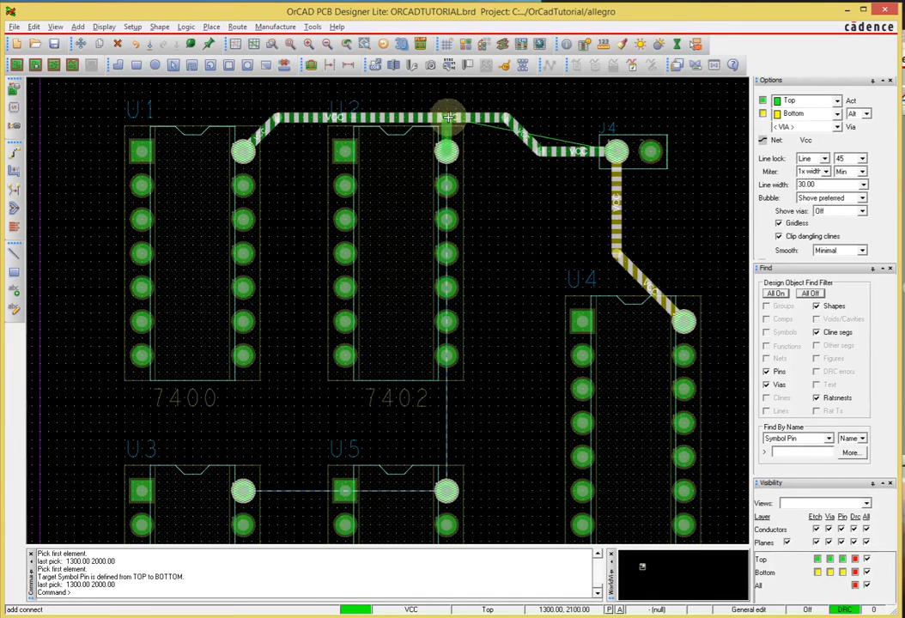
pyautogui.click(447, 116)
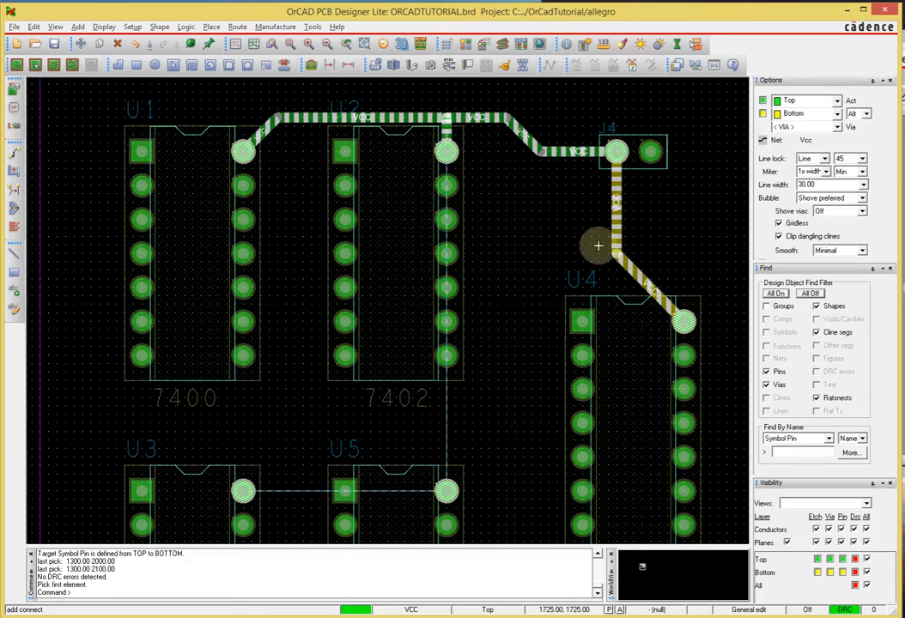
# Route VCC on the Bottom layer from the trace bend beside J4 down between U2 and U4, ending in a via near U5's upper-right corner
pyautogui.rightClick(532, 226)
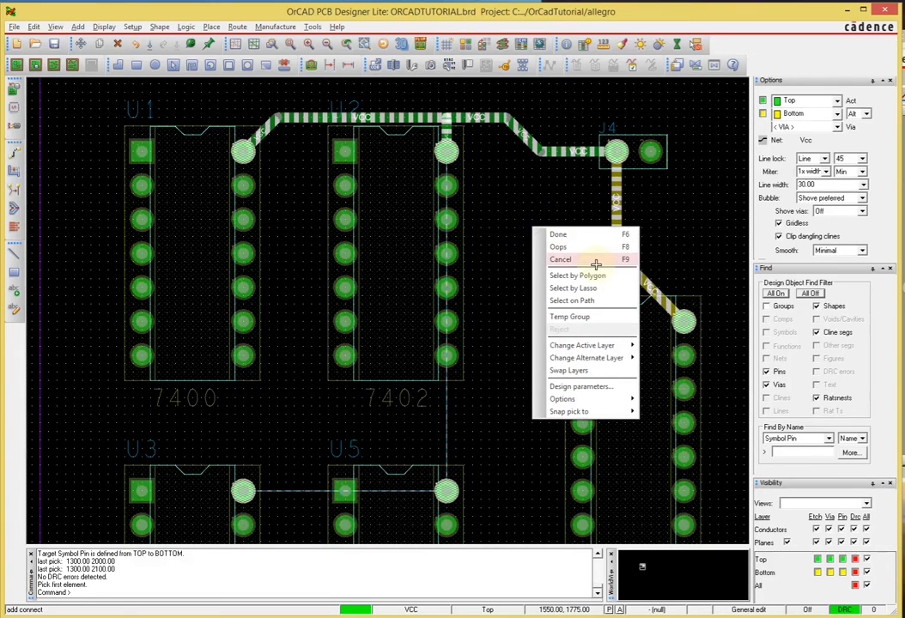
pyautogui.click(580, 370)
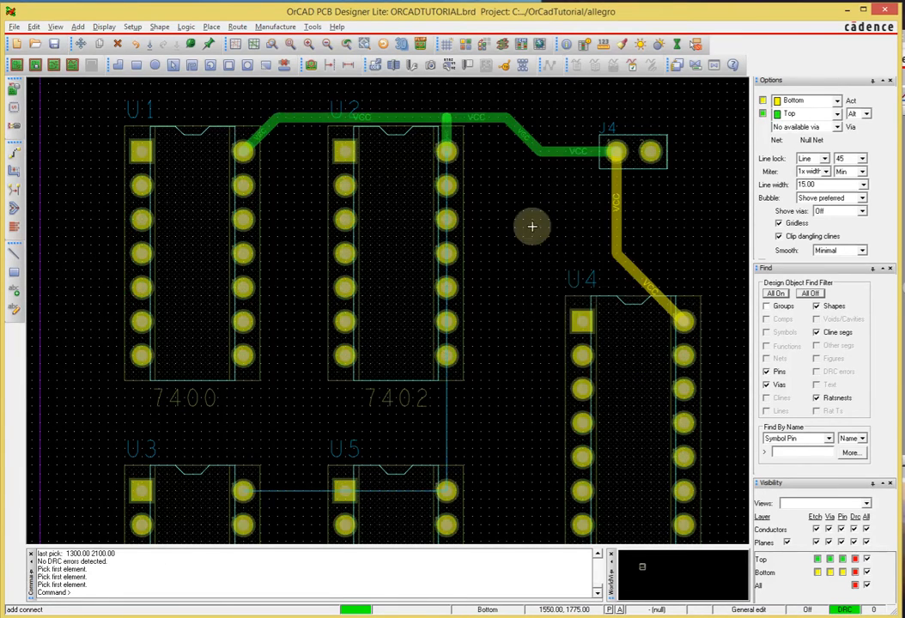
pyautogui.click(541, 151)
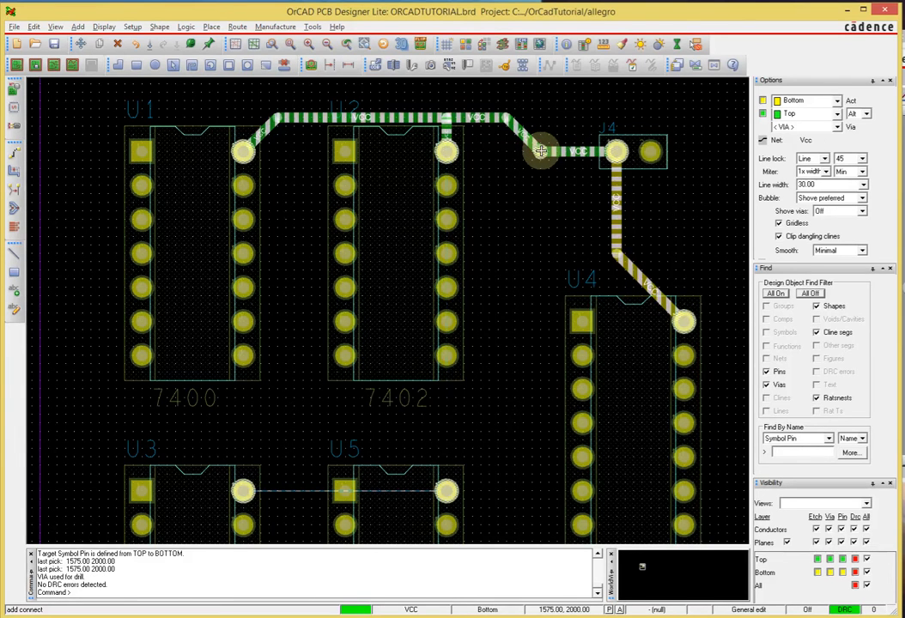
pyautogui.scroll(5, 541, 151)
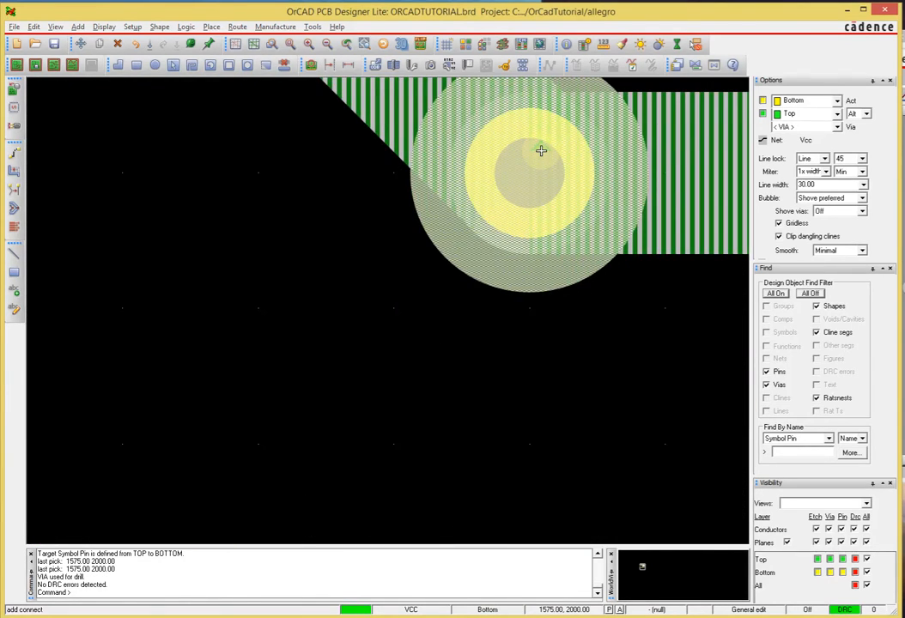
pyautogui.scroll(-5, 541, 151)
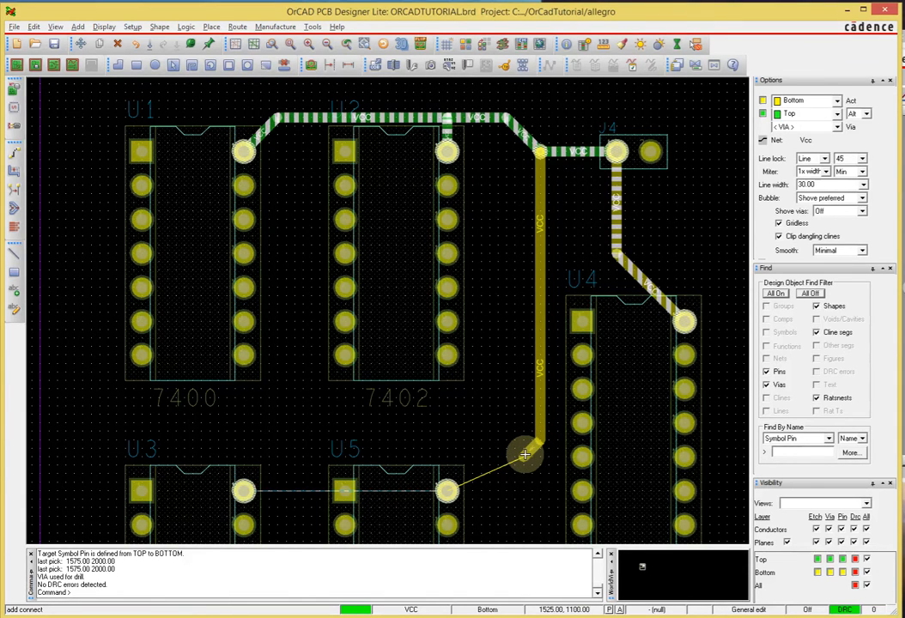
pyautogui.doubleClick(524, 454)
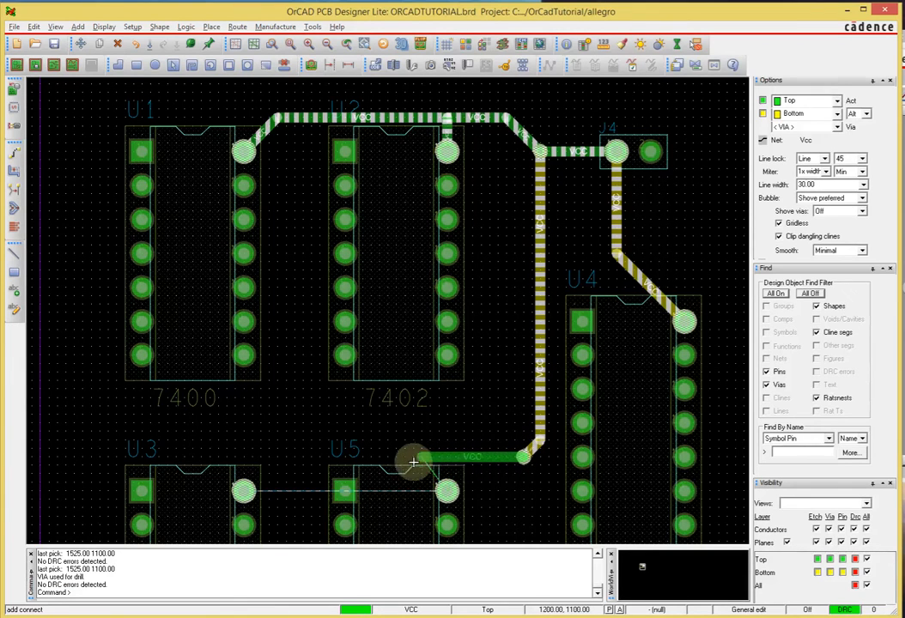
# Route VCC on the Top layer from the via to U3's upper-right pin, tie in U5's upper-right pin, and finish the routing command
pyautogui.click(244, 486)
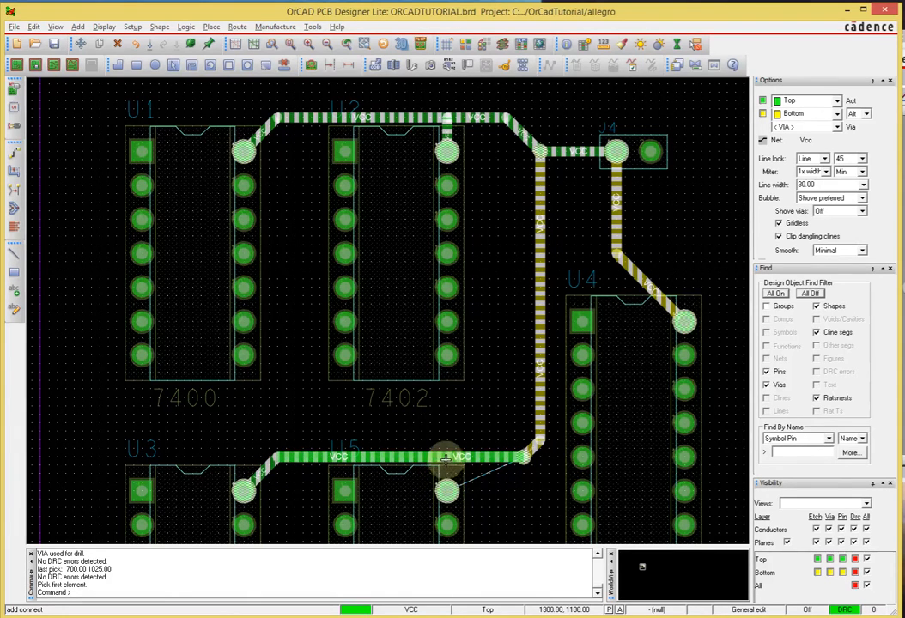
pyautogui.click(449, 490)
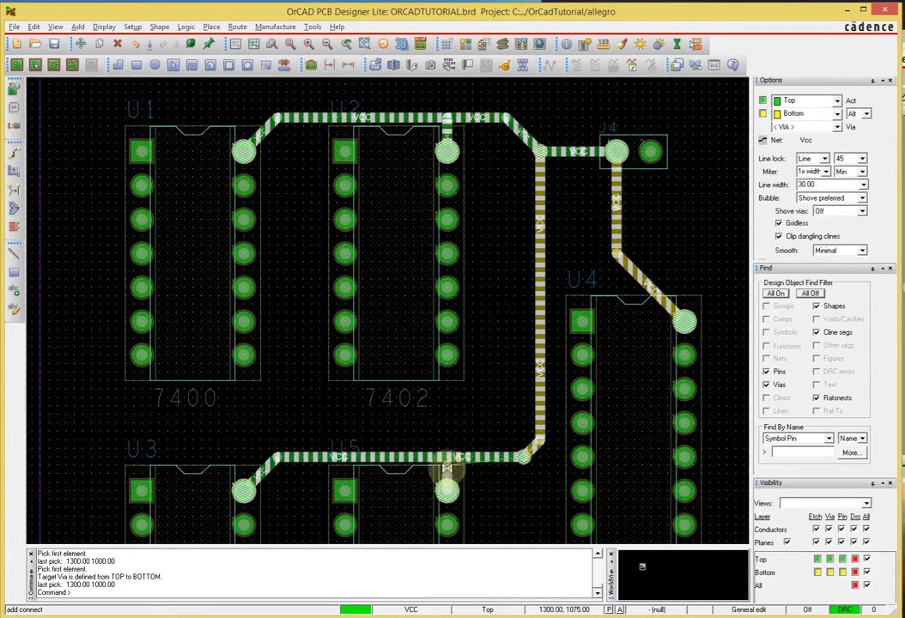
pyautogui.click(444, 457)
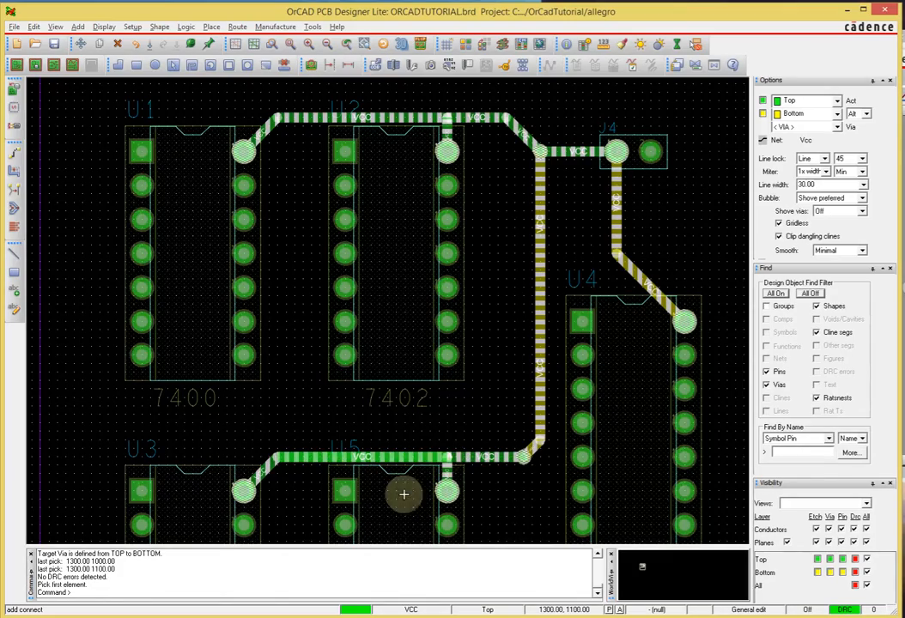
pyautogui.scroll(-2, 485, 404)
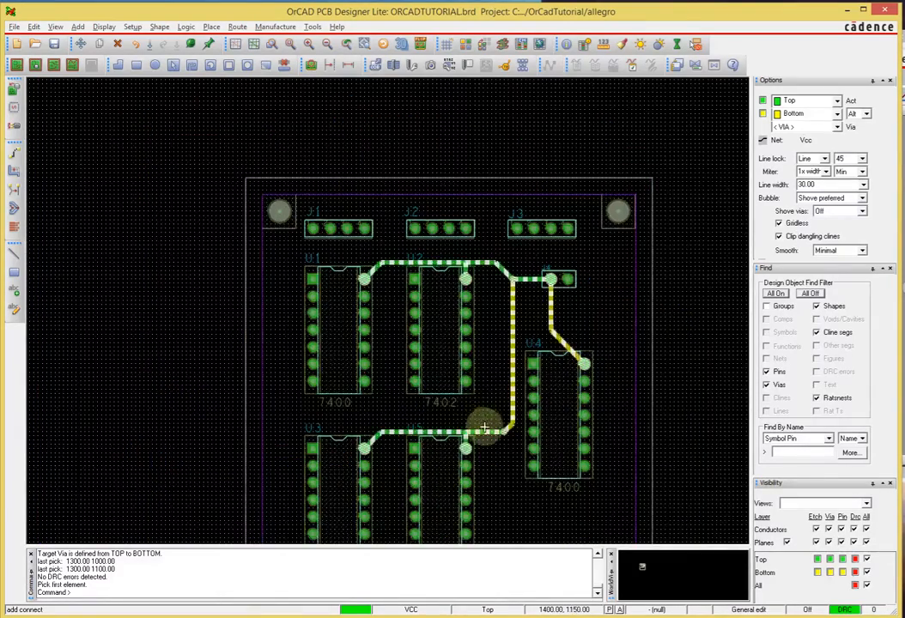
pyautogui.scroll(-2, 482, 415)
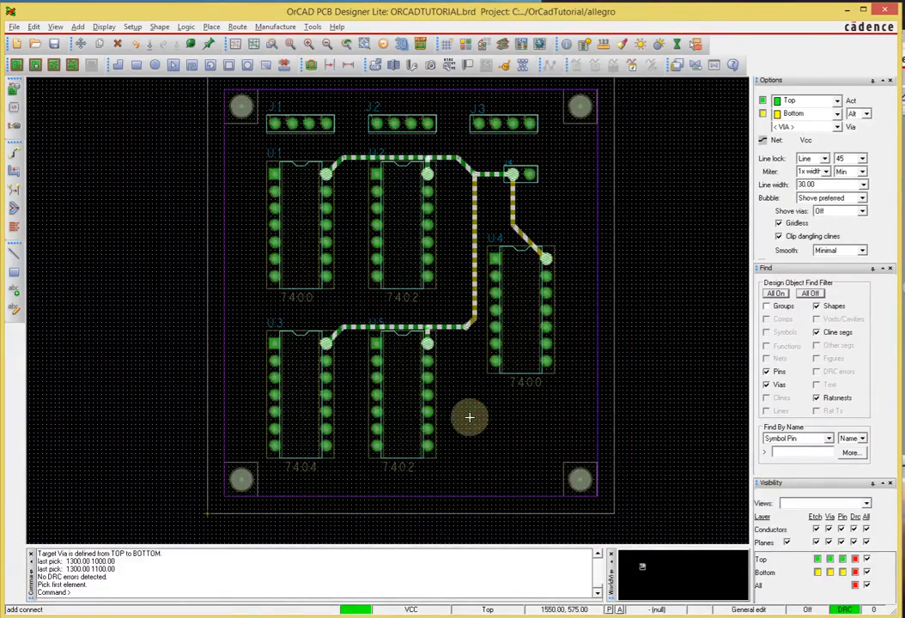
pyautogui.rightClick(550, 207)
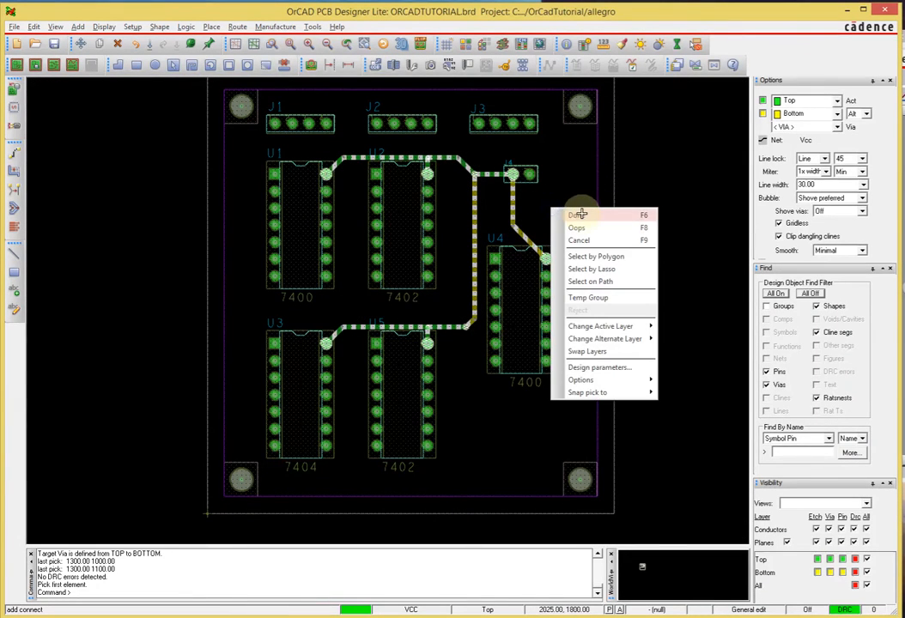
pyautogui.click(578, 215)
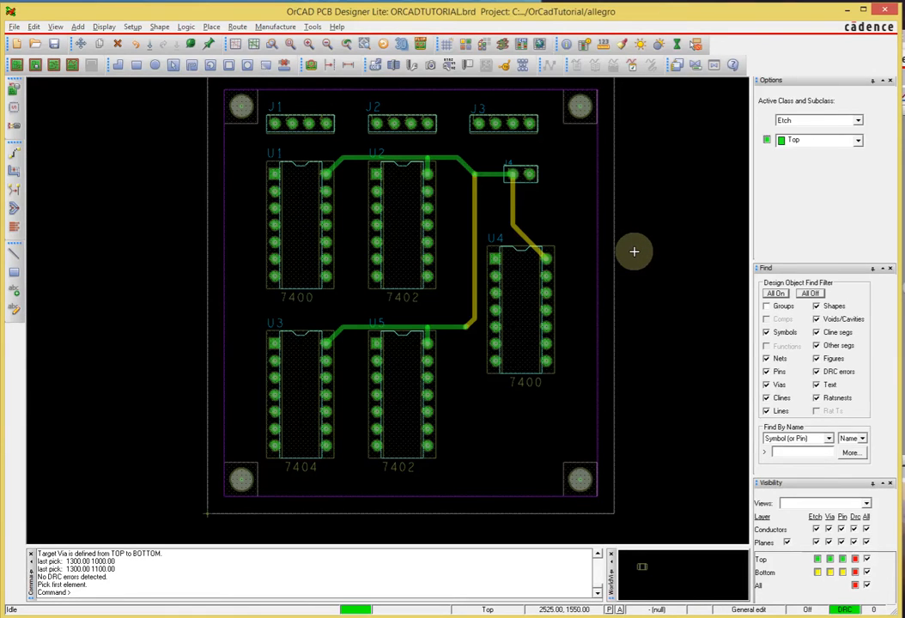
# Save the board file
pyautogui.hotkey('ctrl', 's')
pyautogui.click(505, 344)
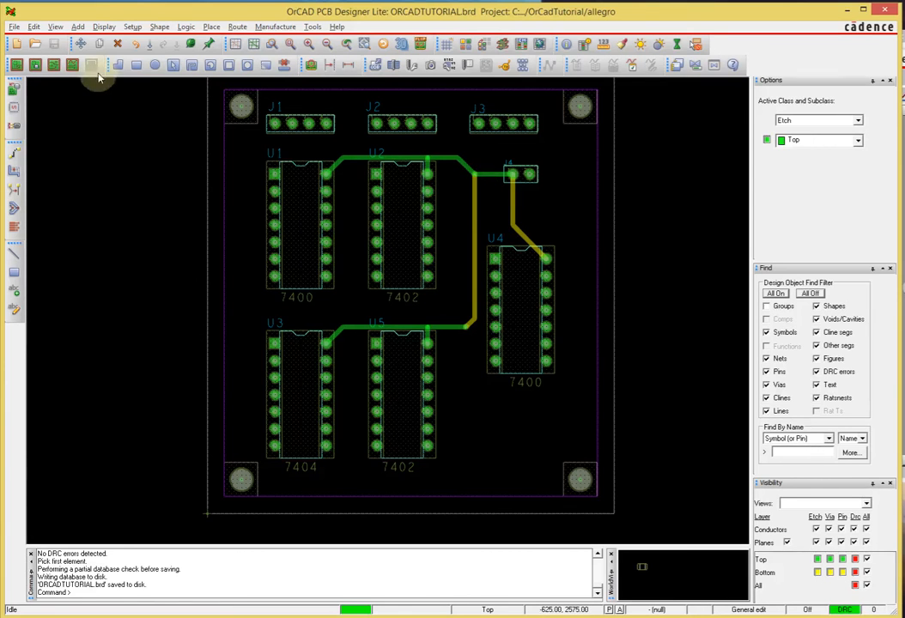
# Show the ratsnest for the GND net only, picking it from J4 pin 2
pyautogui.scroll(6, 542, 184)
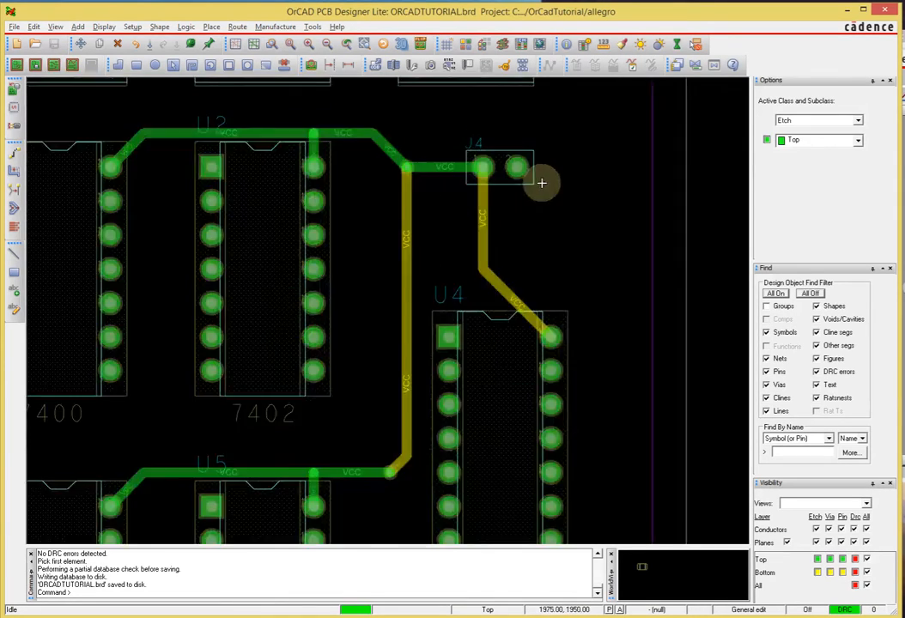
pyautogui.scroll(-2, 349, 187)
pyautogui.scroll(-5, 349, 187)
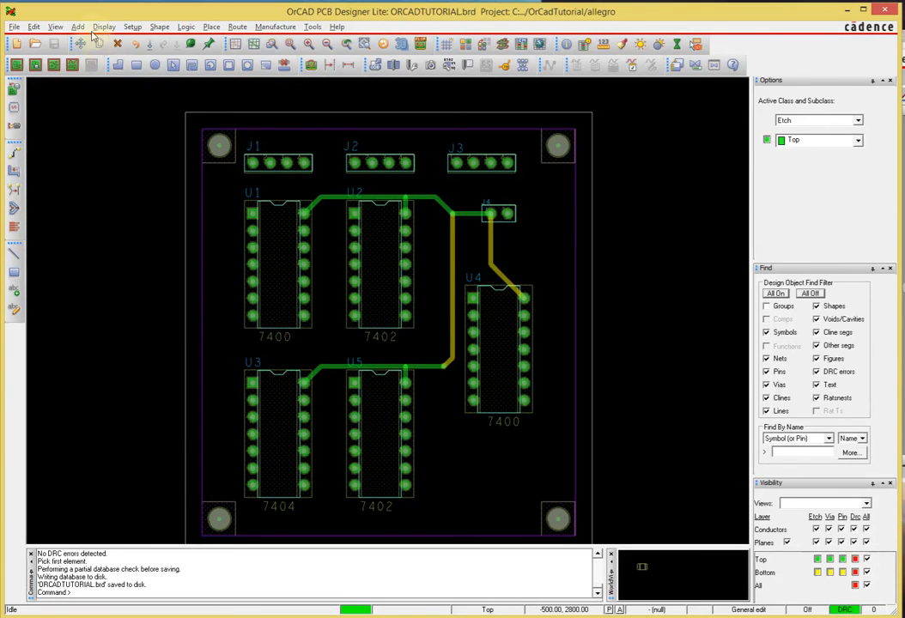
pyautogui.click(103, 28)
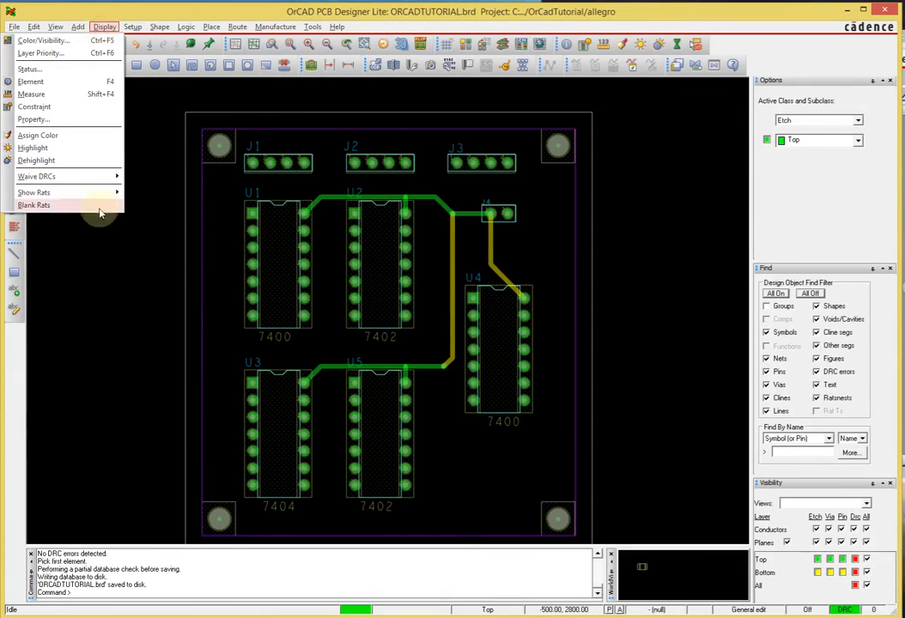
pyautogui.moveTo(99, 193)
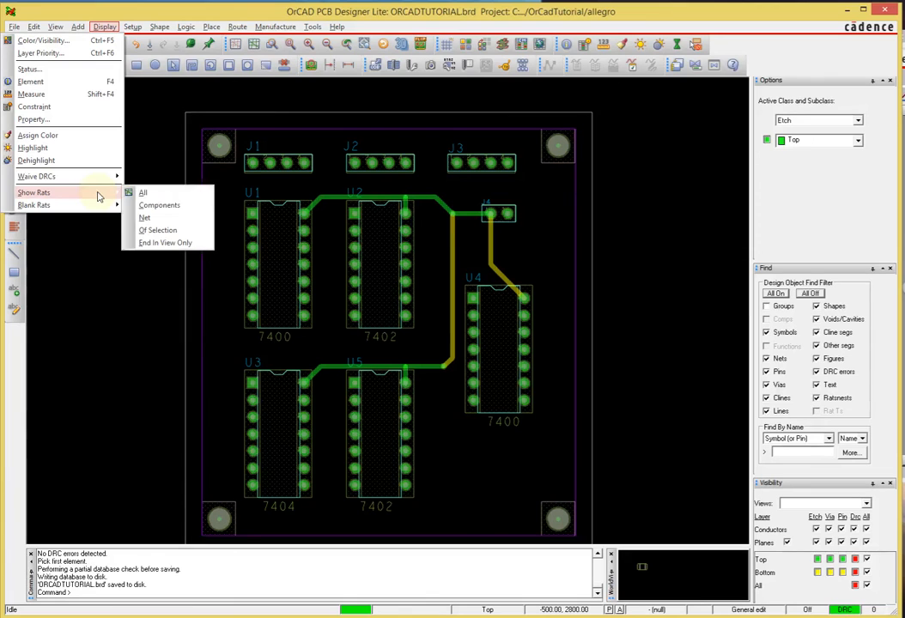
pyautogui.click(196, 217)
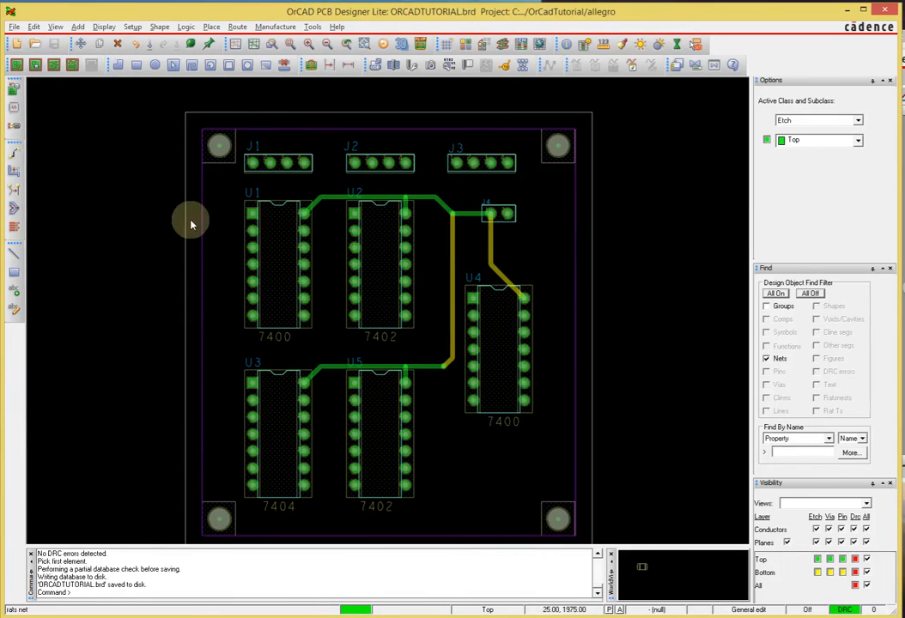
pyautogui.click(508, 213)
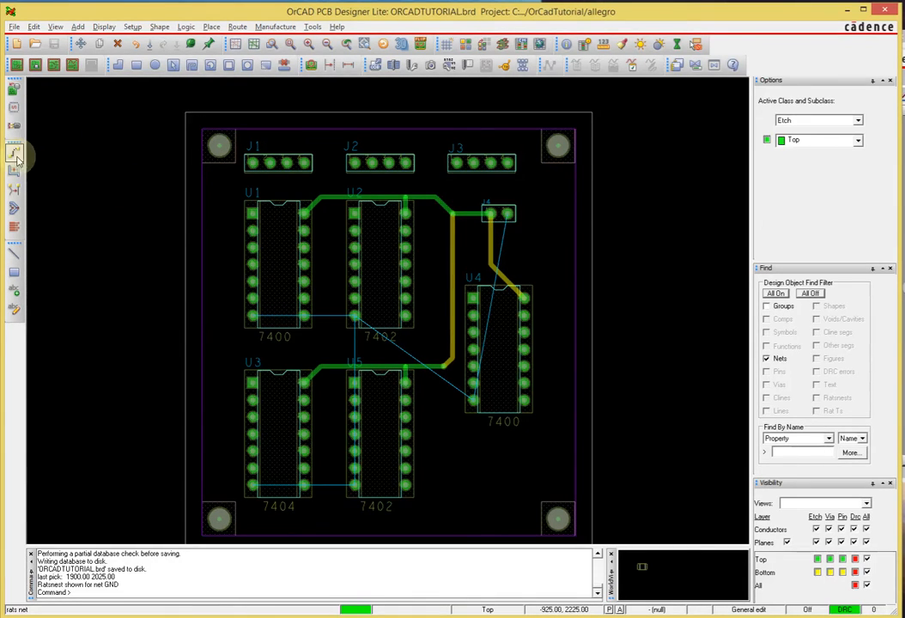
# Route GND down from J4 pin 2 on Bottom, then left on Top past the vertical VCC trace, with vias at both corners
pyautogui.click(15, 155)
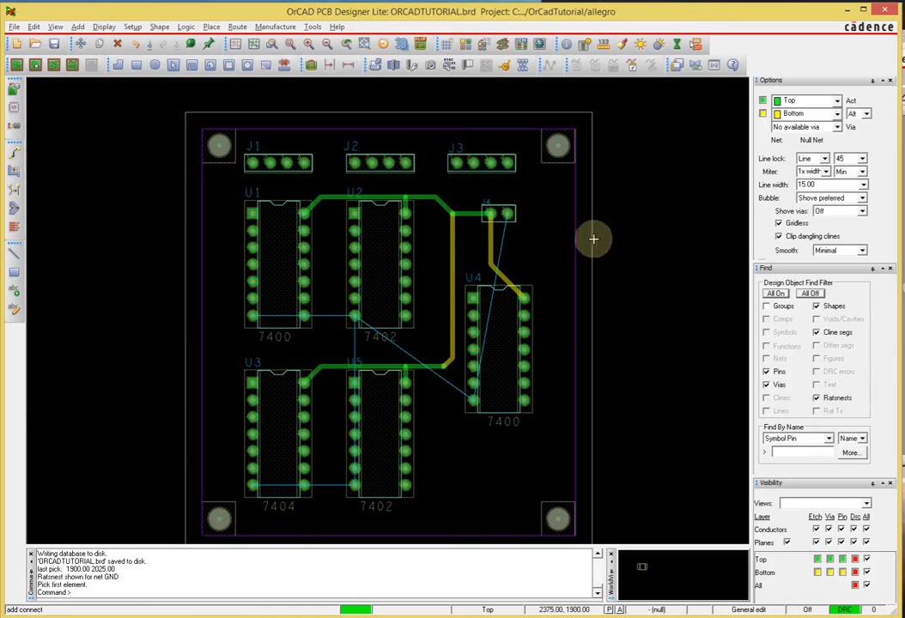
pyautogui.rightClick(548, 222)
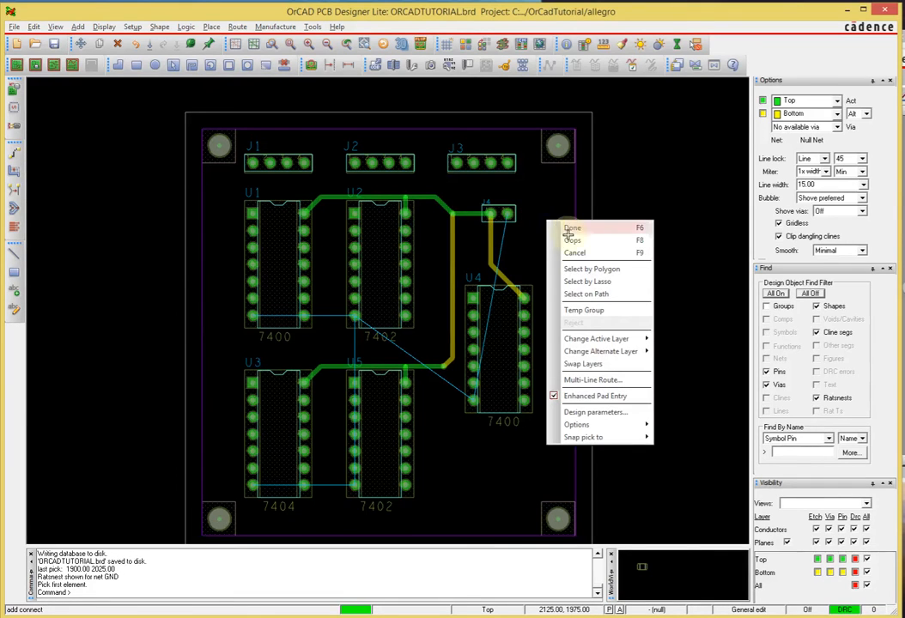
pyautogui.click(585, 364)
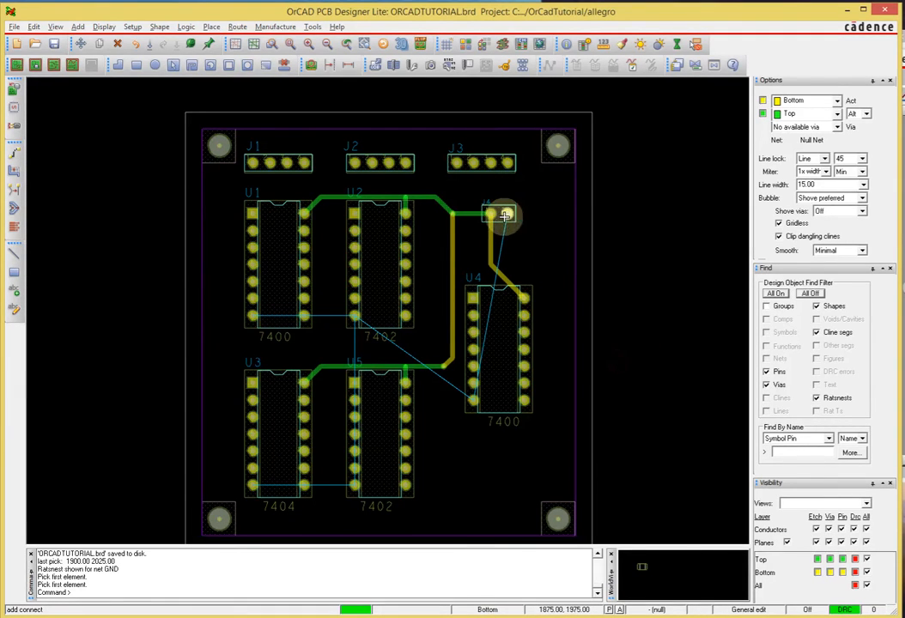
pyautogui.click(505, 215)
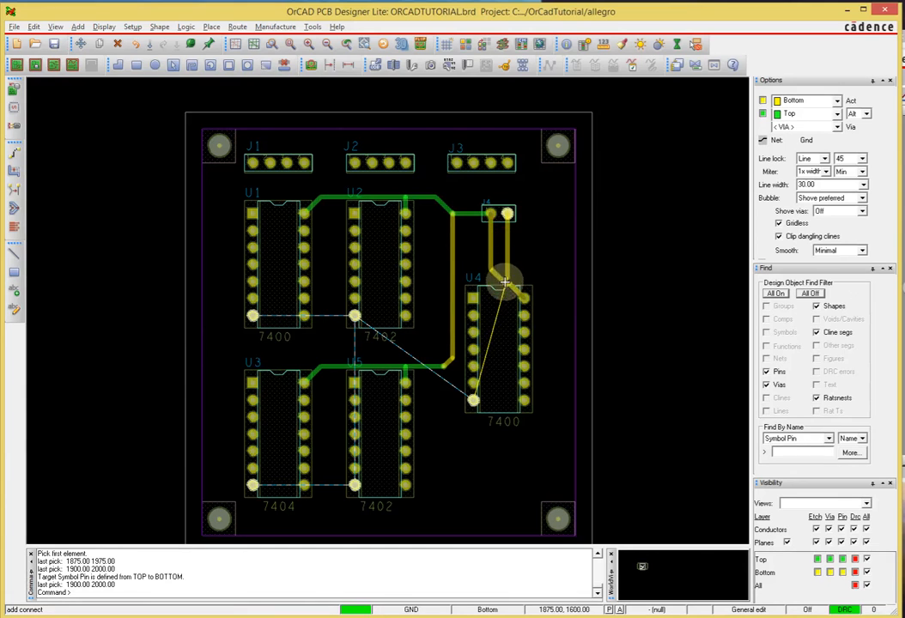
pyautogui.scroll(3, 508, 260)
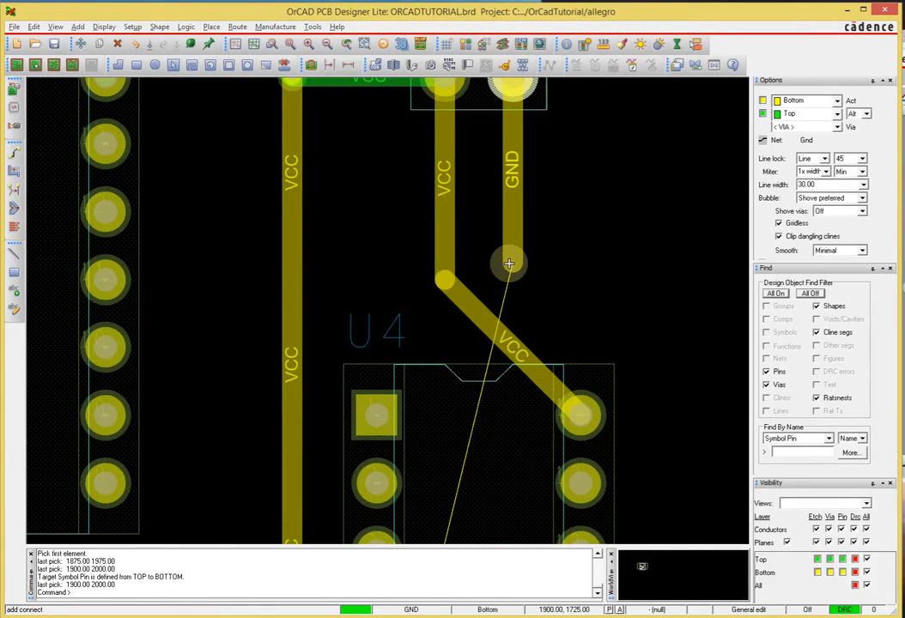
pyautogui.scroll(-2, 509, 264)
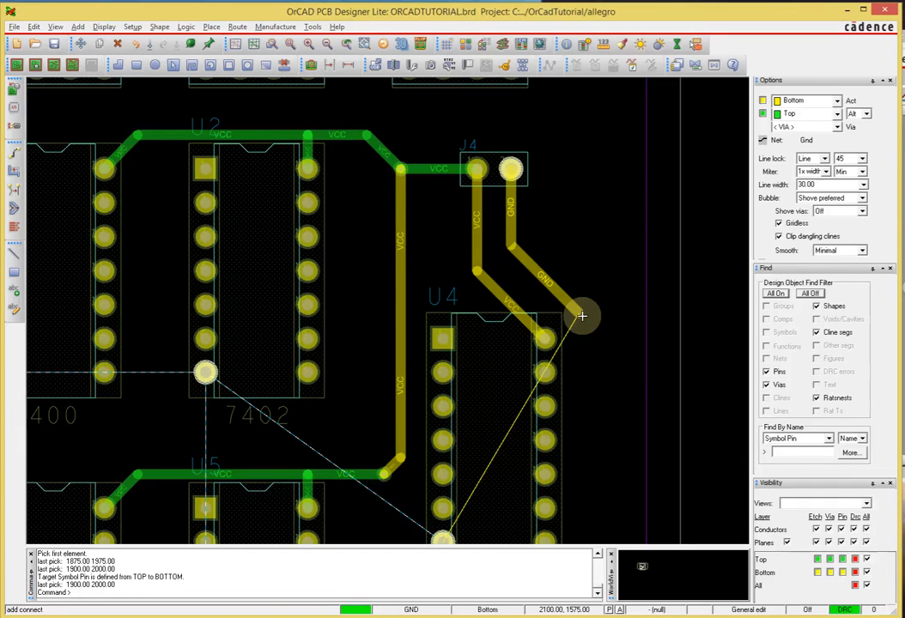
pyautogui.doubleClick(510, 212)
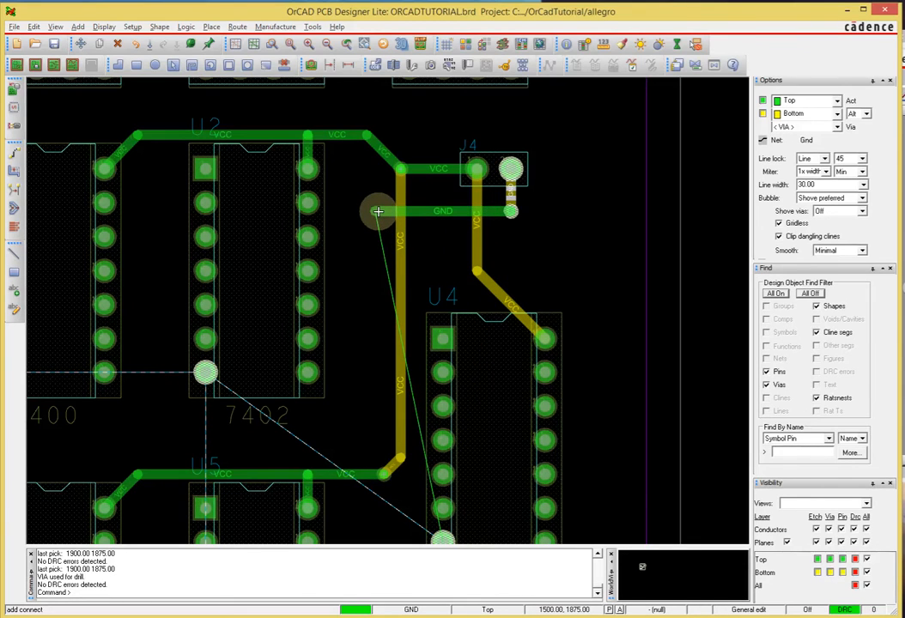
pyautogui.doubleClick(378, 211)
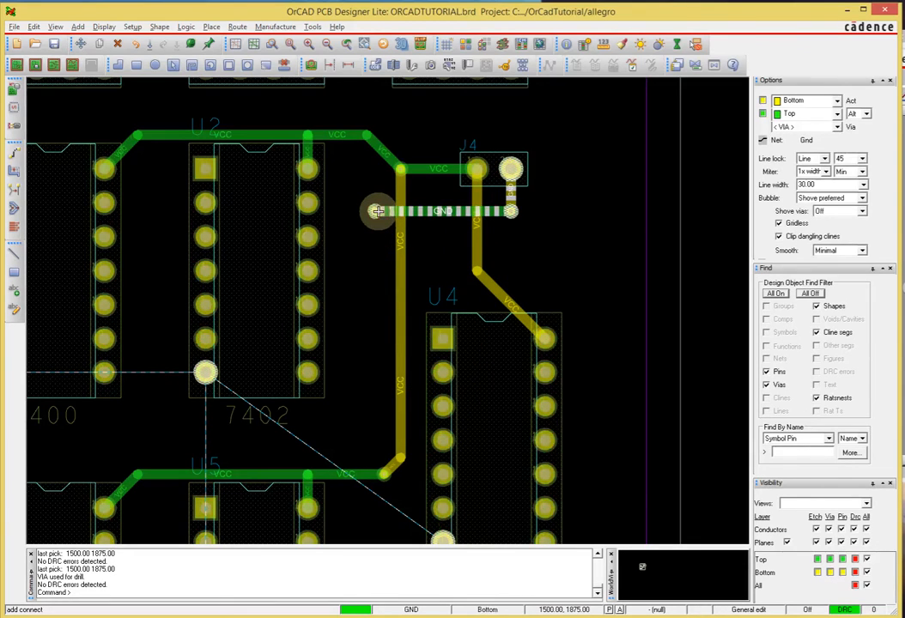
# Continue GND down on Bottom to above the U5 VCC trace, left on Top below U1, and up on Bottom to U1's lower-left pin, joining with vias
pyautogui.doubleClick(366, 448)
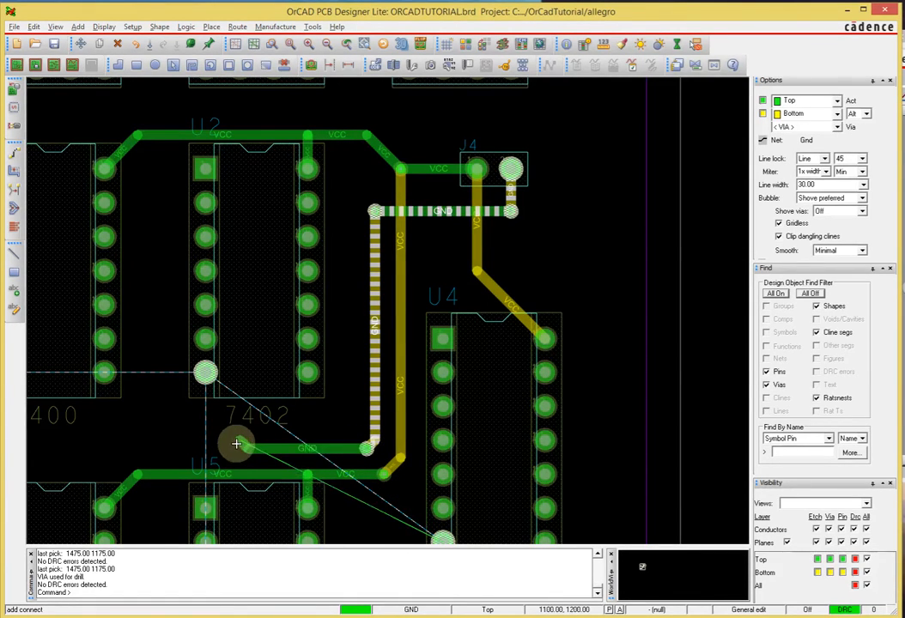
pyautogui.scroll(2, 120, 445)
pyautogui.scroll(-4, 123, 447)
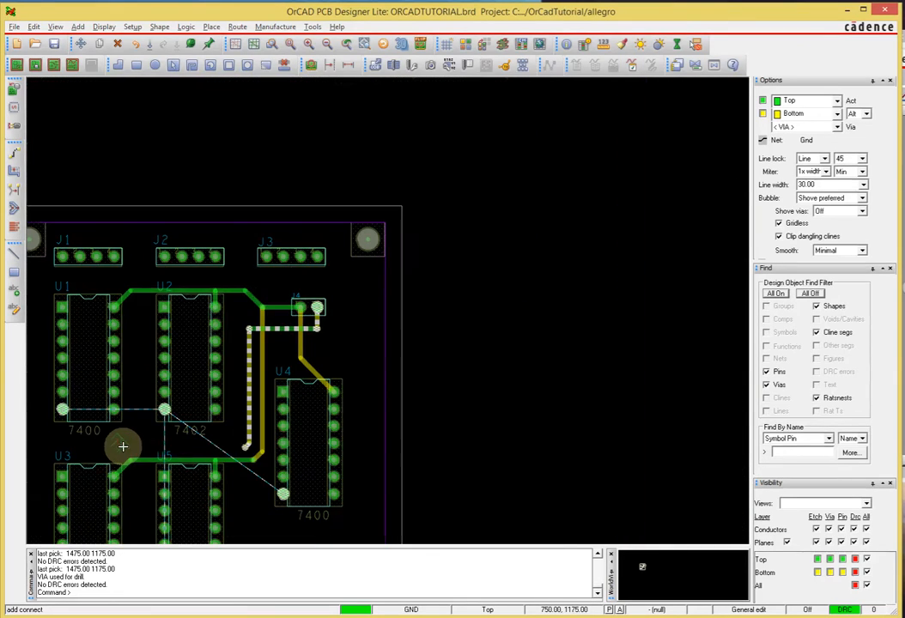
pyautogui.scroll(-3, 123, 447)
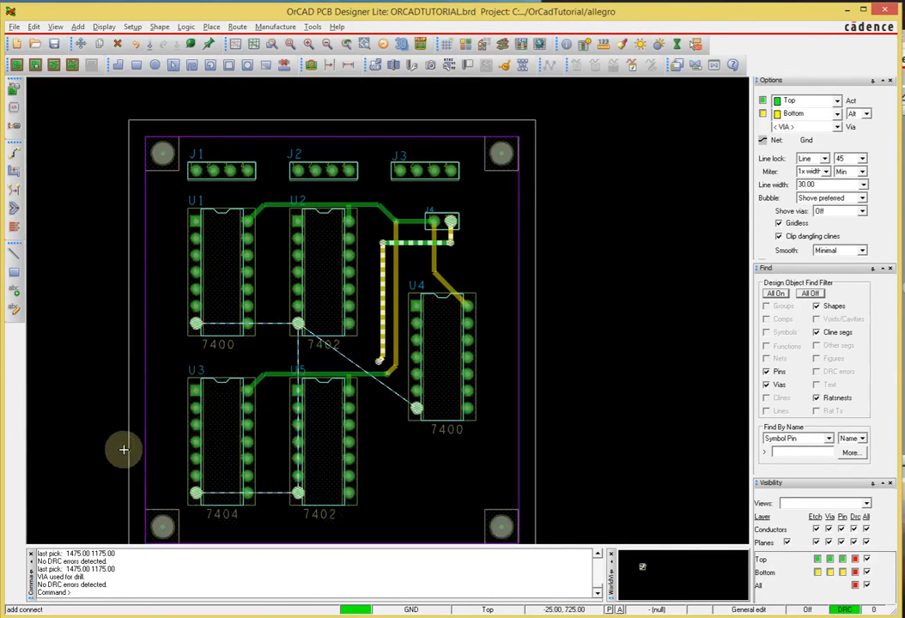
pyautogui.scroll(3, 222, 338)
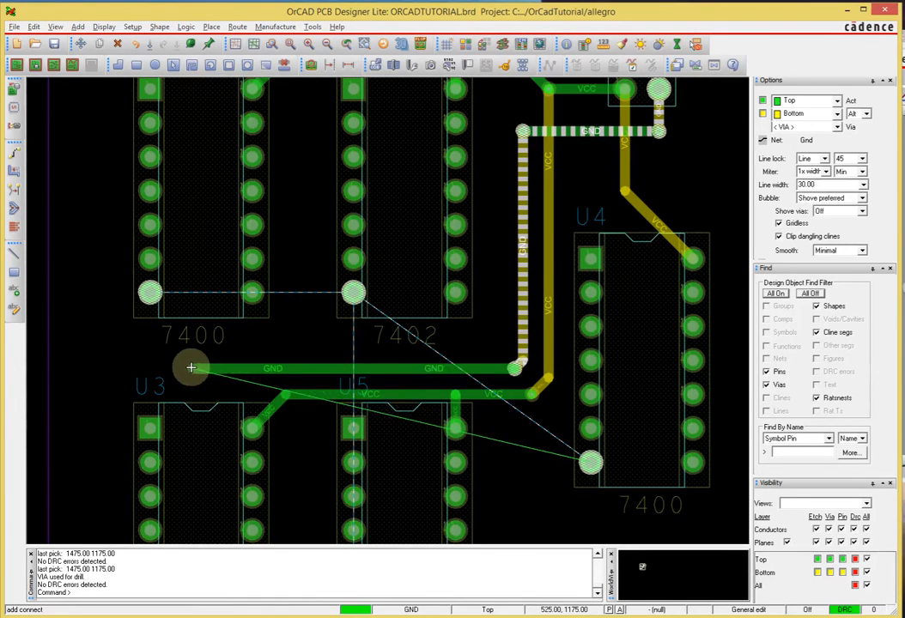
pyautogui.doubleClick(147, 370)
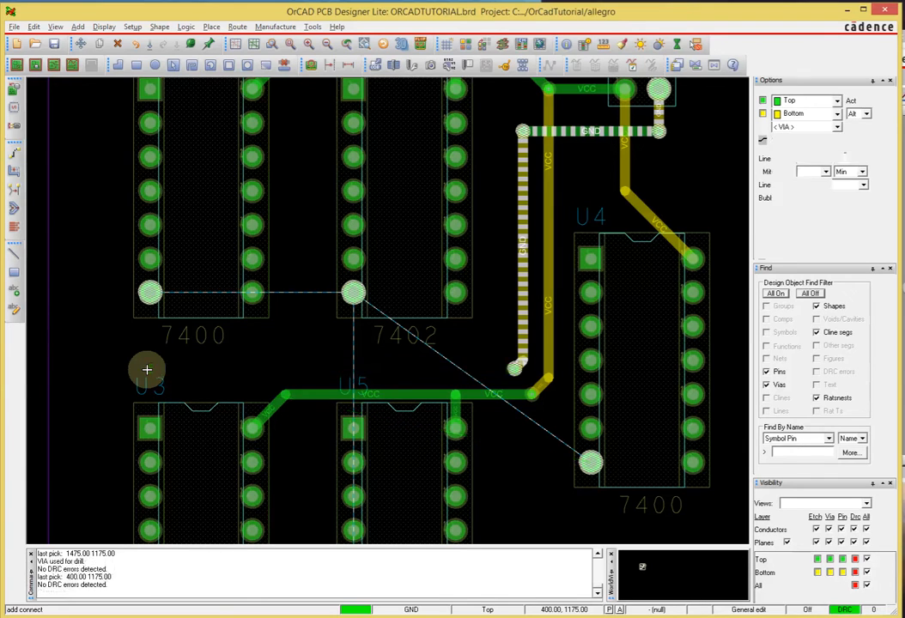
pyautogui.click(147, 296)
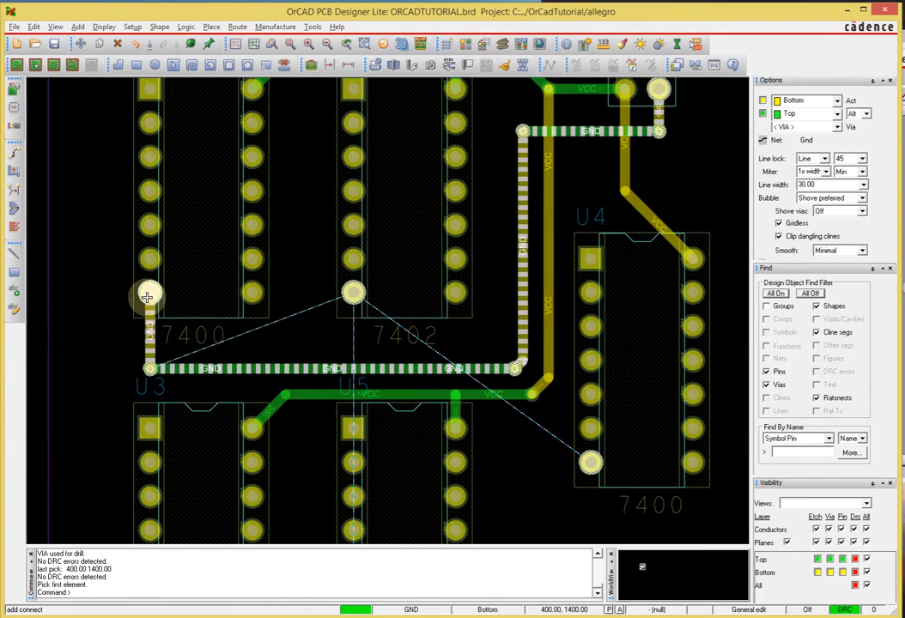
# Route GND on the Bottom layer from U2's lower-left pin straight down to the horizontal Top GND trace, joining it with a via
pyautogui.click(353, 293)
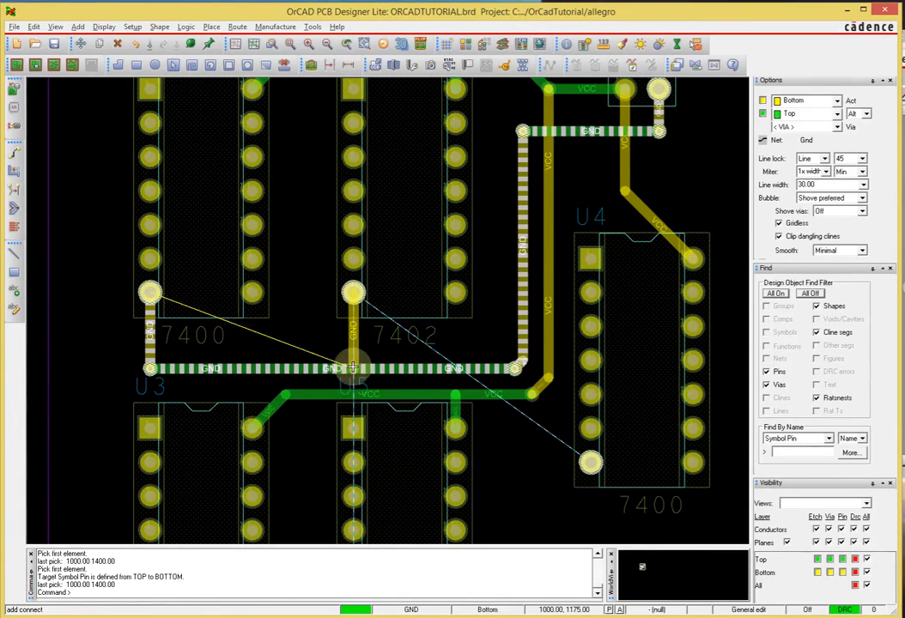
pyautogui.doubleClick(353, 368)
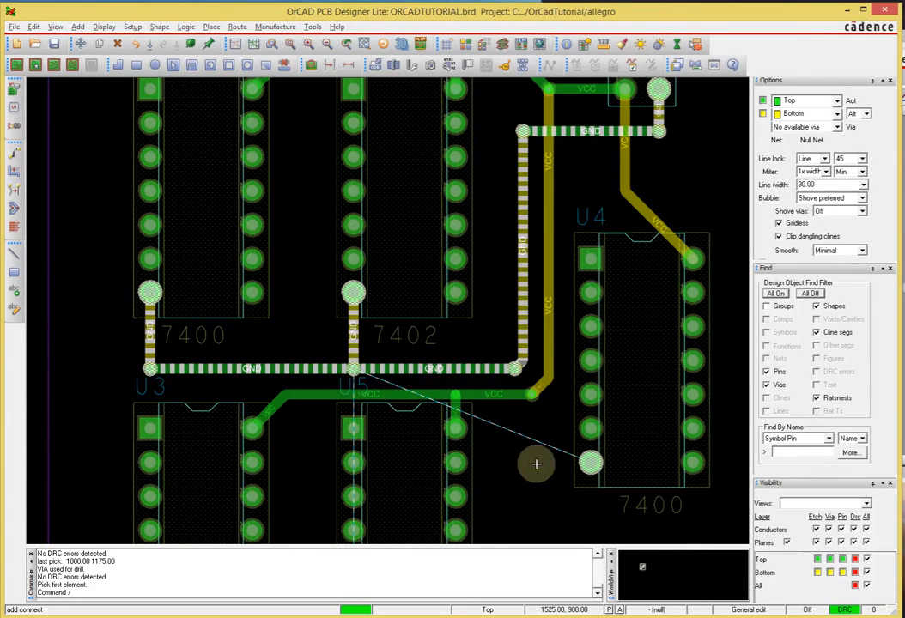
# Compare the same-layer VCC tie at U2's upper-right pin with the via joining U2's vertical GND trace to the horizontal one
pyautogui.moveTo(522, 464); pyautogui.dragTo(525, 457, button='middle')
pyautogui.scroll(1, 480, 301)
pyautogui.scroll(1, 444, 311)
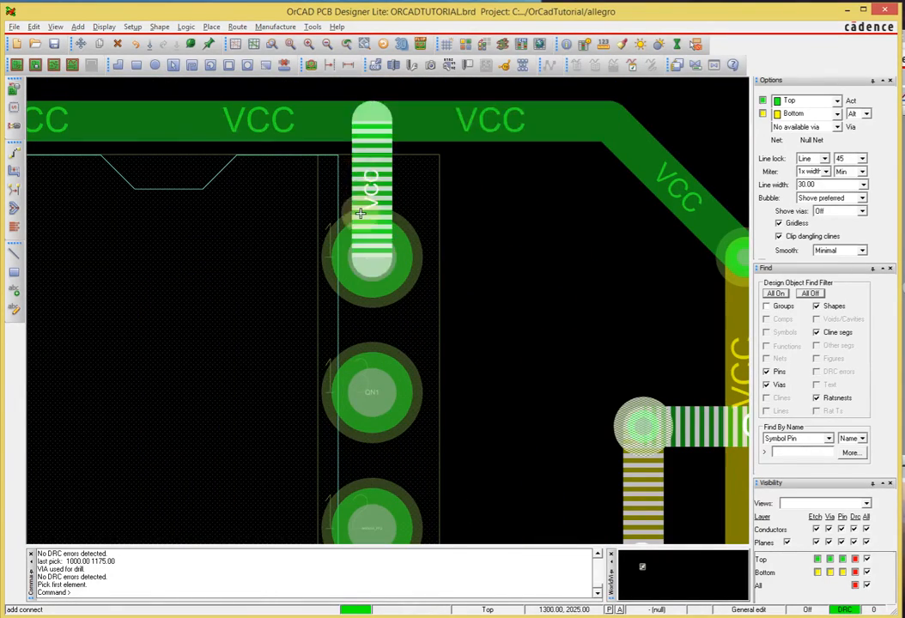
pyautogui.scroll(-2, 457, 378)
pyautogui.moveTo(423, 494); pyautogui.dragTo(417, 493, button='middle')
pyautogui.scroll(2, 376, 427)
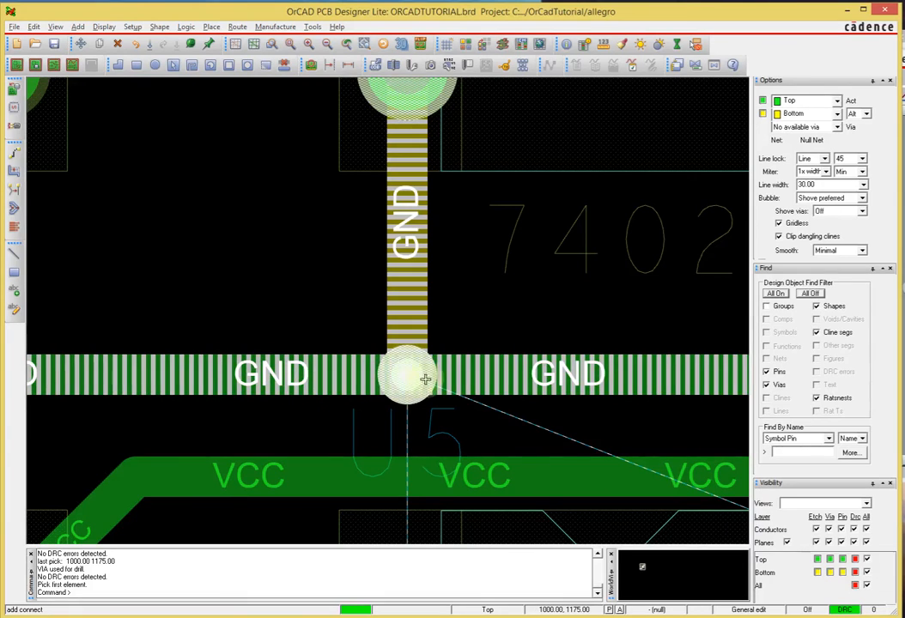
pyautogui.scroll(-5, 426, 353)
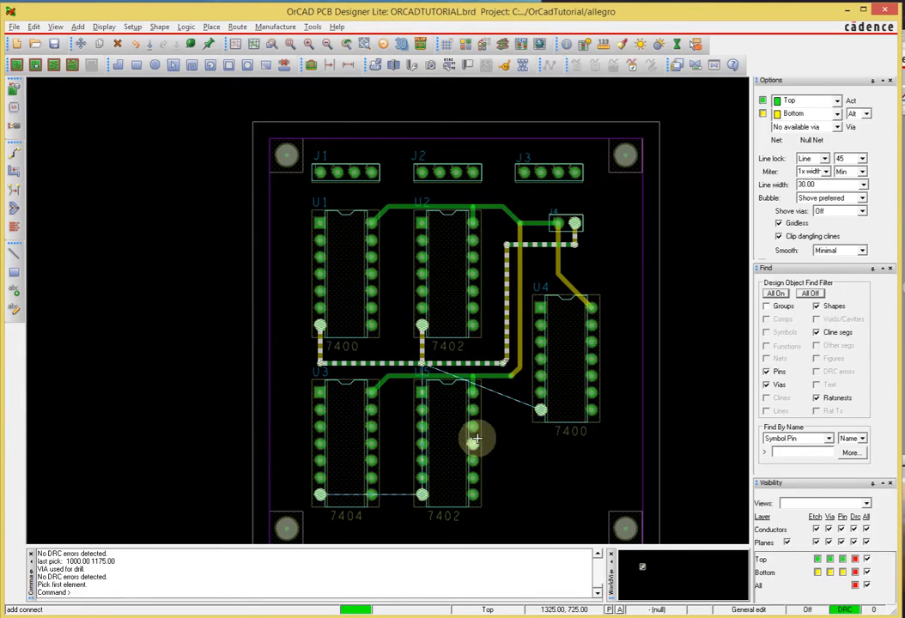
# Branch GND from the corner via above U5 down on Bottom to a via level with U4's lower-left pin, and connect that pin on Top
pyautogui.scroll(3, 507, 364)
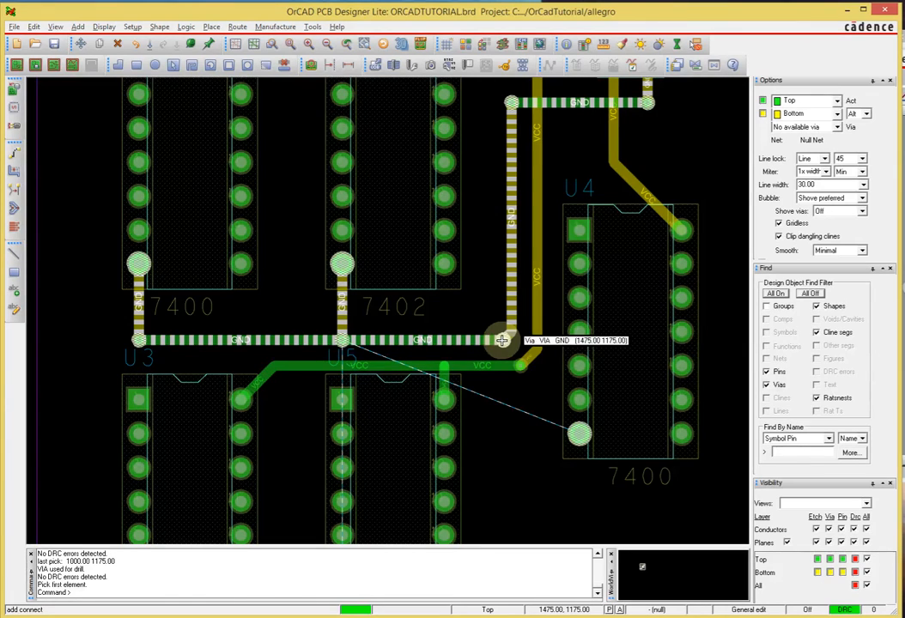
pyautogui.rightClick(469, 322)
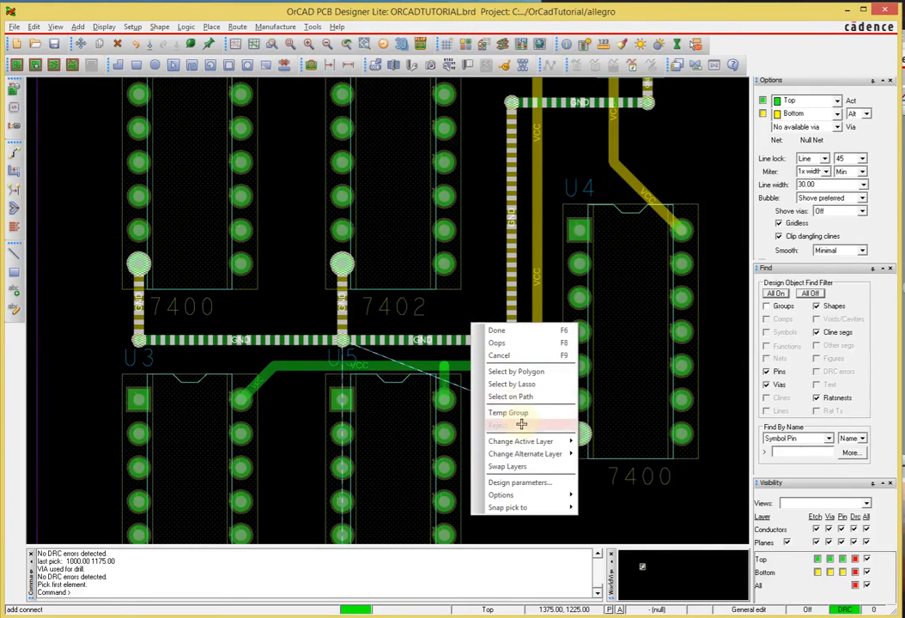
pyautogui.click(508, 466)
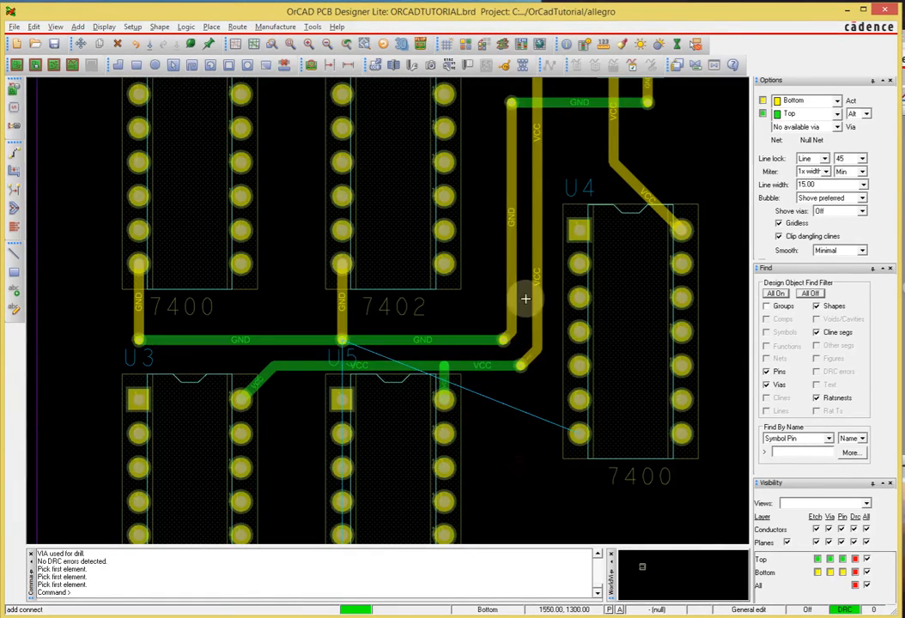
pyautogui.click(503, 341)
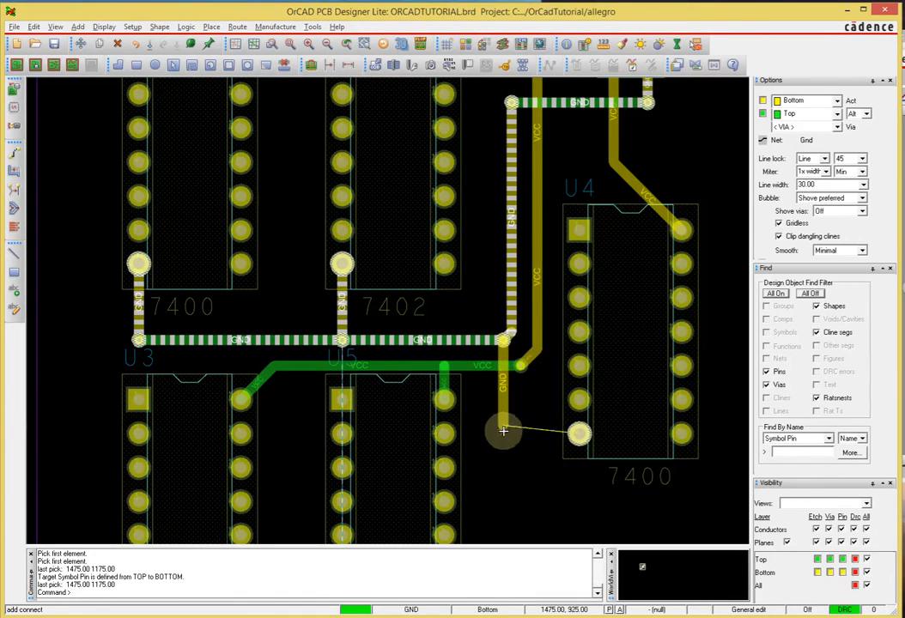
pyautogui.scroll(-2, 503, 432)
pyautogui.scroll(2, 506, 447)
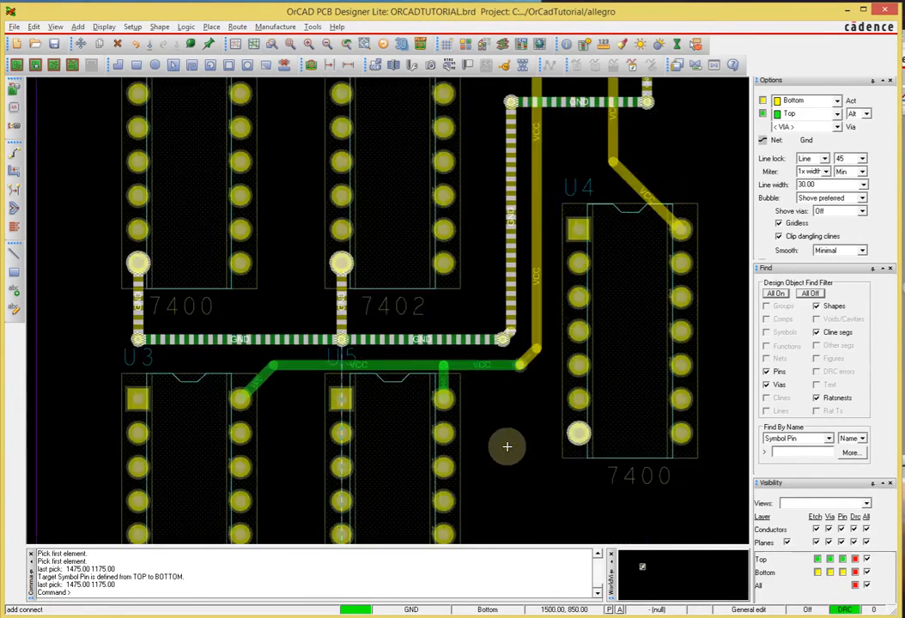
pyautogui.doubleClick(498, 423)
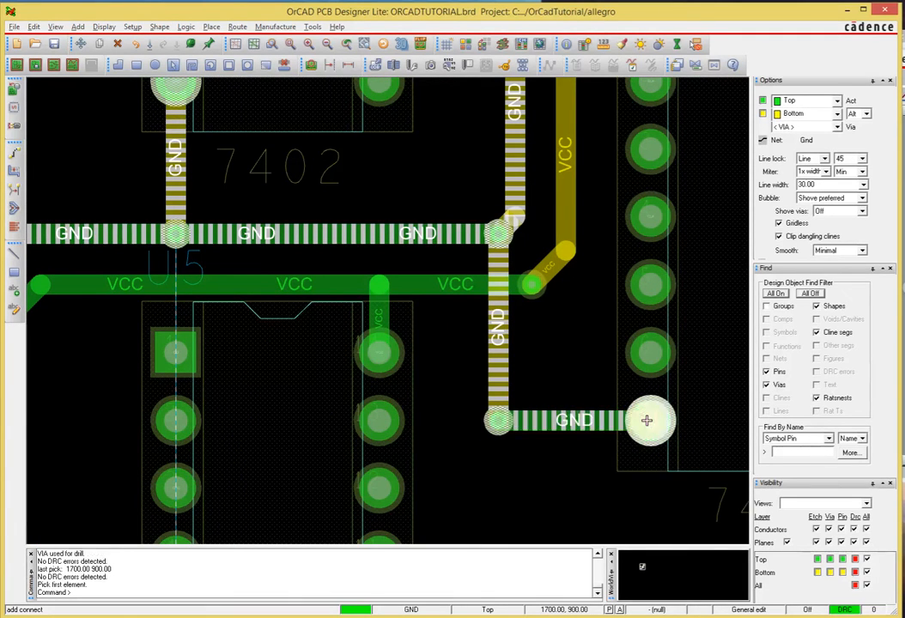
pyautogui.rightClick(541, 381)
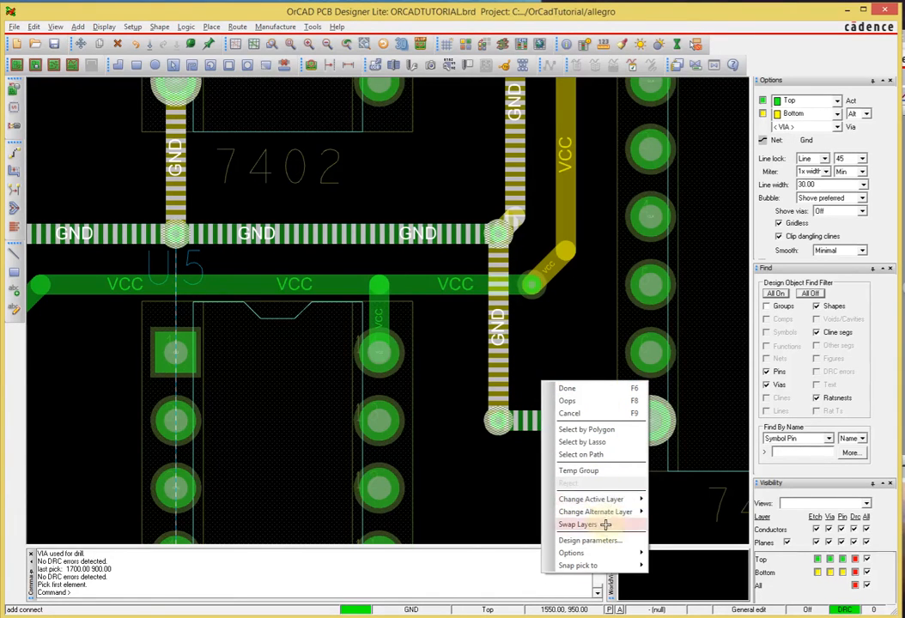
pyautogui.click(606, 525)
pyautogui.moveTo(542, 360); pyautogui.dragTo(545, 370, button='middle')
pyautogui.scroll(-3, 544, 369)
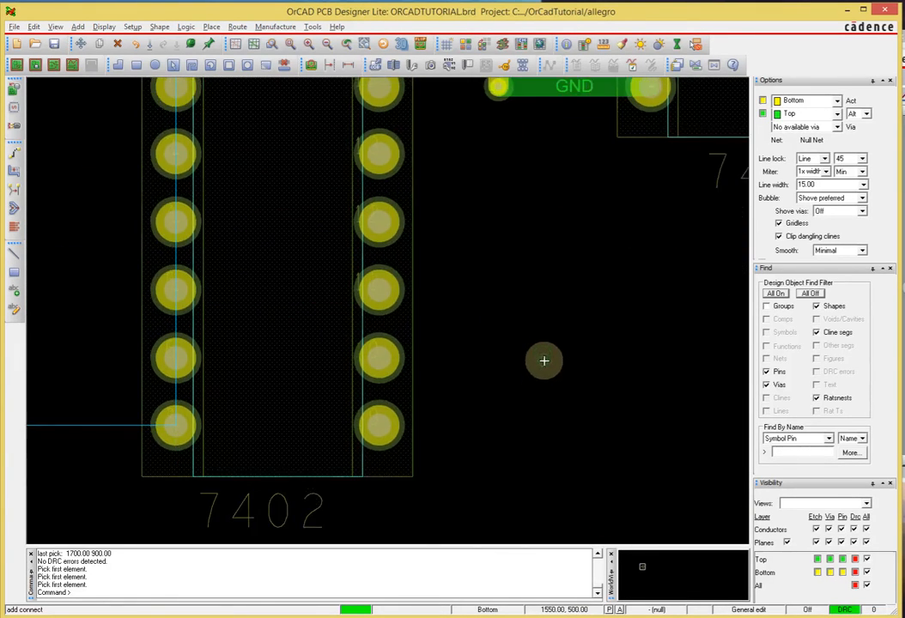
pyautogui.click(519, 222)
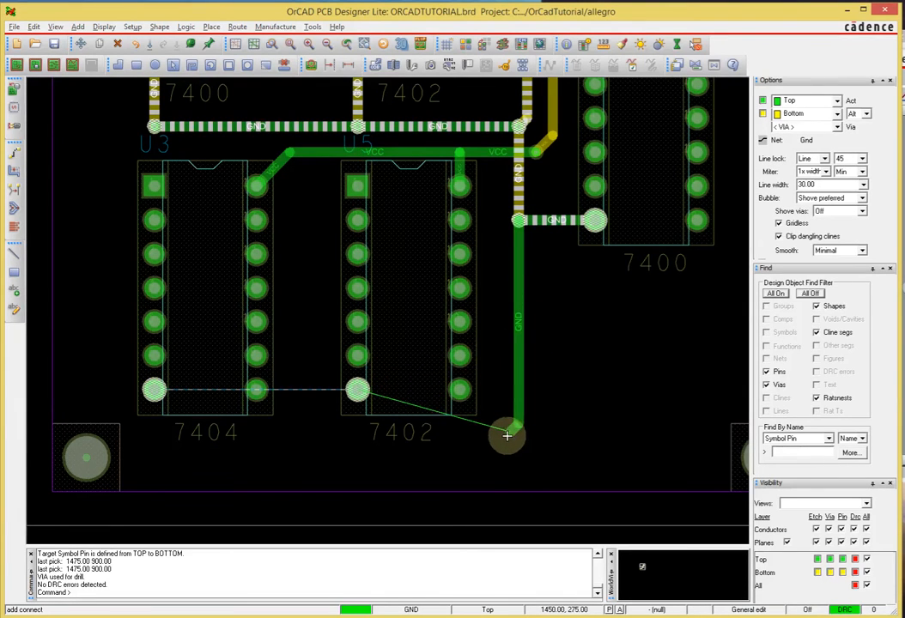
pyautogui.doubleClick(510, 433)
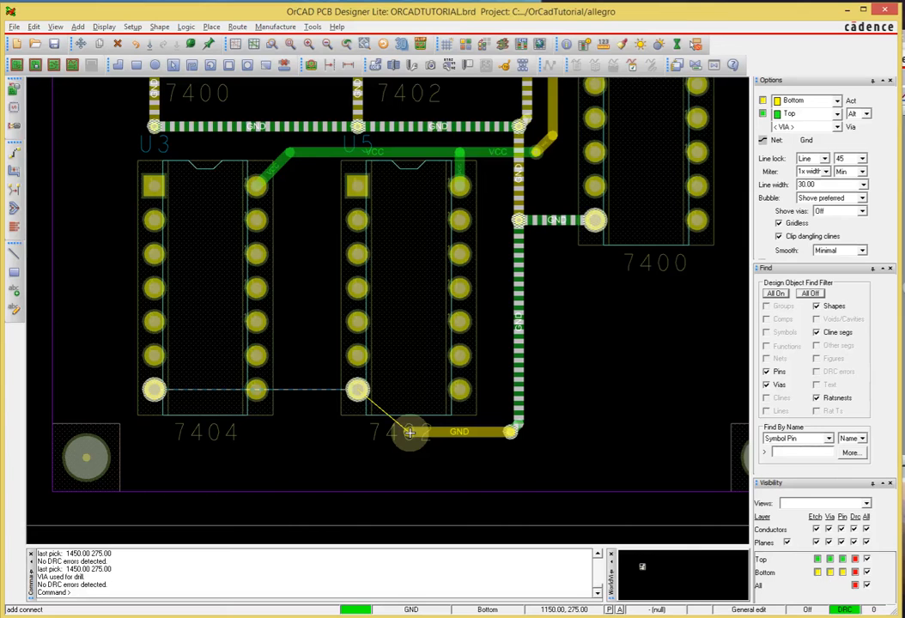
pyautogui.rightClick(409, 433)
pyautogui.click(476, 231)
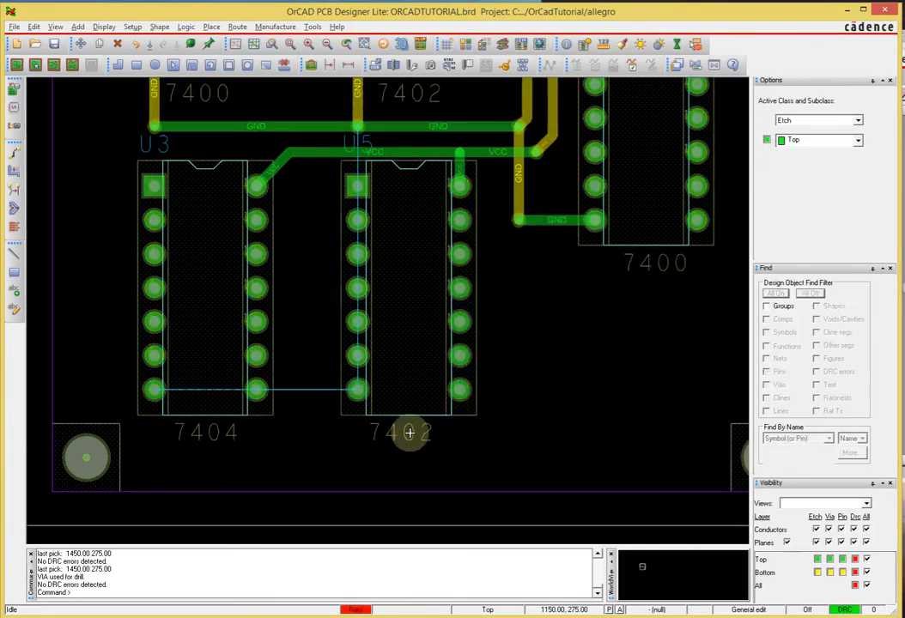
pyautogui.rightClick(520, 275)
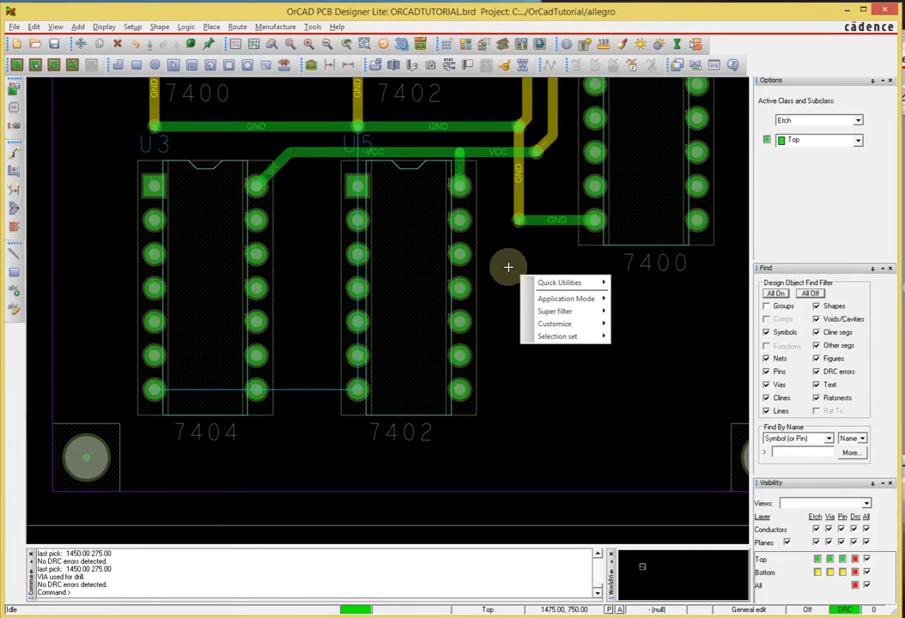
pyautogui.click(503, 265)
# Route GND on Bottom from the via beside U4 to below U5, left on Top to below U3, and up on Bottom to U3's lower-left pin
pyautogui.press('F3')
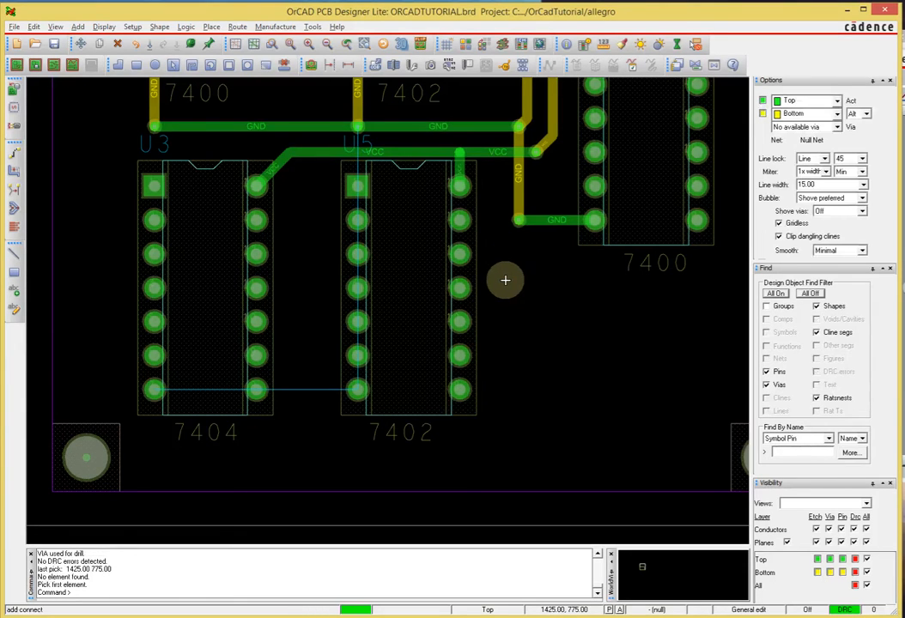
pyautogui.rightClick(522, 262)
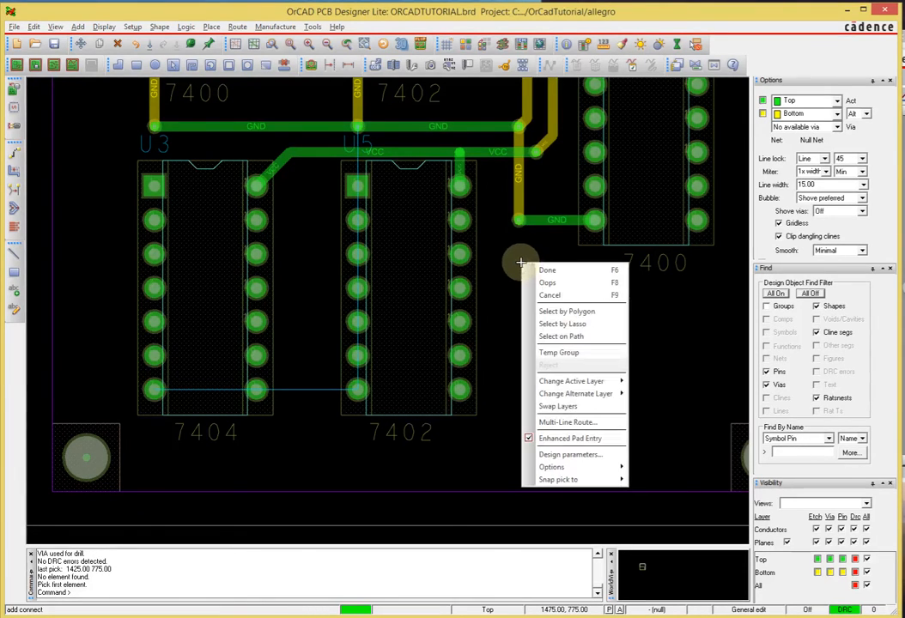
pyautogui.click(604, 409)
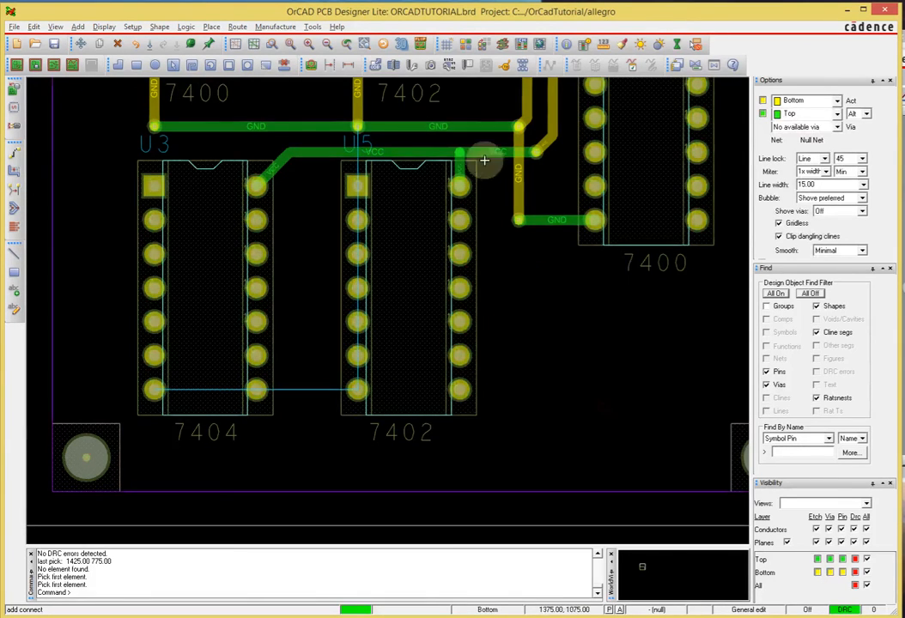
pyautogui.click(518, 220)
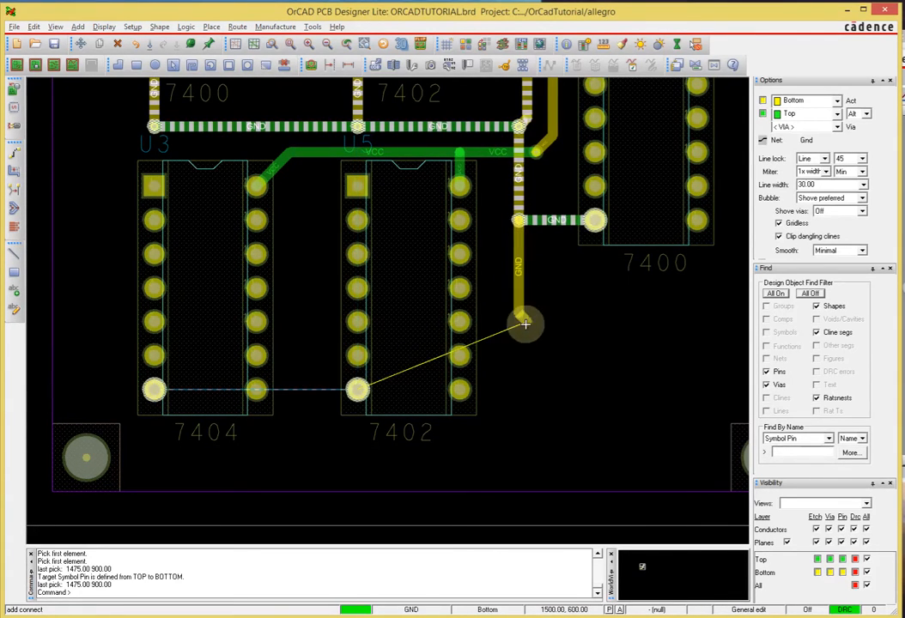
pyautogui.doubleClick(502, 433)
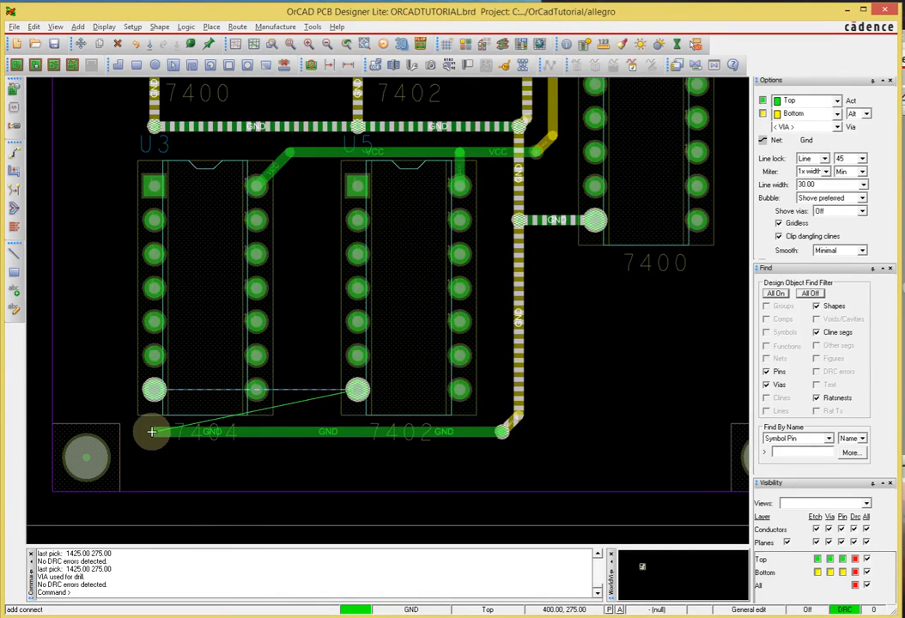
pyautogui.click(153, 392)
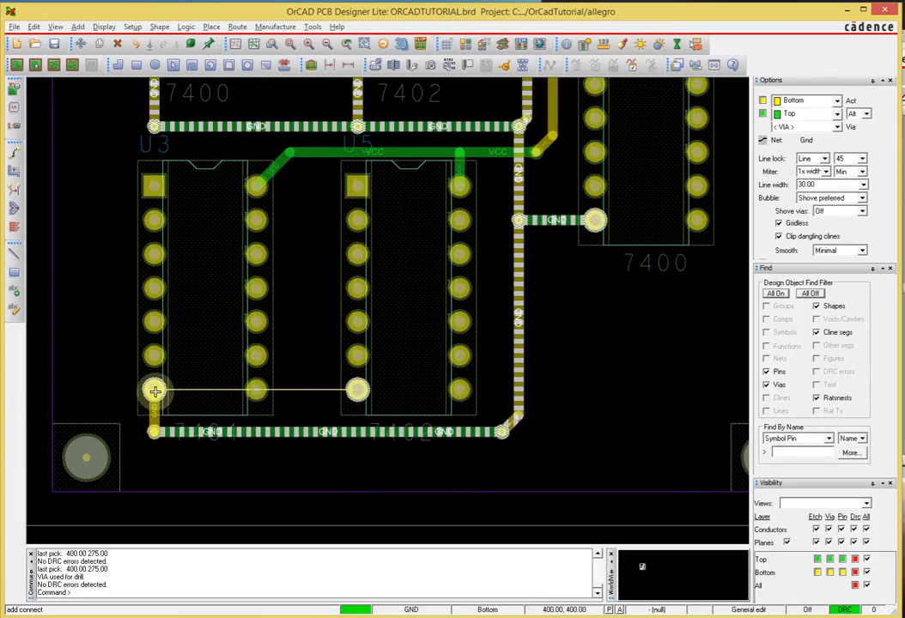
# Route GND on Bottom from U5's lower-left pin straight down to the horizontal Top GND trace, joining it with a via, and finish routing
pyautogui.click(358, 392)
pyautogui.click(357, 431)
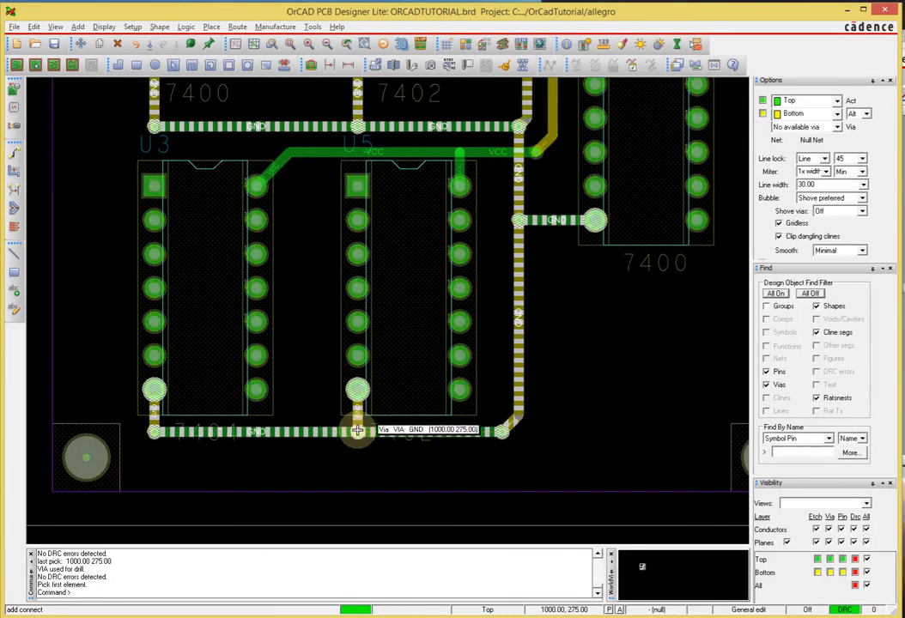
pyautogui.rightClick(561, 368)
pyautogui.click(581, 373)
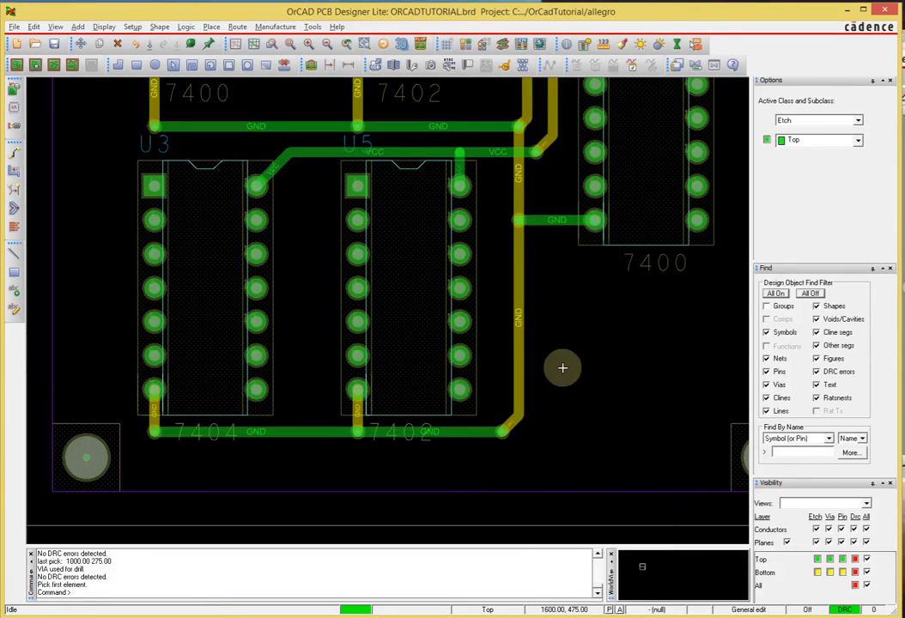
# Save the board, overwriting the existing ORCADTUTORIAL.brd file
pyautogui.scroll(-2, 567, 371)
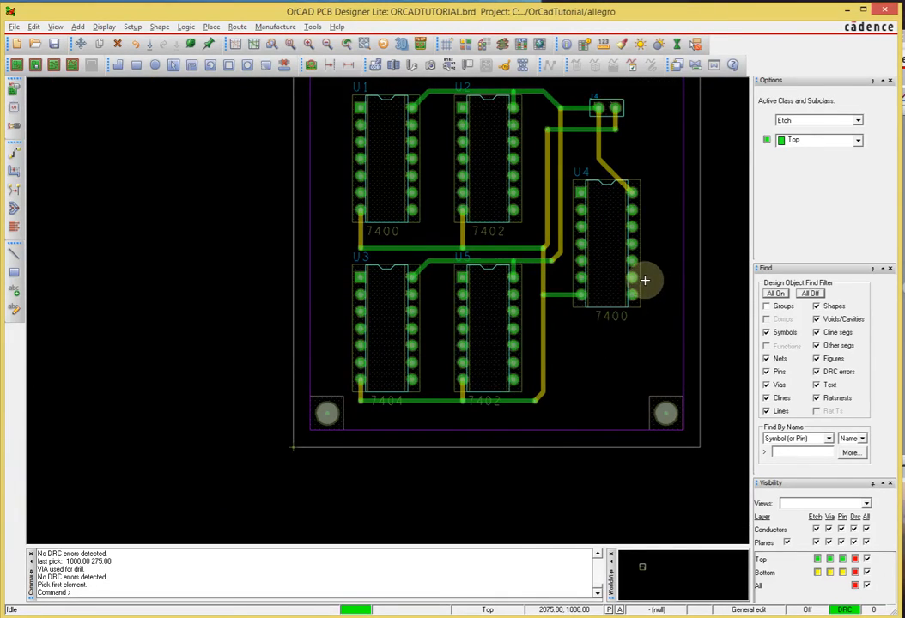
pyautogui.hotkey('ctrl', 's')
pyautogui.click(514, 343)
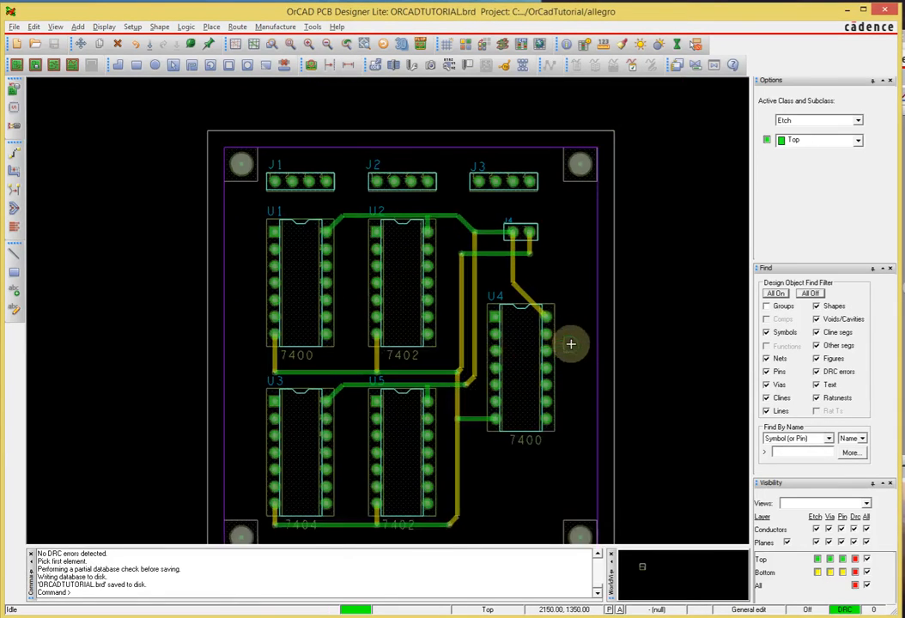
# Delete the Bottom VCC trace running from J4's left pin to U4's upper-right pin
pyautogui.moveTo(571, 345); pyautogui.dragTo(572, 346, button='middle')
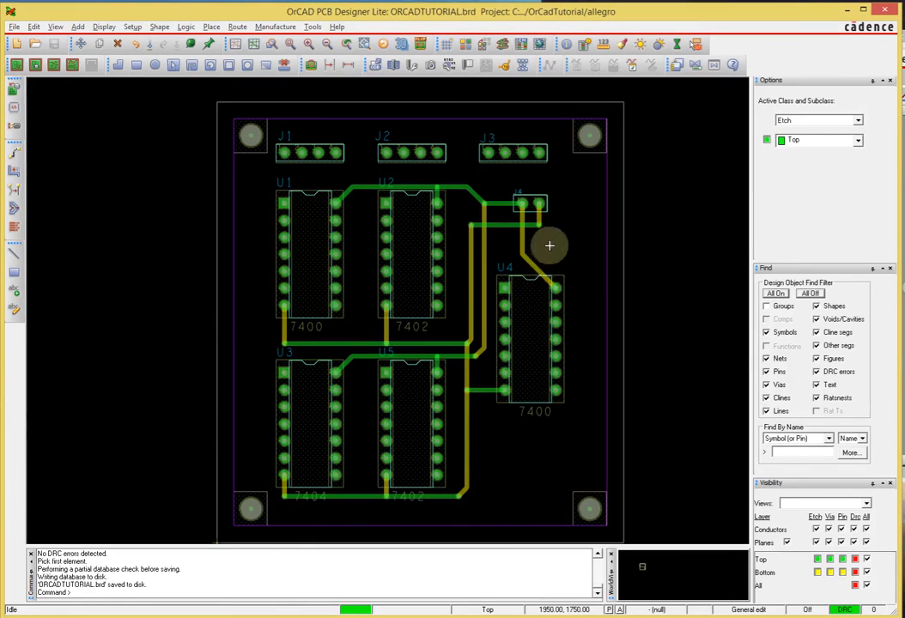
pyautogui.scroll(2, 537, 267)
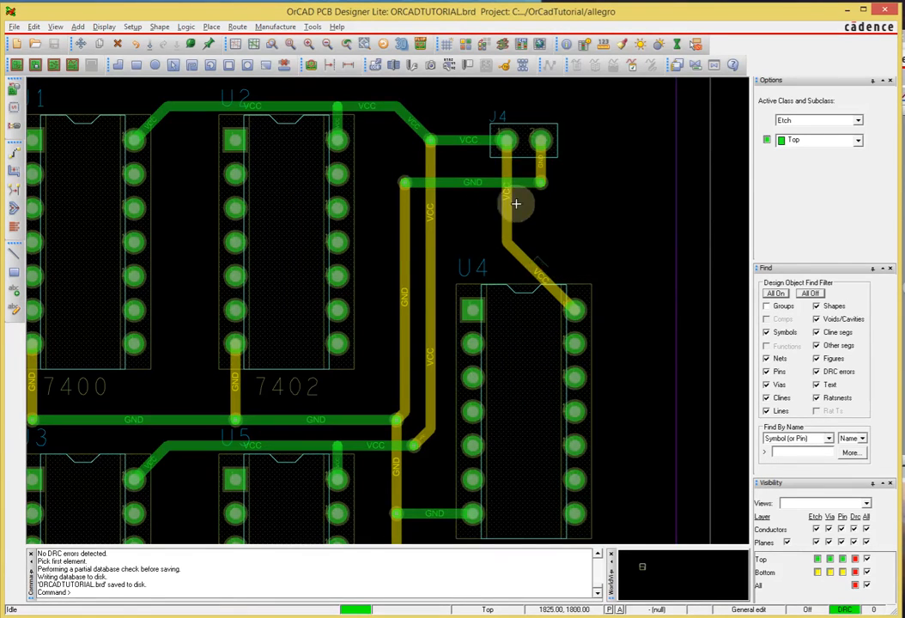
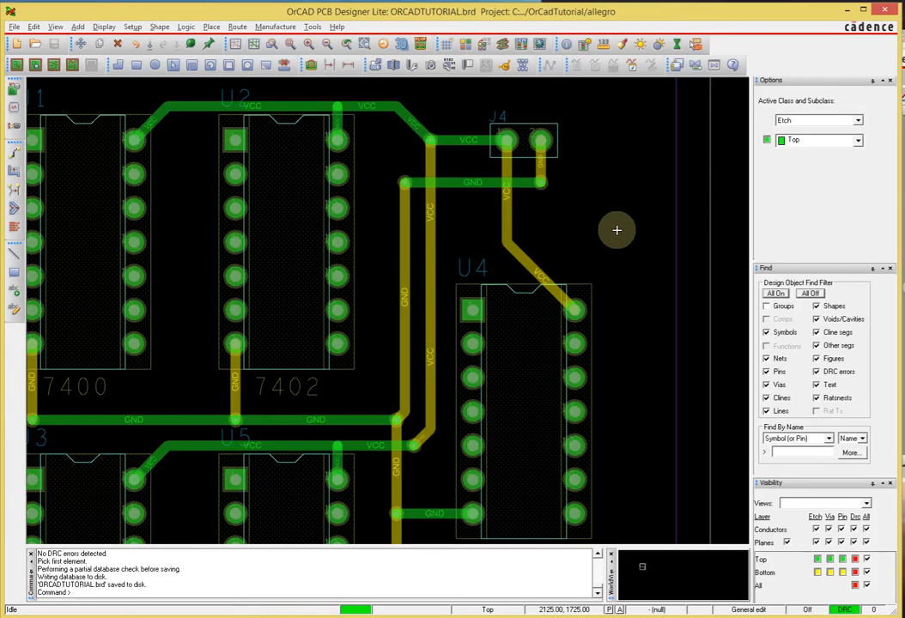
pyautogui.press('Delete')
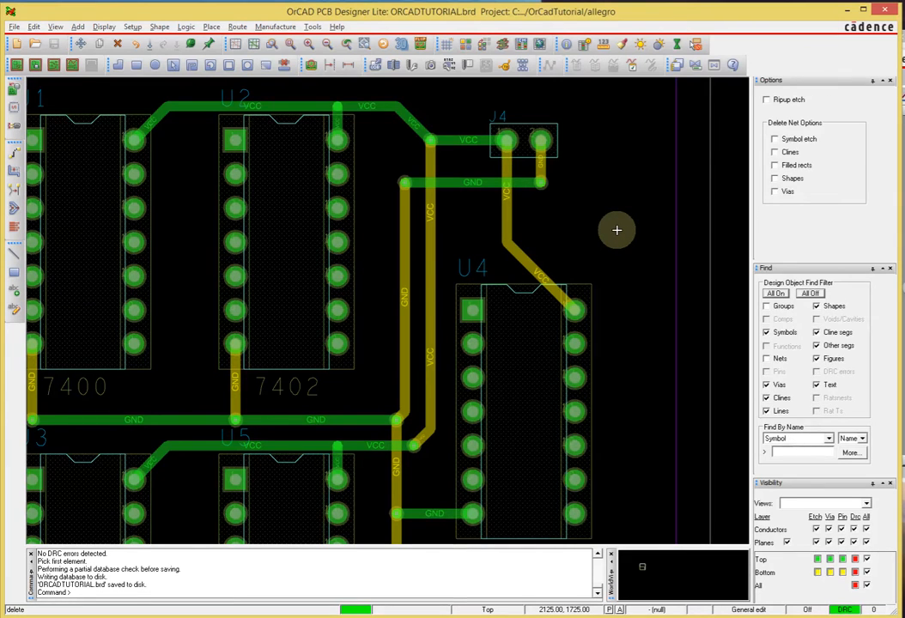
pyautogui.click(508, 211)
pyautogui.click(508, 211)
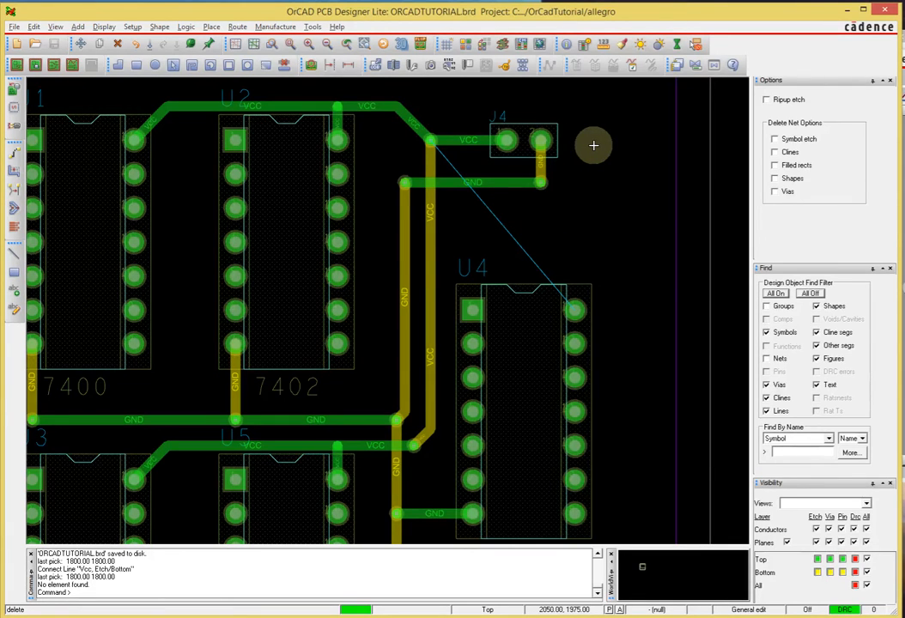
pyautogui.press('F6')
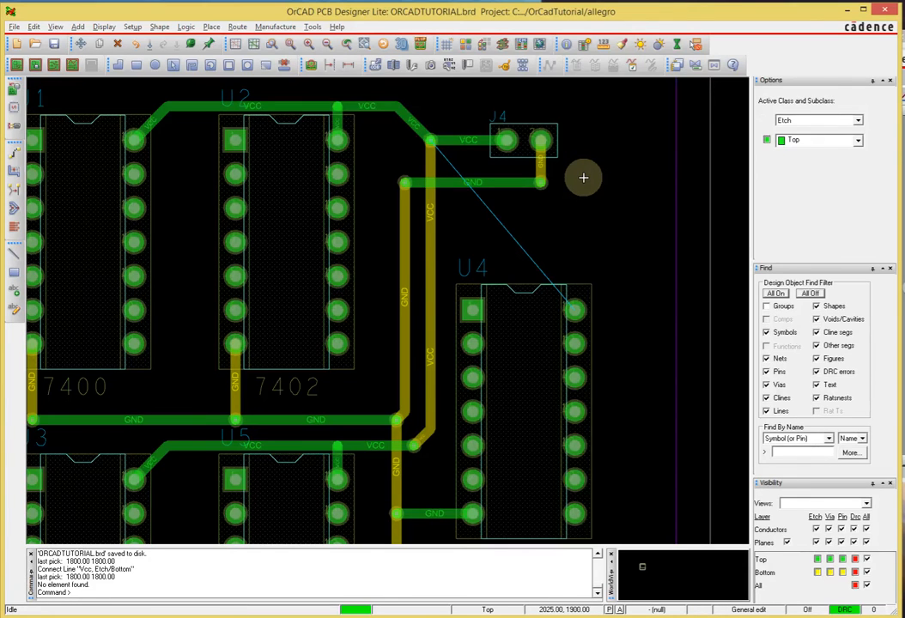
# Route VCC on Top from J4's left pin up and around J4 to a via, and down on Bottom to U4's upper-right pin
pyautogui.press('F3')
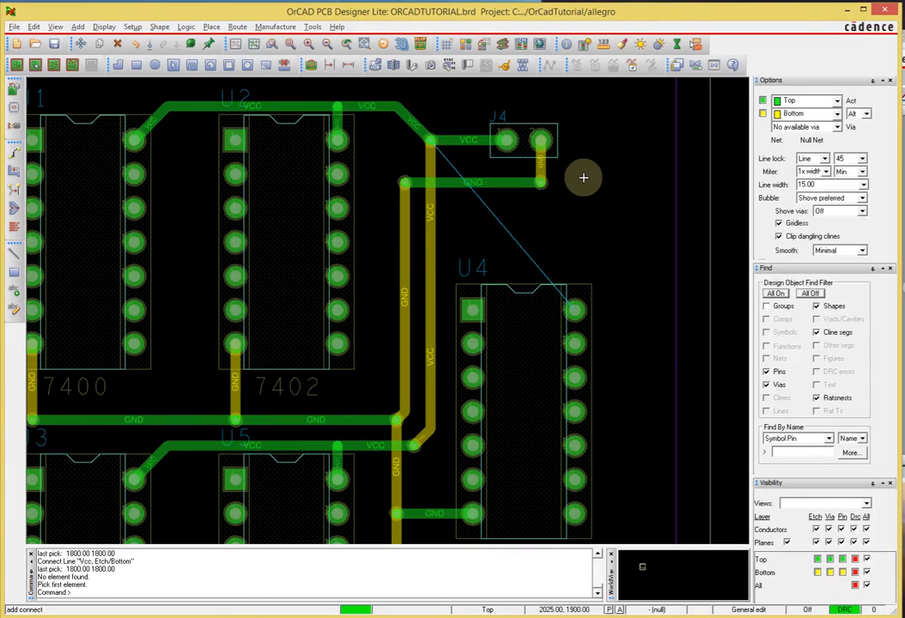
pyautogui.click(510, 138)
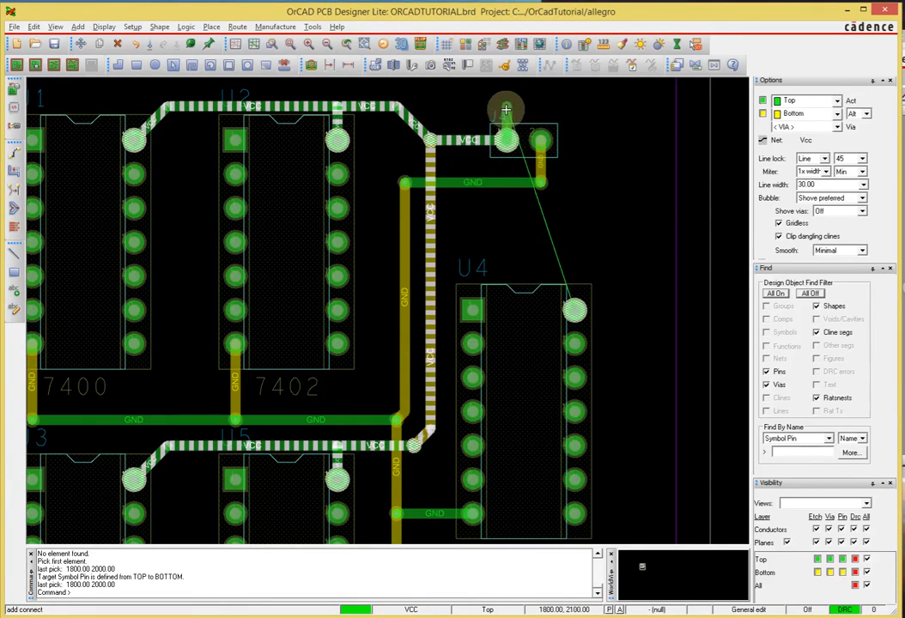
pyautogui.click(505, 110)
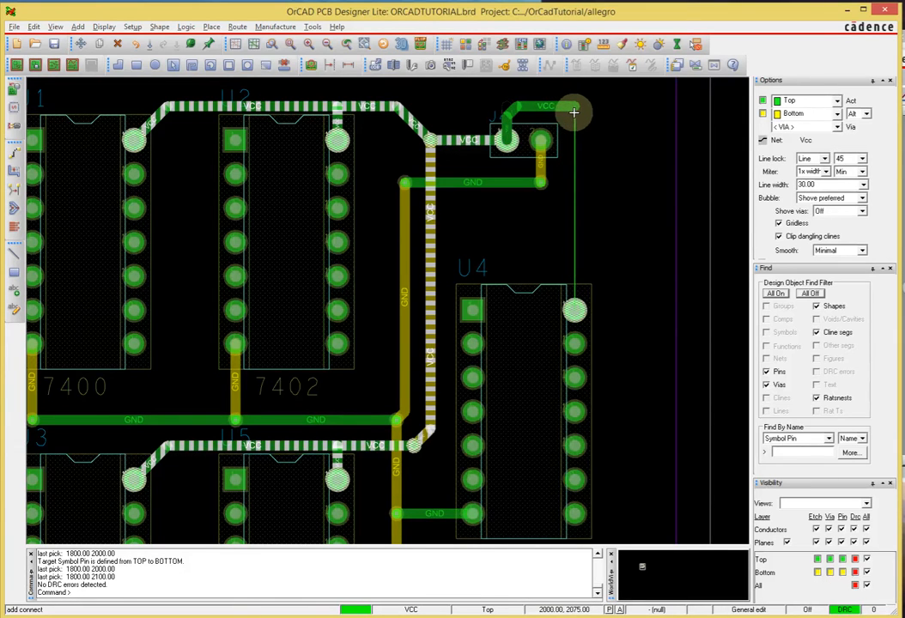
pyautogui.doubleClick(574, 106)
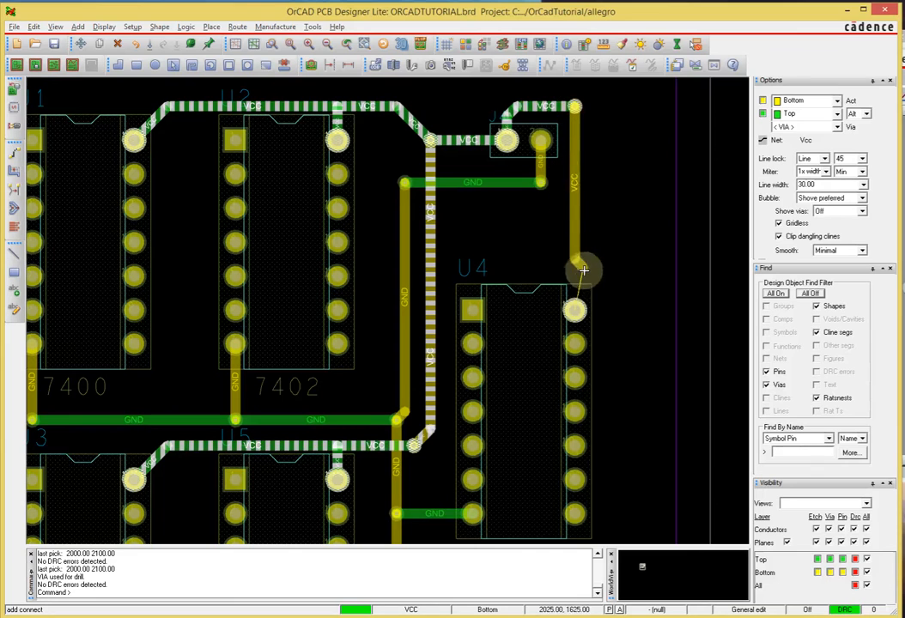
pyautogui.click(574, 304)
pyautogui.click(574, 306)
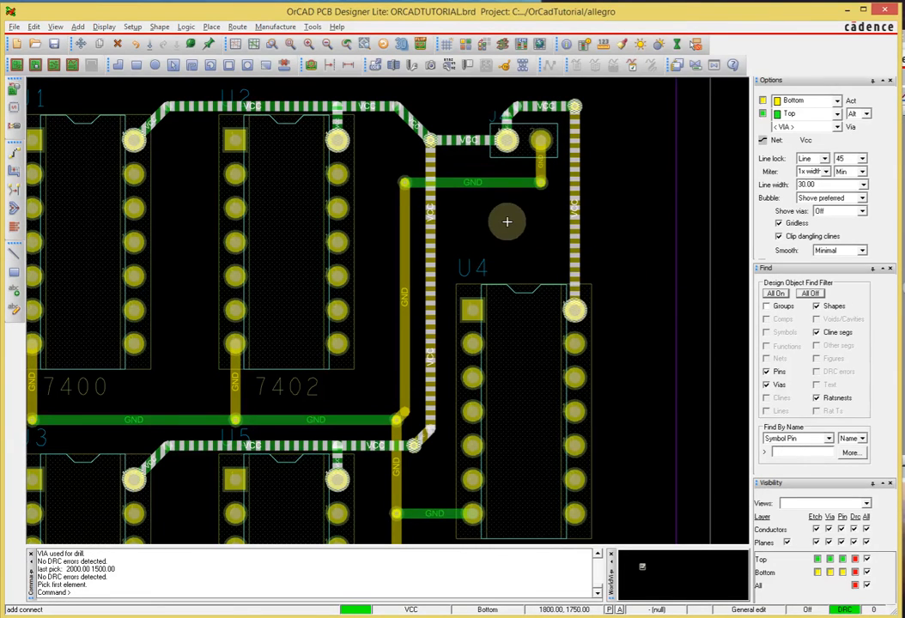
pyautogui.rightClick(507, 222)
pyautogui.click(518, 229)
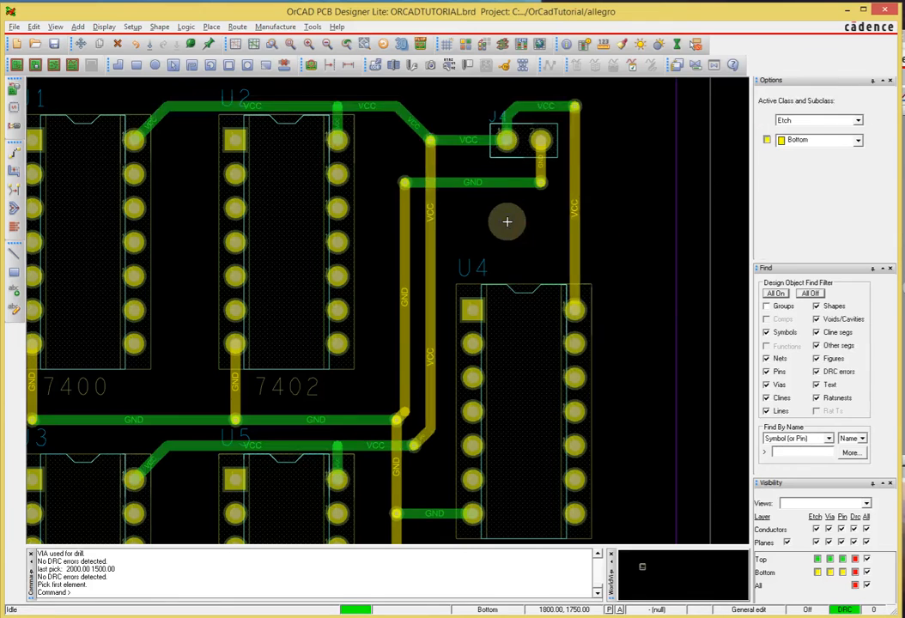
# Save the board over the existing file and show the ratsnest lines of all remaining nets
pyautogui.hotkey('ctrl', 's')
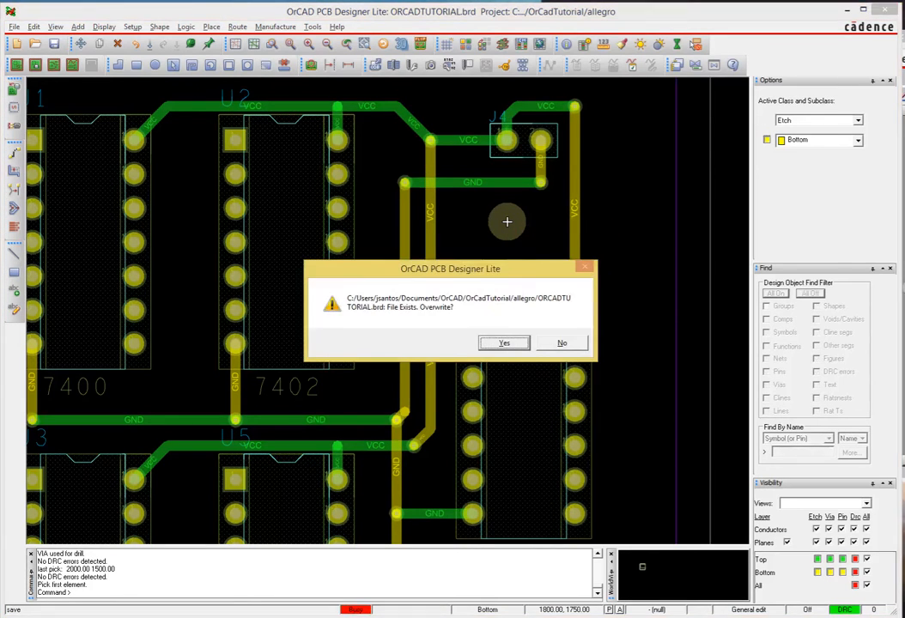
pyautogui.click(501, 344)
pyautogui.scroll(-2, 503, 343)
pyautogui.moveTo(572, 300); pyautogui.dragTo(568, 285, button='middle')
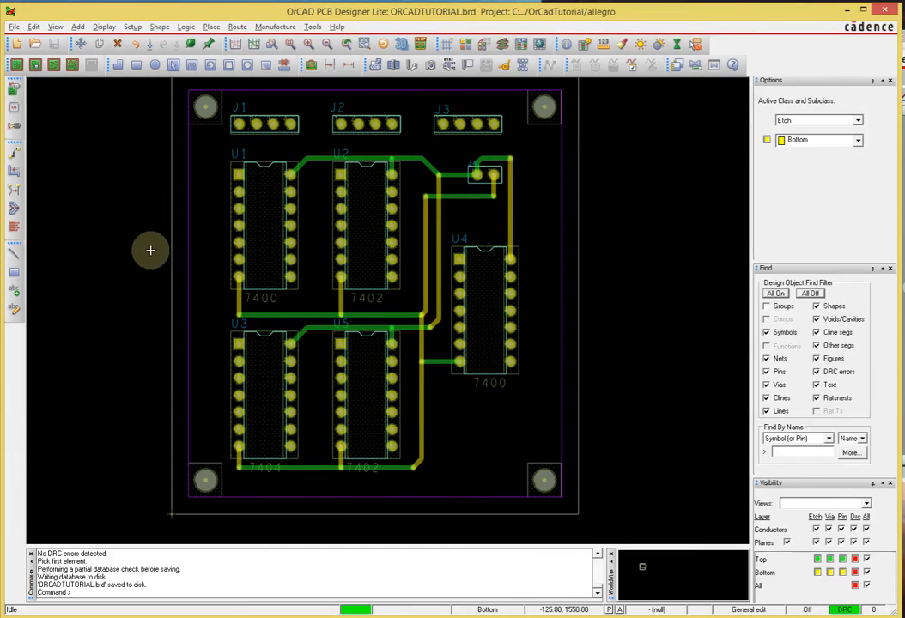
pyautogui.click(255, 46)
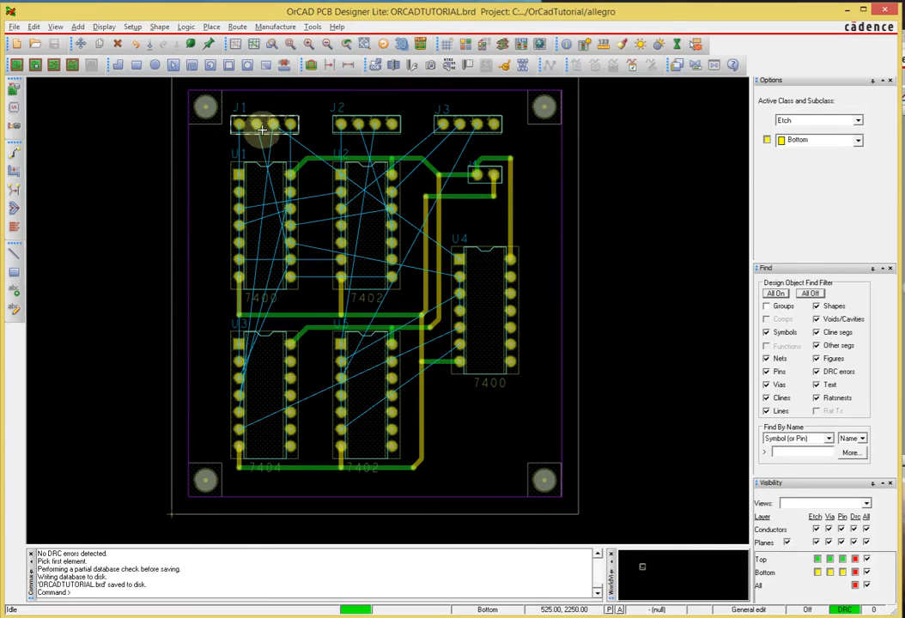
# Route net D0 on the Bottom layer from J1 pin 1 straight down to U1's upper-left pin
pyautogui.scroll(3, 258, 126)
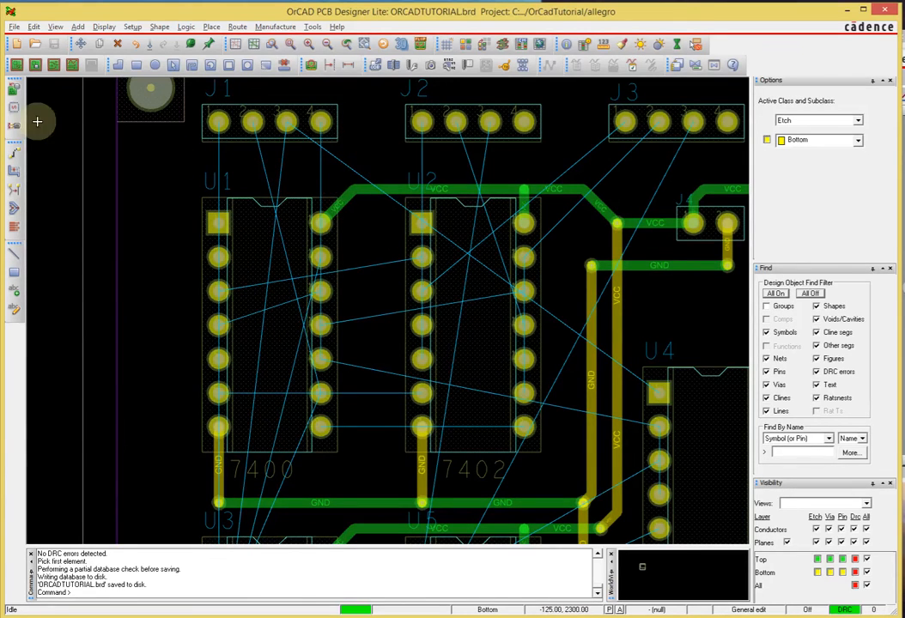
pyautogui.press('F3')
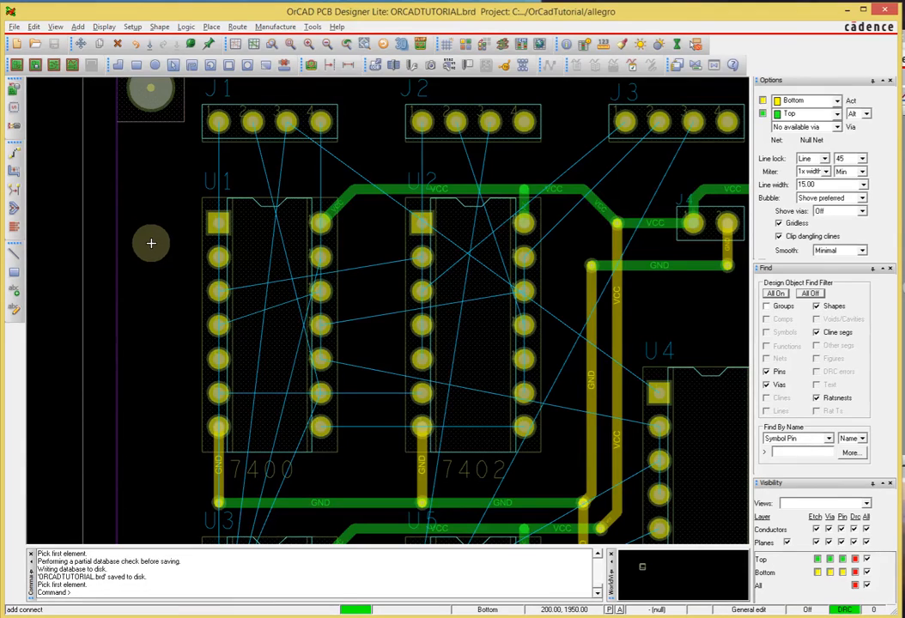
pyautogui.click(217, 122)
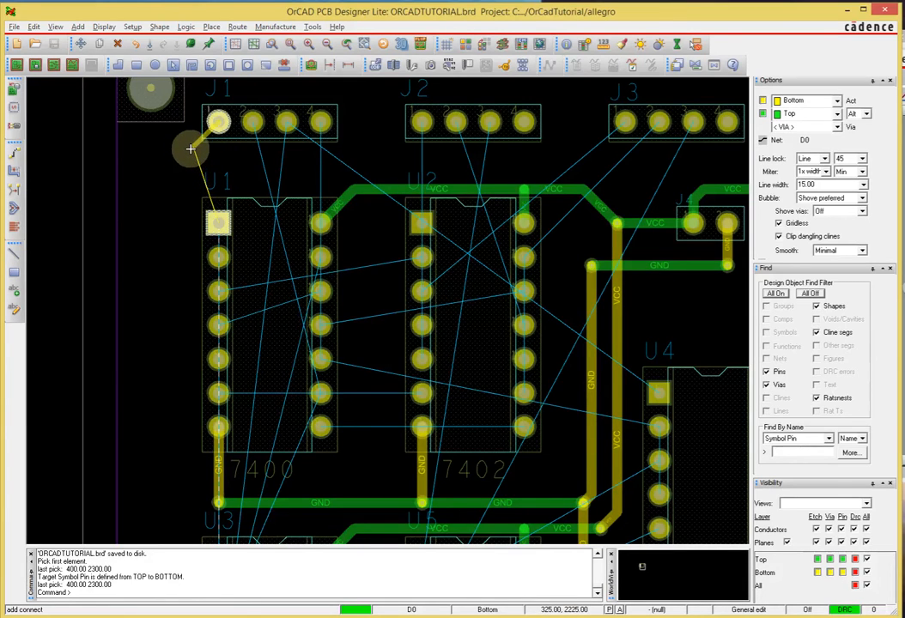
pyautogui.click(218, 220)
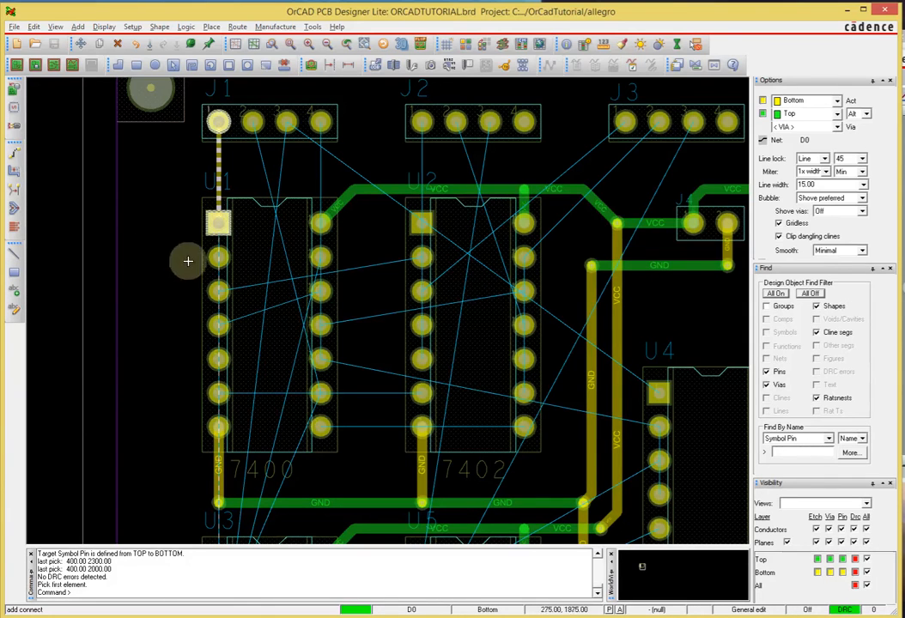
# Route net D1 on Bottom from J1 pin 2 down to a via at (525, 1500), and on Top to U1's sixth right-column pin
pyautogui.click(253, 123)
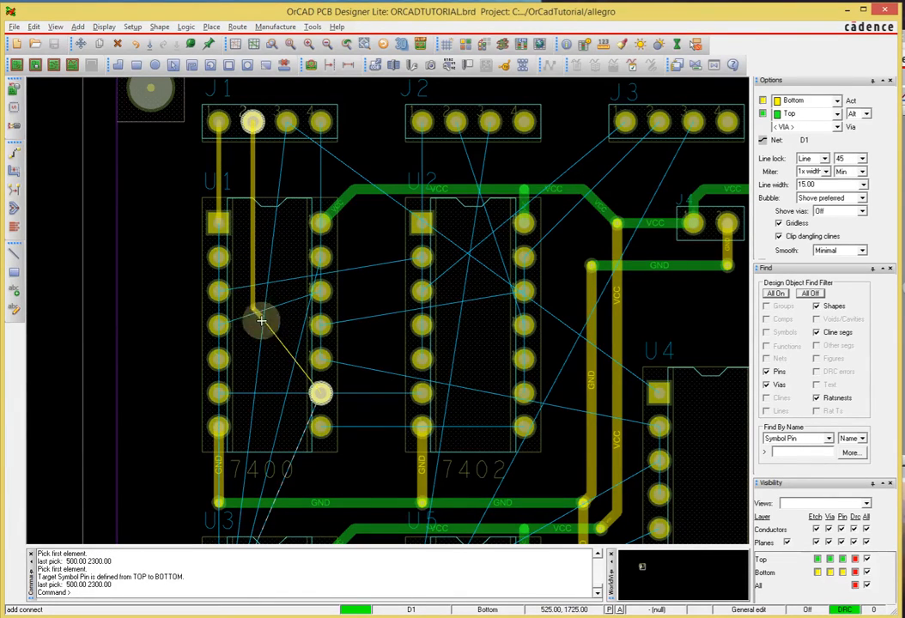
pyautogui.doubleClick(264, 392)
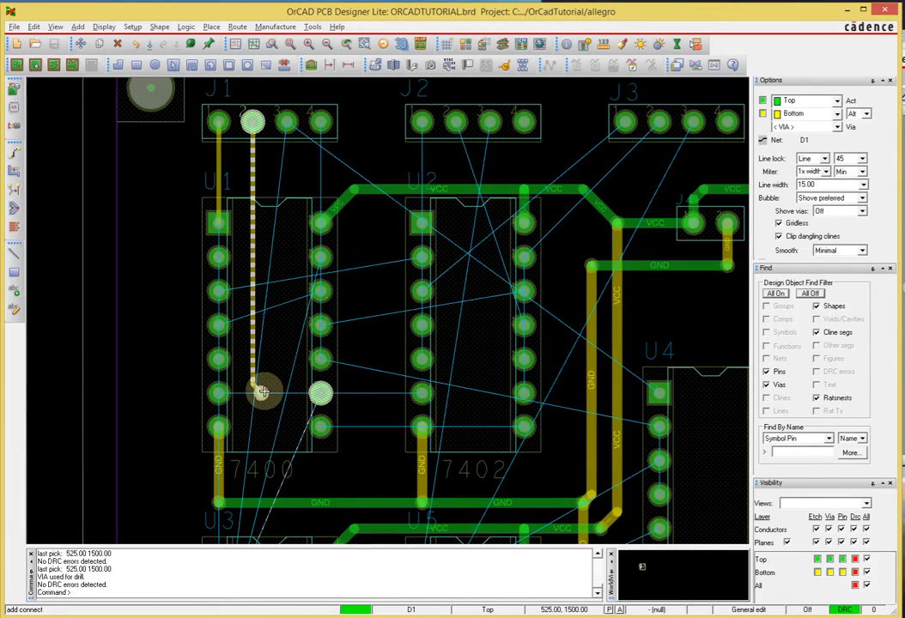
pyautogui.click(320, 394)
# Route net D2 on Bottom from J1 pin 3 beside D1 to a via at (575, 1550), and on Top across to U4's upper-left pin
pyautogui.rightClick(281, 164)
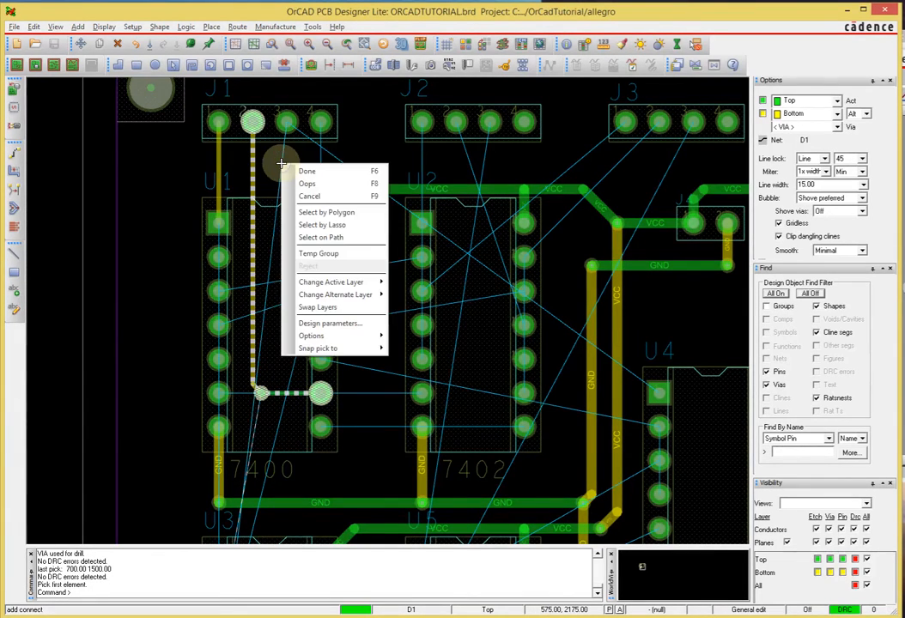
pyautogui.click(306, 171)
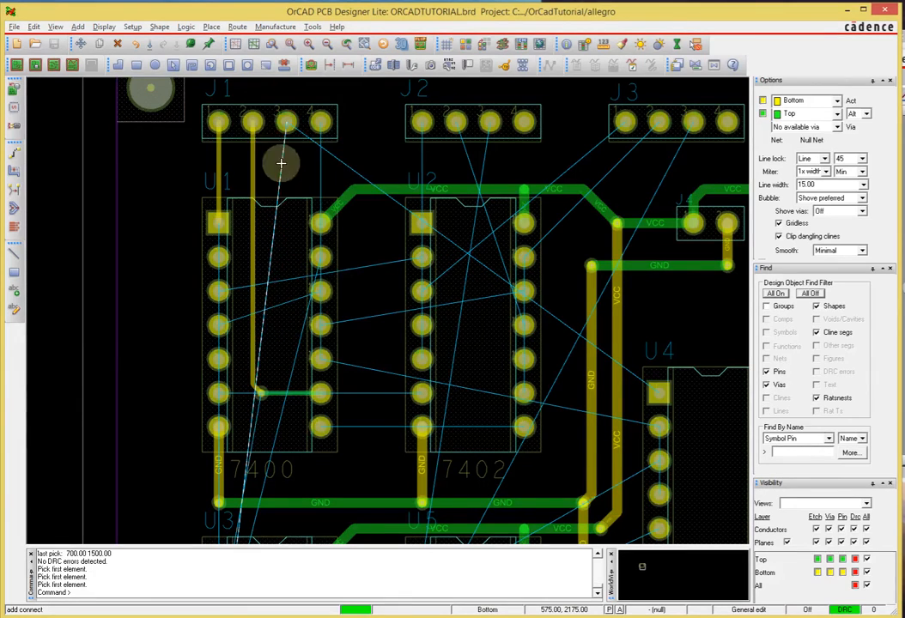
pyautogui.click(286, 122)
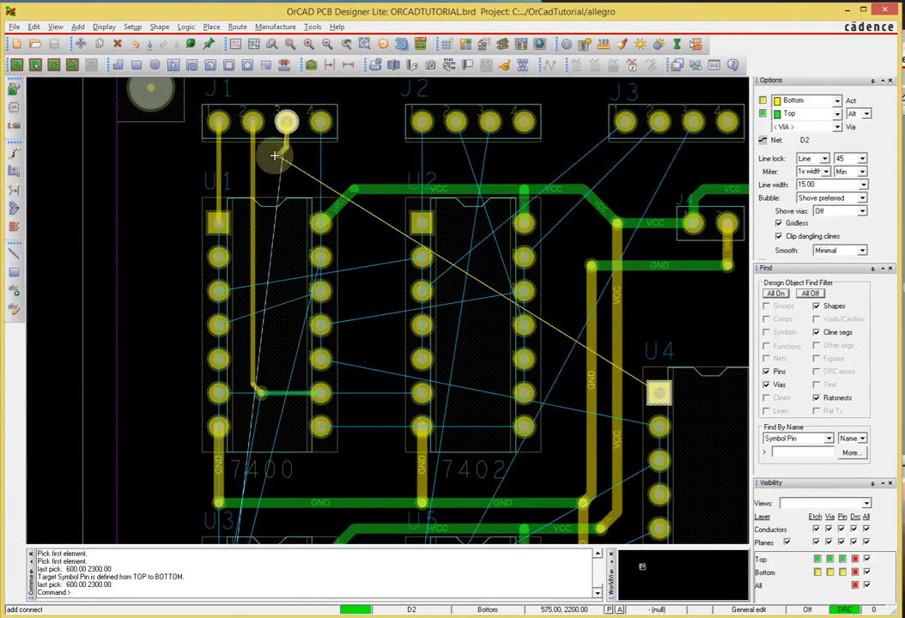
pyautogui.click(265, 140)
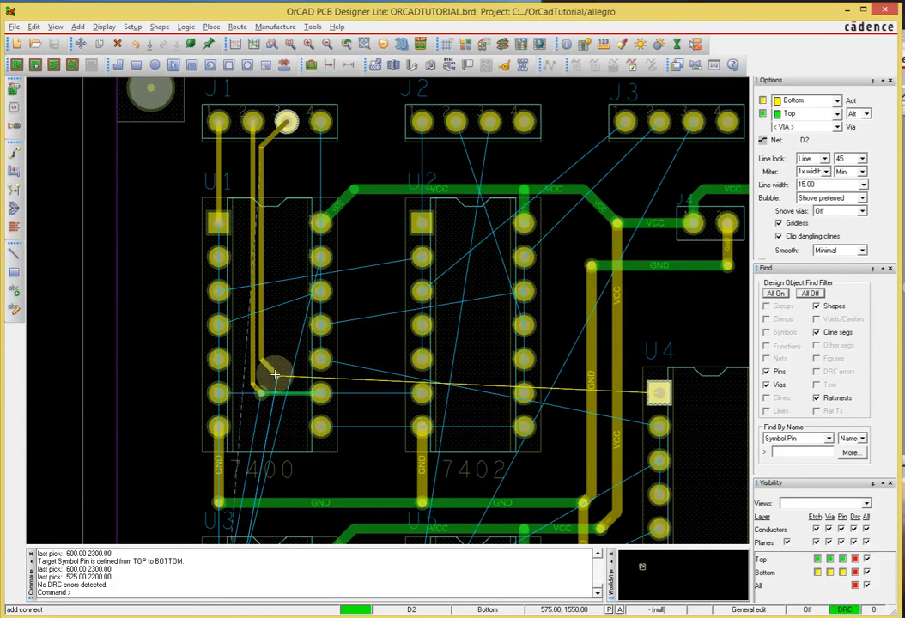
pyautogui.doubleClick(274, 376)
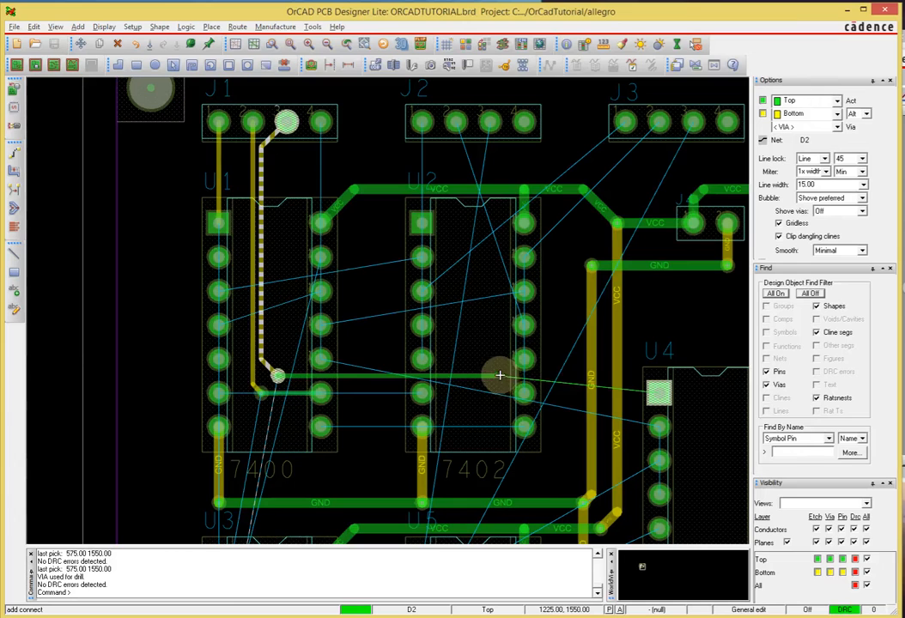
pyautogui.click(568, 392)
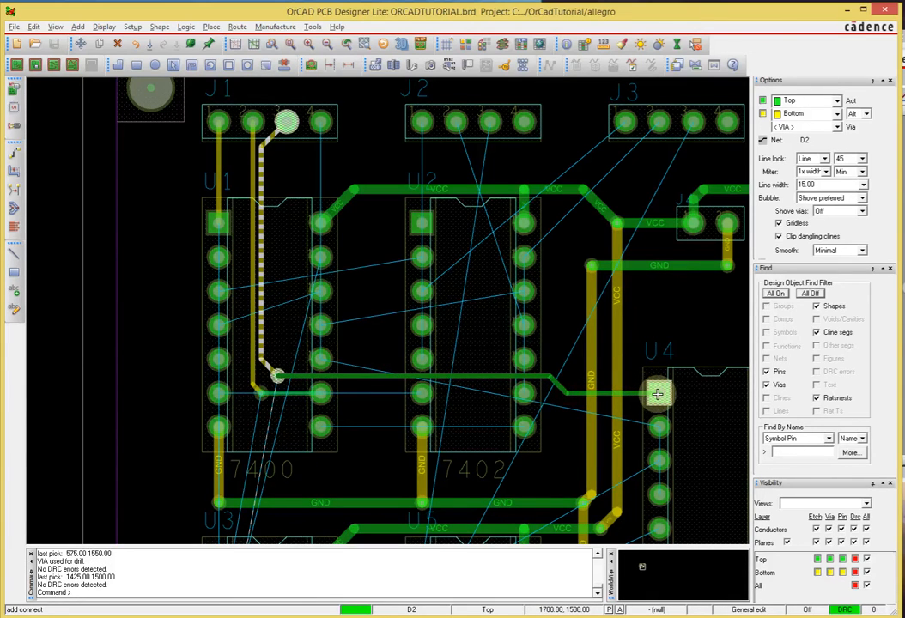
pyautogui.click(657, 395)
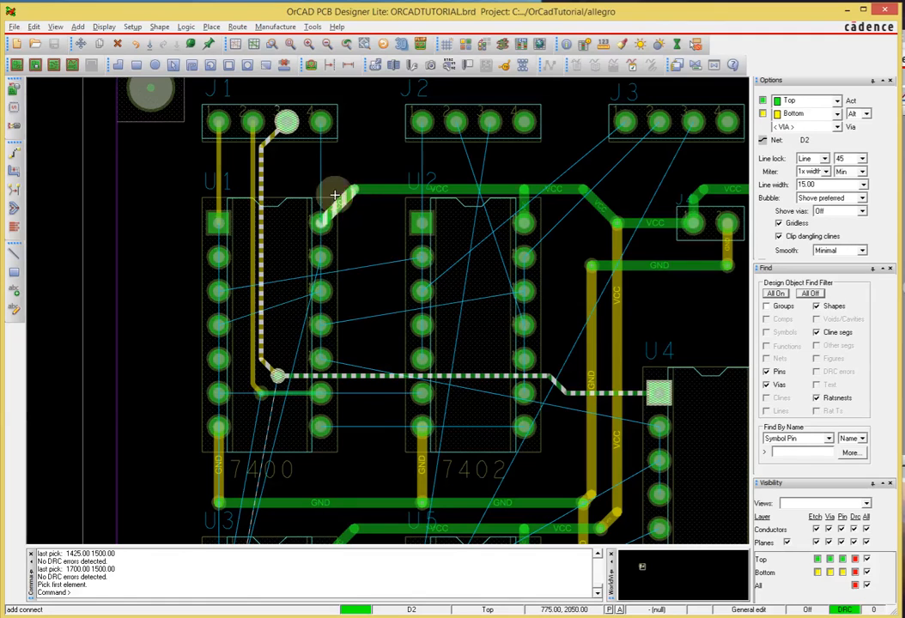
# Route net CLK on Bottom from J1 pin 4 down to a via at (575, 1800), and on Top to U1's third right-column pin
pyautogui.rightClick(355, 145)
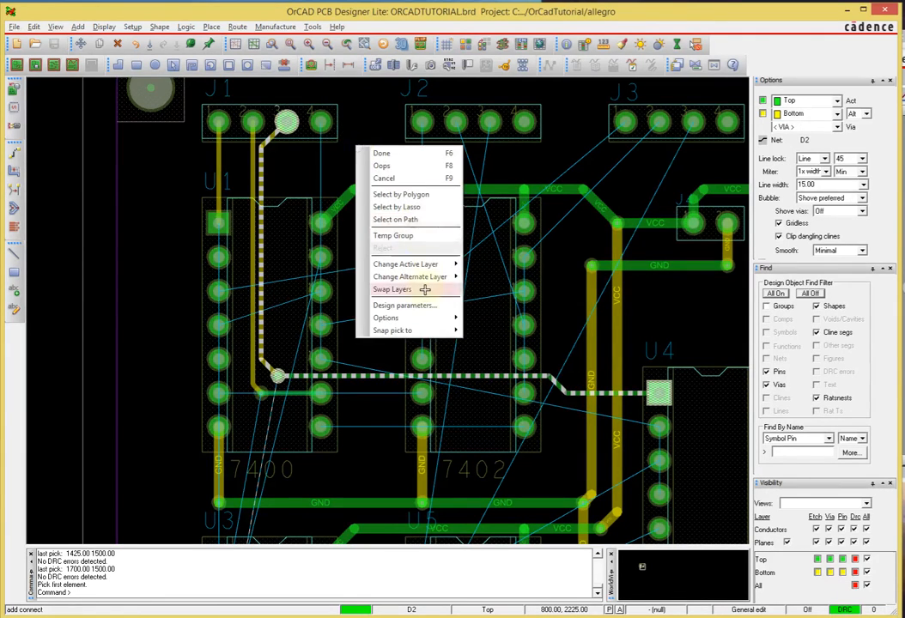
pyautogui.click(421, 289)
pyautogui.click(320, 123)
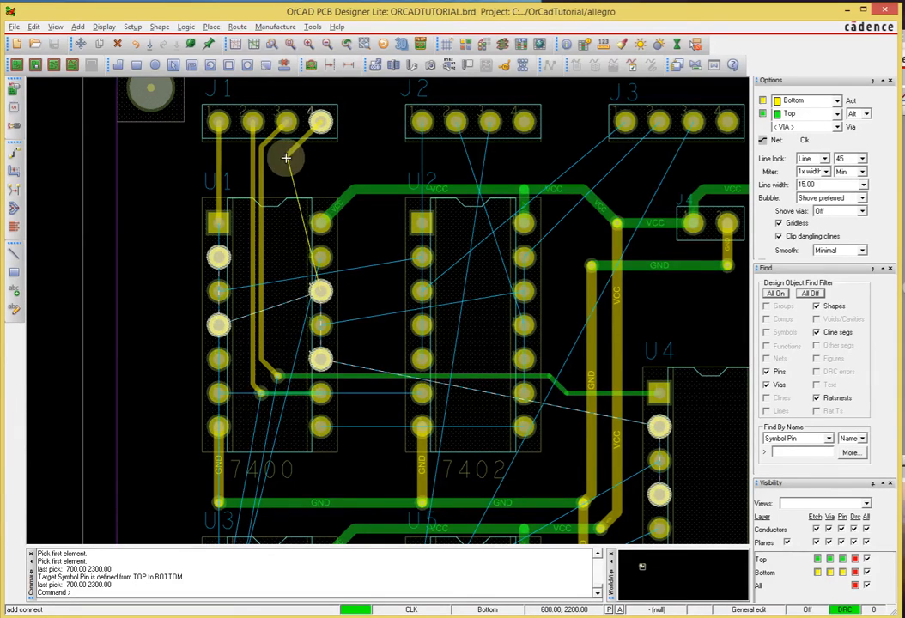
pyautogui.click(276, 166)
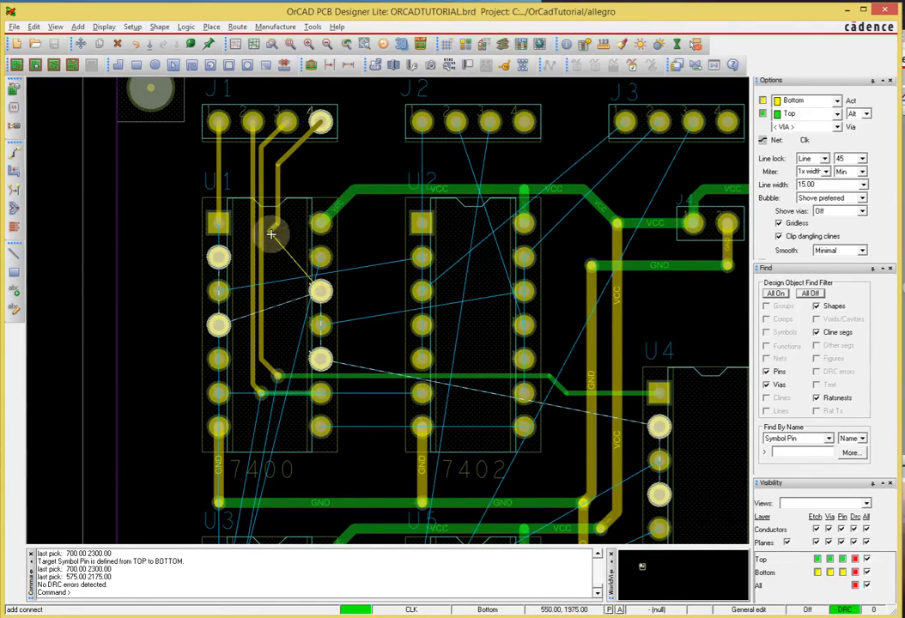
pyautogui.doubleClick(278, 292)
pyautogui.click(320, 292)
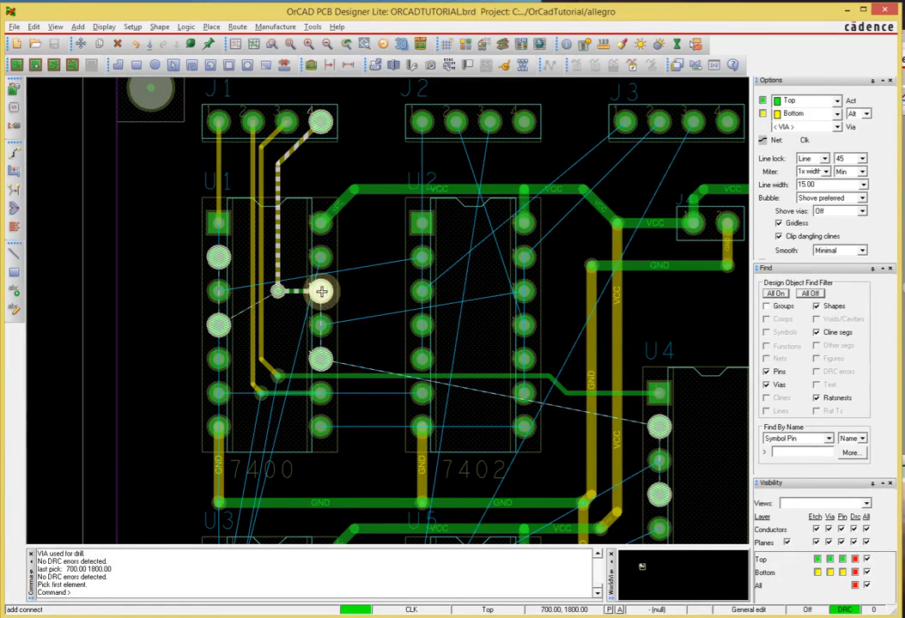
# Extend CLK on Bottom from its via down to a second via at (575, 1700), and on Top to U1's fourth left-column pin
pyautogui.scroll(3, 306, 300)
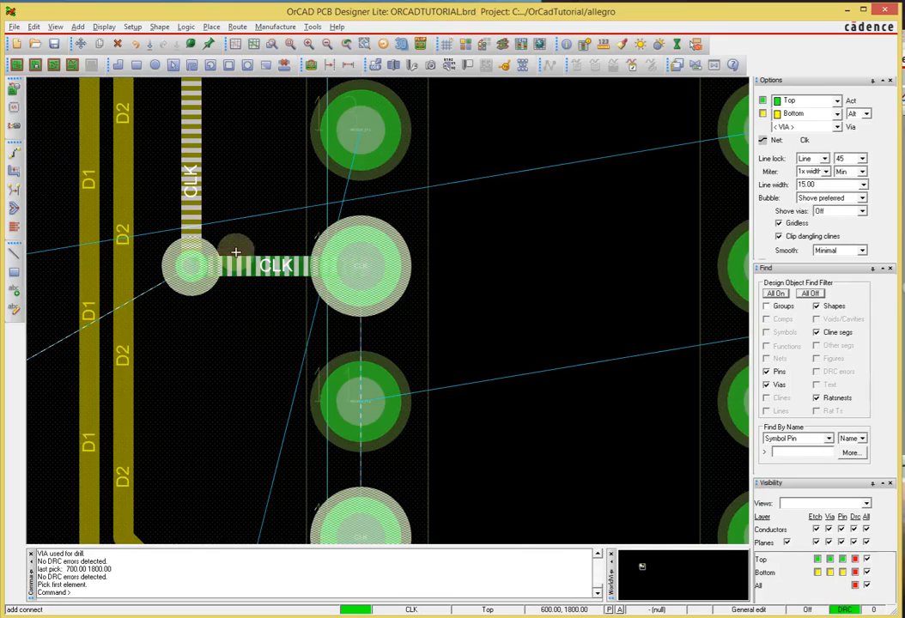
pyautogui.scroll(-3, 238, 251)
pyautogui.scroll(-2, 238, 252)
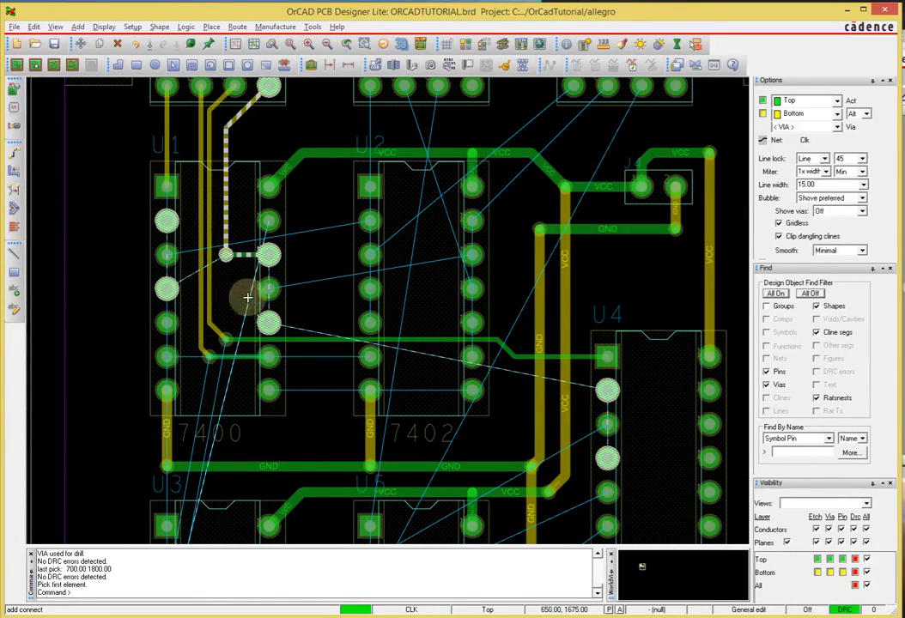
pyautogui.scroll(3, 206, 300)
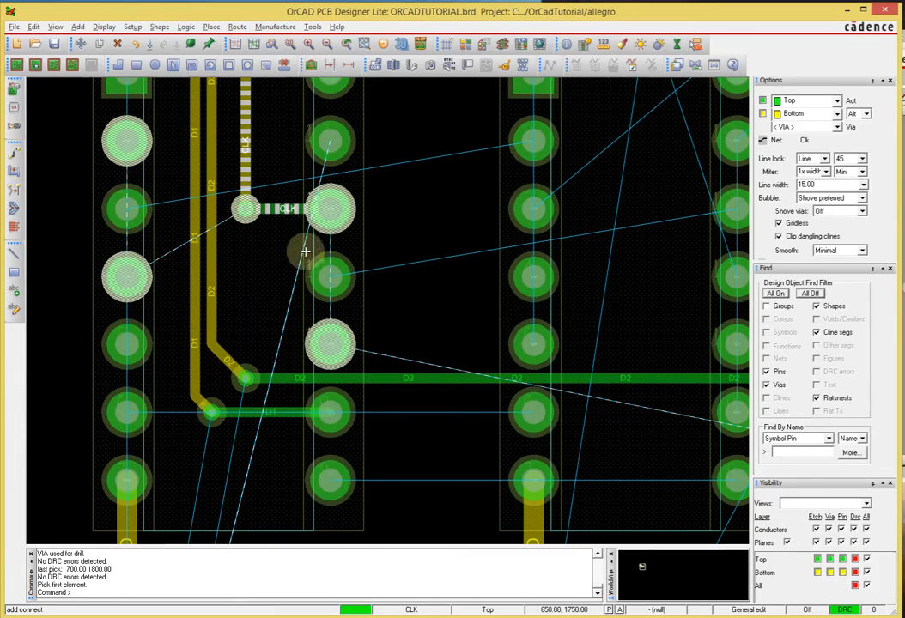
pyautogui.rightClick(245, 252)
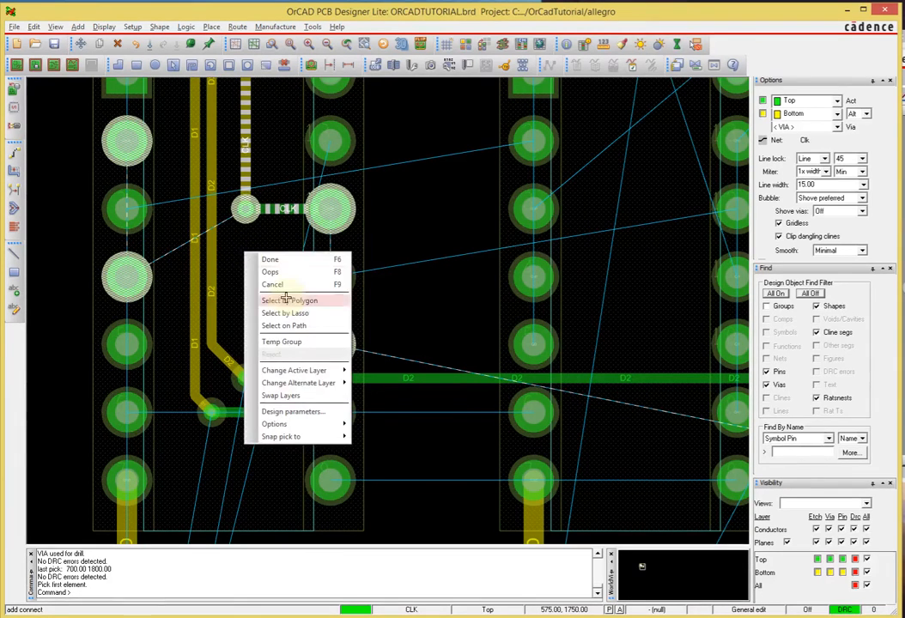
pyautogui.click(283, 396)
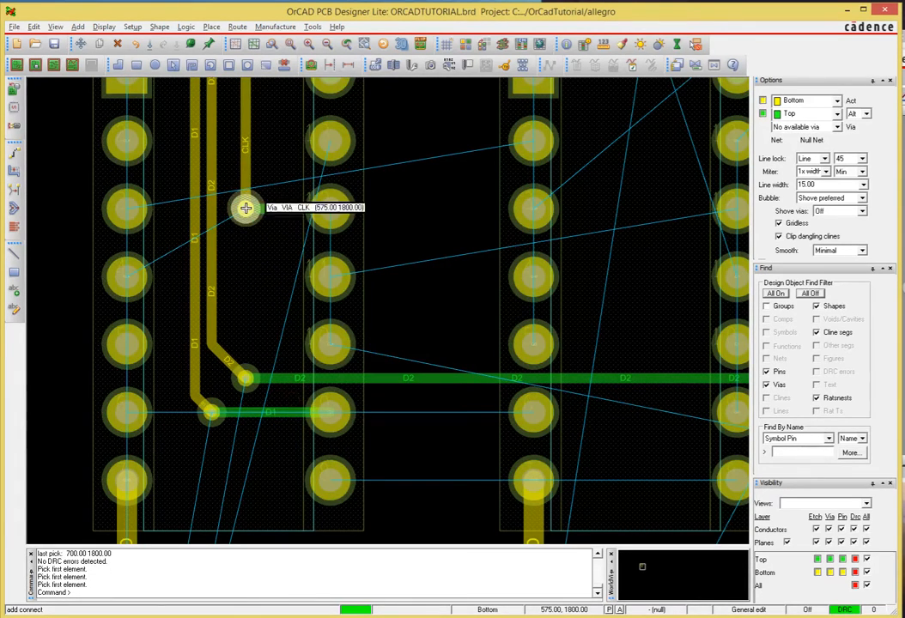
pyautogui.click(246, 209)
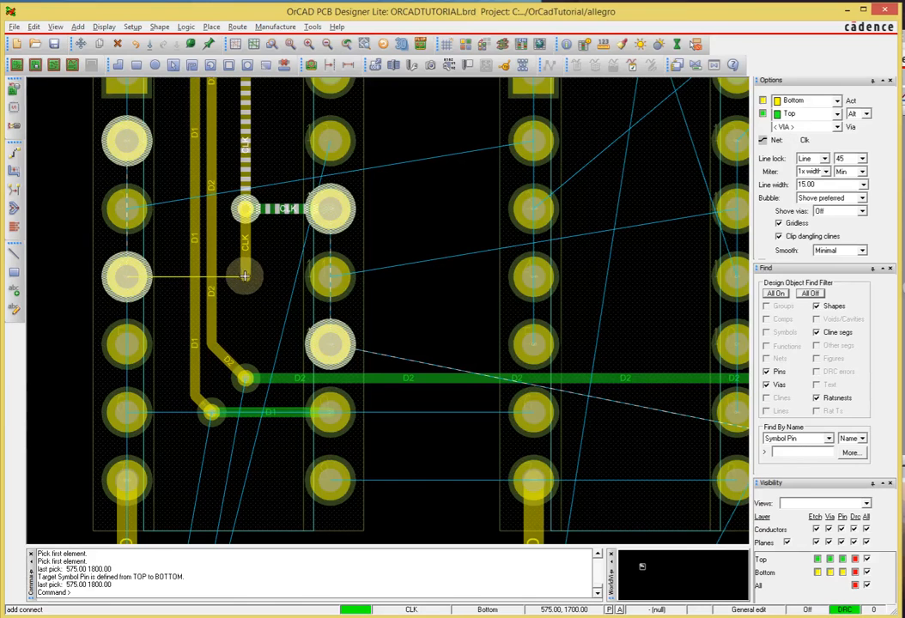
pyautogui.doubleClick(245, 276)
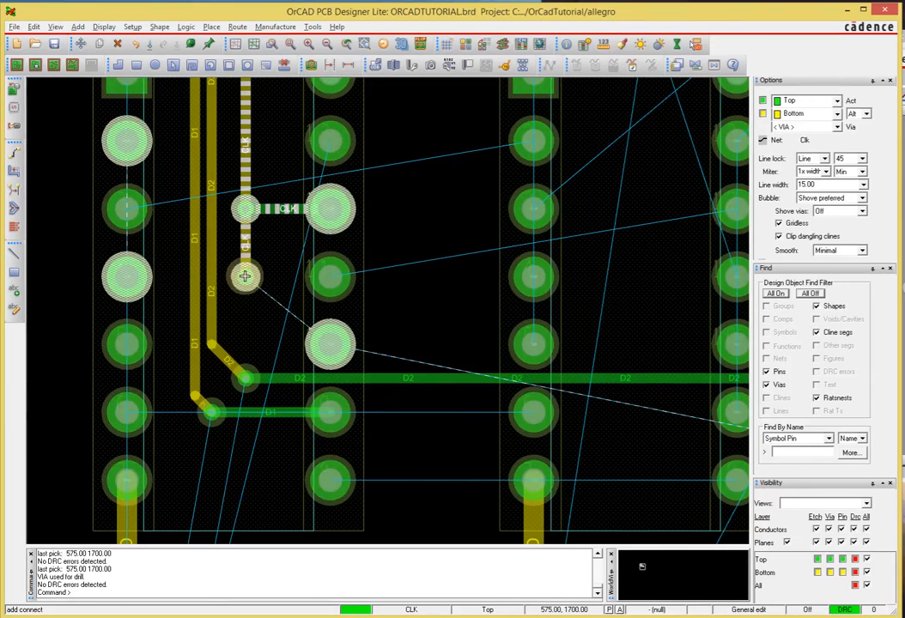
pyautogui.click(128, 275)
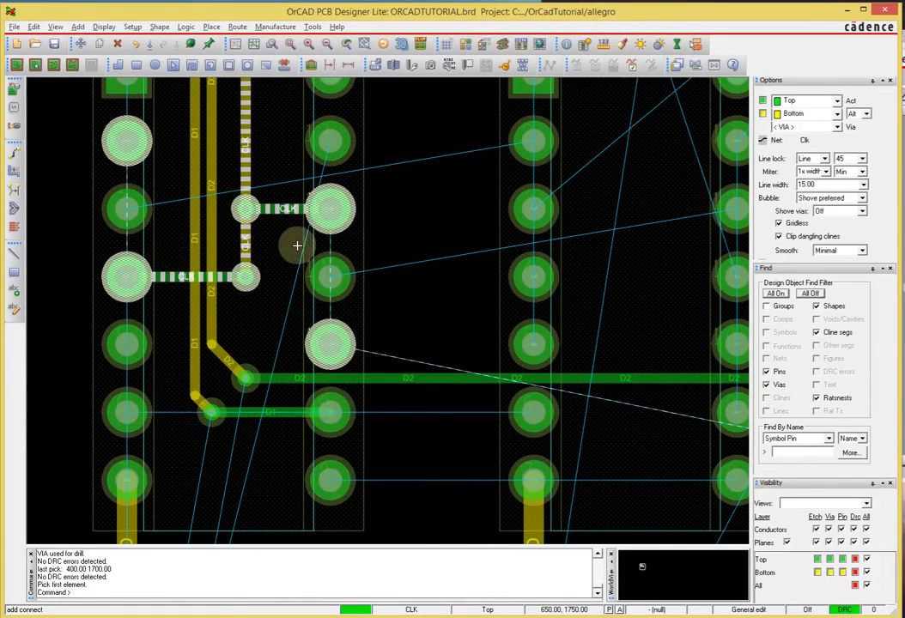
# Route net N00450_FF1 on Top from U1 pin 3, passing above the CLK via, to U2's second left-column pin
pyautogui.scroll(-2, 299, 245)
pyautogui.moveTo(380, 199)
pyautogui.mouseDown(button='middle')
pyautogui.moveTo(392, 178)
pyautogui.moveTo(382, 198)
pyautogui.mouseUp(button='middle')
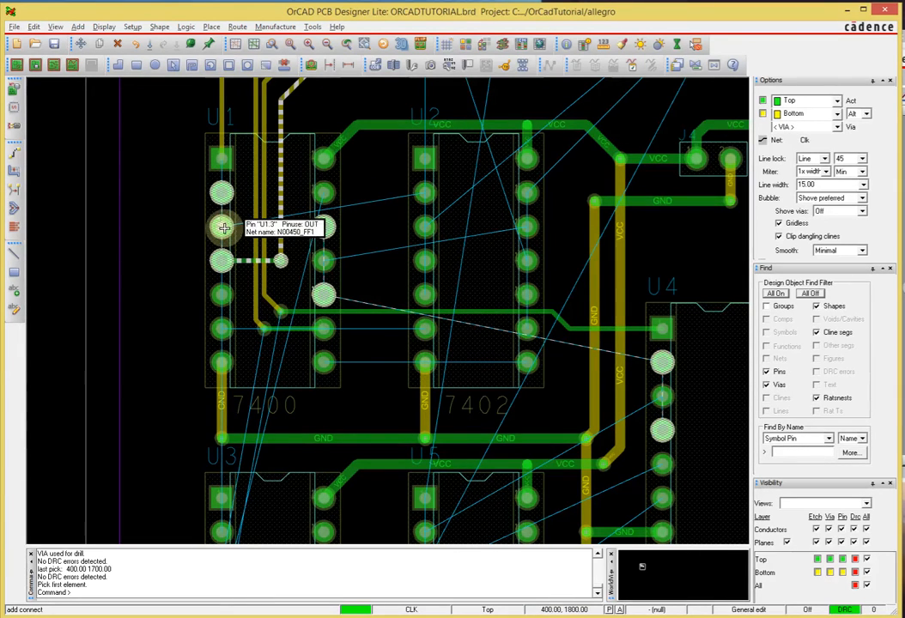
pyautogui.click(221, 226)
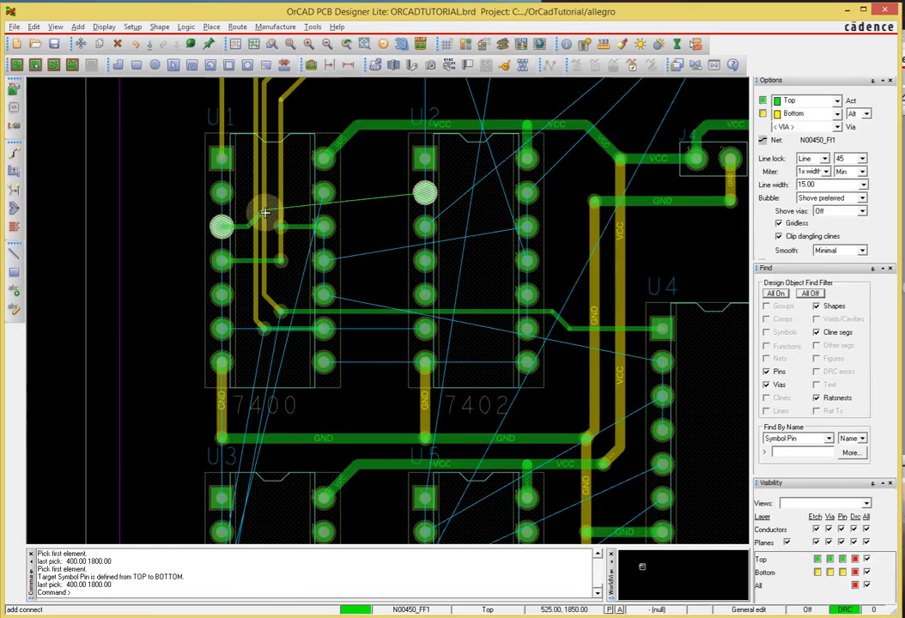
pyautogui.click(266, 211)
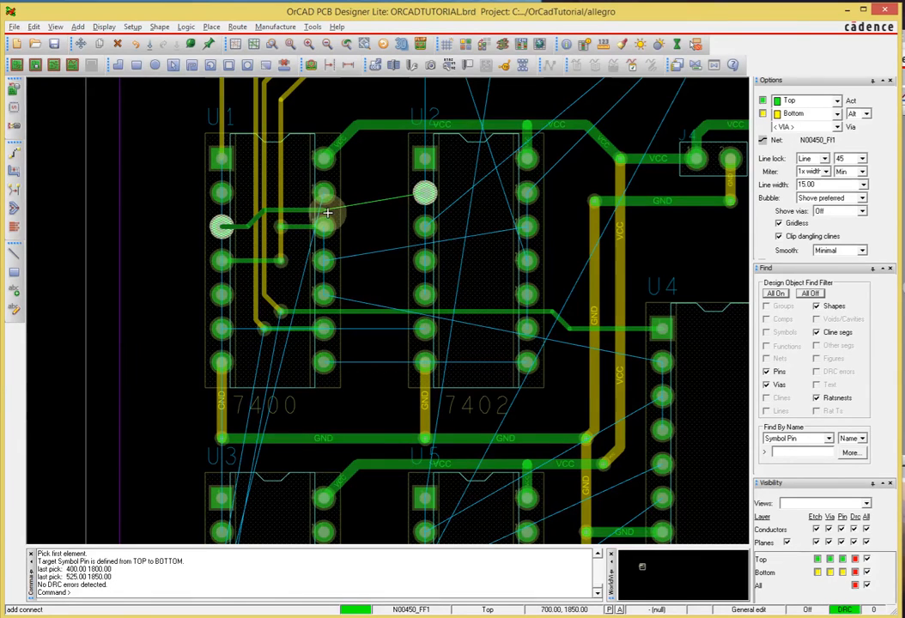
pyautogui.click(368, 210)
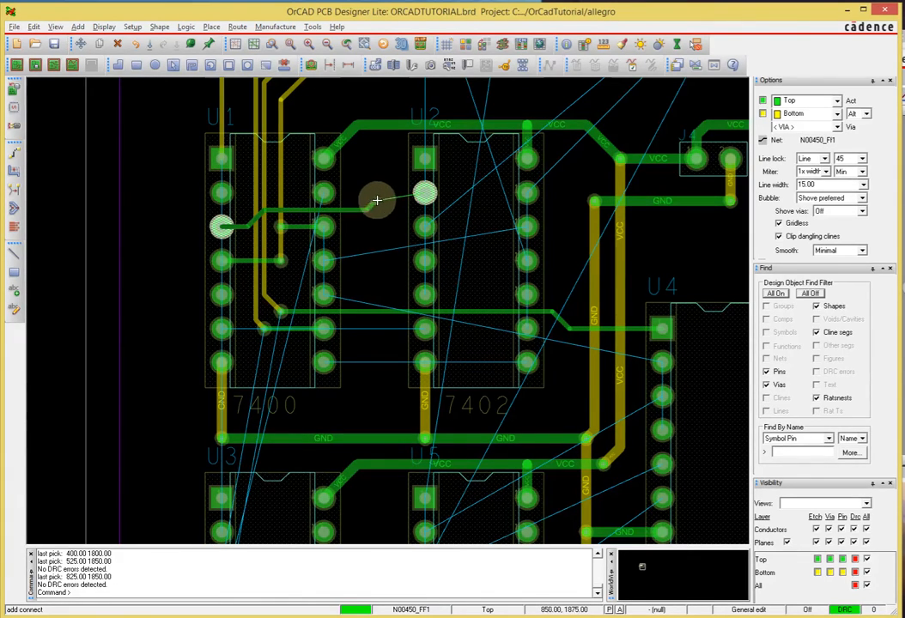
pyautogui.click(385, 196)
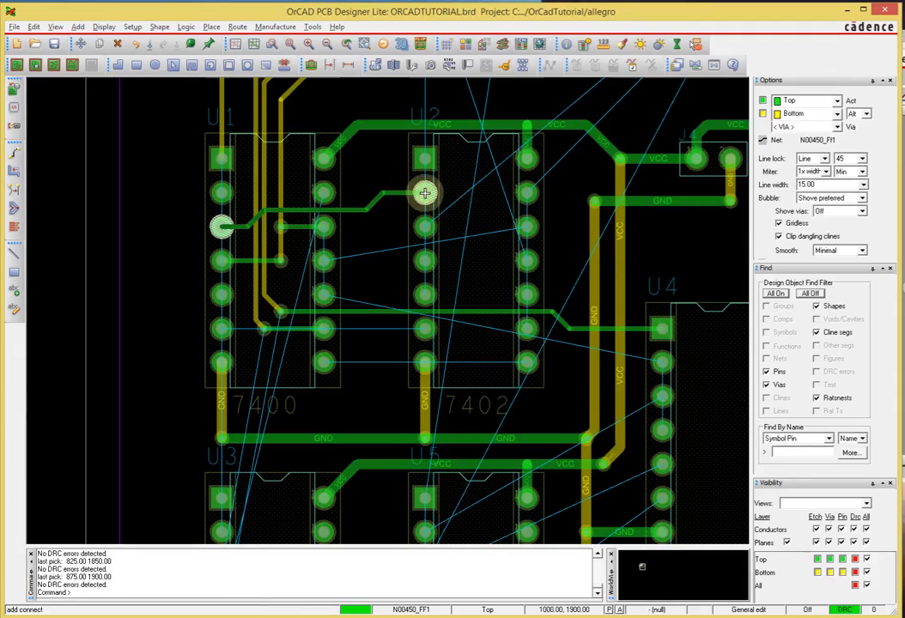
pyautogui.click(424, 193)
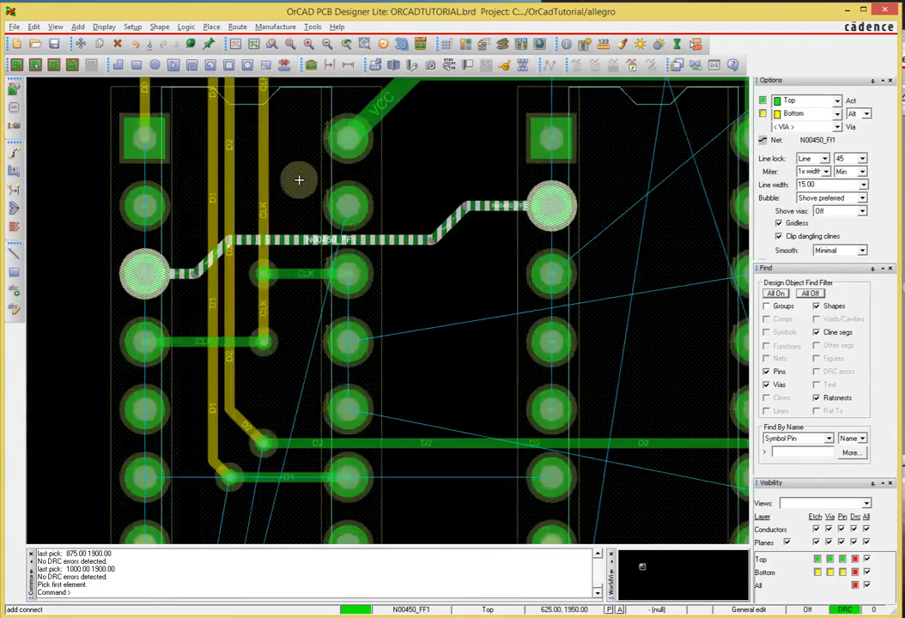
# Hide all ratsnest lines and open the choices for showing them
pyautogui.moveTo(288, 150); pyautogui.dragTo(297, 180, button='middle')
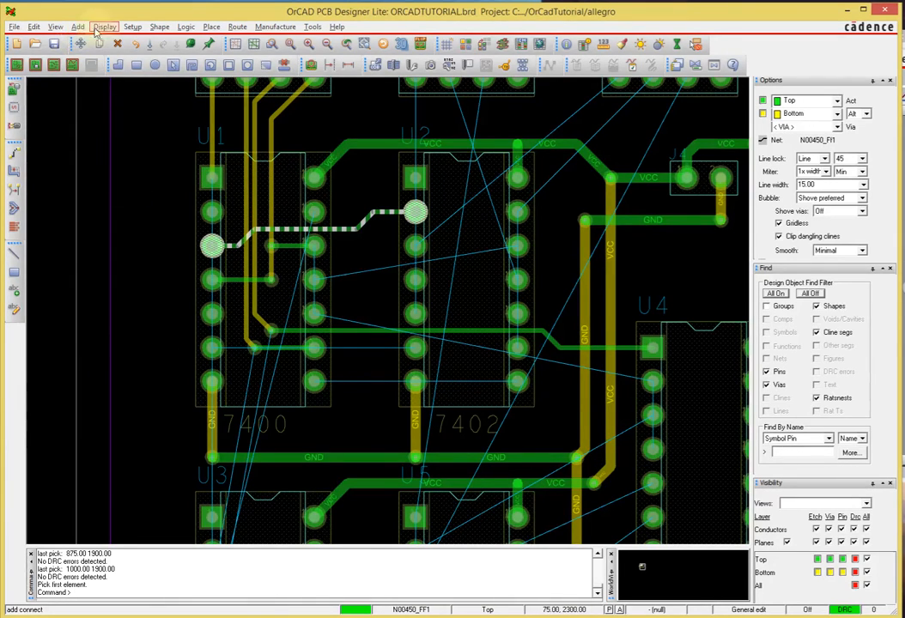
pyautogui.click(235, 44)
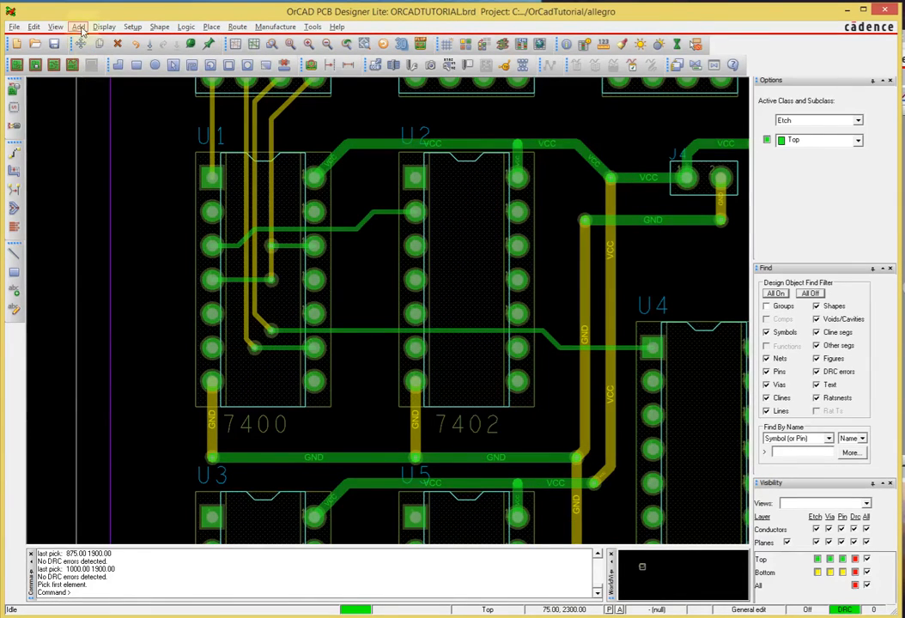
pyautogui.click(106, 27)
pyautogui.moveTo(94, 193)
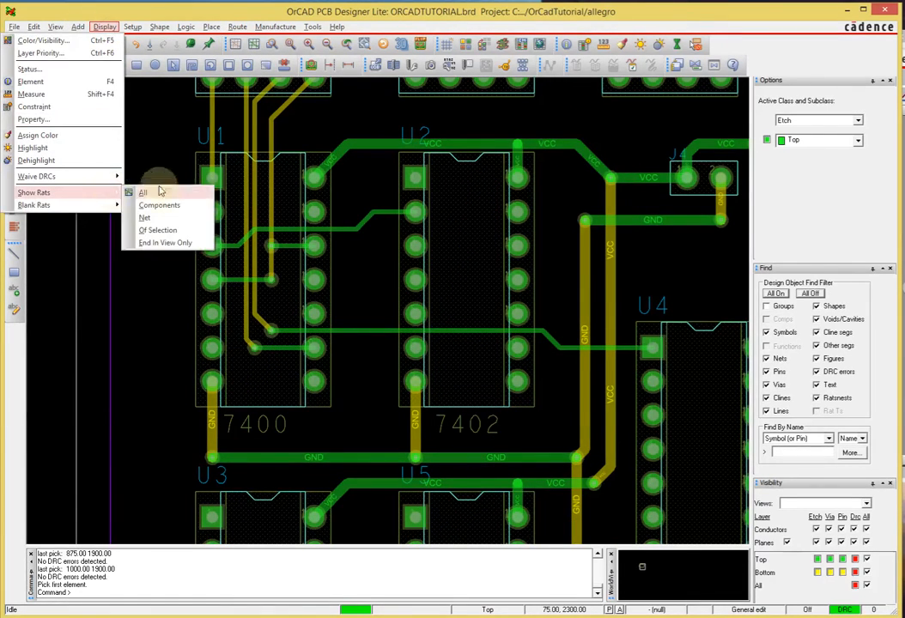
# Show the ratsnest for only the CLK net by picking its pin on U1, and finish the command
pyautogui.click(161, 219)
pyautogui.click(209, 180)
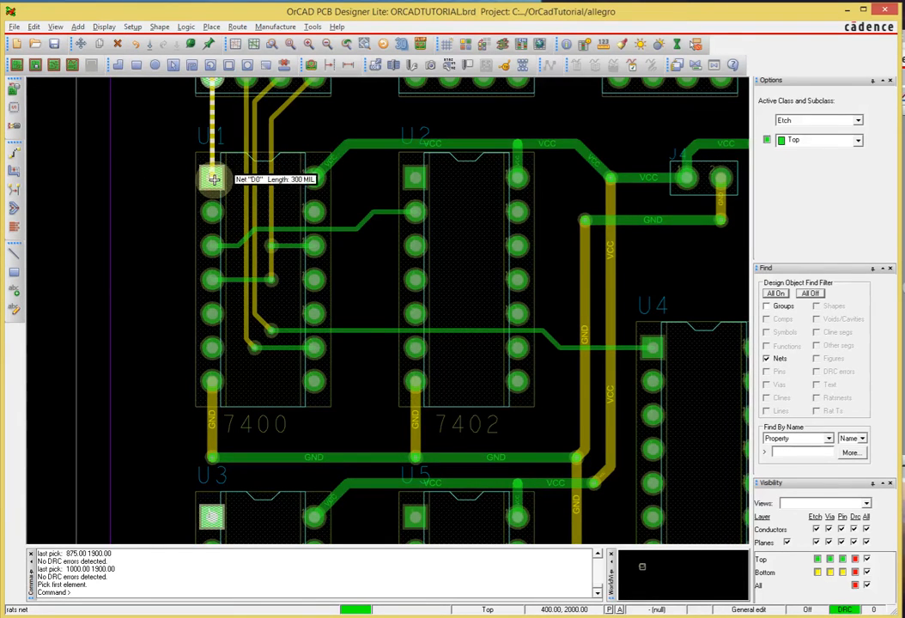
pyautogui.click(315, 178)
pyautogui.click(213, 211)
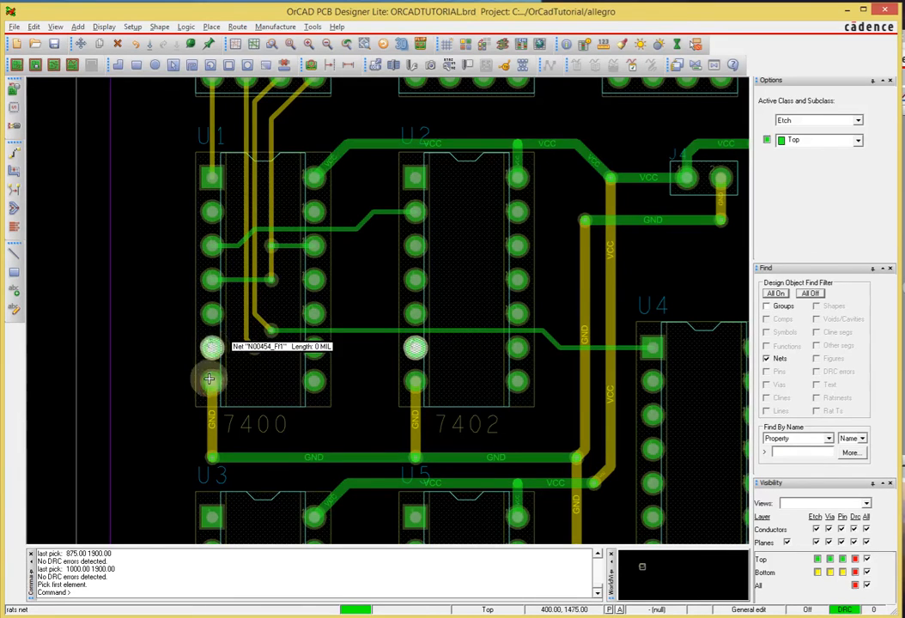
pyautogui.click(213, 246)
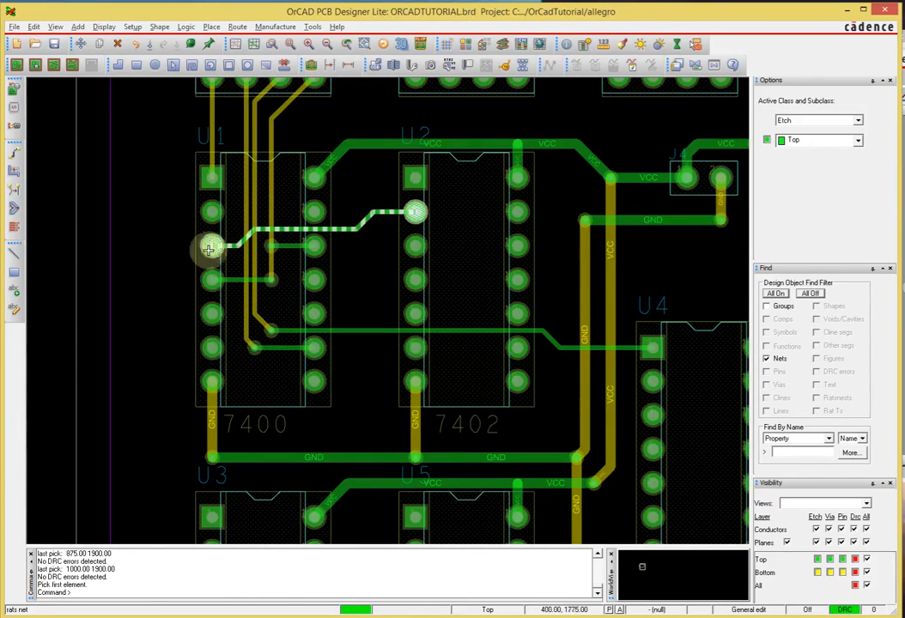
pyautogui.click(206, 215)
pyautogui.click(207, 212)
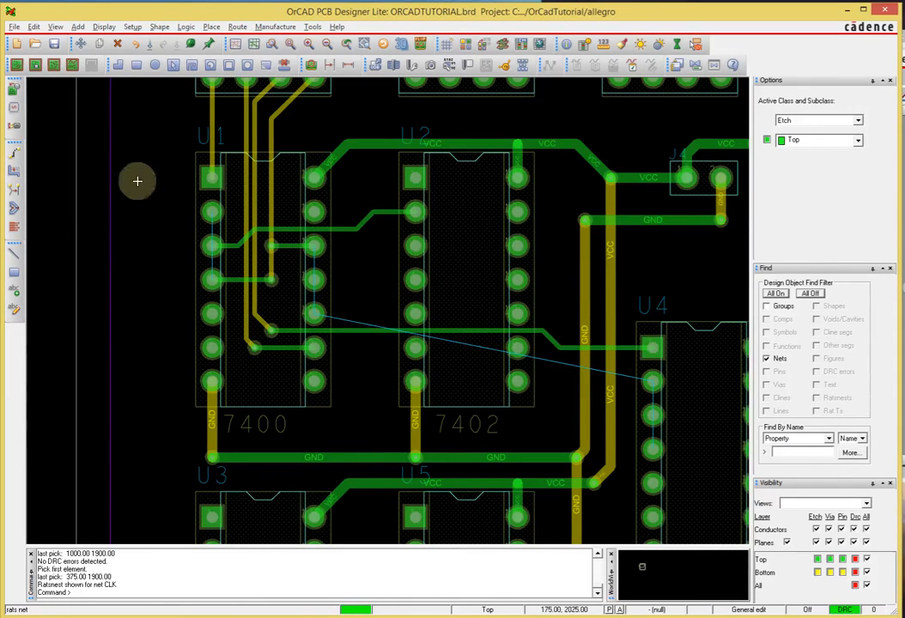
pyautogui.scroll(2, 188, 242)
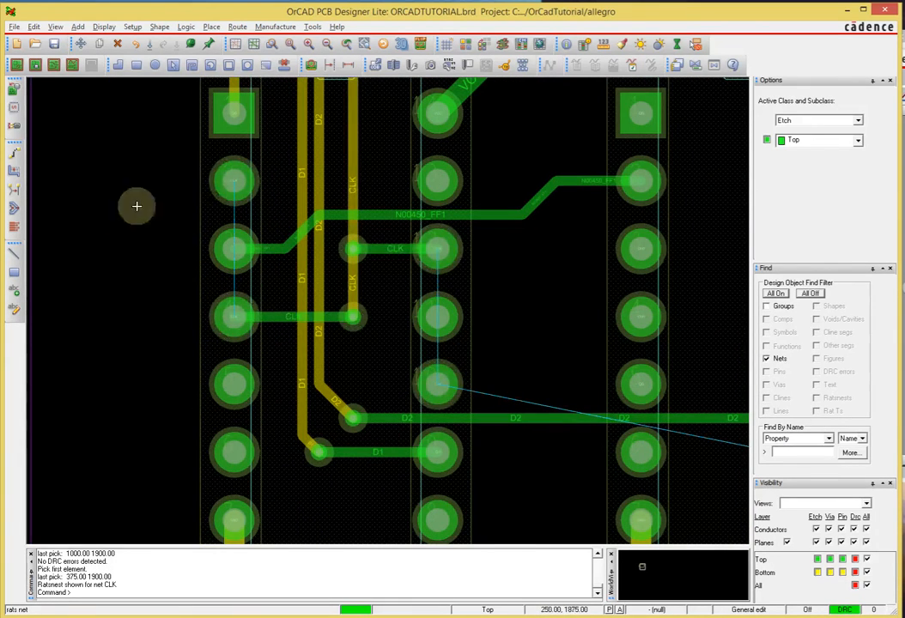
pyautogui.rightClick(99, 143)
pyautogui.click(103, 147)
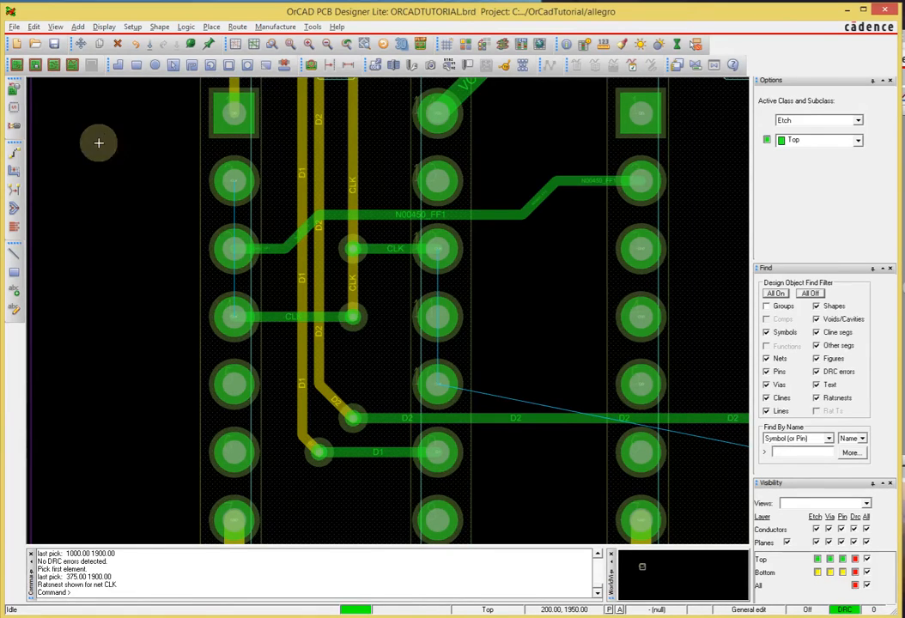
# Route the CLK net on the Bottom layer from U1 pin 2 around the outside of pin 3 to pin 4
pyautogui.press('F3')
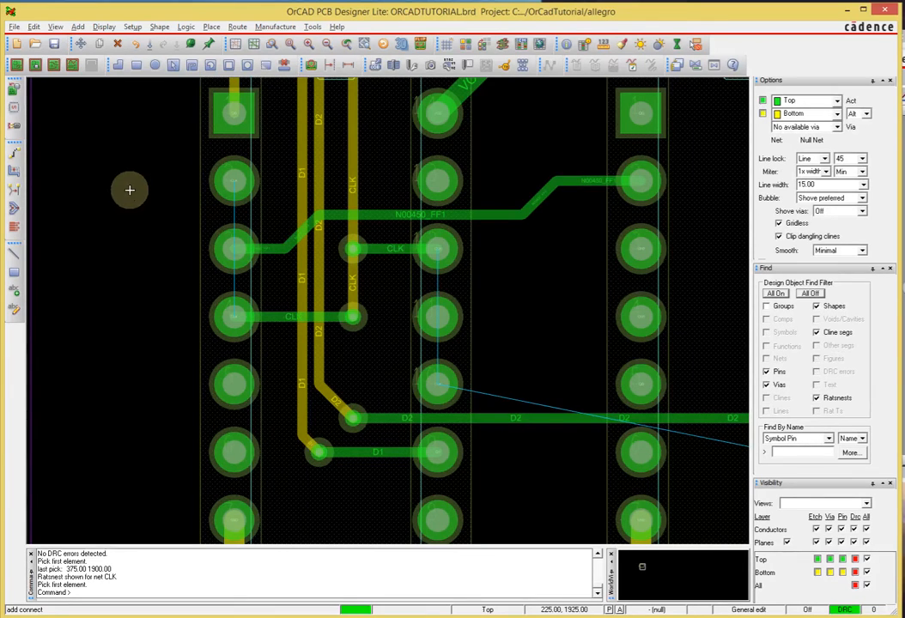
pyautogui.rightClick(125, 186)
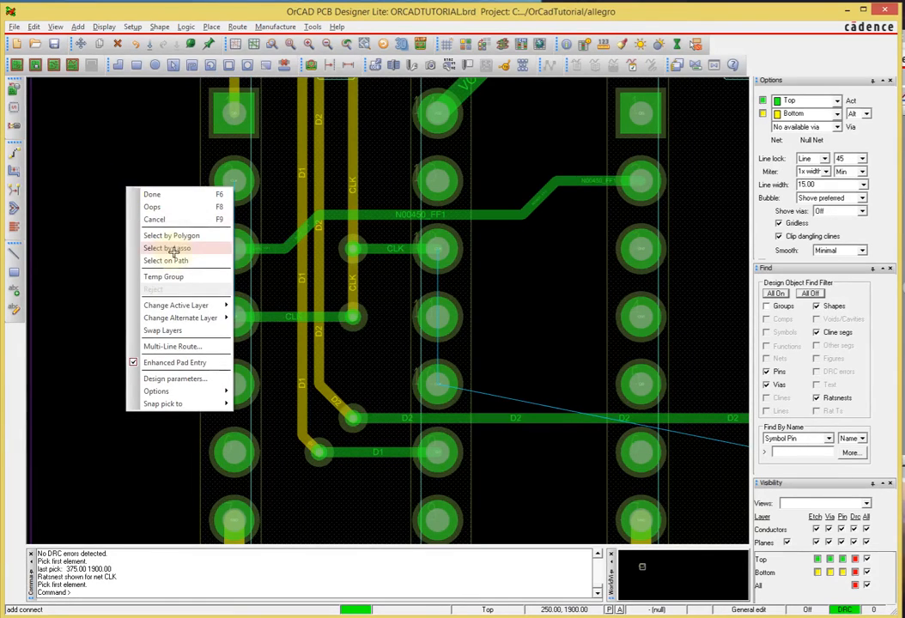
pyautogui.click(163, 330)
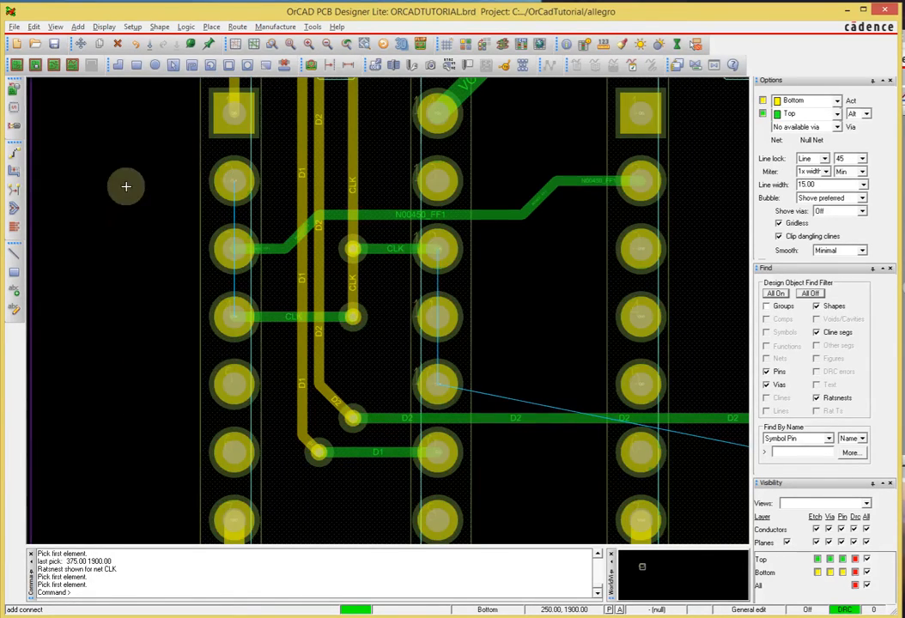
pyautogui.click(228, 178)
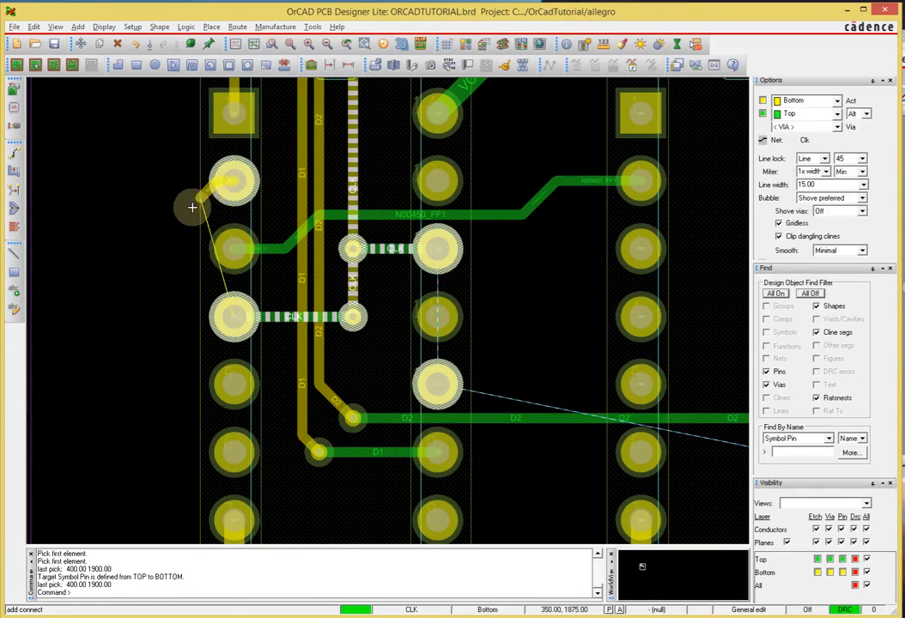
pyautogui.click(186, 200)
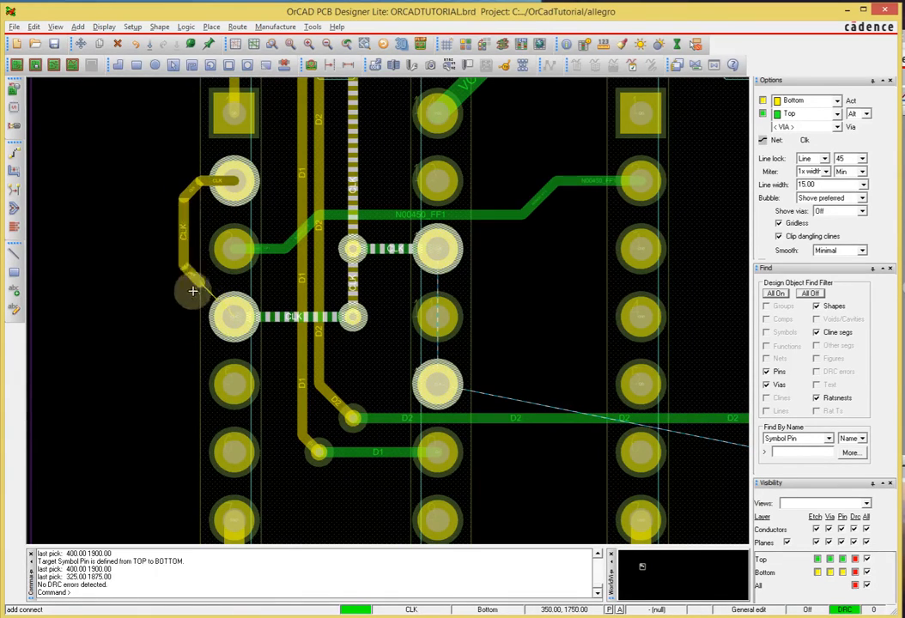
pyautogui.click(197, 317)
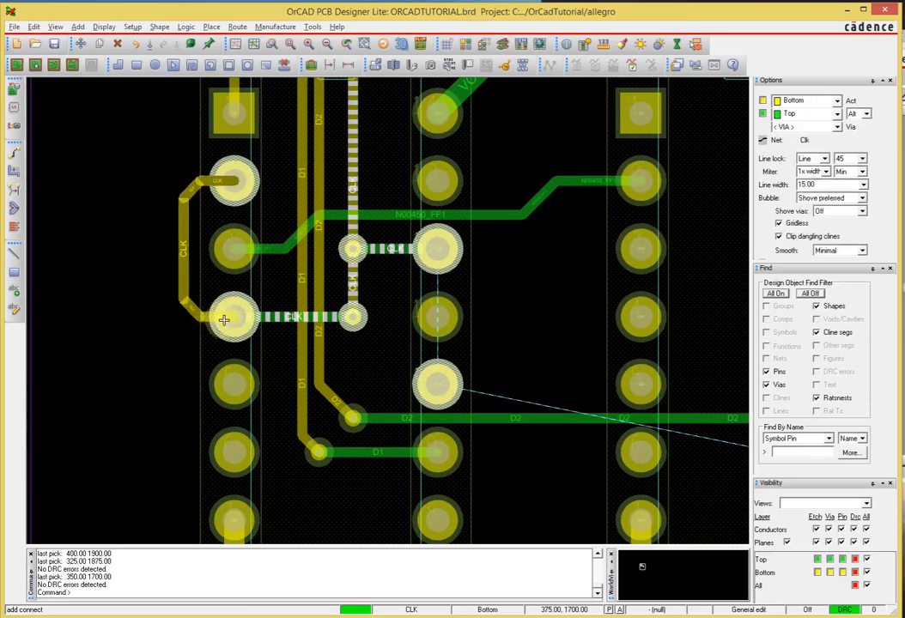
pyautogui.click(229, 319)
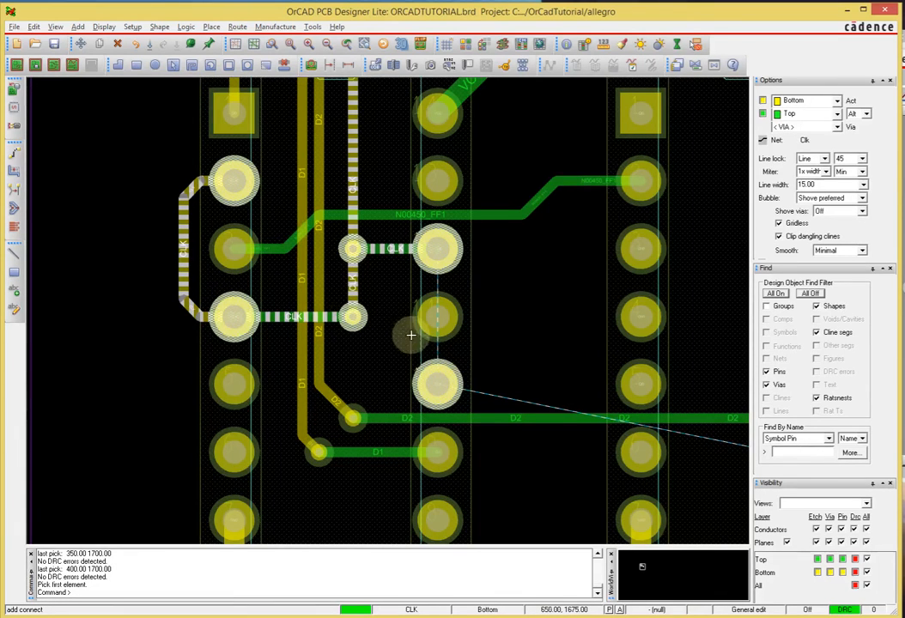
# Extend CLK on the Bottom layer from the lower CLK via inside U1, add a via, and connect on Top to U1 pin 10
pyautogui.scroll(1, 441, 339)
pyautogui.scroll(-1, 445, 341)
pyautogui.scroll(-1, 446, 341)
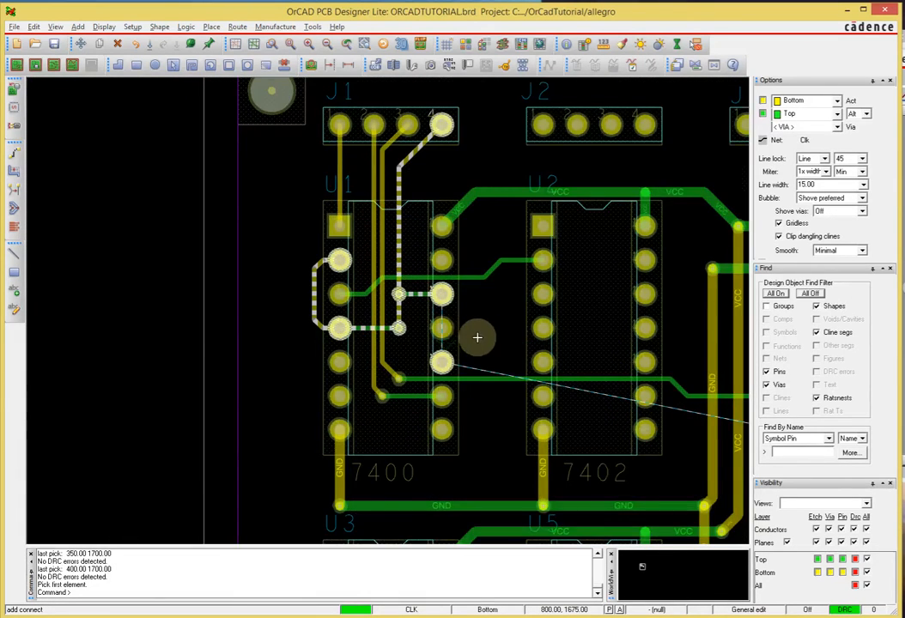
pyautogui.scroll(1, 476, 338)
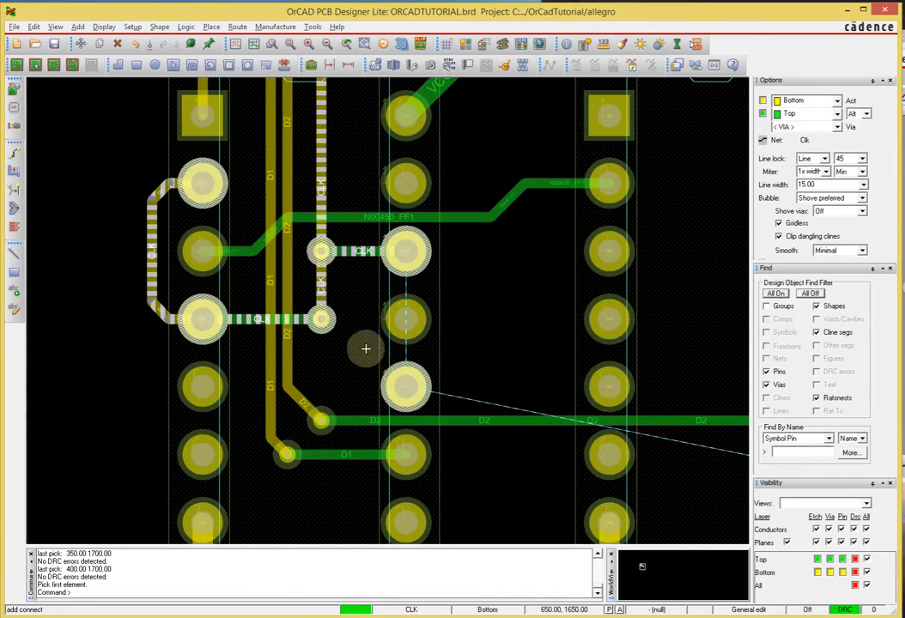
pyautogui.click(322, 320)
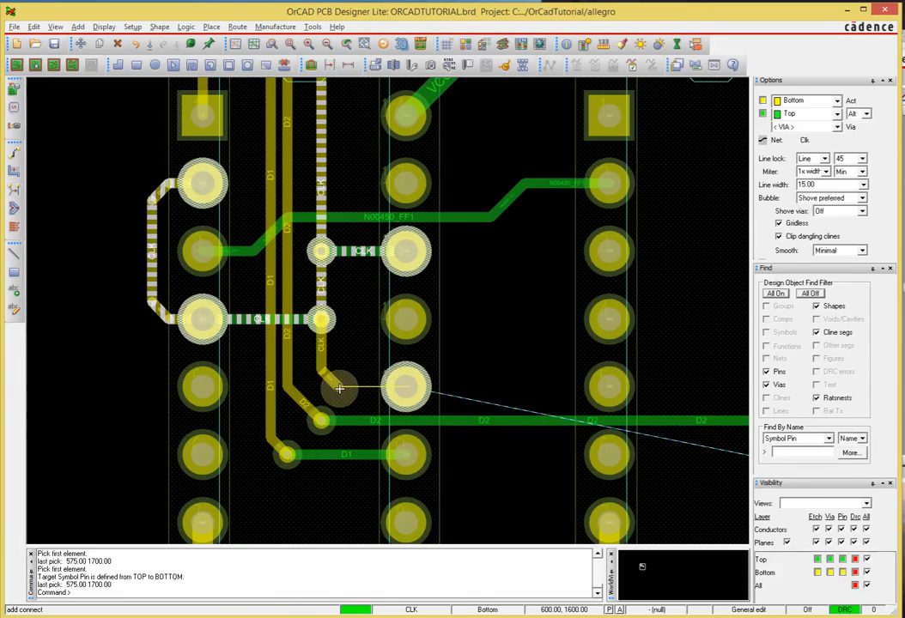
pyautogui.doubleClick(340, 389)
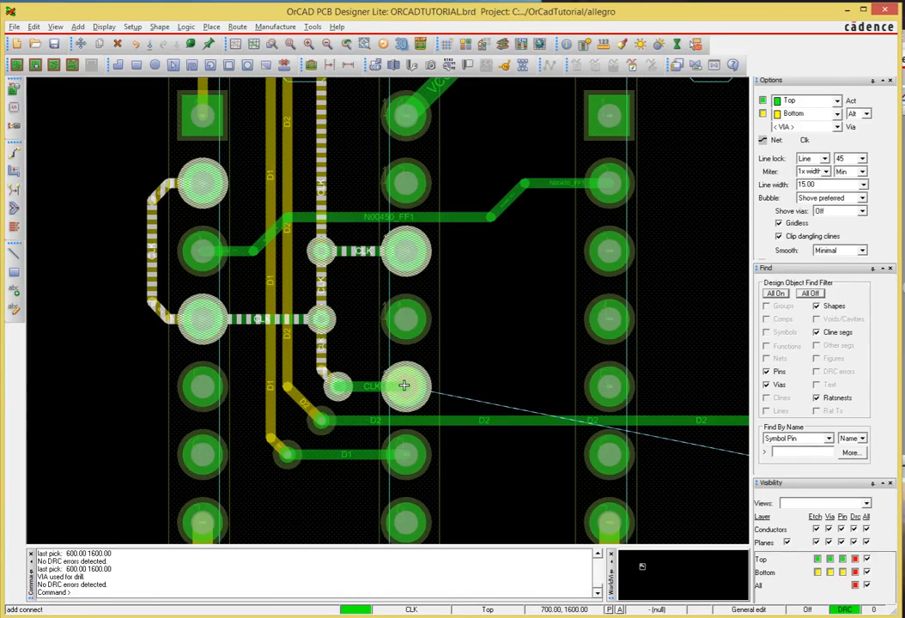
pyautogui.click(404, 385)
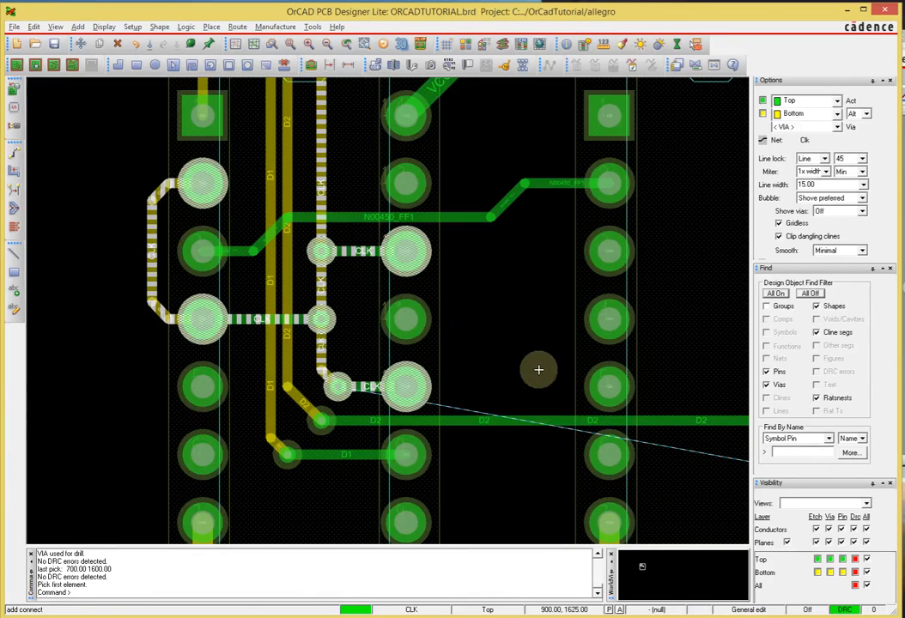
# Route CLK on Top from U1 pin 10 across U2 to a via beside U4, and on Bottom to U4 pin 2
pyautogui.scroll(-2, 586, 384)
pyautogui.scroll(1, 618, 403)
pyautogui.moveTo(620, 402); pyautogui.dragTo(621, 403, button='middle')
pyautogui.scroll(1, 621, 404)
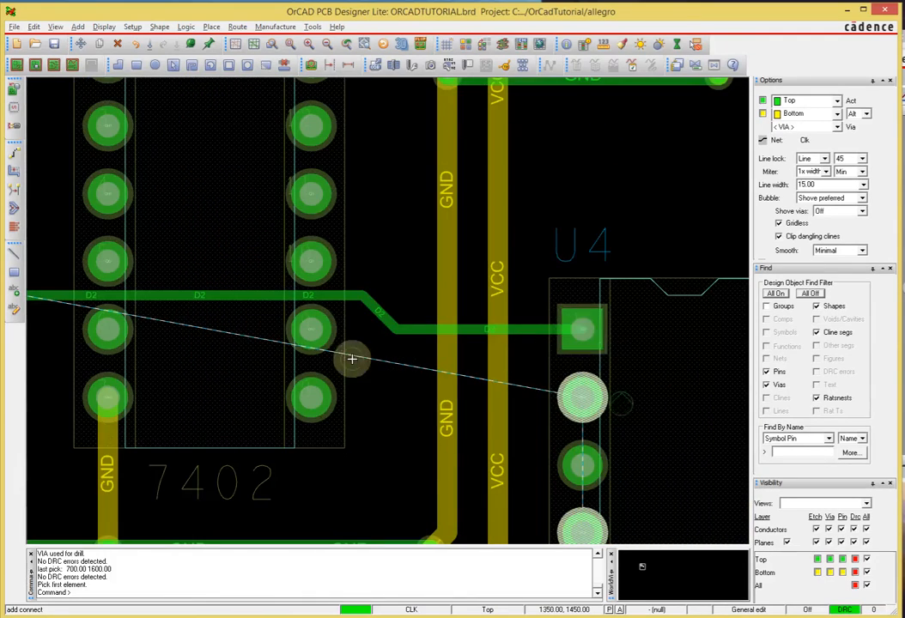
pyautogui.moveTo(354, 357); pyautogui.dragTo(348, 357, button='middle')
pyautogui.scroll(-1, 364, 376)
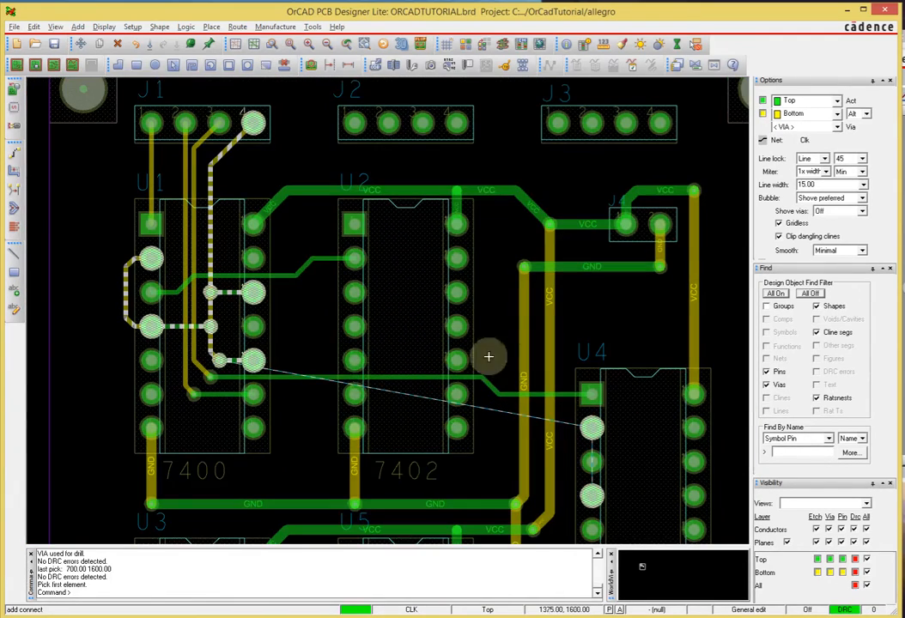
pyautogui.click(255, 359)
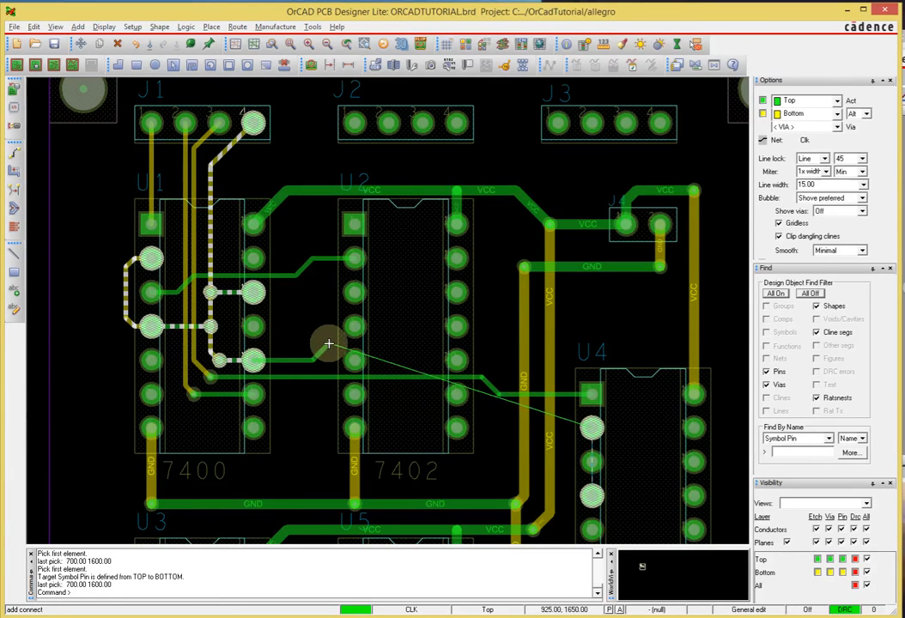
pyautogui.click(329, 343)
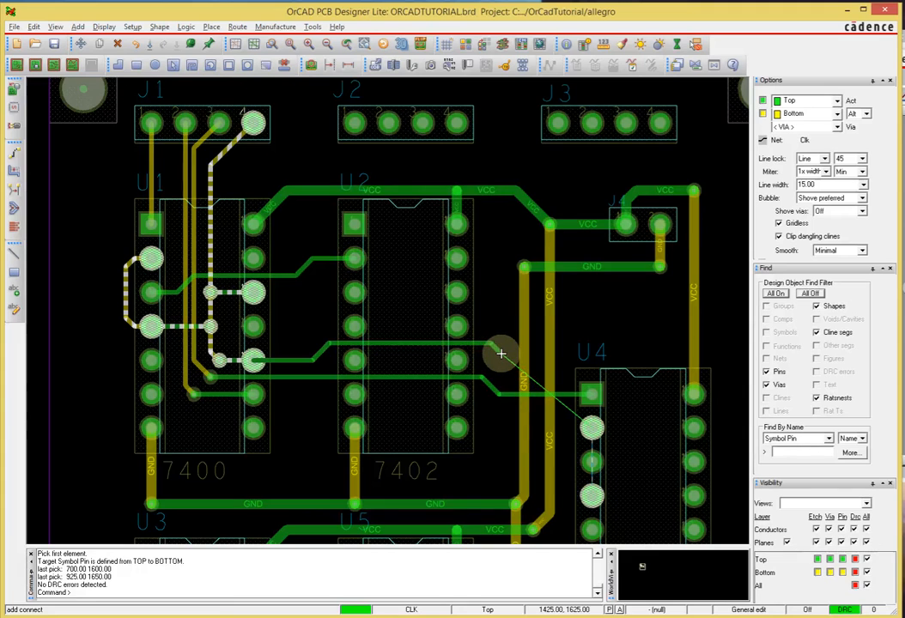
pyautogui.doubleClick(565, 354)
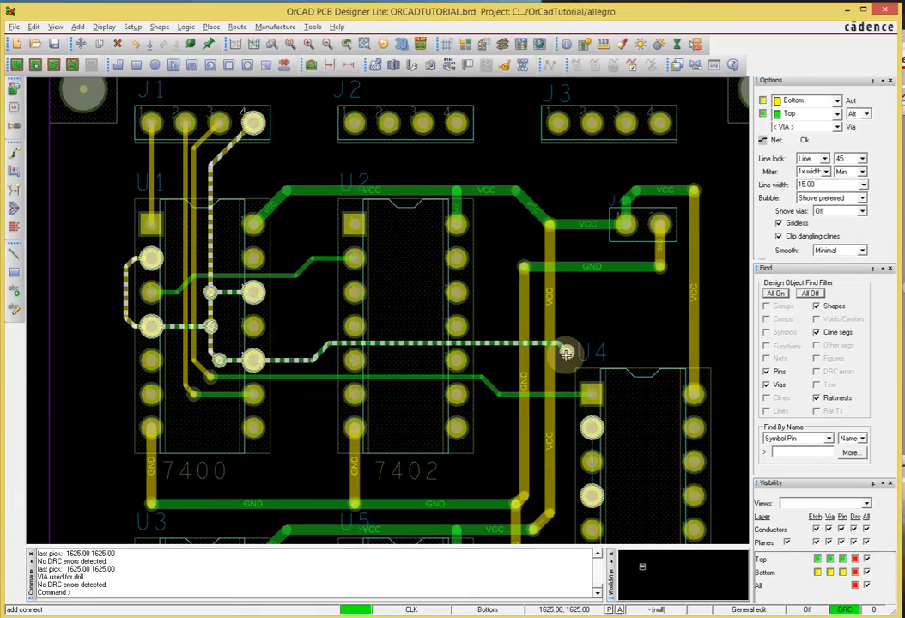
pyautogui.click(574, 429)
pyautogui.click(591, 430)
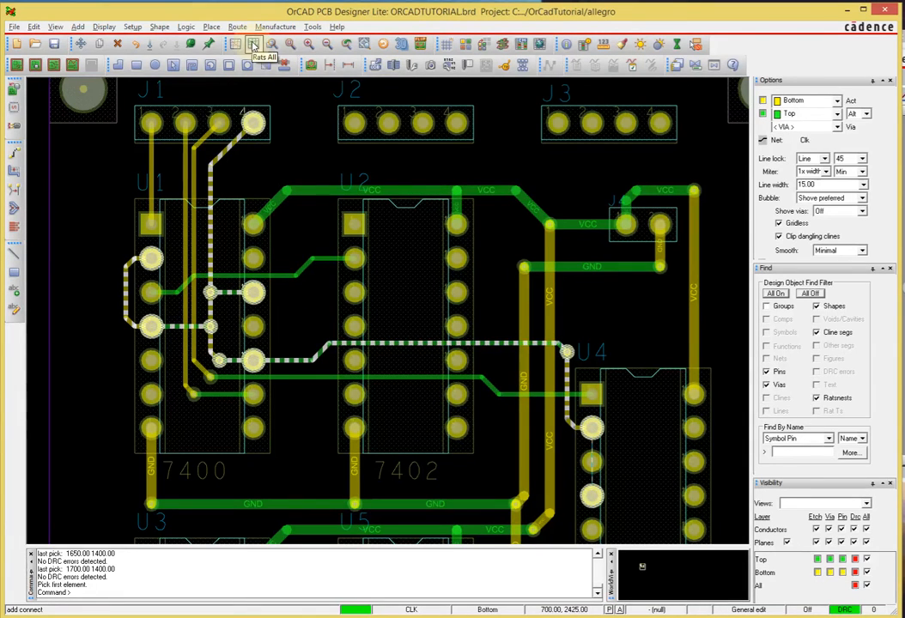
pyautogui.rightClick(283, 146)
pyautogui.click(287, 151)
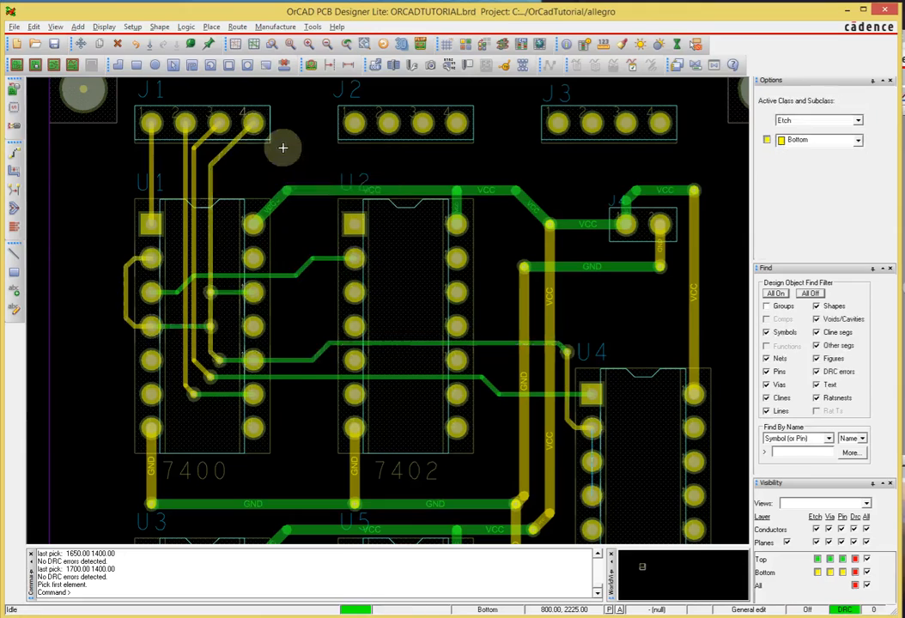
# Save the board over the existing ORCADTUTORIAL.brd and show the ratsnests of all nets
pyautogui.hotkey('ctrl', 's')
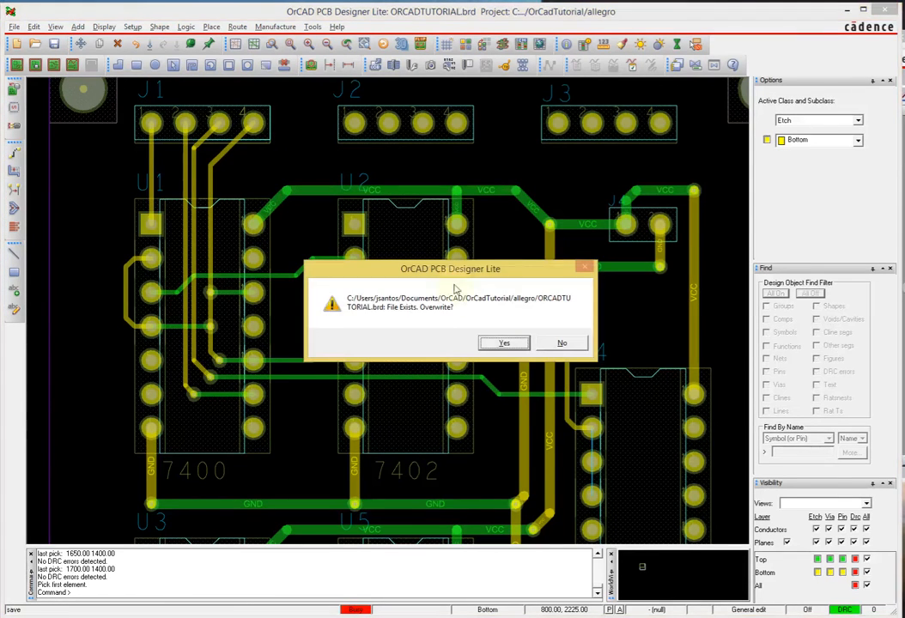
pyautogui.click(504, 344)
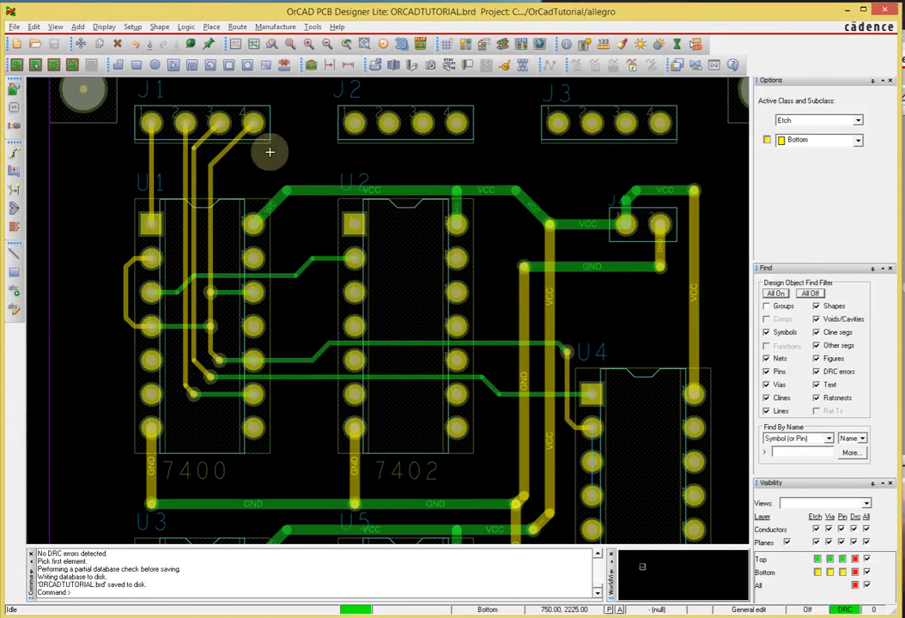
pyautogui.click(254, 45)
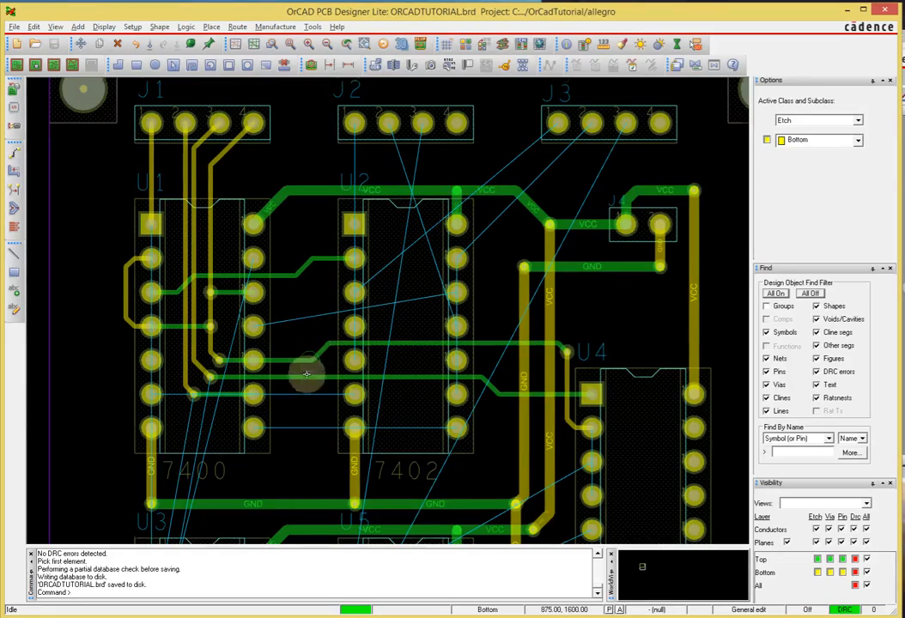
# Route N00578_FF2 on Bottom from U1 pin 13 down inside U1, bending around the existing CLK and D2 vias
pyautogui.moveTo(307, 374); pyautogui.dragTo(287, 240, button='middle')
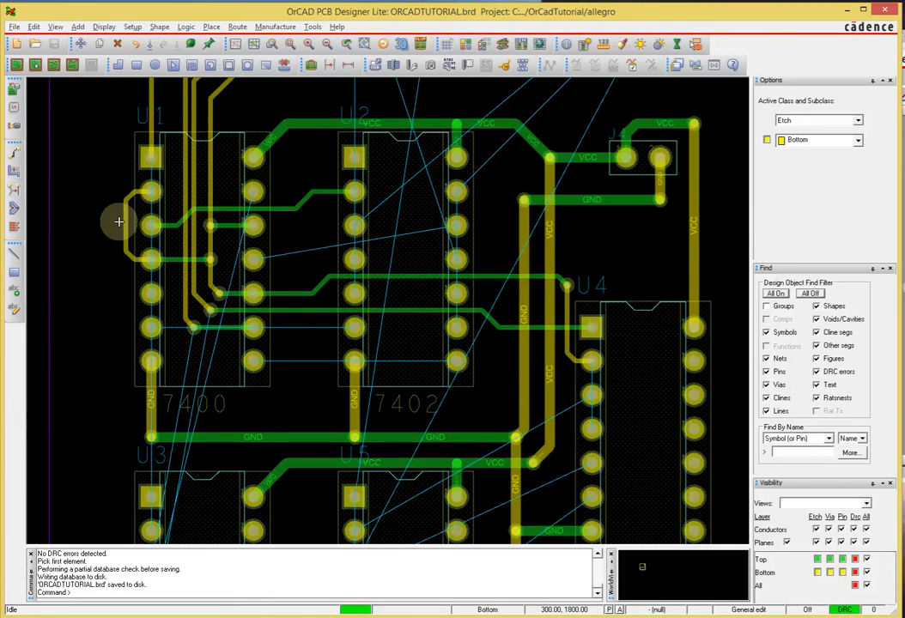
pyautogui.press('F3')
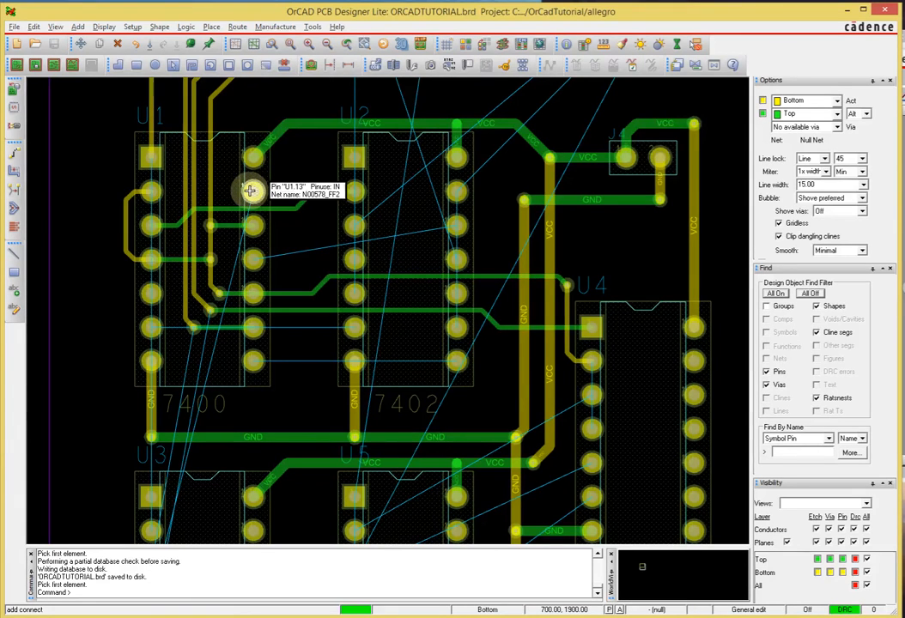
pyautogui.click(250, 191)
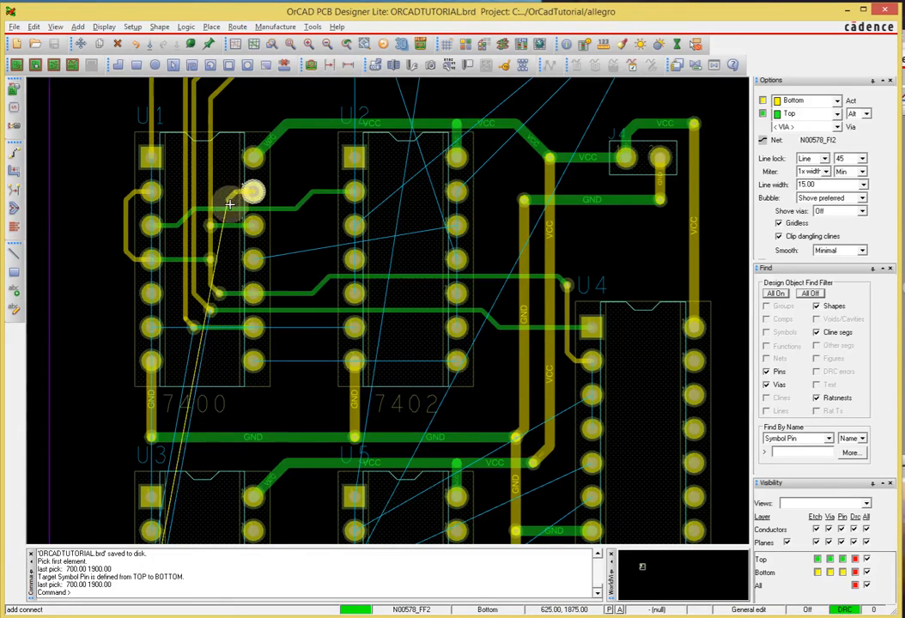
pyautogui.click(223, 201)
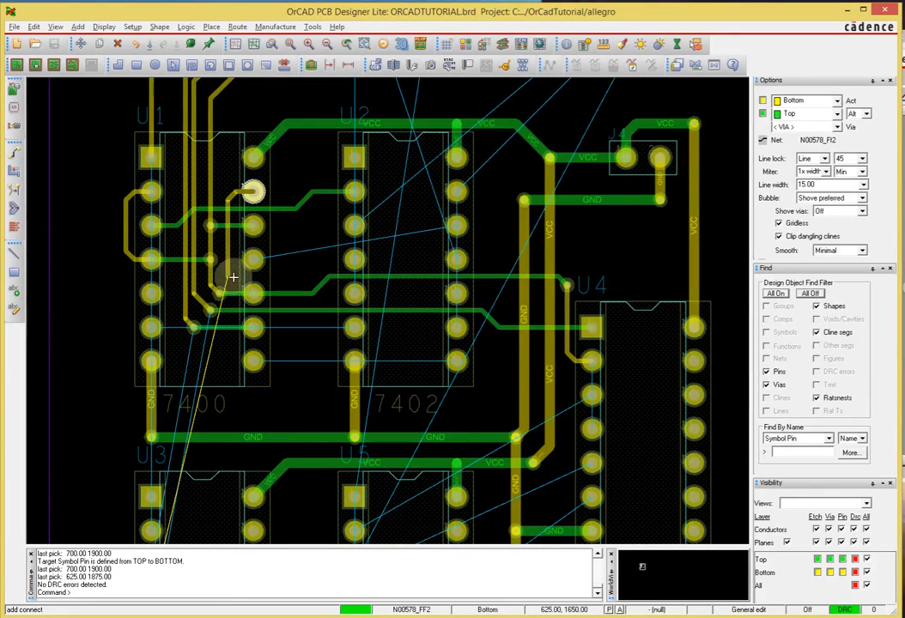
pyautogui.click(242, 277)
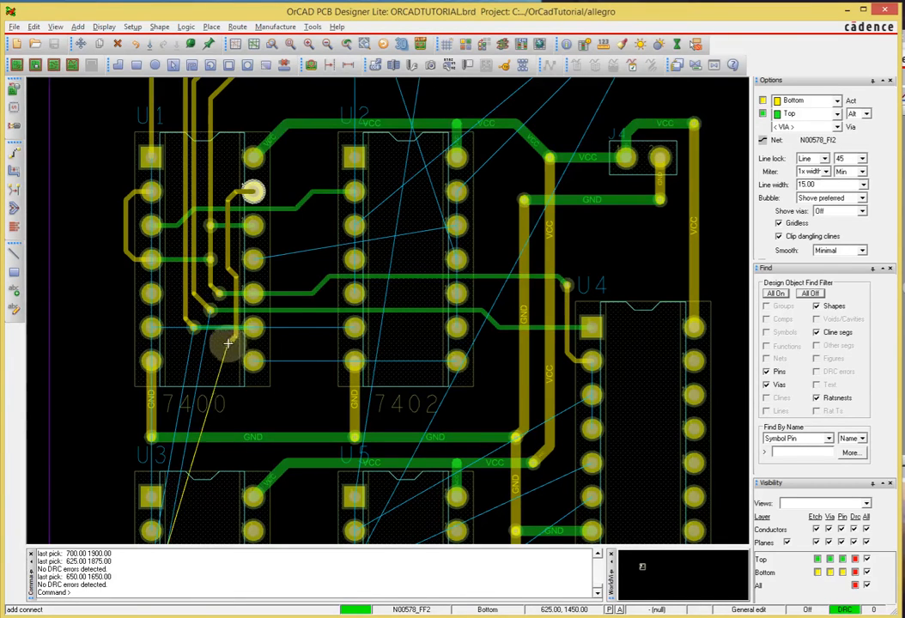
pyautogui.click(222, 326)
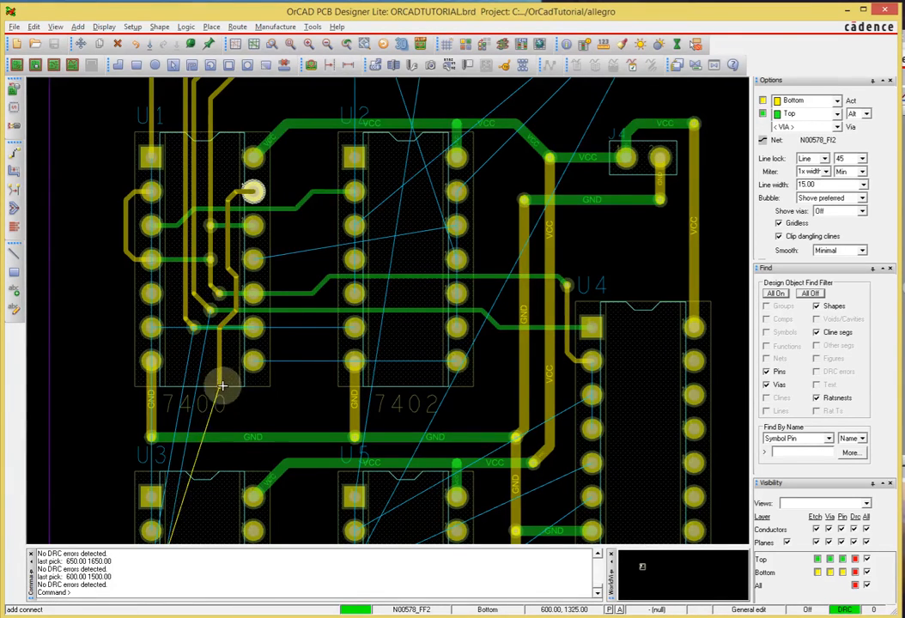
# Extend N00578_FF2 on Bottom down into U3, add a via, and connect on Top to U3 pin 4
pyautogui.scroll(-2, 221, 423)
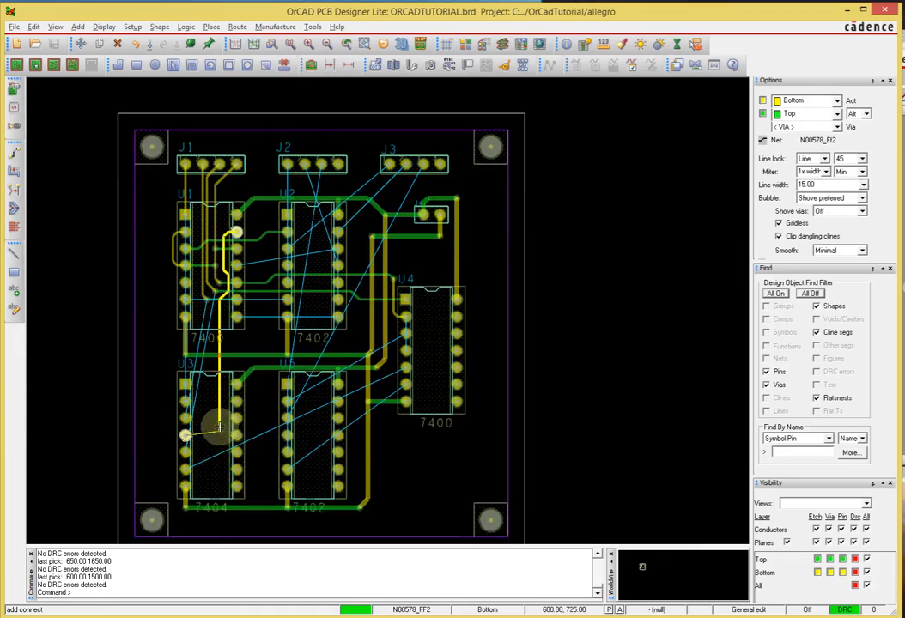
pyautogui.scroll(5, 218, 405)
pyautogui.scroll(-4, 216, 404)
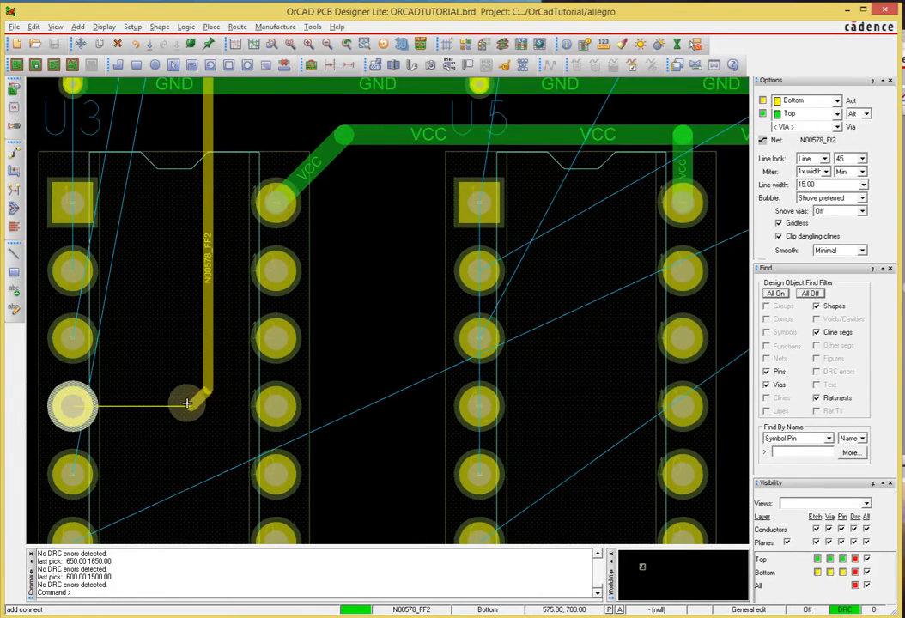
pyautogui.doubleClick(189, 403)
pyautogui.click(70, 409)
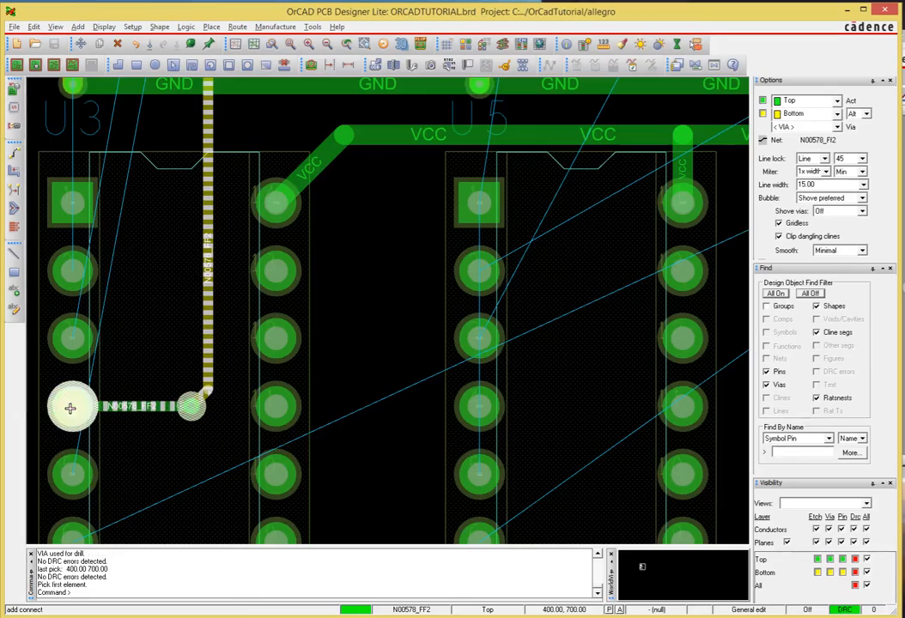
# Route D2 on Bottom from its via inside U1 to a new via inside U3, and connect on Top to U3 pin 5
pyautogui.scroll(4, 213, 266)
pyautogui.scroll(-4, 209, 266)
pyautogui.scroll(-1, 211, 265)
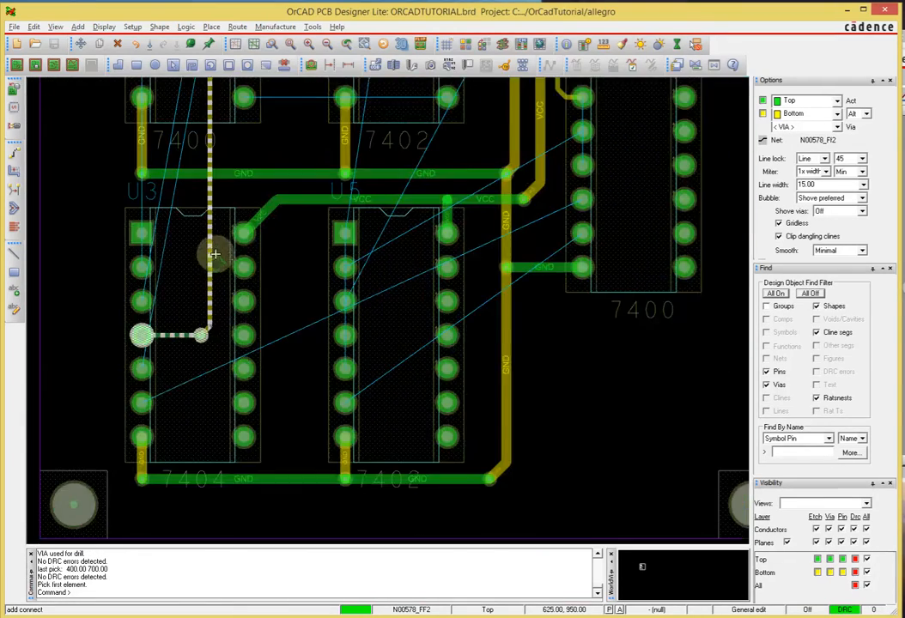
pyautogui.moveTo(214, 254); pyautogui.dragTo(215, 260, button='middle')
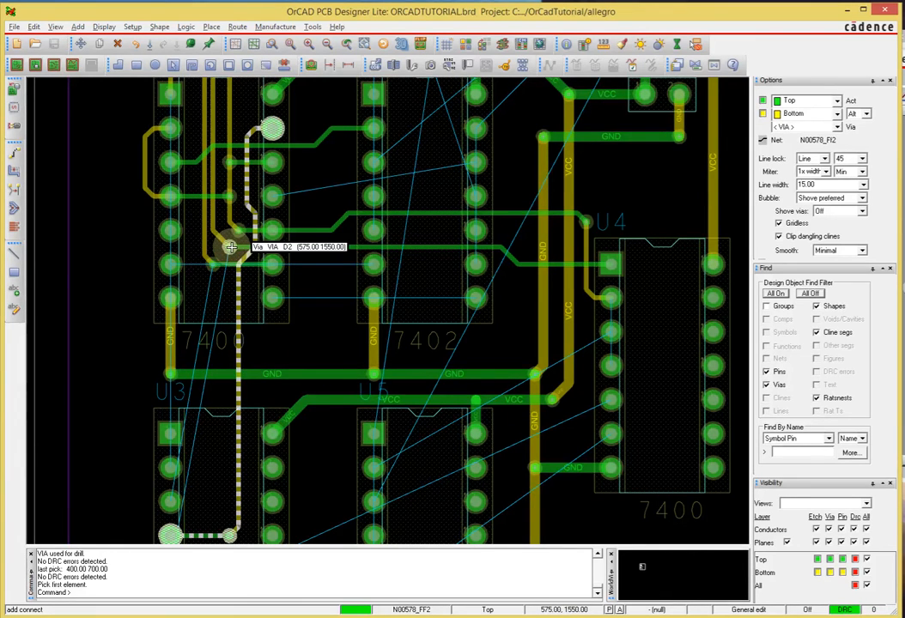
pyautogui.rightClick(208, 308)
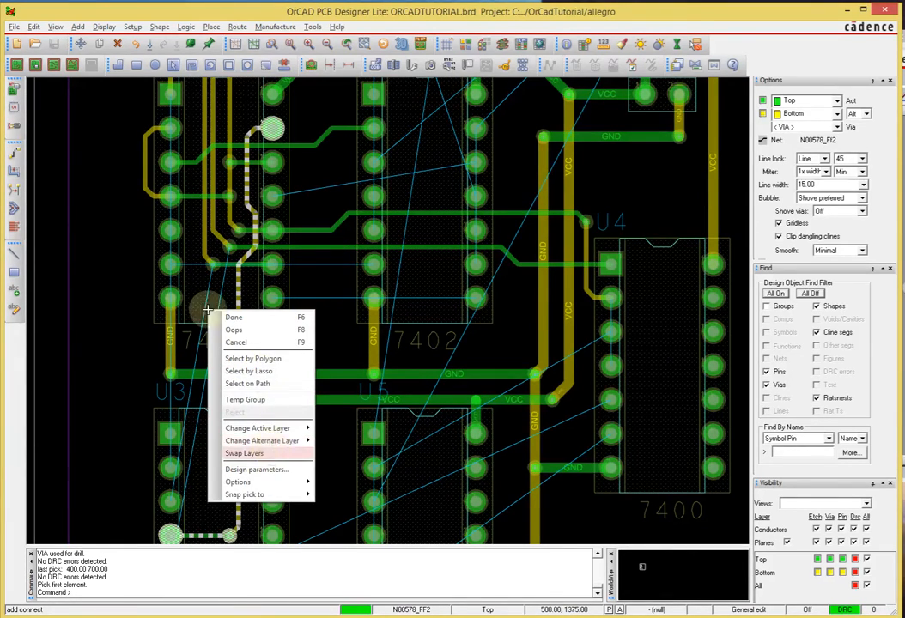
pyautogui.click(244, 454)
pyautogui.click(230, 247)
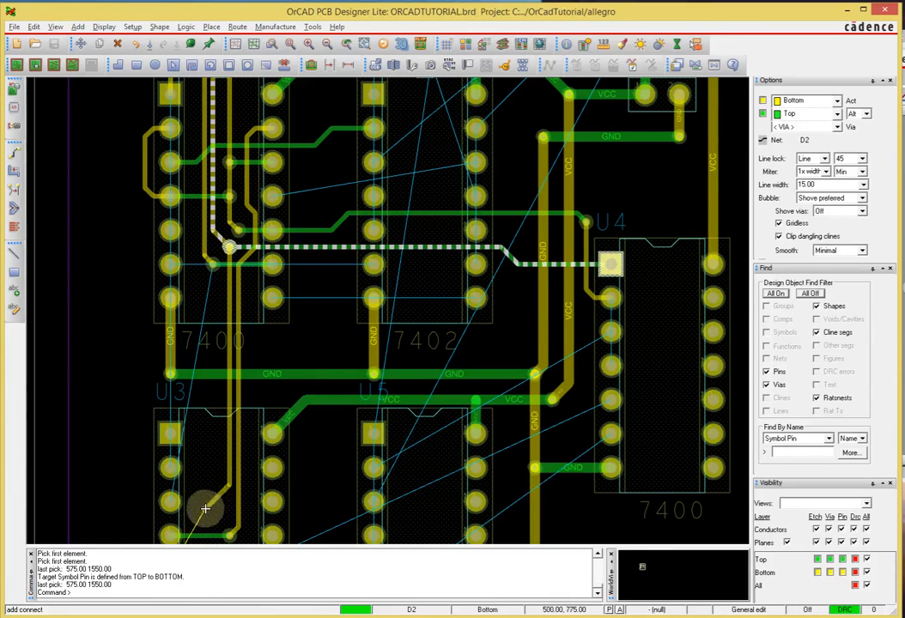
pyautogui.moveTo(206, 519); pyautogui.dragTo(222, 419, button='middle')
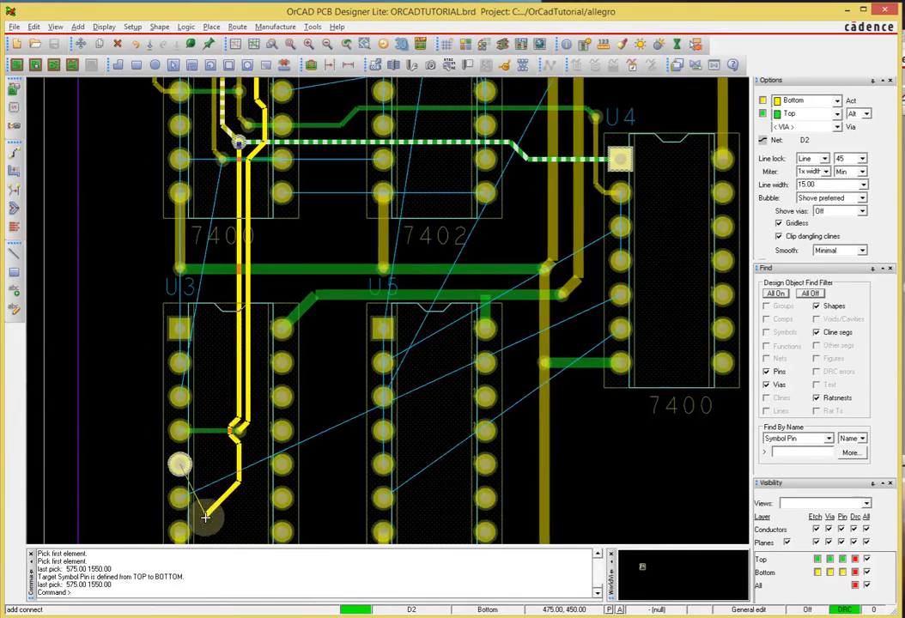
pyautogui.click(220, 419)
pyautogui.doubleClick(221, 464)
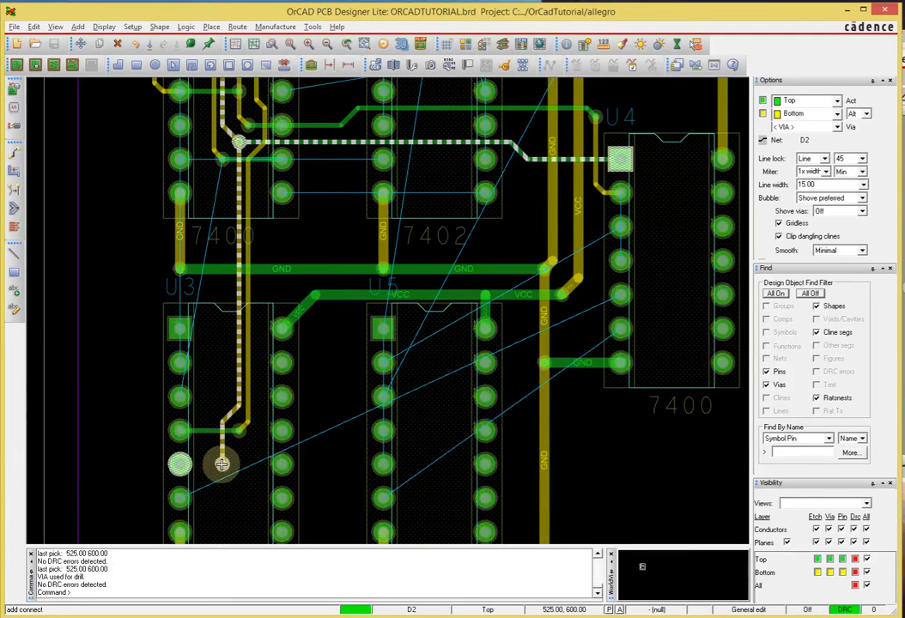
pyautogui.click(180, 465)
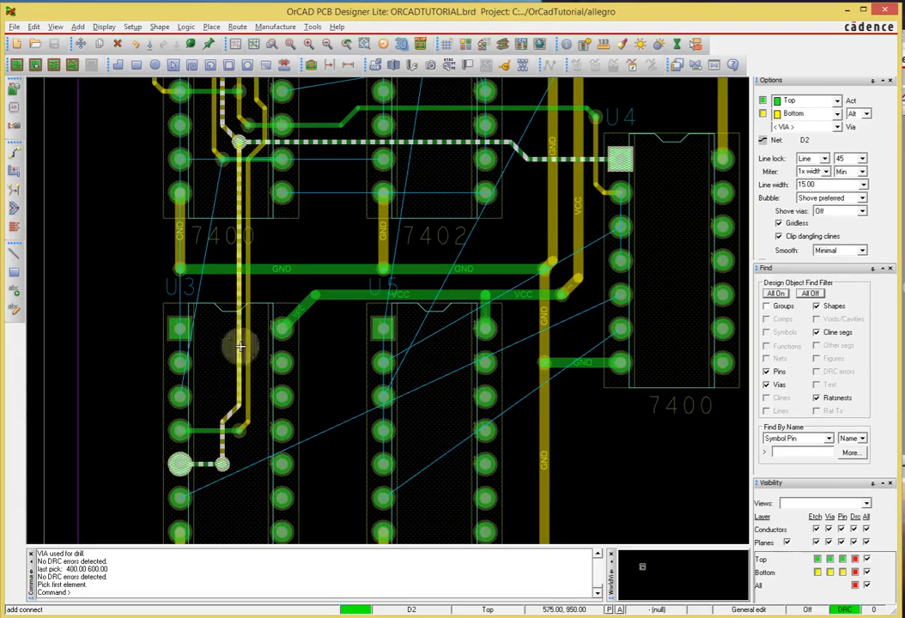
# Make Bottom the active routing layer and start a D1 trace from its via inside U1
pyautogui.rightClick(222, 178)
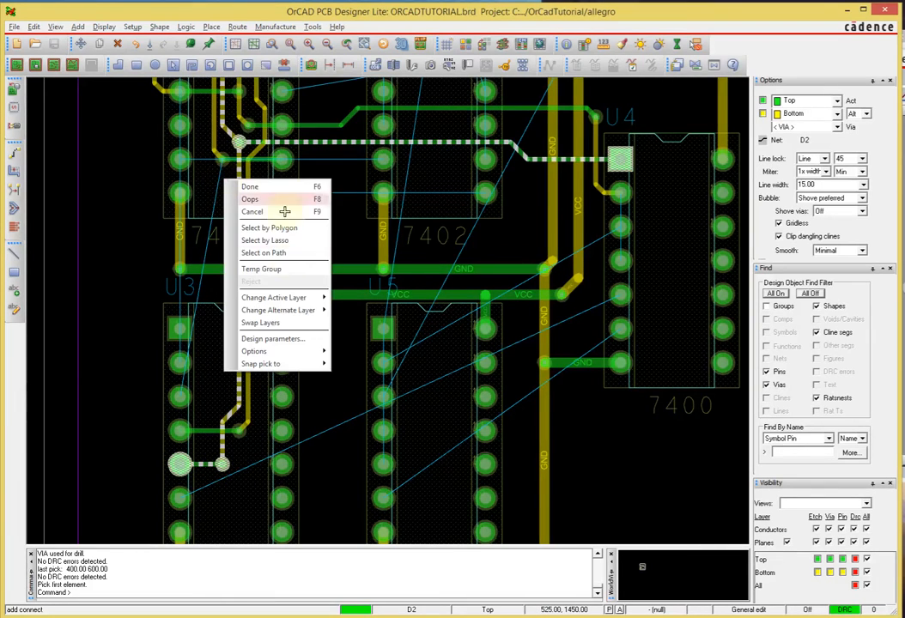
pyautogui.click(249, 186)
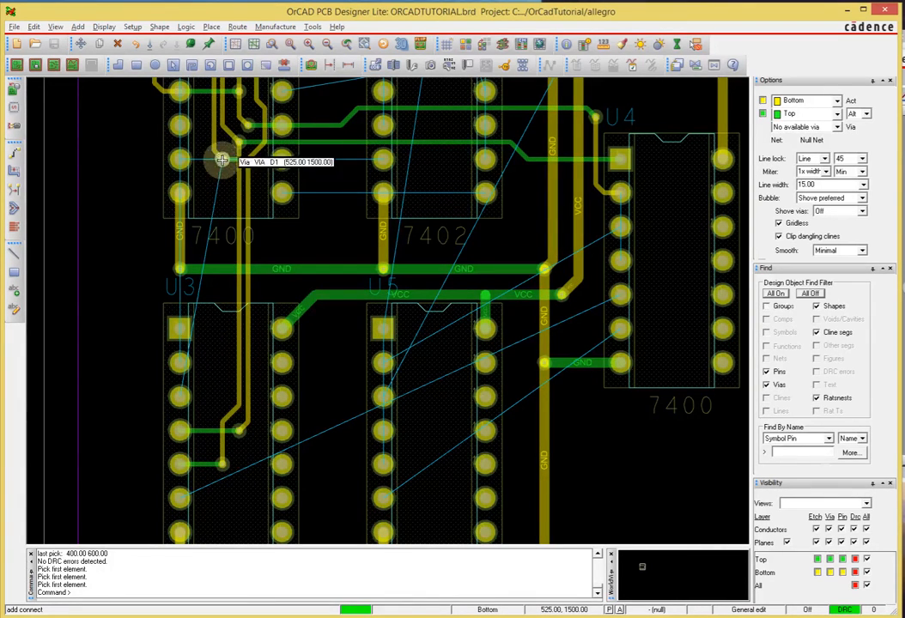
pyautogui.click(220, 157)
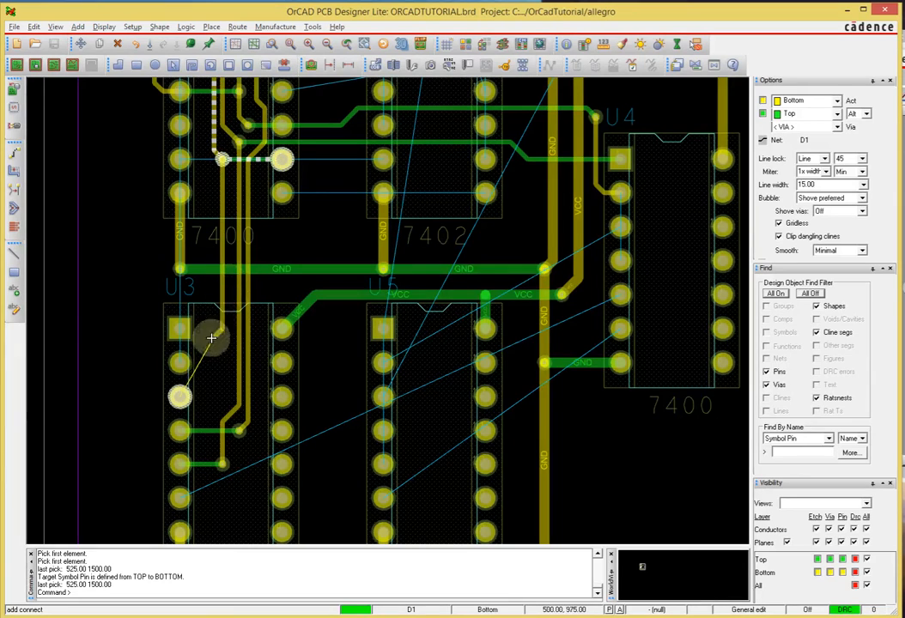
pyautogui.doubleClick(215, 397)
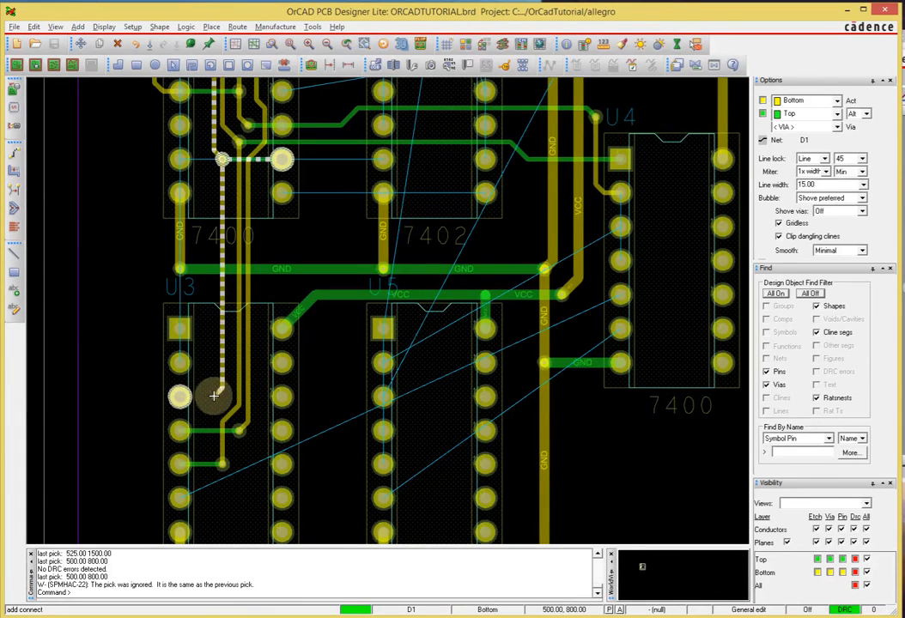
pyautogui.click(213, 396)
pyautogui.scroll(2, 213, 396)
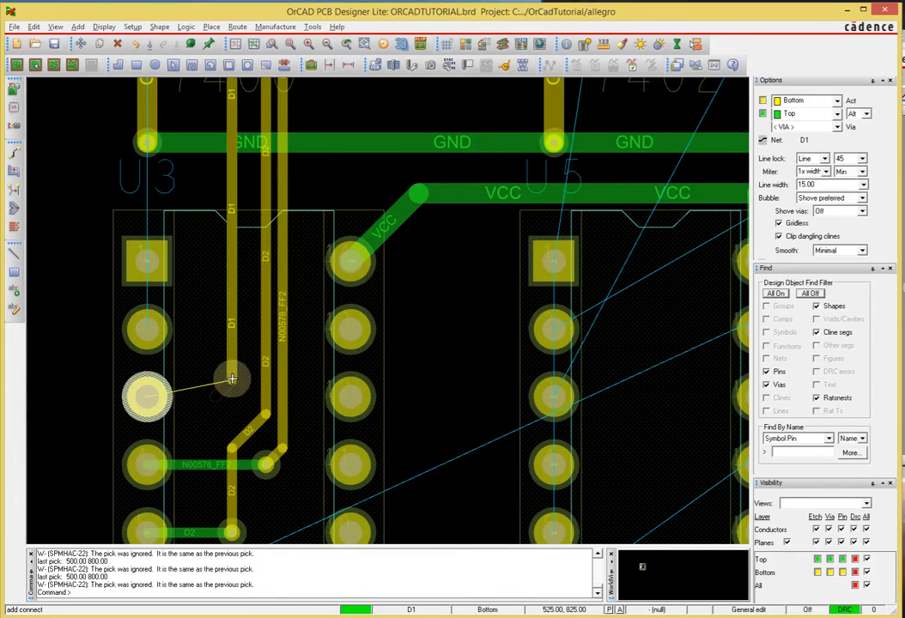
pyautogui.rightClick(232, 378)
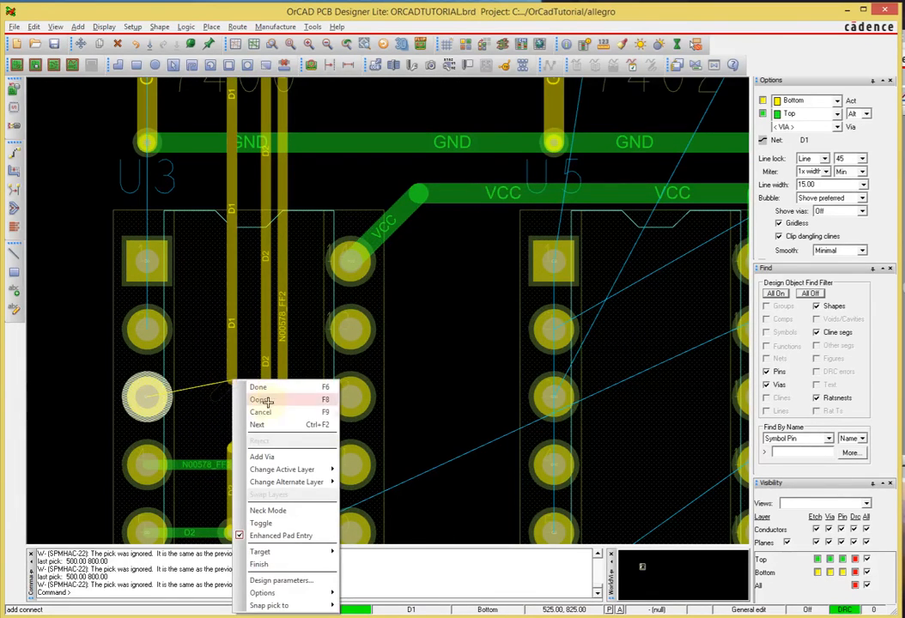
pyautogui.click(257, 399)
# Run D1 on Bottom down to a new via beside U3 pin 3, and connect on Top to that pin
pyautogui.click(232, 381)
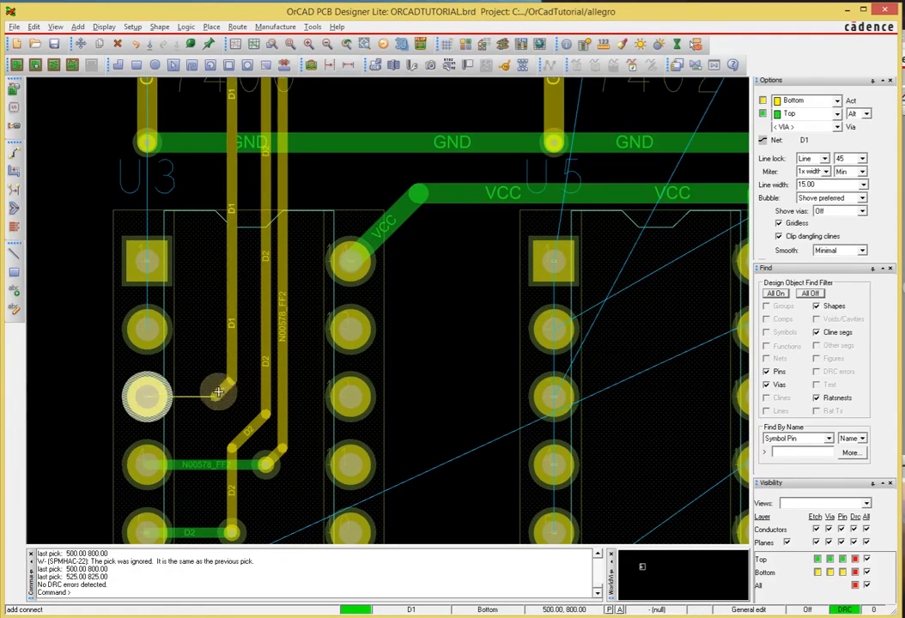
pyautogui.doubleClick(216, 395)
pyautogui.click(148, 395)
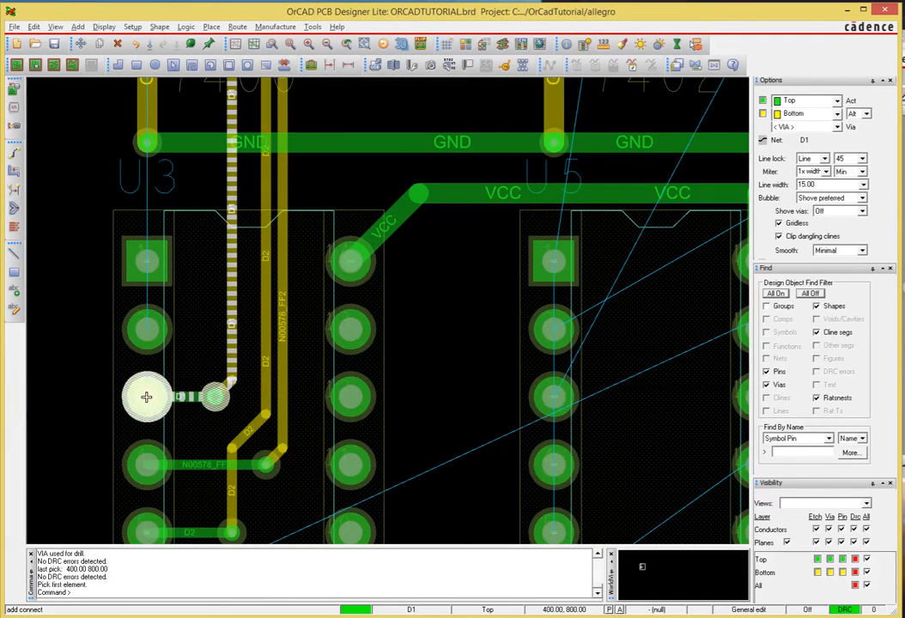
# Examine the D0 ratsnest between U1 pin 1 and U3 pin 1 and the free space along it
pyautogui.scroll(-2, 226, 299)
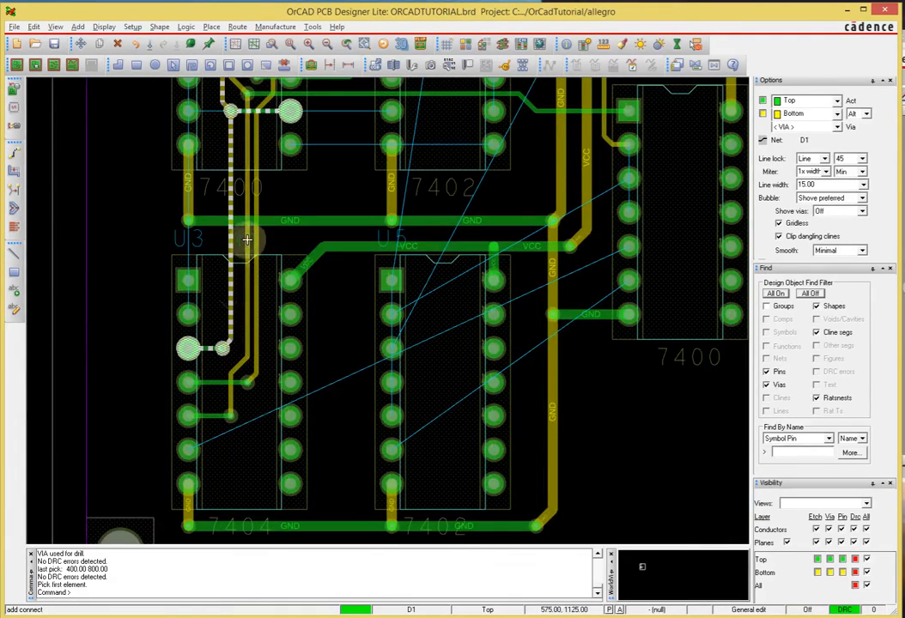
pyautogui.moveTo(252, 215); pyautogui.dragTo(246, 242, button='middle')
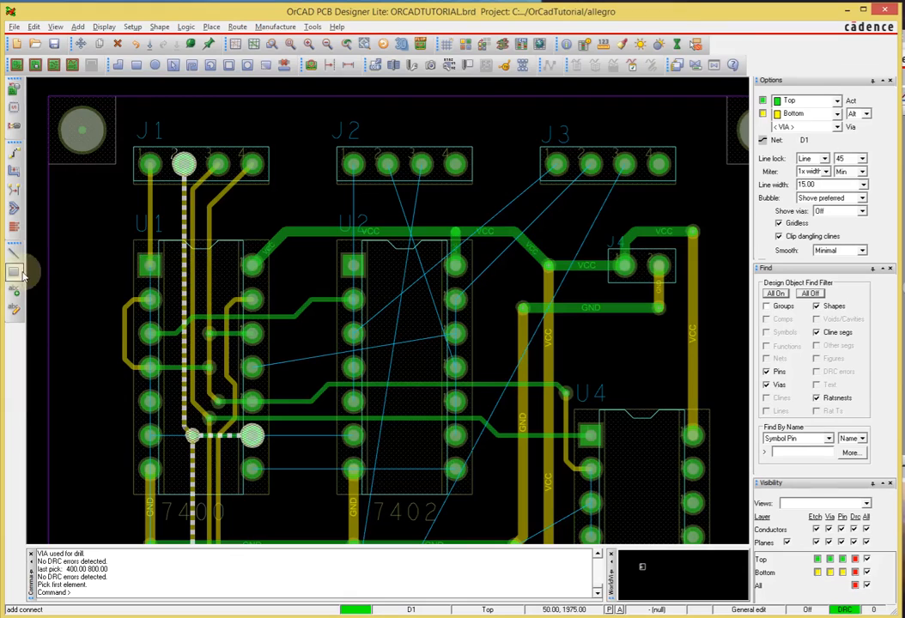
pyautogui.moveTo(91, 372); pyautogui.dragTo(91, 378, button='middle')
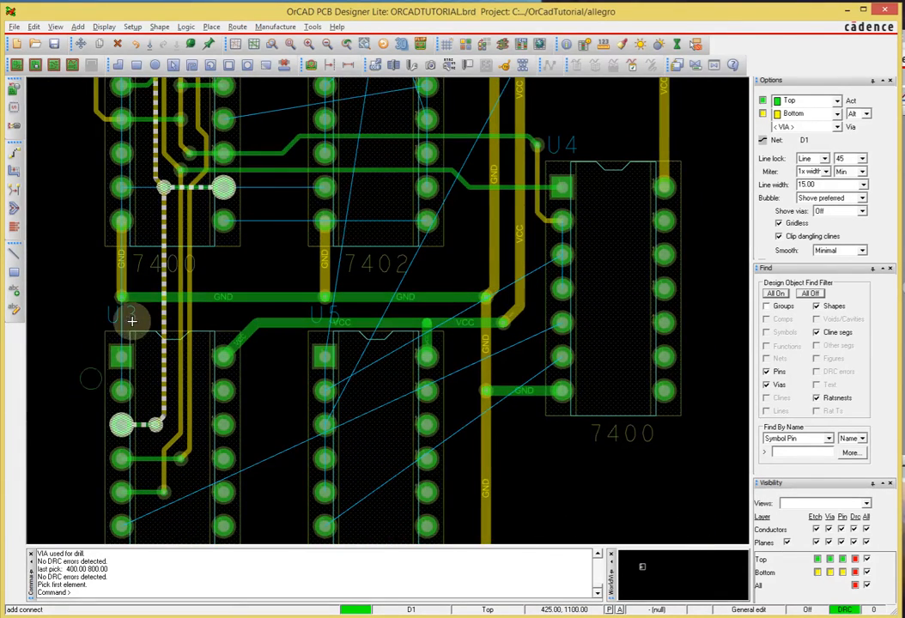
pyautogui.scroll(3, 103, 356)
pyautogui.scroll(-2, 198, 356)
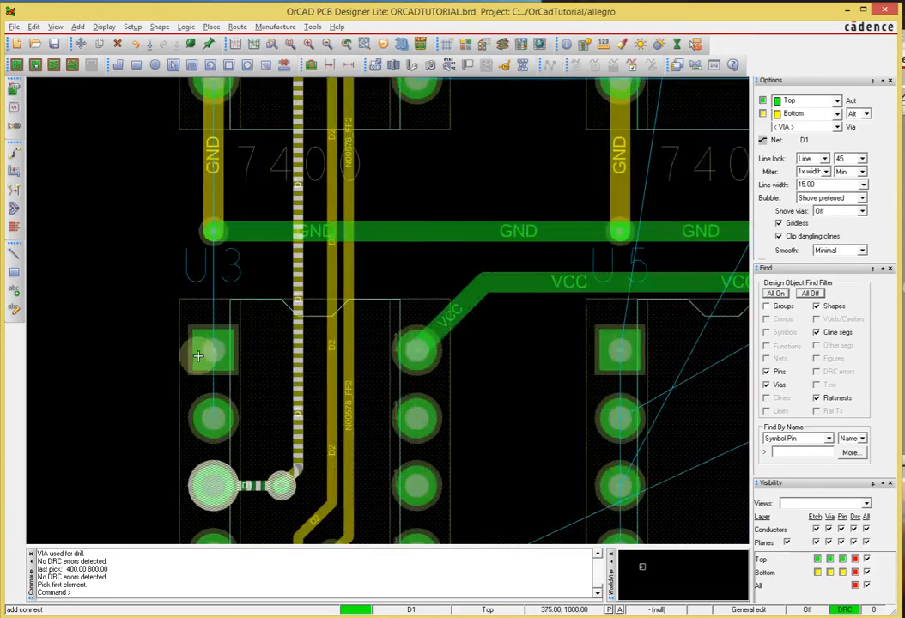
pyautogui.scroll(-3, 198, 356)
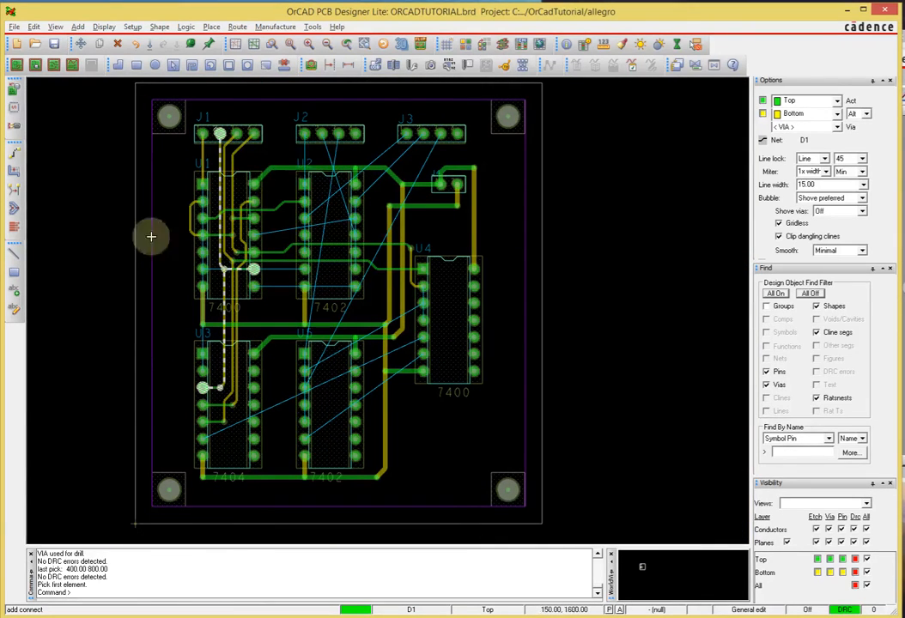
pyautogui.scroll(2, 258, 155)
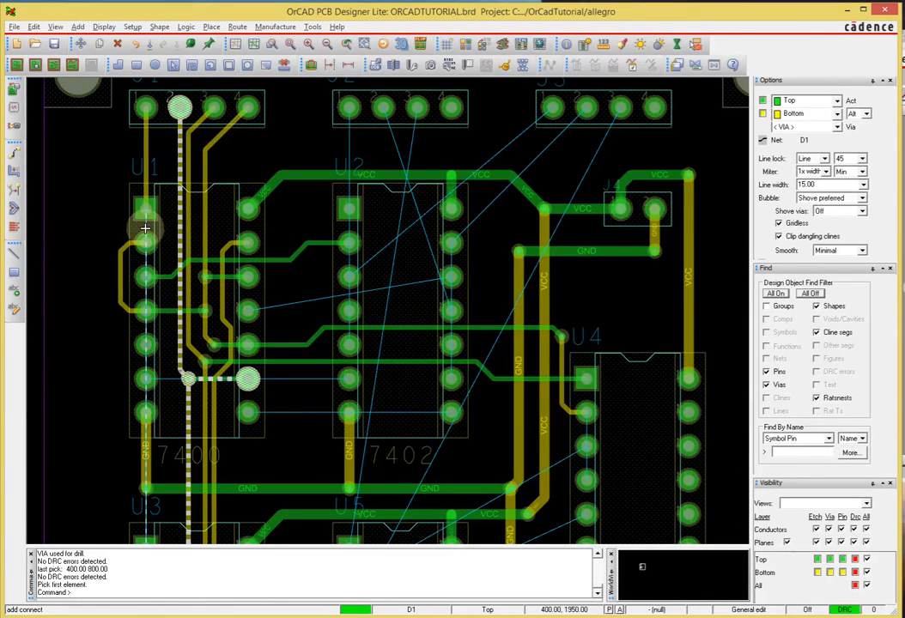
pyautogui.moveTo(95, 234); pyautogui.dragTo(139, 220, button='middle')
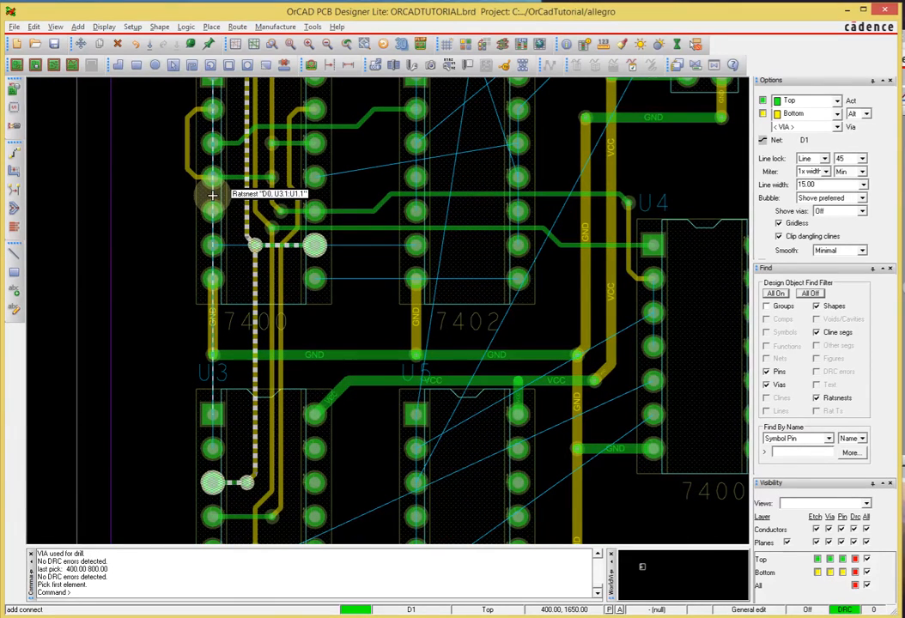
pyautogui.scroll(1, 172, 183)
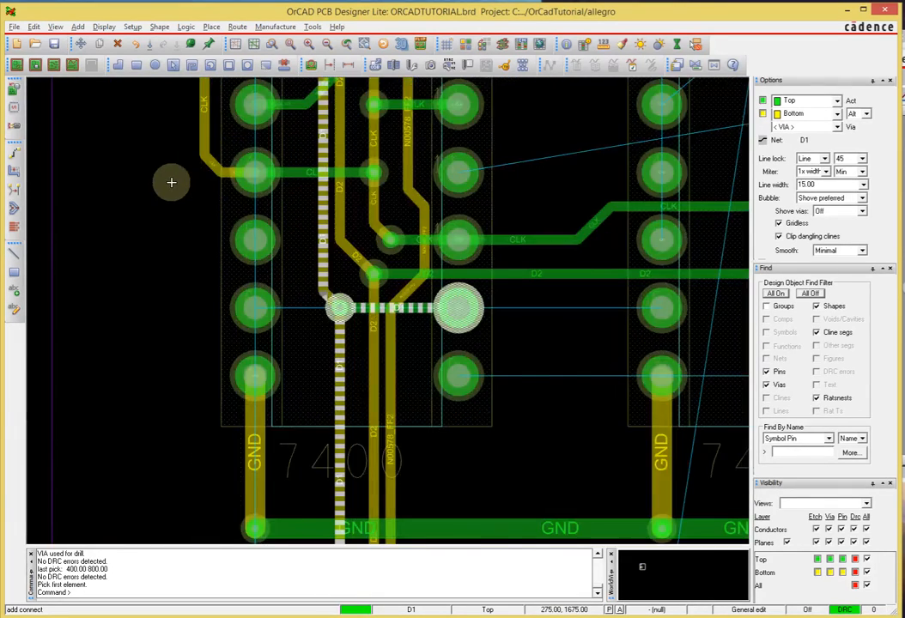
pyautogui.scroll(-1, 172, 182)
pyautogui.moveTo(171, 184); pyautogui.dragTo(172, 184, button='middle')
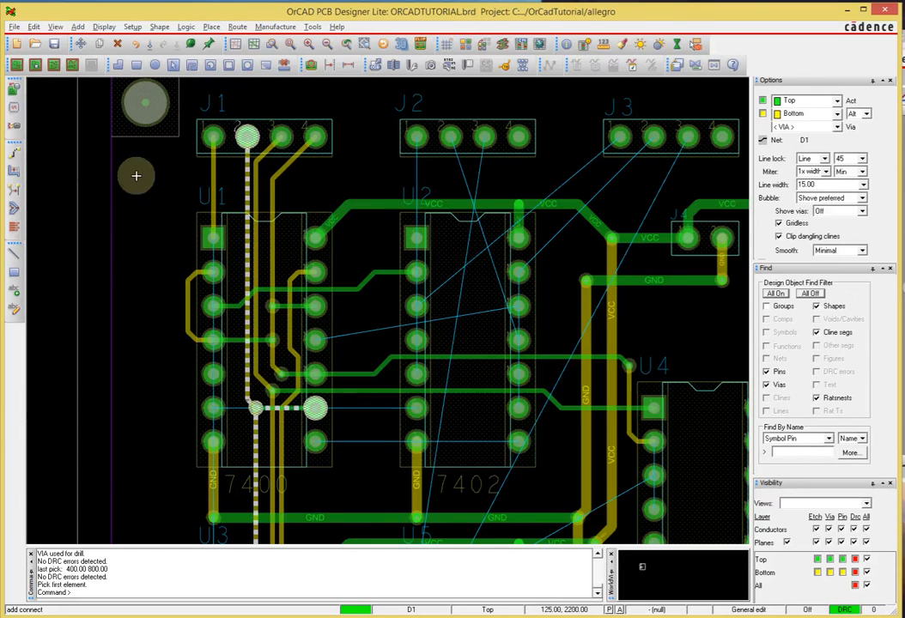
# Route D0 from U1 pin 1 through a via at 275, 1950, down Bottom to a via at 300, 1000, and on Top to U3 pin 1
pyautogui.click(207, 239)
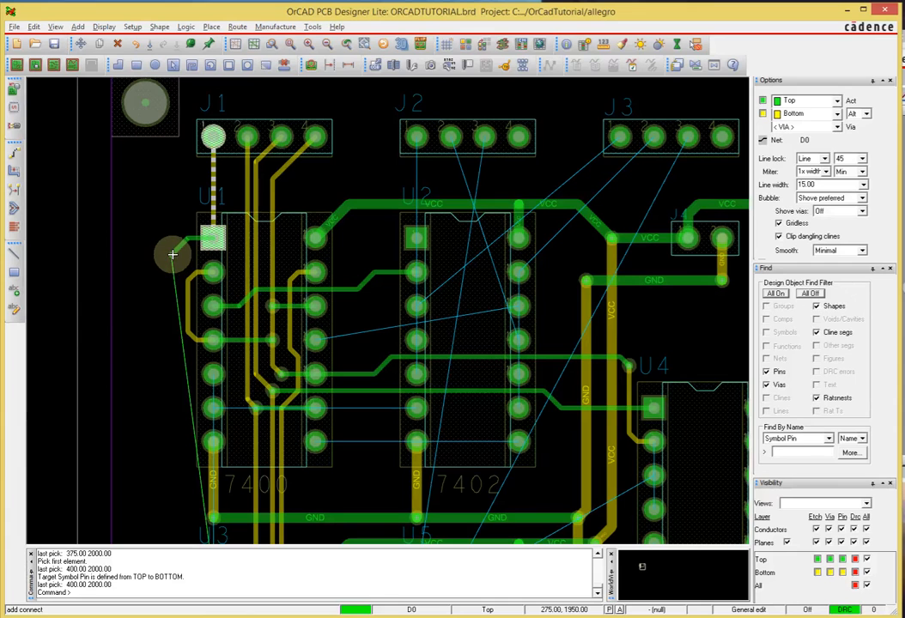
pyautogui.doubleClick(172, 255)
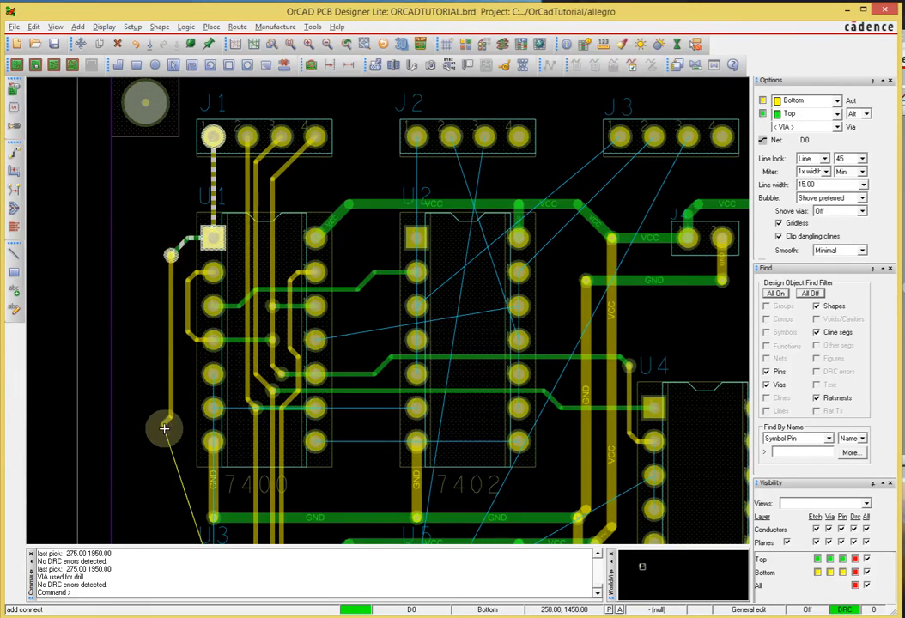
pyautogui.scroll(-2, 164, 429)
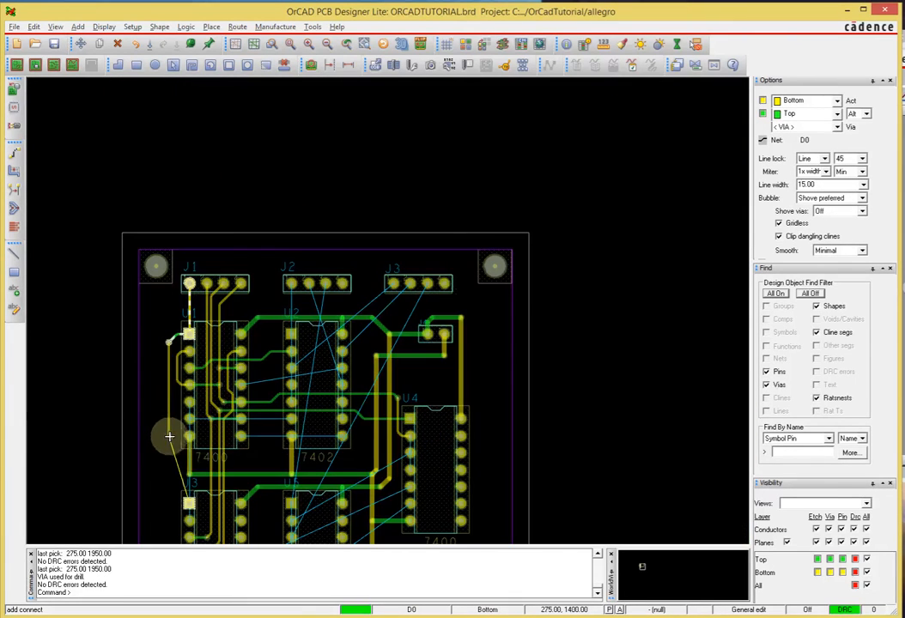
pyautogui.scroll(3, 170, 504)
pyautogui.doubleClick(181, 507)
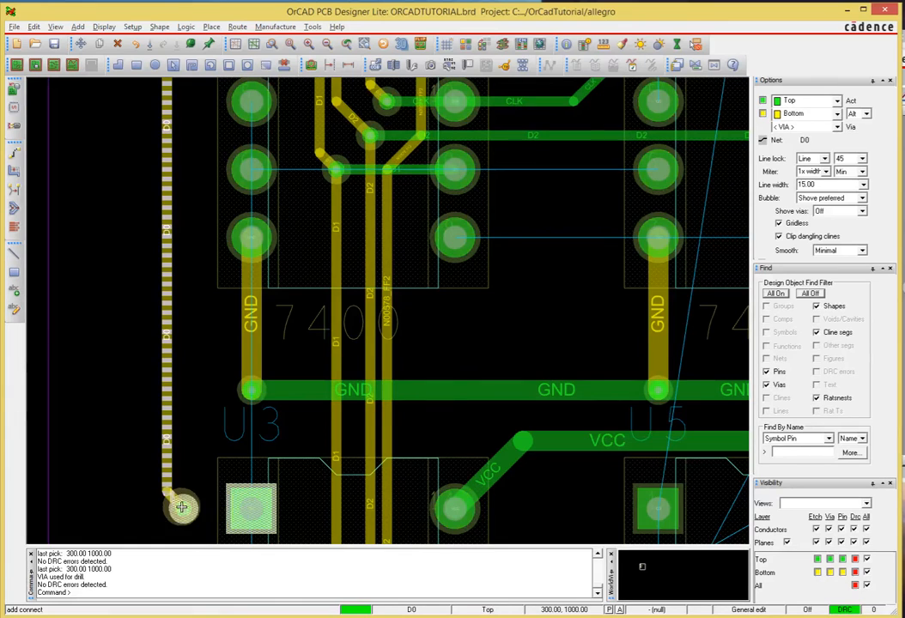
pyautogui.click(250, 509)
# Route N00578_FF1 from U1 pin 5 through a via at 225, 1600, down Bottom to a via beside U3 pin 2, and on Top to that pin
pyautogui.scroll(-2, 247, 378)
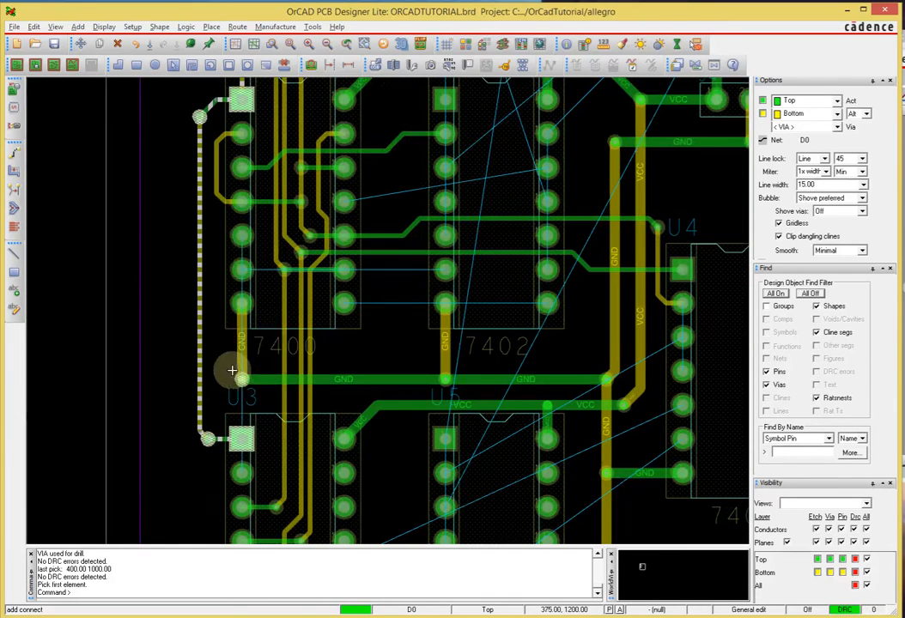
pyautogui.click(240, 234)
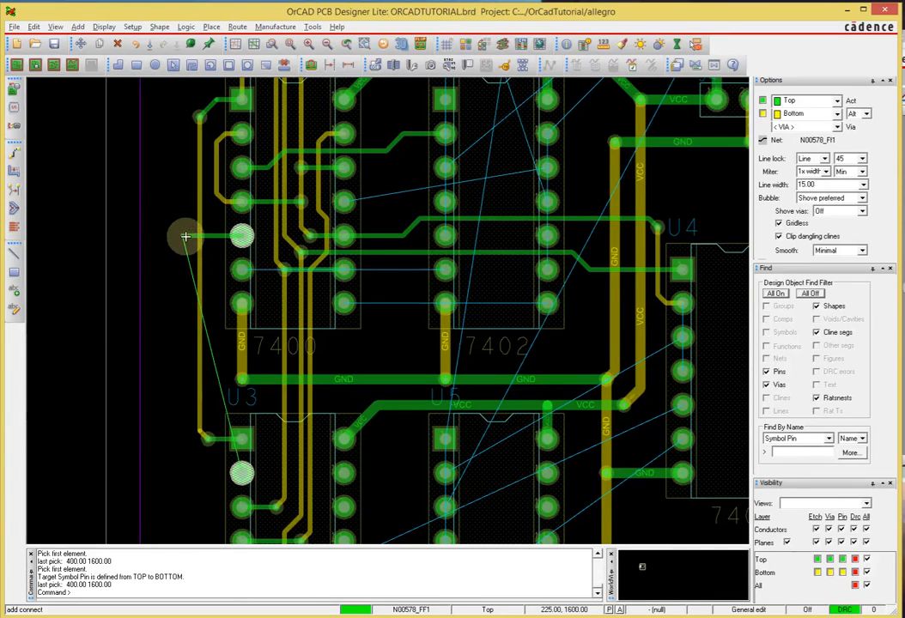
pyautogui.doubleClick(185, 236)
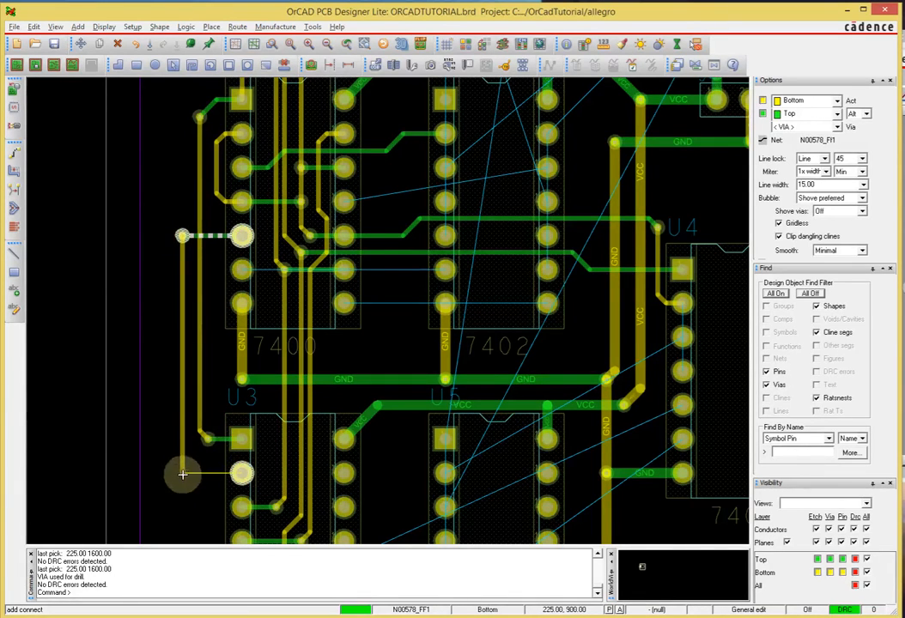
pyautogui.click(241, 474)
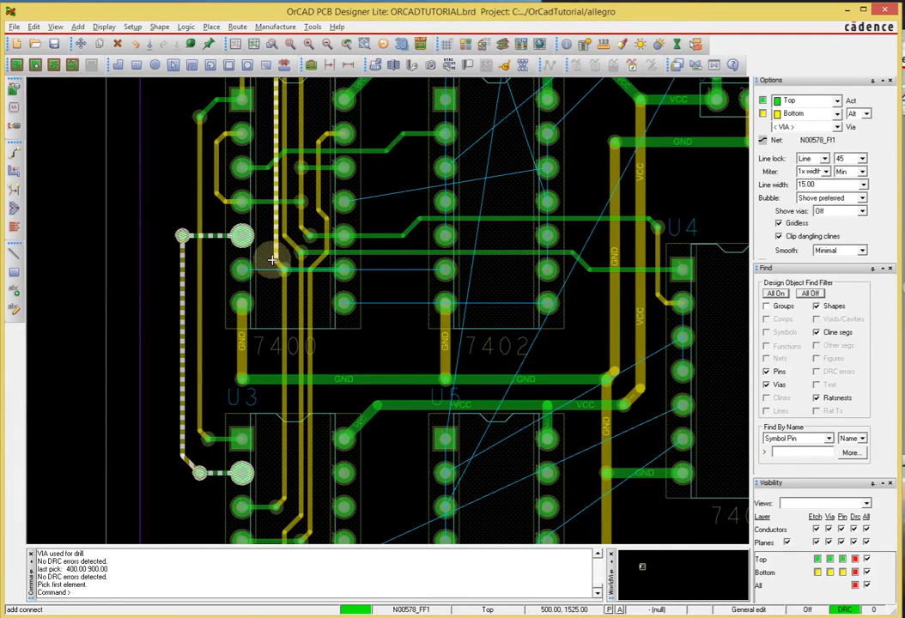
# Route N00454_FF1 on Top from U1 pin 6, passing between U1 pins 8 and 9, to U2 pin 6
pyautogui.scroll(2, 258, 257)
pyautogui.scroll(-4, 279, 250)
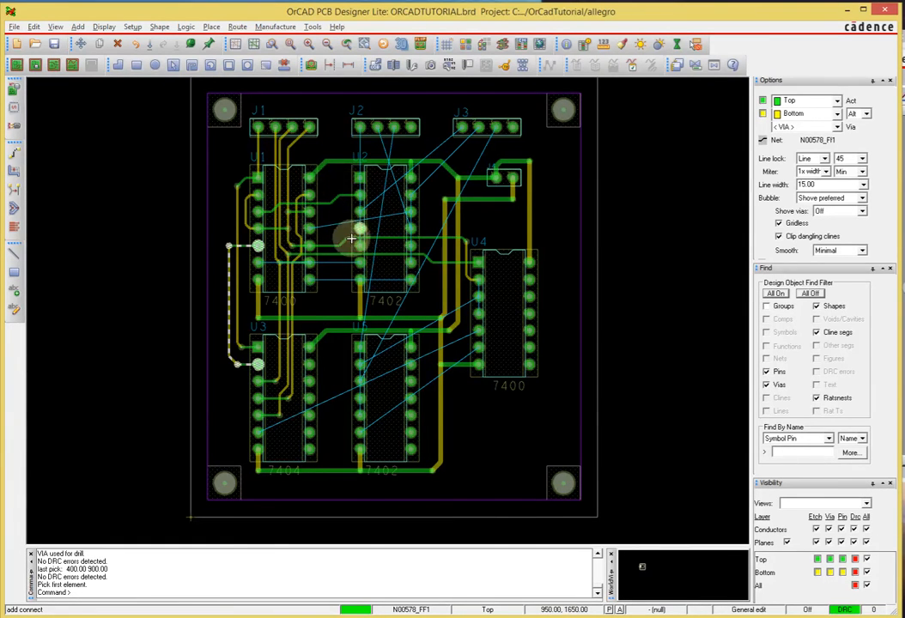
pyautogui.scroll(2, 335, 232)
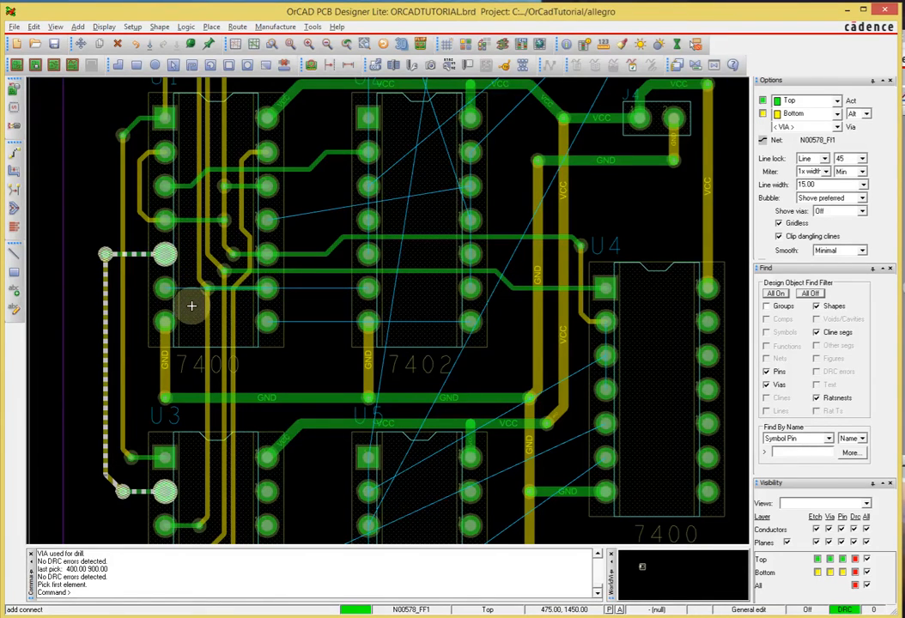
pyautogui.click(165, 289)
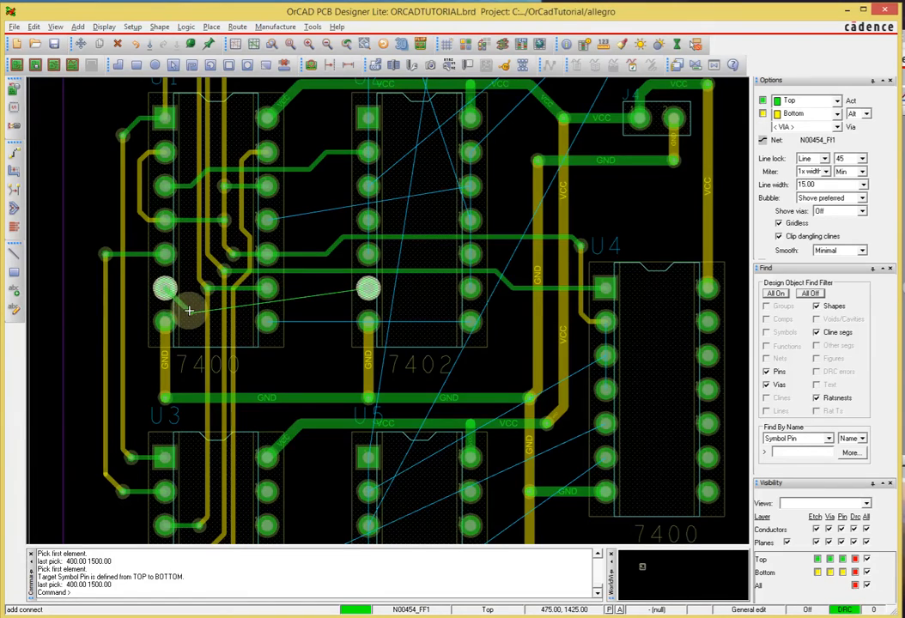
pyautogui.click(190, 310)
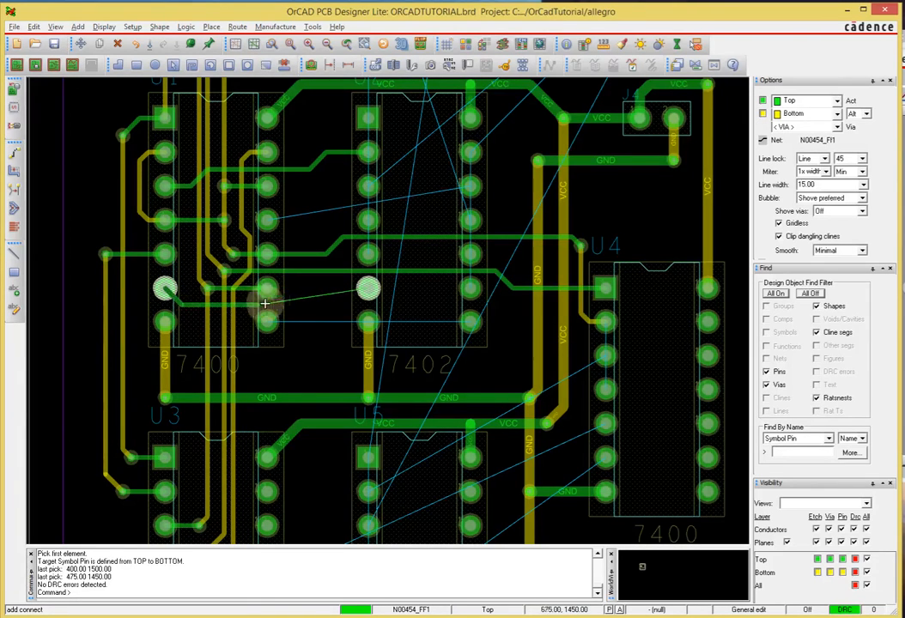
pyautogui.click(325, 290)
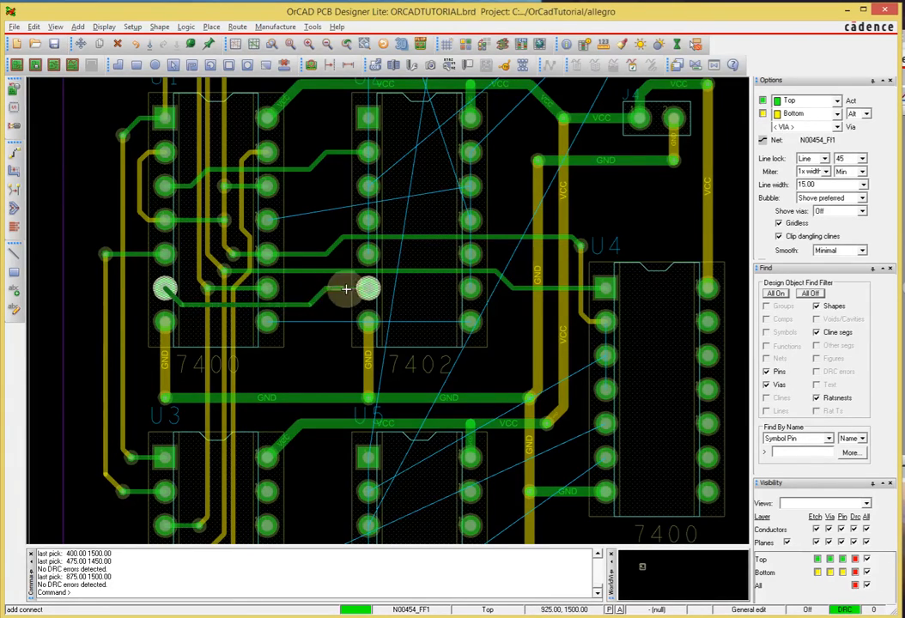
pyautogui.click(368, 290)
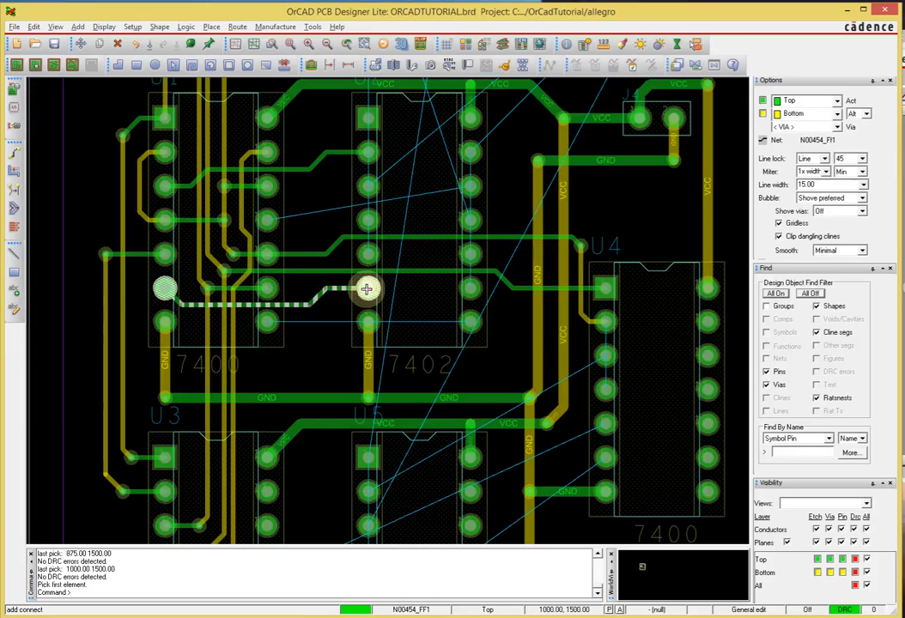
# Route N00454_FF2 on Top from U1 pin 11, passing between U2 pins 3 and 4, to U2 pin 12
pyautogui.click(270, 220)
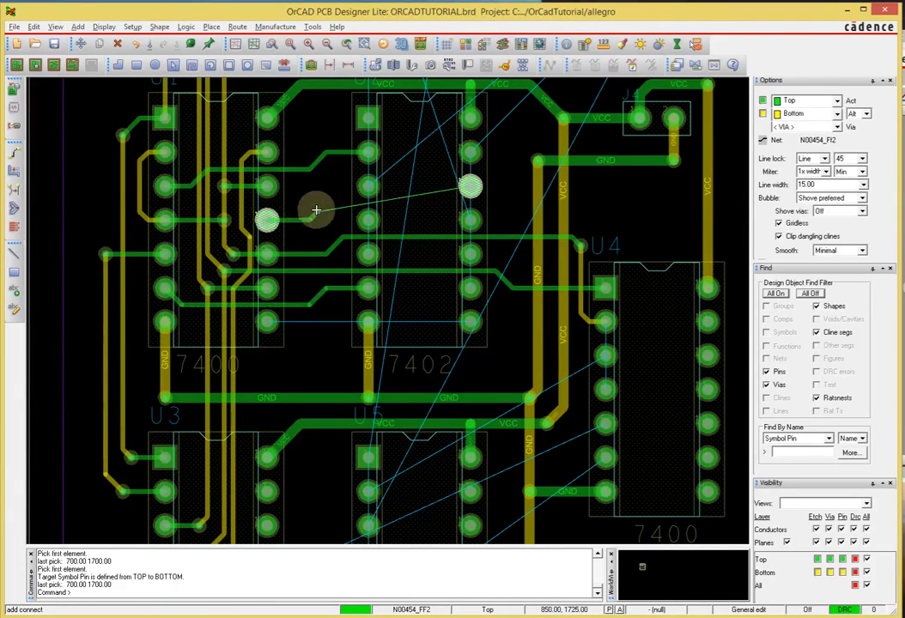
pyautogui.click(317, 207)
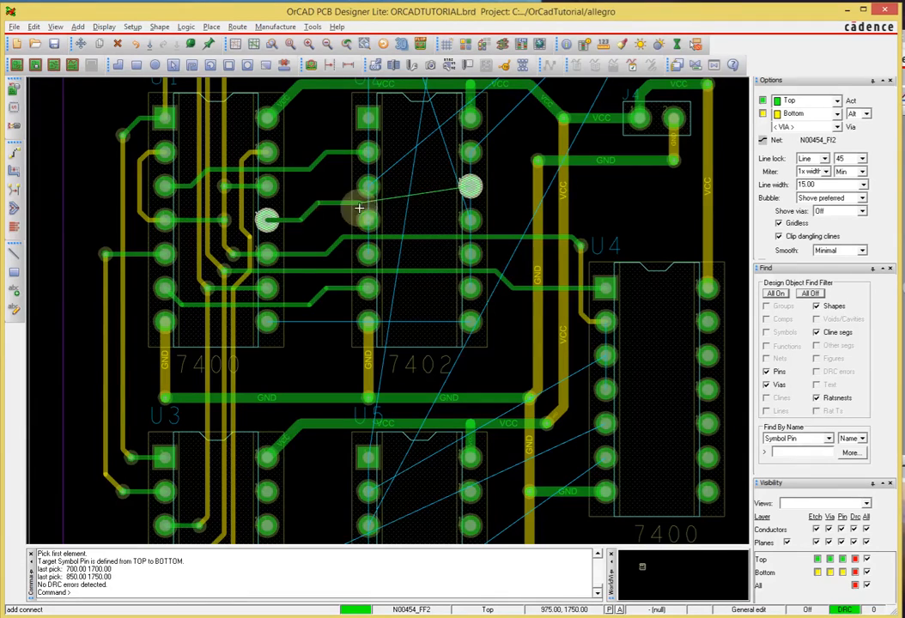
pyautogui.click(438, 202)
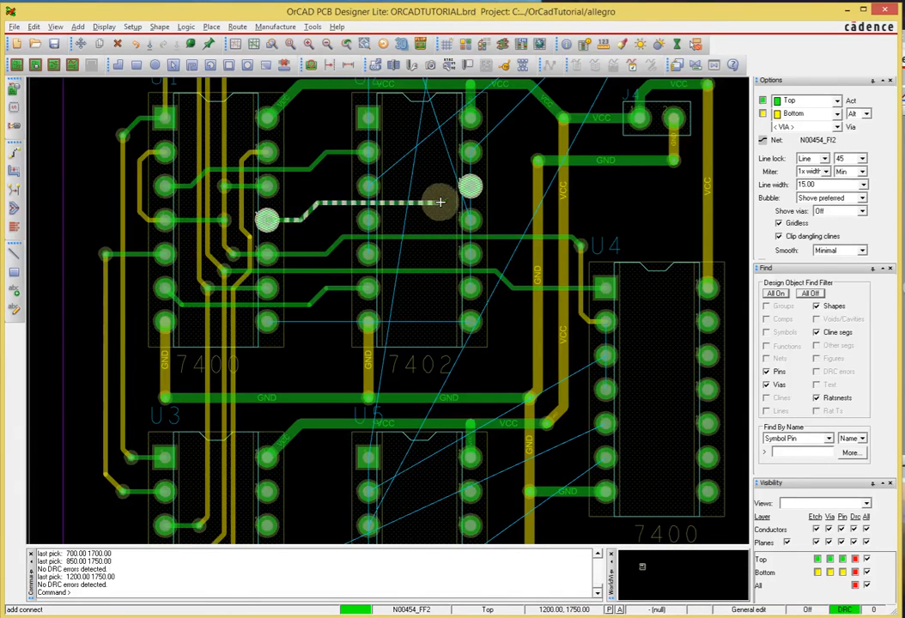
pyautogui.click(469, 188)
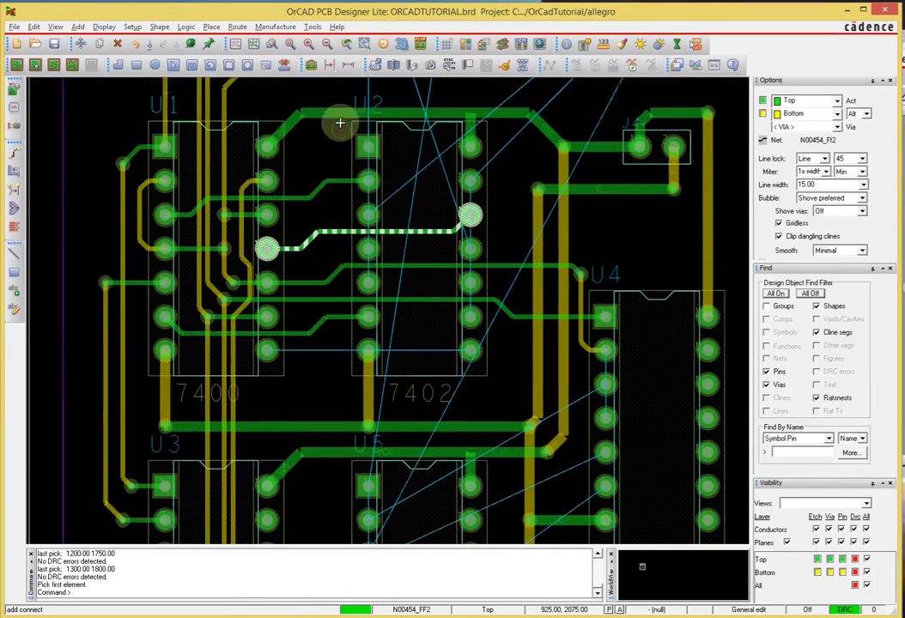
# Make Bottom the active routing layer and route Q0 straight from J2 pin 1 to U2 pin 1
pyautogui.scroll(3, 340, 123)
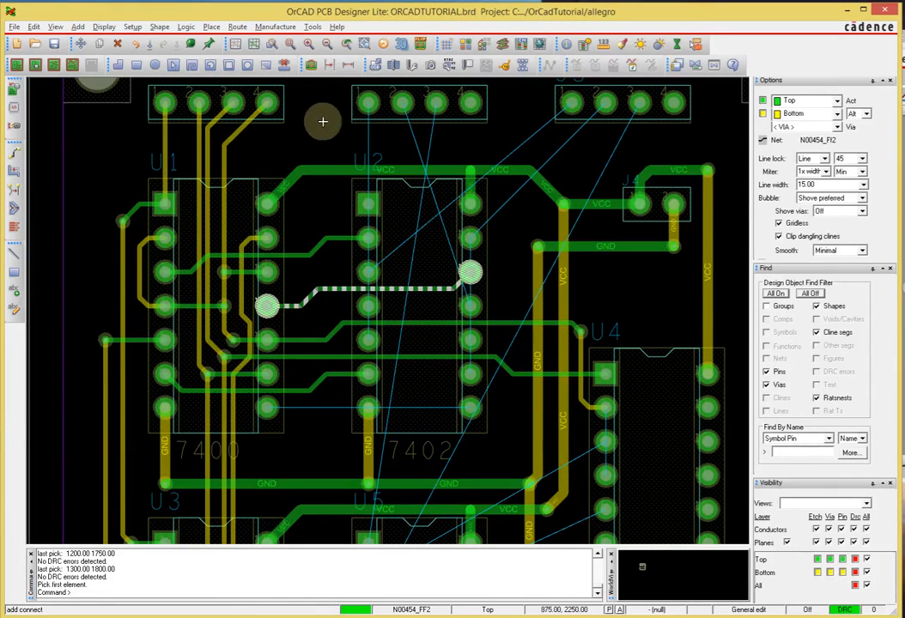
pyautogui.rightClick(323, 122)
pyautogui.click(397, 265)
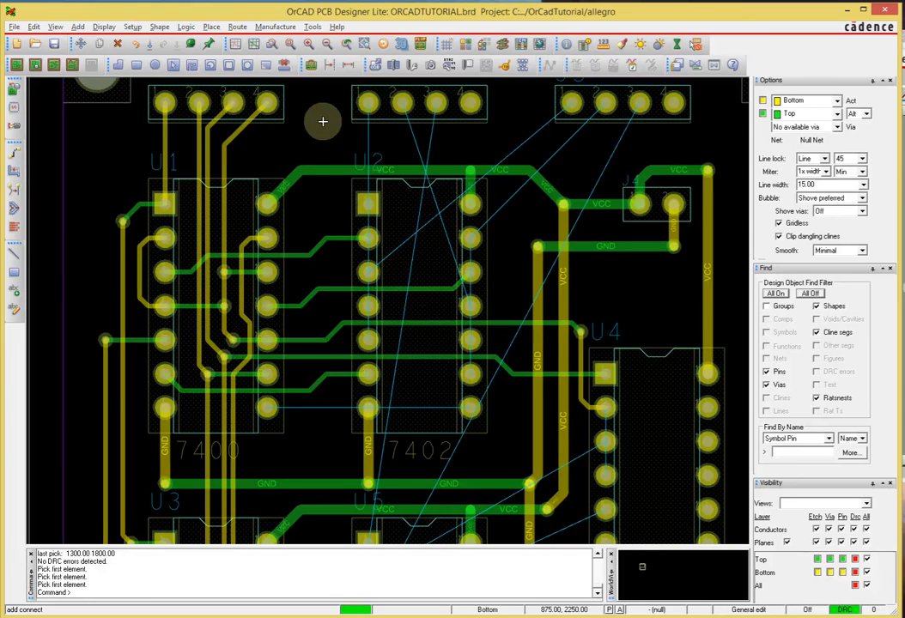
pyautogui.click(368, 103)
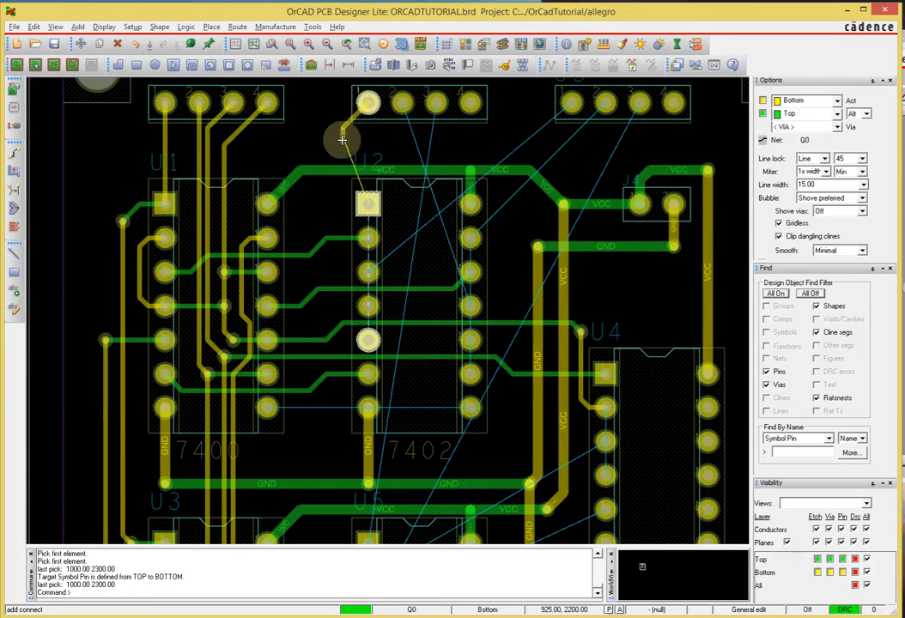
pyautogui.click(368, 204)
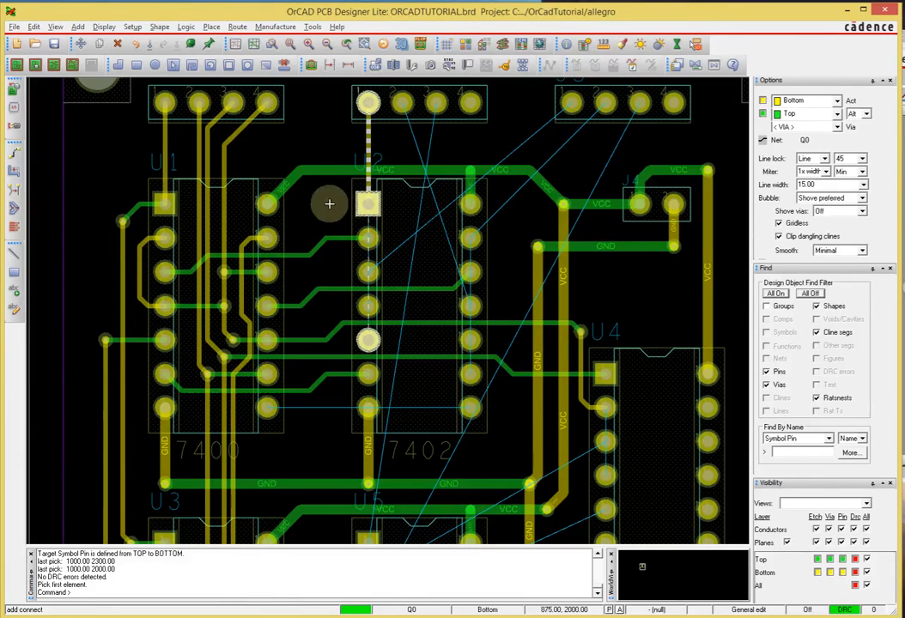
# Extend Q0 on Top from U2 pin 1 to a new via at 900, 1975, and run it down on Bottom to U2 pin 5
pyautogui.rightClick(329, 203)
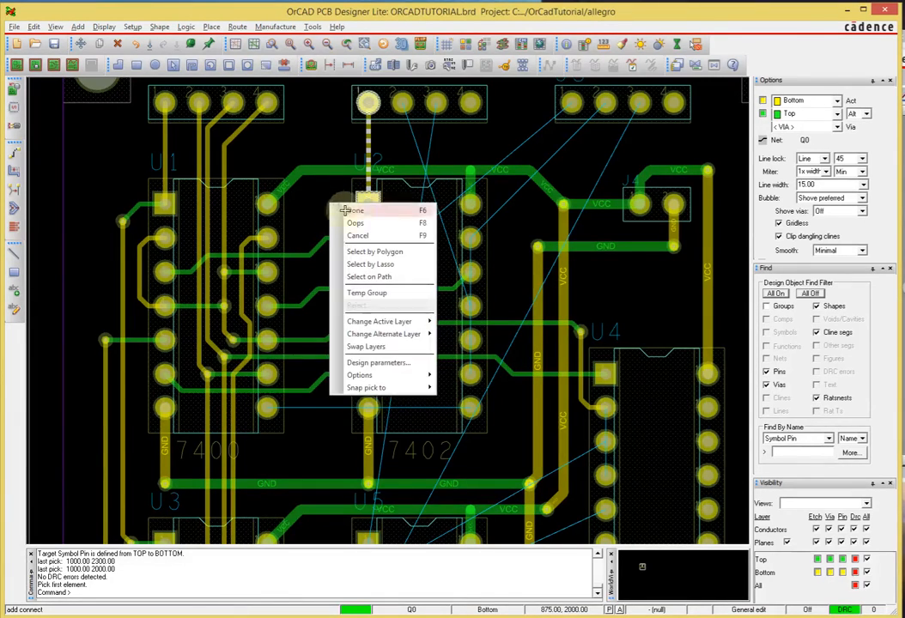
pyautogui.click(398, 347)
pyautogui.click(367, 197)
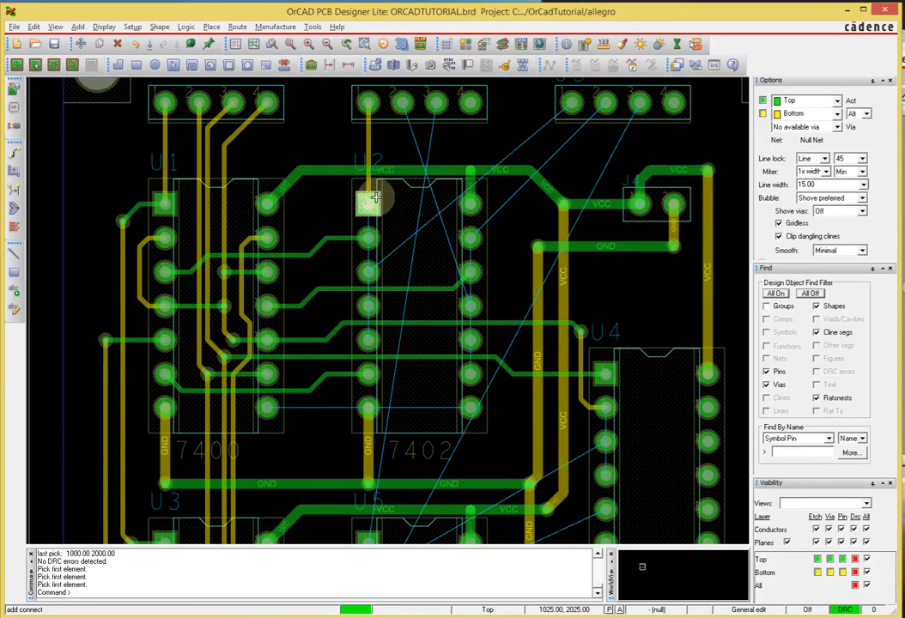
pyautogui.doubleClick(335, 212)
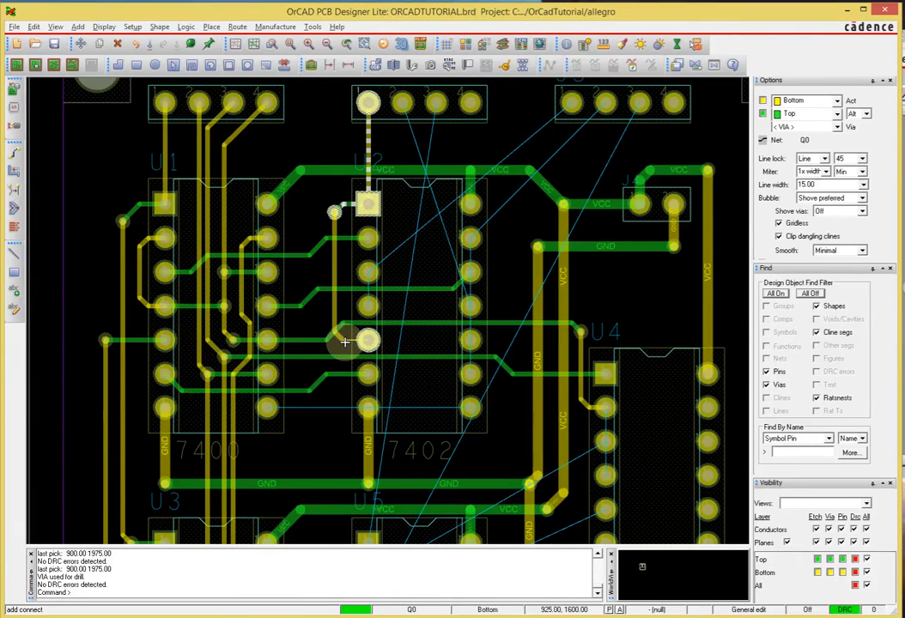
pyautogui.click(344, 342)
pyautogui.click(365, 342)
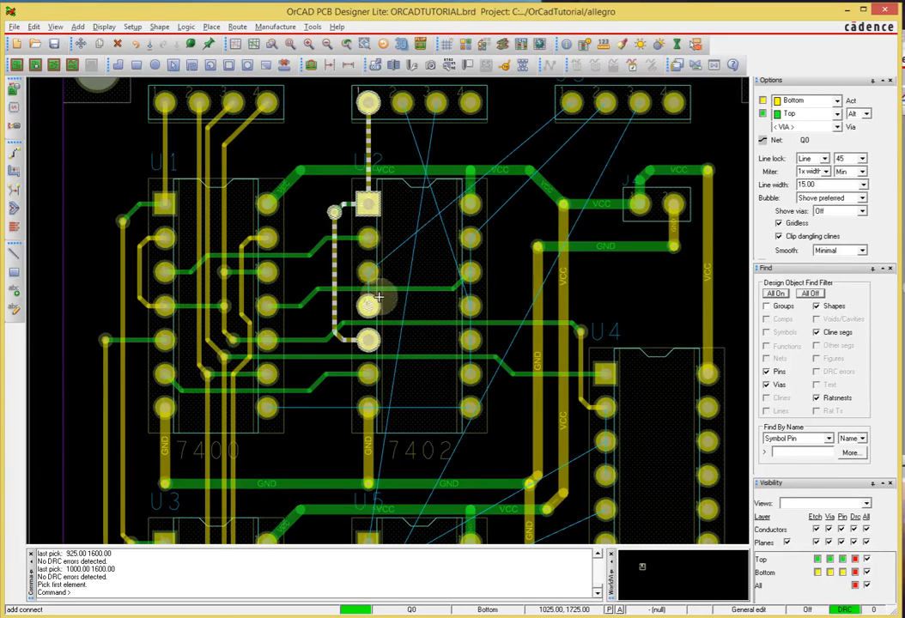
# Connect the Qn0 net on Bottom between U2 pin 3 and U2 pin 4
pyautogui.scroll(2, 368, 271)
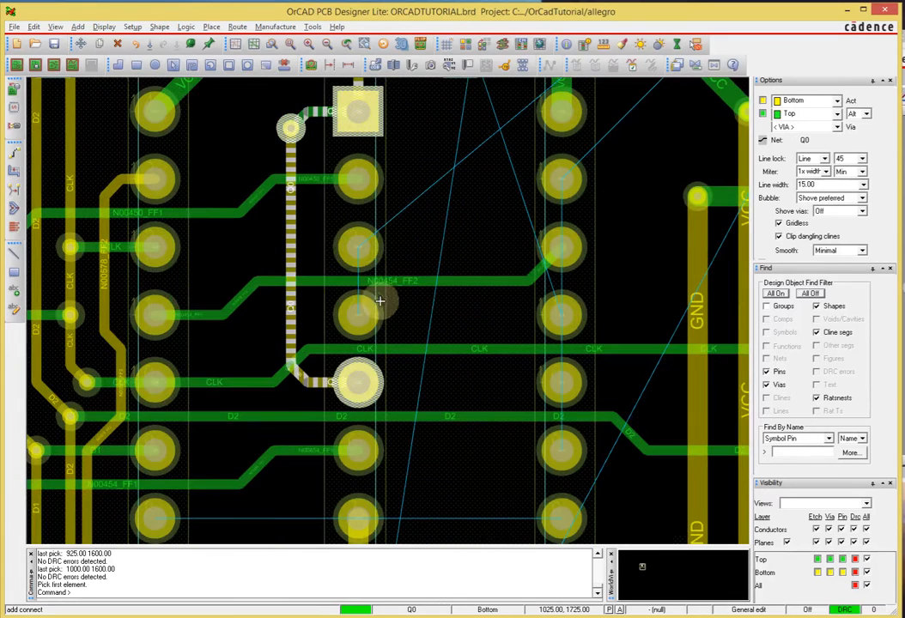
pyautogui.click(360, 246)
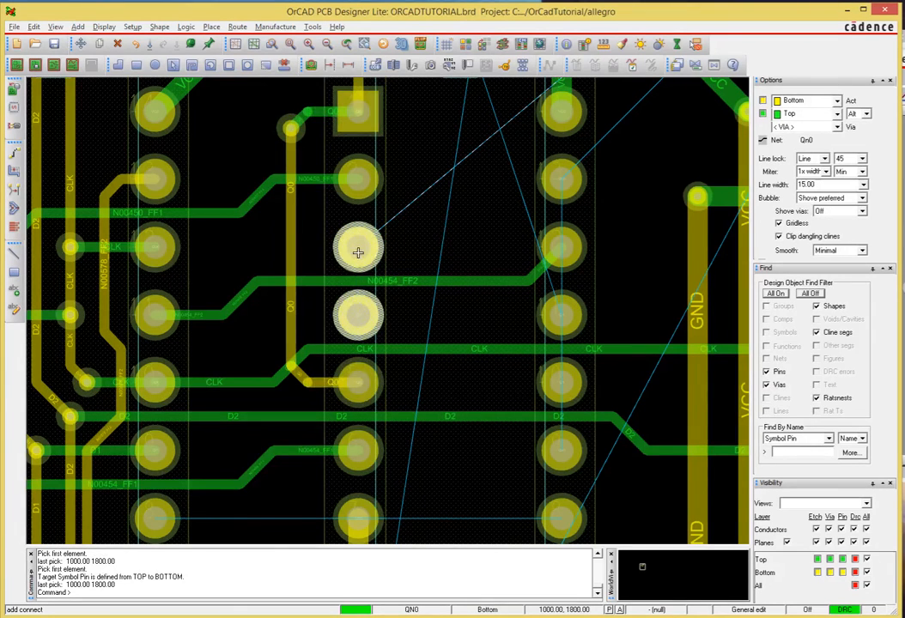
pyautogui.click(355, 313)
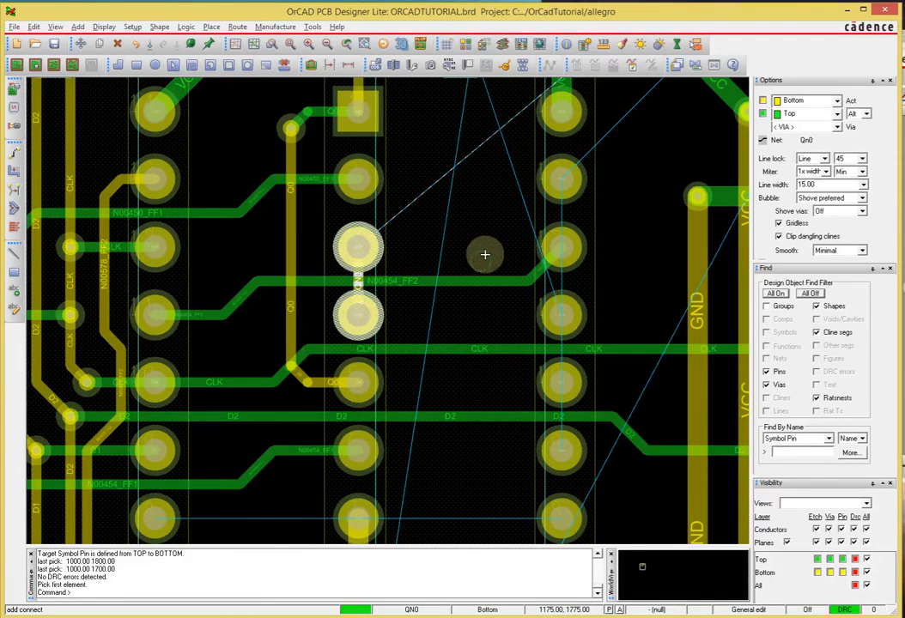
# Route Q1 on Bottom from J2 pin 2 to a via inside U2 at 1100, 1700, and connect on Top to U2 pin 11
pyautogui.moveTo(485, 254)
pyautogui.mouseDown(button='middle')
pyautogui.moveTo(477, 289)
pyautogui.moveTo(481, 253)
pyautogui.moveTo(481, 266)
pyautogui.mouseUp(button='middle')
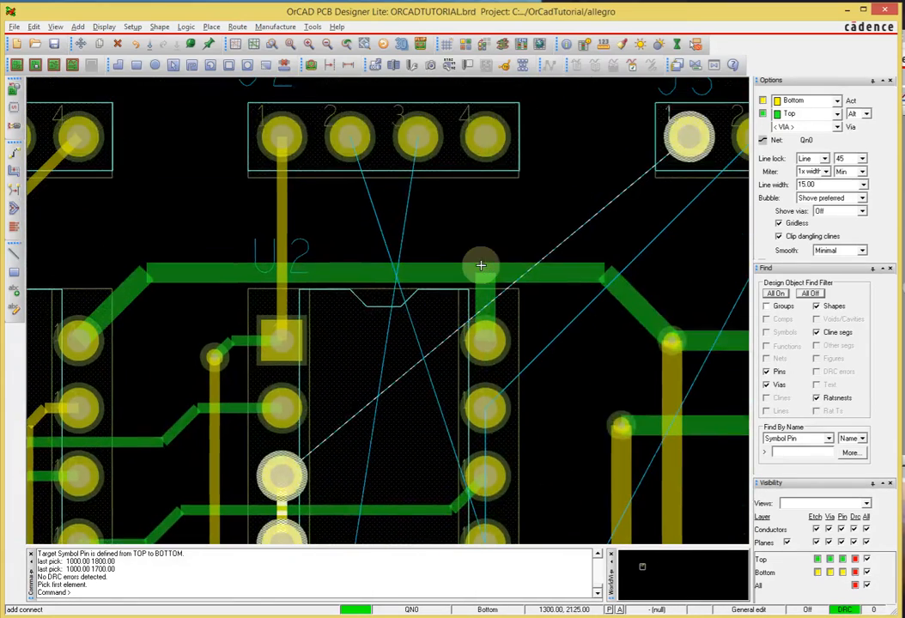
pyautogui.click(357, 138)
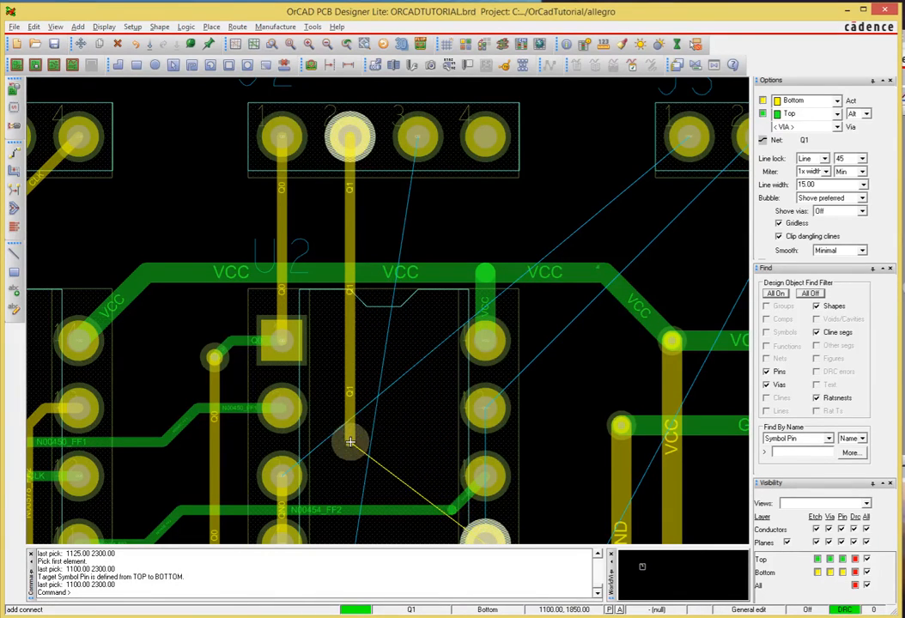
pyautogui.moveTo(355, 446); pyautogui.dragTo(355, 323, button='middle')
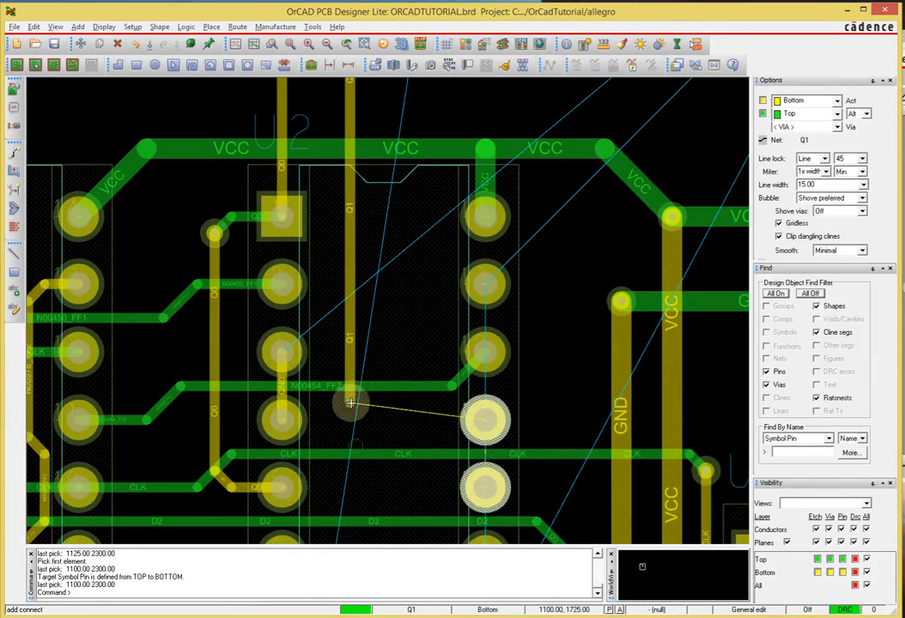
pyautogui.doubleClick(349, 420)
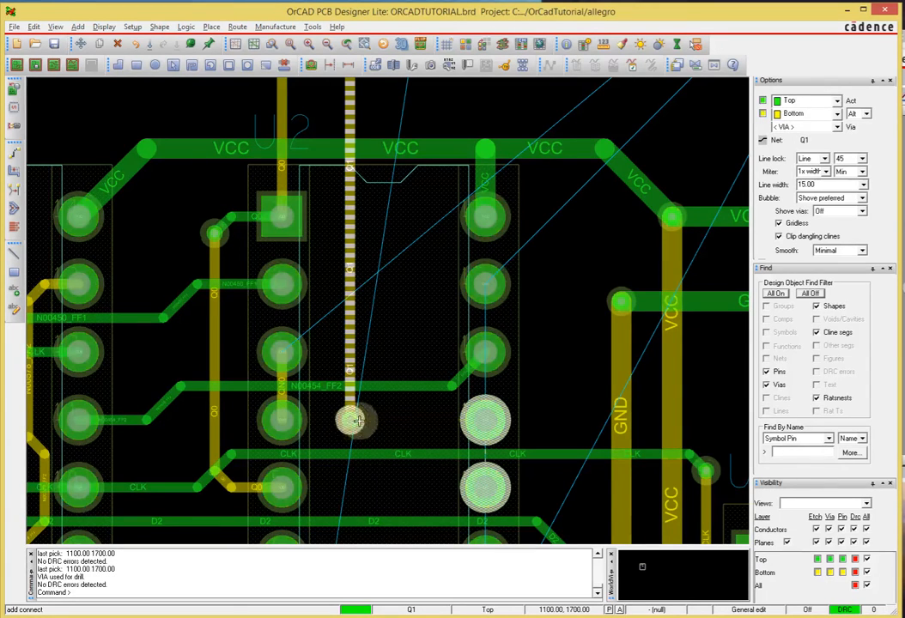
pyautogui.click(487, 419)
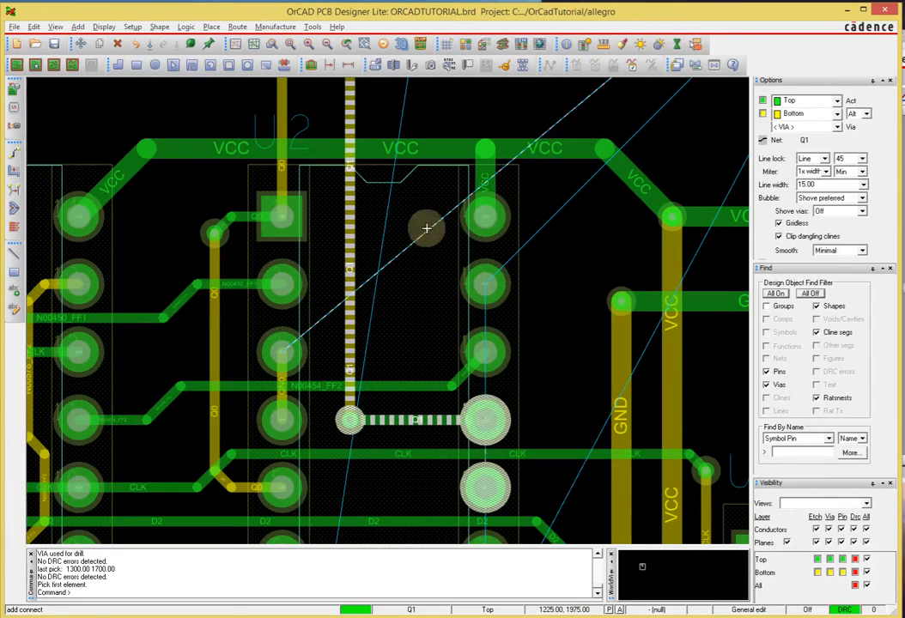
pyautogui.moveTo(454, 118); pyautogui.dragTo(437, 231, button='middle')
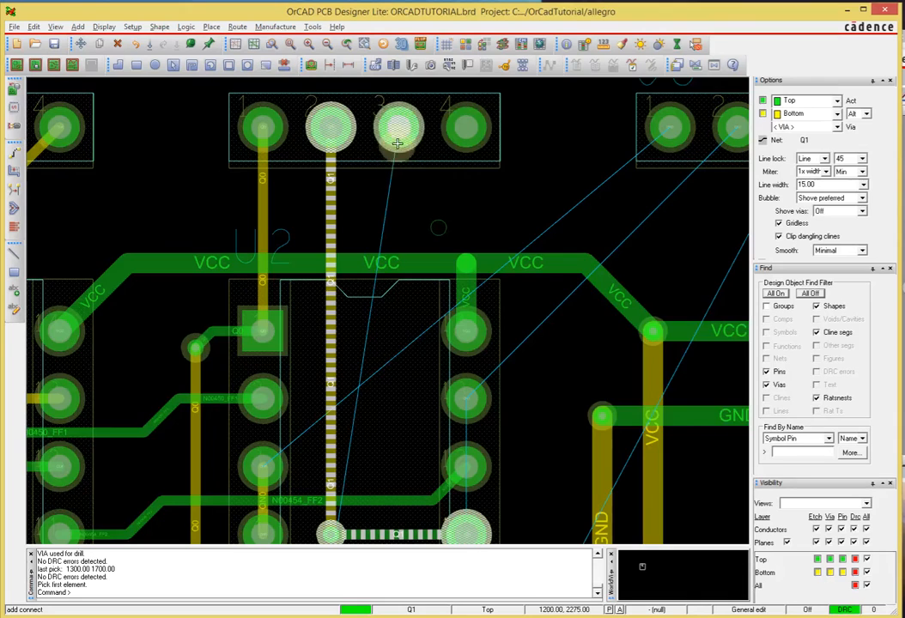
# Make Bottom the active layer and route Q2 from J2 pin 3 through U2, with bends at 1150, 2150 and 1100, 1625, to U5 pin 1
pyautogui.scroll(-2, 388, 211)
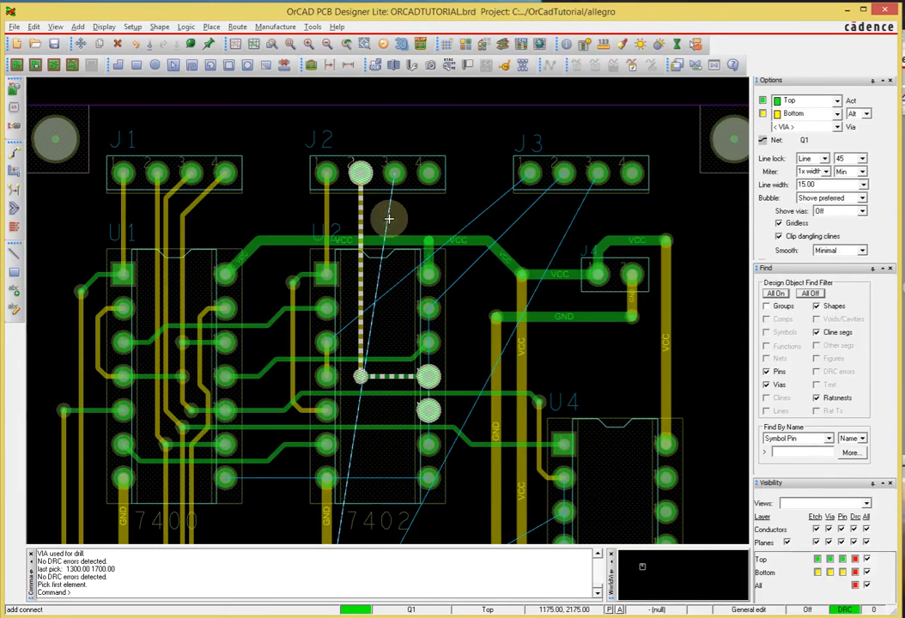
pyautogui.scroll(-2, 413, 363)
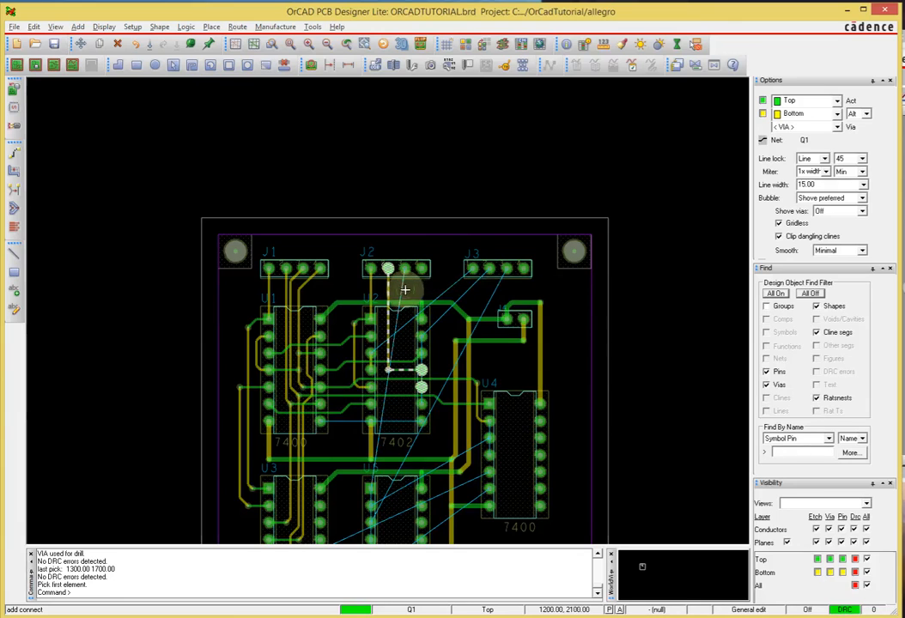
pyautogui.scroll(2, 405, 289)
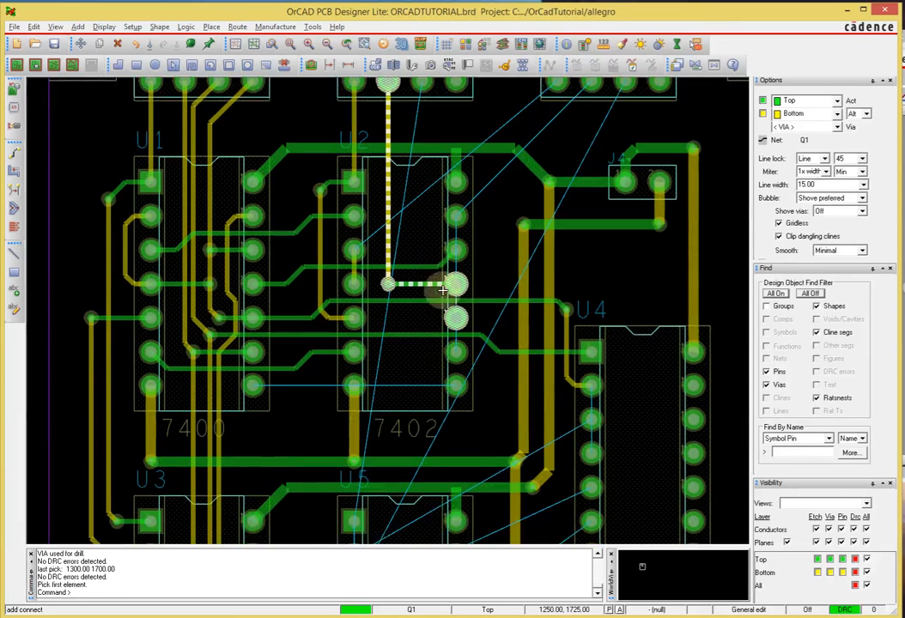
pyautogui.moveTo(442, 291); pyautogui.dragTo(440, 294, button='middle')
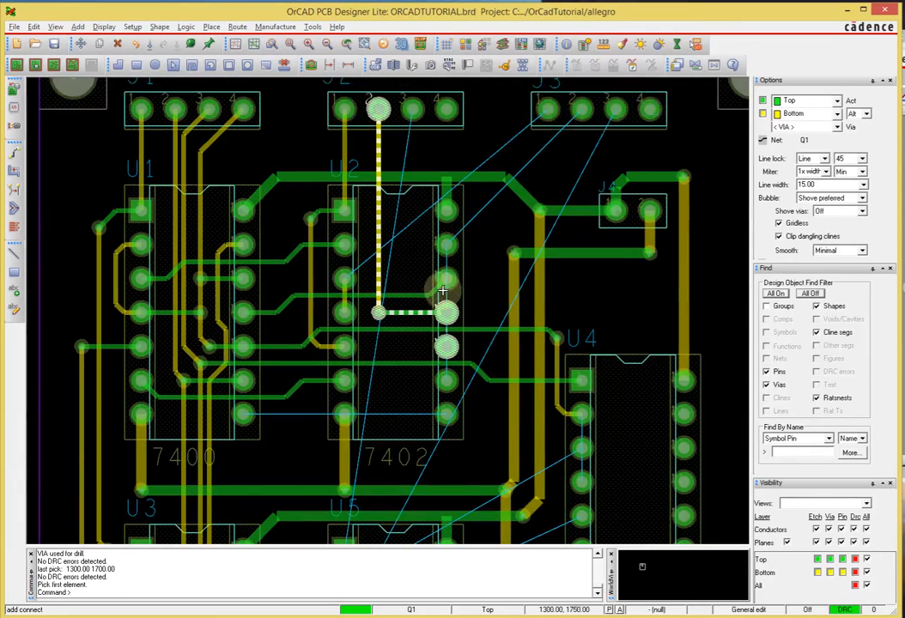
pyautogui.rightClick(416, 162)
pyautogui.click(487, 301)
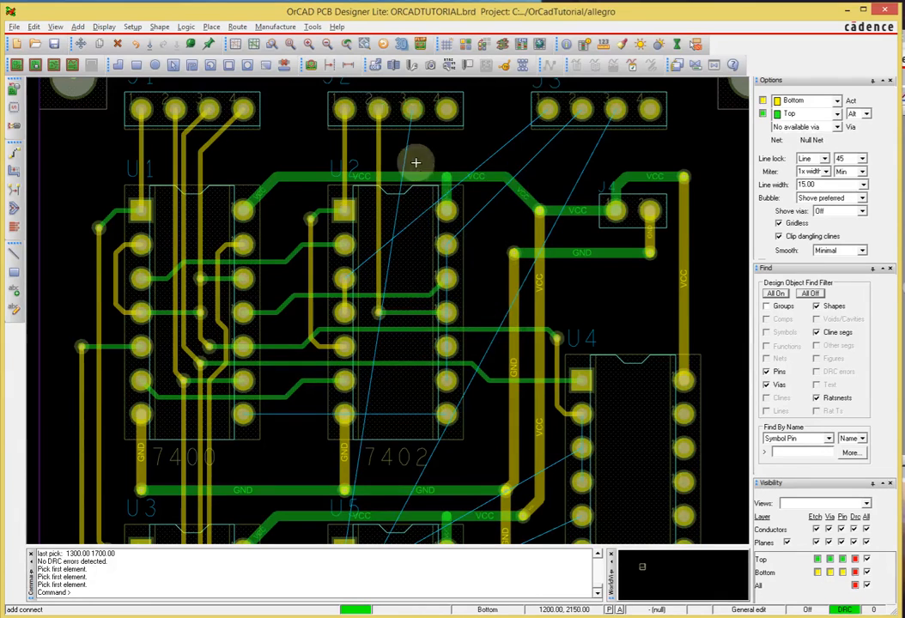
pyautogui.click(413, 108)
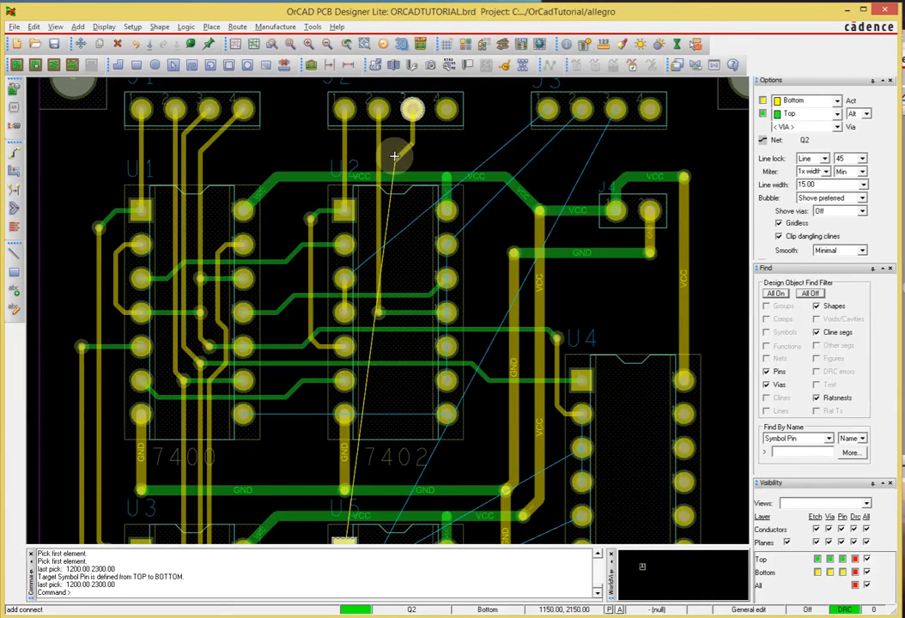
pyautogui.click(394, 156)
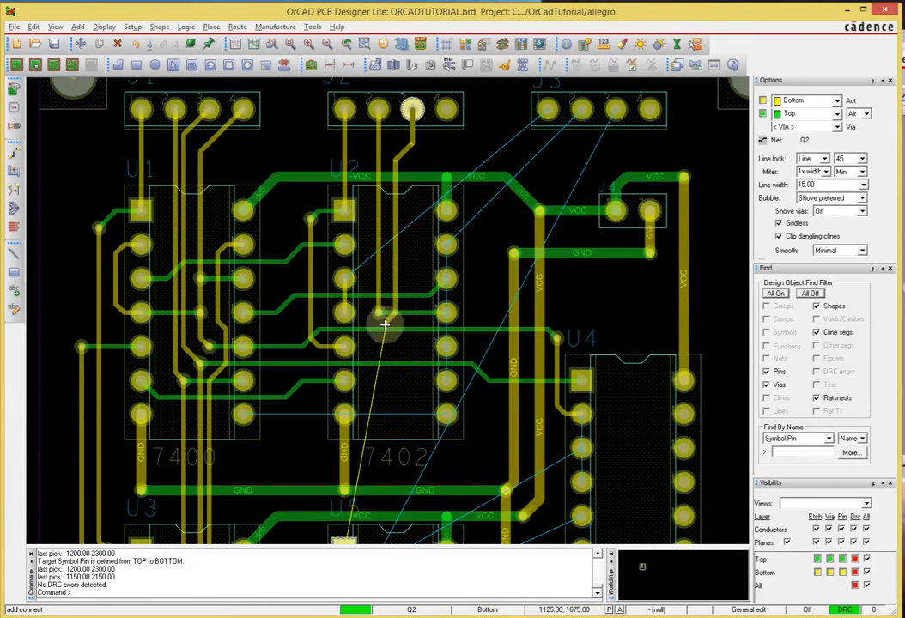
pyautogui.click(380, 336)
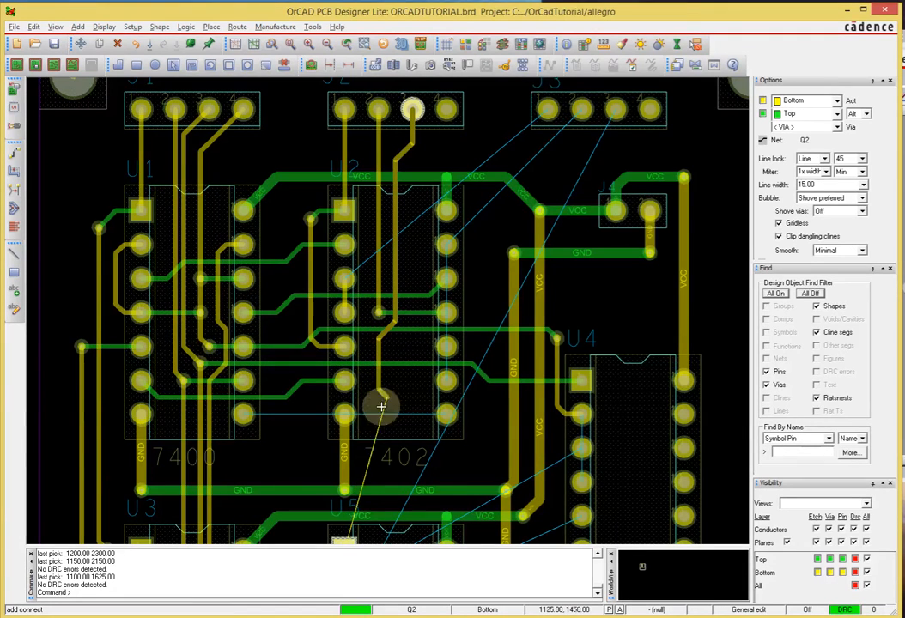
pyautogui.moveTo(375, 456); pyautogui.dragTo(374, 446, button='middle')
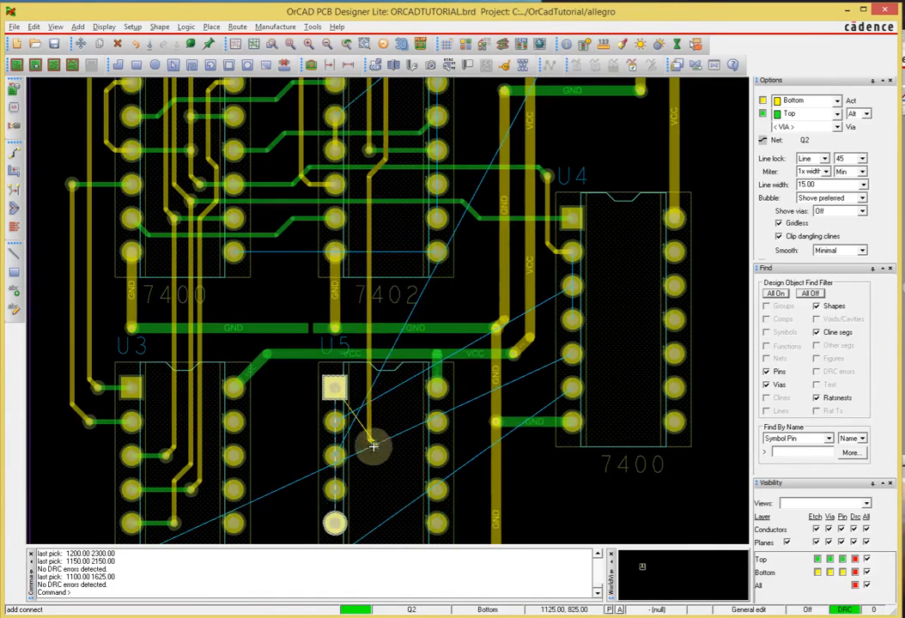
pyautogui.click(336, 384)
# Route Qn0 from U2 pin 3 on Top to a via at 1450, 1850, on Bottom to a via at 1475, 2300, and on Top to J3 pin 1
pyautogui.moveTo(429, 217)
pyautogui.mouseDown(button='middle')
pyautogui.moveTo(428, 199)
pyautogui.moveTo(426, 212)
pyautogui.mouseUp(button='middle')
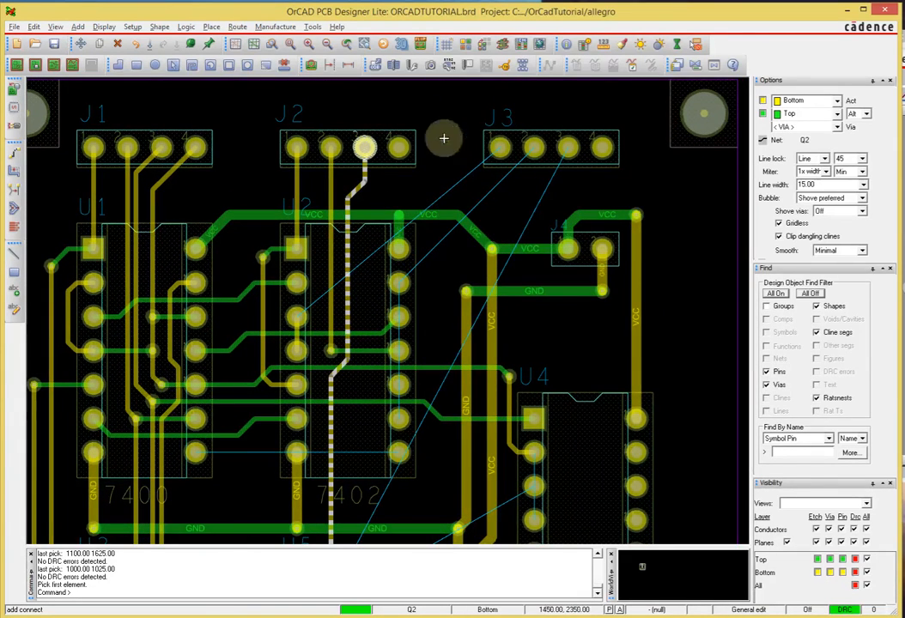
pyautogui.rightClick(433, 292)
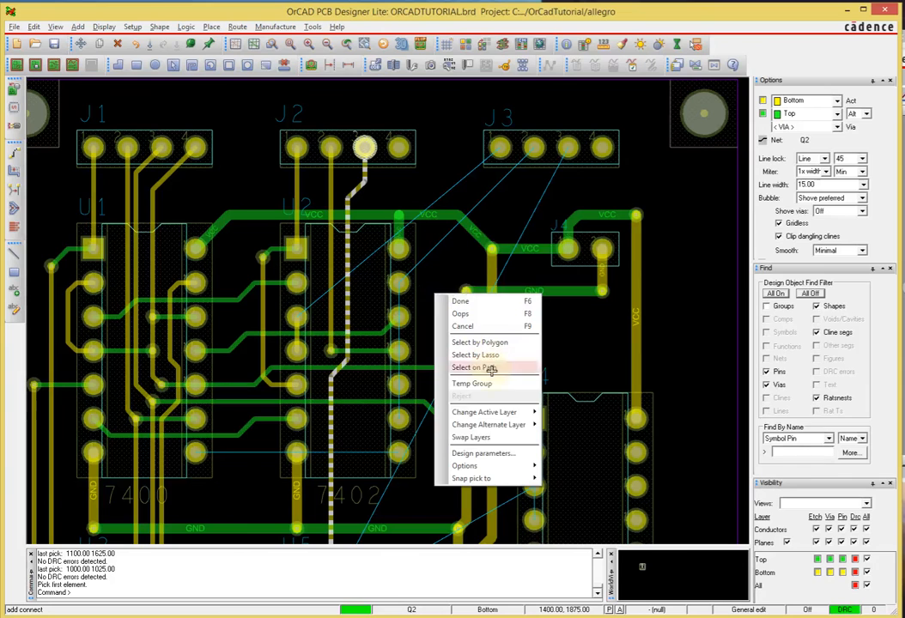
pyautogui.click(494, 437)
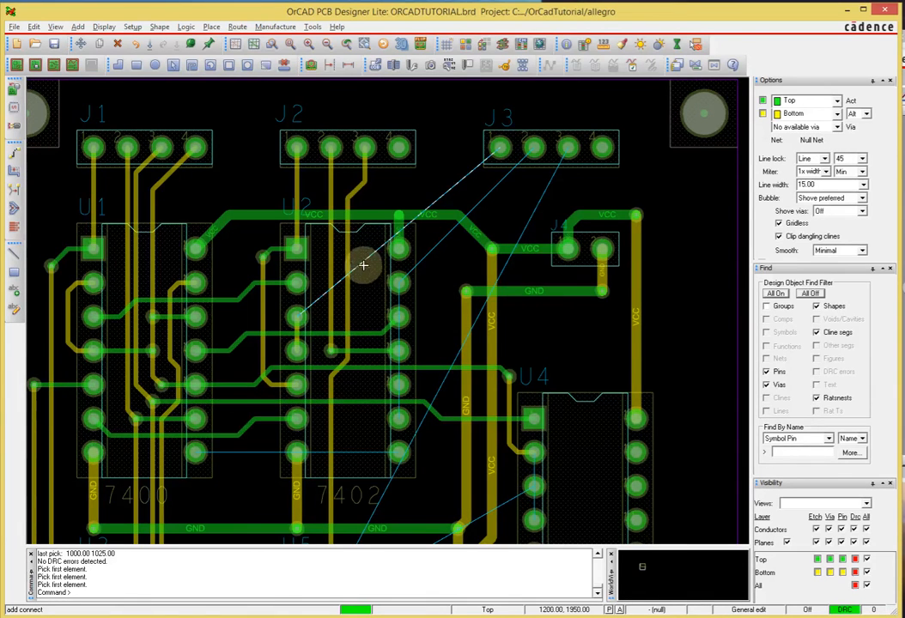
pyautogui.click(297, 315)
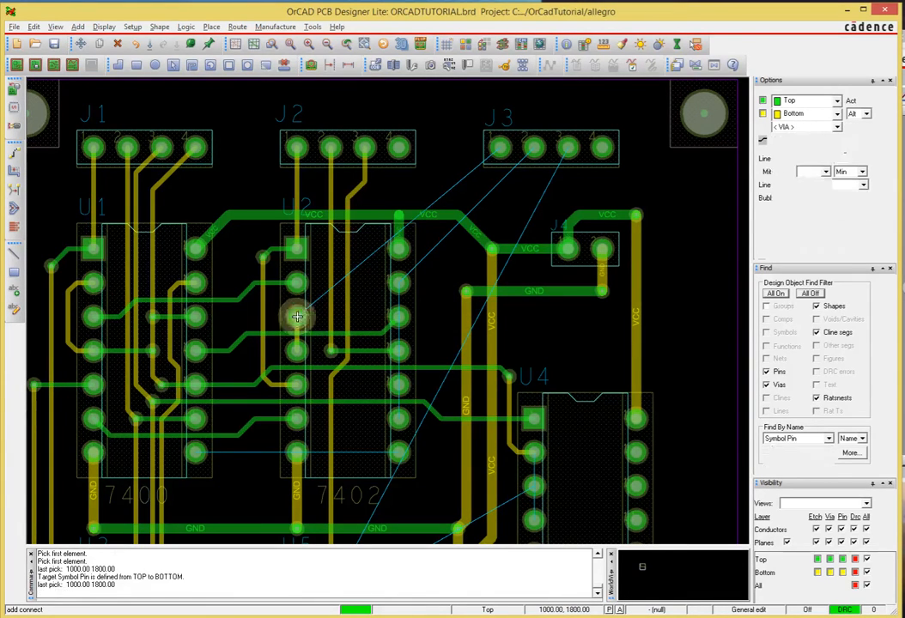
pyautogui.click(369, 304)
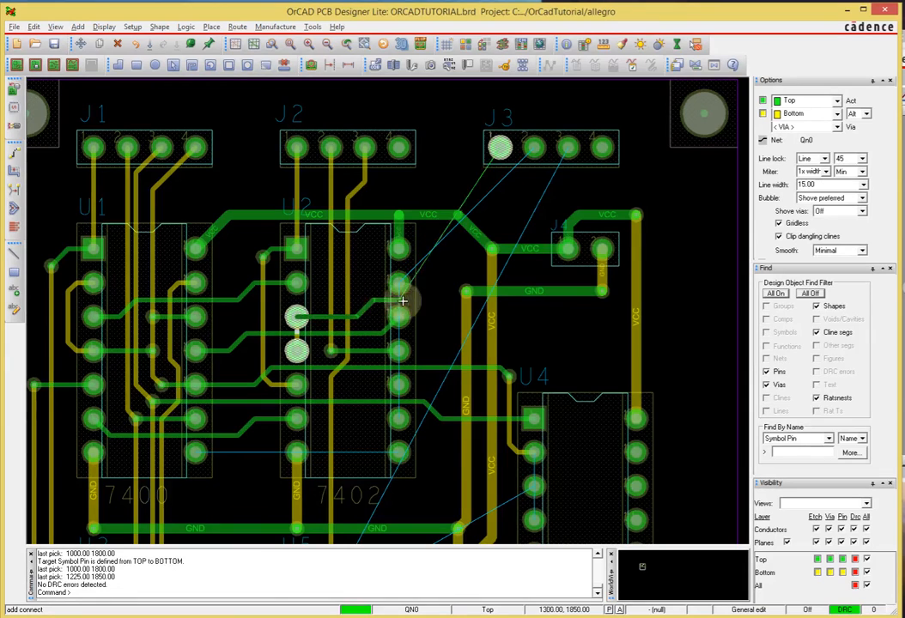
pyautogui.doubleClick(448, 301)
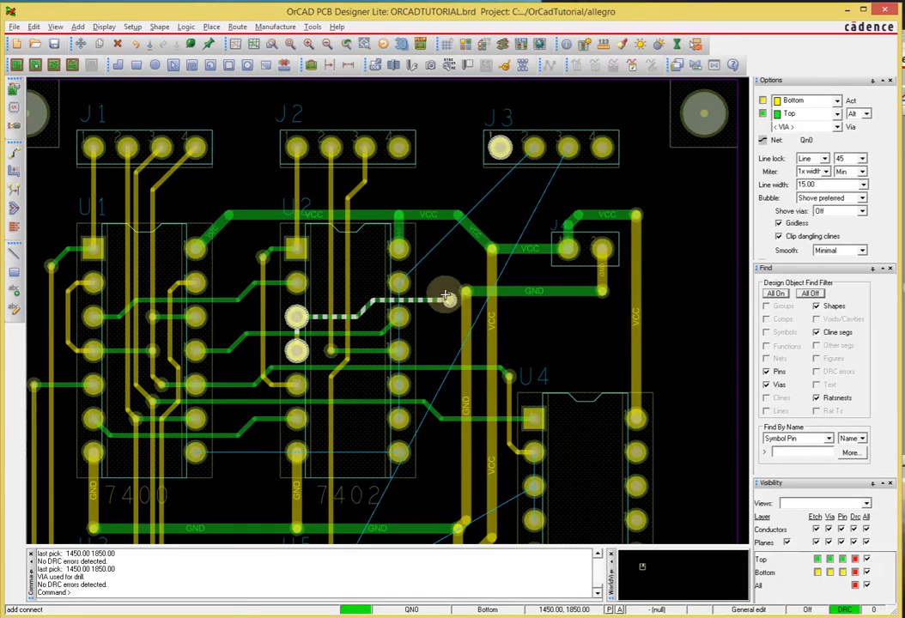
pyautogui.doubleClick(459, 148)
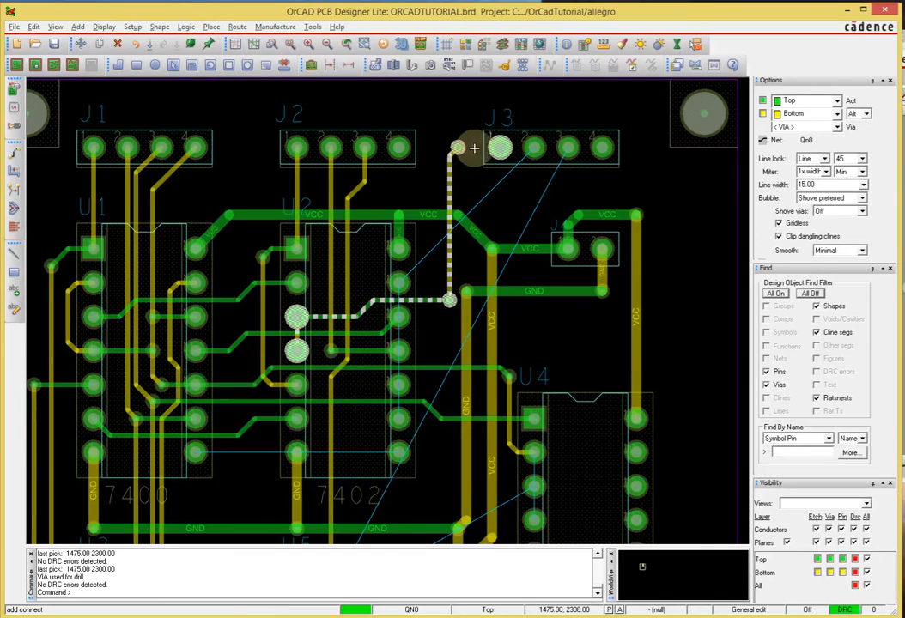
pyautogui.click(502, 147)
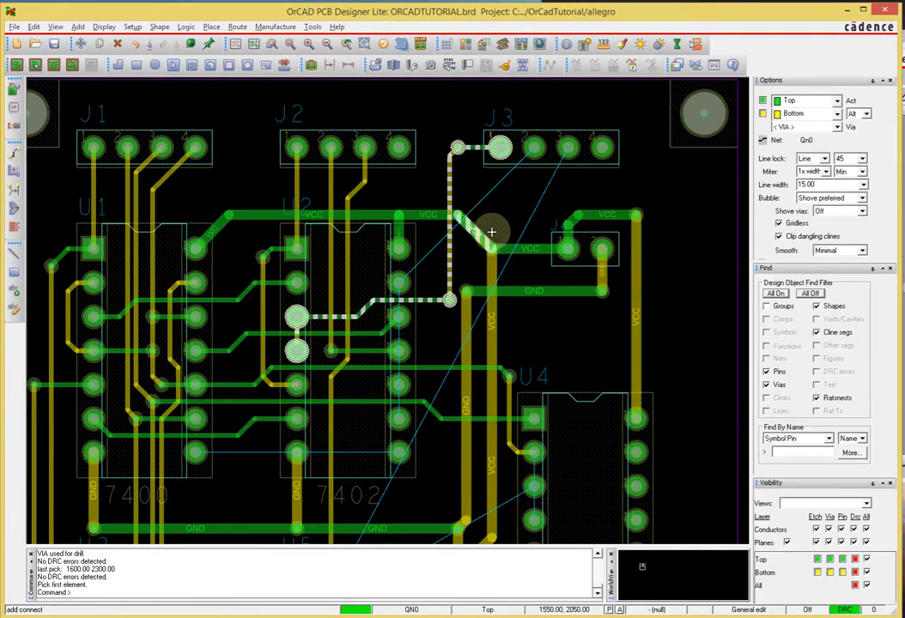
# Route Qn1 on Top from U2 pin 13 to a via at 1700, 1925, and connect on Bottom to J3 pin 2
pyautogui.click(399, 282)
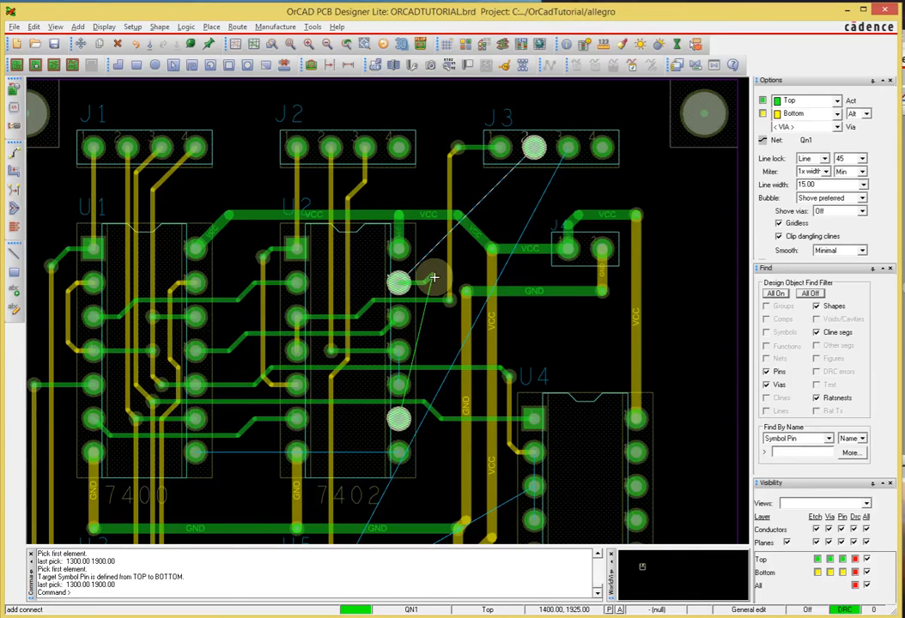
pyautogui.click(434, 277)
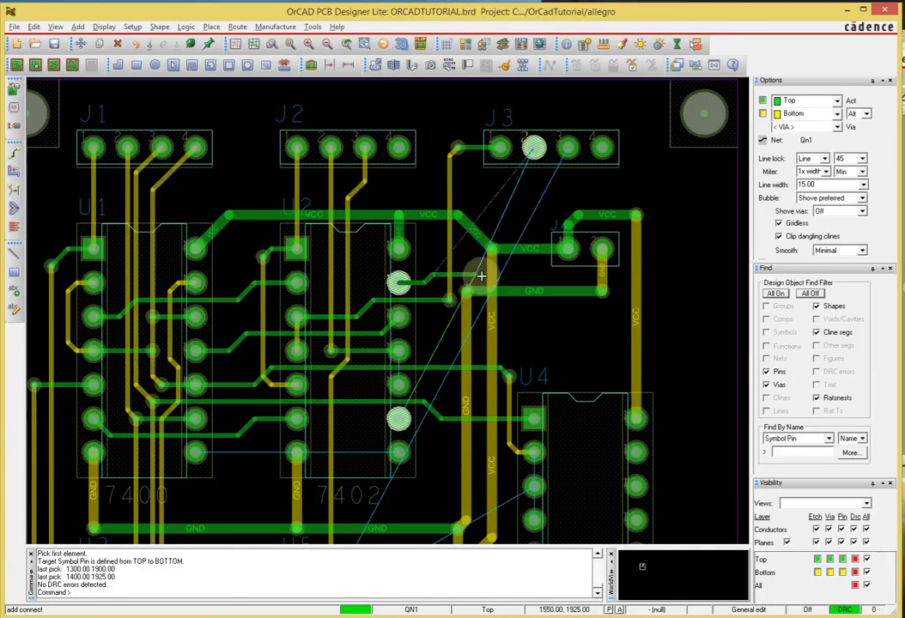
pyautogui.doubleClick(534, 276)
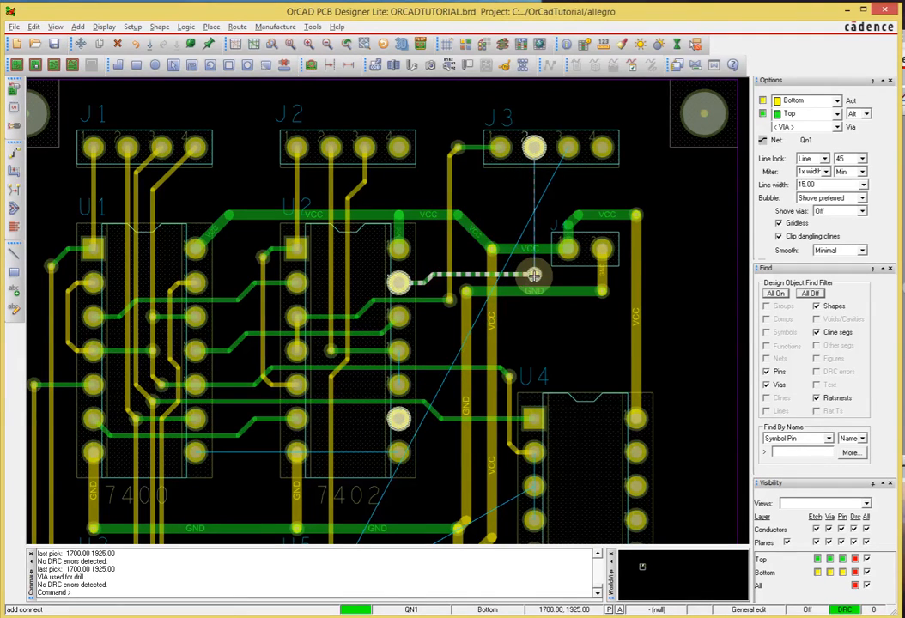
pyautogui.click(533, 147)
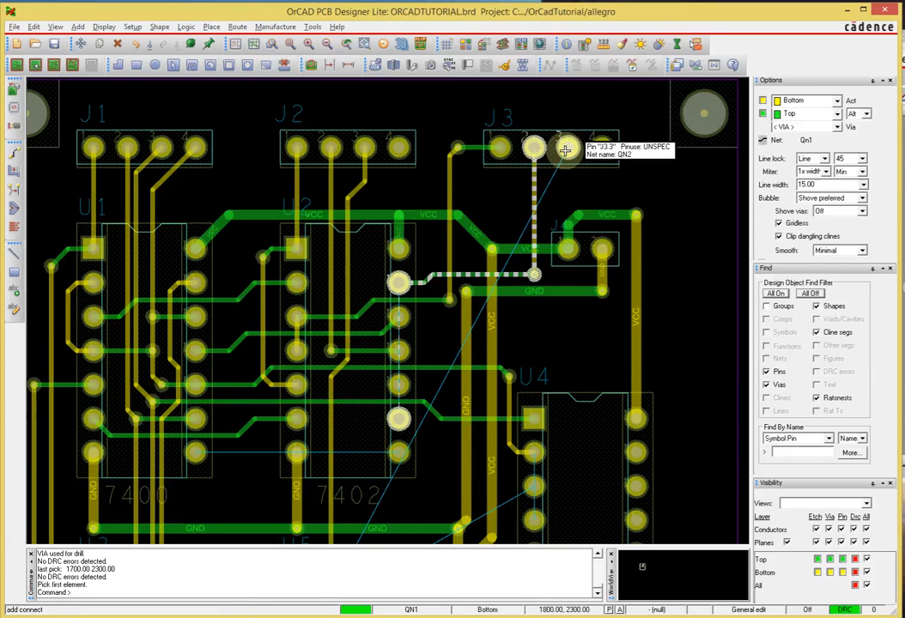
# Route Qn2 on Bottom from J3 pin 3 past J4 and down through U4 to a via at 1750, 800
pyautogui.moveTo(427, 245); pyautogui.dragTo(429, 245, button='middle')
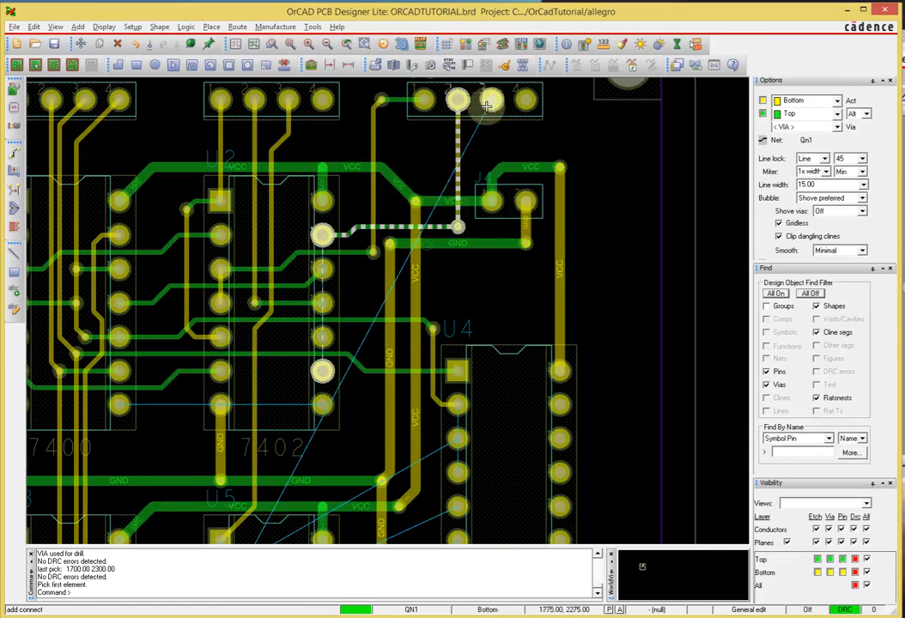
pyautogui.click(491, 103)
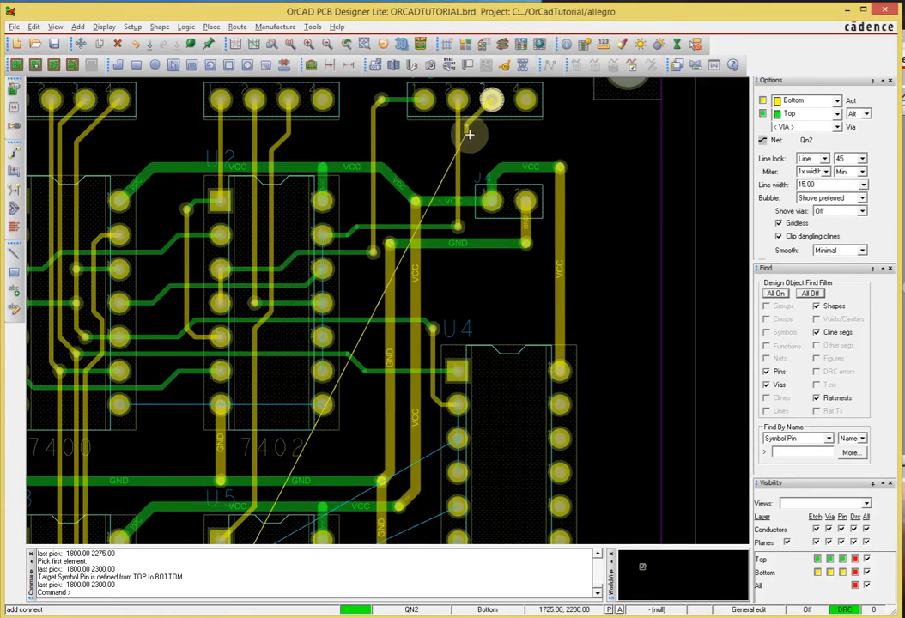
pyautogui.click(470, 135)
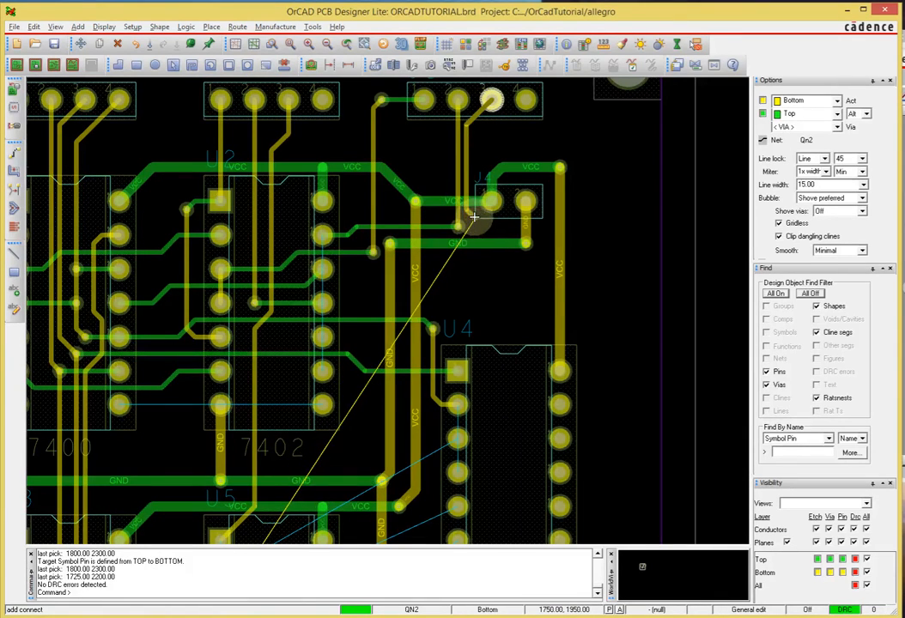
pyautogui.click(474, 219)
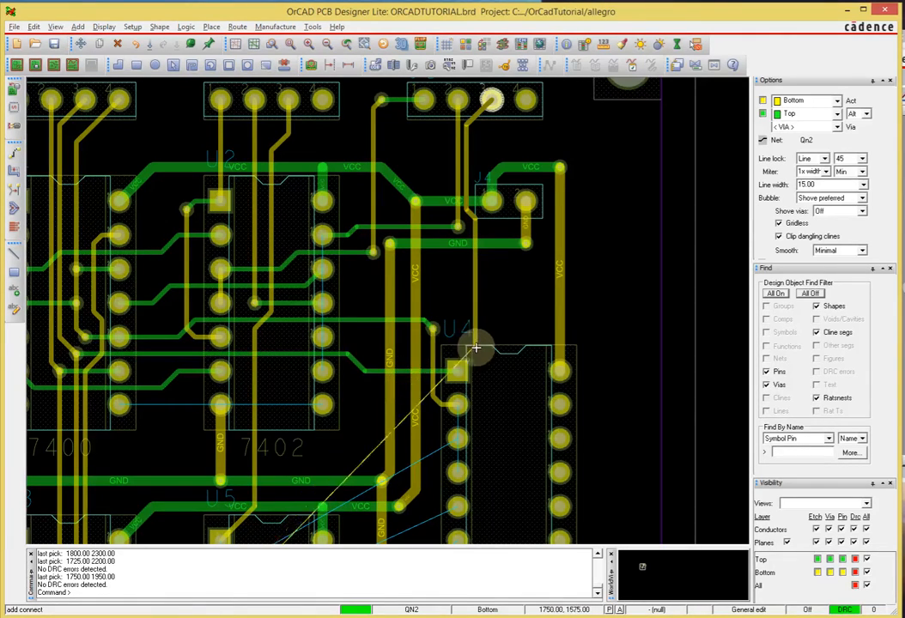
pyautogui.click(491, 298)
pyautogui.scroll(-2, 481, 477)
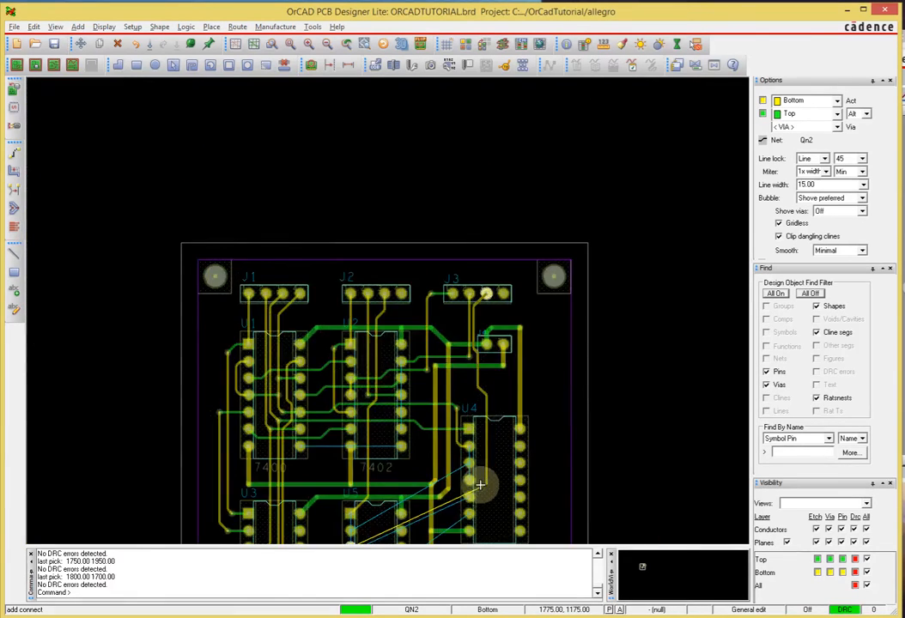
pyautogui.scroll(2, 481, 485)
pyautogui.scroll(-2, 482, 494)
pyautogui.scroll(-1, 481, 485)
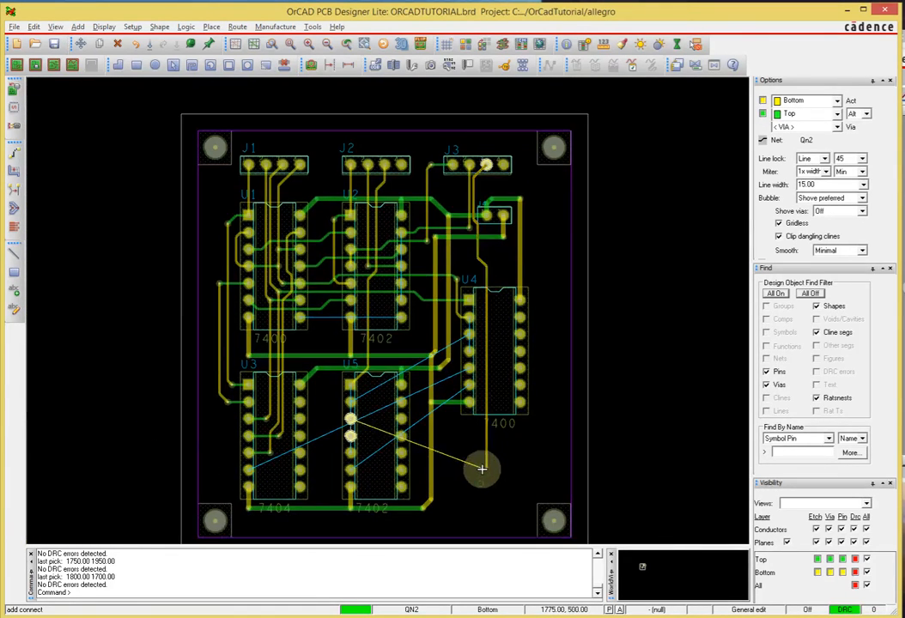
pyautogui.scroll(3, 479, 446)
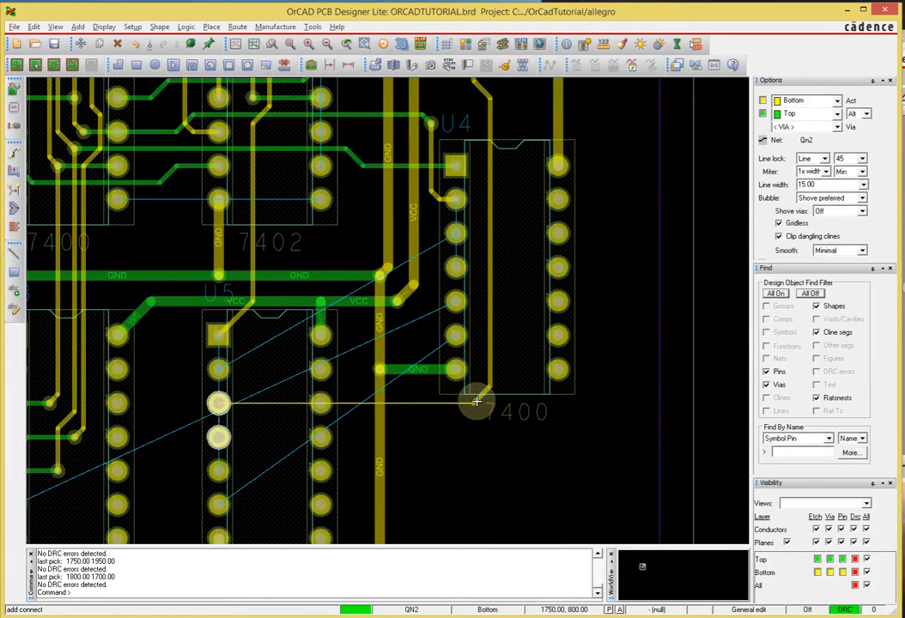
pyautogui.doubleClick(475, 402)
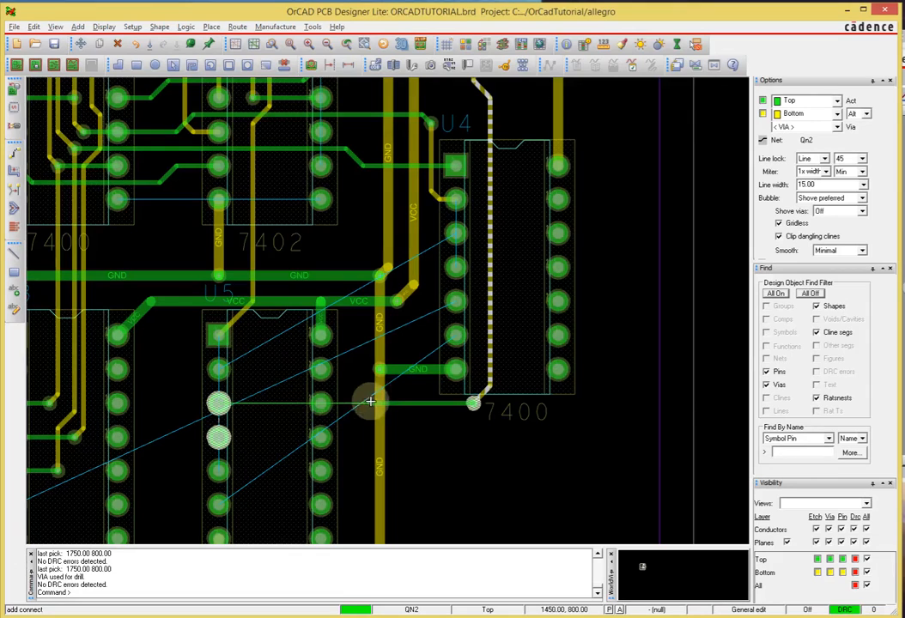
# Continue Qn2 on Top from the via below U4, with bends at 1400, 850 and 1150, 800, to U5 pin 3
pyautogui.click(356, 389)
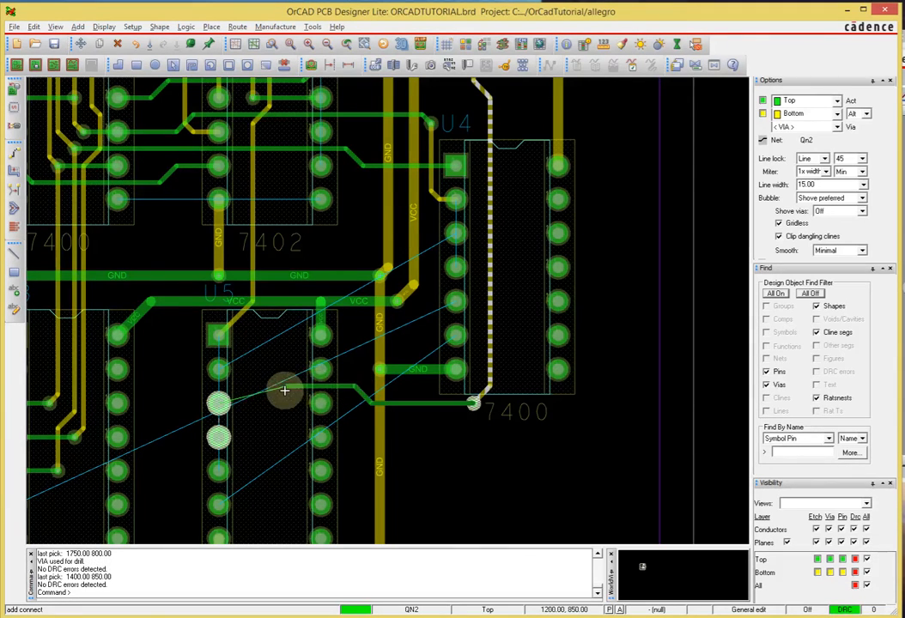
pyautogui.click(267, 402)
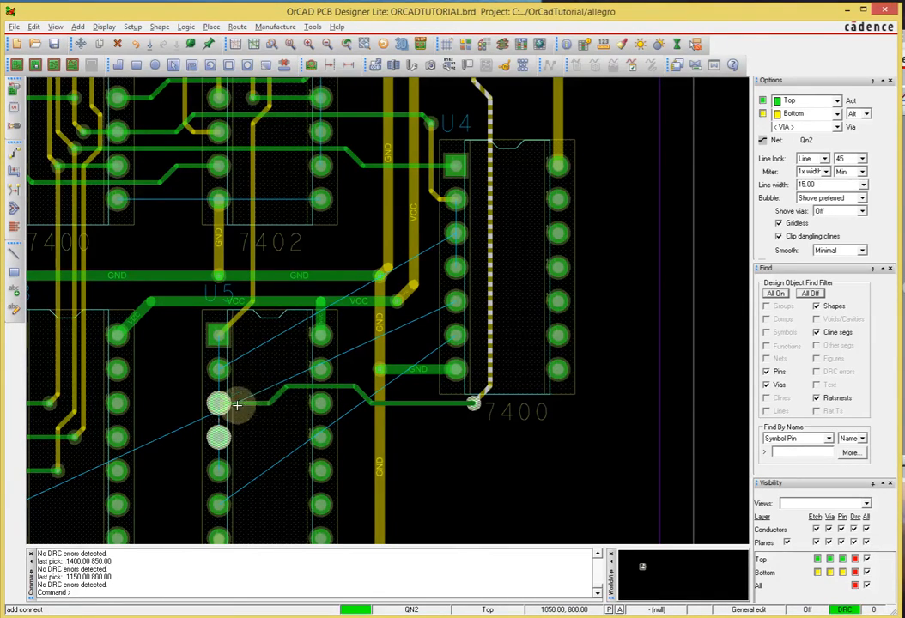
pyautogui.click(219, 402)
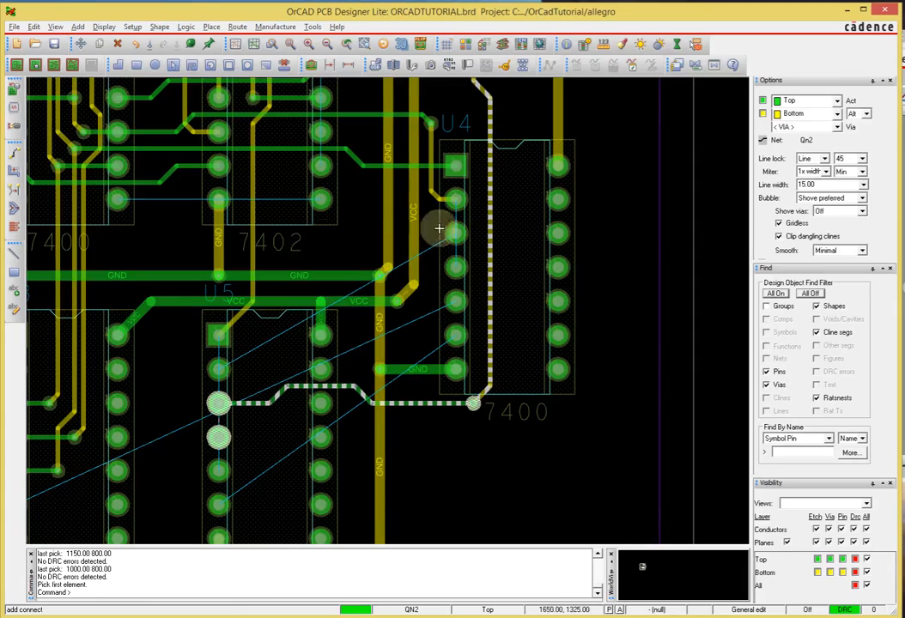
# Route Qn1 on Bottom from U2 pin 9 through 1225, 1600 to U2 pin 13, and connect Q1 between U2 pins 11 and 10
pyautogui.moveTo(452, 216); pyautogui.dragTo(448, 233, button='middle')
pyautogui.scroll(1, 447, 230)
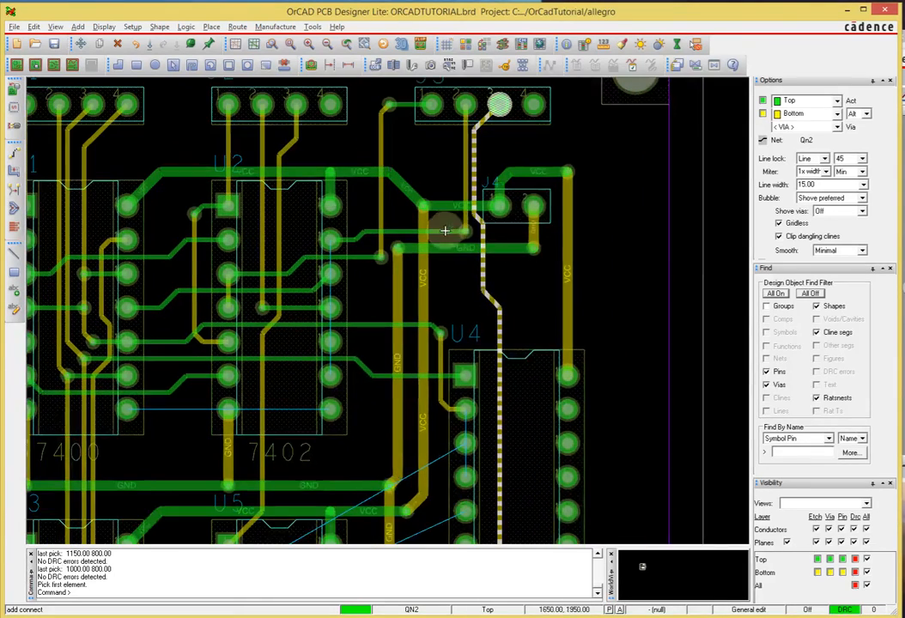
pyautogui.scroll(1, 335, 289)
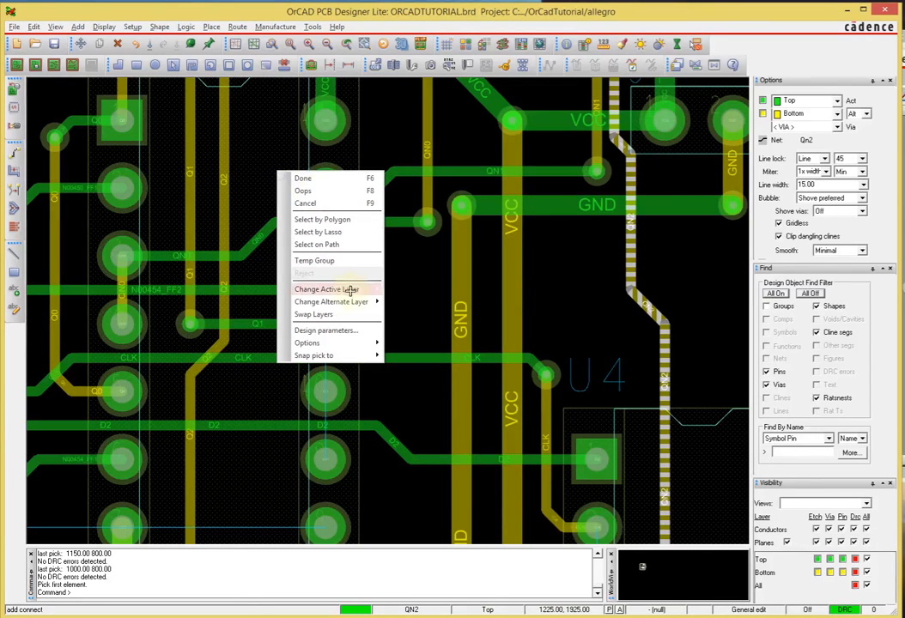
pyautogui.click(351, 314)
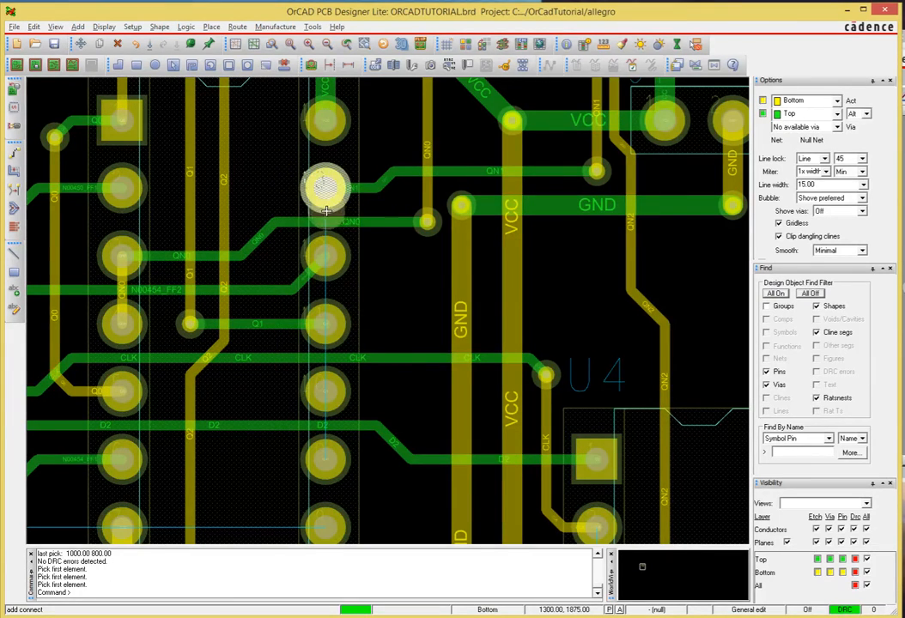
pyautogui.click(318, 461)
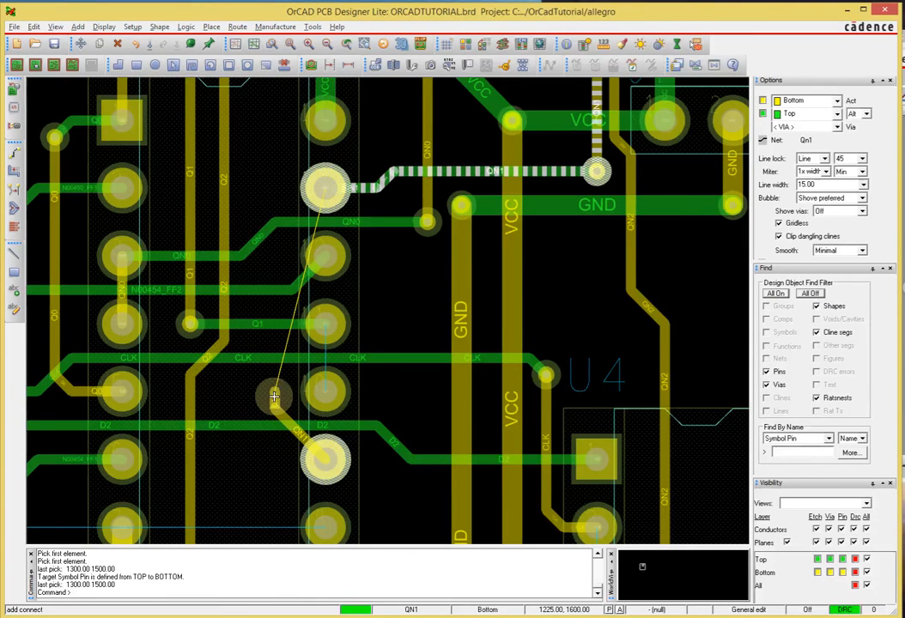
pyautogui.click(273, 397)
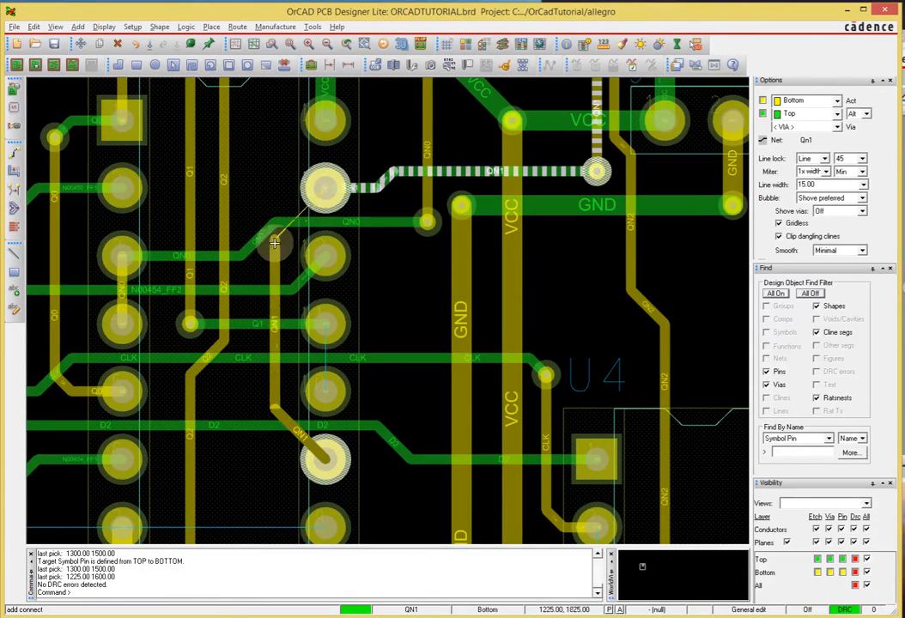
pyautogui.click(323, 191)
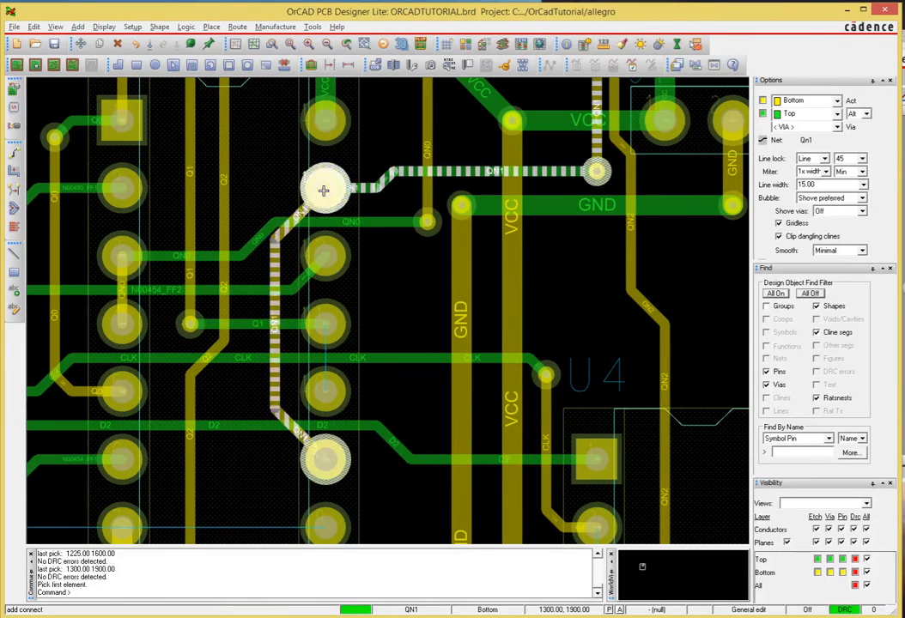
pyautogui.click(326, 324)
pyautogui.click(321, 388)
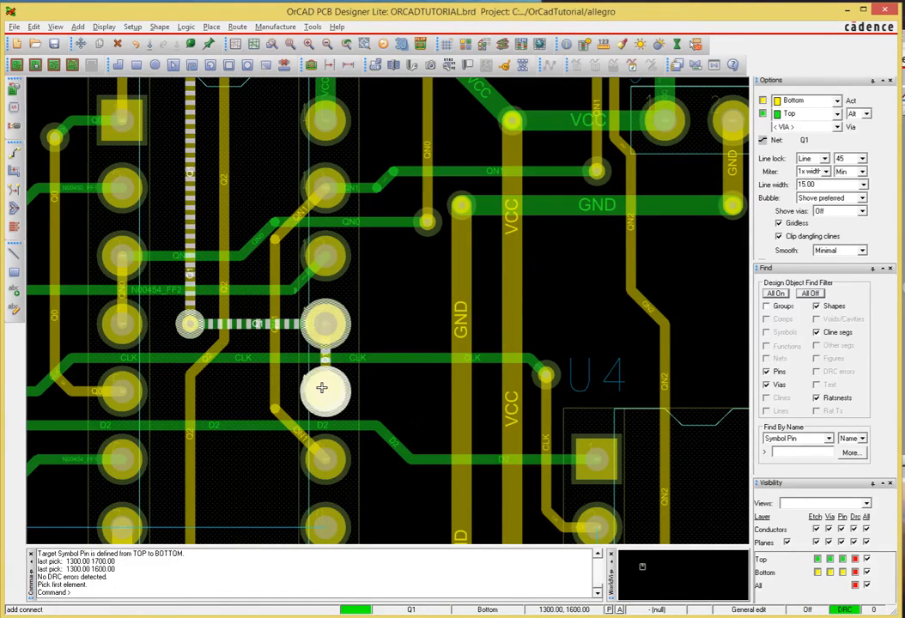
# Finish the routing command and save the board, overwriting the existing ORCADTUTORIAL.brd file
pyautogui.scroll(-2, 421, 360)
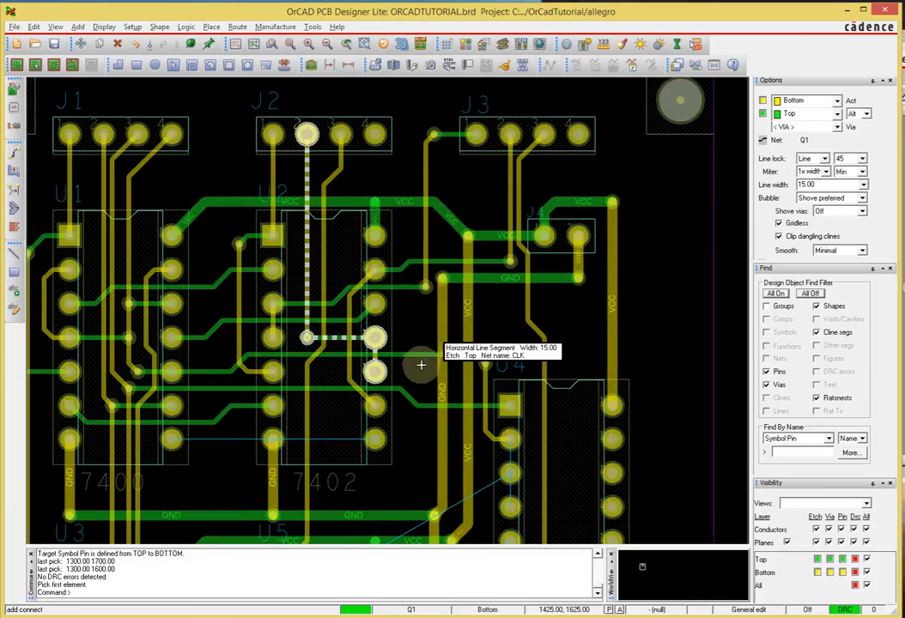
pyautogui.scroll(-3, 421, 365)
pyautogui.rightClick(135, 296)
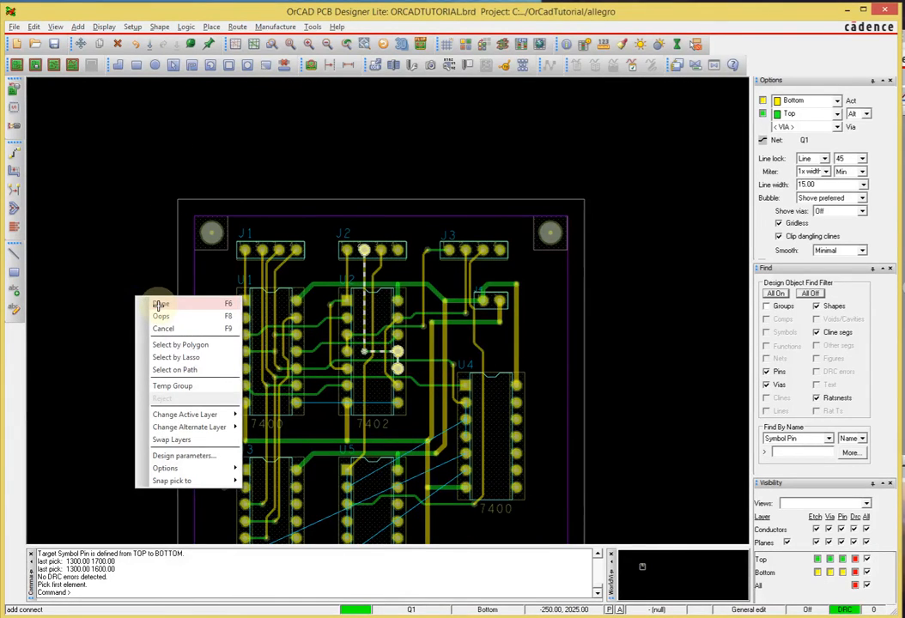
pyautogui.click(159, 305)
pyautogui.hotkey('ctrl', 's')
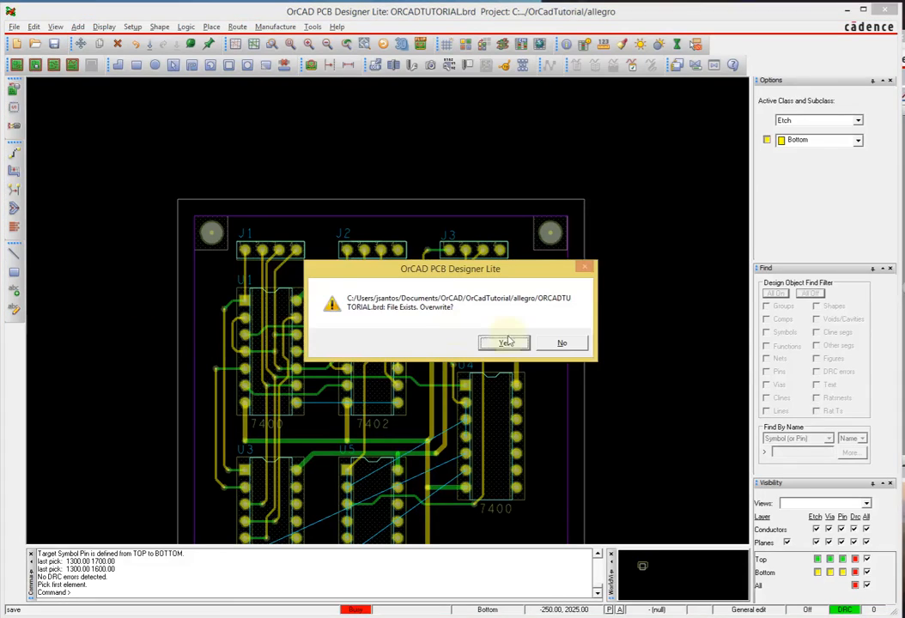
pyautogui.click(508, 343)
# Review the board's design status, including unrouted nets and connections, and update its DRC
pyautogui.moveTo(608, 408); pyautogui.dragTo(627, 261, button='middle')
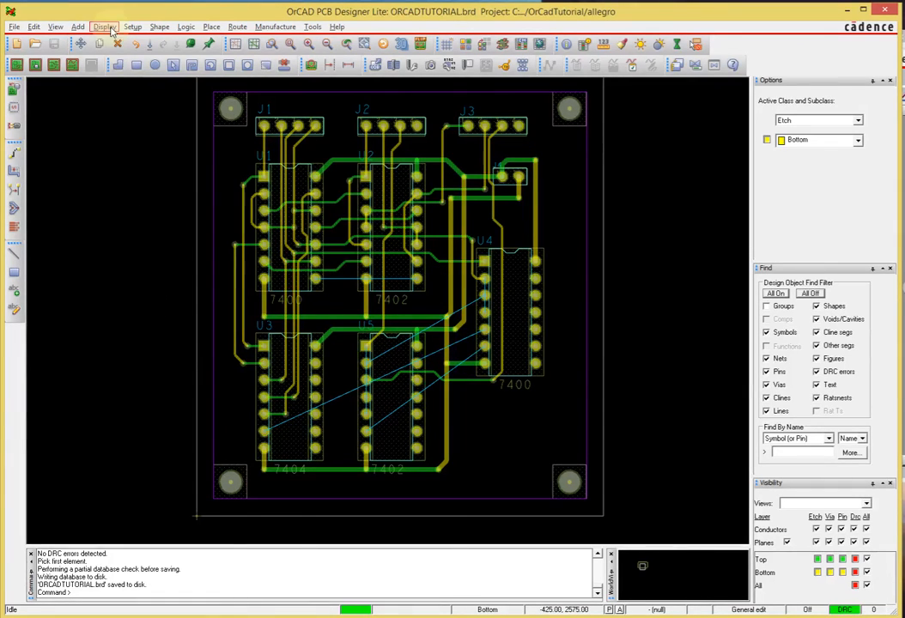
pyautogui.click(107, 28)
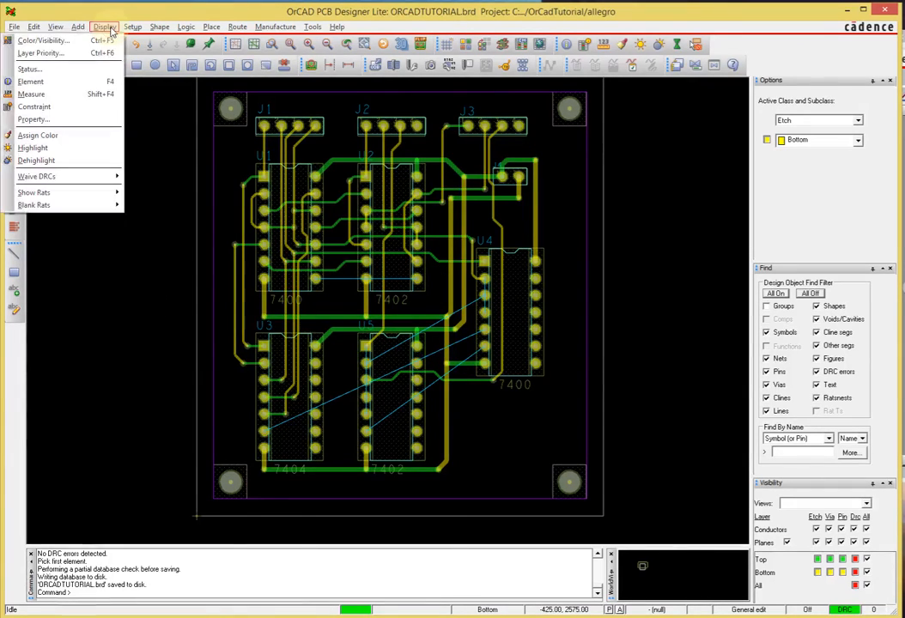
pyautogui.click(57, 70)
pyautogui.moveTo(226, 95); pyautogui.dragTo(178, 98)
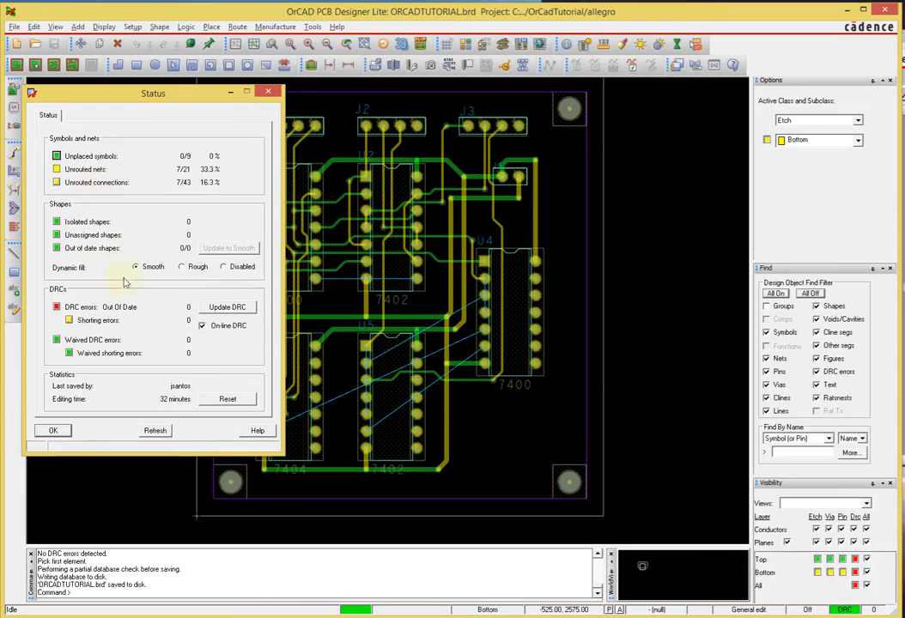
pyautogui.click(227, 307)
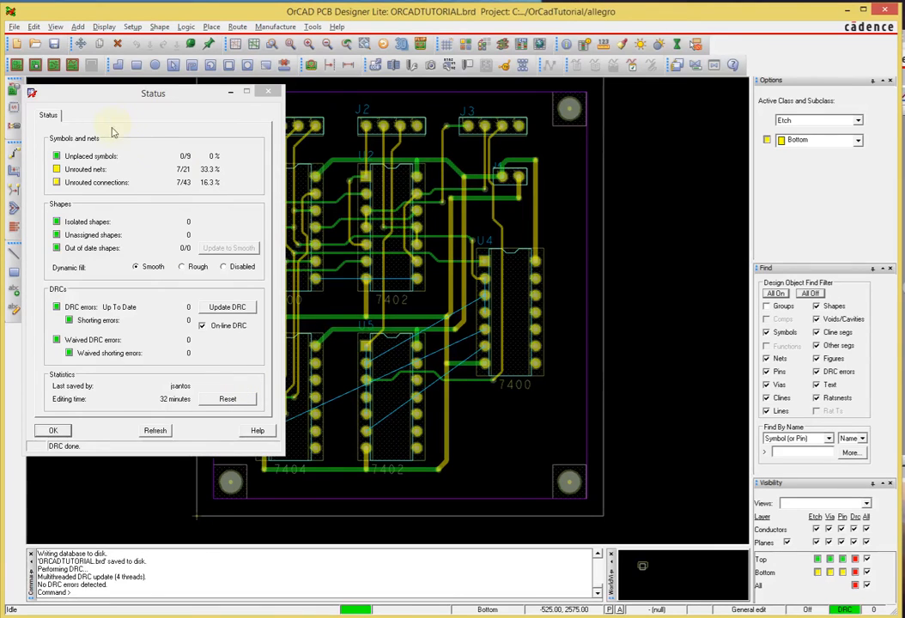
pyautogui.click(53, 429)
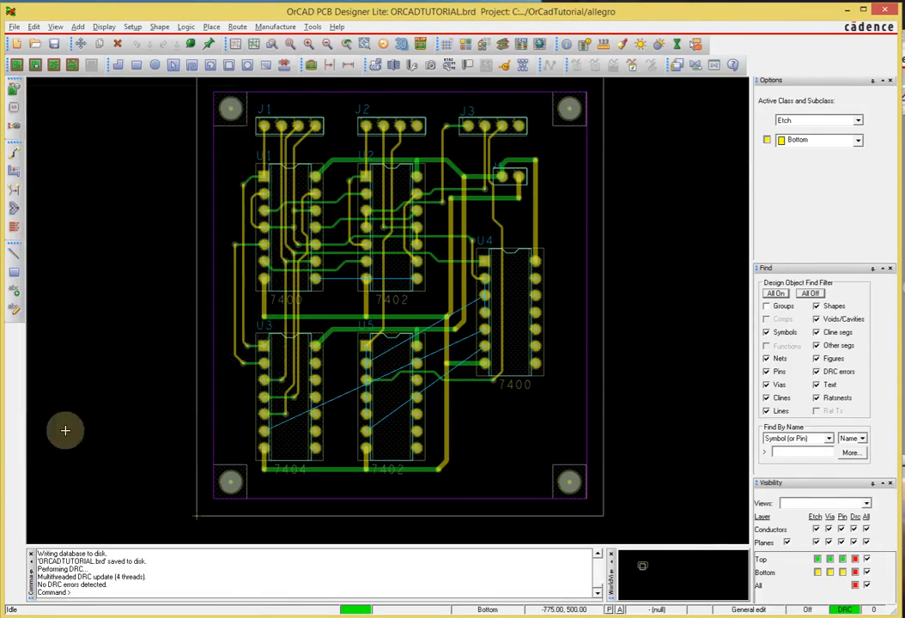
# Route Clk on Bottom from U4 pin 2 around pin 3, with bends at 1775, 1375, 1775, 1225 and 1750, 1200, to U4 pin 4
pyautogui.scroll(2, 338, 379)
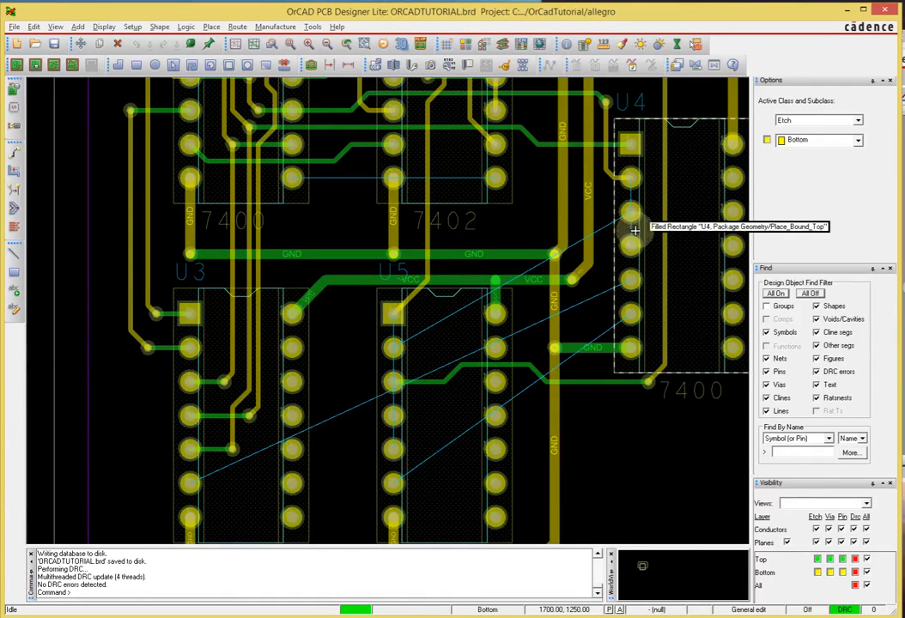
pyautogui.scroll(2, 631, 213)
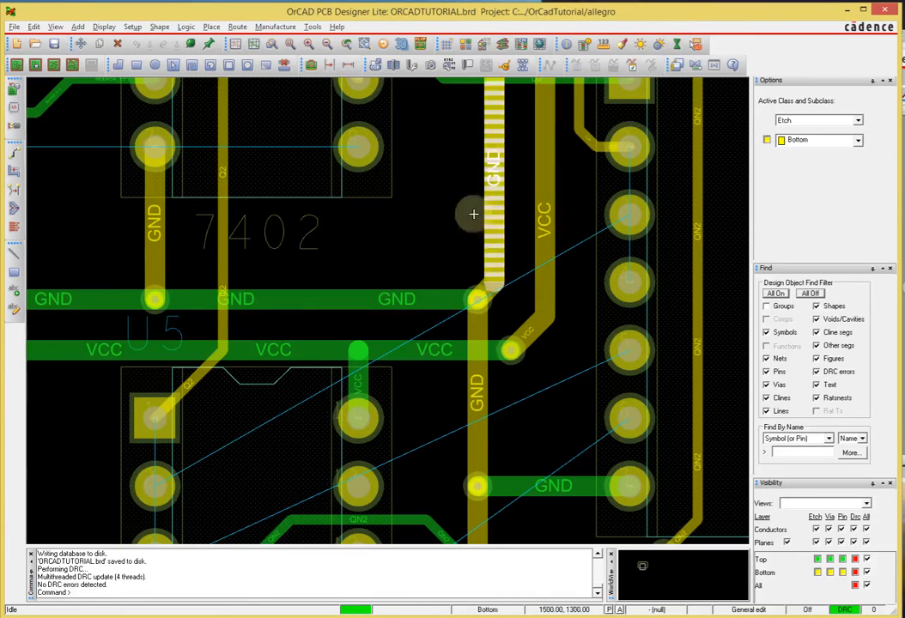
pyautogui.press('F3')
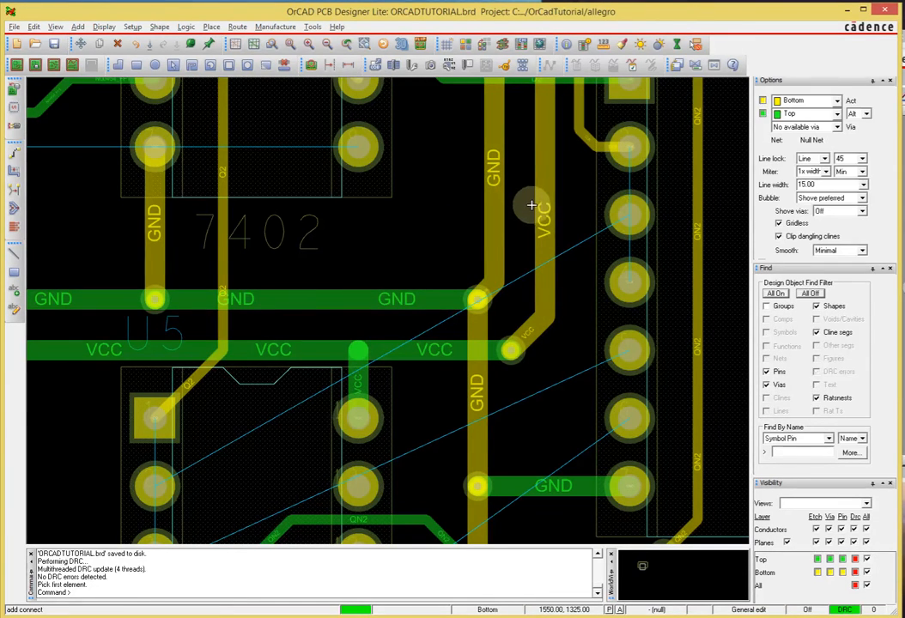
pyautogui.click(641, 150)
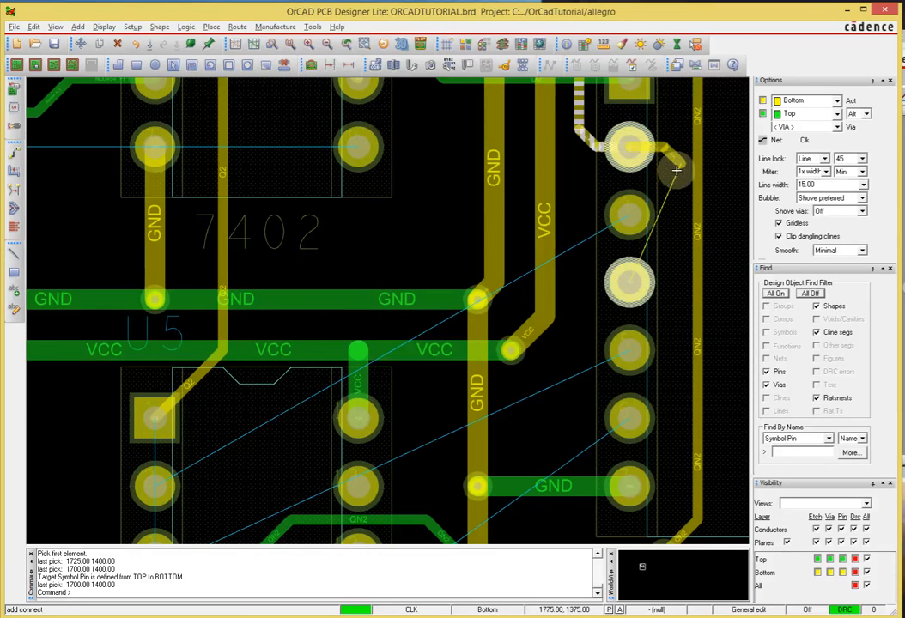
pyautogui.click(677, 166)
pyautogui.click(677, 265)
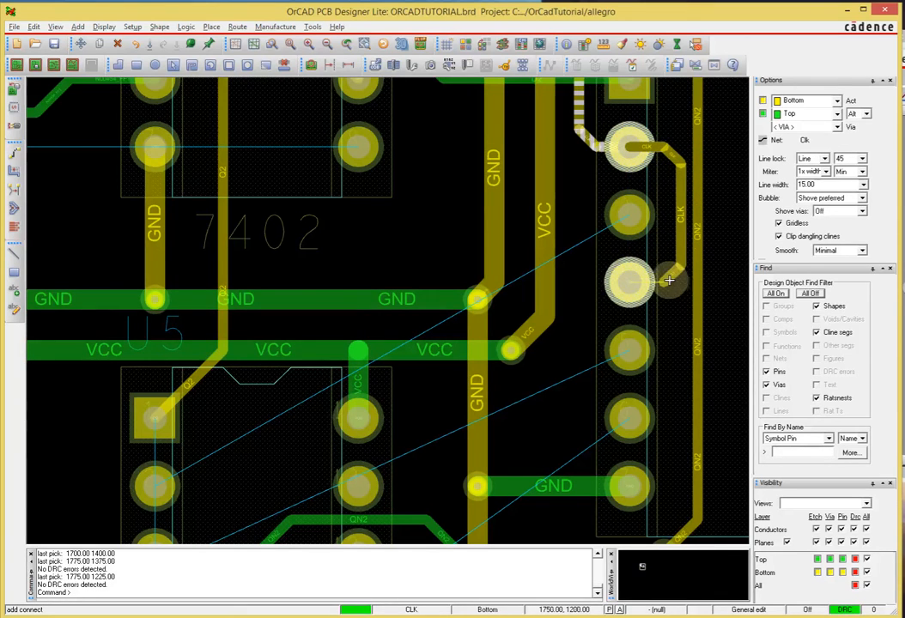
pyautogui.click(667, 280)
pyautogui.click(631, 280)
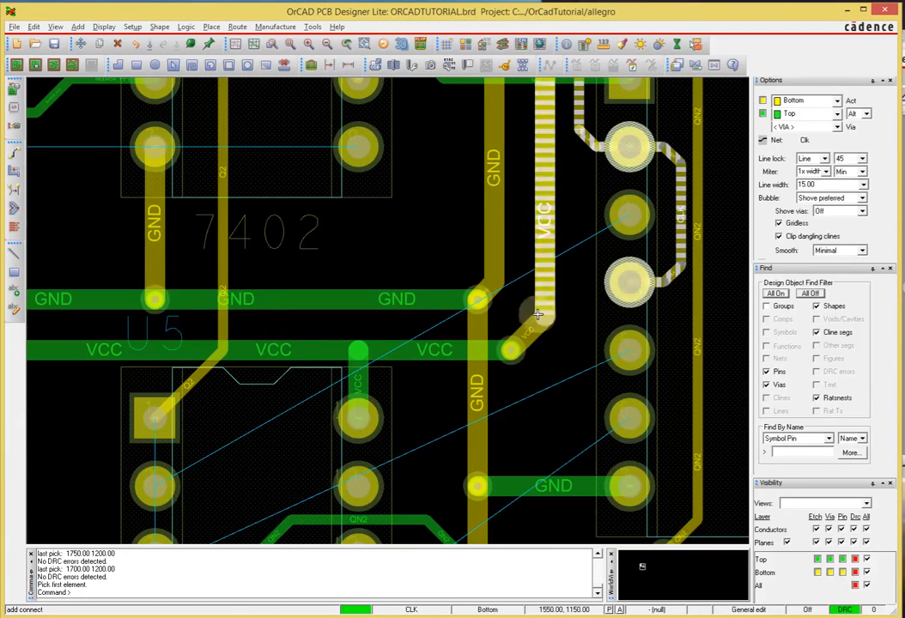
# Route N00454_FF3 on Bottom from U4 pin 6 through 1650, 825 to a via at 1600, 450, and on Top to U5 pin 6
pyautogui.moveTo(578, 342); pyautogui.dragTo(579, 342, button='middle')
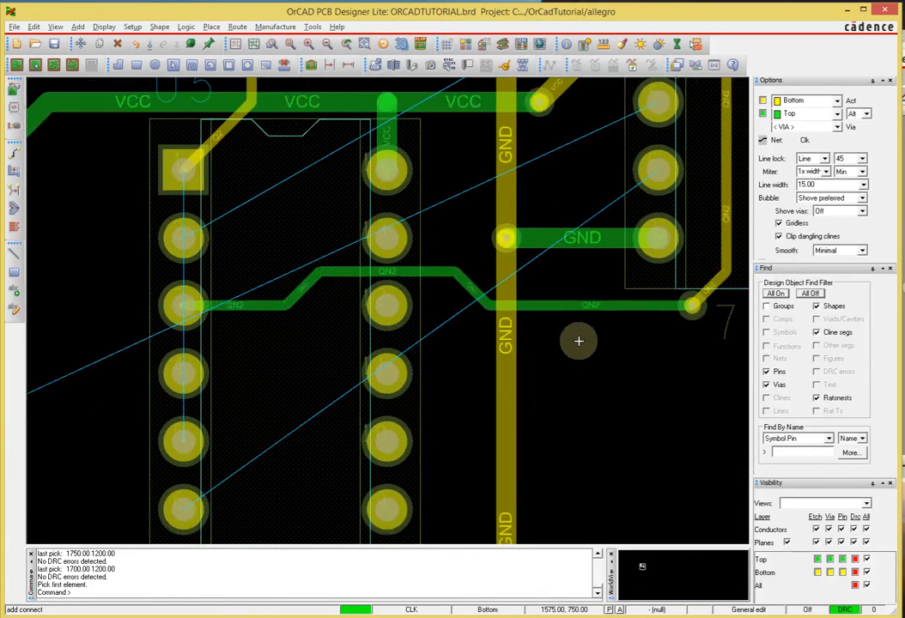
pyautogui.scroll(-1, 578, 342)
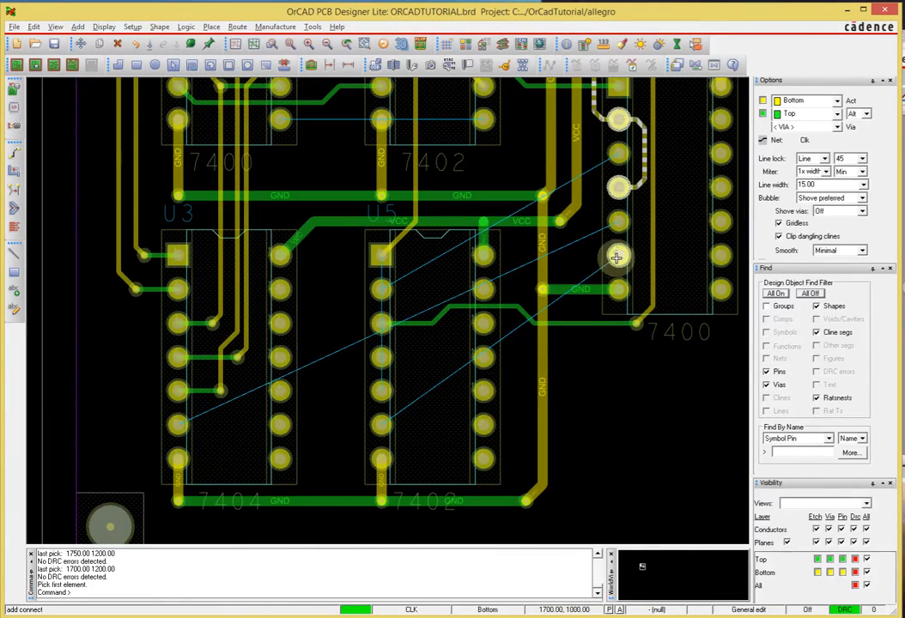
pyautogui.click(615, 256)
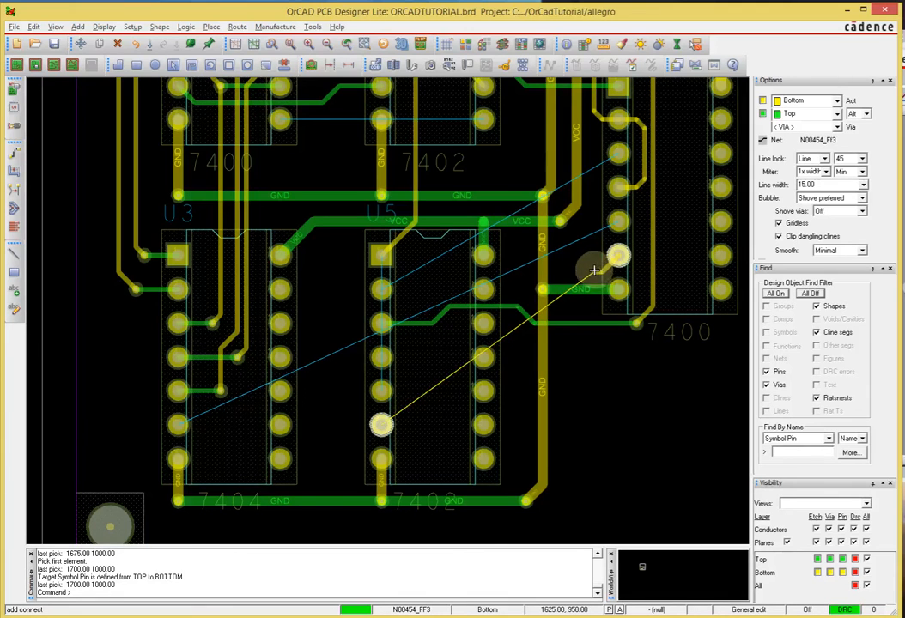
pyautogui.click(599, 320)
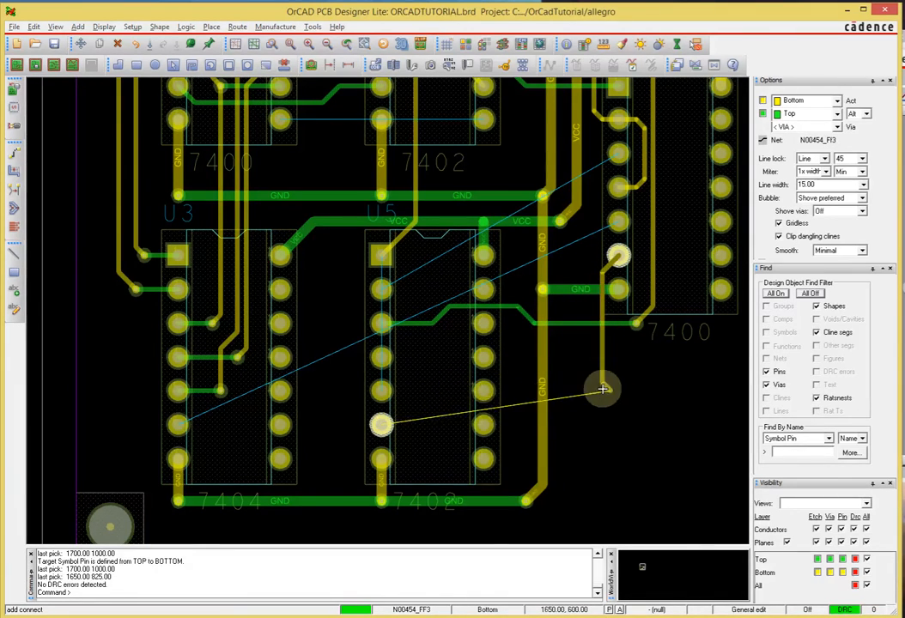
pyautogui.doubleClick(586, 446)
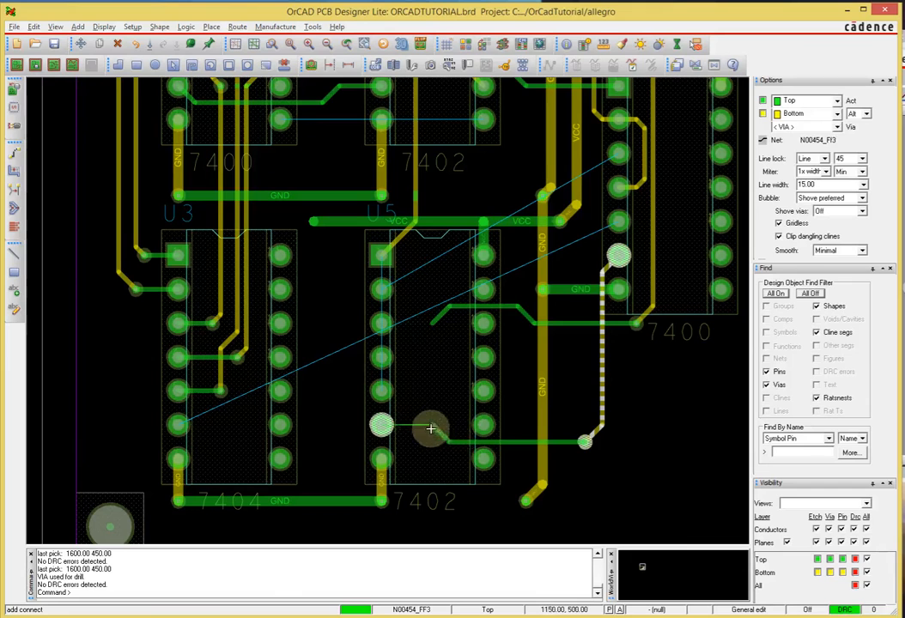
pyautogui.click(383, 425)
pyautogui.click(381, 424)
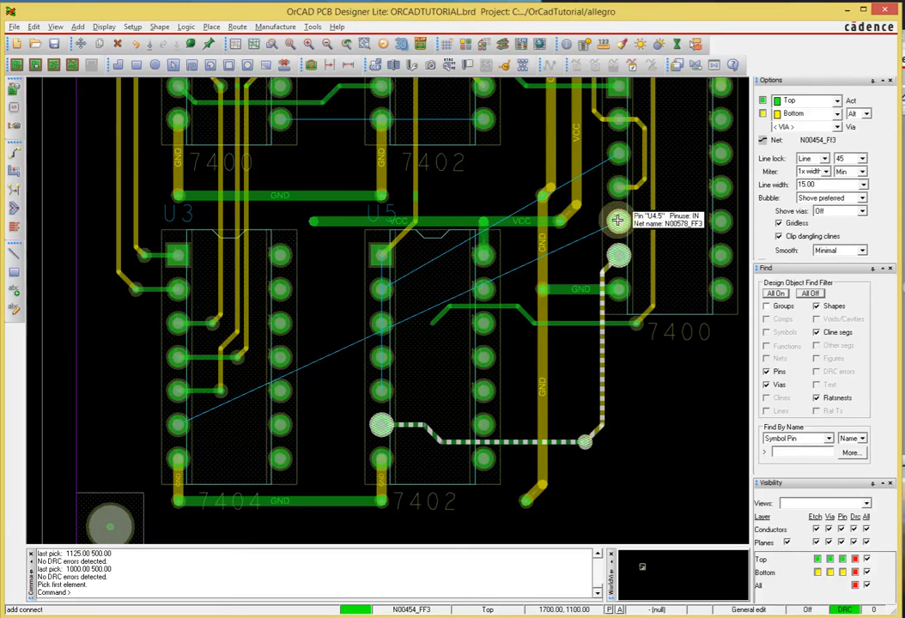
# Route N00578_FF3 on Bottom from U4 pin 5 through 1600, 1000 to a via at 1550, 550, and on Top to U3 pin 6
pyautogui.rightClick(590, 216)
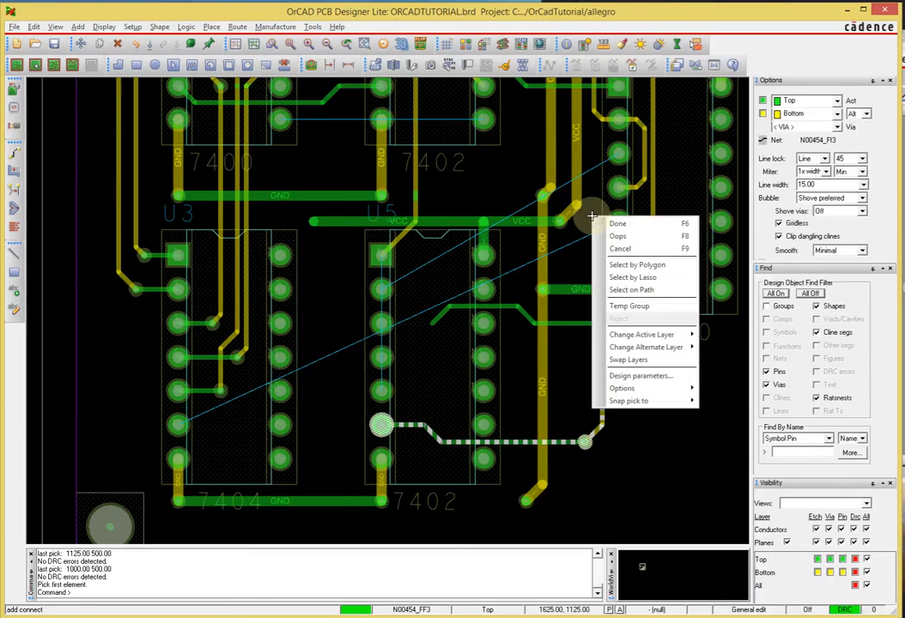
pyautogui.click(628, 360)
pyautogui.click(615, 224)
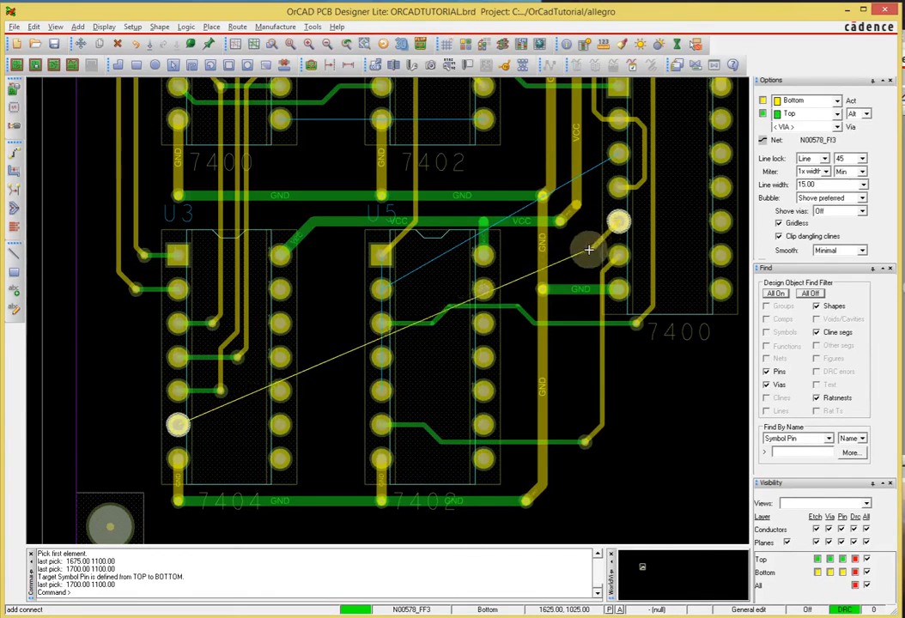
pyautogui.click(588, 258)
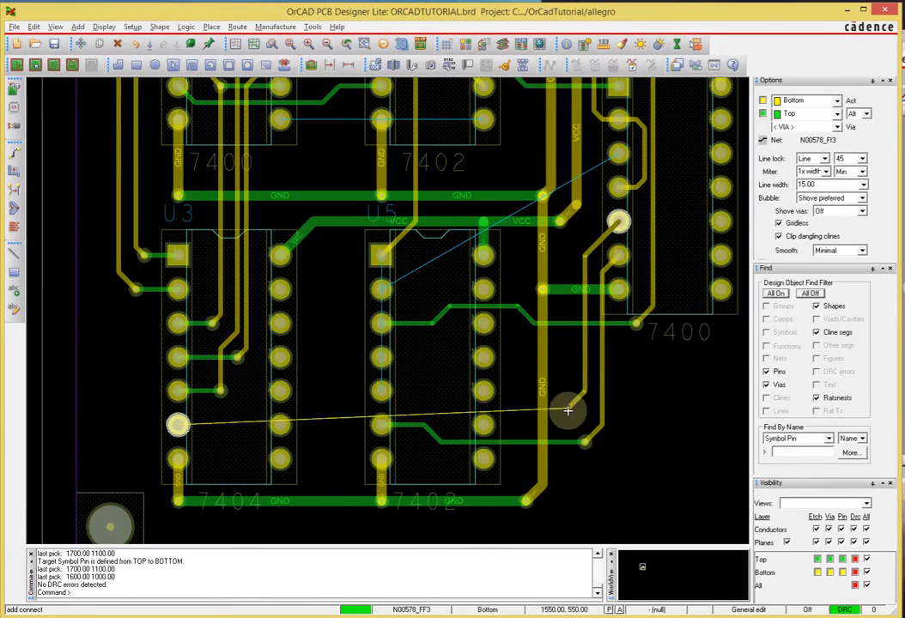
pyautogui.doubleClick(568, 409)
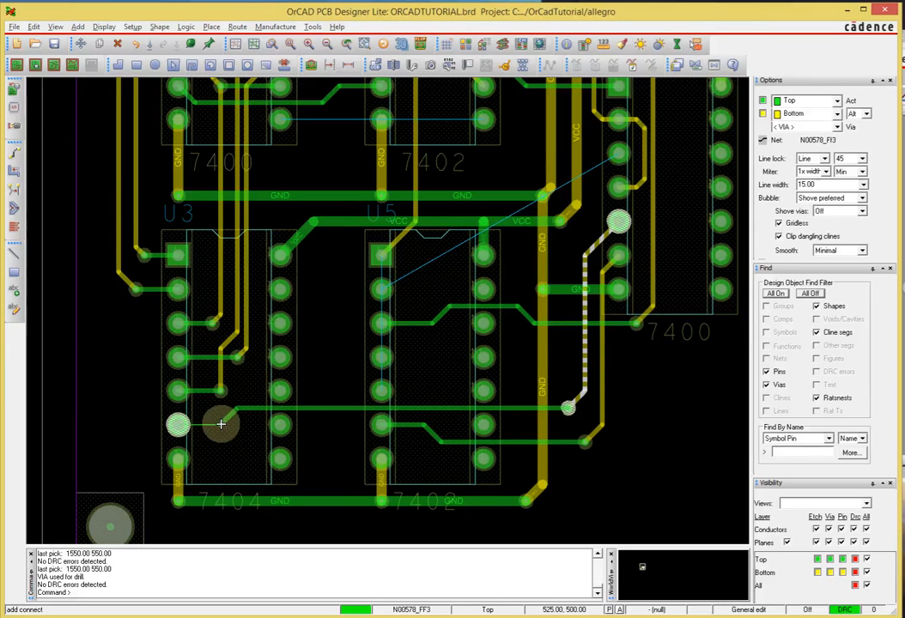
pyautogui.click(221, 423)
pyautogui.click(178, 425)
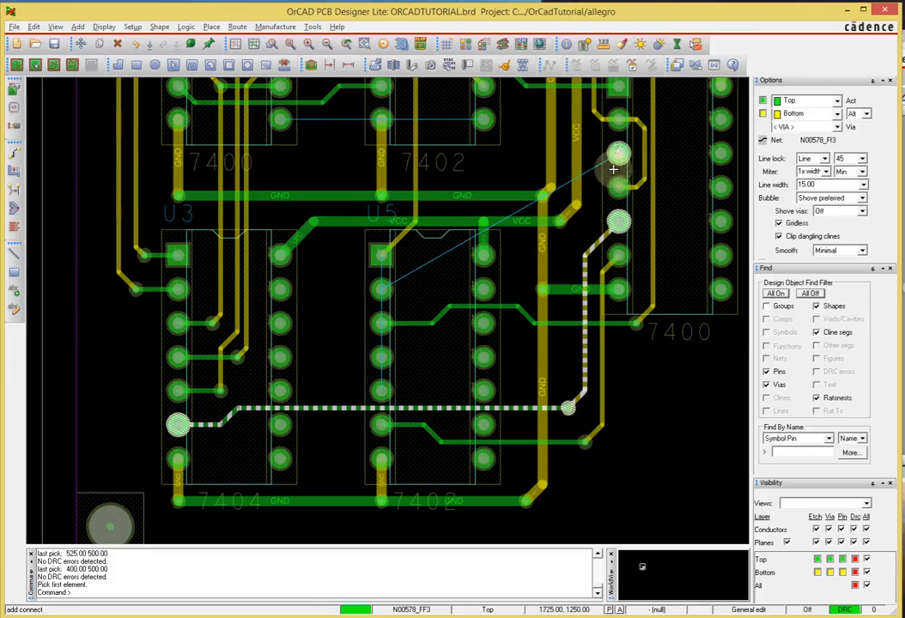
# Route N00450_FF3 on Top from U5 pin 2 through 1200, 950 to a via at 1550, 950, and on Bottom through 1625, 1100 to U4 pin 3
pyautogui.click(381, 289)
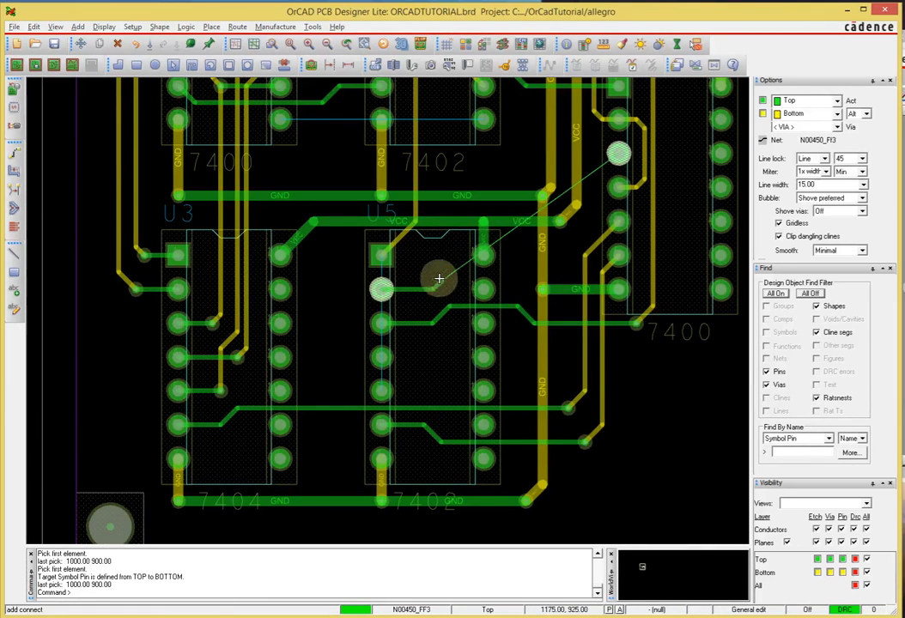
pyautogui.click(445, 275)
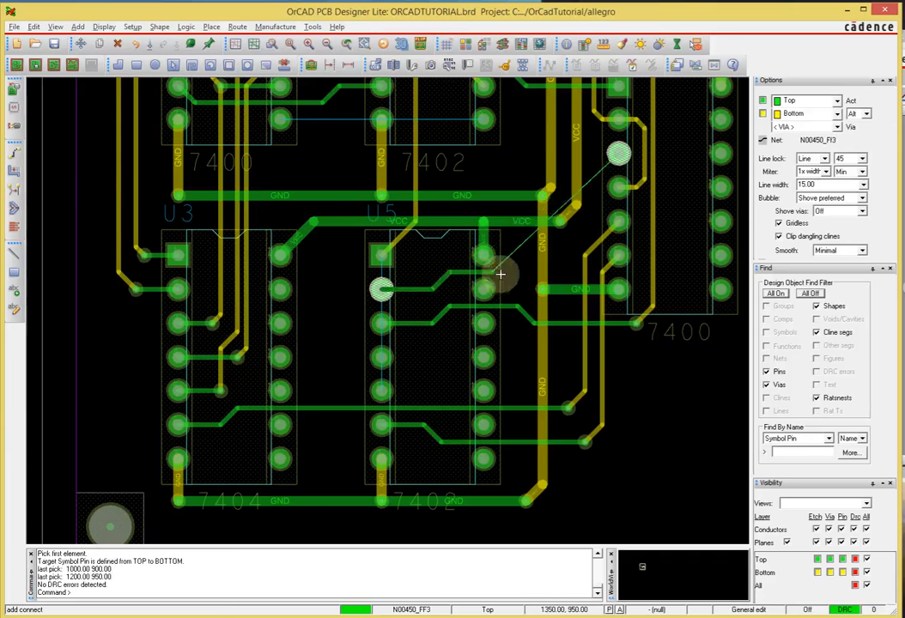
pyautogui.doubleClick(567, 274)
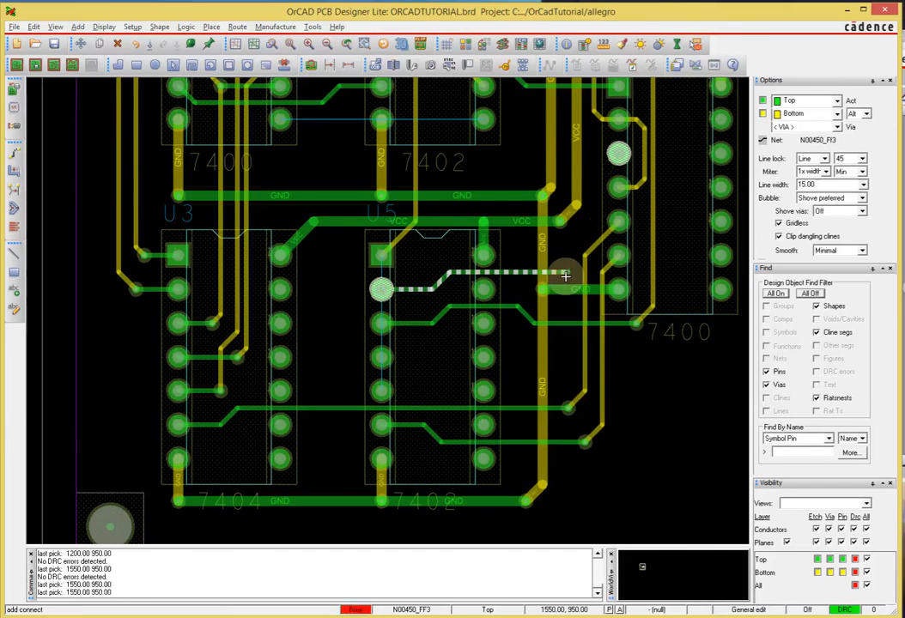
pyautogui.click(592, 222)
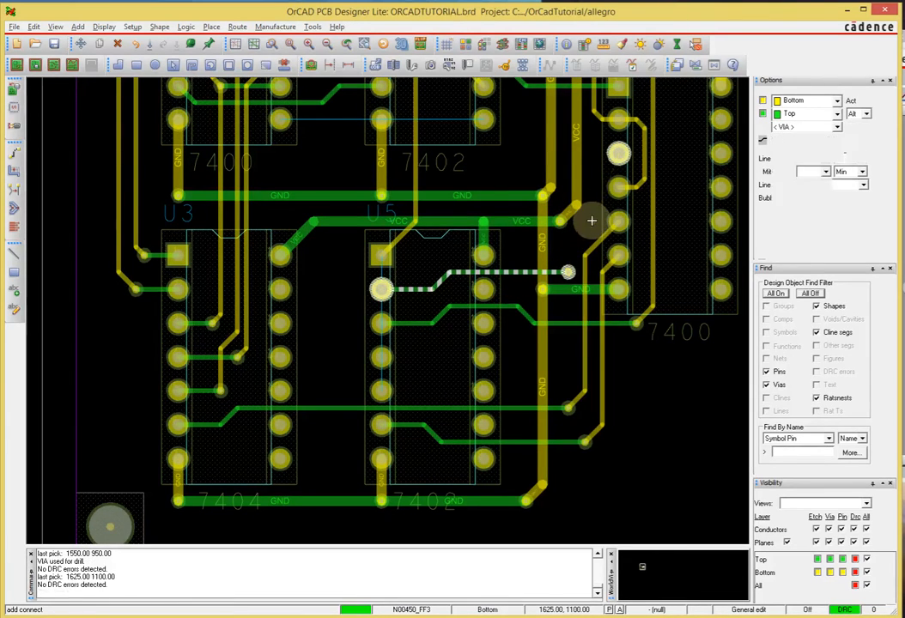
pyautogui.click(593, 172)
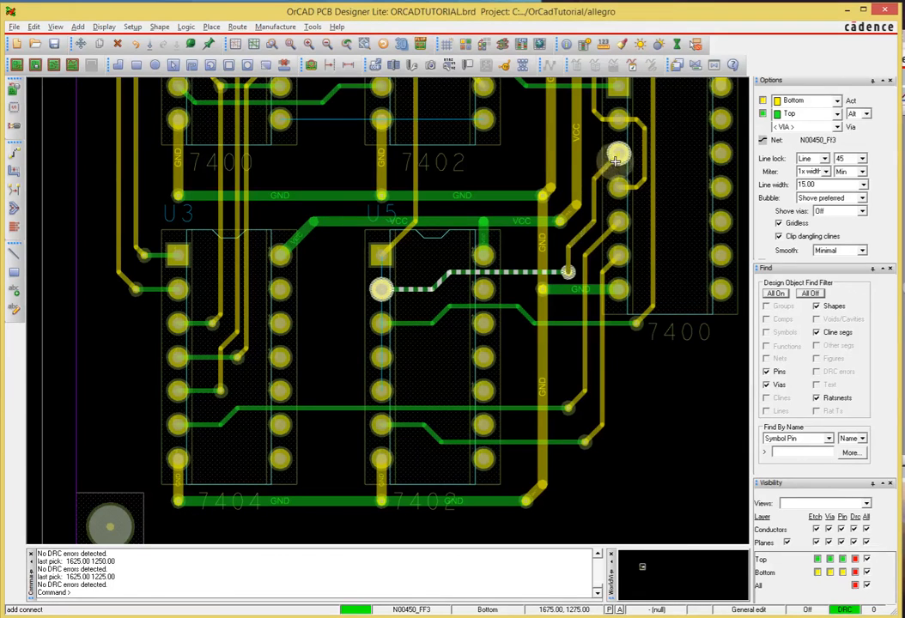
pyautogui.click(619, 153)
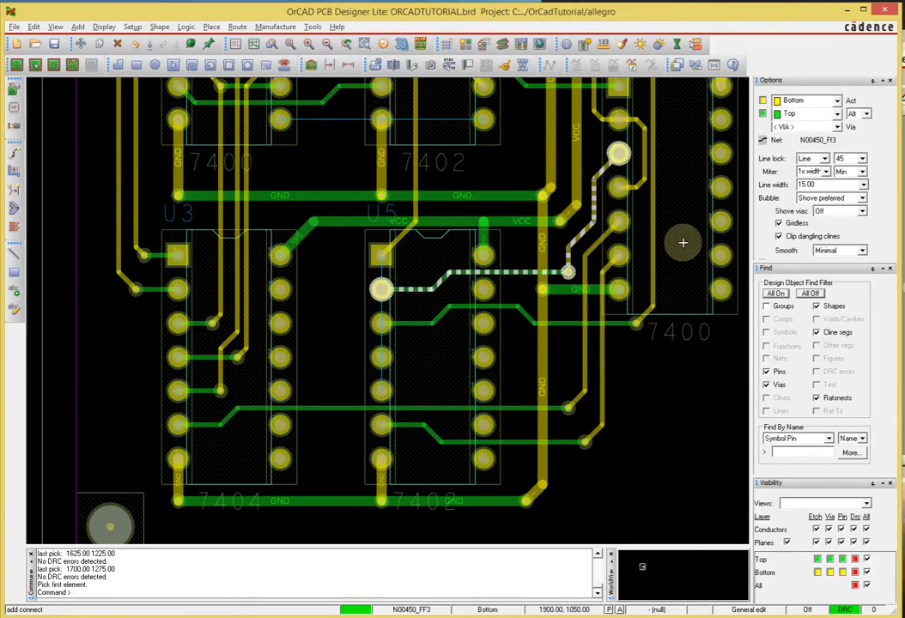
# Route N00450_FF2 on Top from U1 pin 8 through 900, 1450, 1125, 1450 and 1175, 1400 to U2 pin 8
pyautogui.moveTo(683, 244); pyautogui.dragTo(679, 241, button='middle')
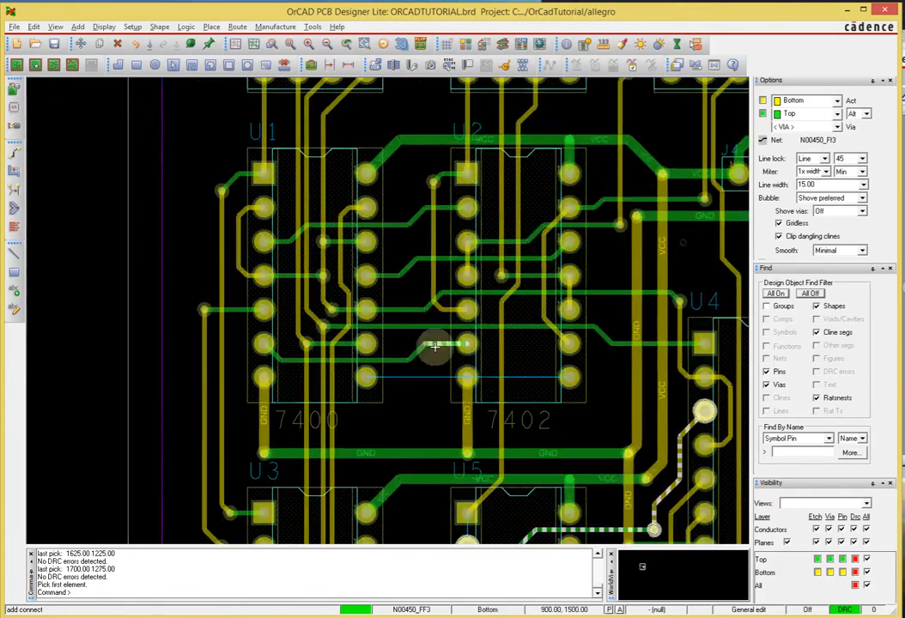
pyautogui.rightClick(413, 418)
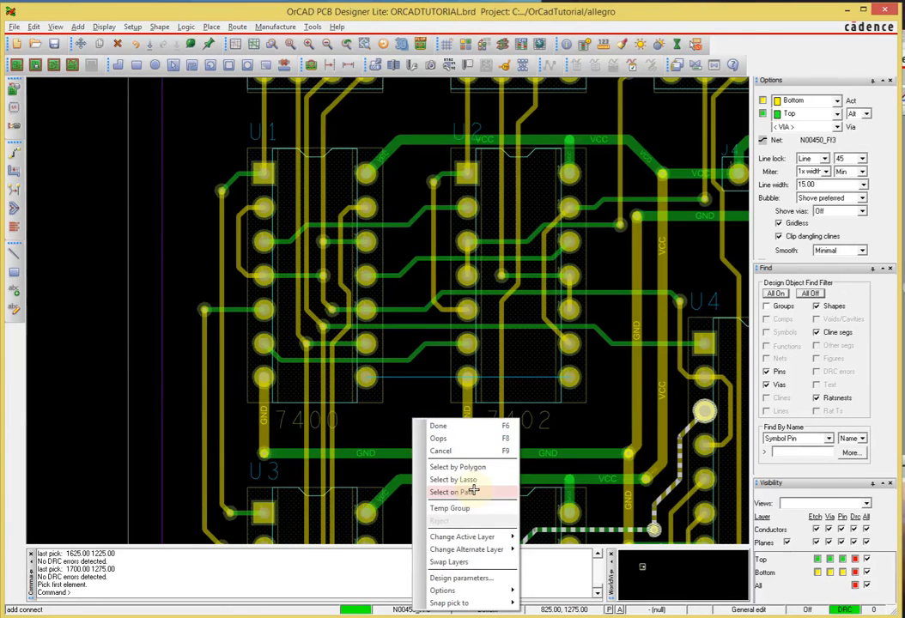
pyautogui.click(471, 563)
pyautogui.click(366, 377)
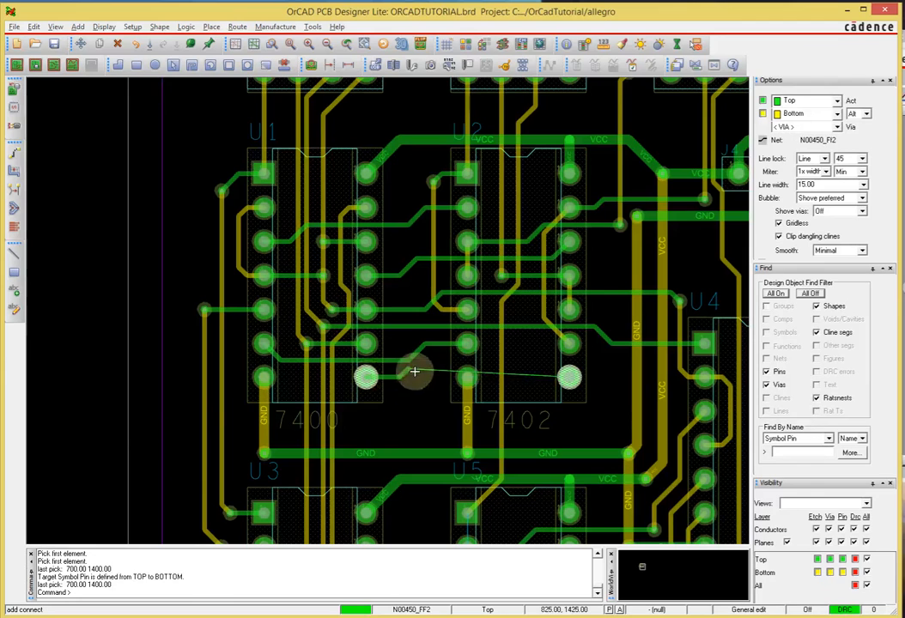
pyautogui.click(437, 362)
pyautogui.click(512, 363)
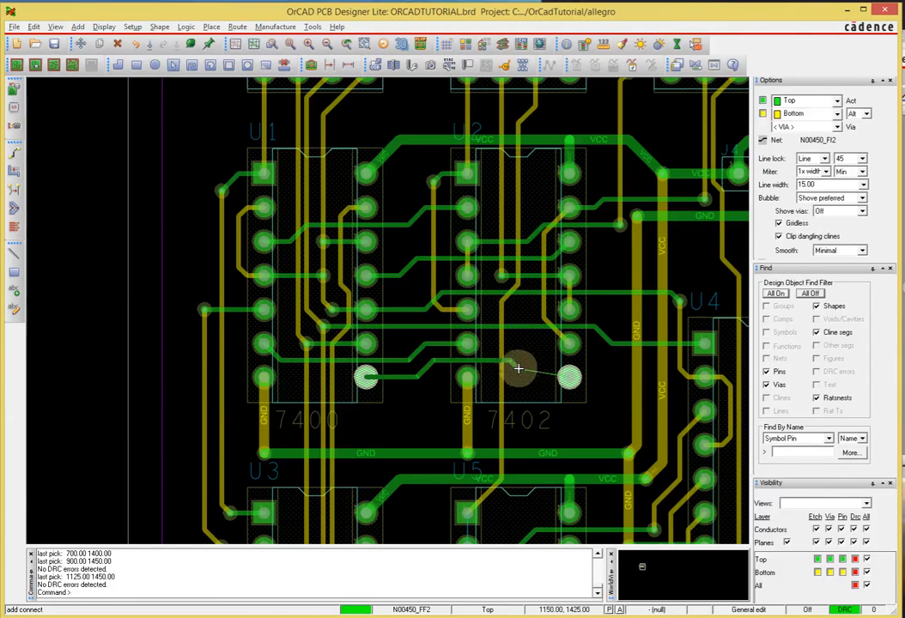
pyautogui.click(529, 379)
pyautogui.click(570, 379)
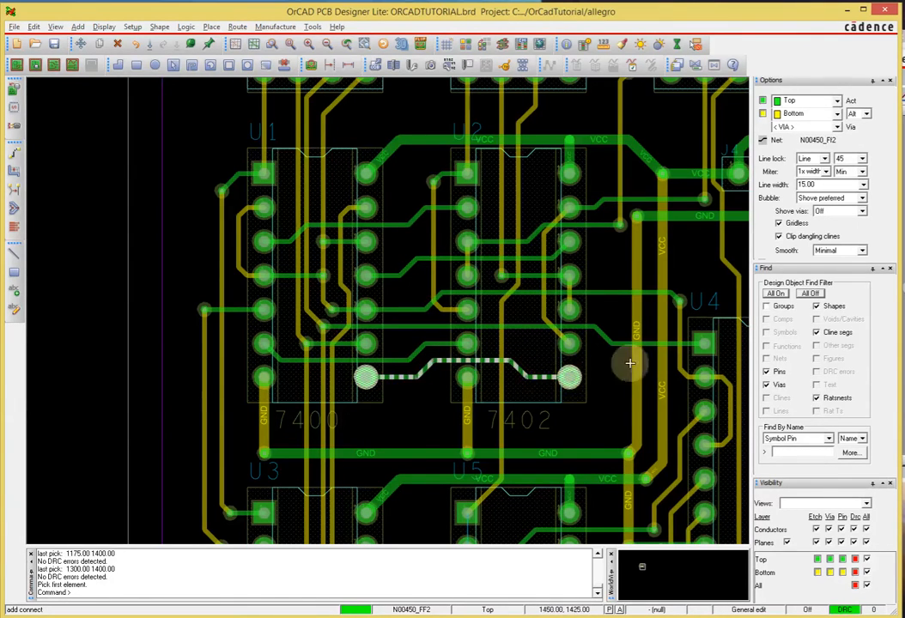
# Finish routing and save ORCADTUTORIAL.brd, overwriting the existing file
pyautogui.scroll(-2, 601, 311)
pyautogui.moveTo(693, 291); pyautogui.dragTo(655, 224, button='middle')
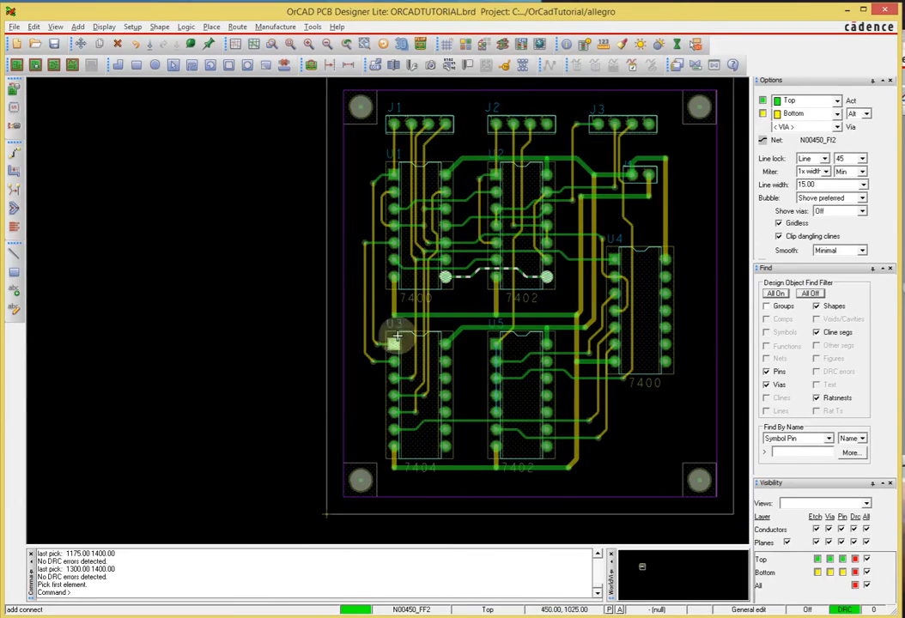
pyautogui.rightClick(219, 270)
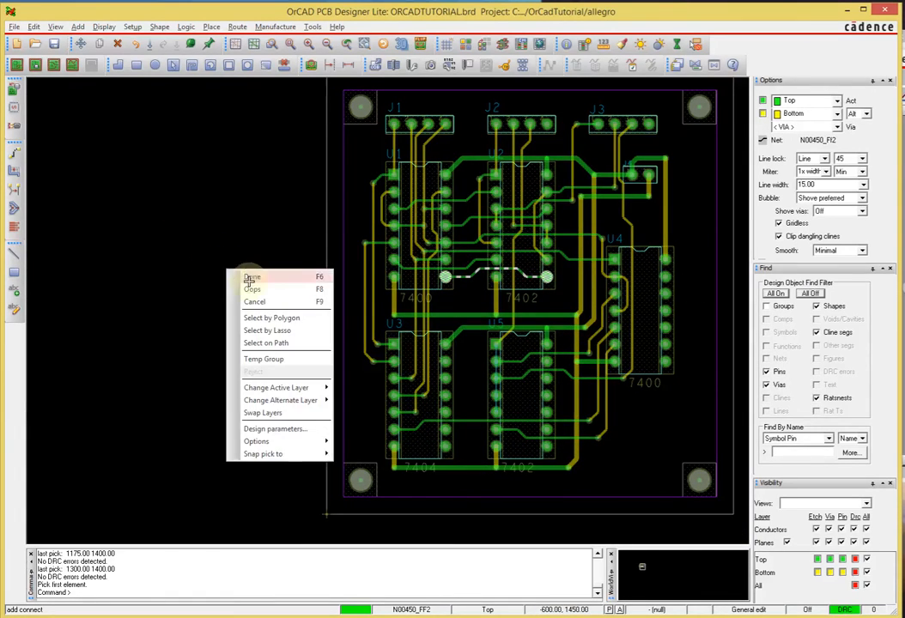
pyautogui.click(236, 280)
pyautogui.hotkey('ctrl', 's')
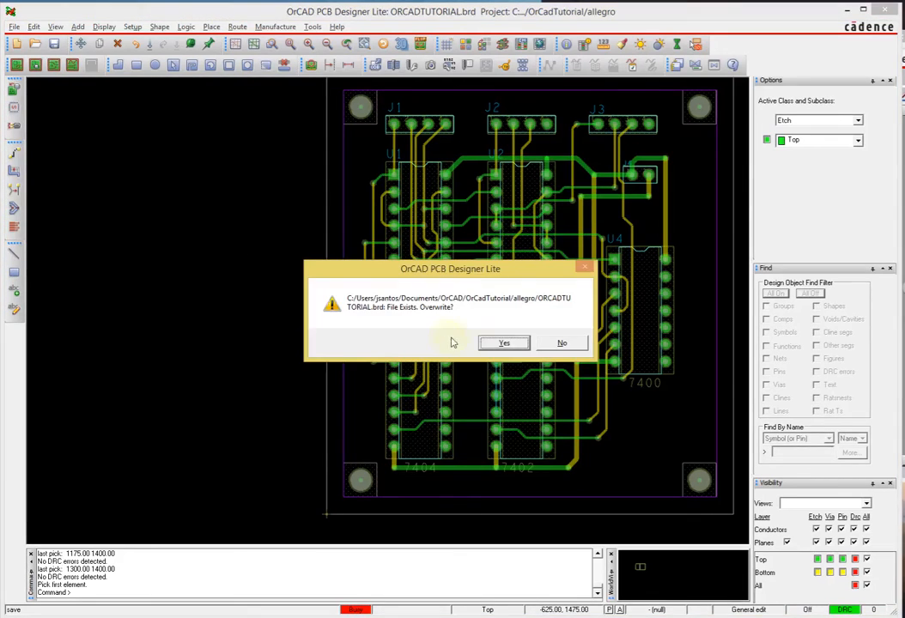
pyautogui.click(502, 344)
# Check the board's design status for remaining unrouted nets and connections
pyautogui.click(103, 27)
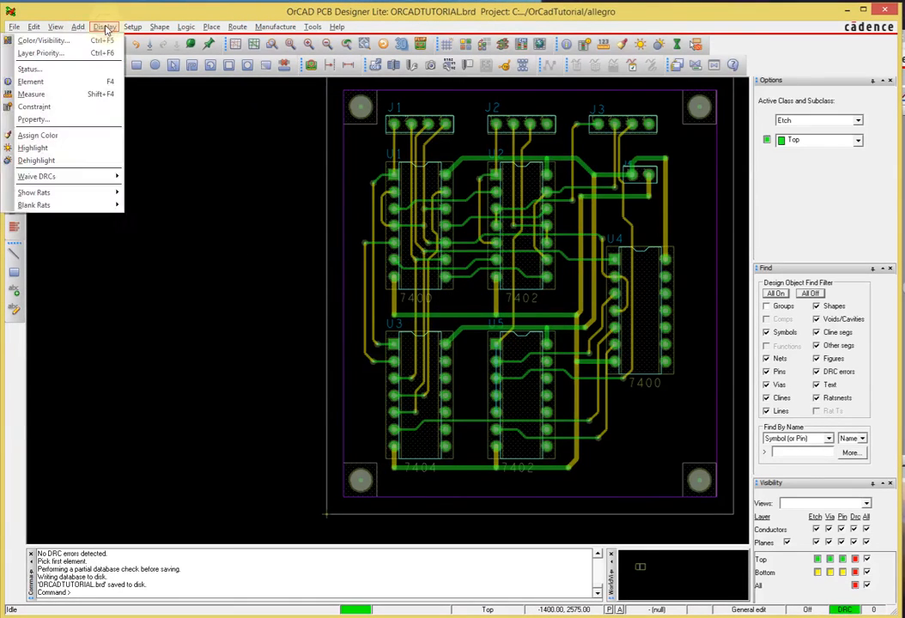
pyautogui.click(29, 69)
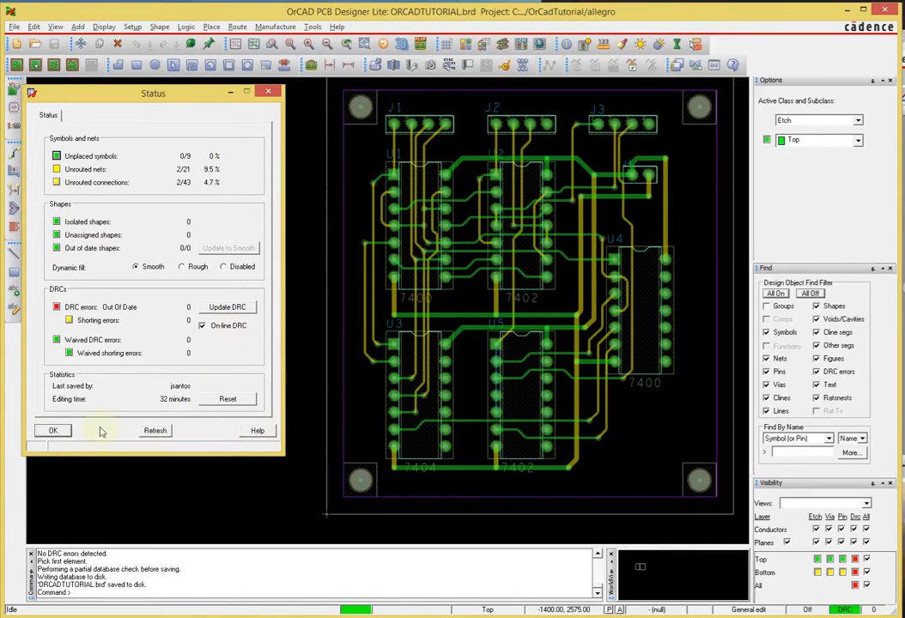
pyautogui.click(54, 431)
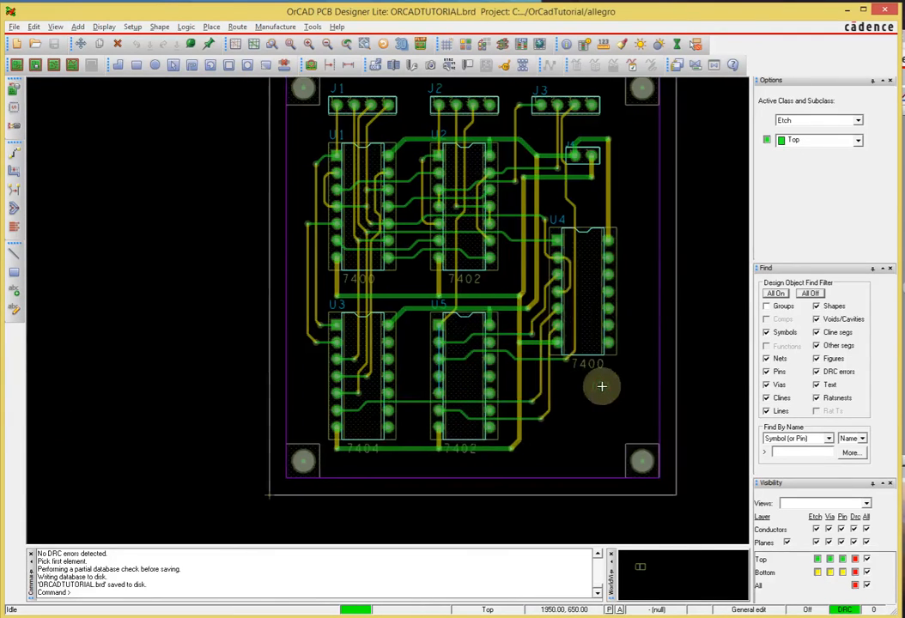
# Route Q2 on Bottom from U5 pin 1 through 925, 975 and around the pins between to U5 pin 5
pyautogui.scroll(3, 592, 322)
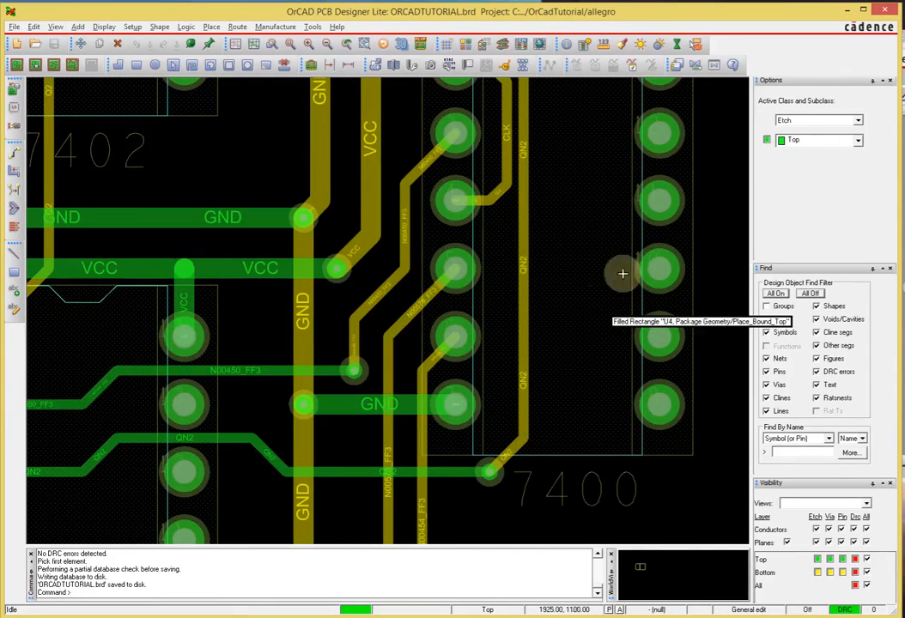
pyautogui.moveTo(416, 333); pyautogui.dragTo(412, 344, button='middle')
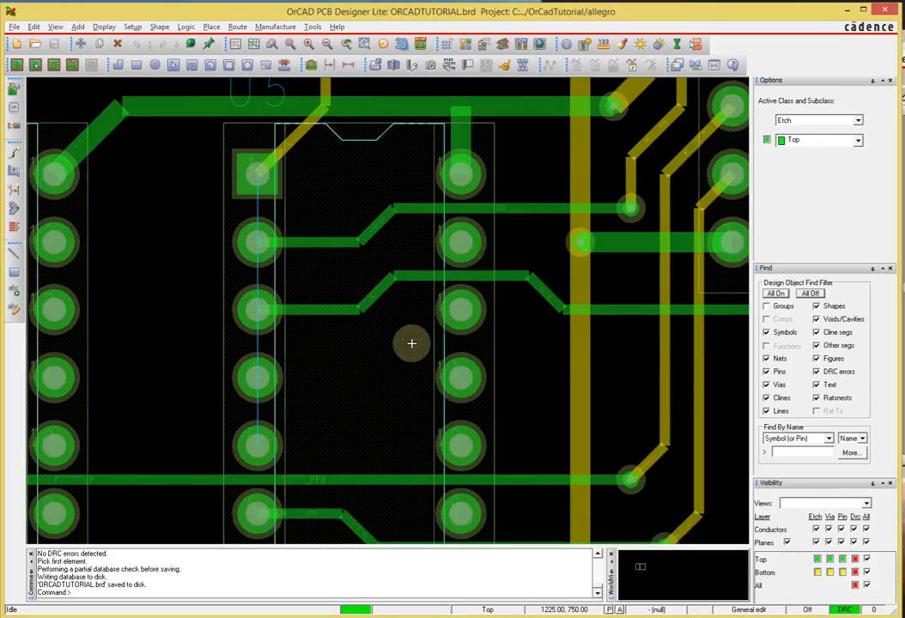
pyautogui.click(187, 252)
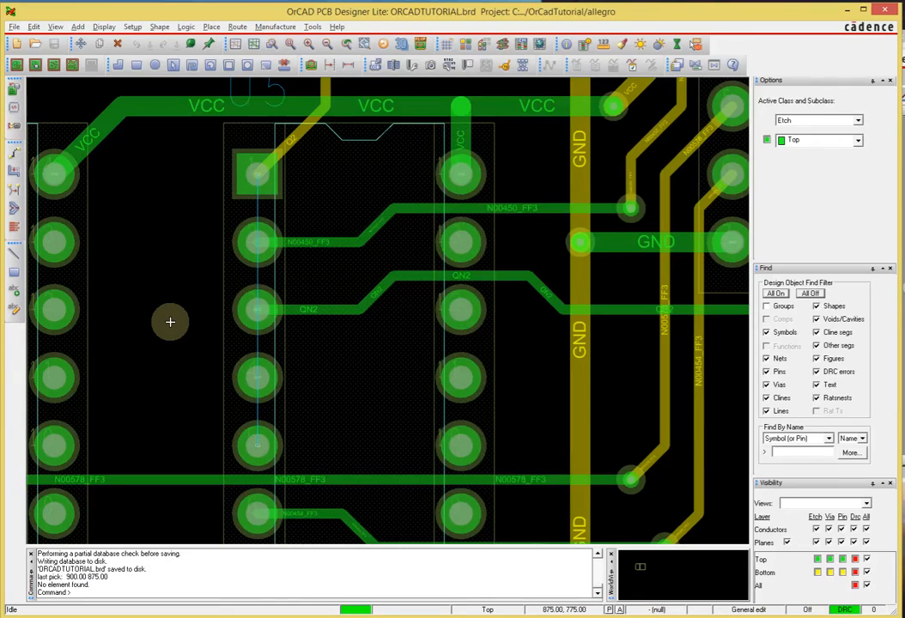
pyautogui.press('F3')
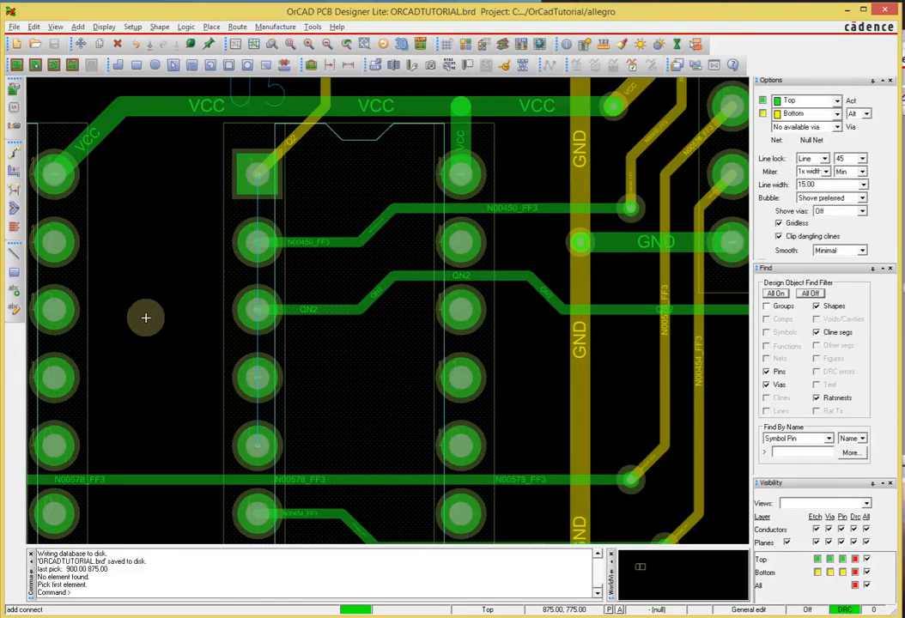
pyautogui.rightClick(154, 204)
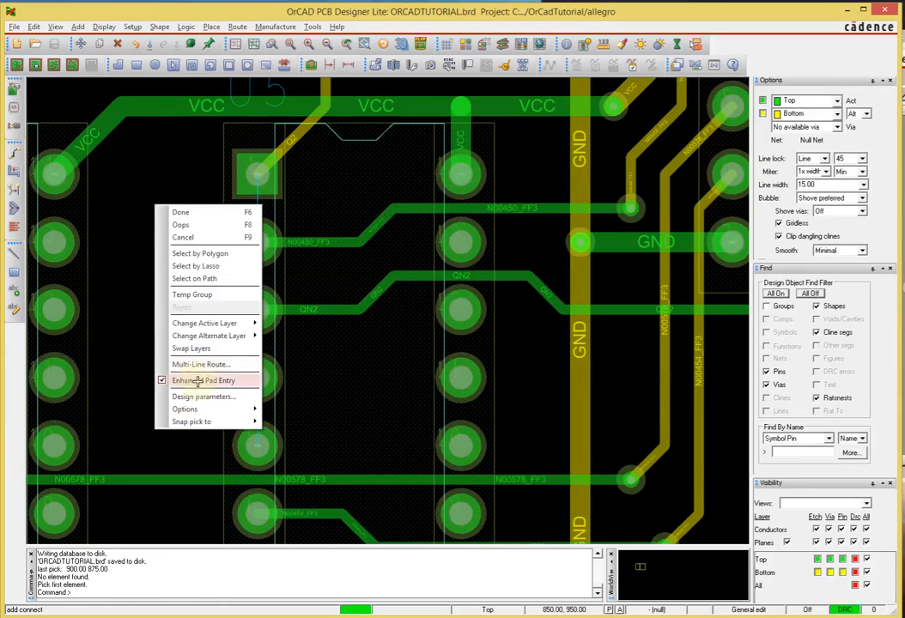
pyautogui.click(204, 350)
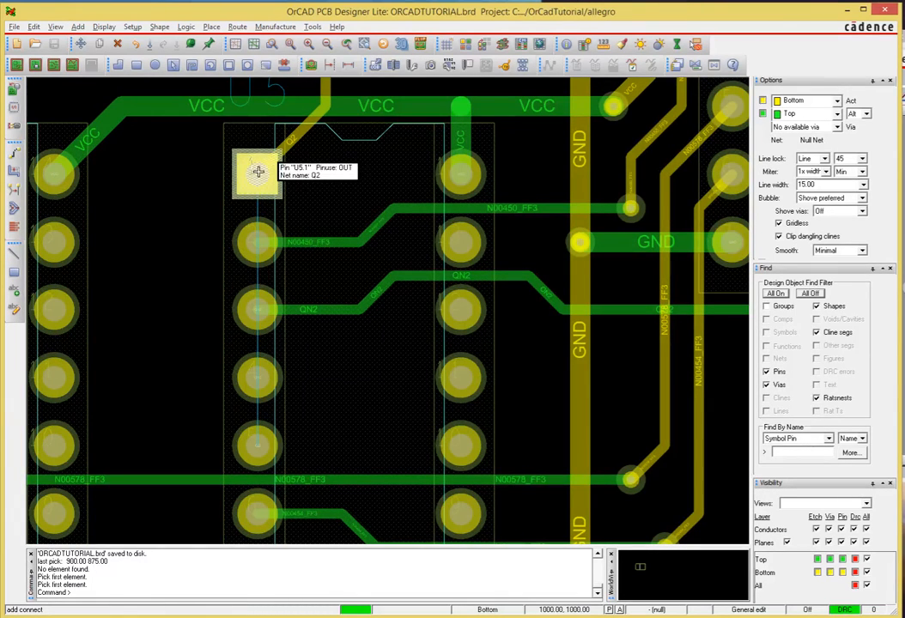
pyautogui.click(256, 172)
pyautogui.click(206, 189)
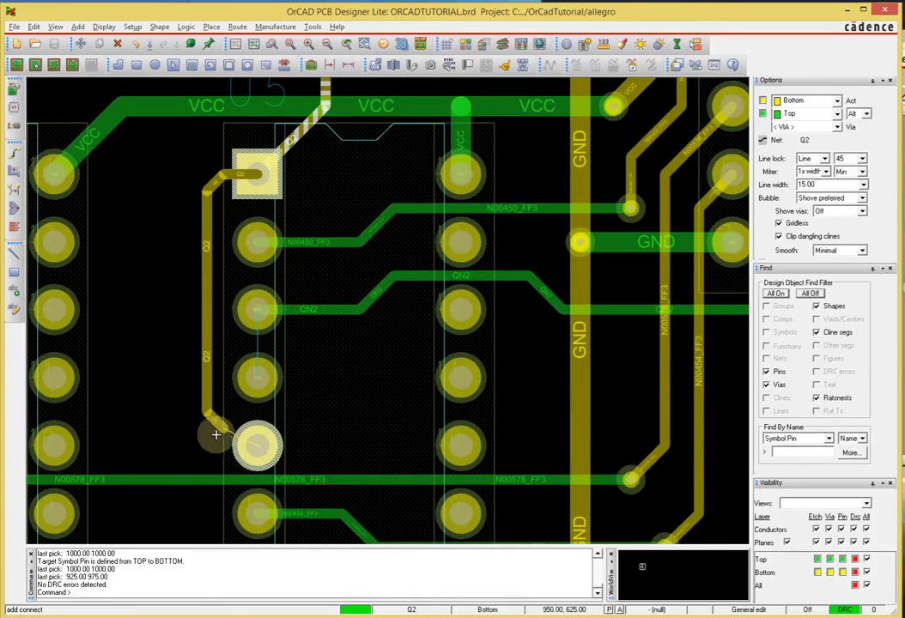
pyautogui.click(247, 443)
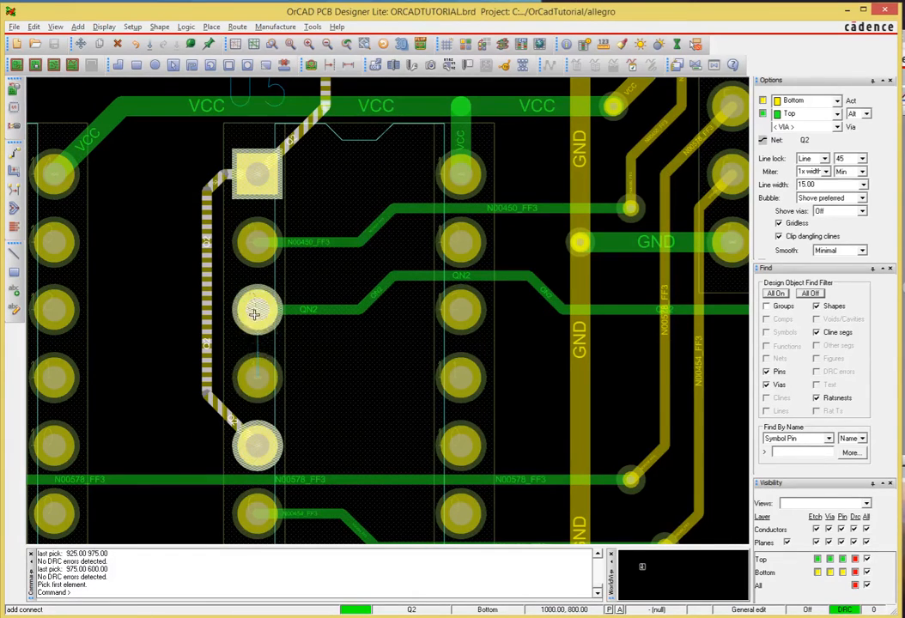
# Route Qn2 on Bottom straight from U5 pin 3 to U5 pin 4 and save the board over the existing file
pyautogui.click(259, 330)
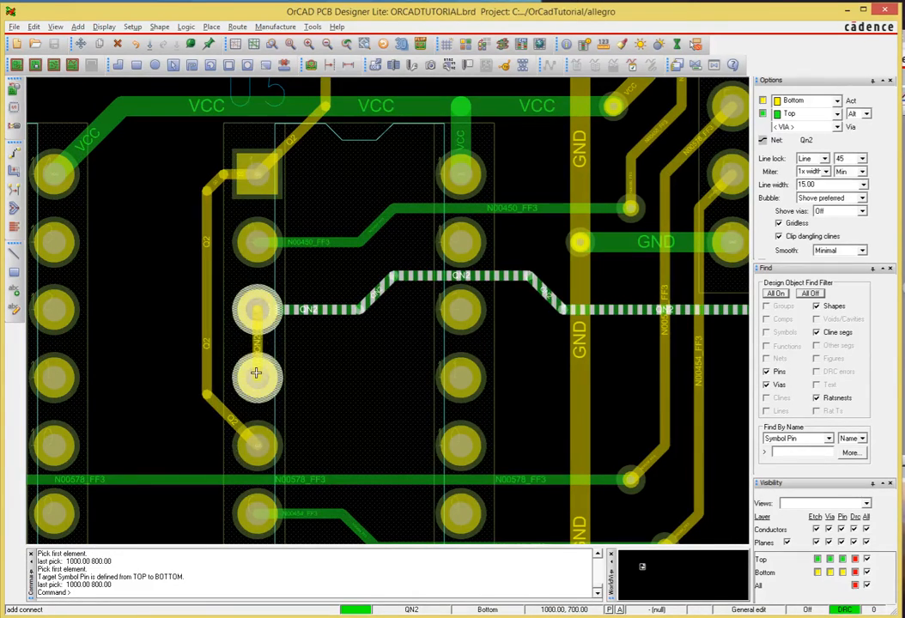
pyautogui.click(258, 375)
pyautogui.rightClick(141, 331)
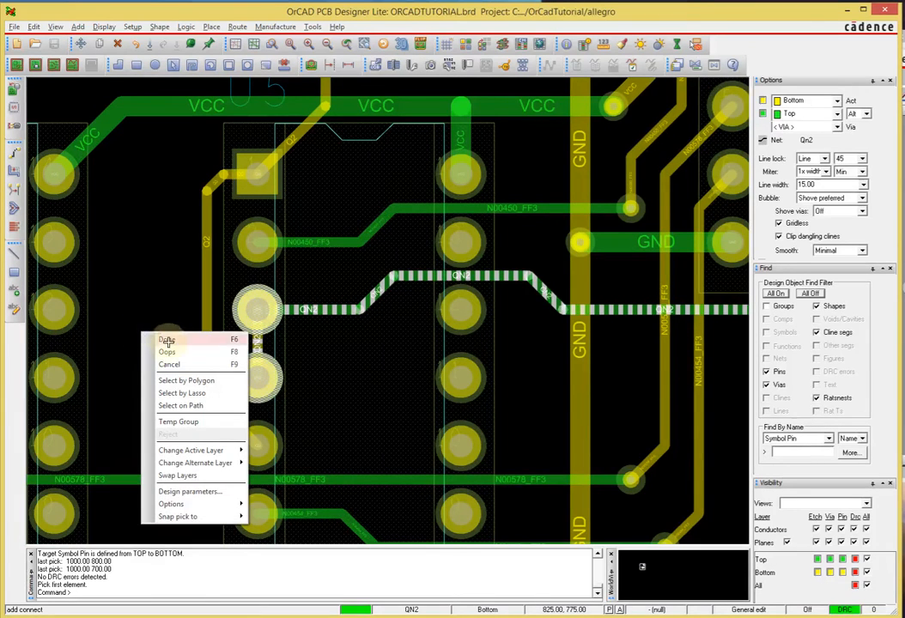
pyautogui.click(159, 339)
pyautogui.hotkey('ctrl', 's')
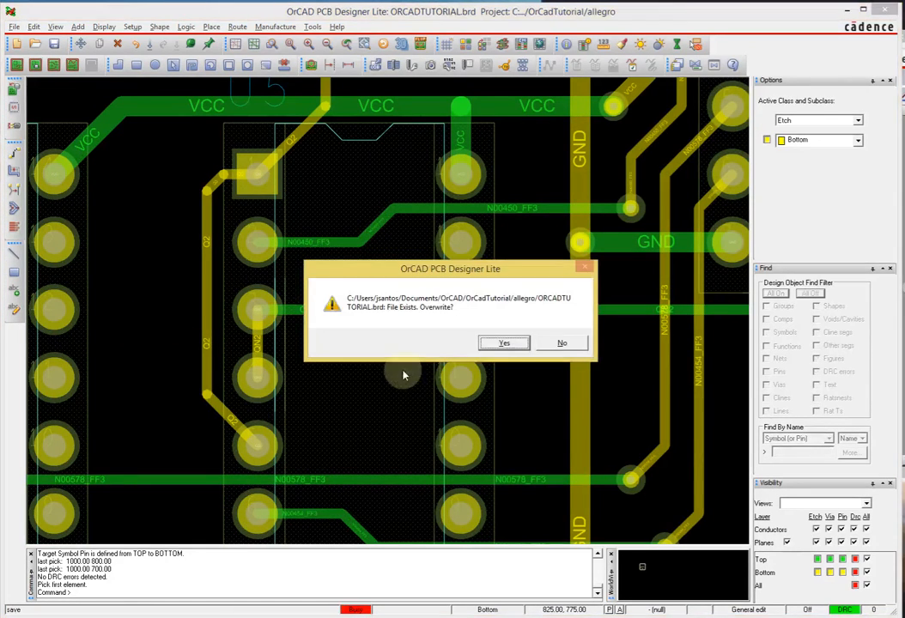
pyautogui.click(498, 344)
# Review the board's design status, update its DRC and refresh the status figures
pyautogui.click(104, 26)
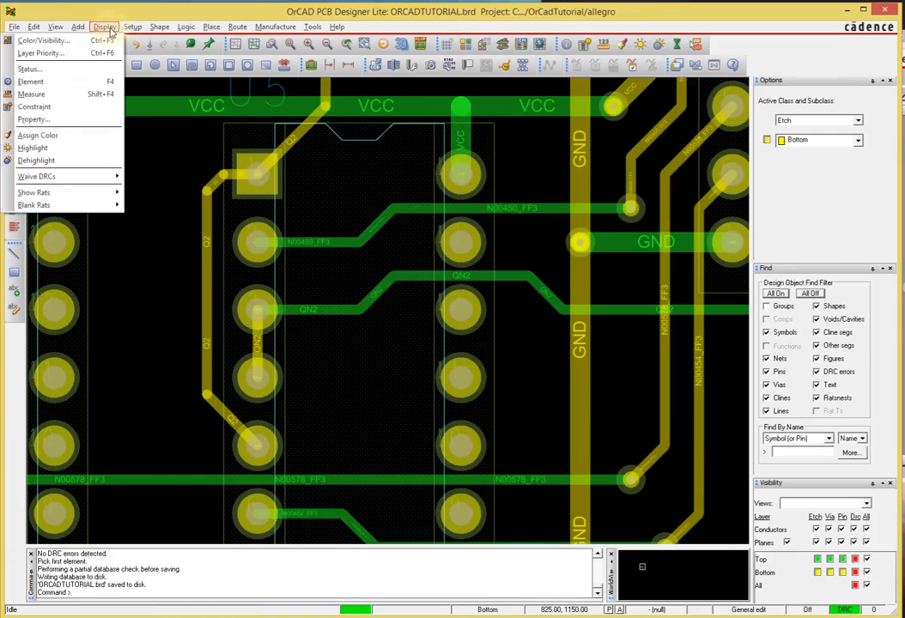
pyautogui.click(60, 67)
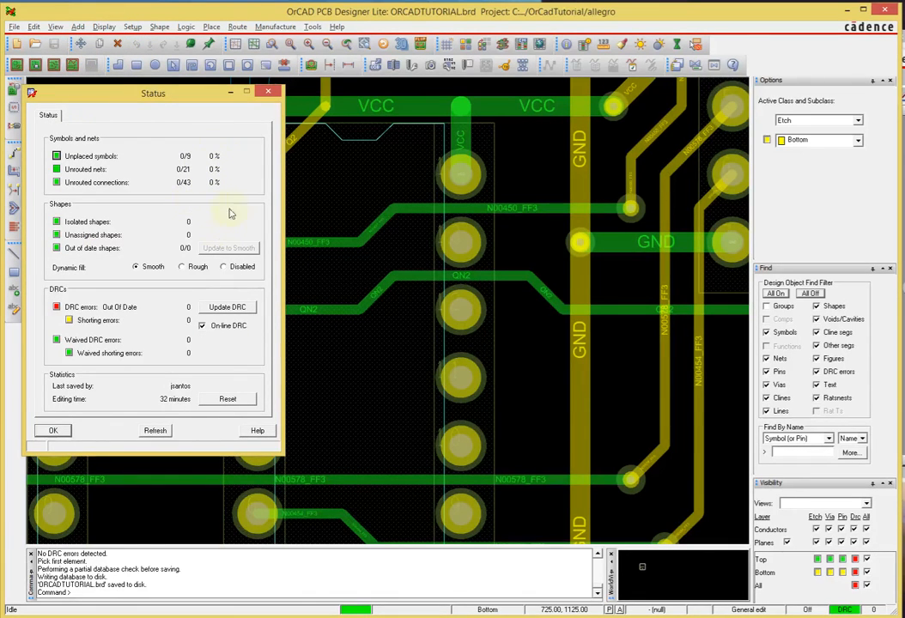
pyautogui.click(239, 309)
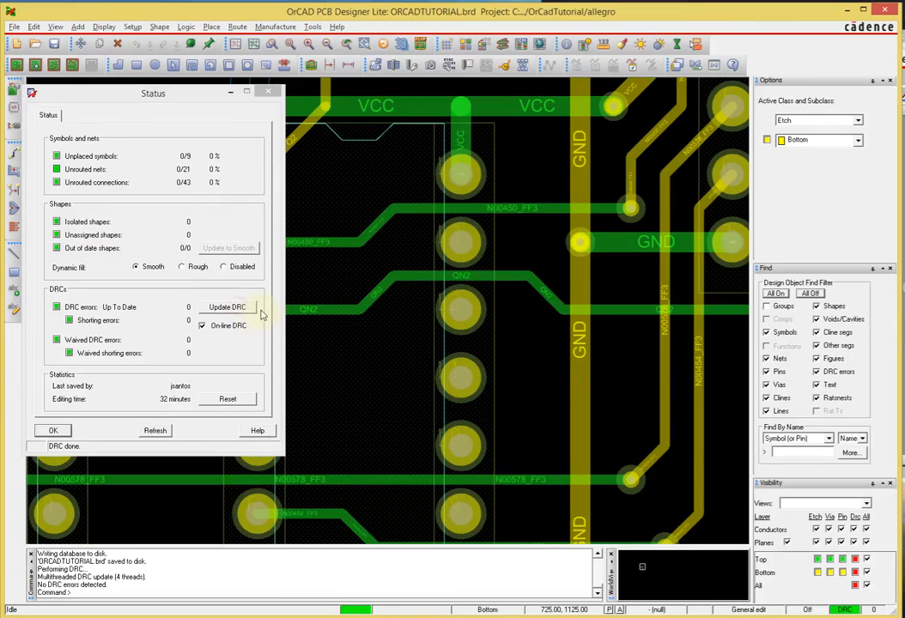
pyautogui.moveTo(128, 92); pyautogui.dragTo(268, 88)
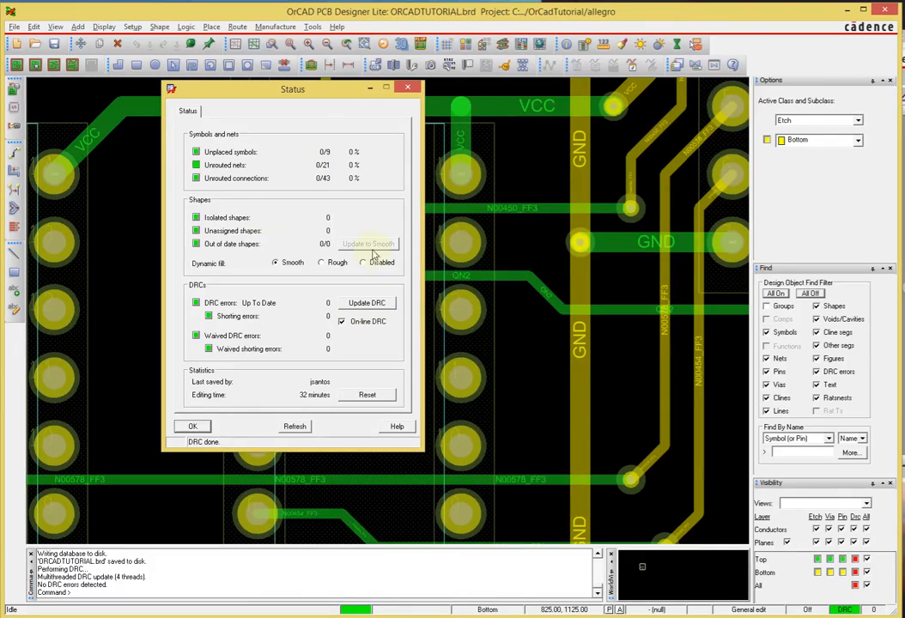
pyautogui.click(368, 303)
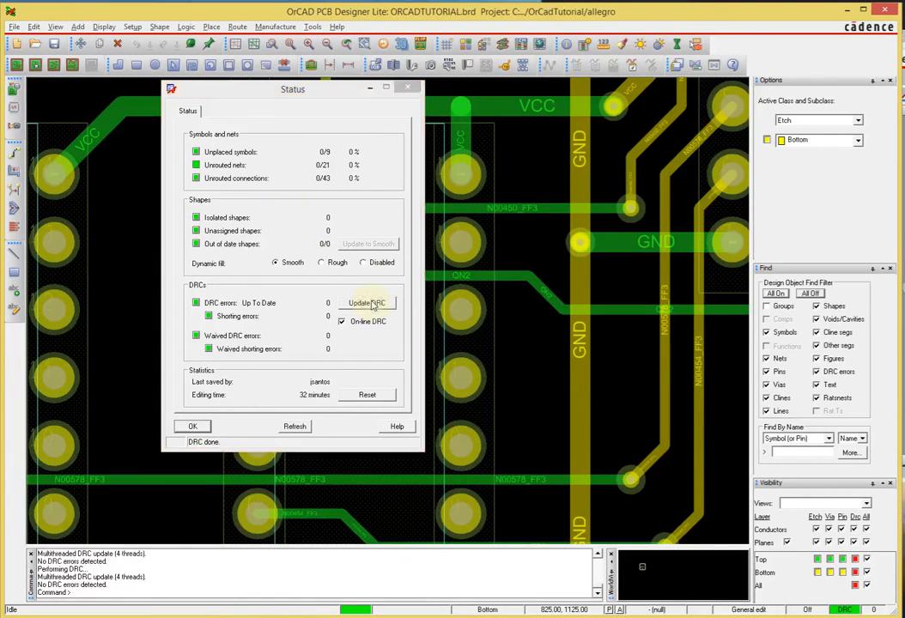
pyautogui.click(297, 427)
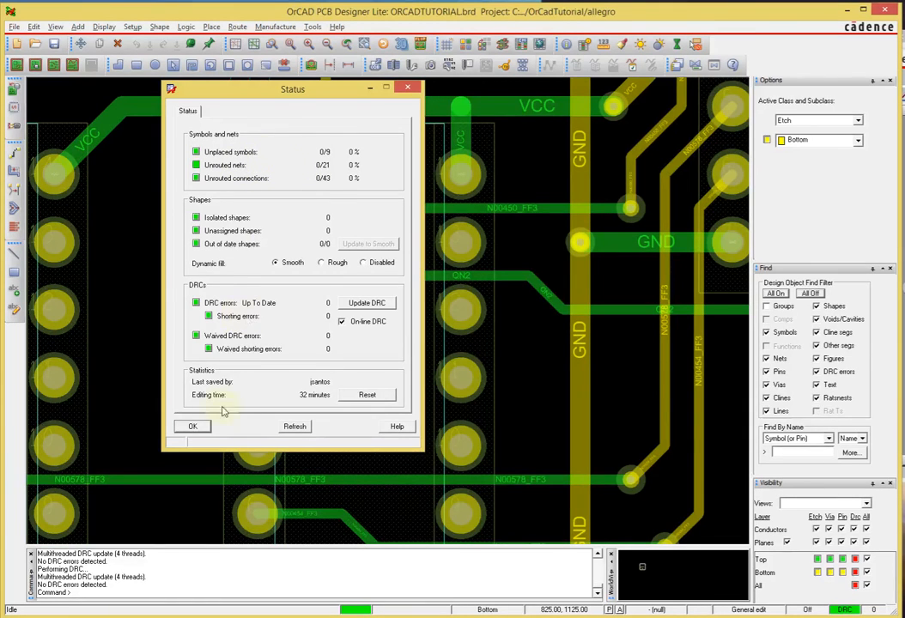
pyautogui.click(193, 428)
pyautogui.scroll(-5, 307, 366)
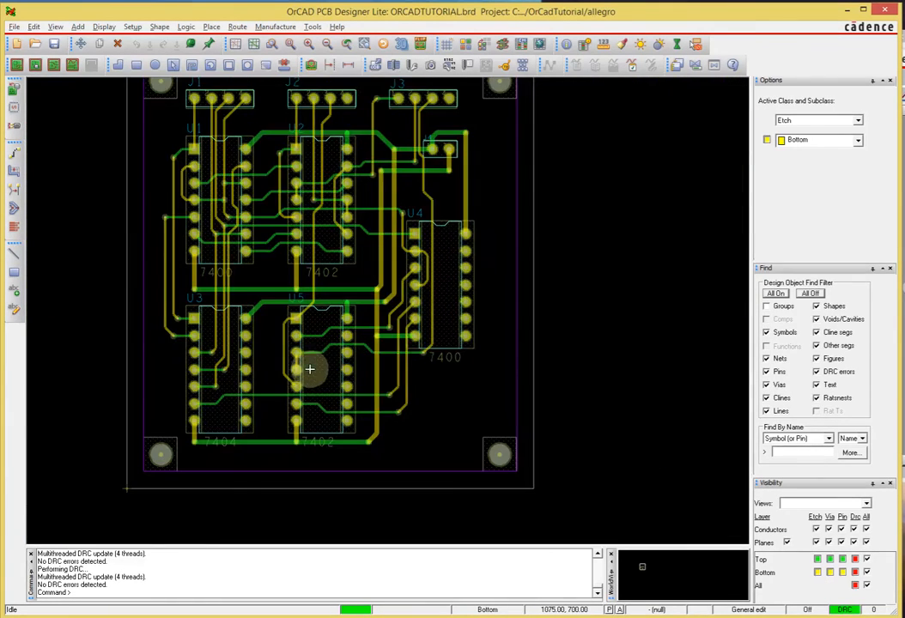
# Save the routed board over the existing ORCADTUTORIAL.brd file
pyautogui.moveTo(445, 320); pyautogui.dragTo(450, 337, button='middle')
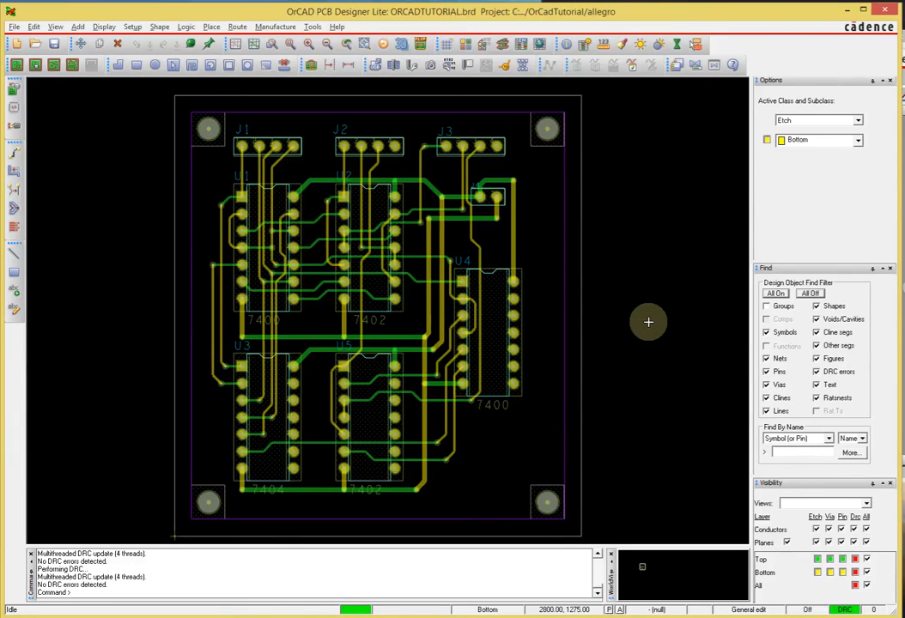
pyautogui.hotkey('ctrl', 's')
pyautogui.click(510, 347)
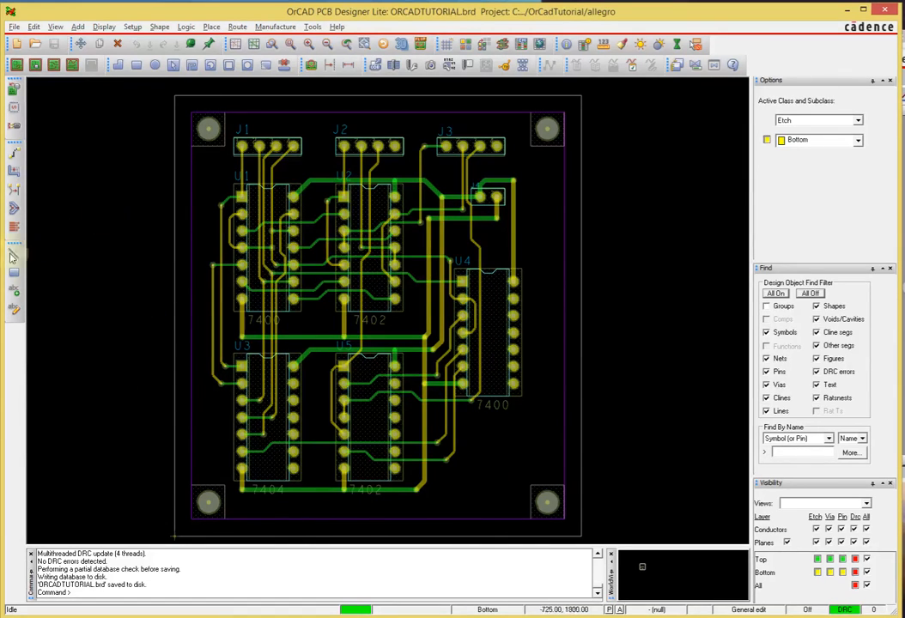
# Add the text "University of Nebraska-Lincoln" at 400, 200 below U3 on Board Geometry, Silkscreen_Top
pyautogui.click(14, 291)
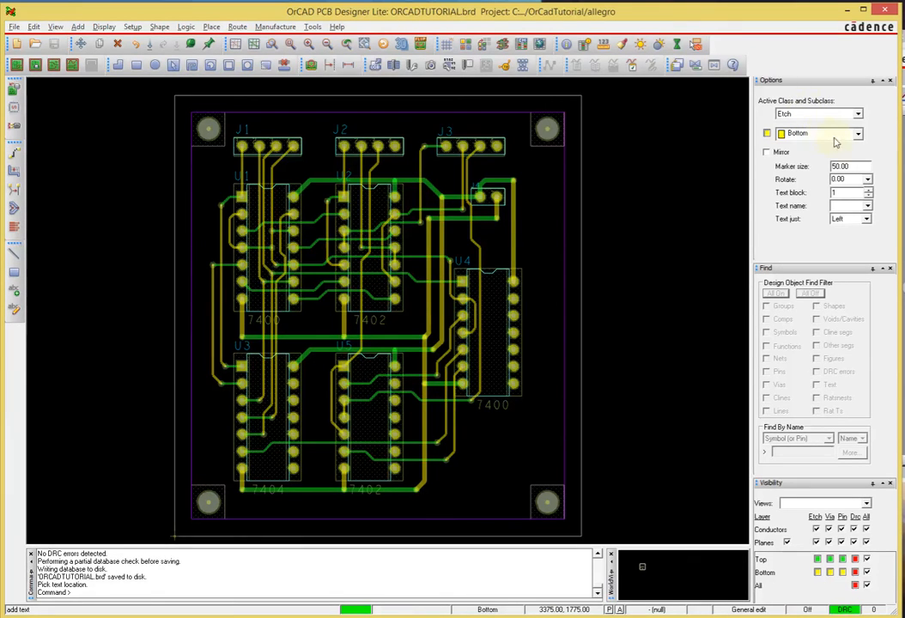
pyautogui.click(858, 115)
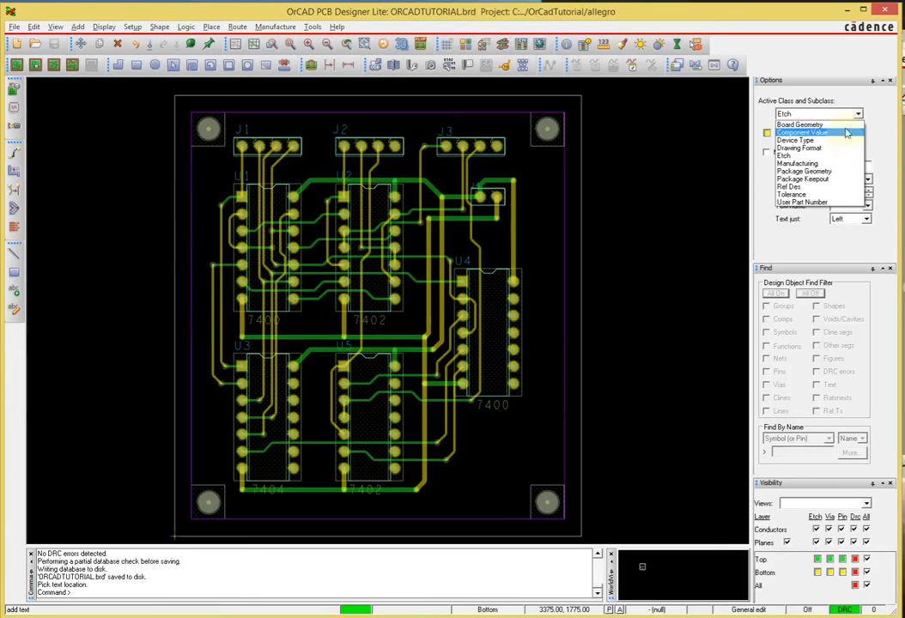
pyautogui.click(801, 124)
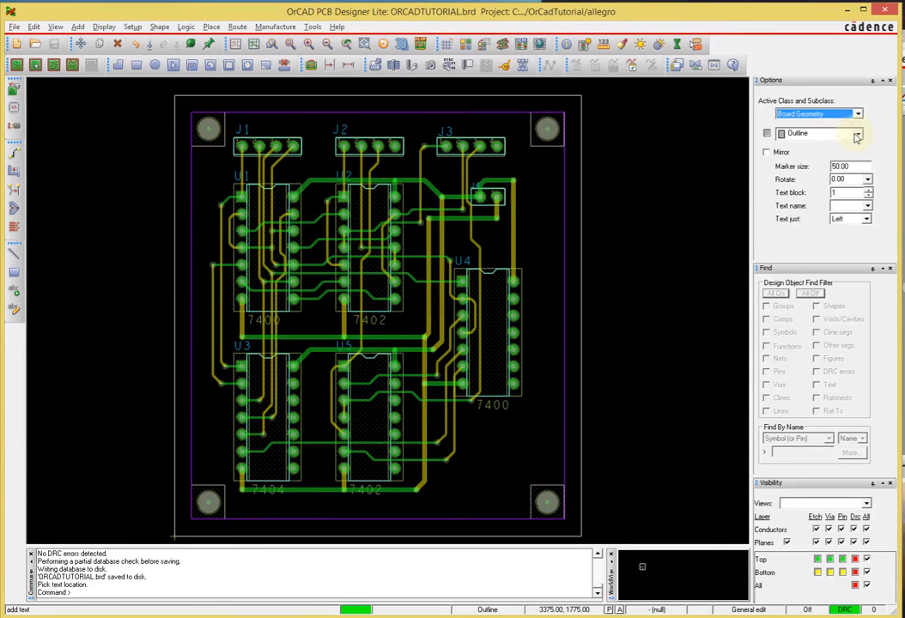
pyautogui.click(856, 135)
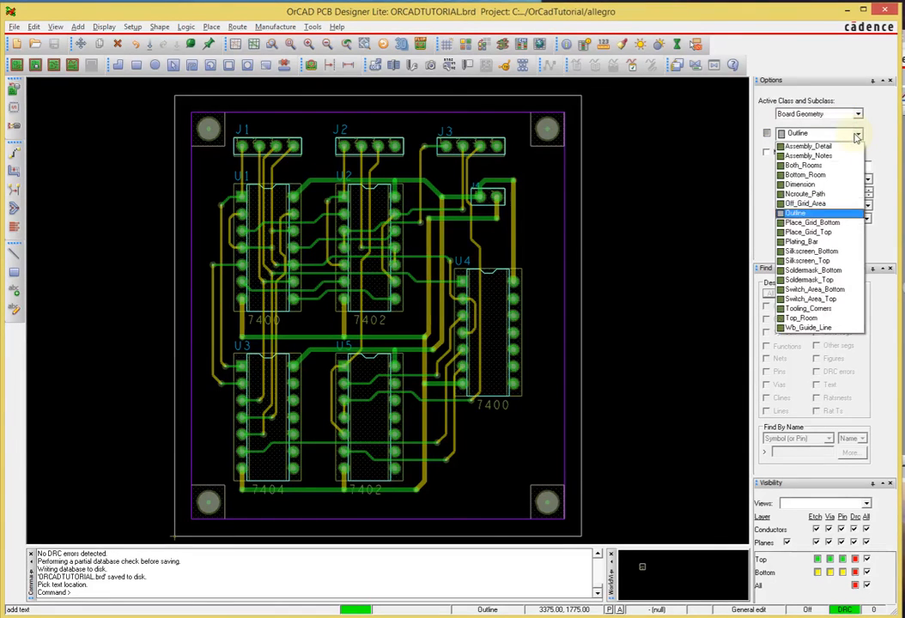
pyautogui.click(845, 262)
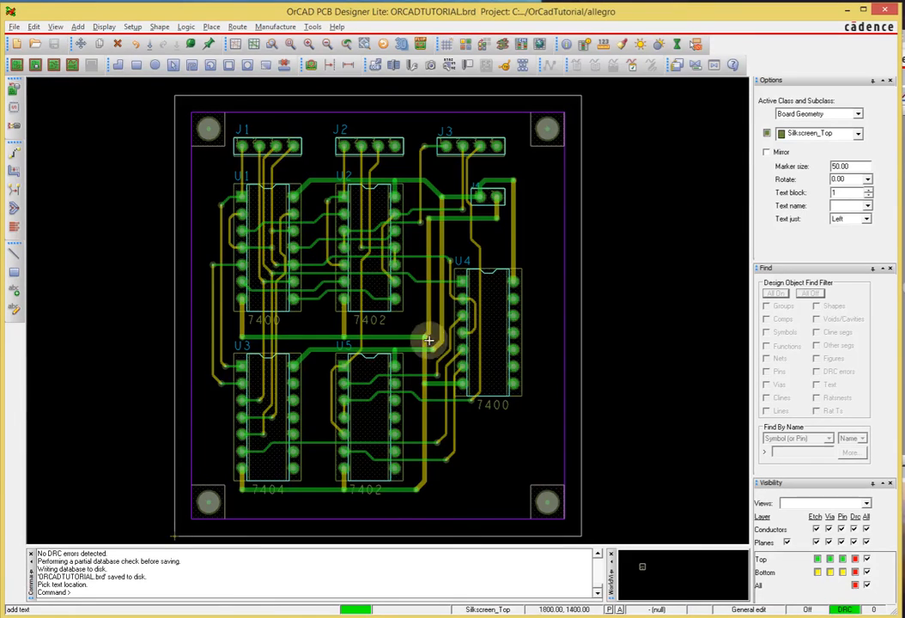
pyautogui.click(243, 508)
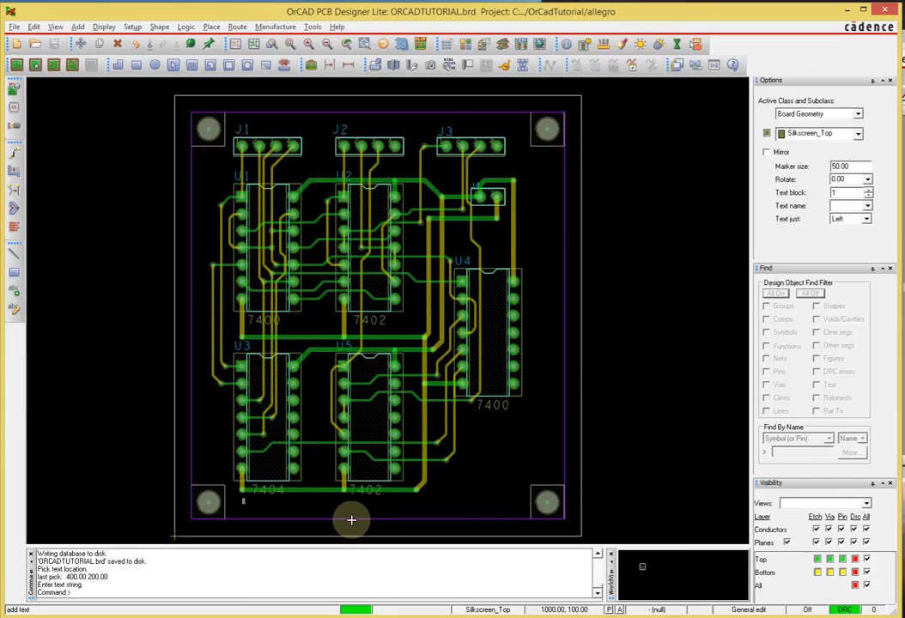
pyautogui.write('University of Nebra')
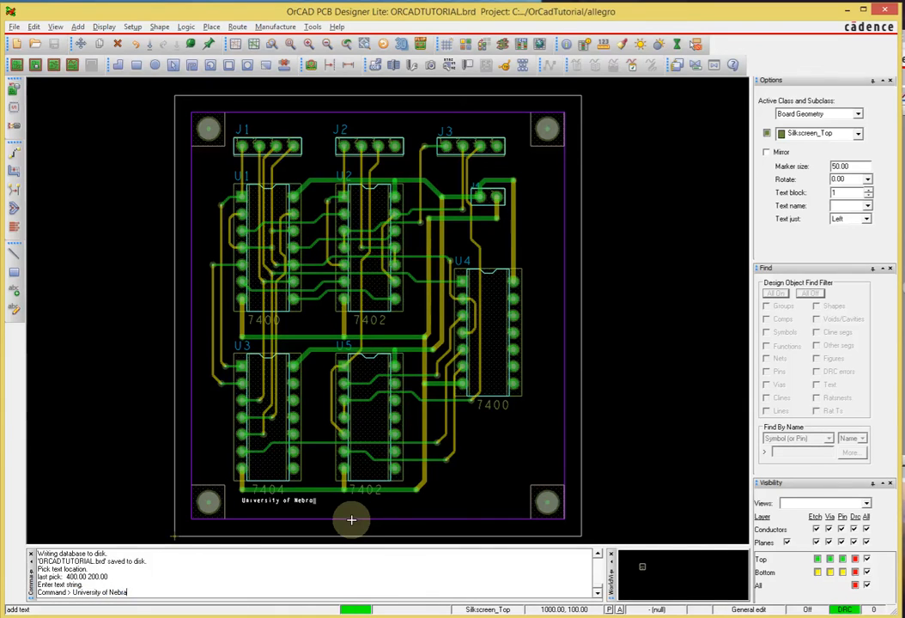
pyautogui.write('ska-Lincoln')
pyautogui.rightClick(157, 454)
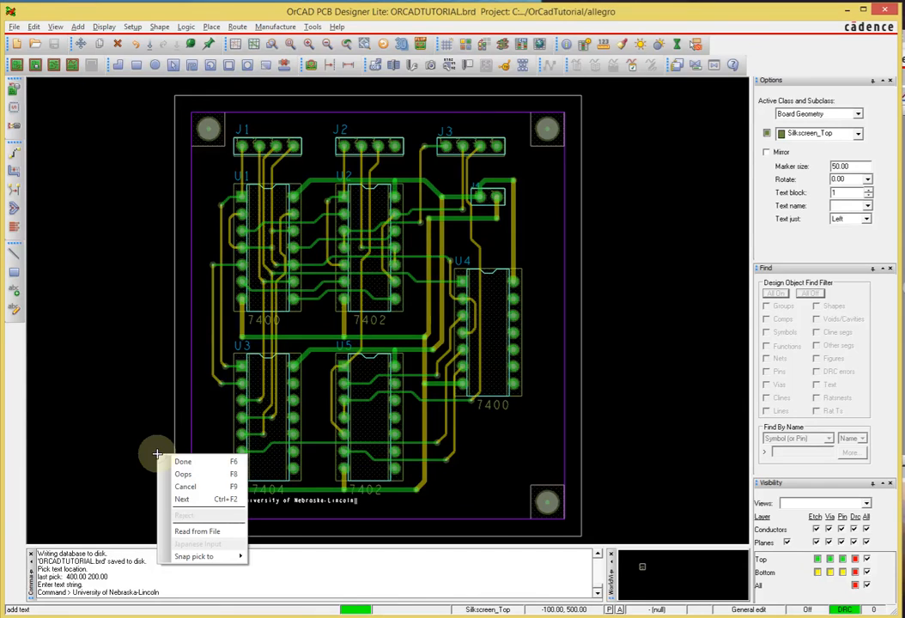
pyautogui.click(207, 500)
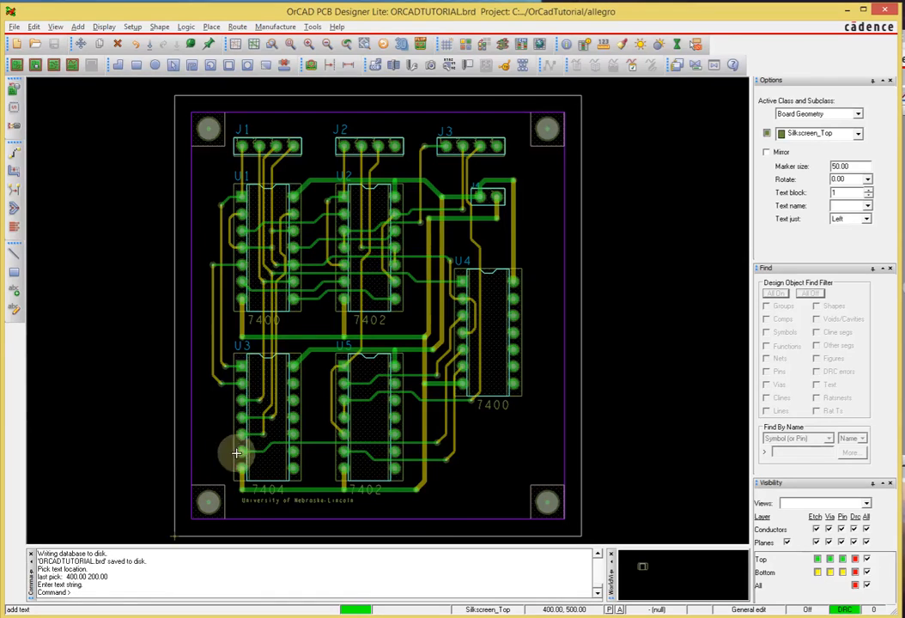
pyautogui.click(244, 511)
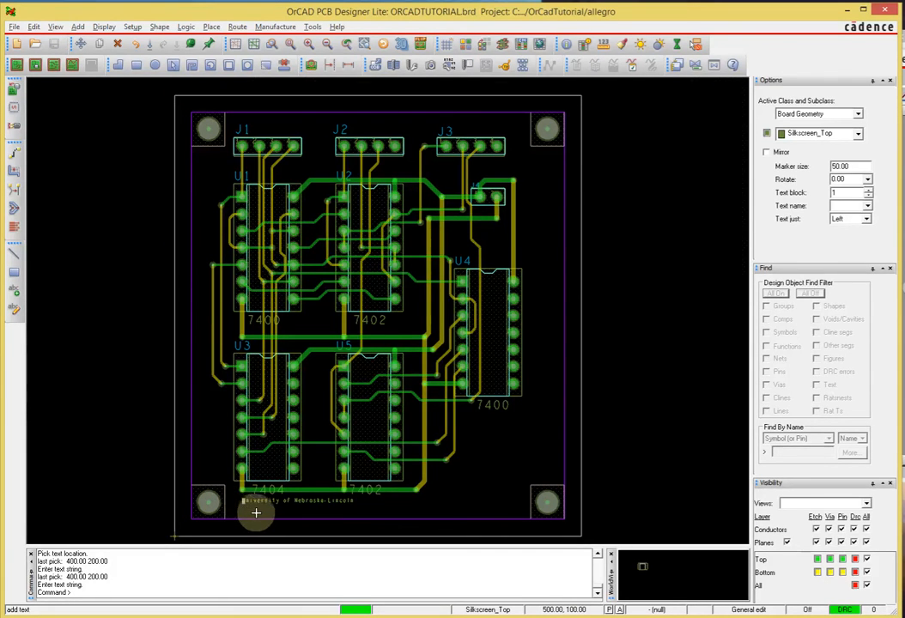
pyautogui.scroll(3, 256, 512)
pyautogui.press('Delete')
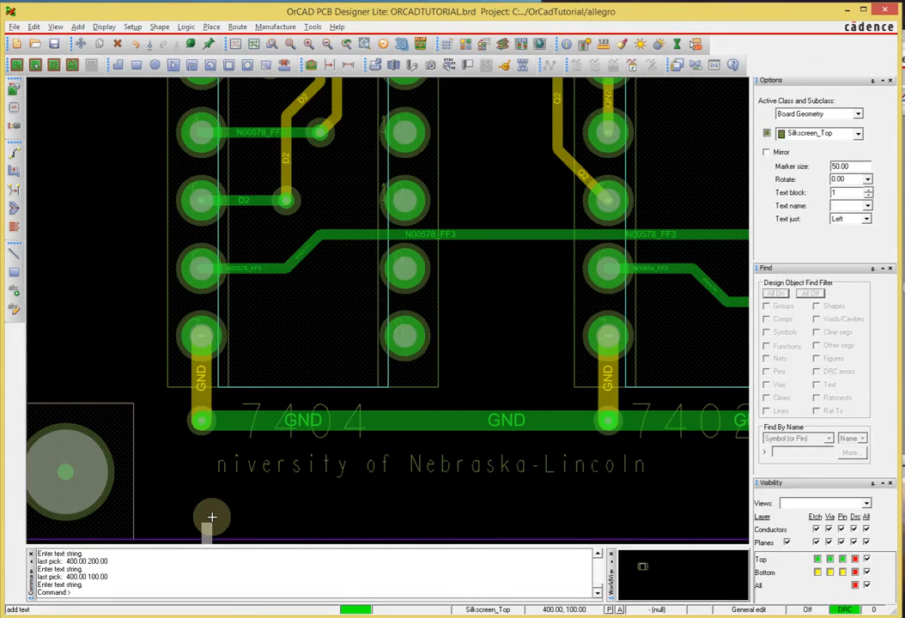
pyautogui.rightClick(211, 517)
pyautogui.click(216, 523)
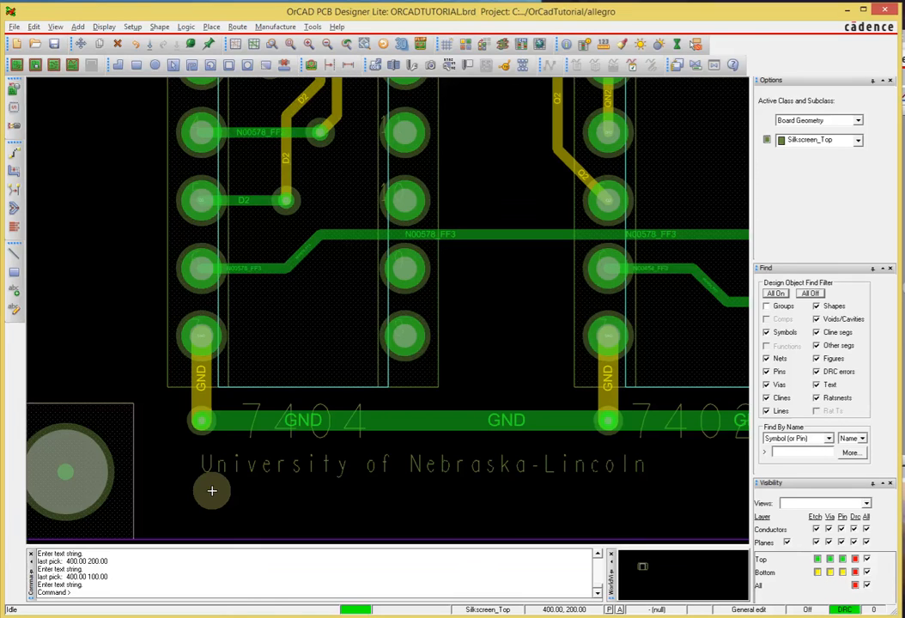
# Set the non-etch grid spacing to 50 in both x and y
pyautogui.click(131, 27)
pyautogui.click(60, 65)
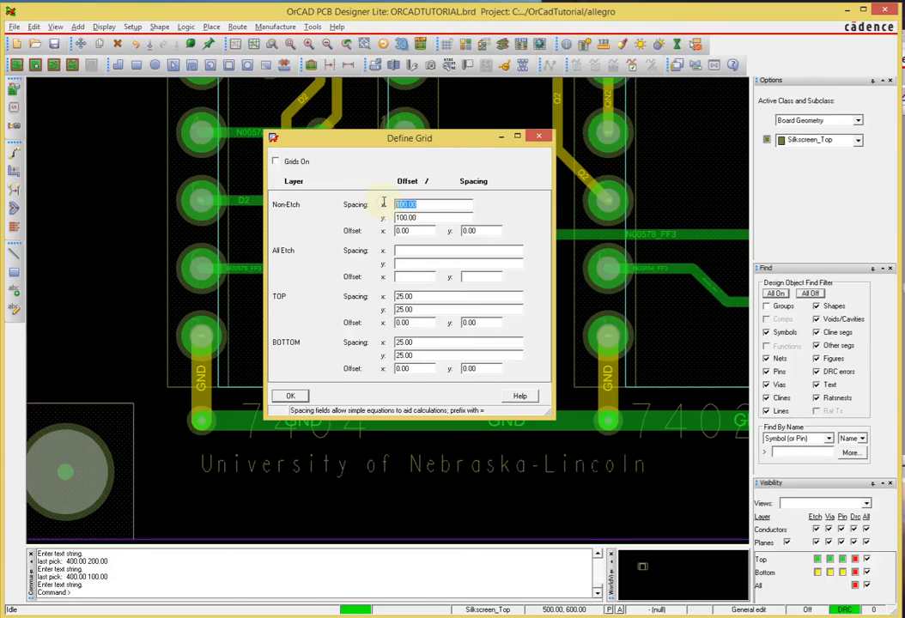
pyautogui.write('50')
pyautogui.press('Tab')
pyautogui.press('Tab')
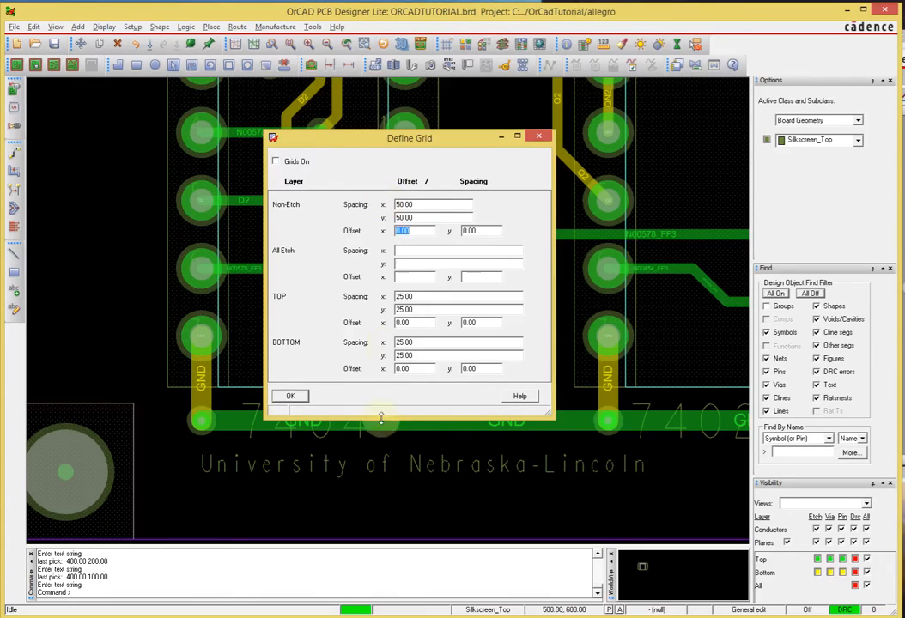
pyautogui.click(291, 397)
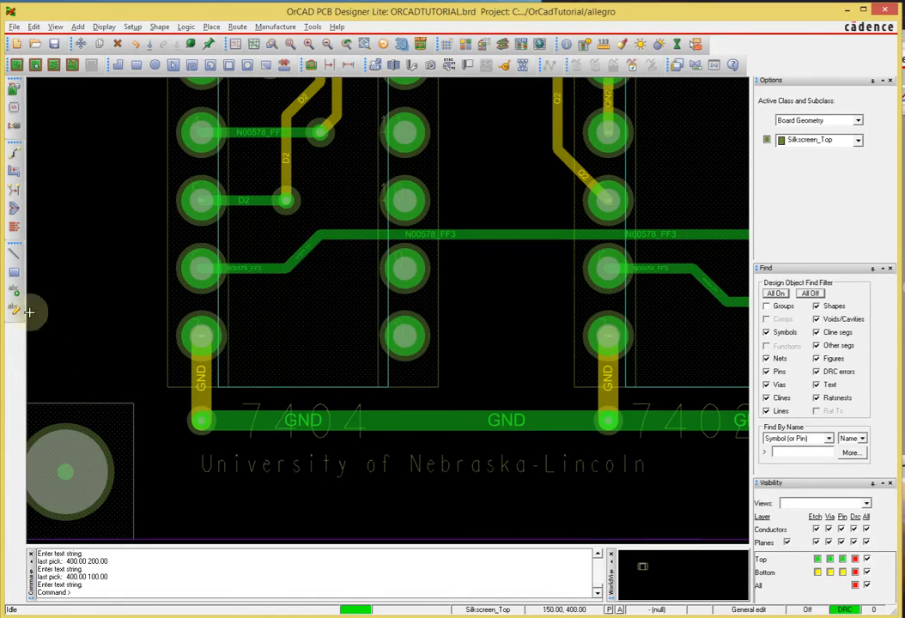
# Add the designer's name followed by "(Rev. 0.1)" on Silkscreen_Top at 400, 150, directly under the university text
pyautogui.click(14, 227)
pyautogui.click(204, 499)
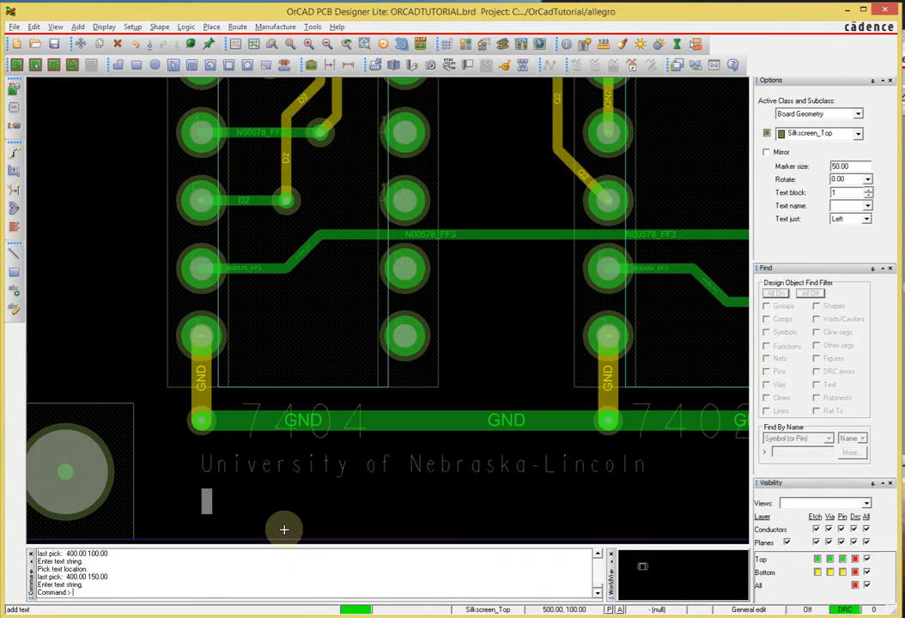
pyautogui.write('J. Santos ')
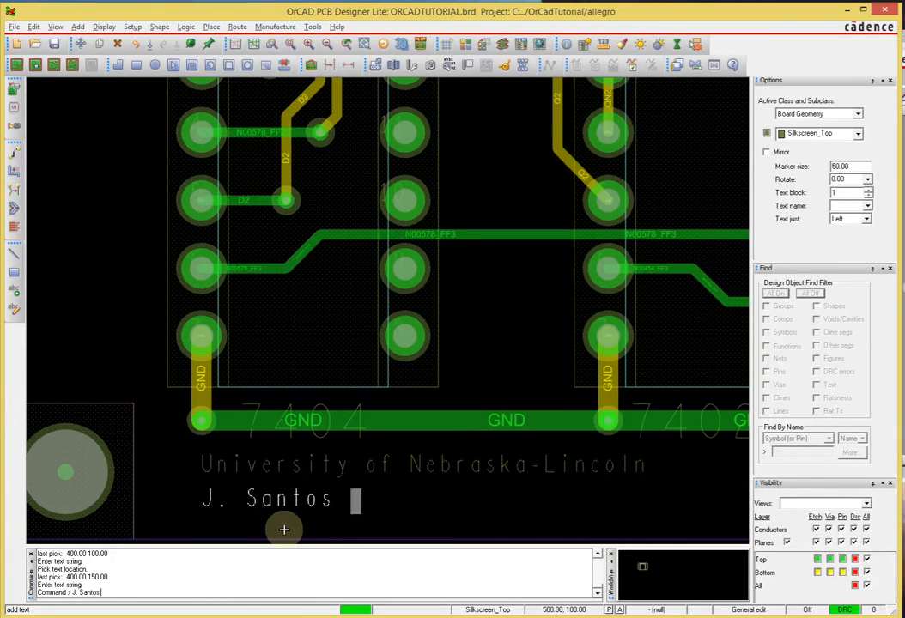
pyautogui.write('(Rev. ')
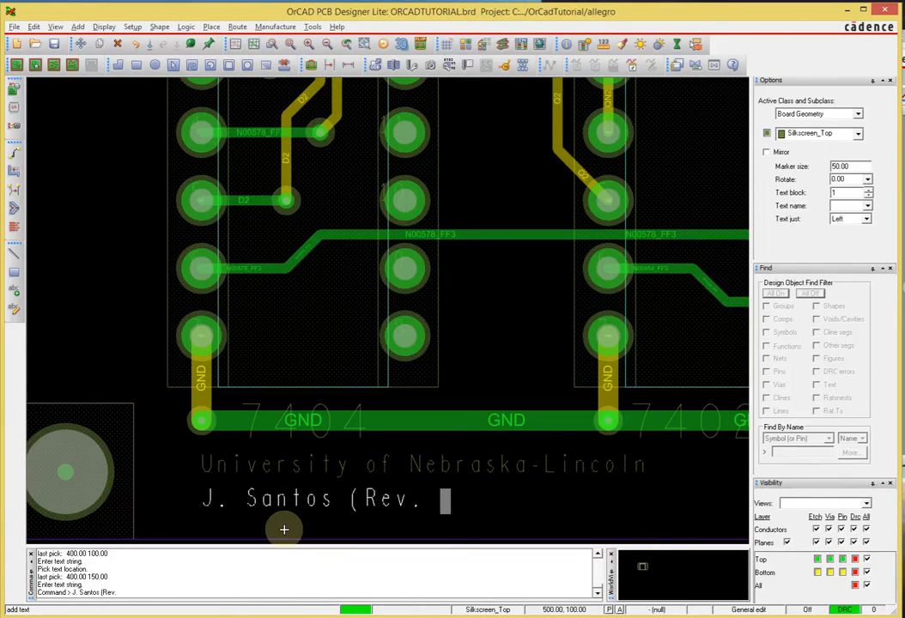
pyautogui.write('0.1)')
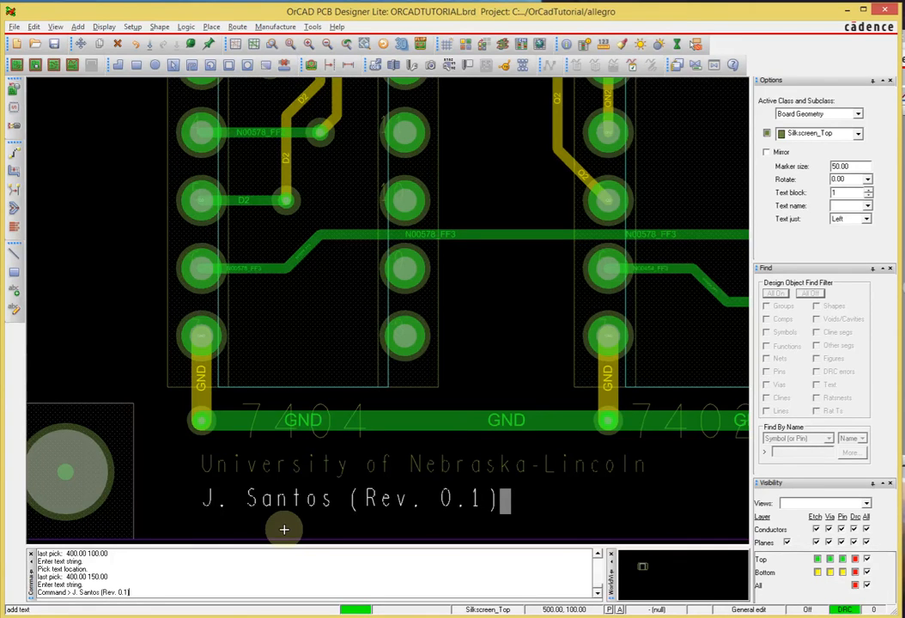
pyautogui.rightClick(303, 496)
pyautogui.click(310, 500)
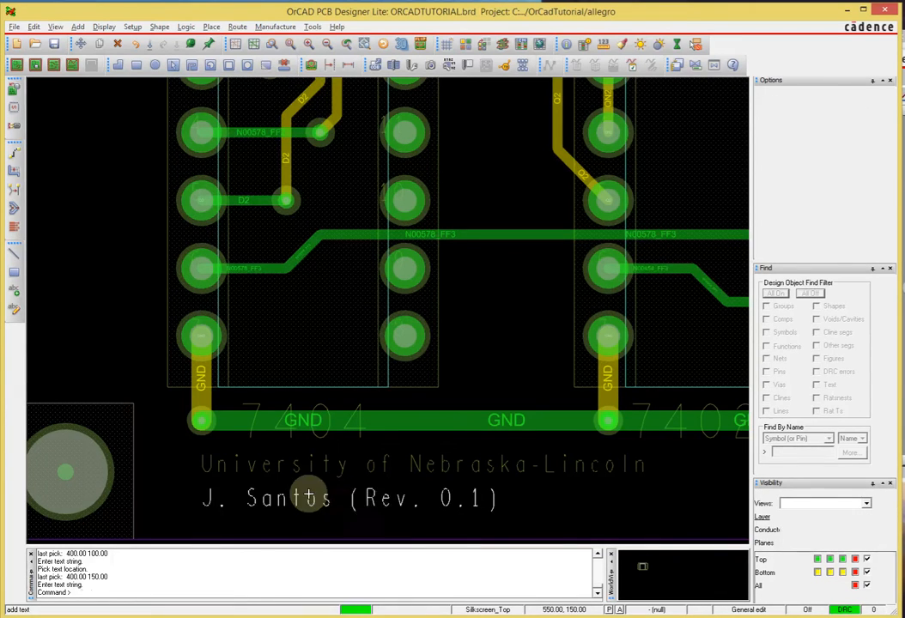
# Add the designer's name as mirrored text on Board Geometry, Silkscreen_Bottom at 800, 2450 near the board's upper edge
pyautogui.scroll(-5, 498, 425)
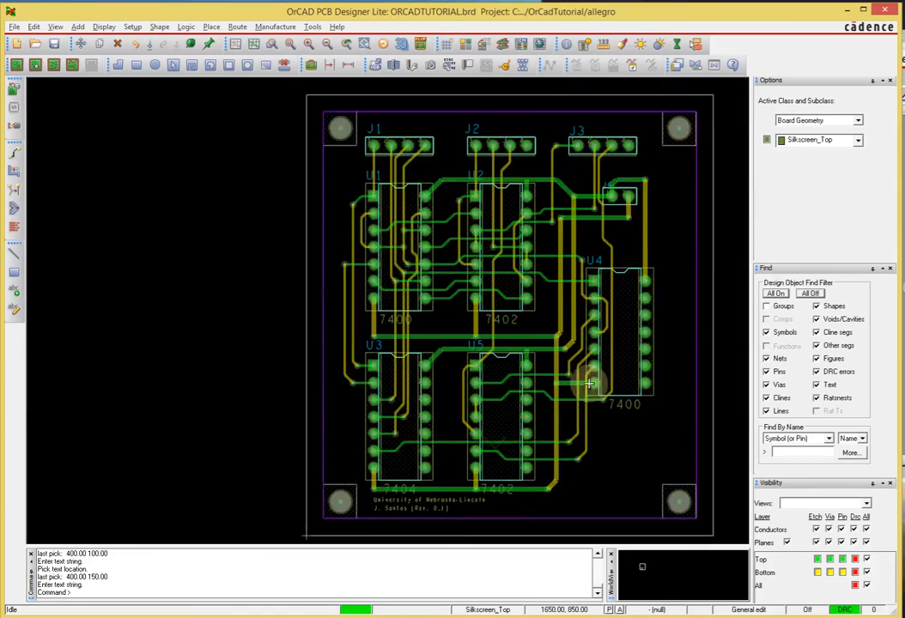
pyautogui.moveTo(589, 384); pyautogui.dragTo(586, 389, button='middle')
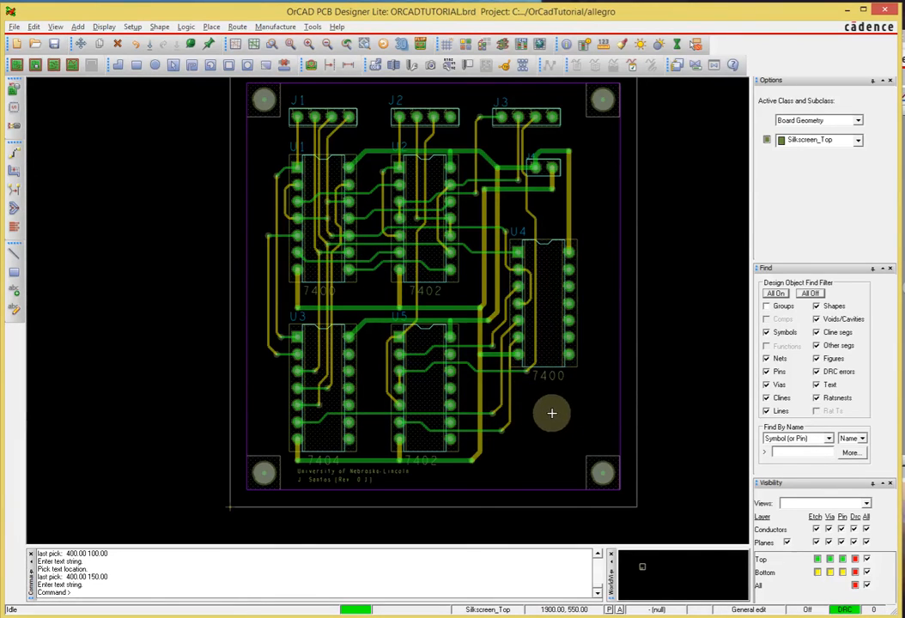
pyautogui.click(16, 294)
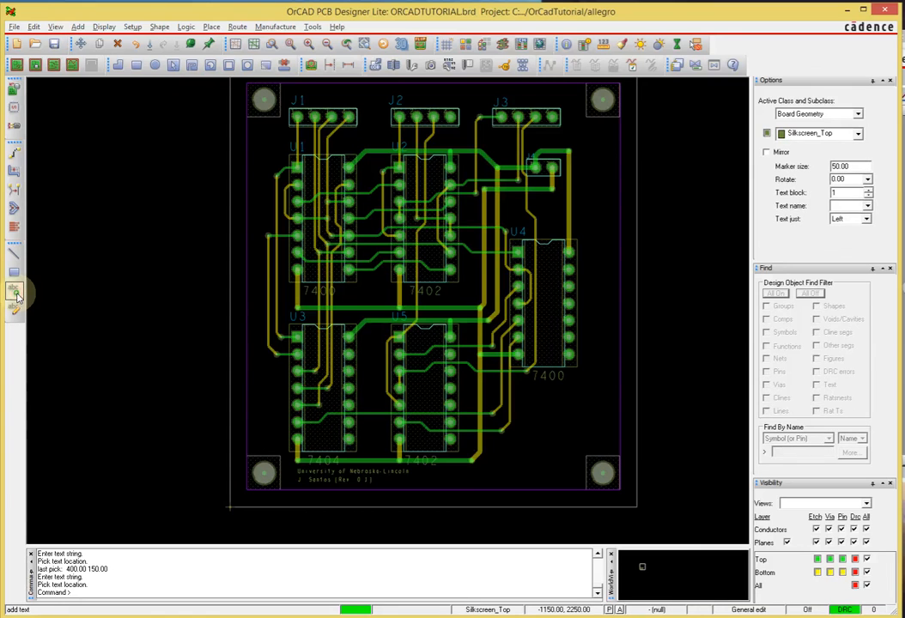
pyautogui.scroll(1, 436, 160)
pyautogui.scroll(-1, 448, 185)
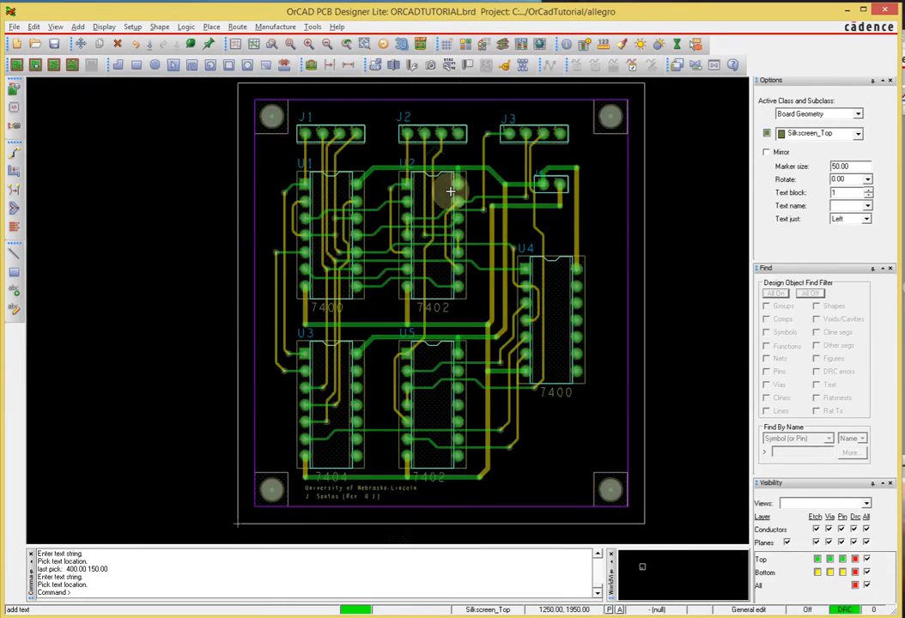
pyautogui.moveTo(456, 179); pyautogui.dragTo(452, 190, button='middle')
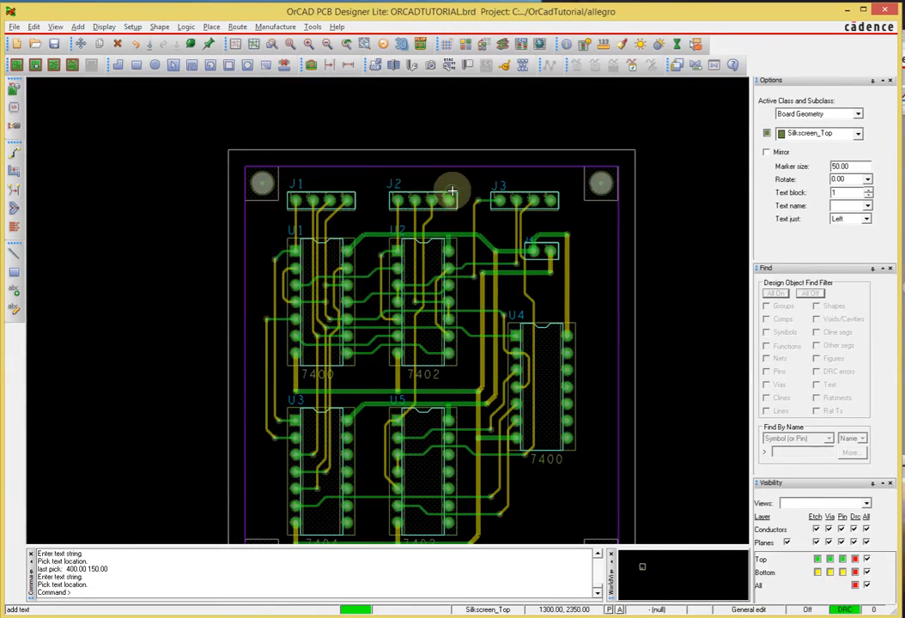
pyautogui.click(857, 133)
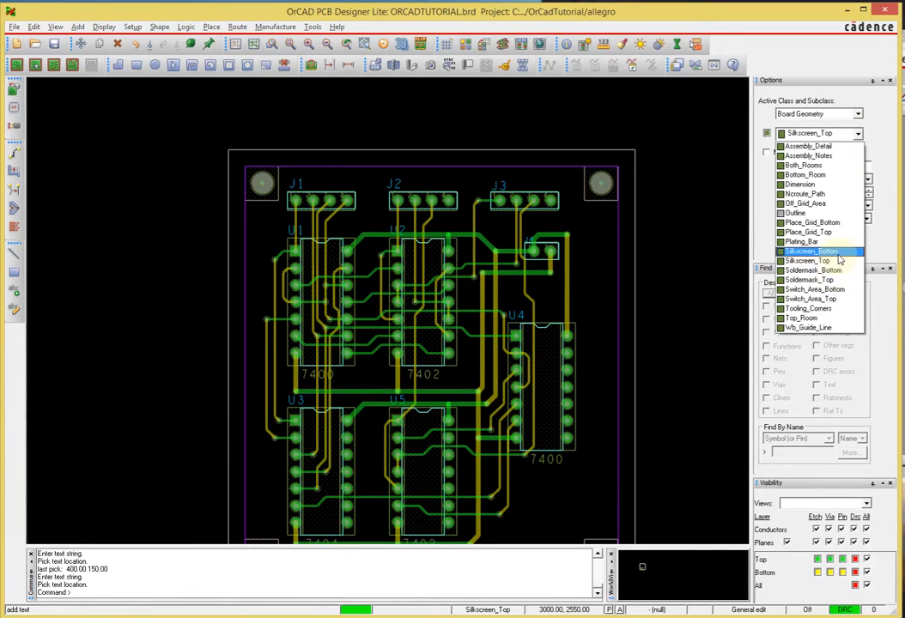
pyautogui.click(838, 253)
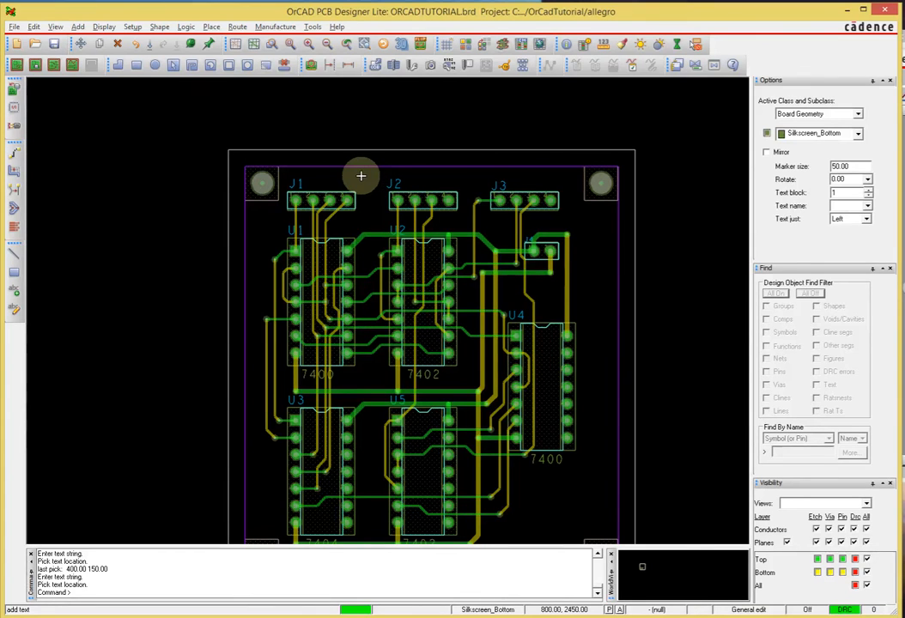
pyautogui.click(766, 153)
pyautogui.click(363, 174)
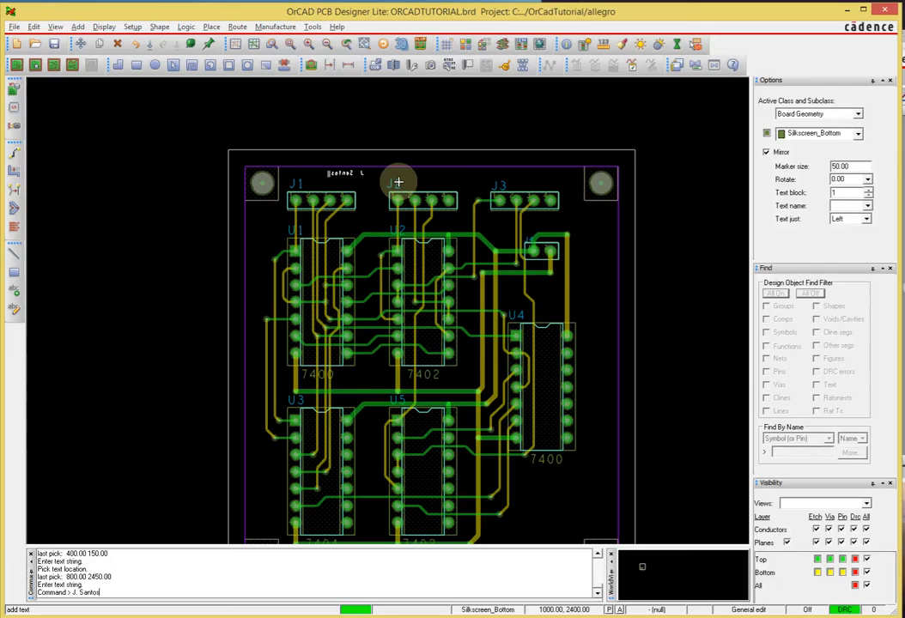
pyautogui.rightClick(367, 180)
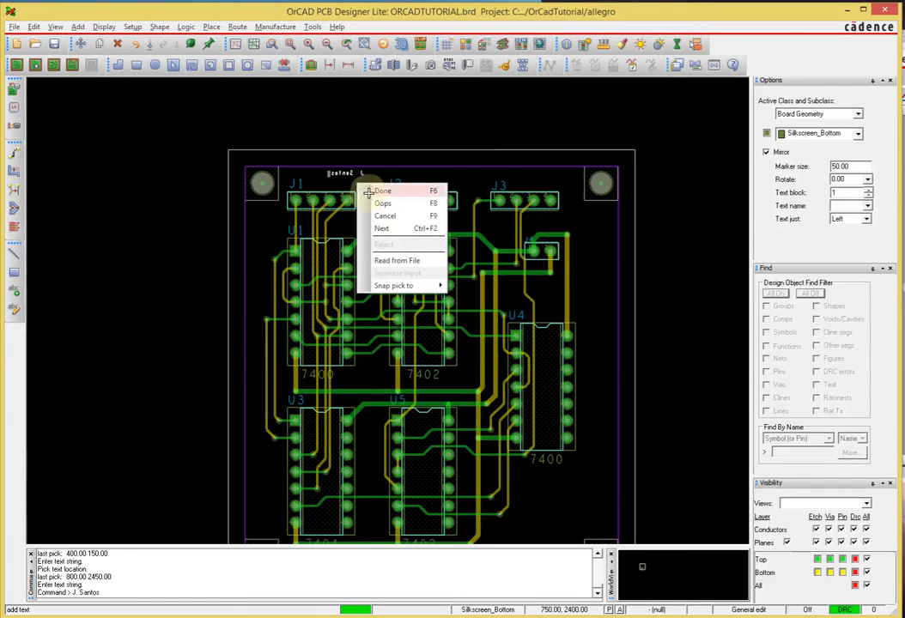
pyautogui.click(378, 189)
# Move the mirrored Silkscreen_Bottom name text along the board's upper edge to above connector J2
pyautogui.scroll(2, 351, 179)
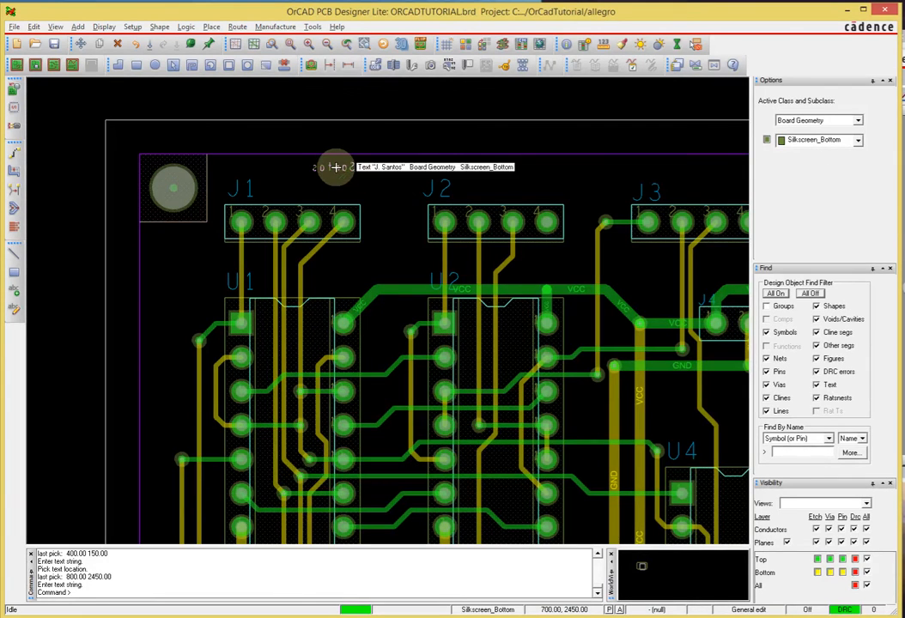
pyautogui.moveTo(336, 166); pyautogui.dragTo(536, 167)
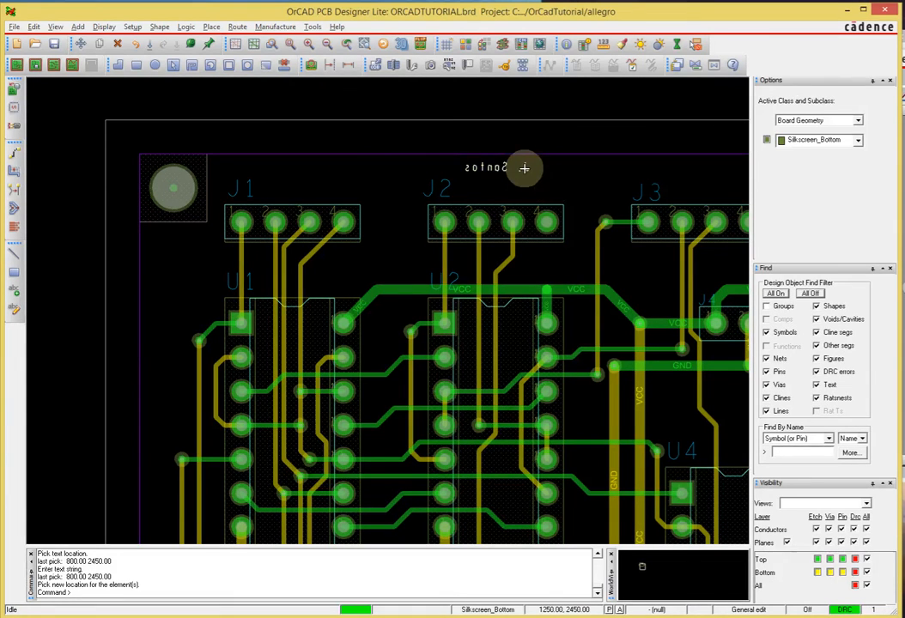
pyautogui.scroll(-3, 532, 184)
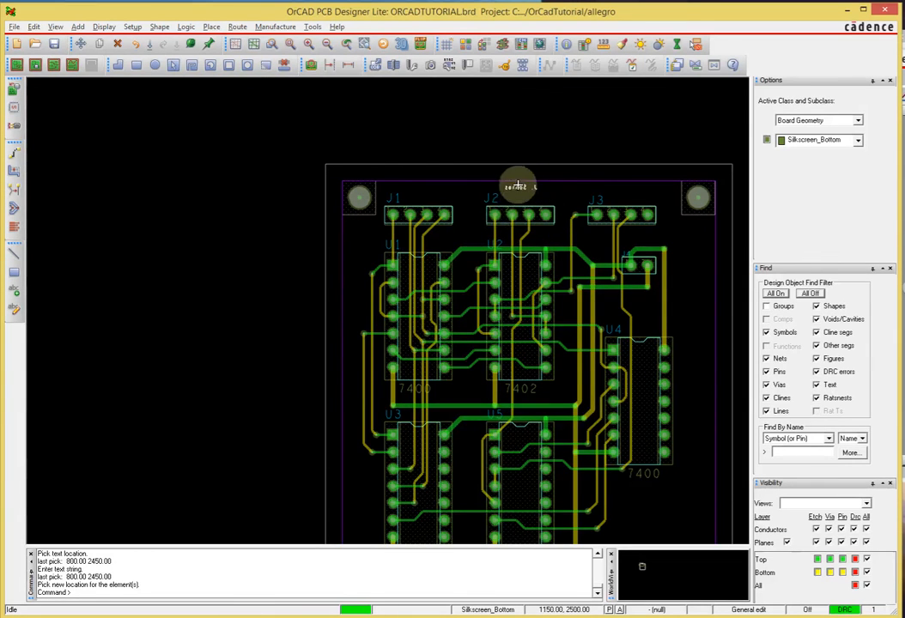
pyautogui.moveTo(294, 285); pyautogui.dragTo(296, 290, button='middle')
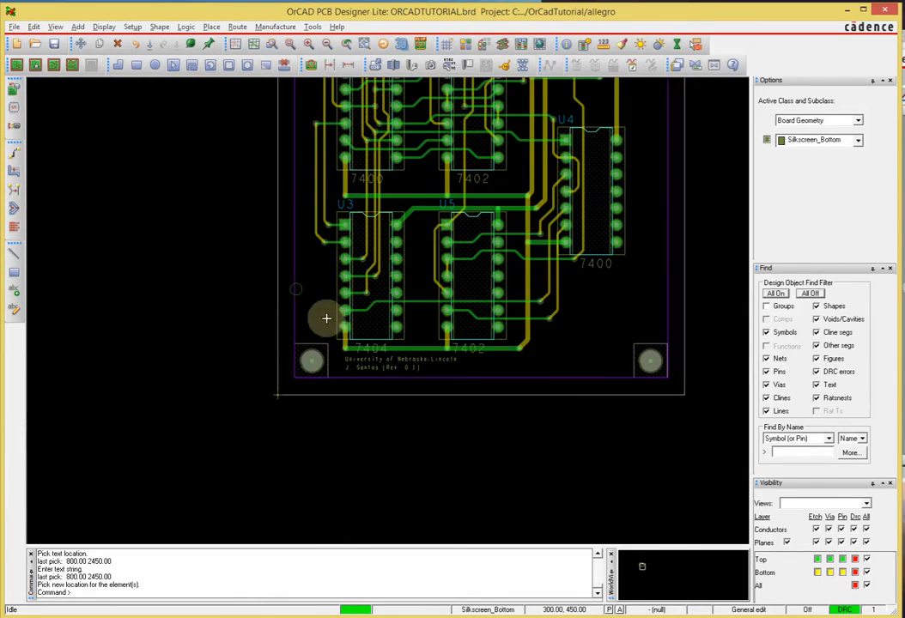
# Flip the design view to inspect the mirrored bottom silkscreen name text above connector J2
pyautogui.scroll(1, 455, 318)
pyautogui.scroll(-2, 470, 296)
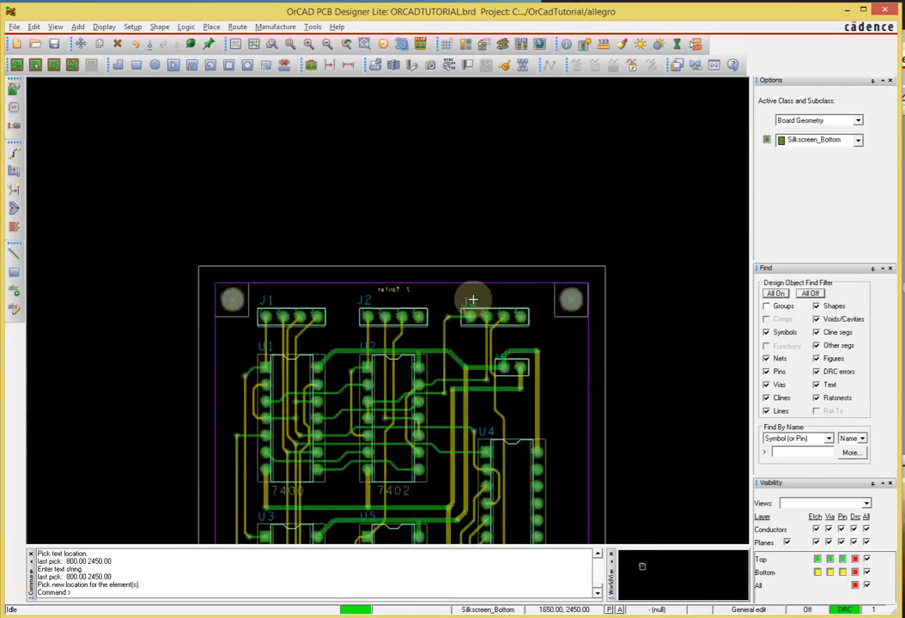
pyautogui.scroll(3, 471, 299)
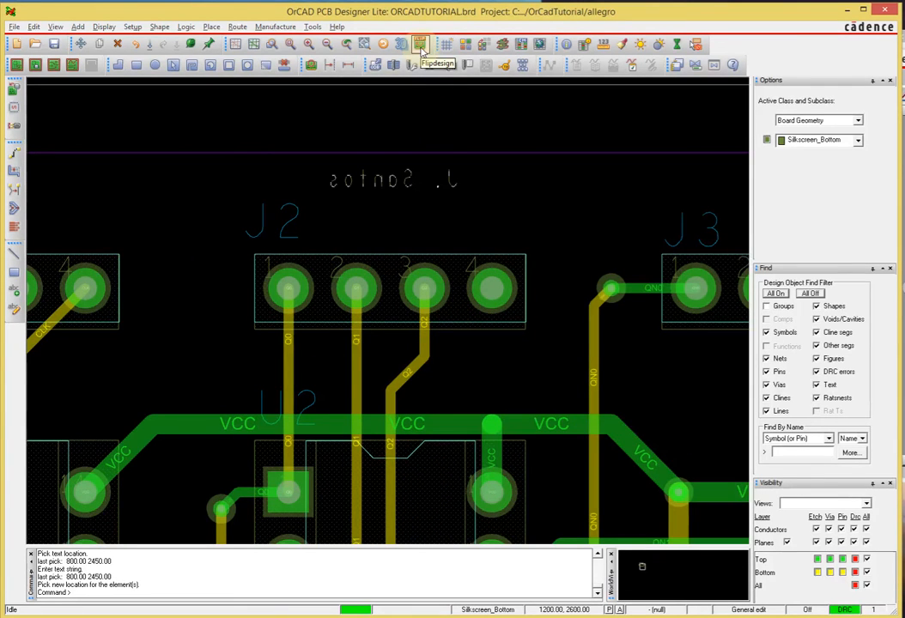
pyautogui.click(419, 45)
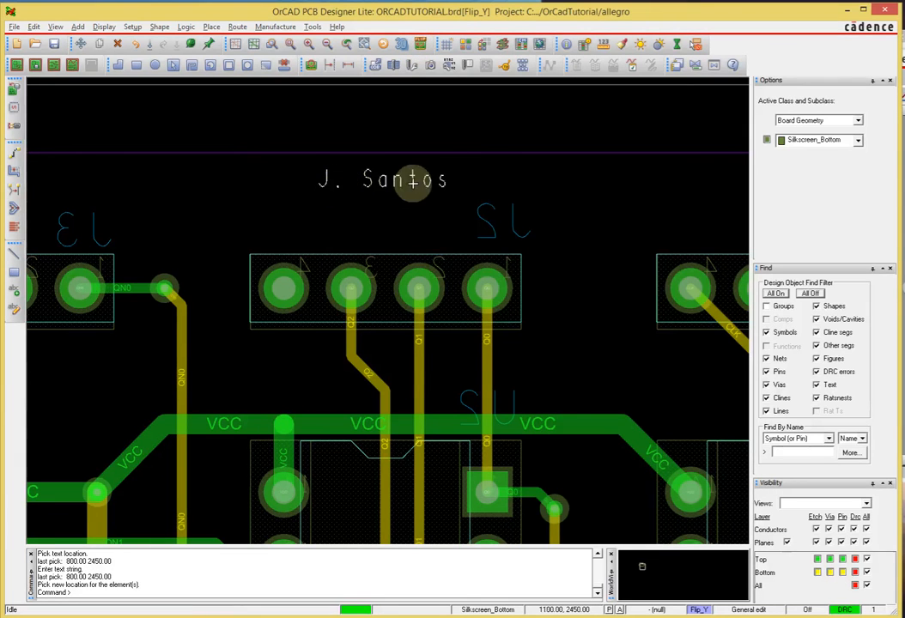
pyautogui.scroll(-2, 395, 235)
pyautogui.scroll(1, 391, 254)
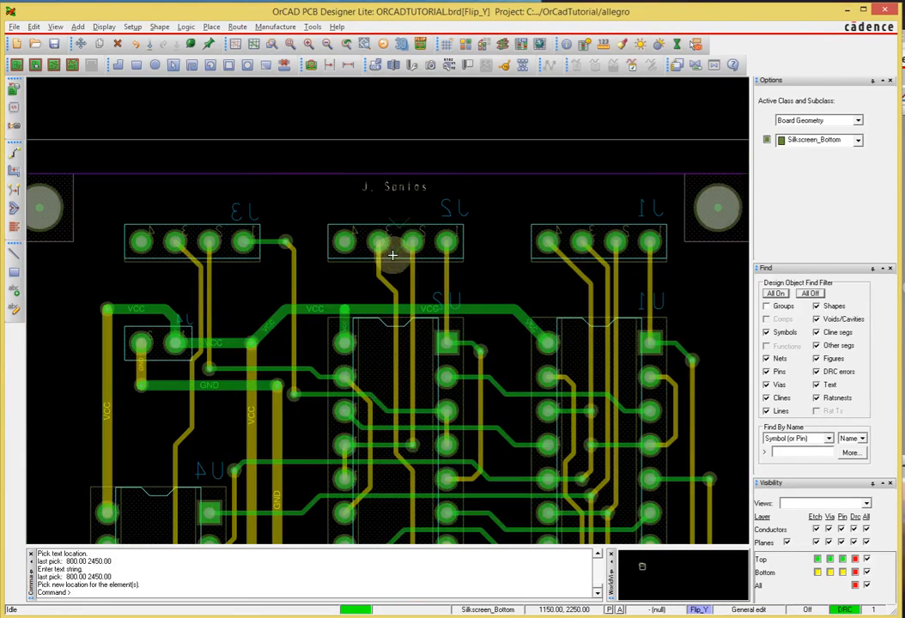
# Return the design to its unflipped view and save the board, overwriting the existing ORCADTUTORIAL.brd
pyautogui.click(419, 45)
pyautogui.moveTo(424, 229); pyautogui.dragTo(426, 223, button='middle')
pyautogui.scroll(-1, 423, 227)
pyautogui.scroll(1, 423, 227)
pyautogui.scroll(-1, 426, 223)
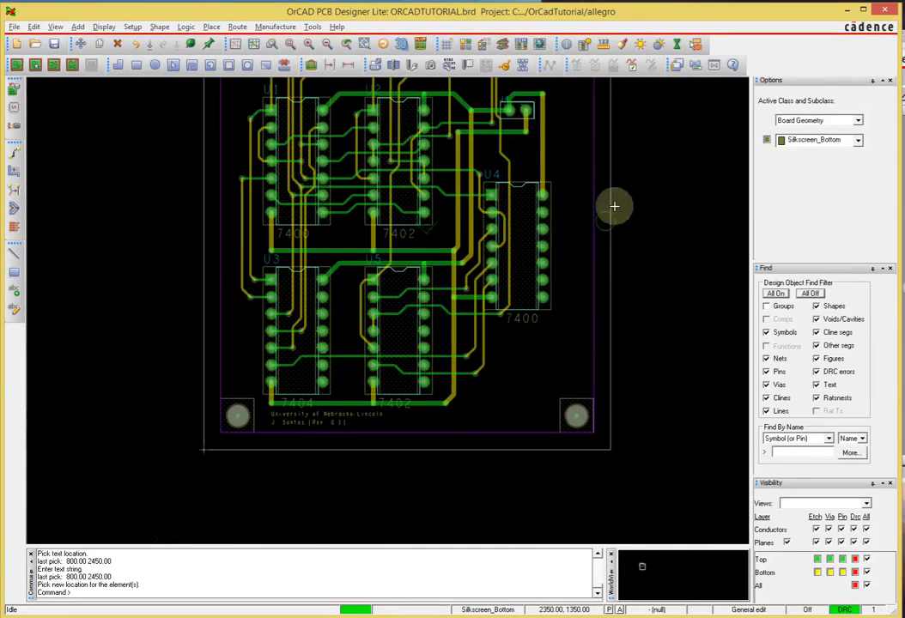
pyautogui.moveTo(614, 206); pyautogui.dragTo(606, 222, button='middle')
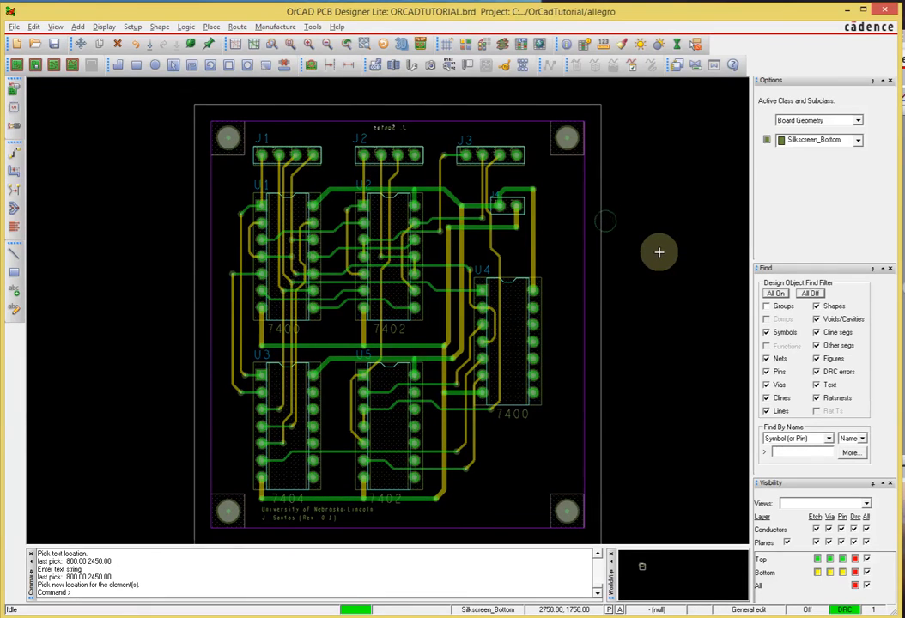
pyautogui.hotkey('ctrl', 's')
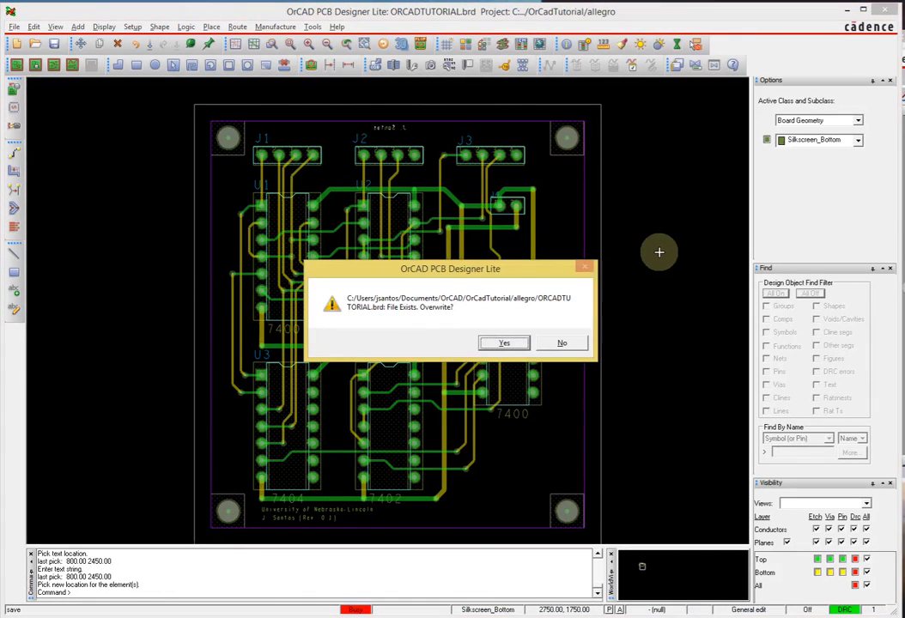
pyautogui.click(524, 346)
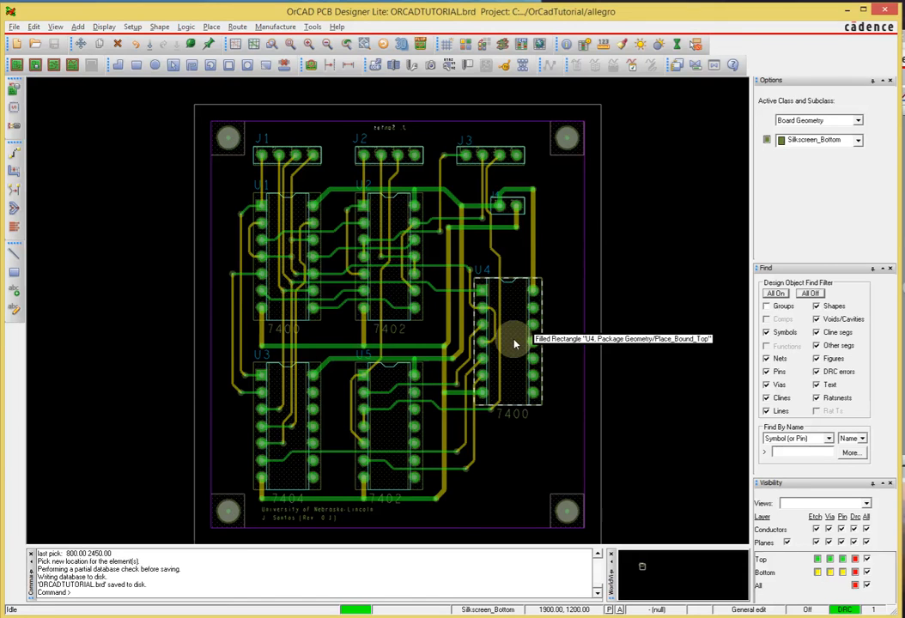
pyautogui.click(465, 46)
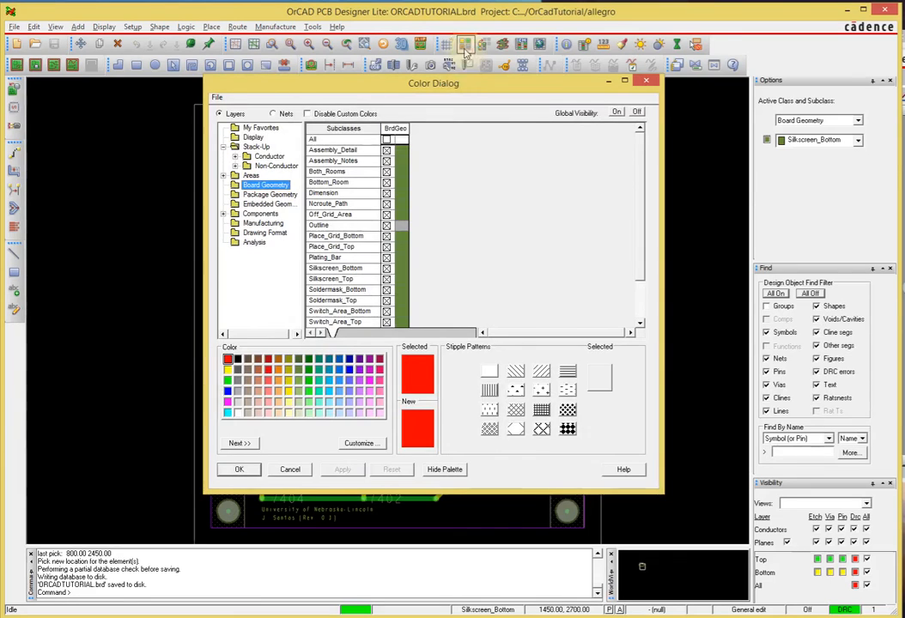
pyautogui.moveTo(468, 83); pyautogui.dragTo(357, 31)
pyautogui.click(526, 29)
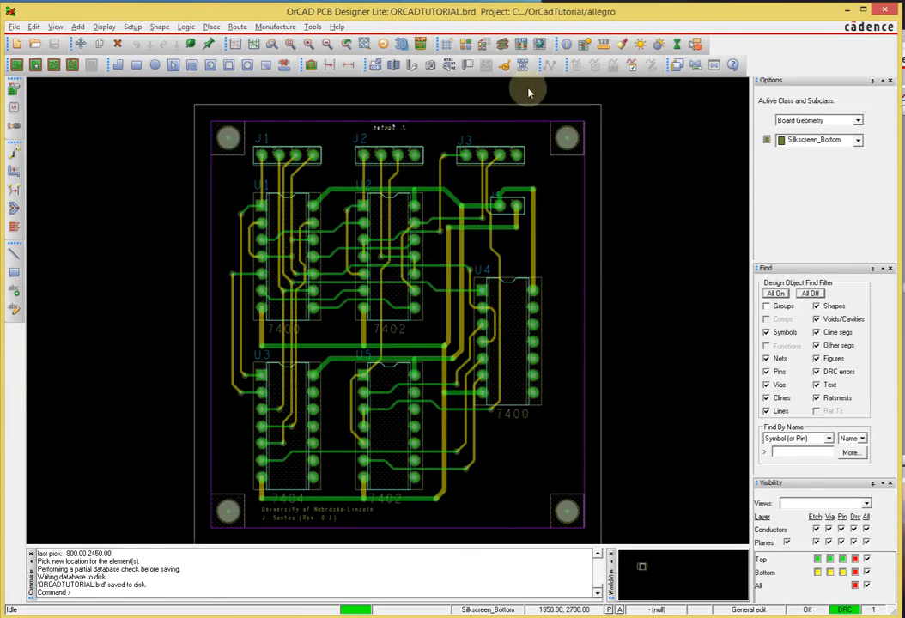
pyautogui.click(431, 67)
pyautogui.moveTo(413, 127); pyautogui.dragTo(385, 128)
pyautogui.click(484, 122)
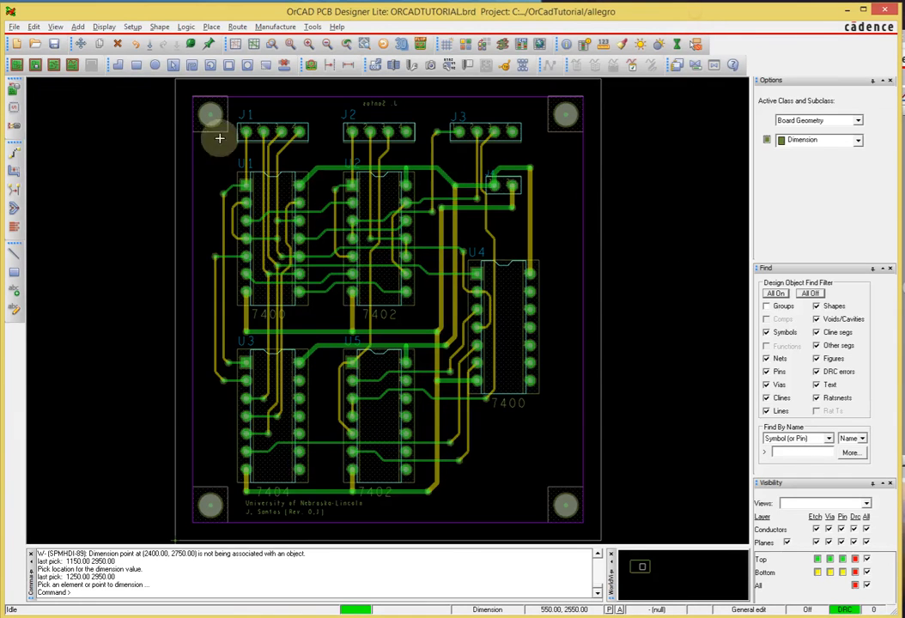
pyautogui.scroll(-1, 658, 299)
pyautogui.moveTo(643, 272); pyautogui.dragTo(640, 268, button='middle')
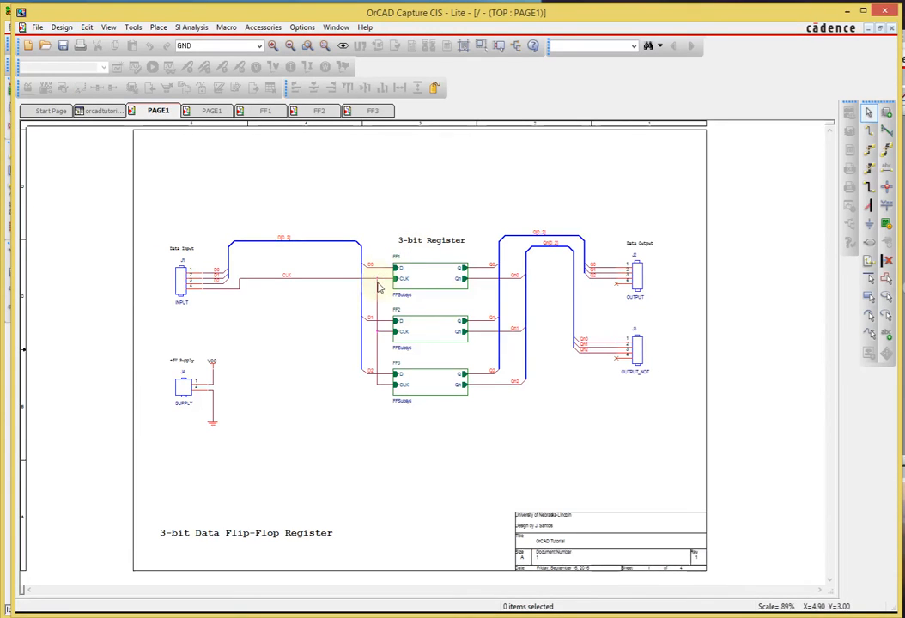
# Show the grid and add a linear dimension of the board's width from 0, 2700 to 2400, 2700, with its value at 1150, 2900
pyautogui.click(847, 11)
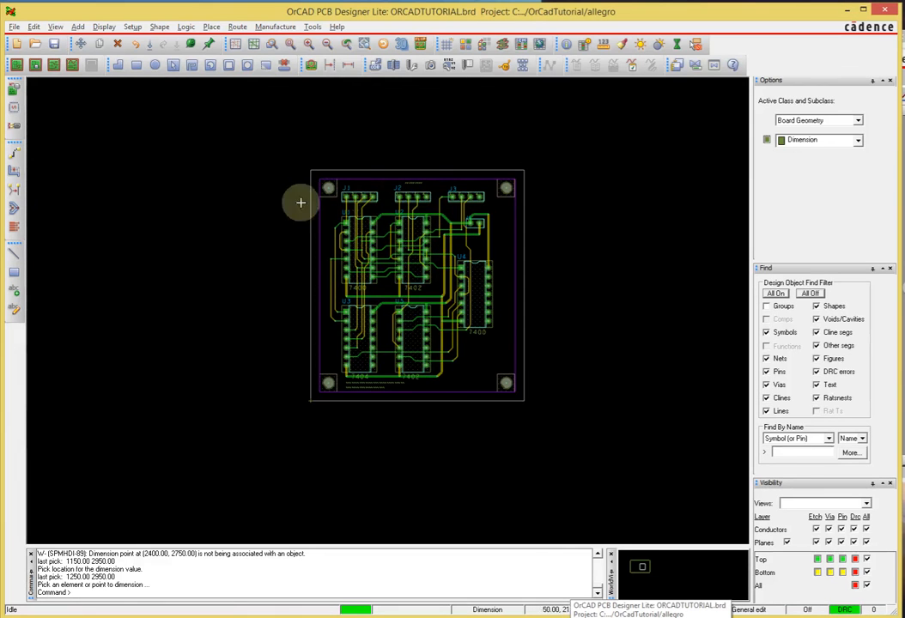
pyautogui.scroll(1, 355, 139)
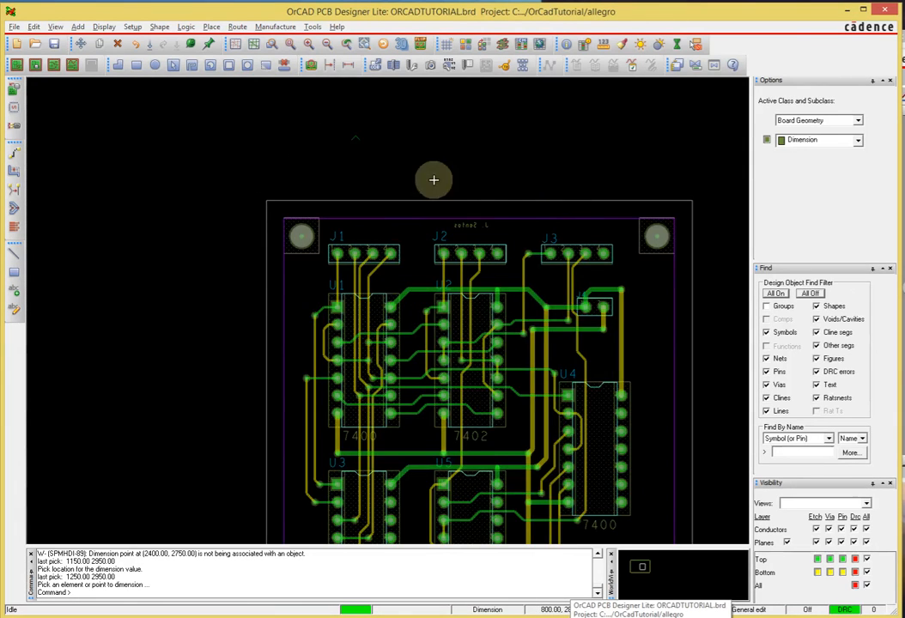
pyautogui.moveTo(570, 199); pyautogui.dragTo(569, 205, button='middle')
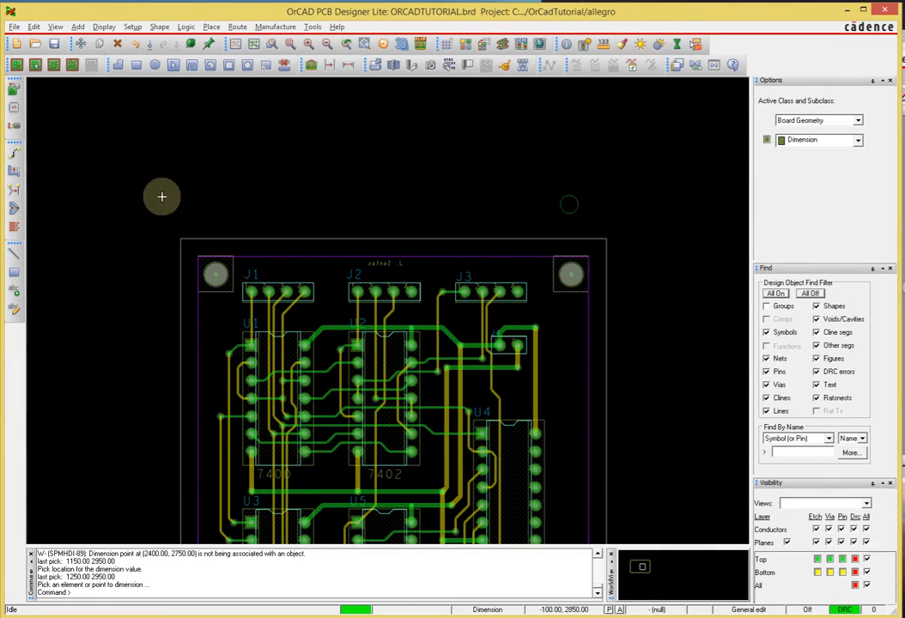
pyautogui.click(348, 69)
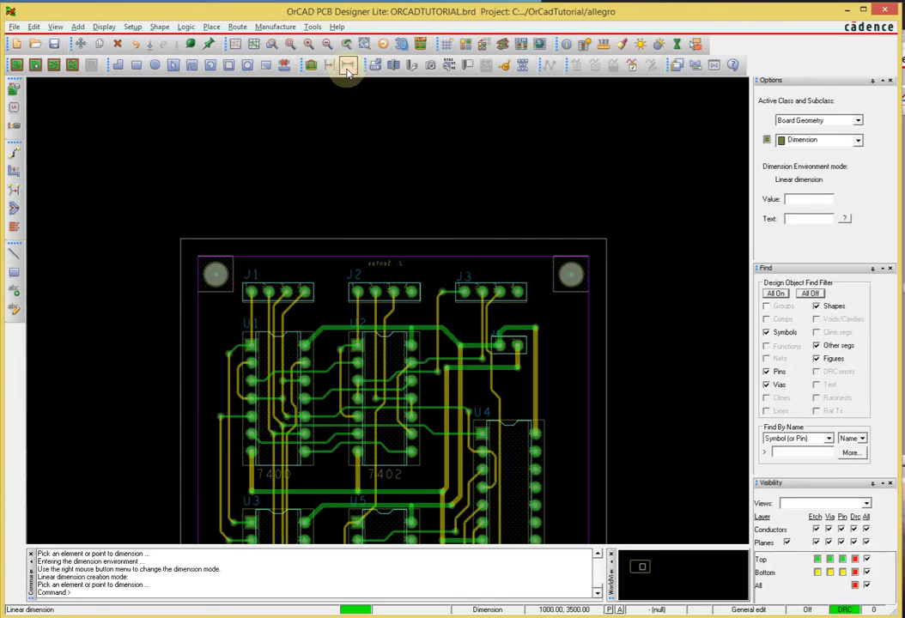
pyautogui.rightClick(340, 161)
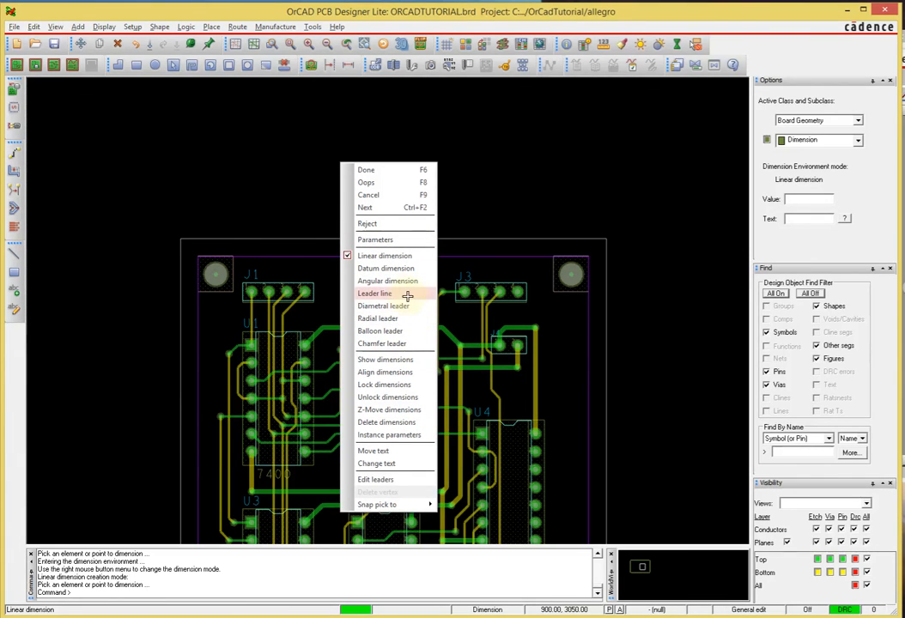
pyautogui.click(384, 256)
pyautogui.rightClick(340, 162)
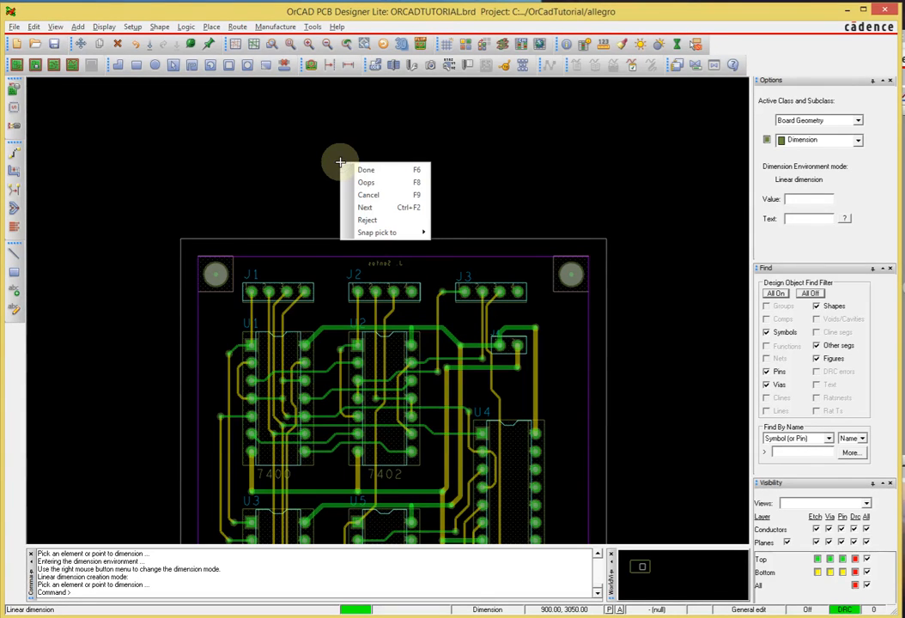
pyautogui.click(326, 152)
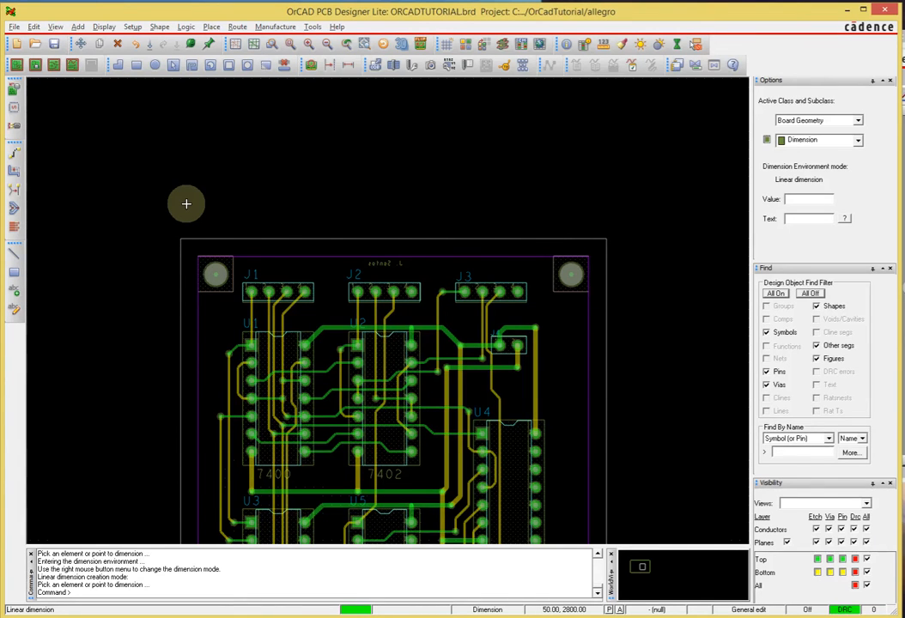
pyautogui.press('F10')
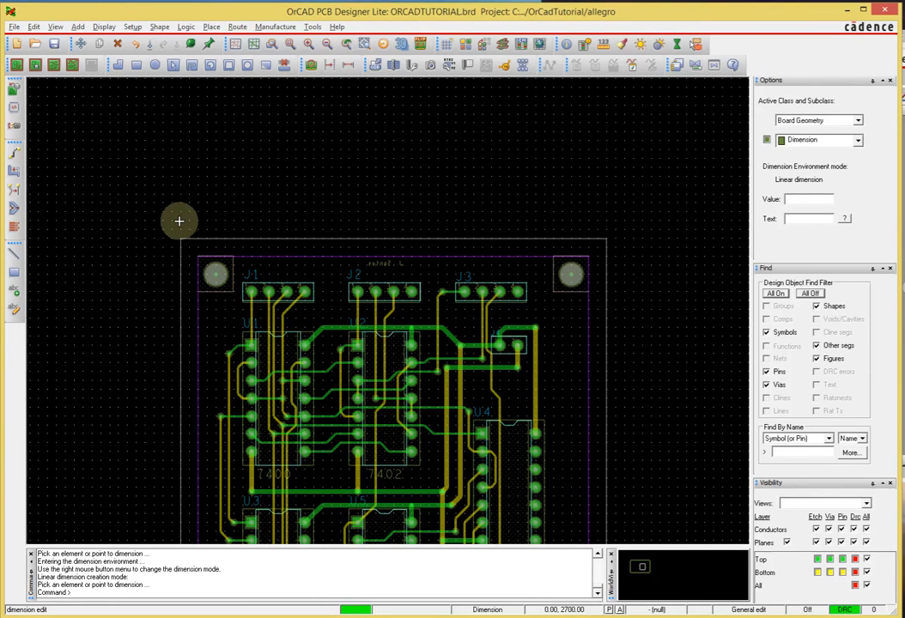
pyautogui.click(180, 221)
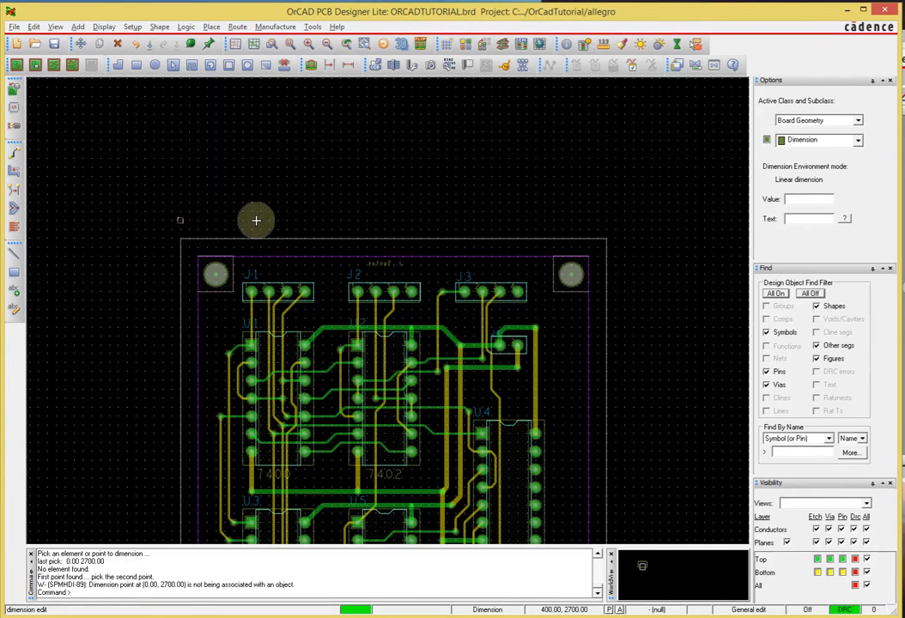
pyautogui.click(607, 220)
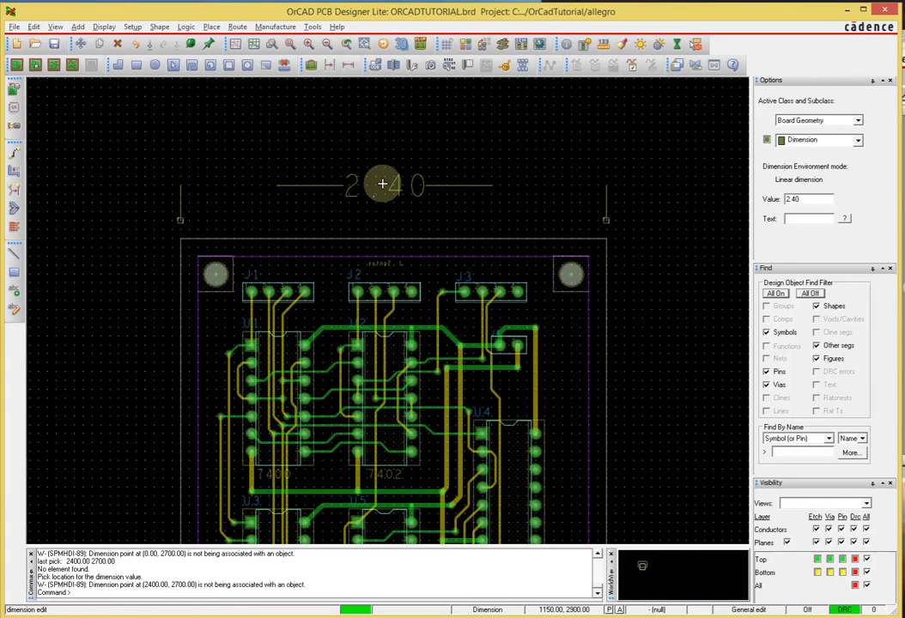
pyautogui.click(382, 183)
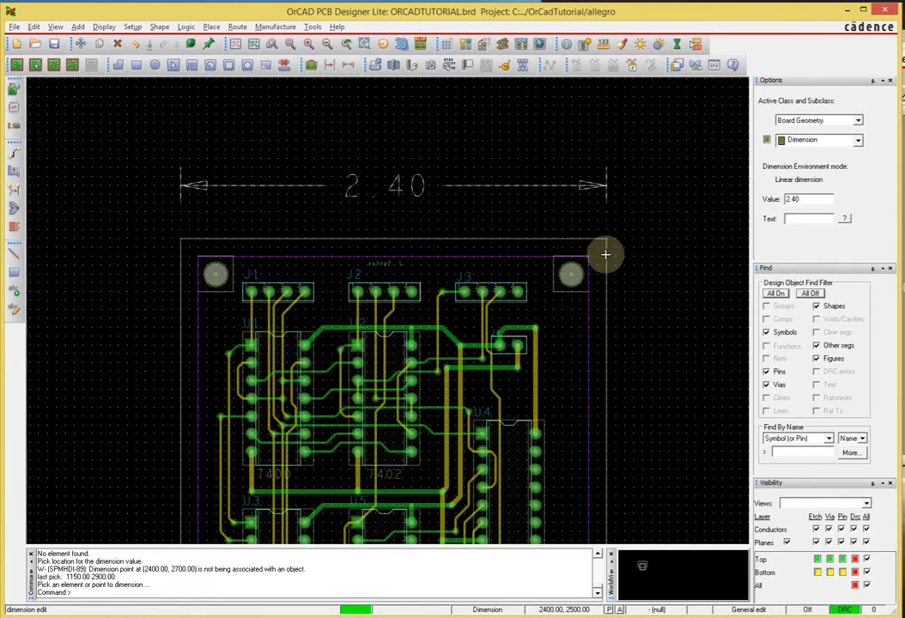
# Add a linear dimension of the board's height from -150, 2600 to -150, 0, with its value at -350, 1400, and finish dimensioning
pyautogui.moveTo(653, 245); pyautogui.dragTo(653, 244, button='middle')
pyautogui.scroll(-3, 652, 245)
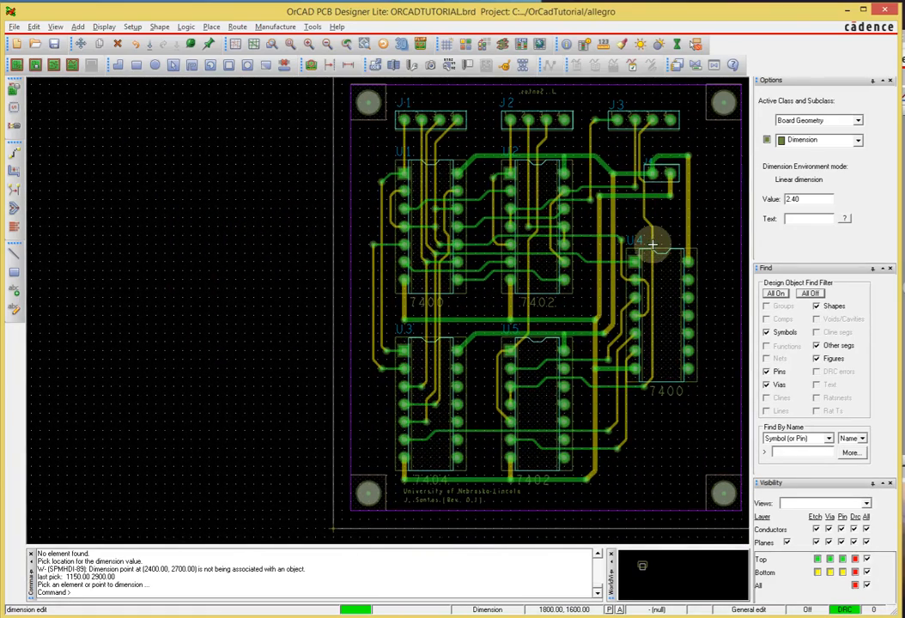
pyautogui.scroll(2, 629, 222)
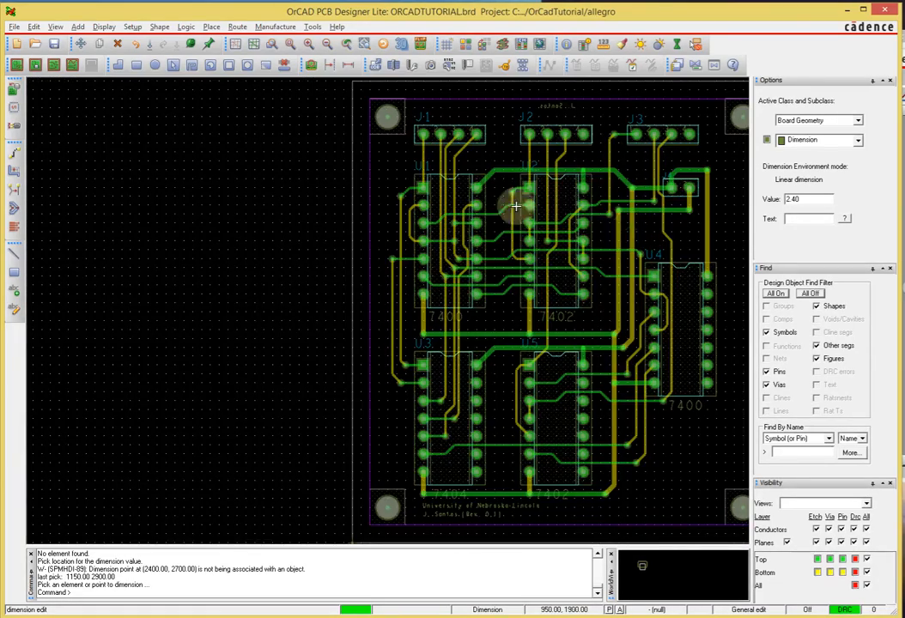
pyautogui.click(326, 81)
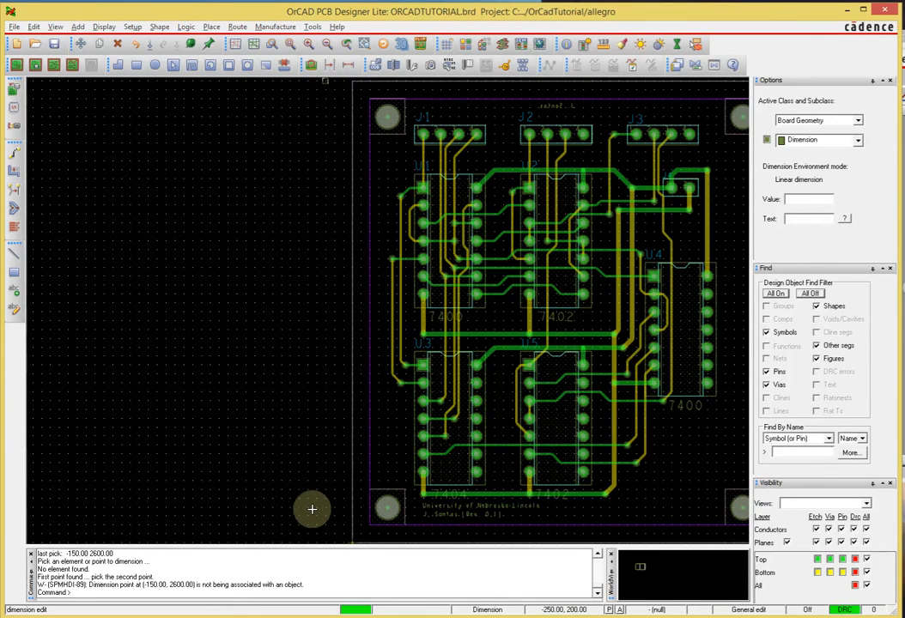
pyautogui.click(324, 541)
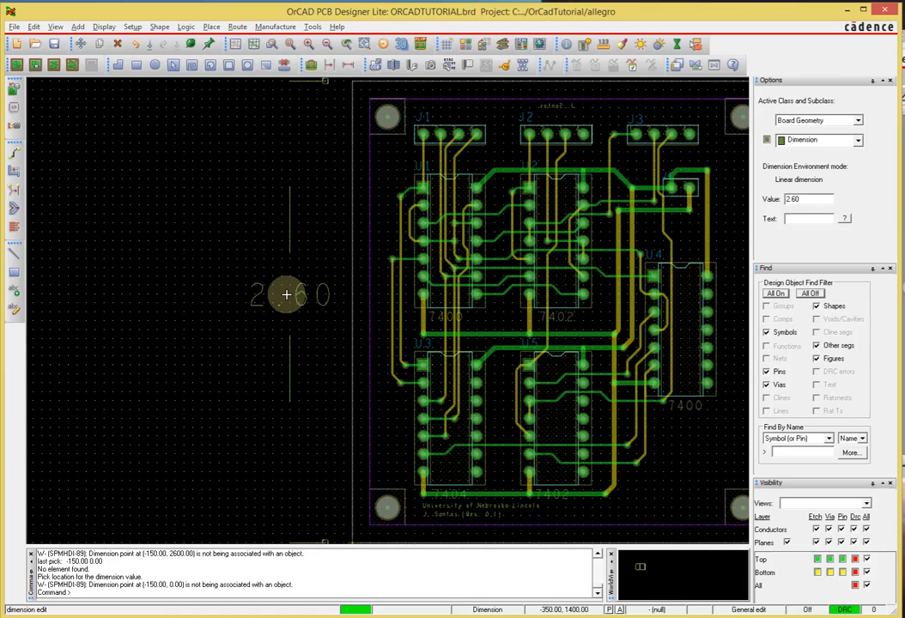
pyautogui.click(286, 294)
pyautogui.scroll(-2, 344, 322)
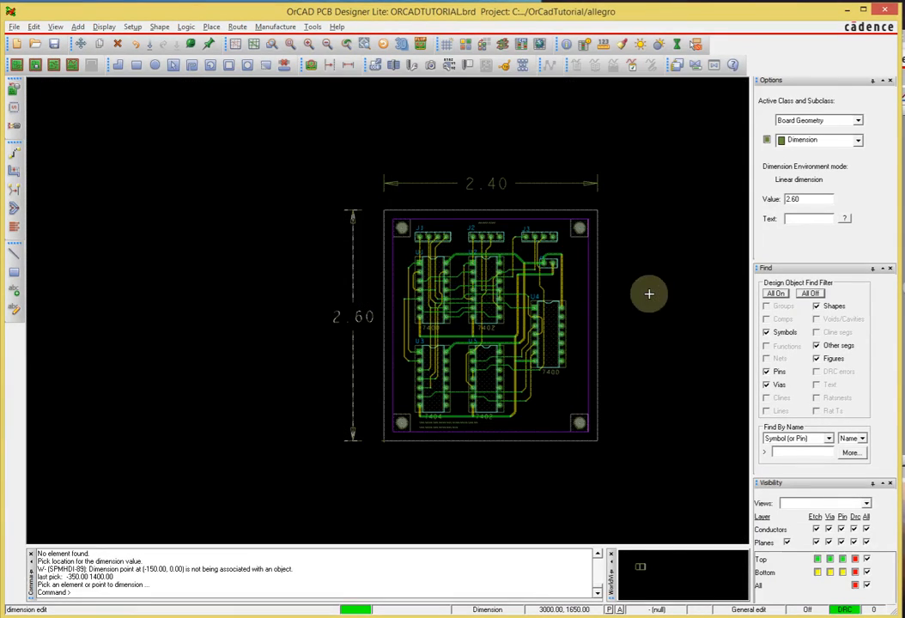
pyautogui.moveTo(651, 305); pyautogui.dragTo(650, 300, button='middle')
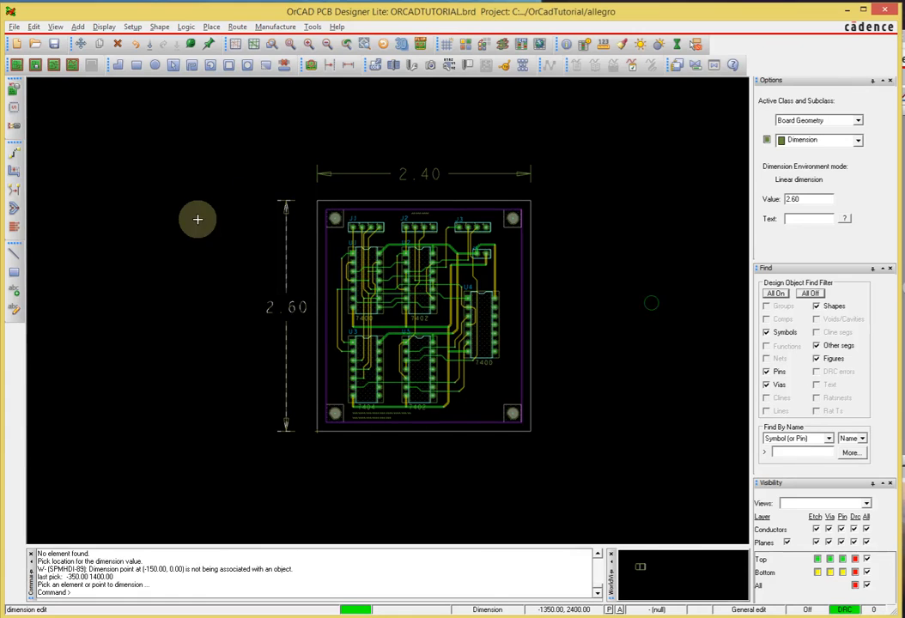
pyautogui.rightClick(198, 218)
pyautogui.click(214, 226)
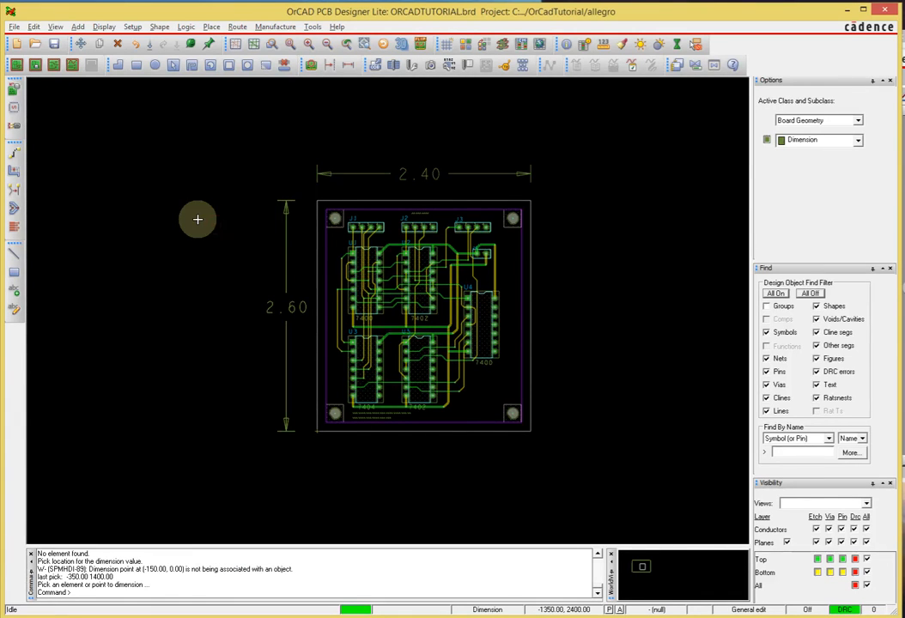
# Generate a layer-pair drill legend in mils from default-mil.dlt, place it below the board at -1300, -200, and save over the existing file
pyautogui.moveTo(633, 237); pyautogui.dragTo(635, 239, button='middle')
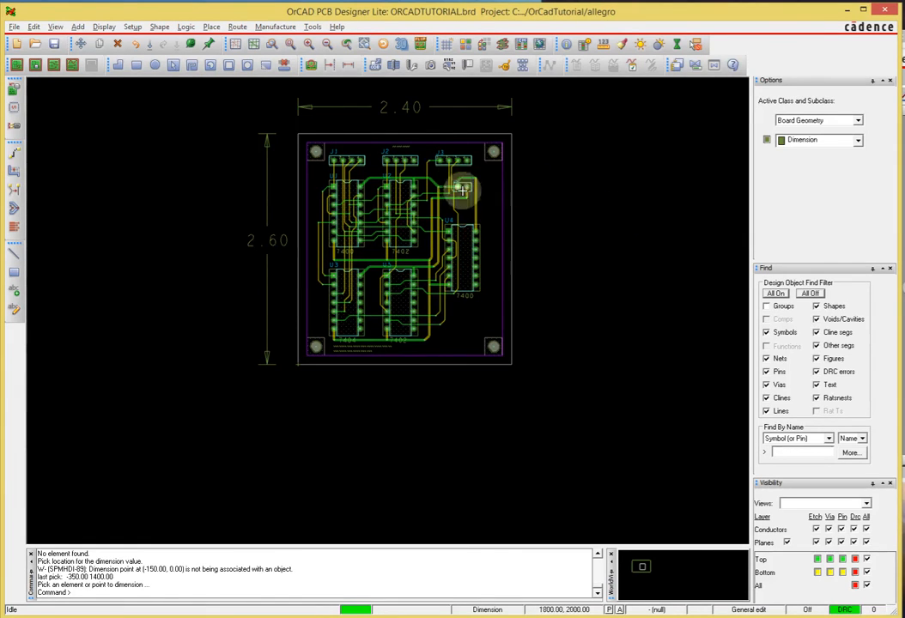
pyautogui.click(276, 28)
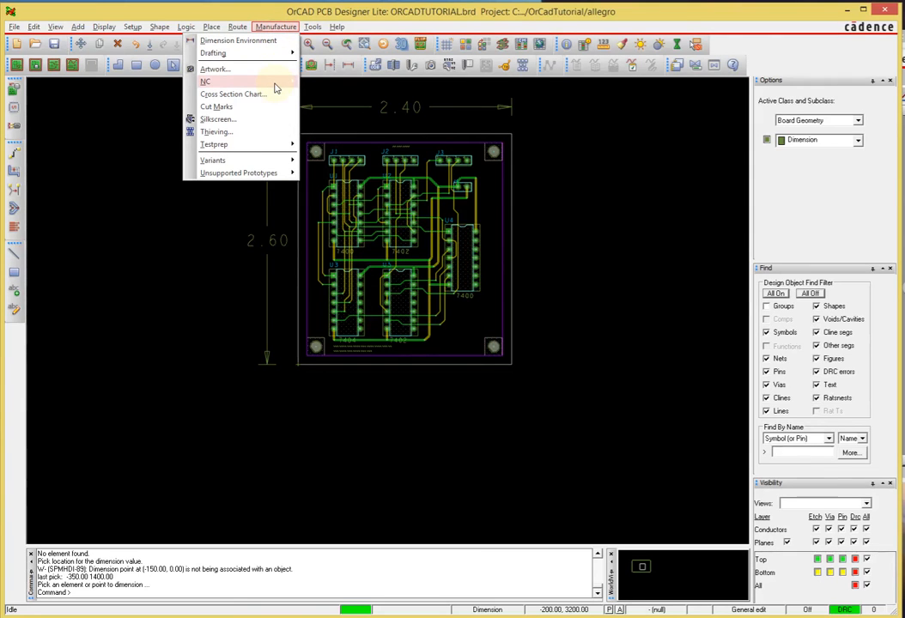
pyautogui.moveTo(276, 85)
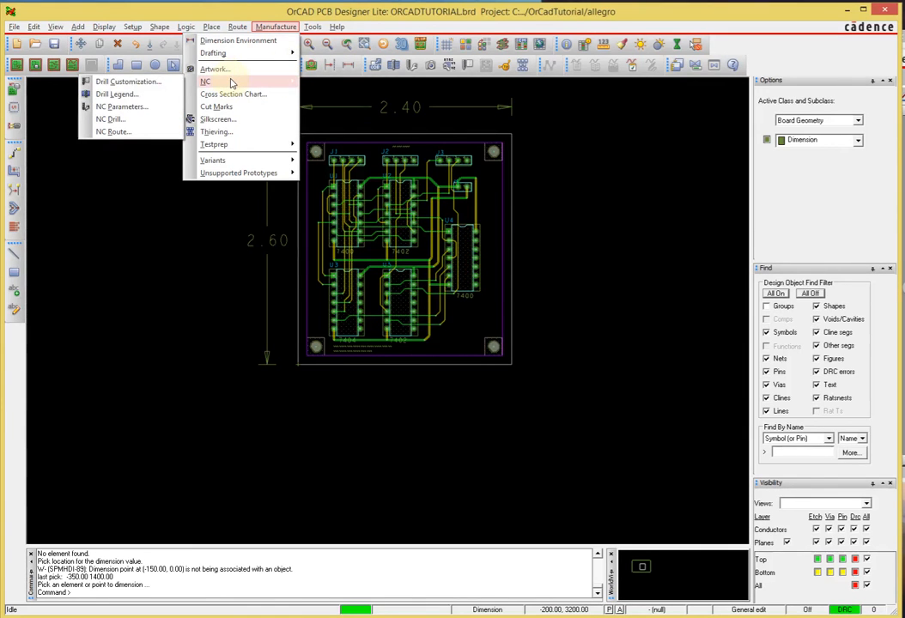
pyautogui.click(150, 98)
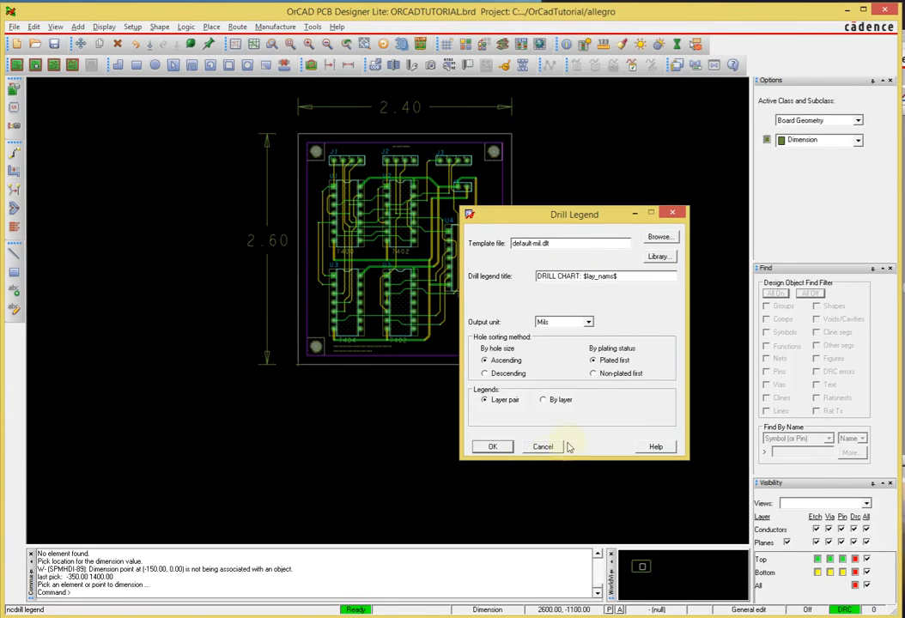
pyautogui.click(496, 447)
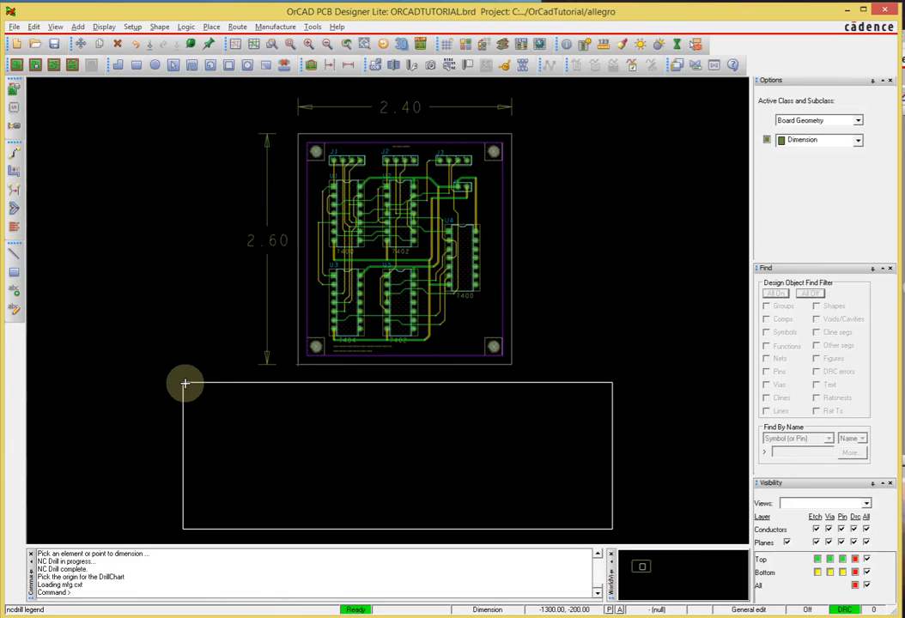
pyautogui.click(185, 384)
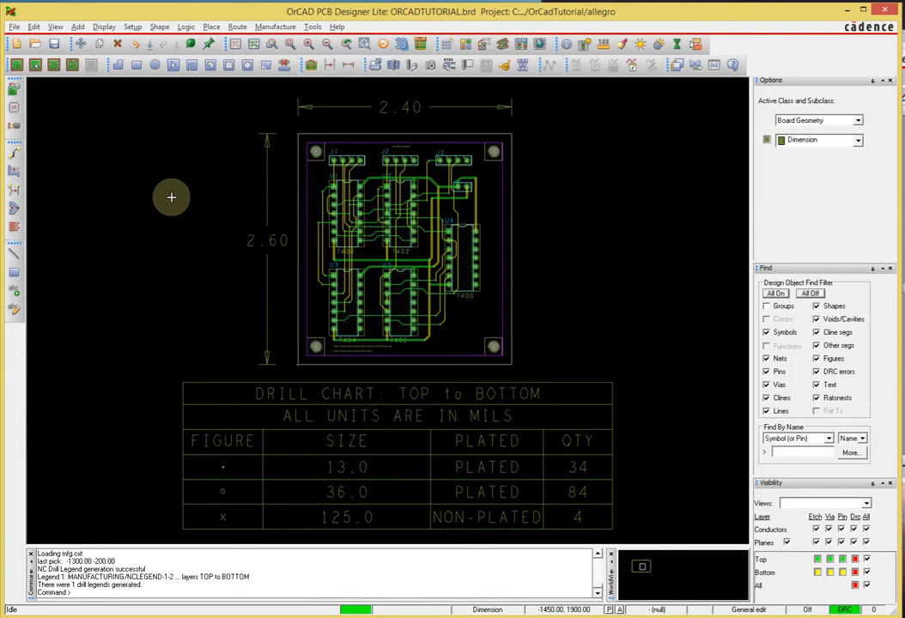
pyautogui.hotkey('ctrl', 's')
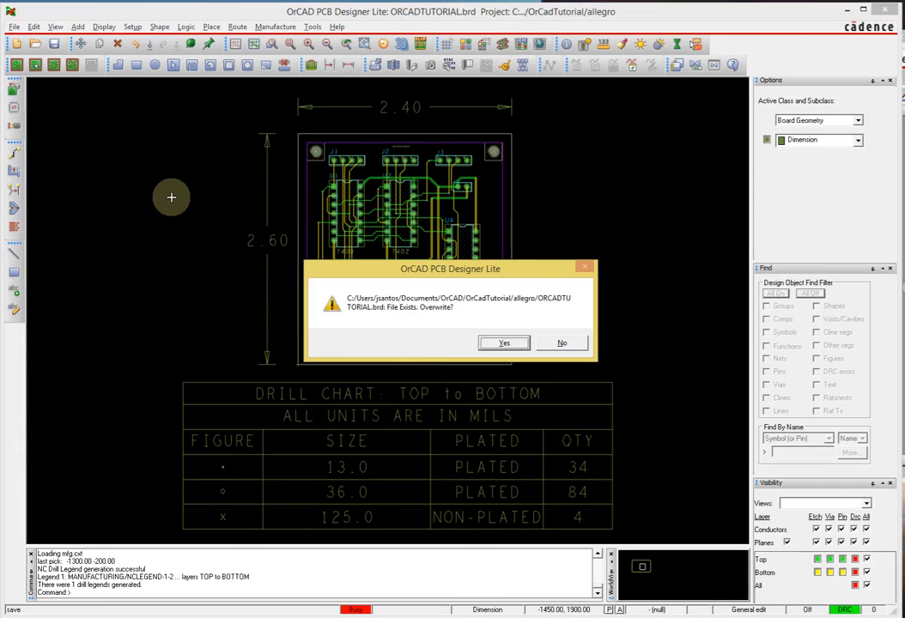
pyautogui.click(505, 343)
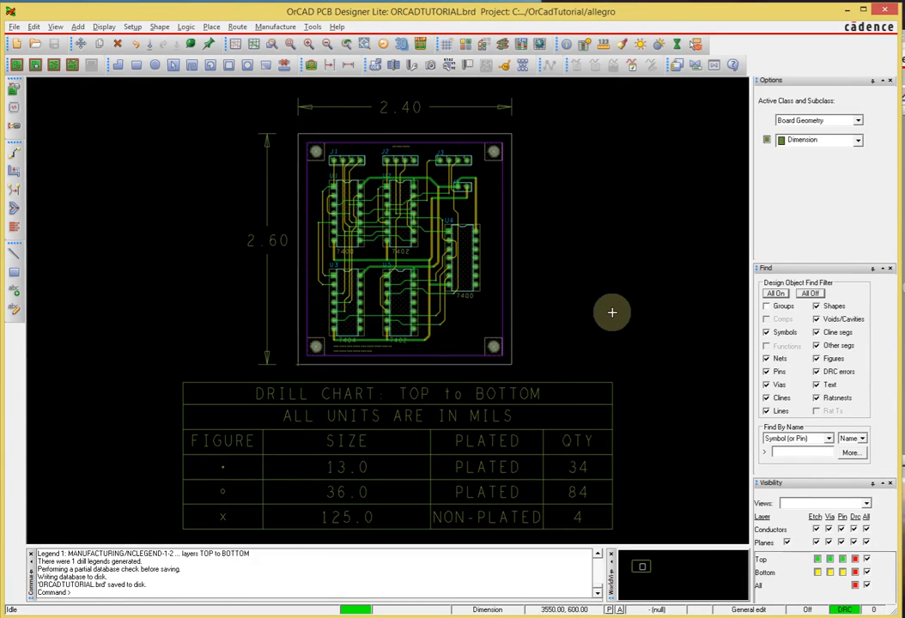